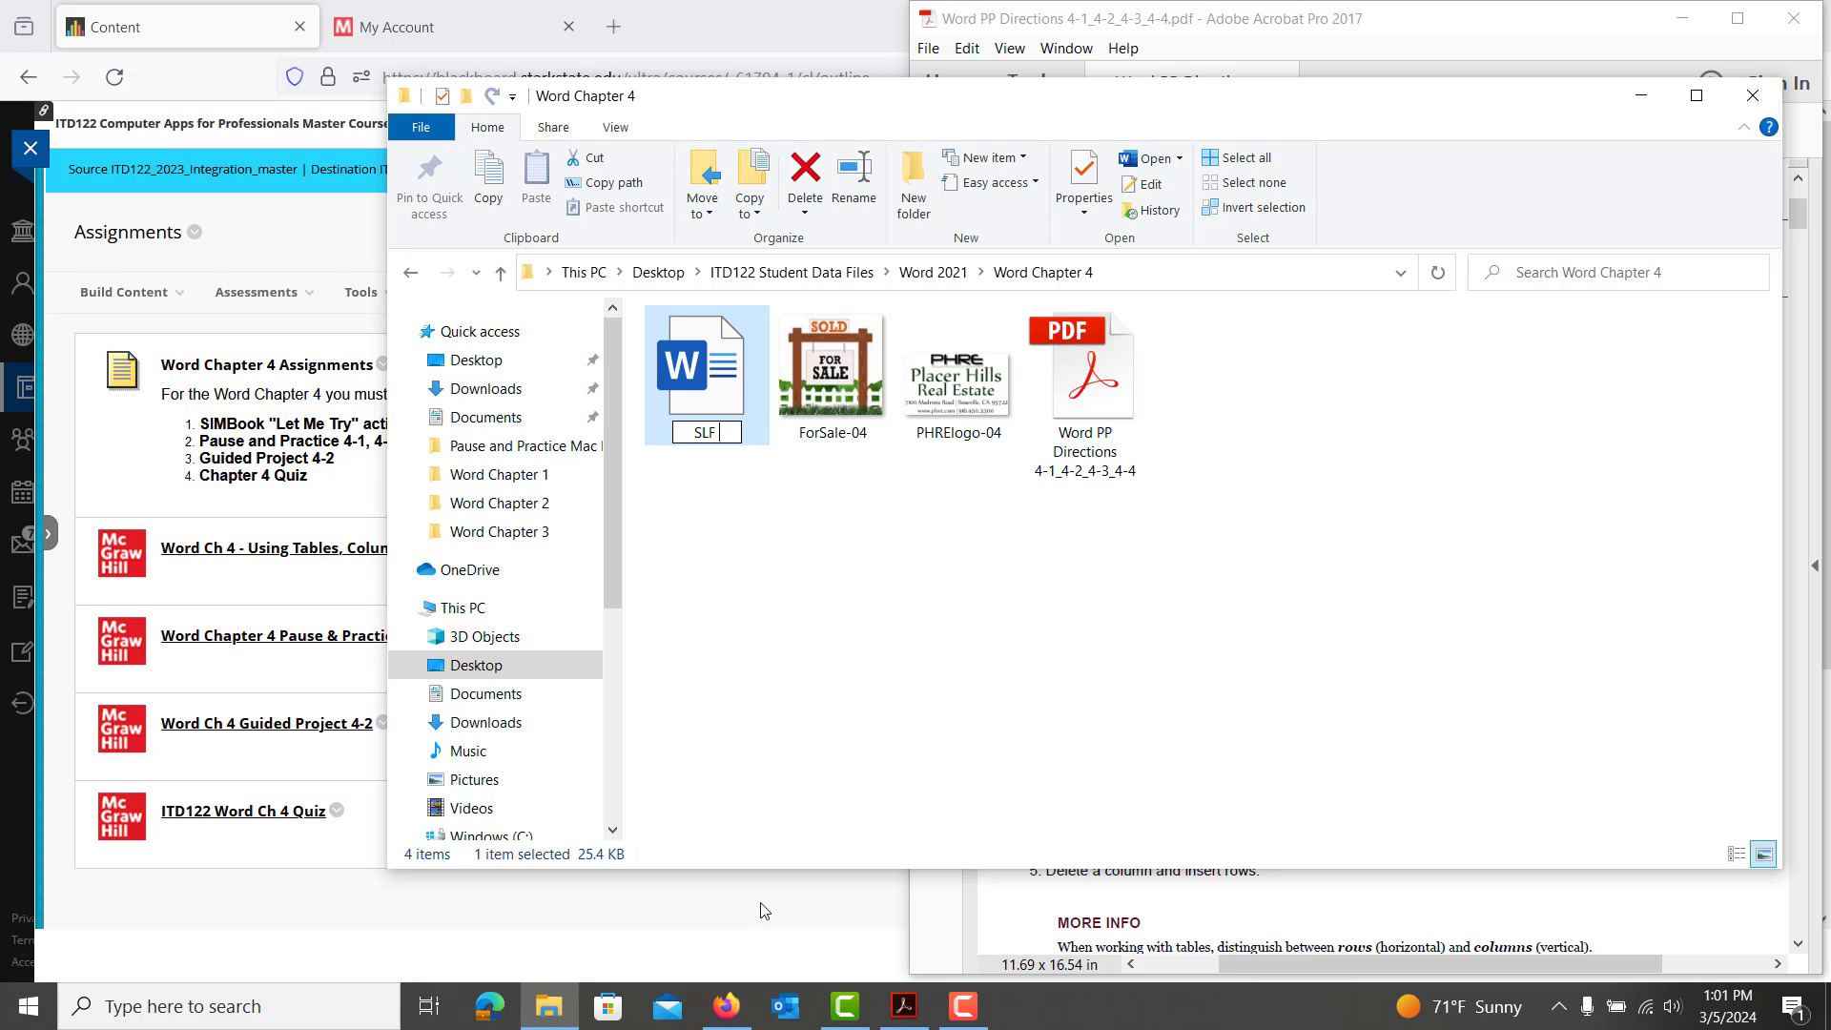
Finish renaming the Word document as SLF PP W4-1 and open it
type("PP W4-1")
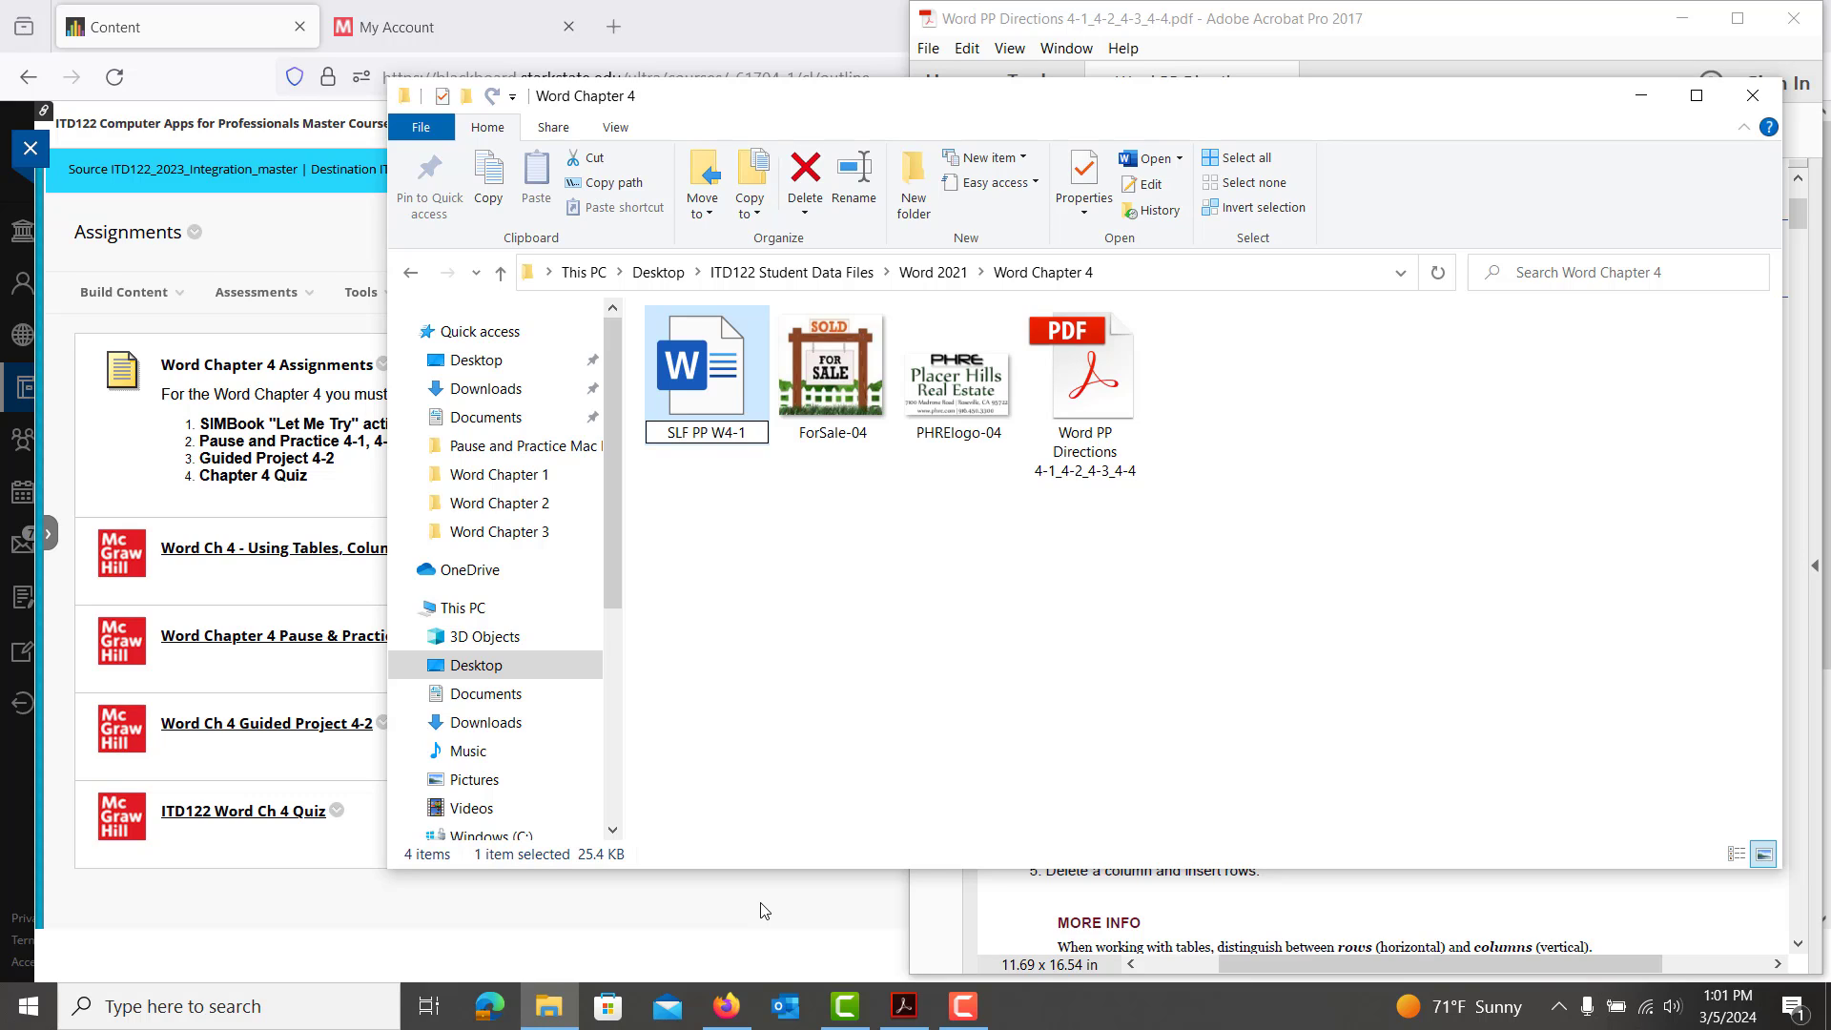
key("Return")
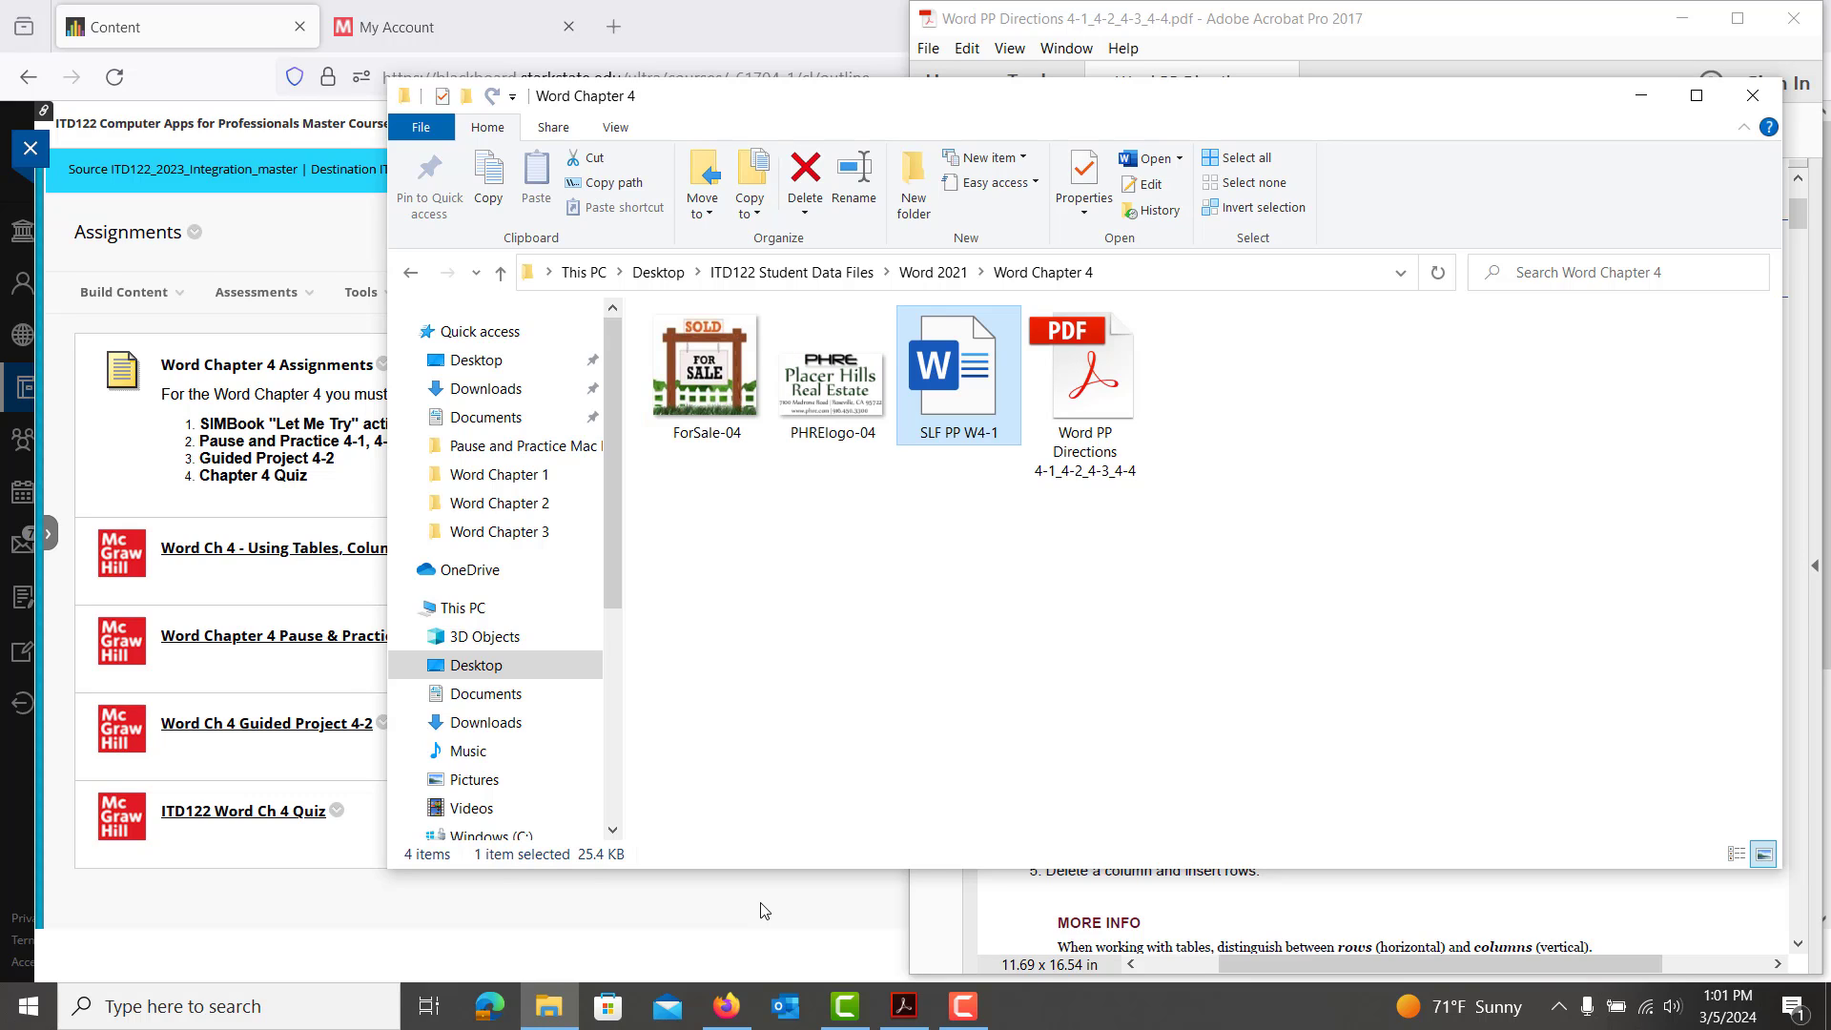
key("Return")
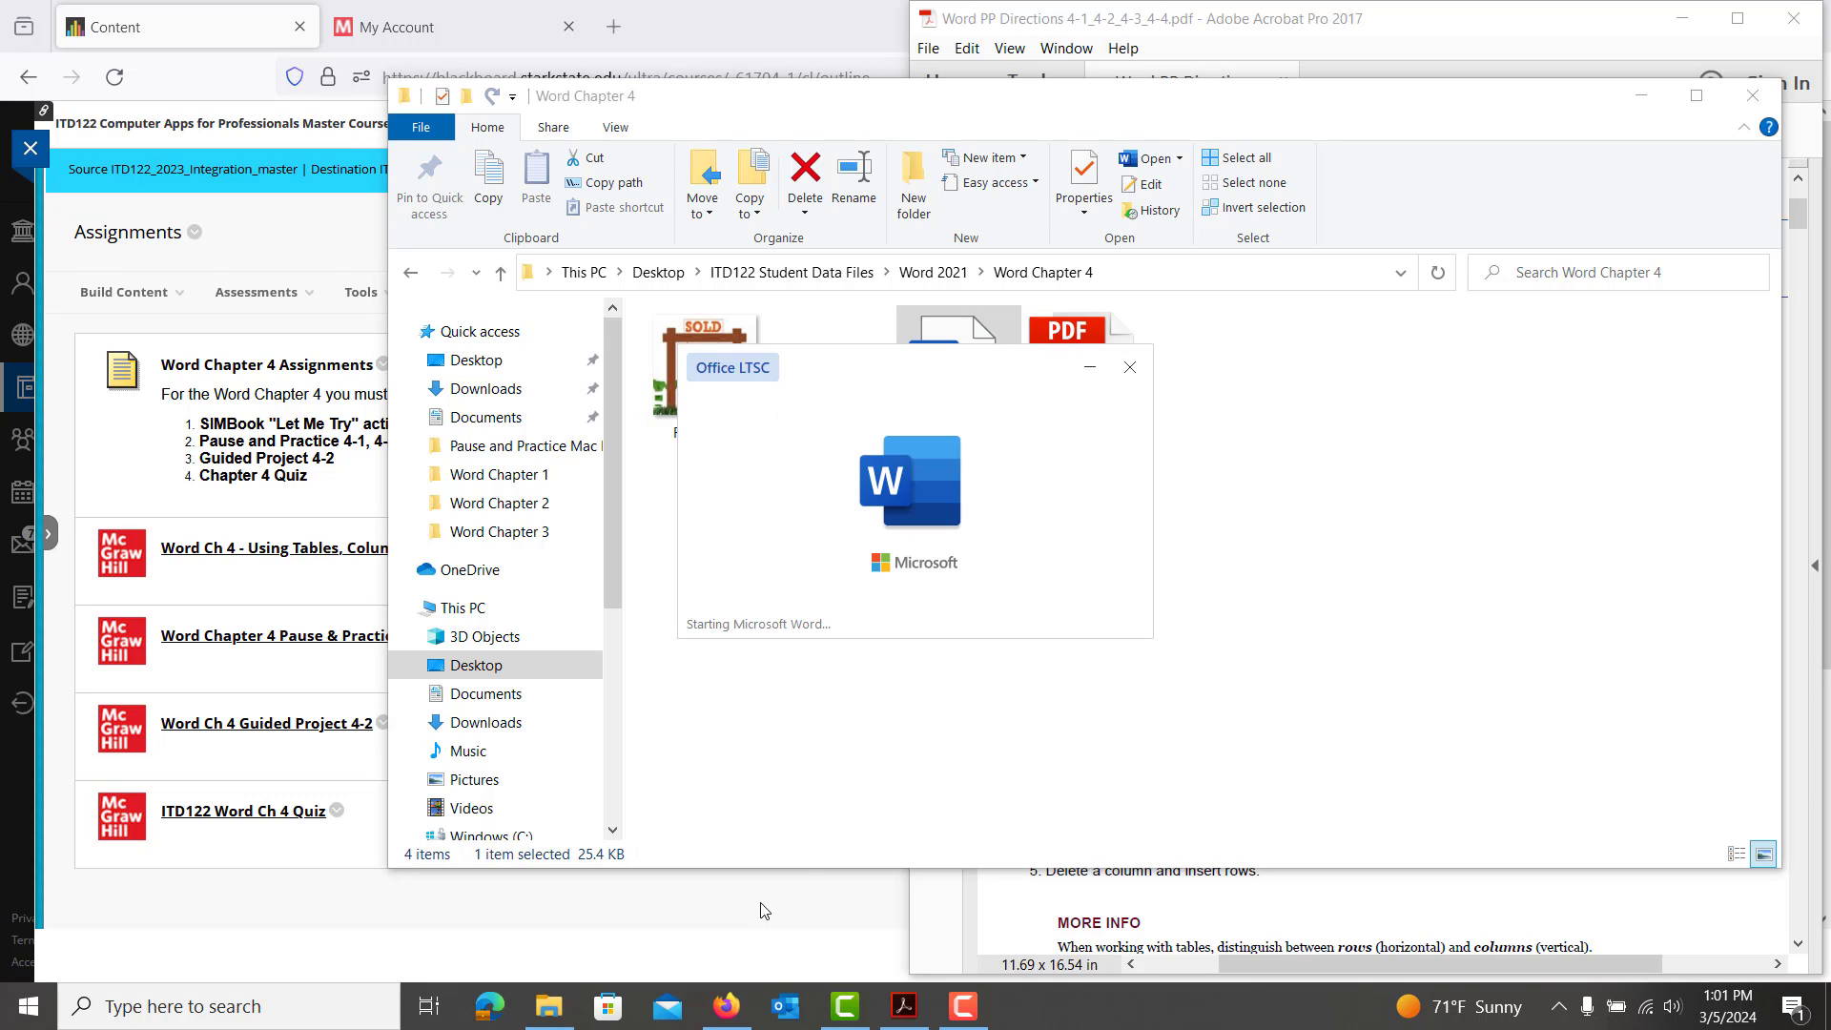
Minimize the Word Chapter 4 folder window and enable editing in the opened document
left_click(1642, 96)
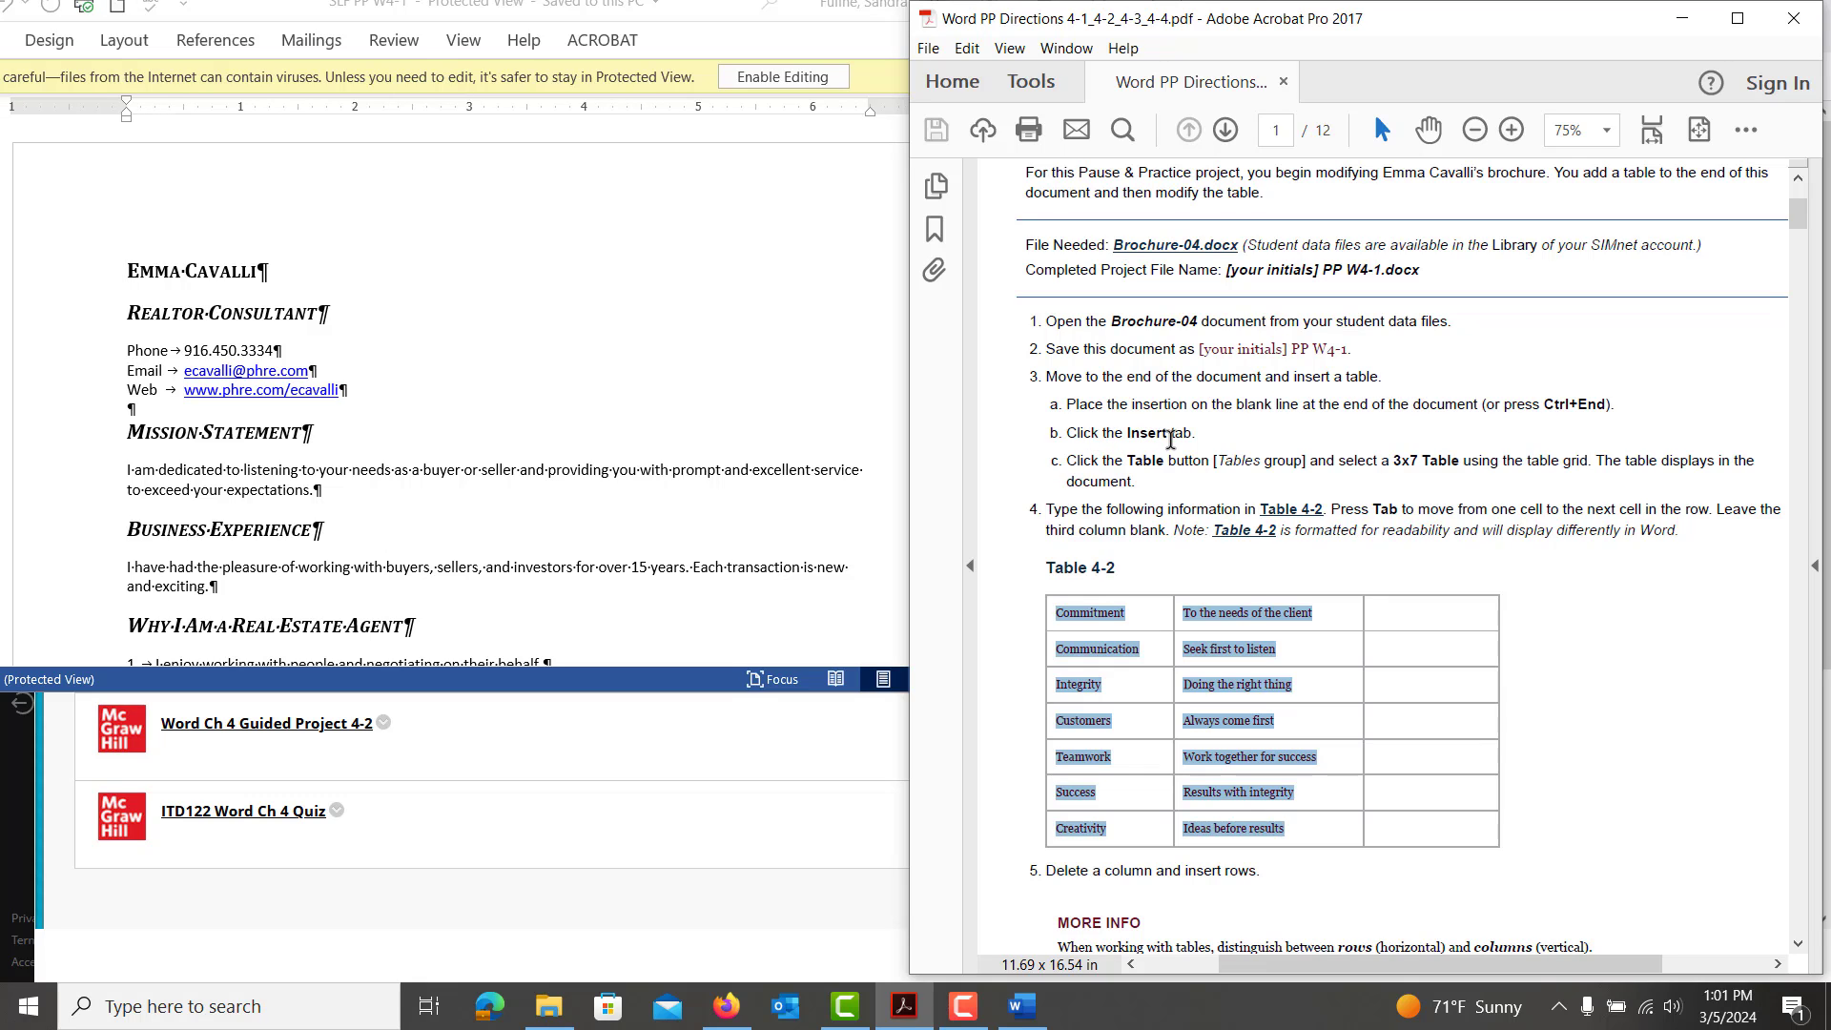
left_click(735, 80)
left_click(735, 78)
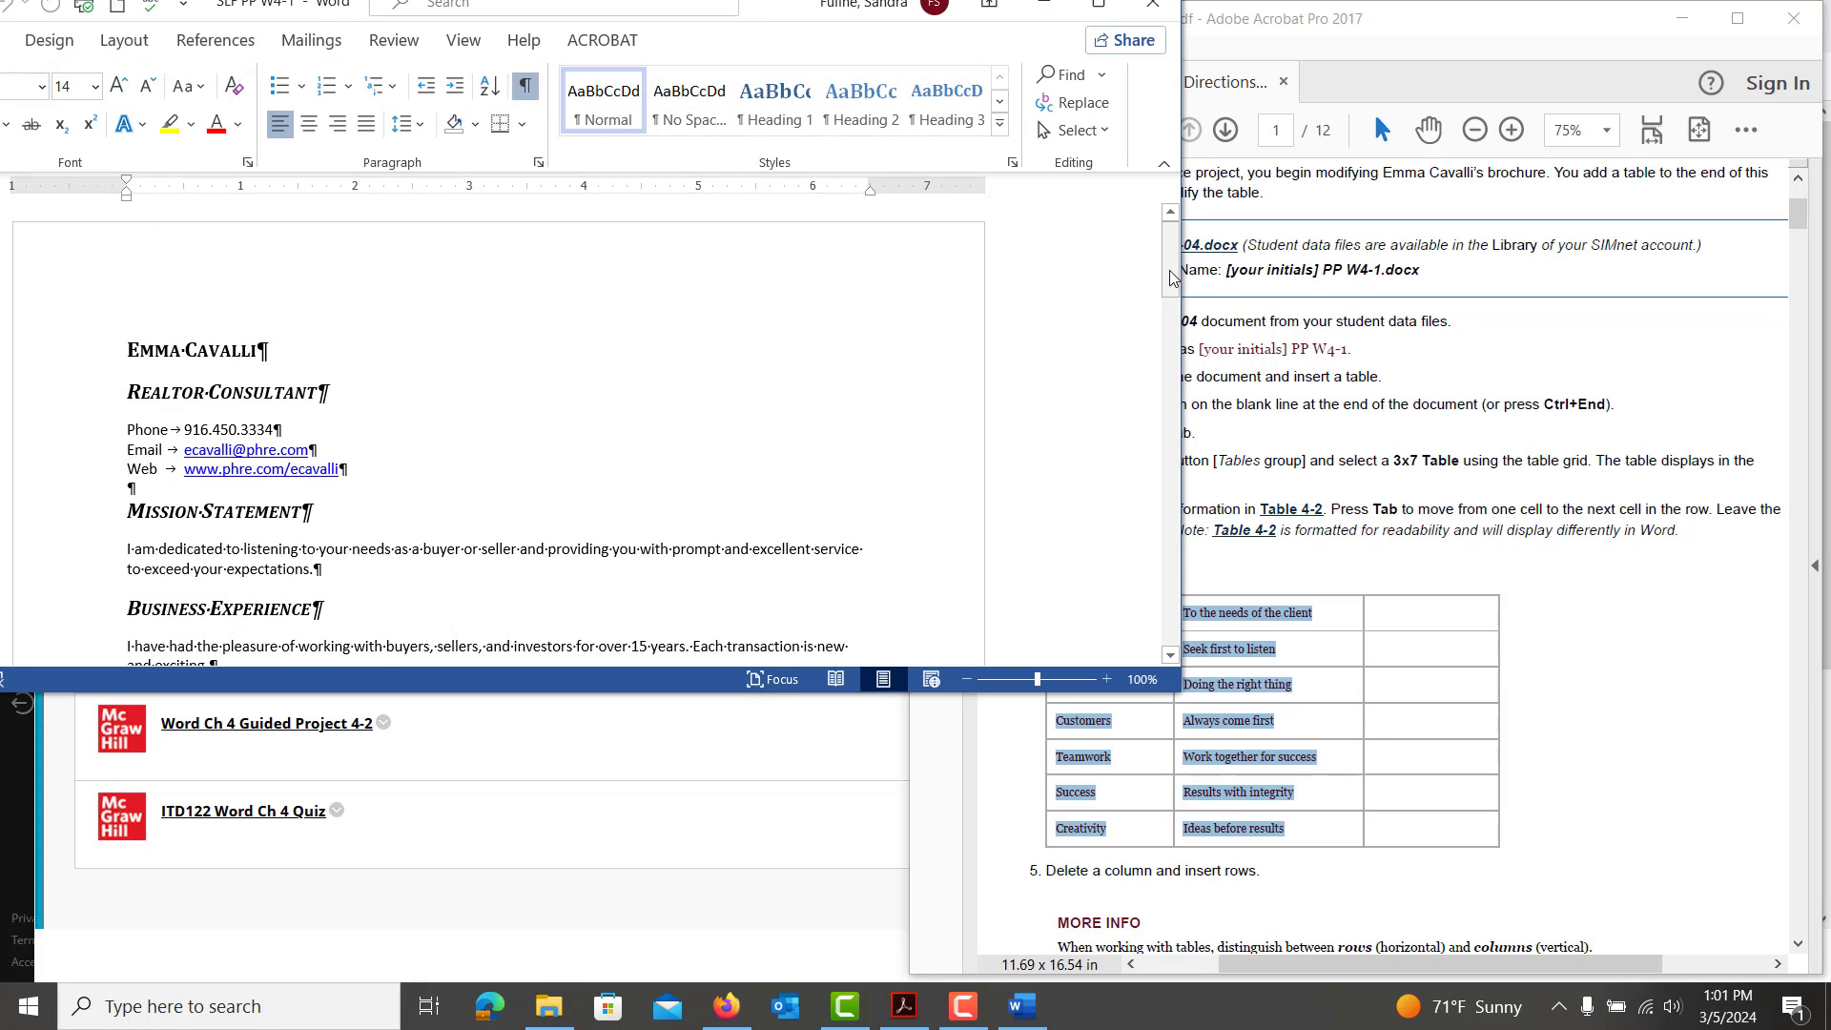
Go to the blank line at the end of the document and snap the Word window beside the PDF directions
left_click(1169, 634)
left_click(1161, 634)
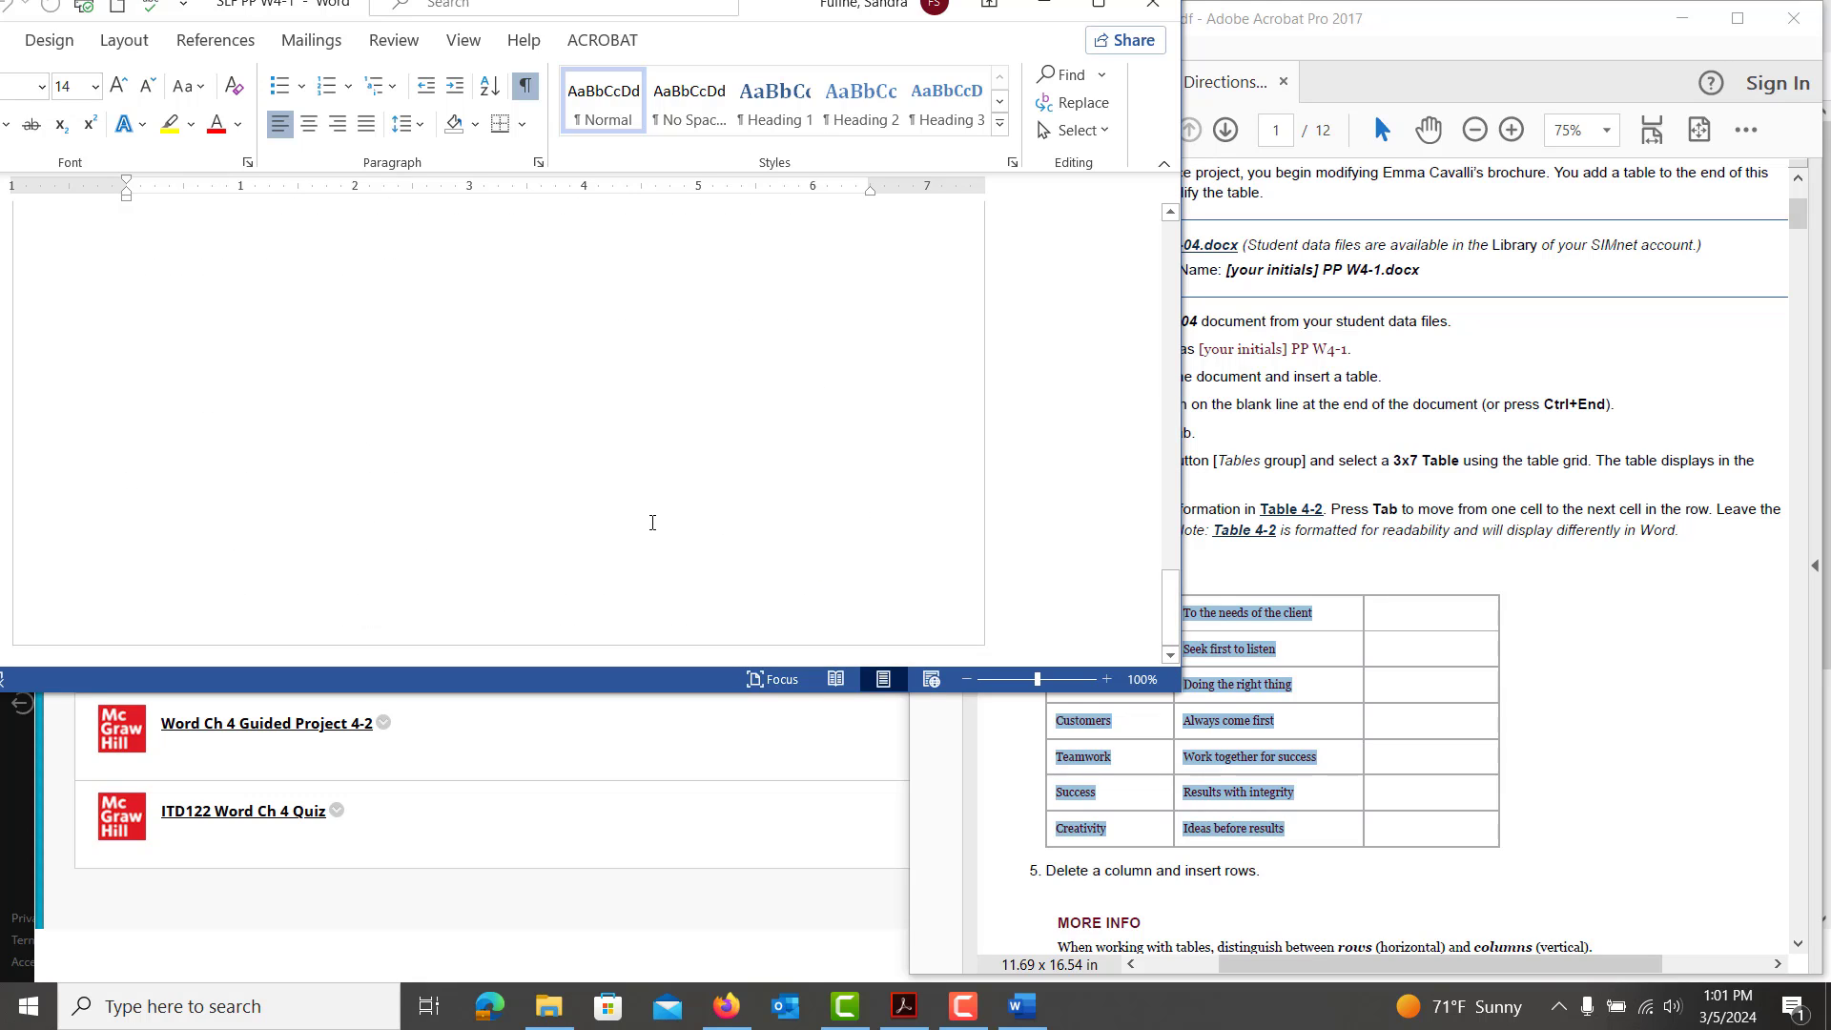
scroll(653, 523, "up", 9)
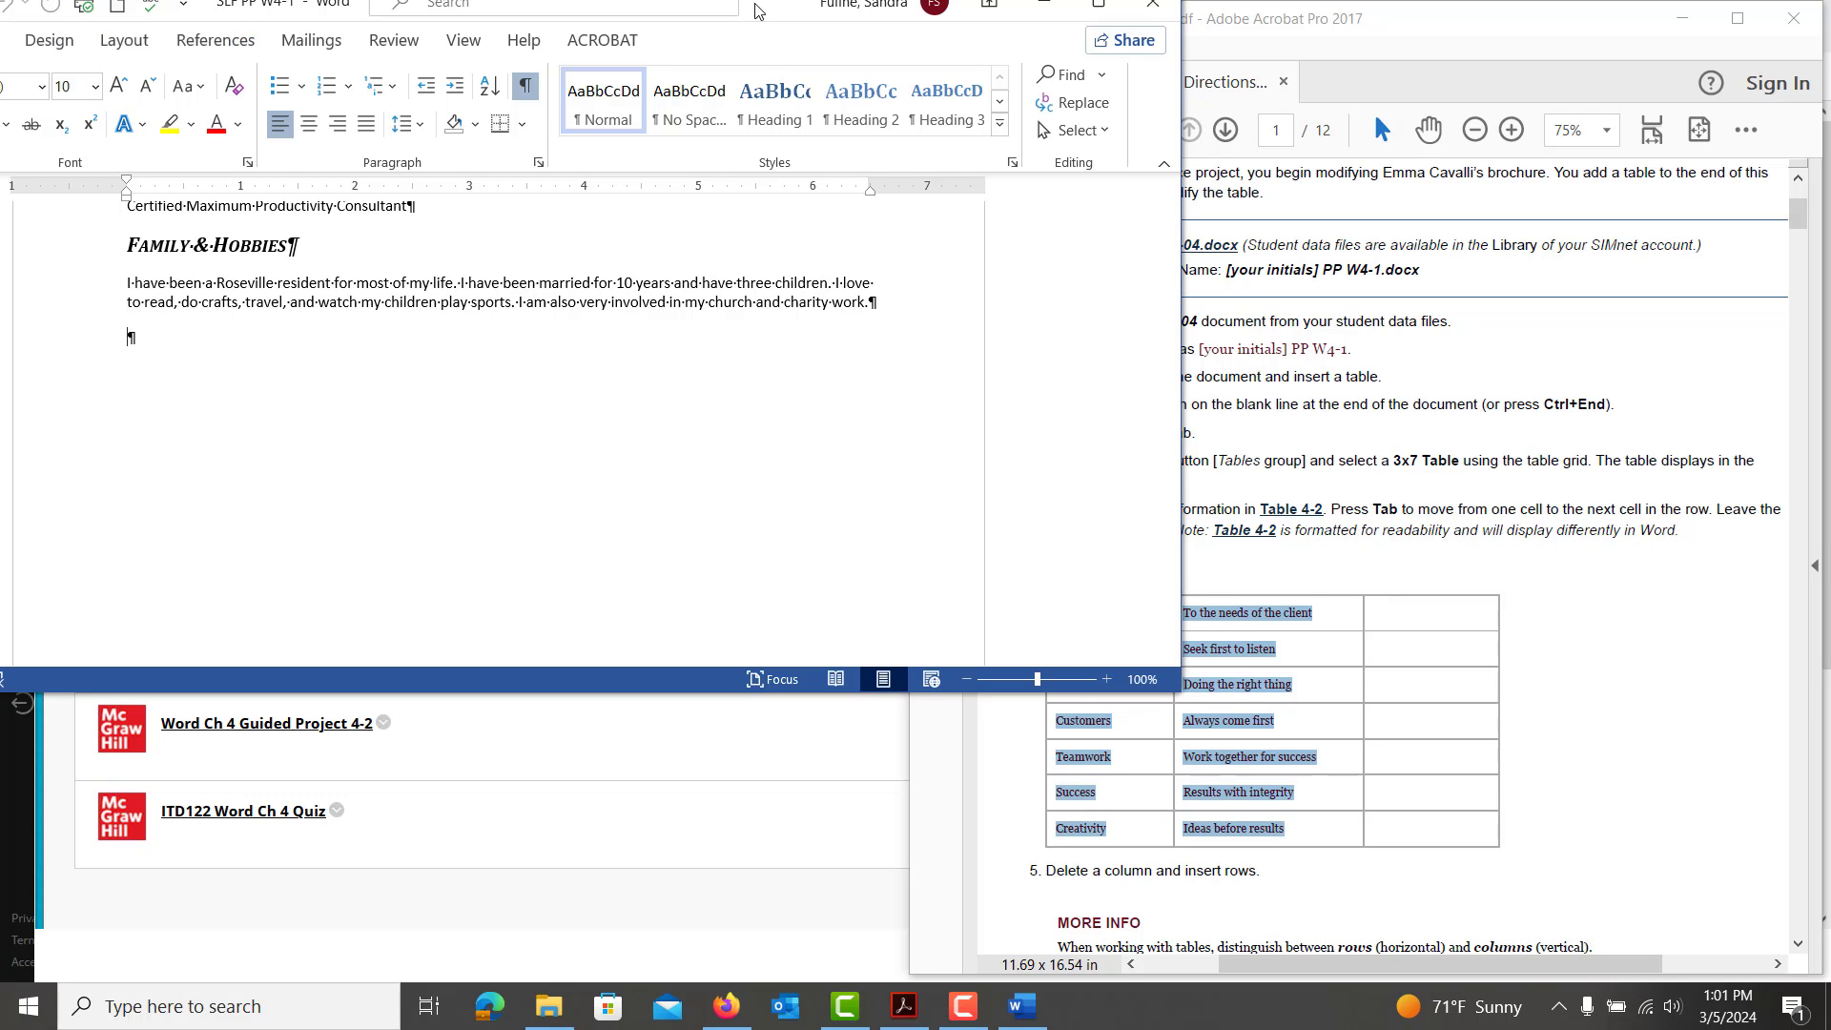
left_click_drag(750, 5, 5, 209)
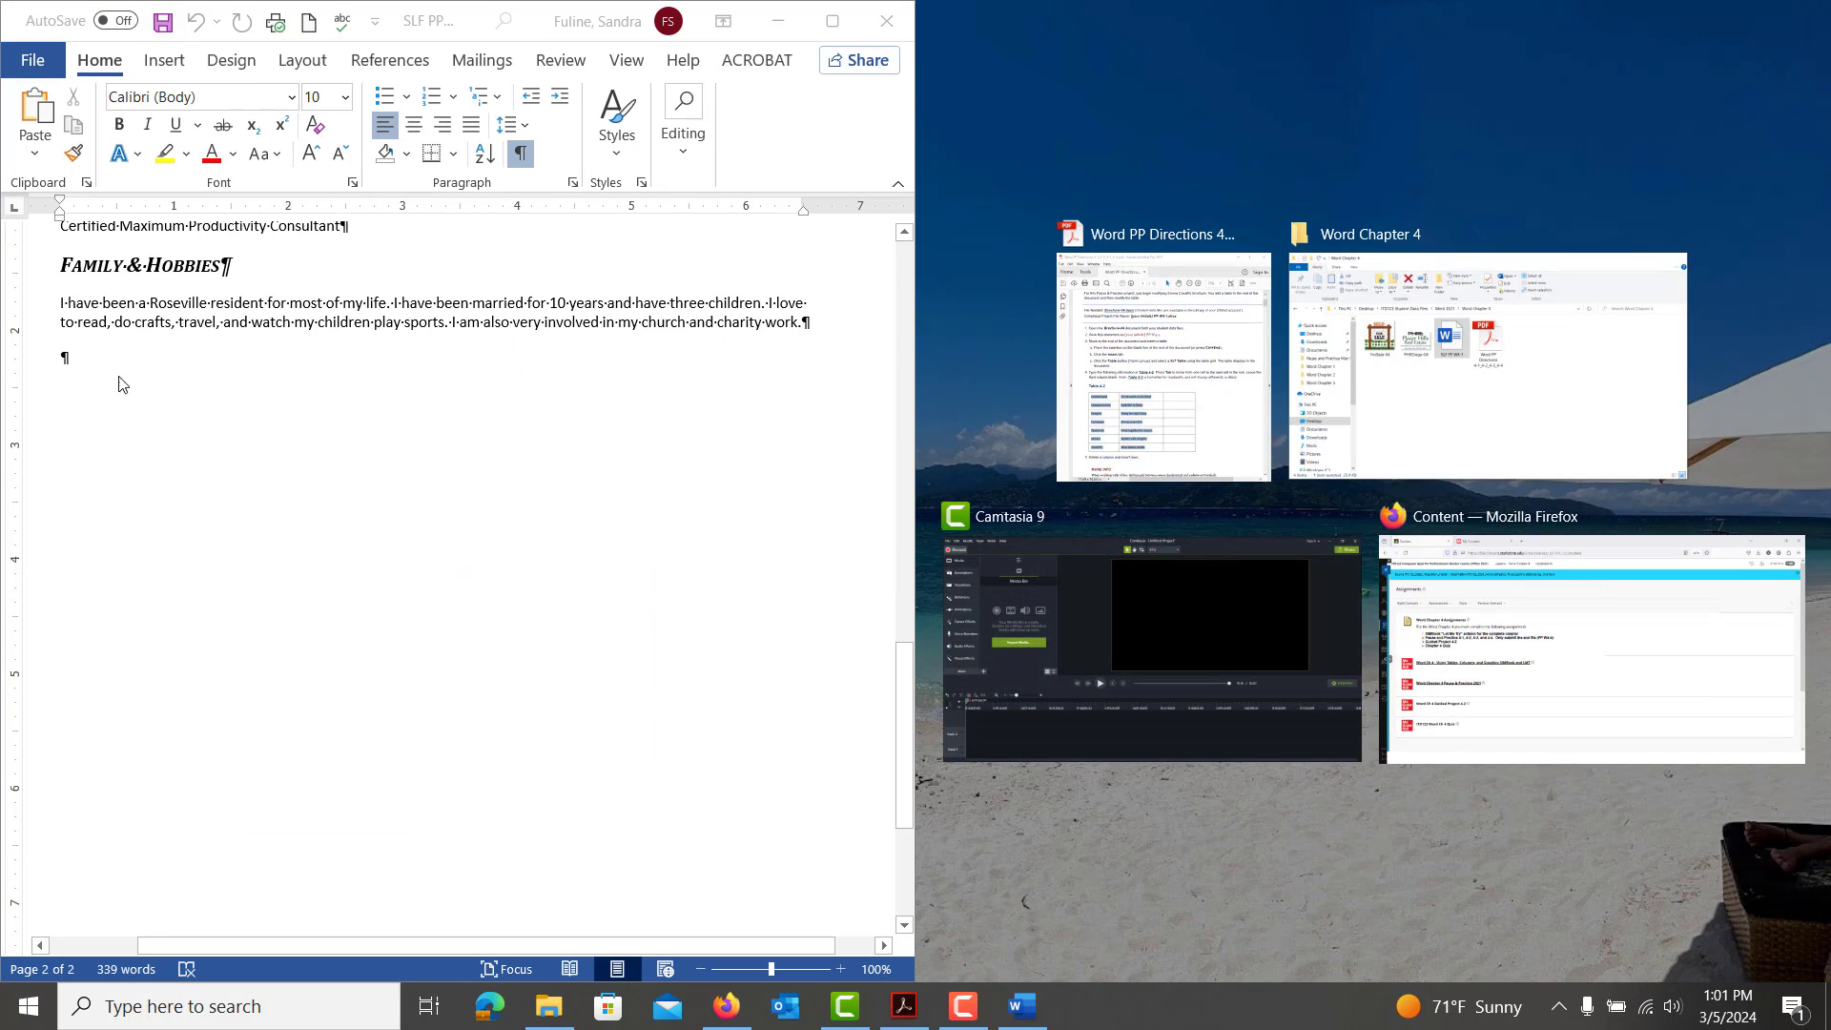
Insert a 3x7 table on the blank line at the end of the document
left_click(105, 376)
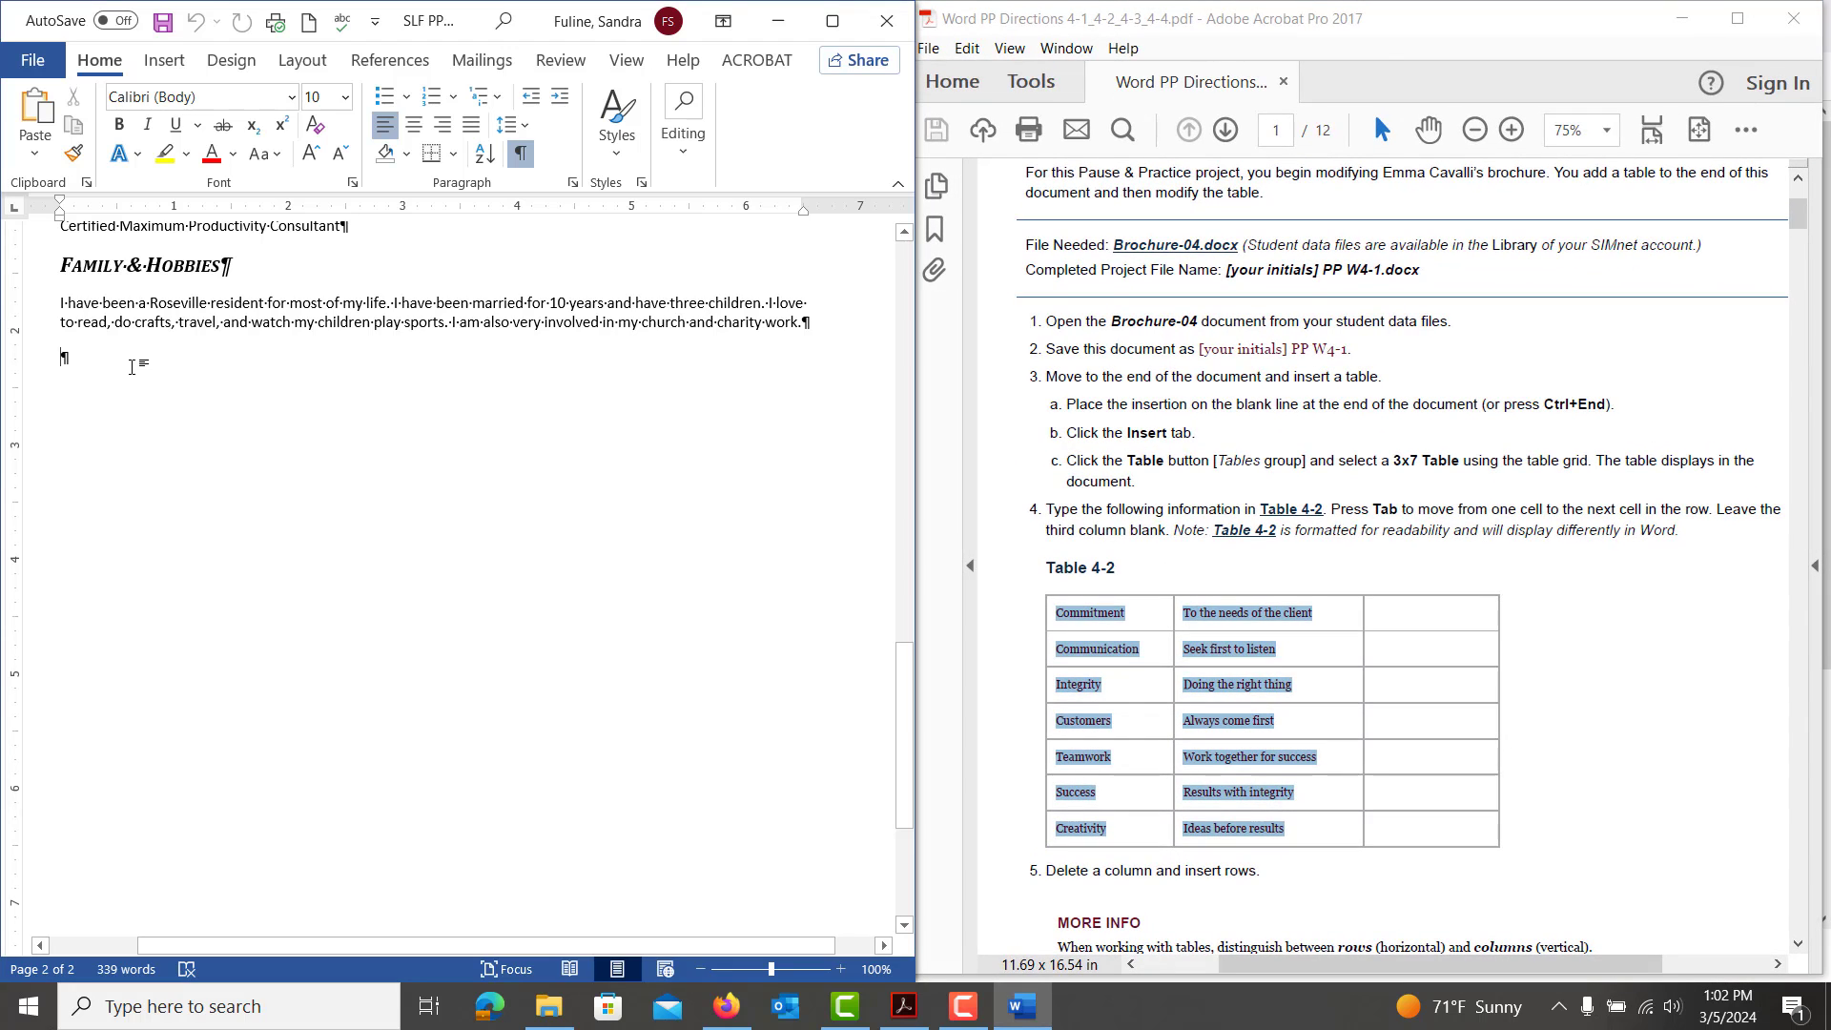
left_click(164, 60)
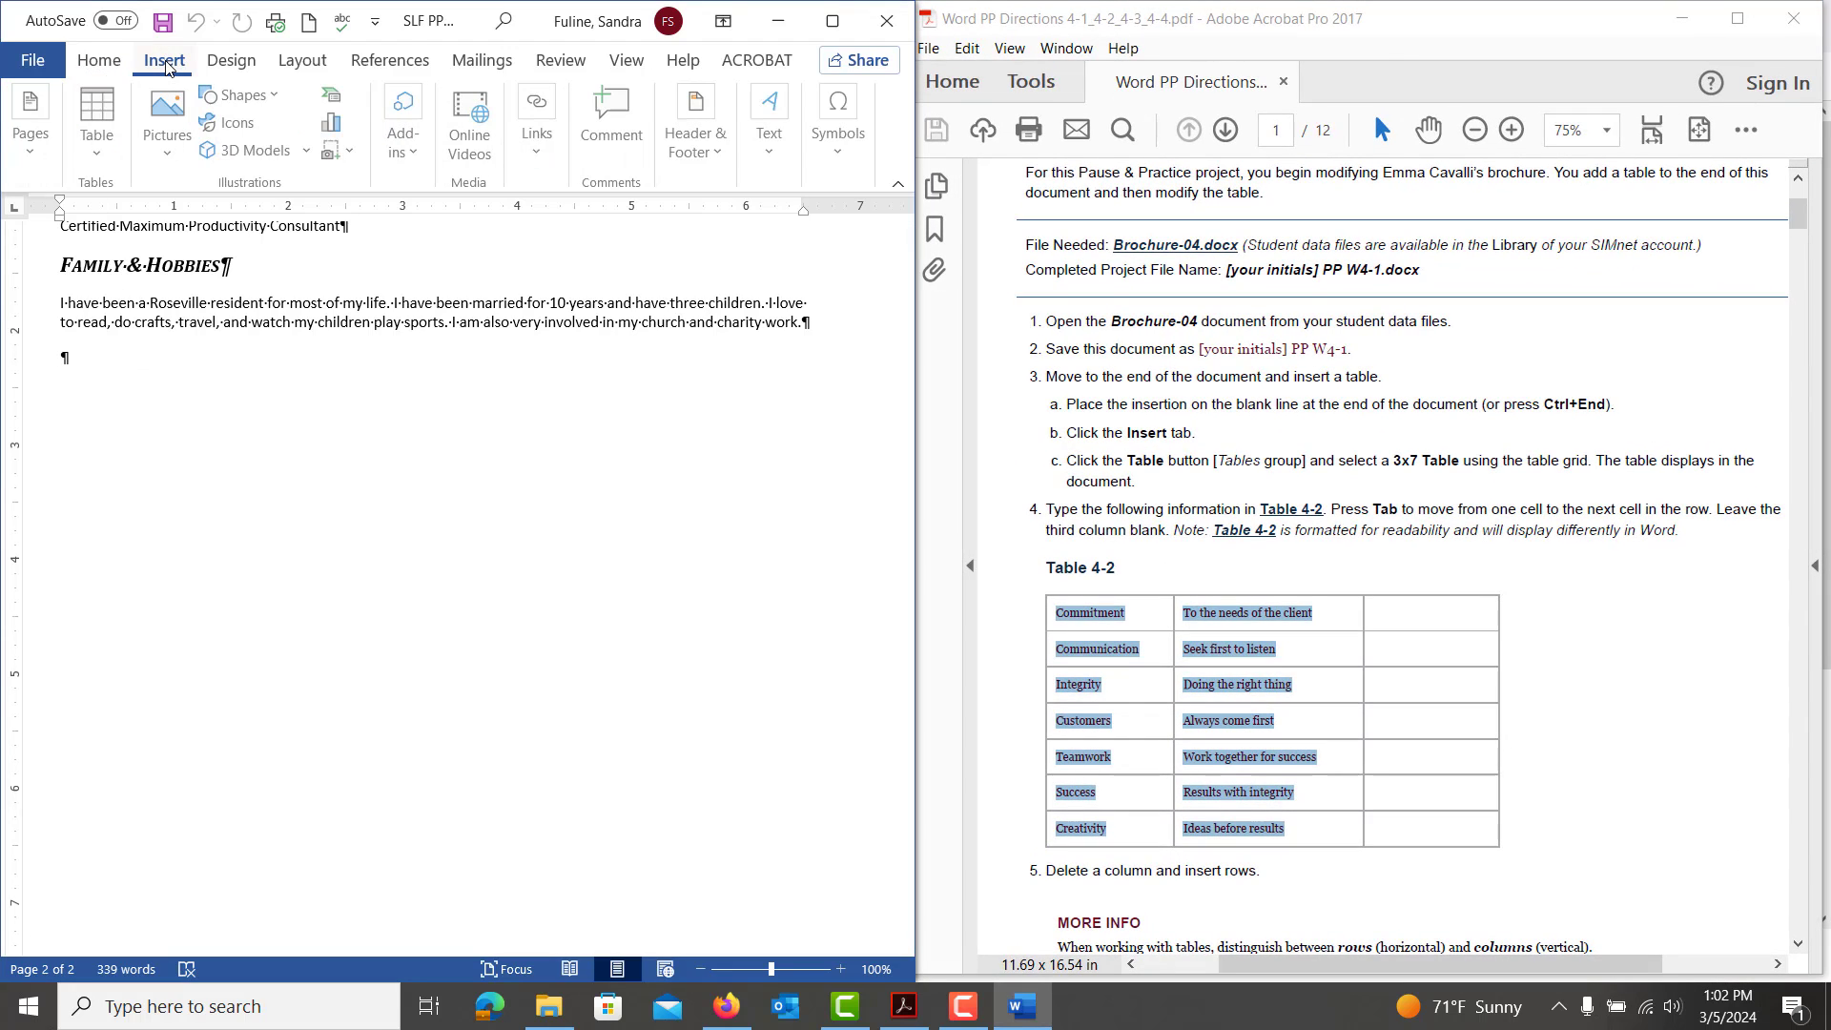
left_click(103, 121)
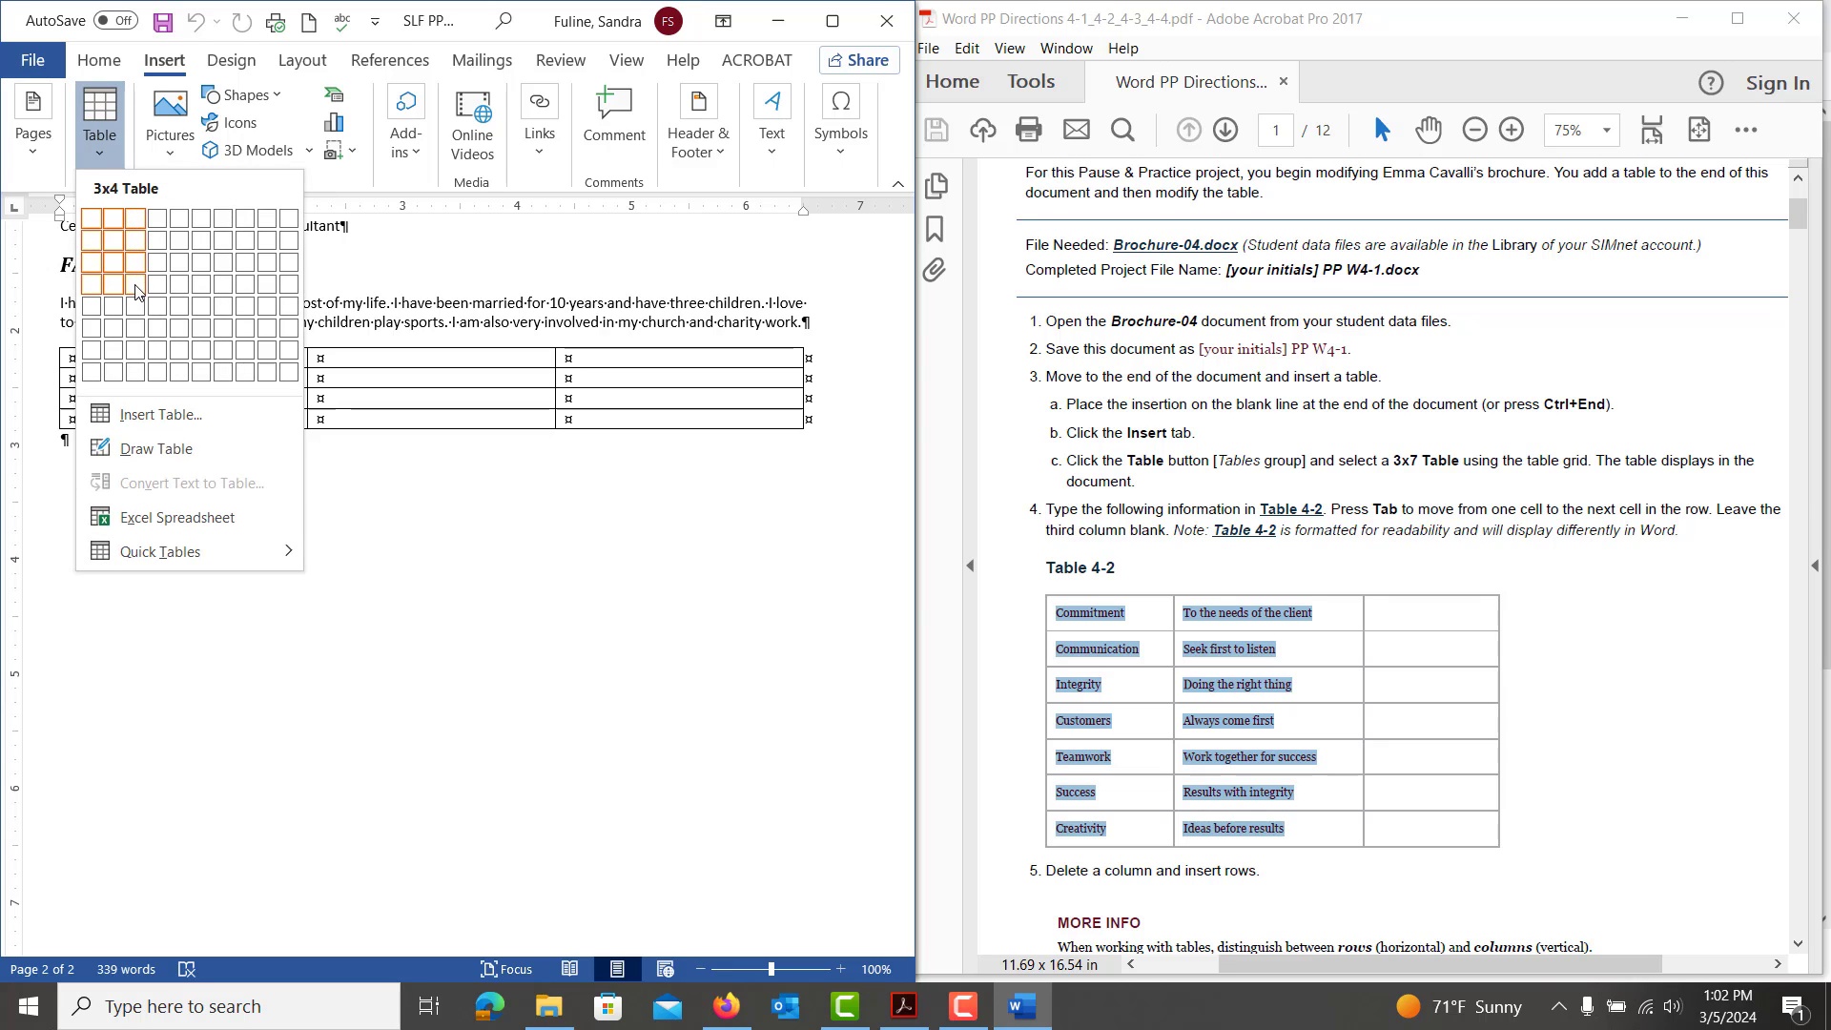
left_click(137, 349)
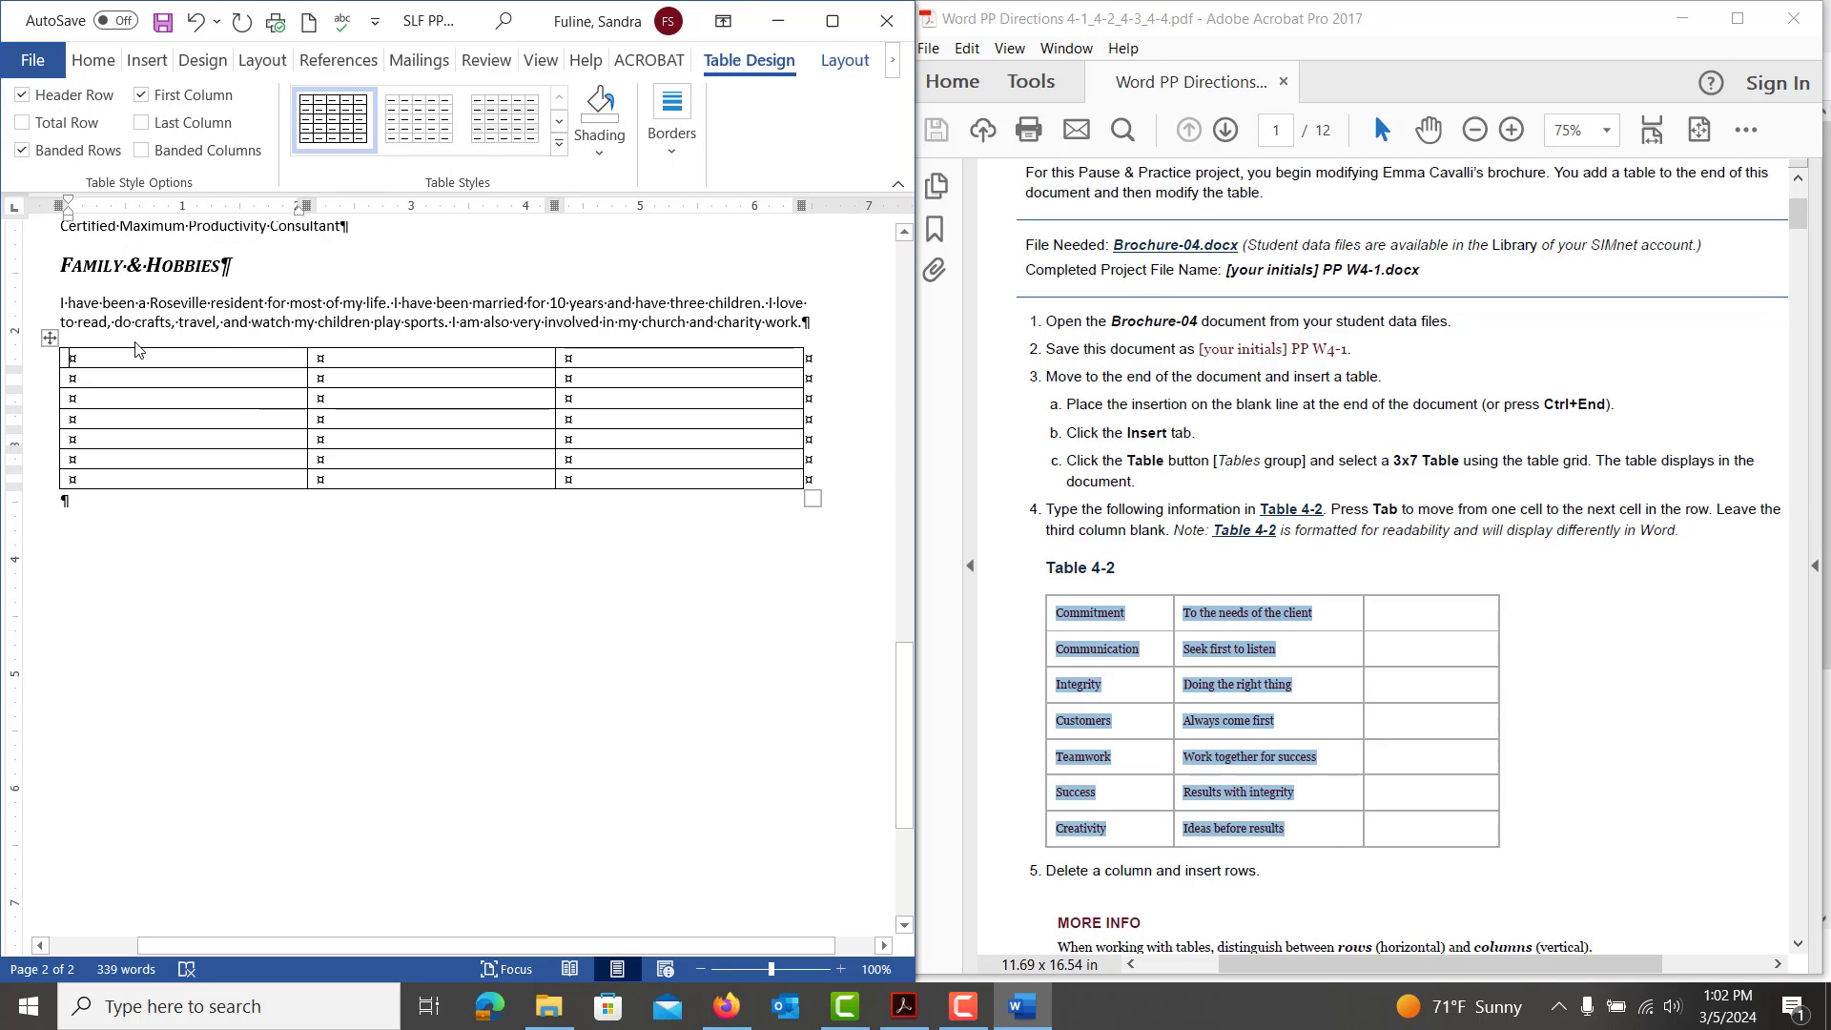
Try pasting the copied Table 4-2 text into the table's first cell, and undo the paste
type("Commitment To the needs of the client Communication Seek first to listen Integrity Doing the right thing Customers Always come first Teamwork Work together for success Success Results with integrity Creativity Ideas before results")
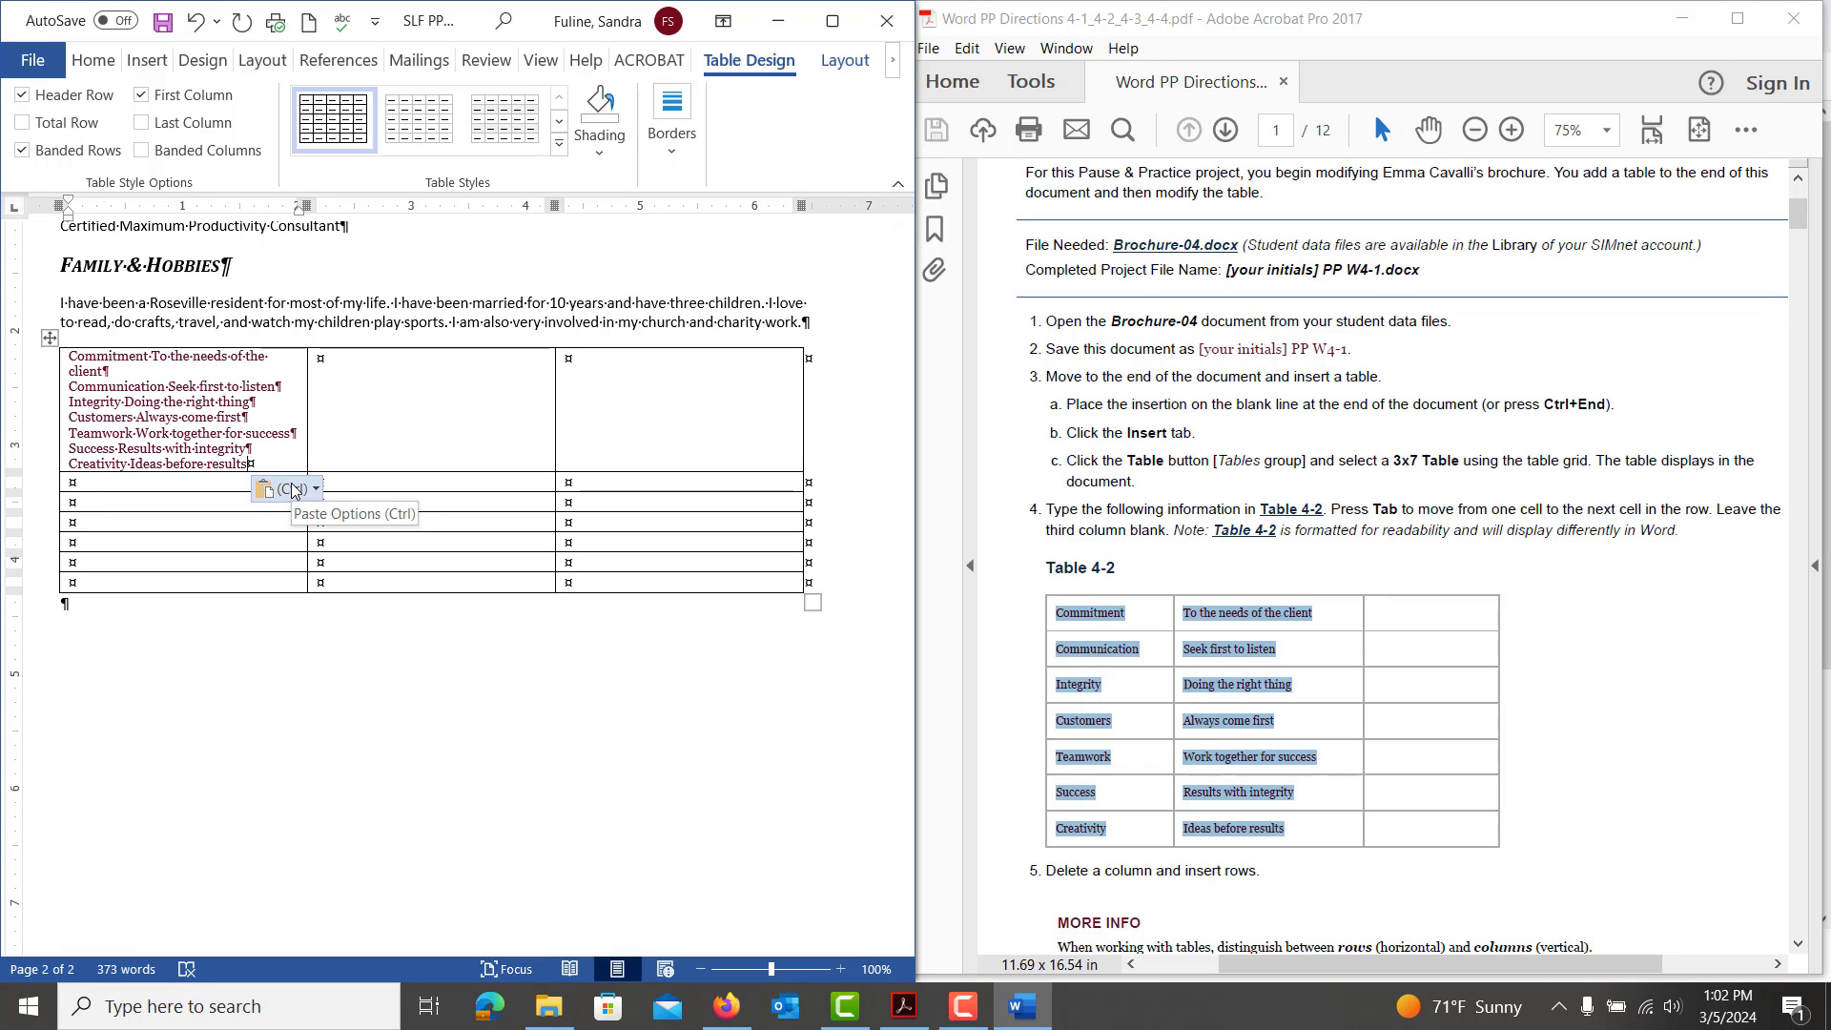
key("ctrl+z")
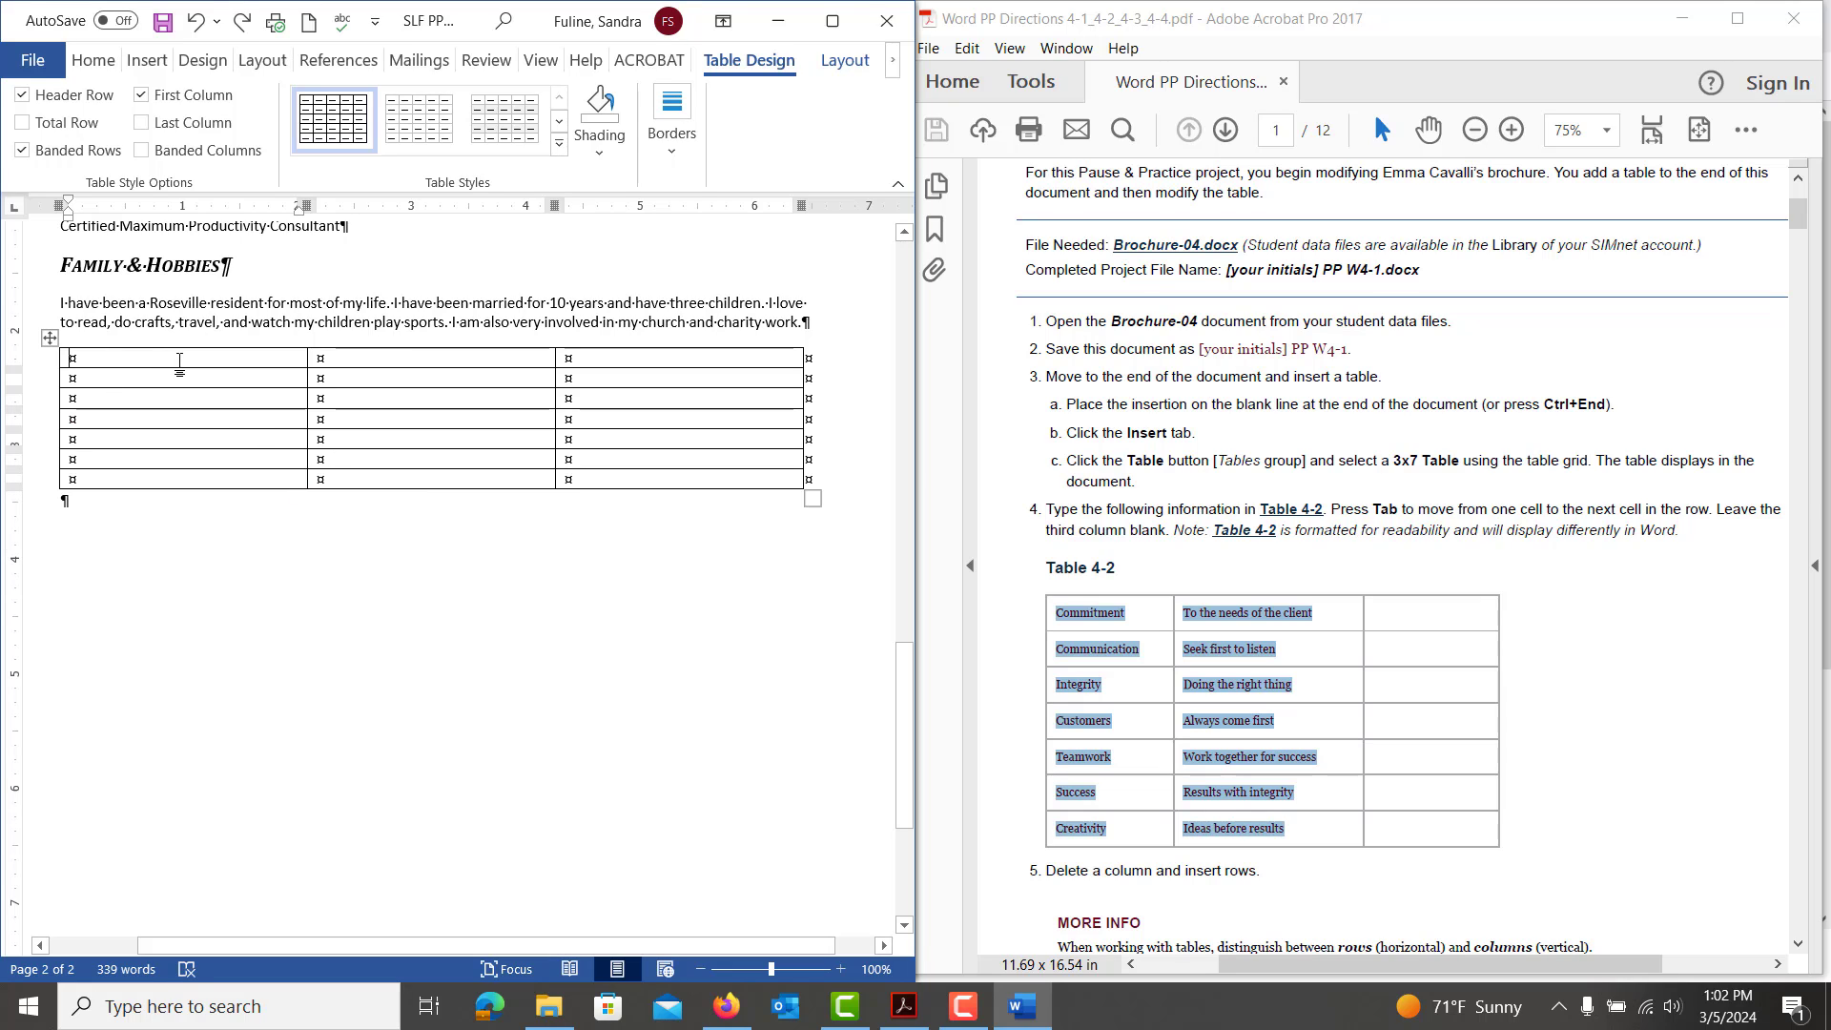
Paste the copied Table 4-2 text into the table's first two columns, keeping text only
left_click_drag(179, 362, 364, 477)
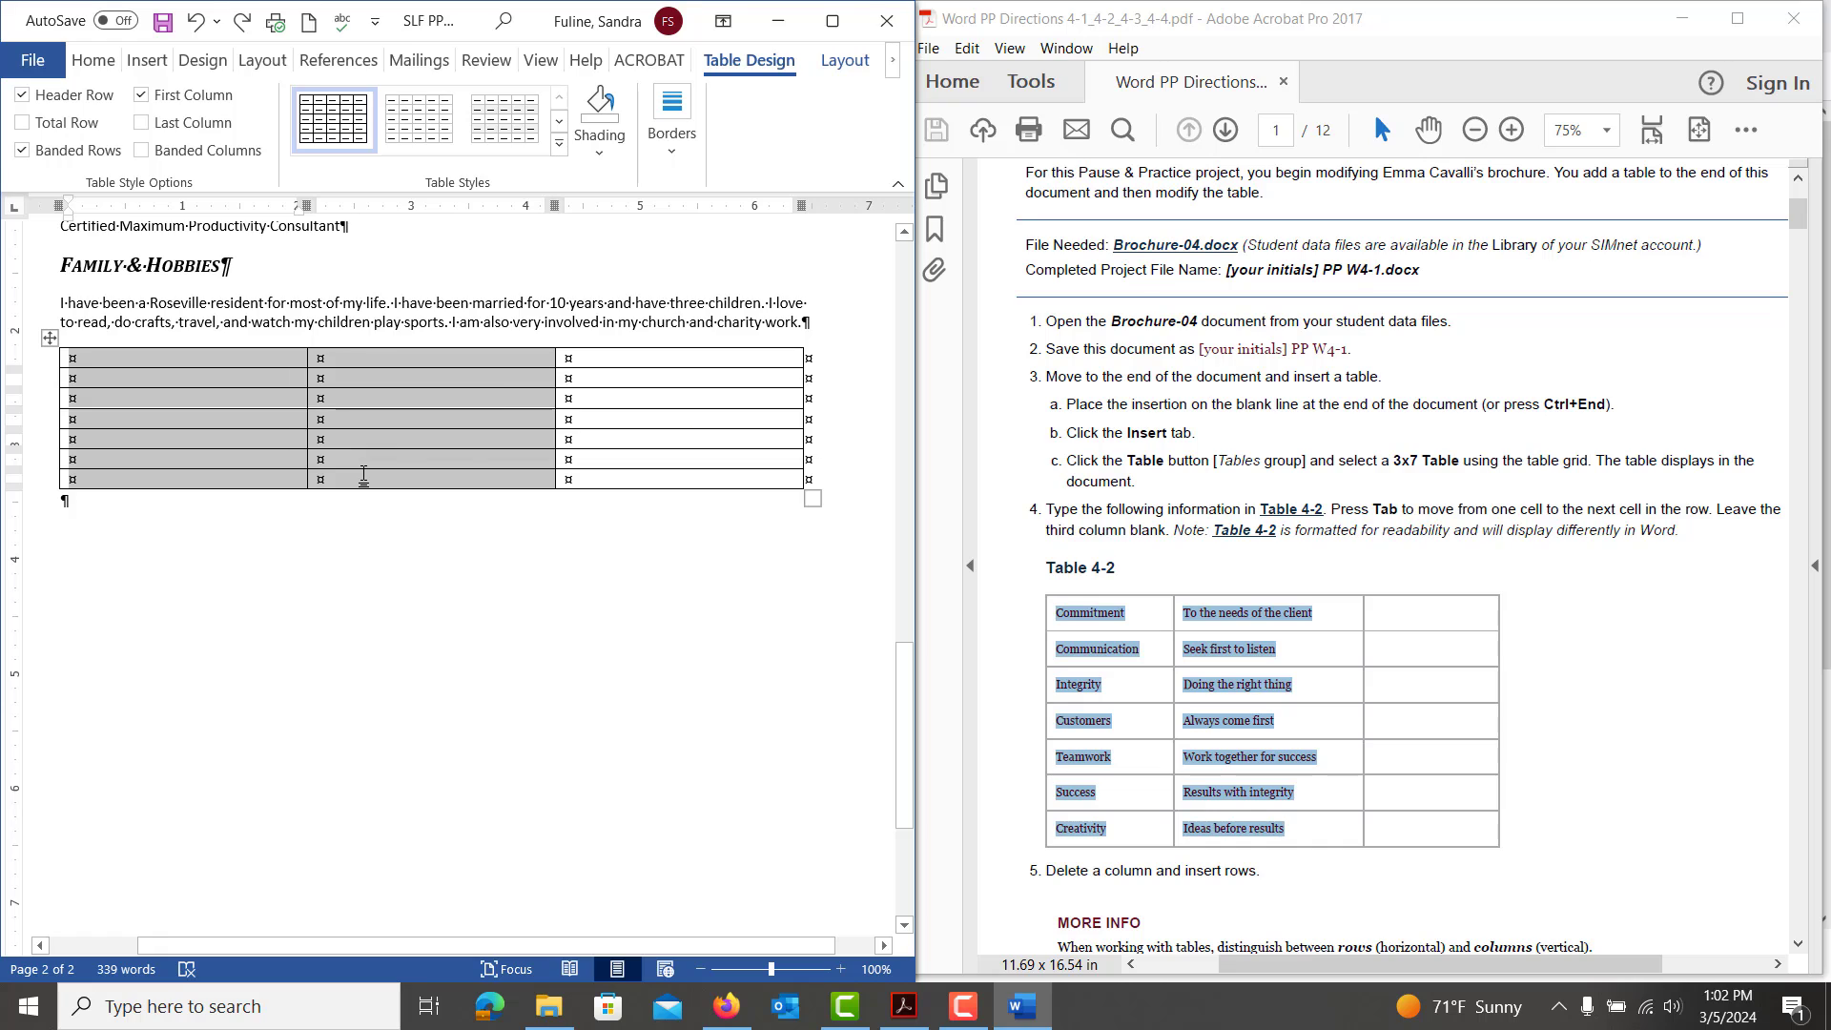
type("Commitment To the needs of the client Communication Seek first to listen Integrity Doing the right thing Customers Always come first Teamwork Work together for success Success Results with integrity Creativity Ideas before results")
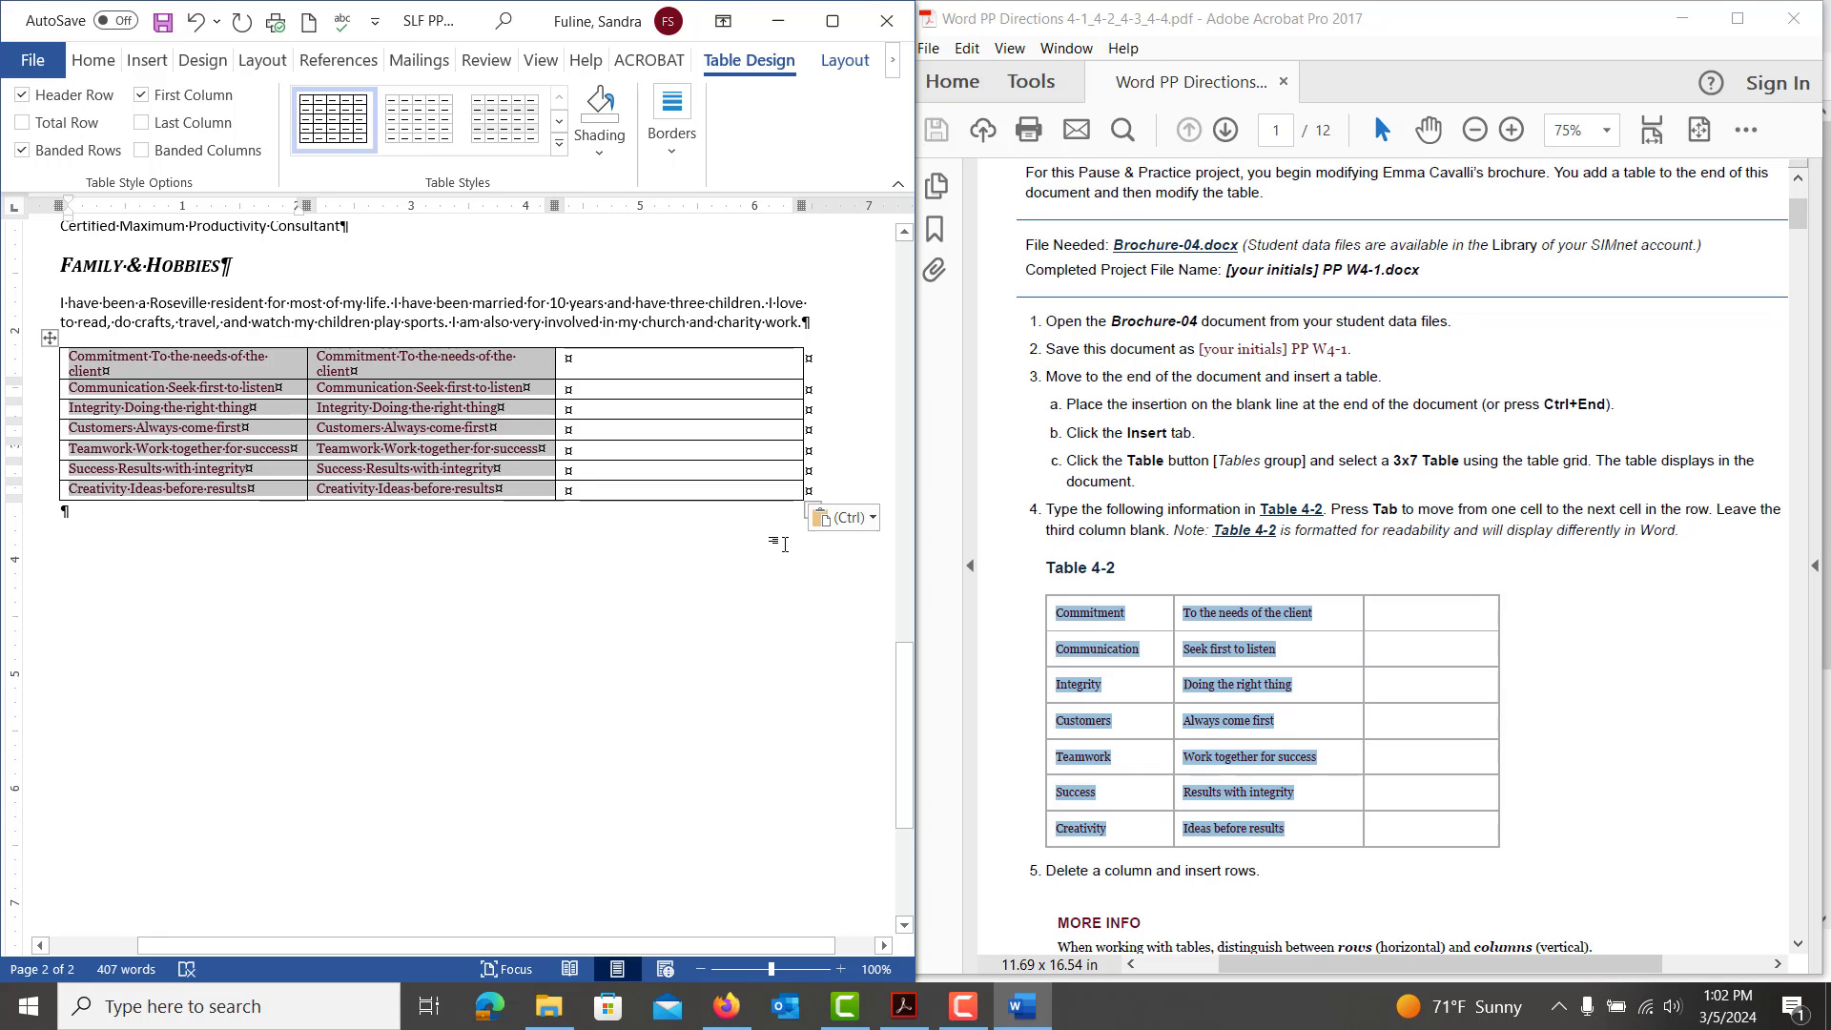
left_click(843, 517)
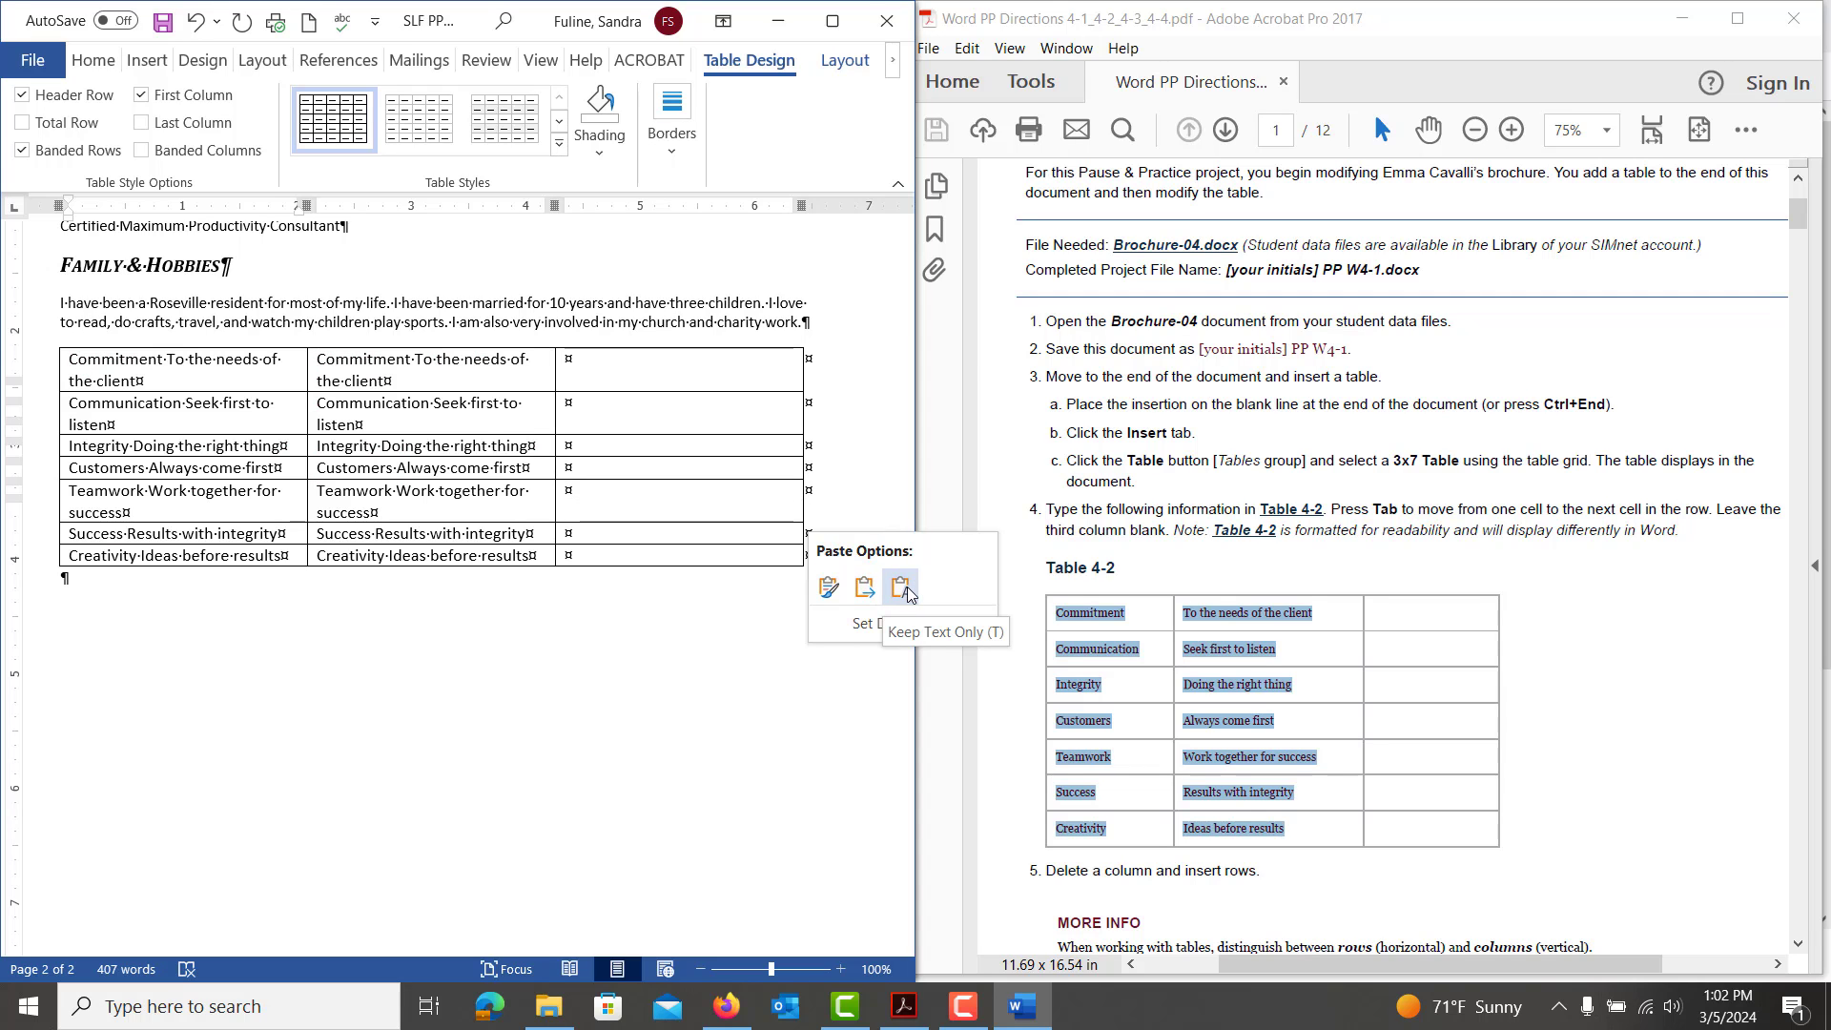
left_click(907, 587)
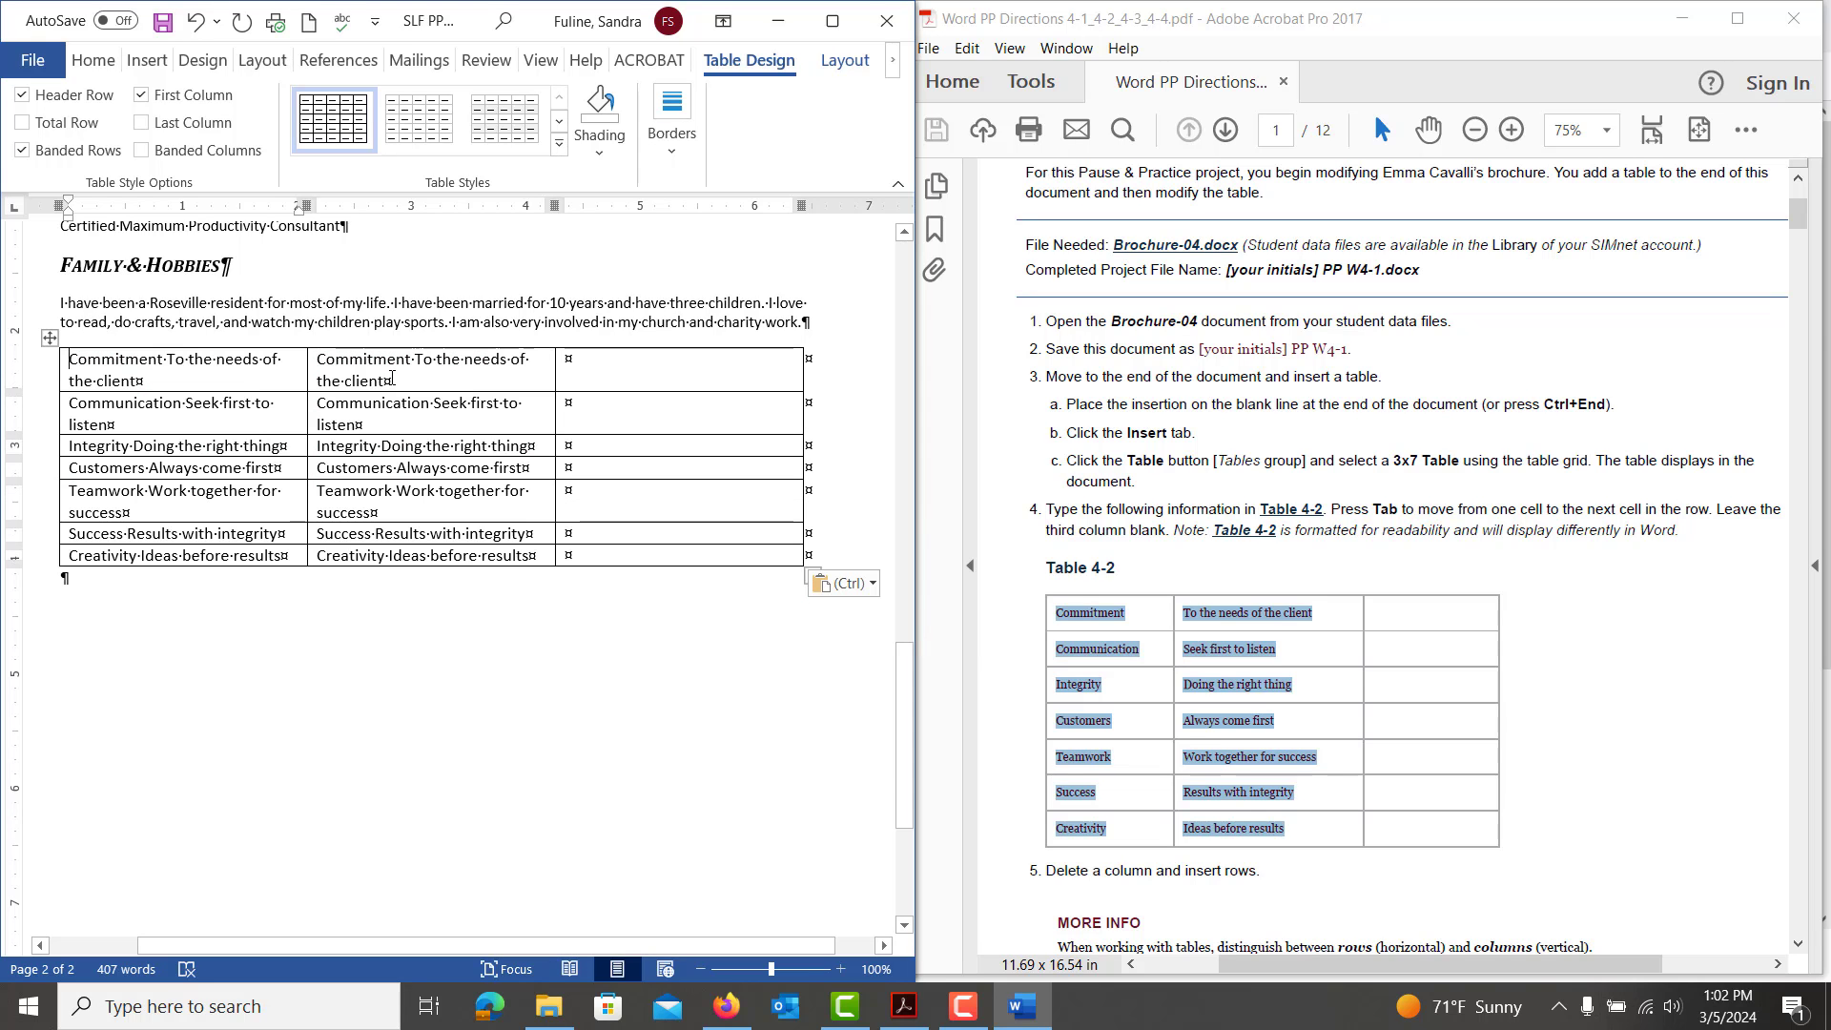
left_click_drag(391, 378, 306, 371)
left_click(310, 367)
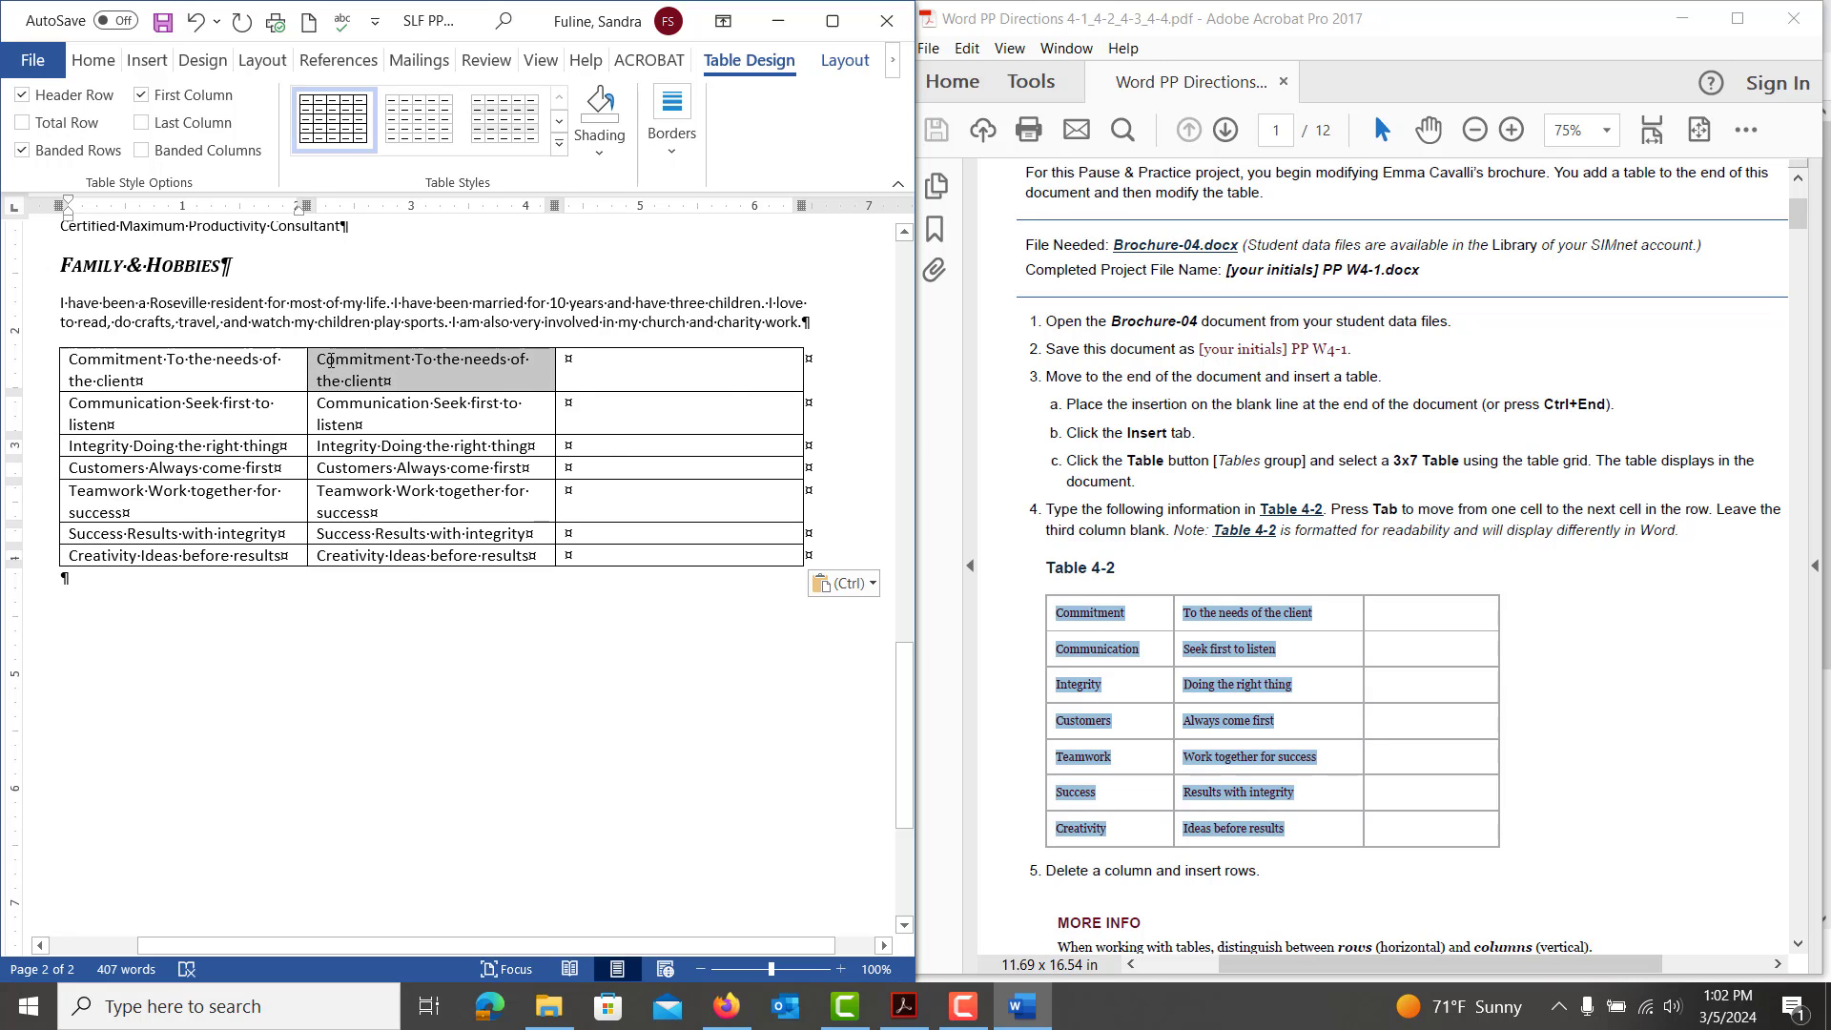
right_click(324, 372)
left_click(340, 408)
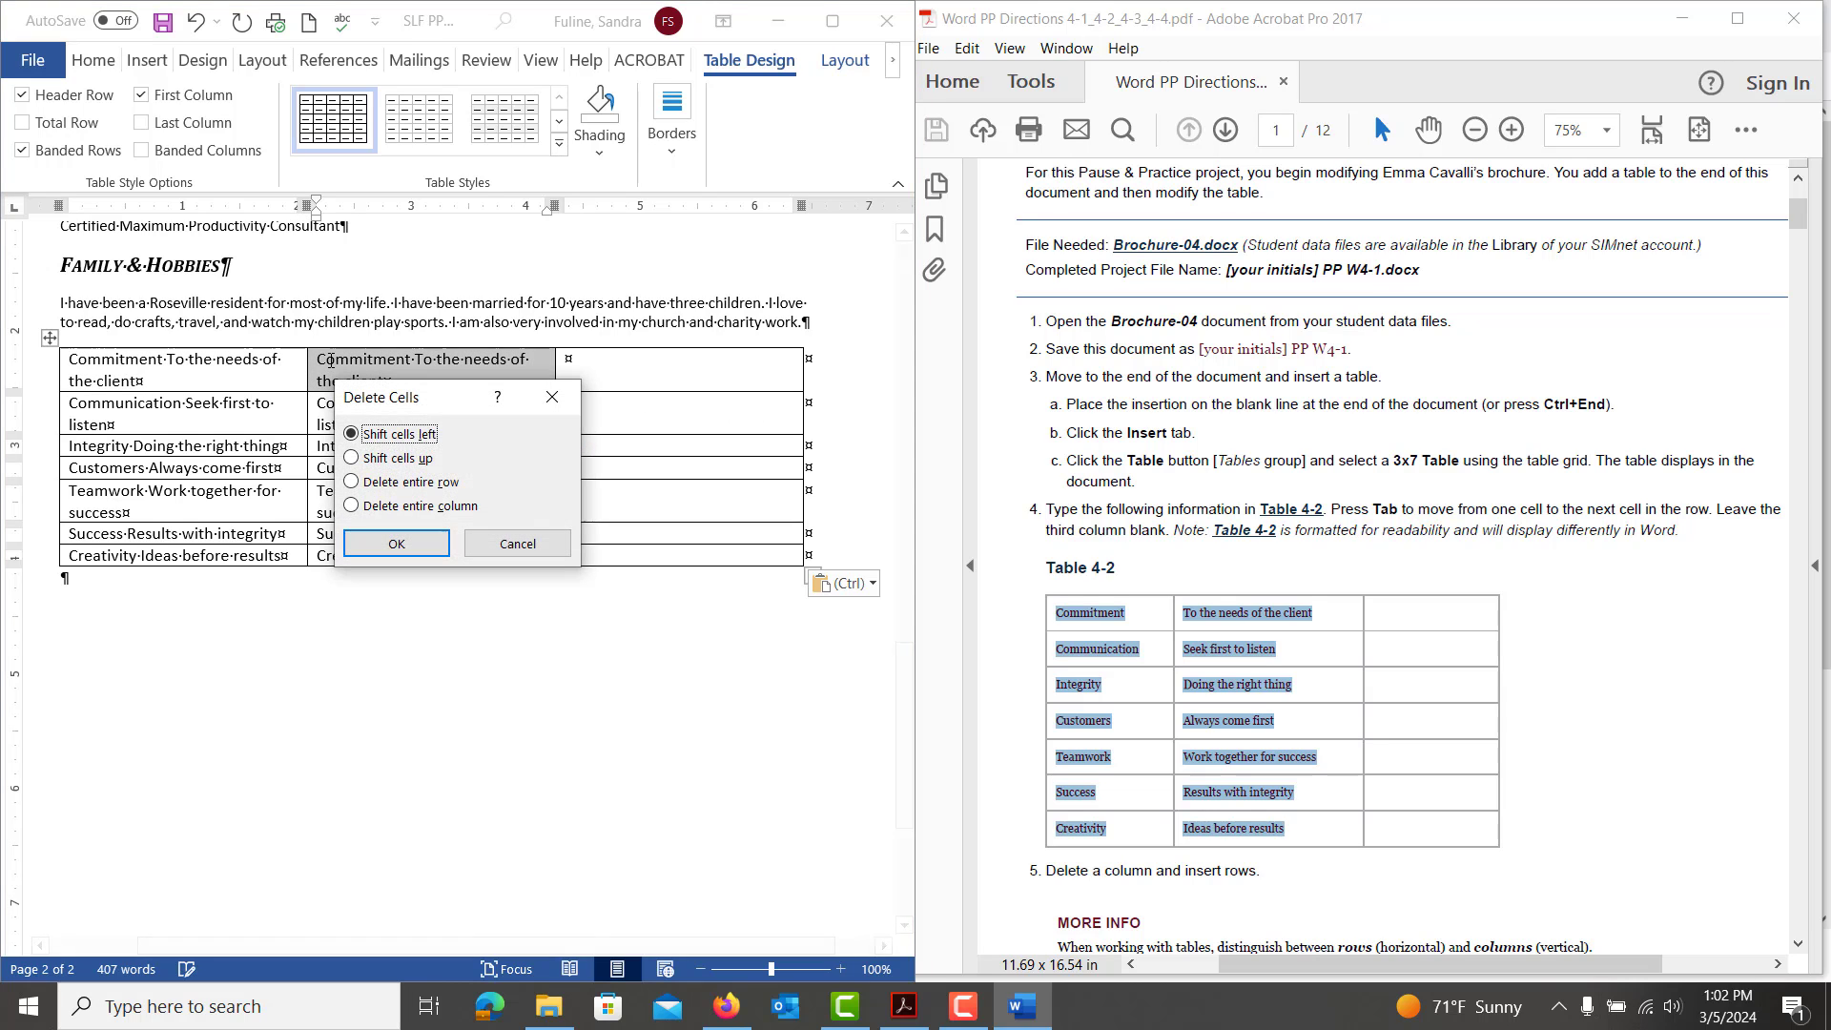
left_click(527, 546)
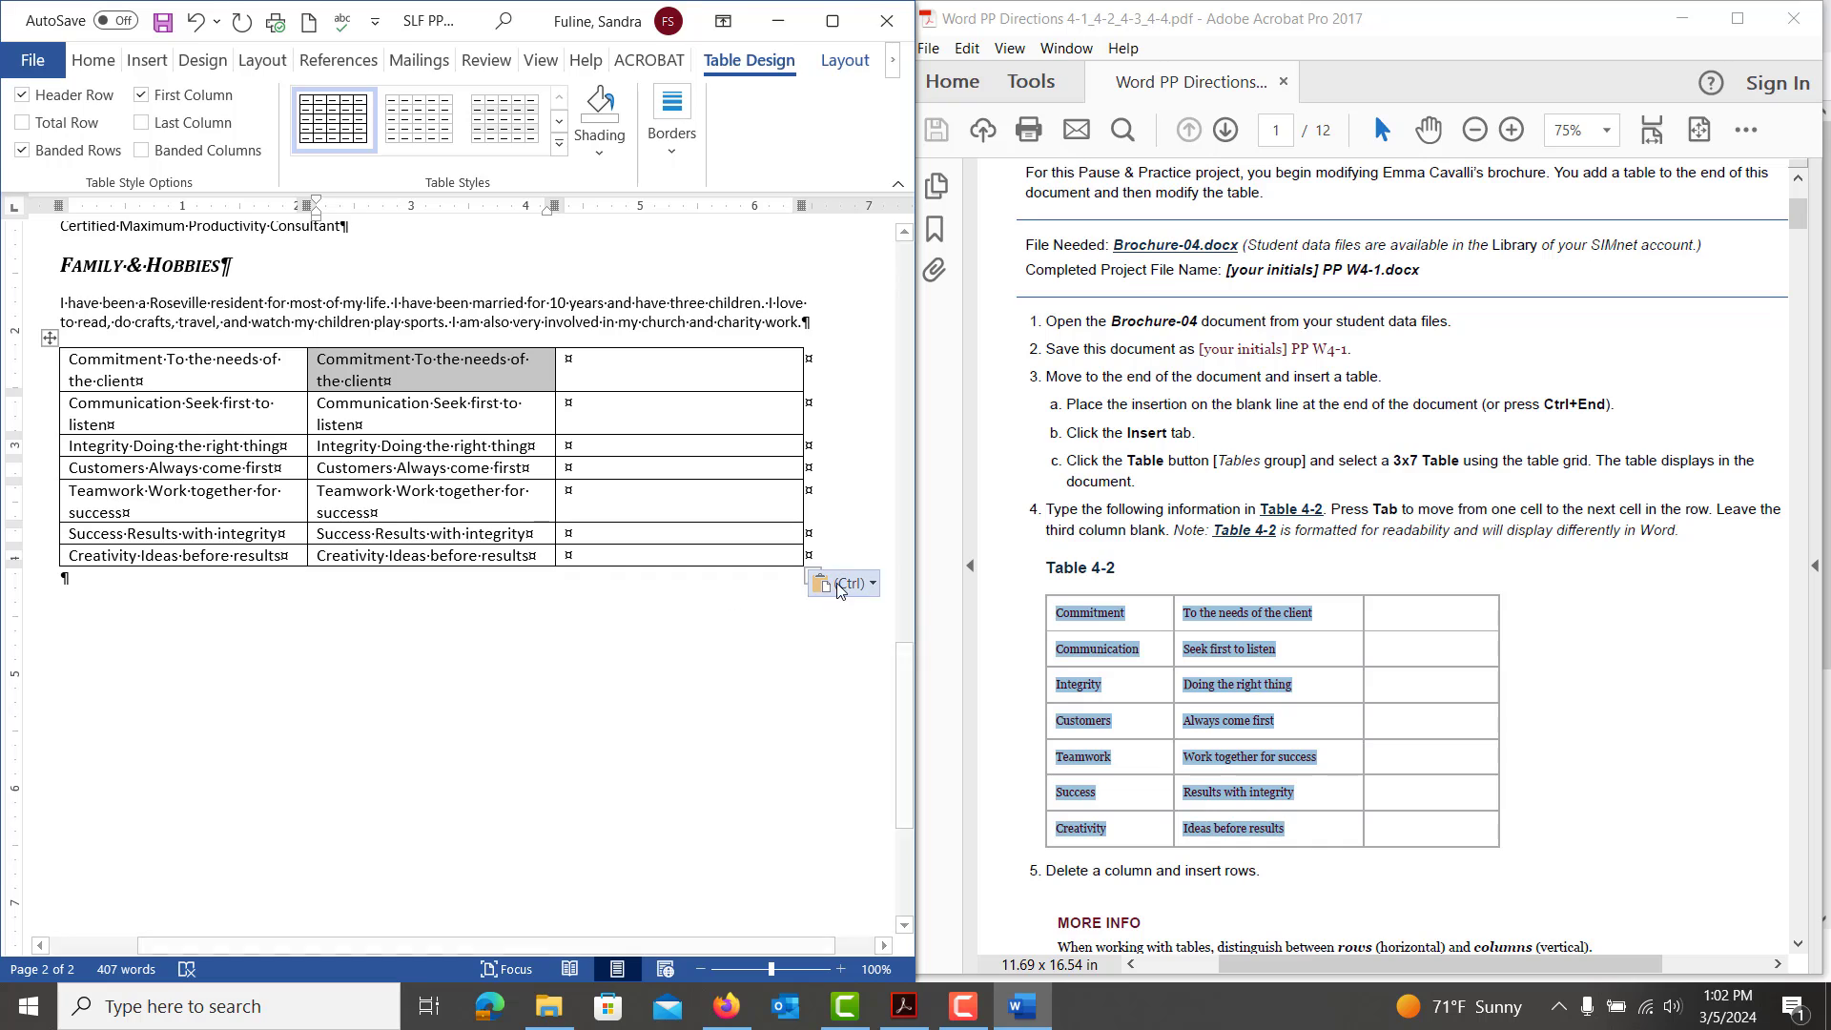
Clear the duplicated text from the first row's cell in the second column
left_click(399, 385)
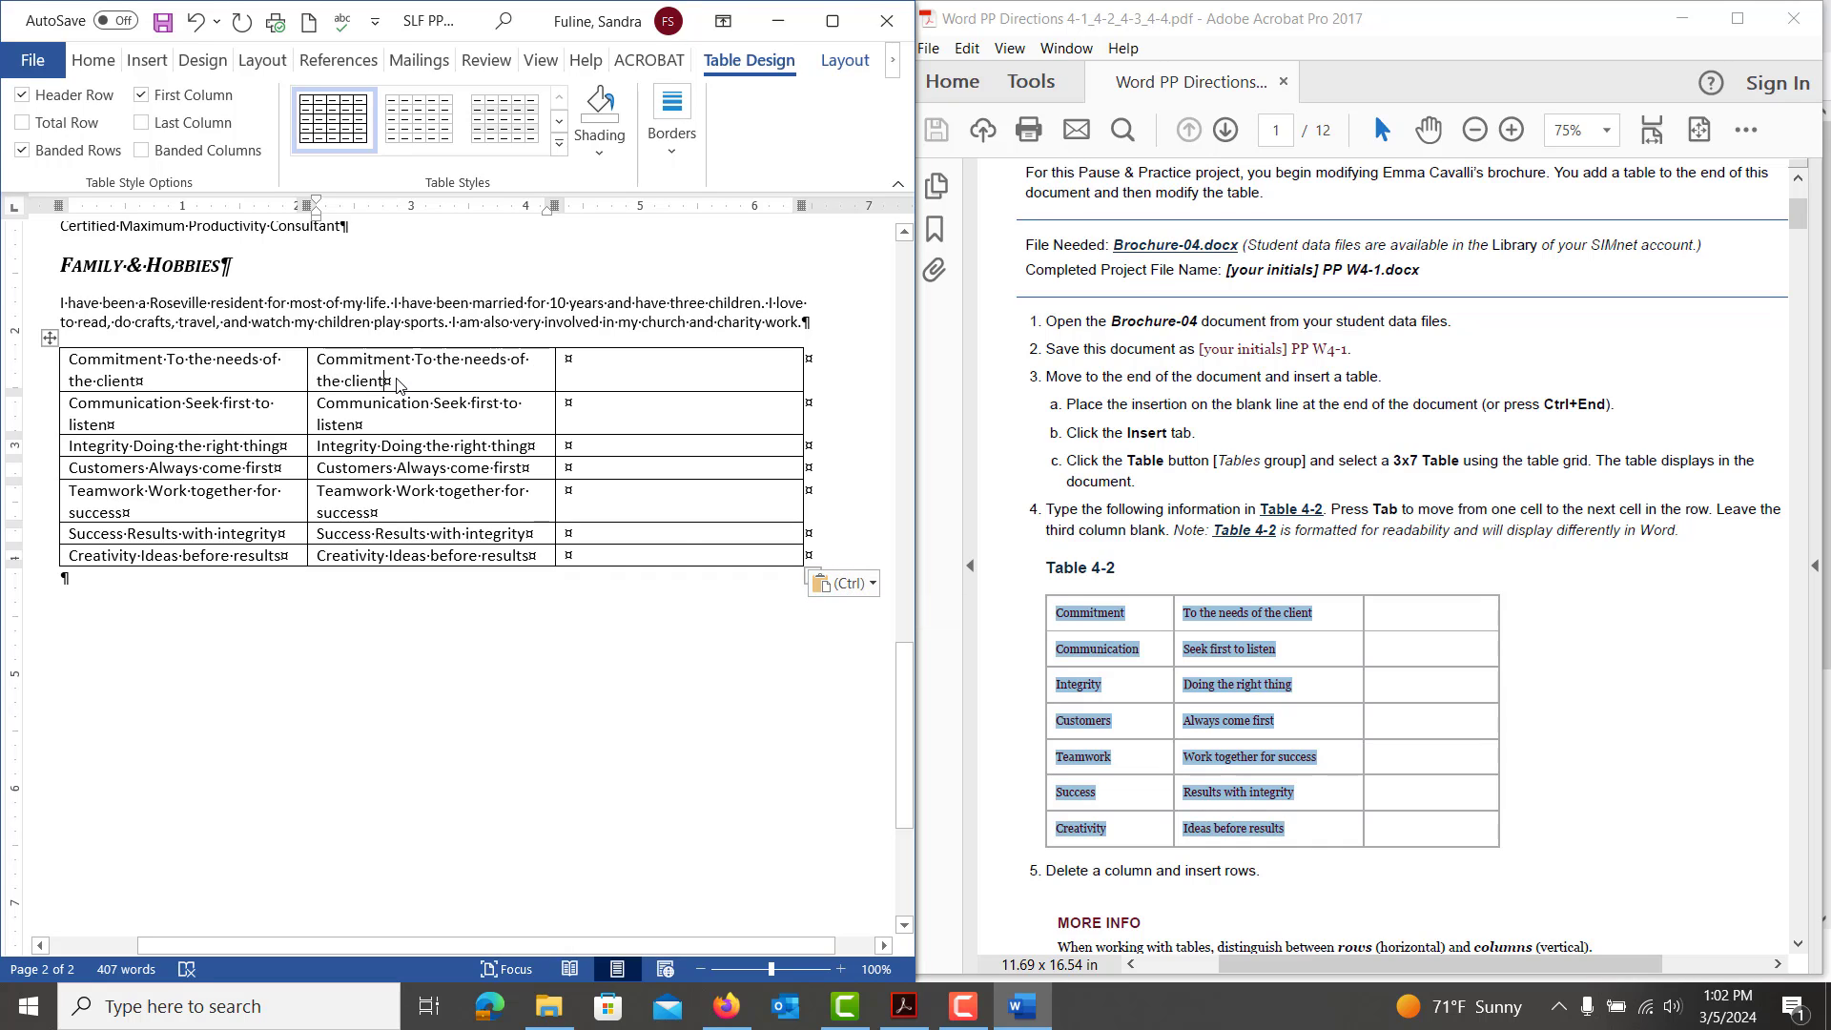
triple_click(324, 369)
key("Delete")
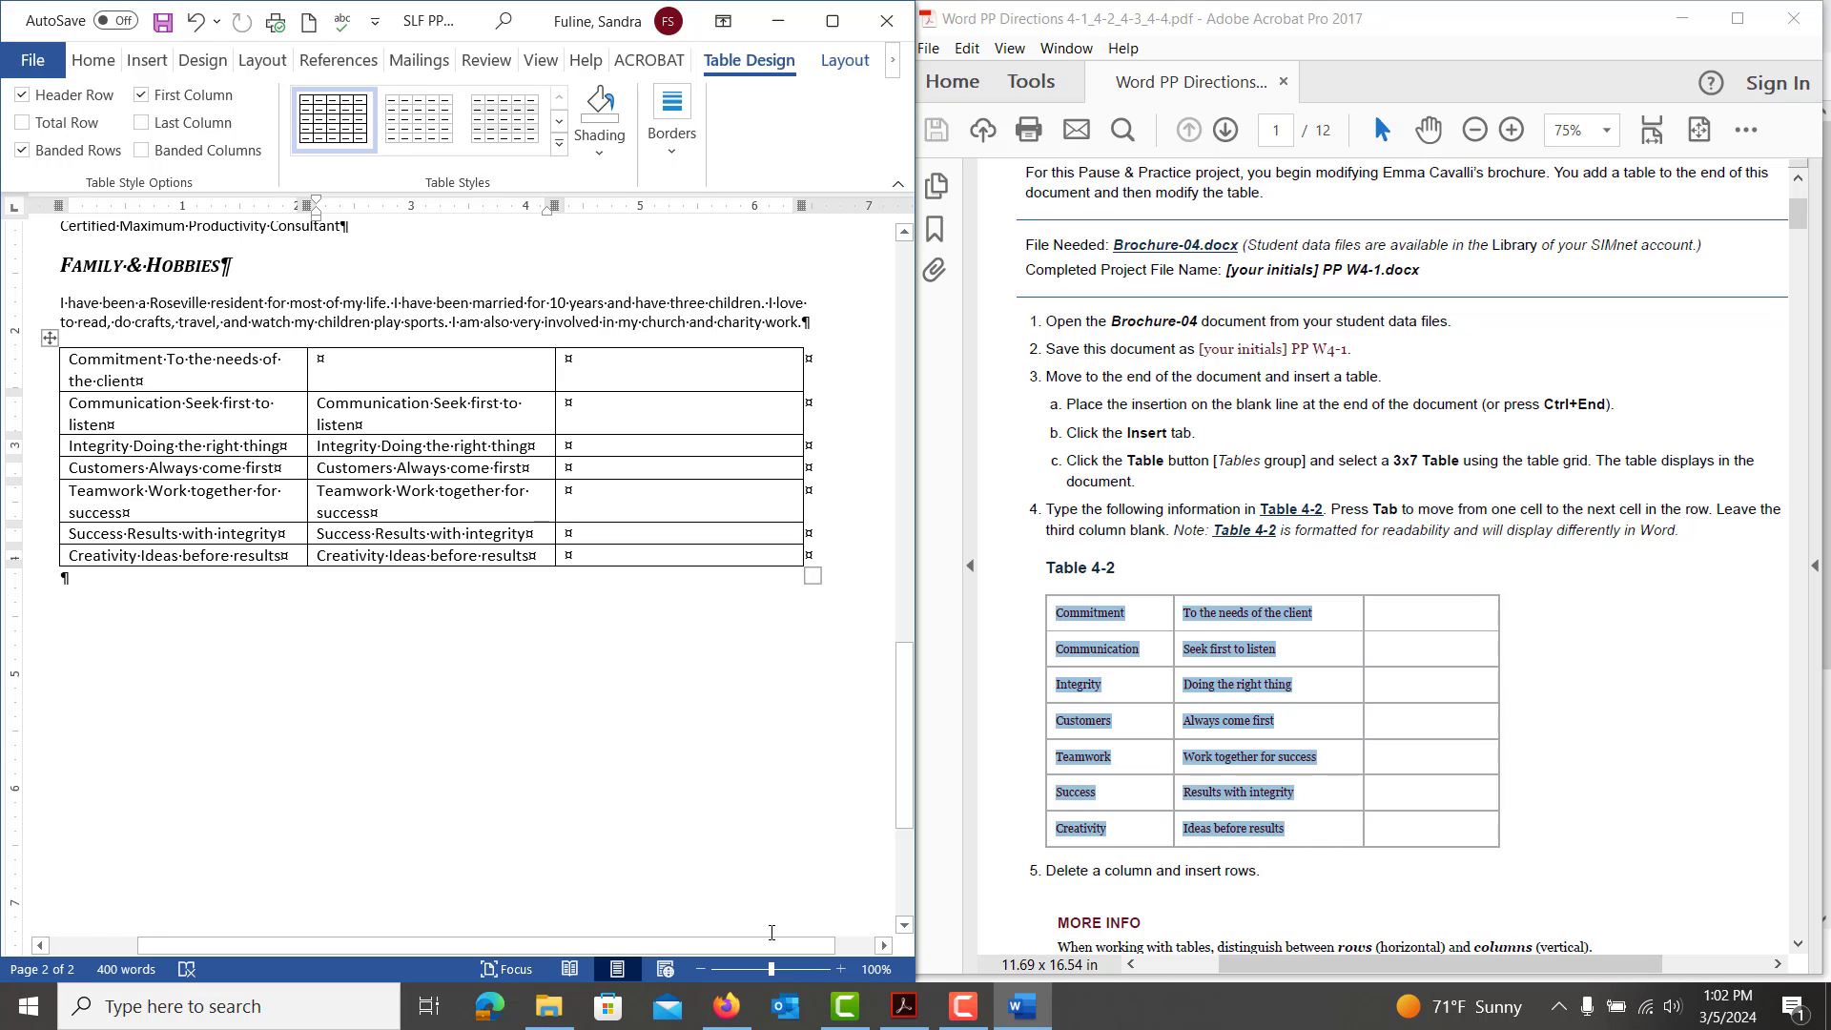
Switch to the PDF directions in Acrobat and clear the Table 4-2 text selection
left_click(904, 1007)
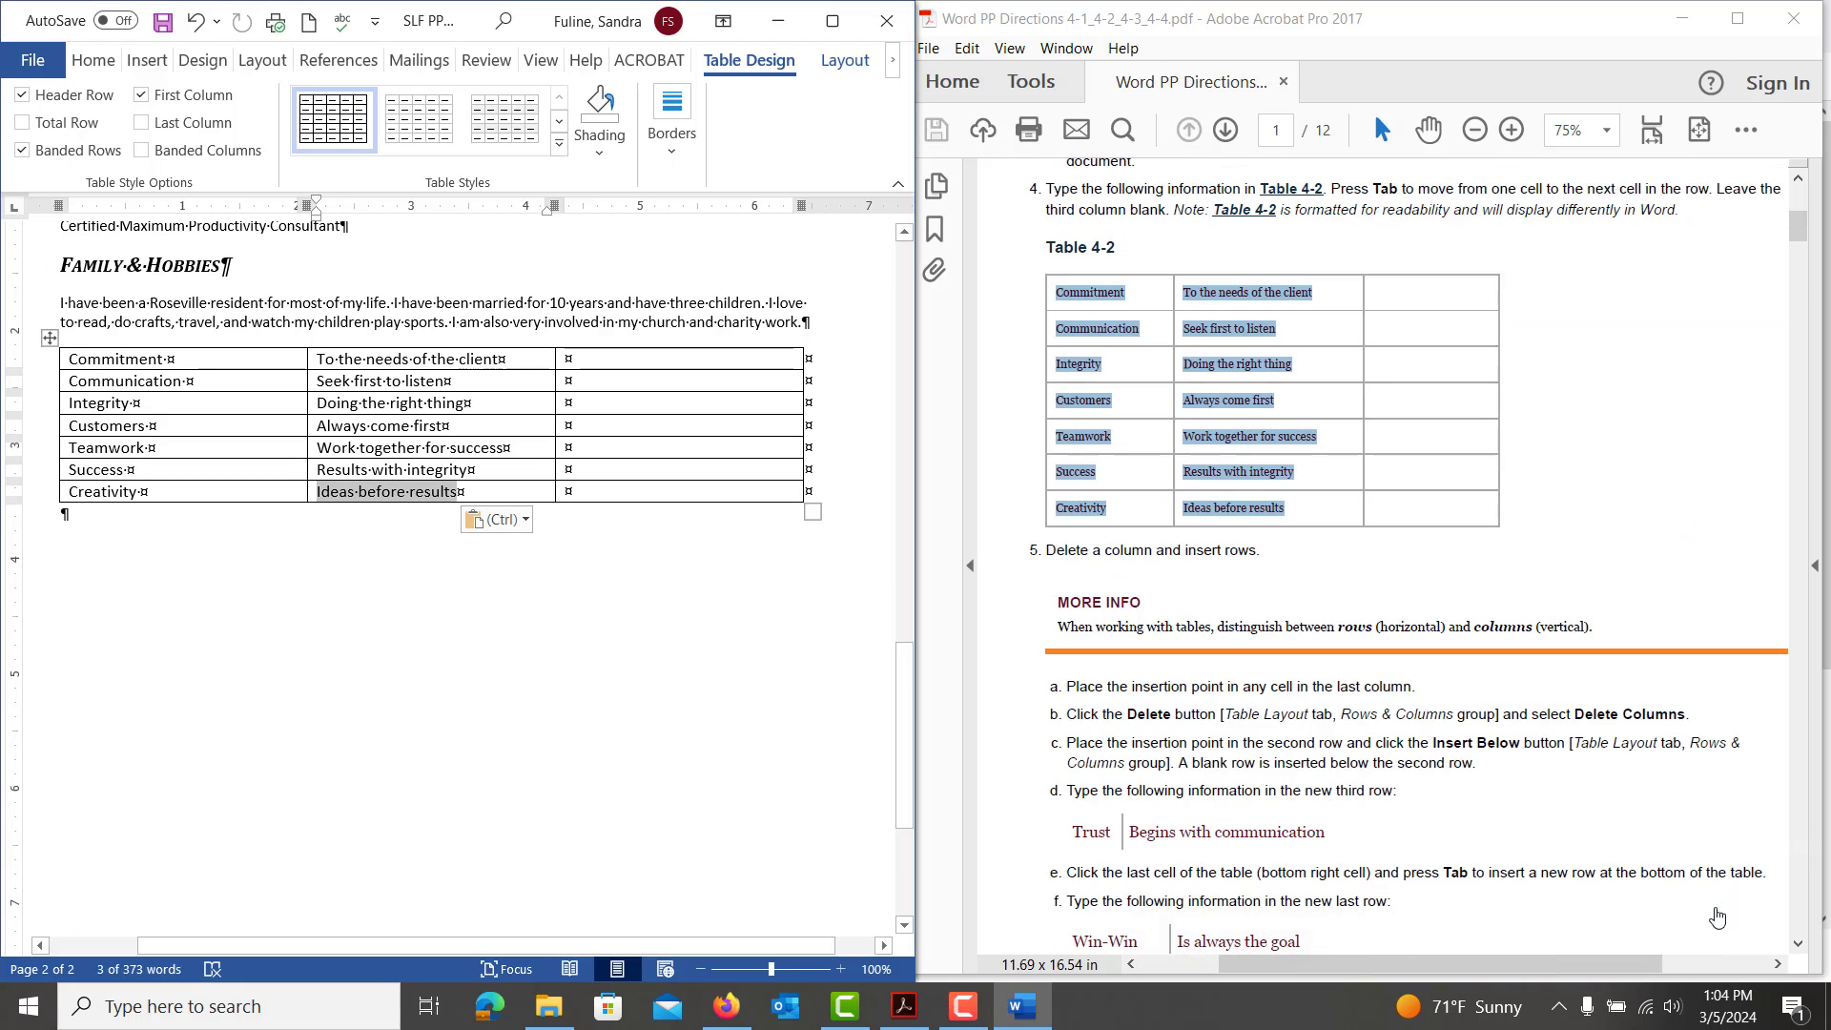
left_click(512, 496)
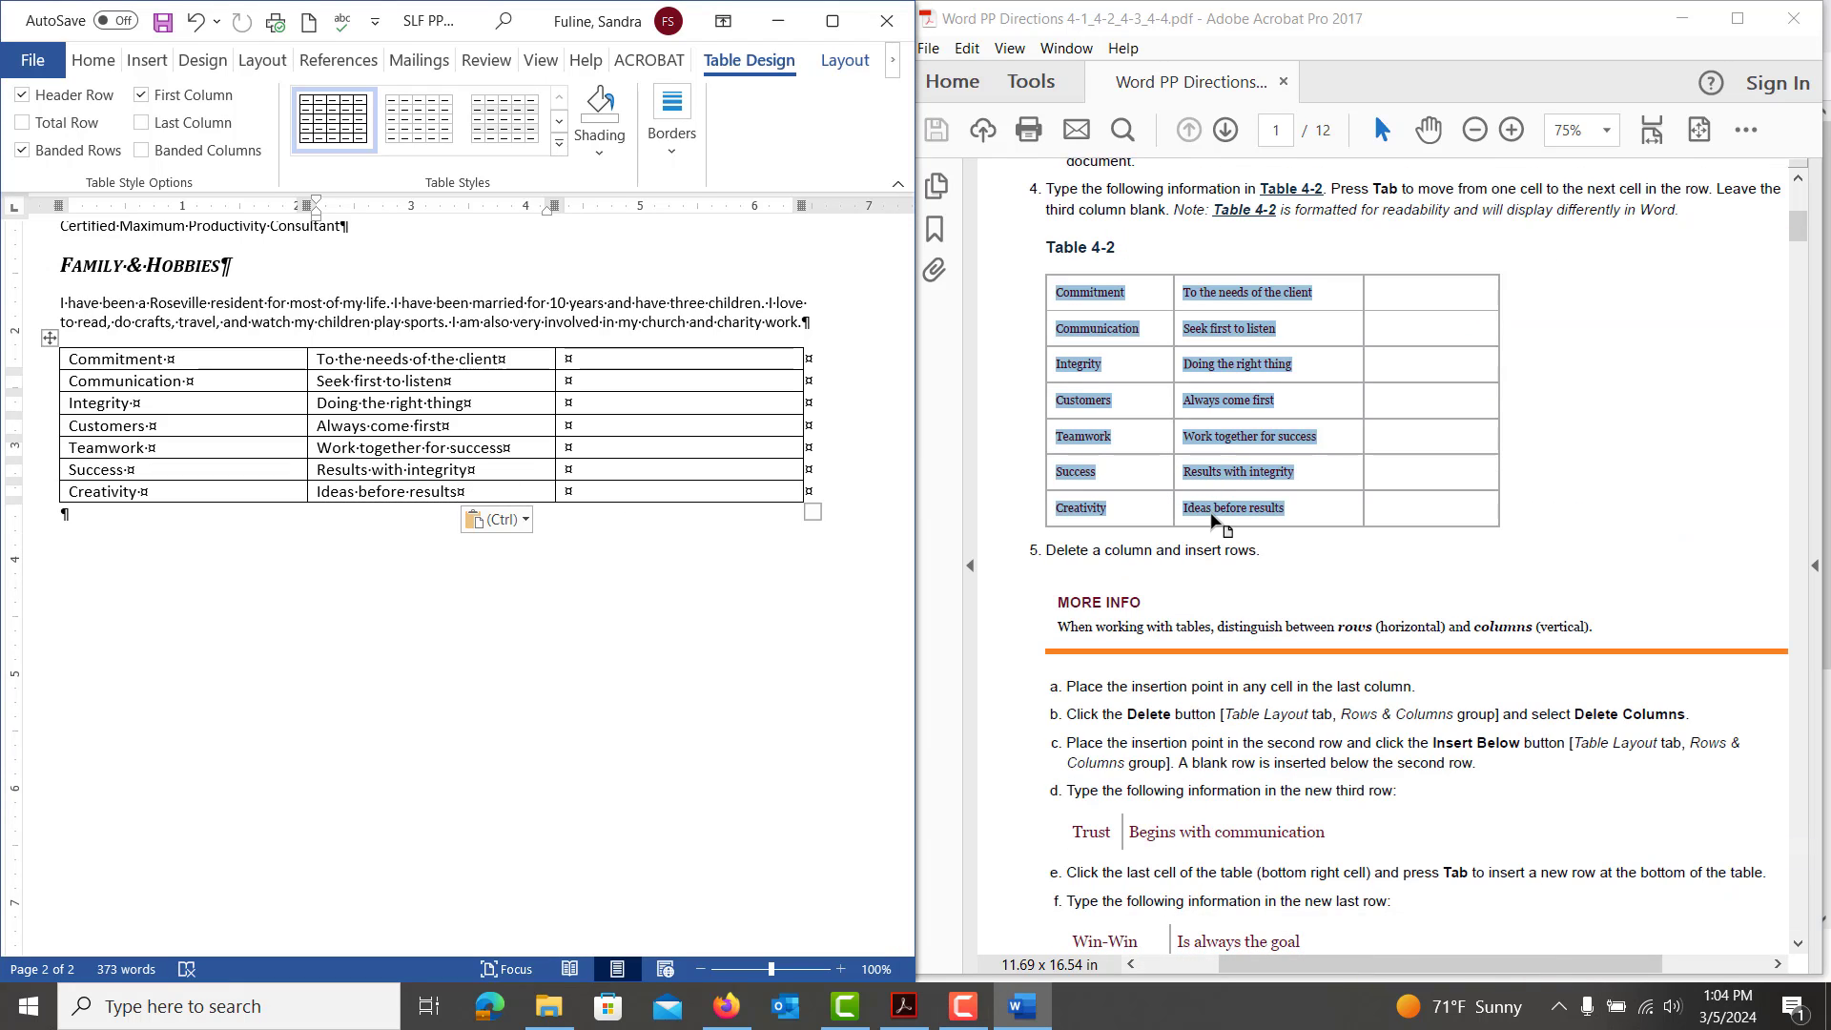
left_click(1261, 551)
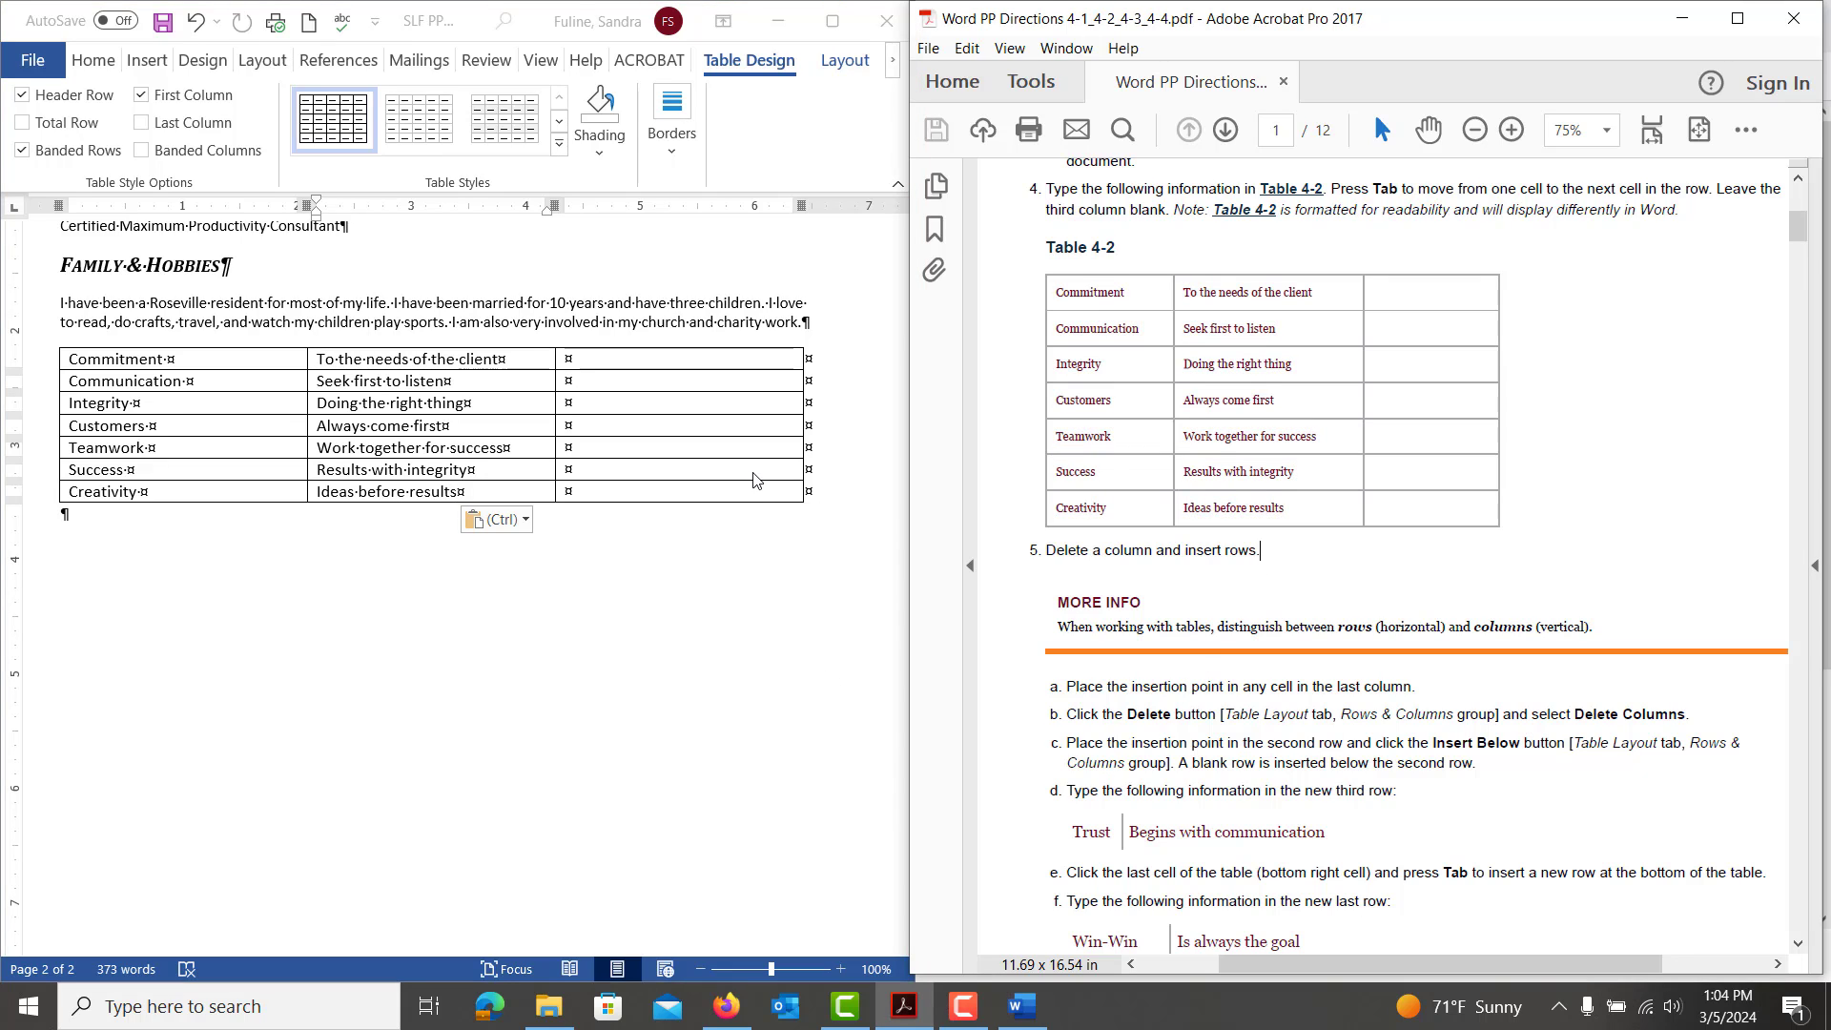
Return to the Word document and delete the table's empty third column
left_click(663, 364)
double_click(663, 364)
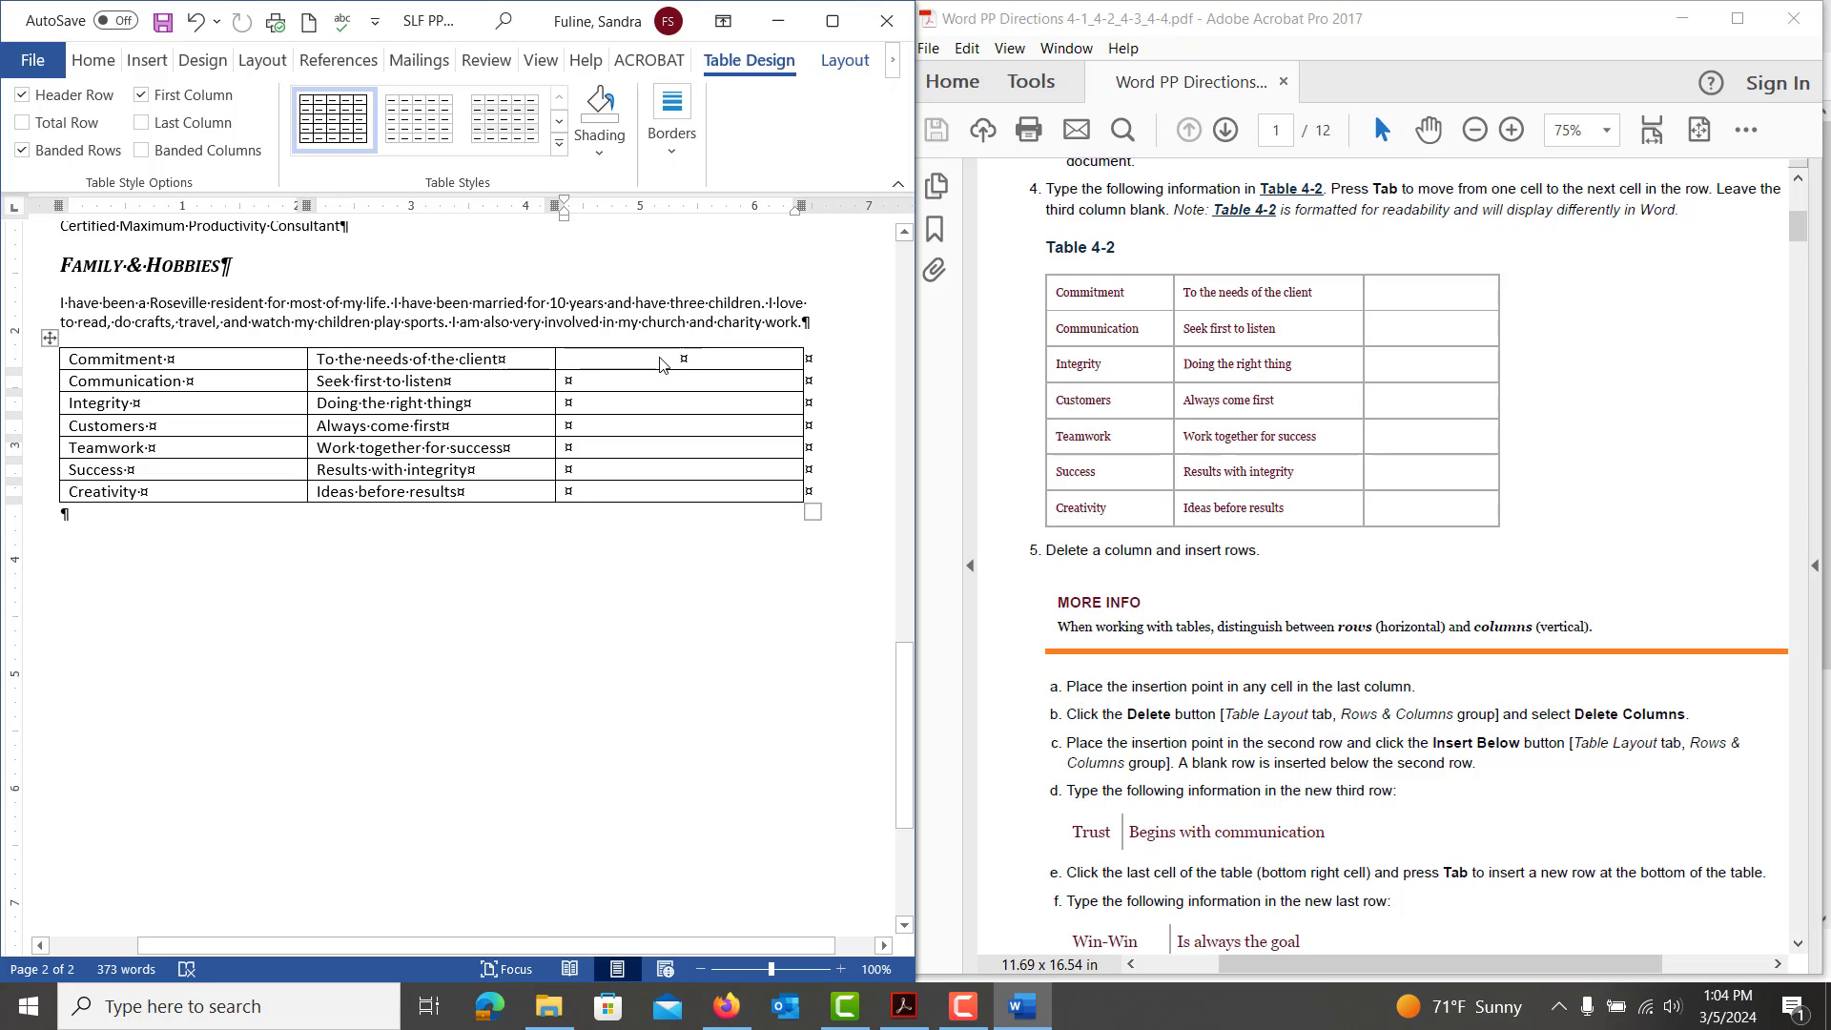
left_click(848, 61)
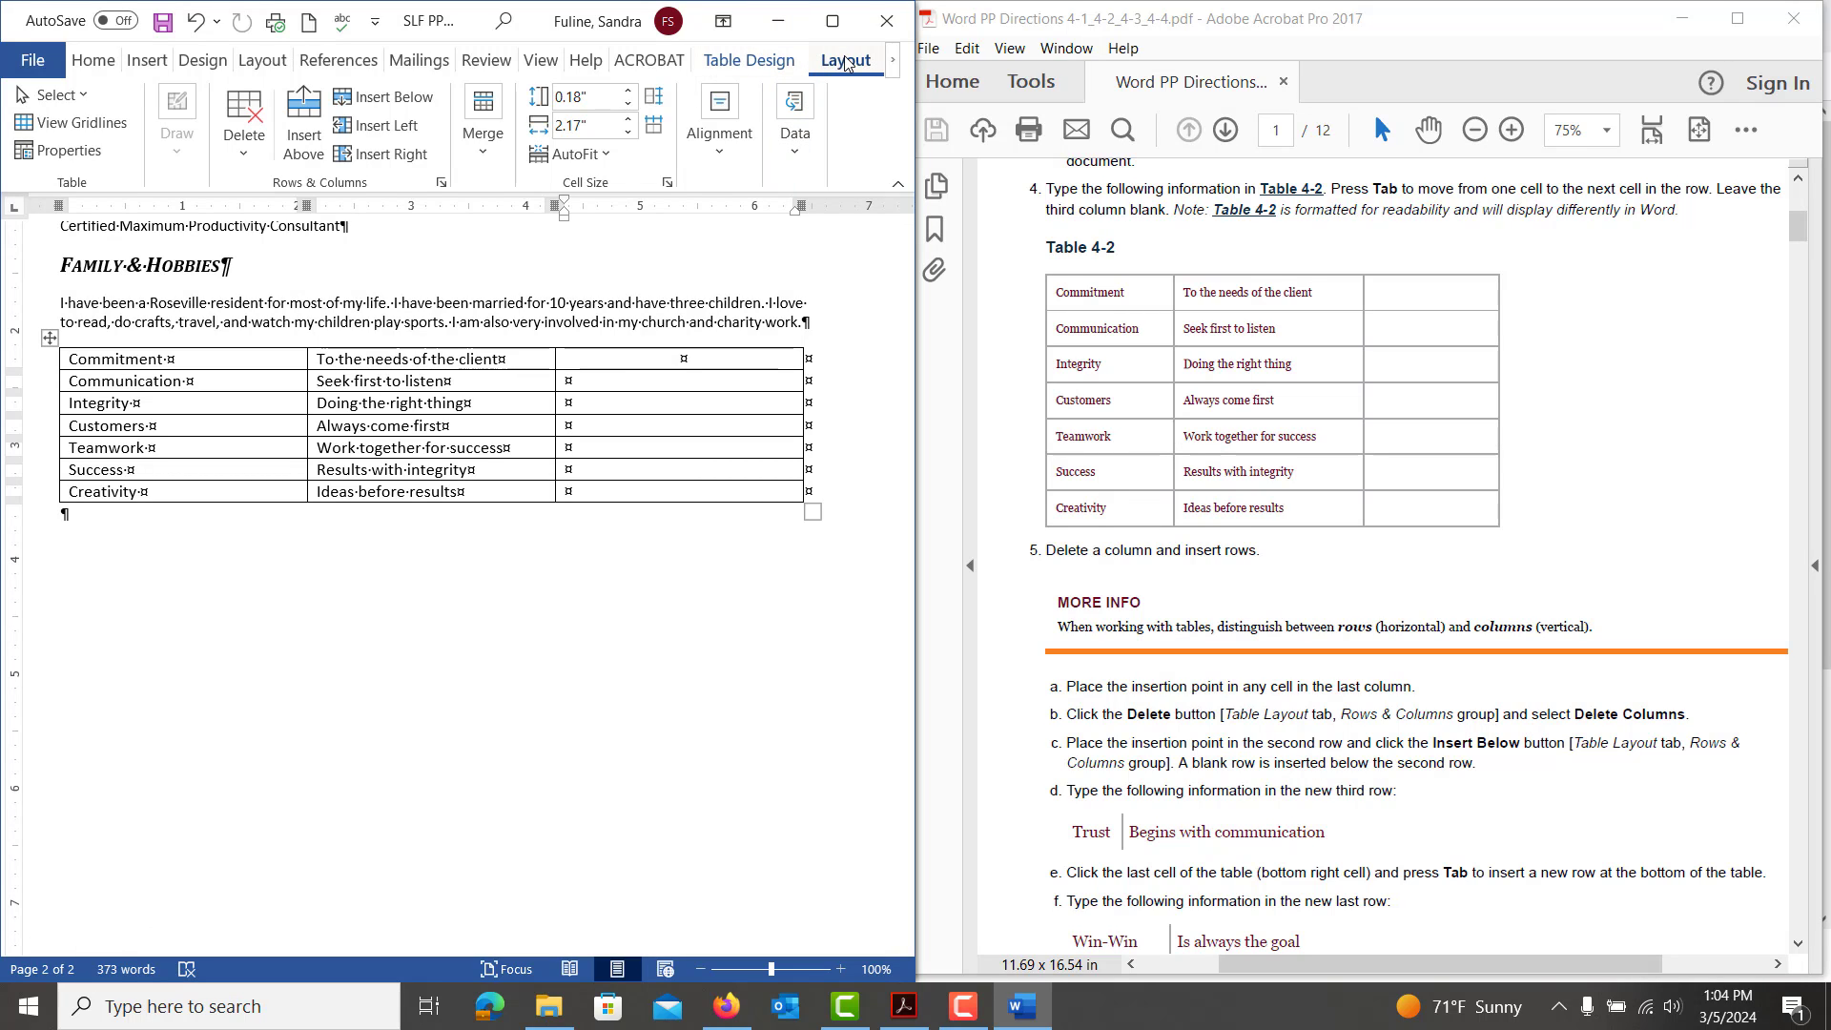
left_click(238, 138)
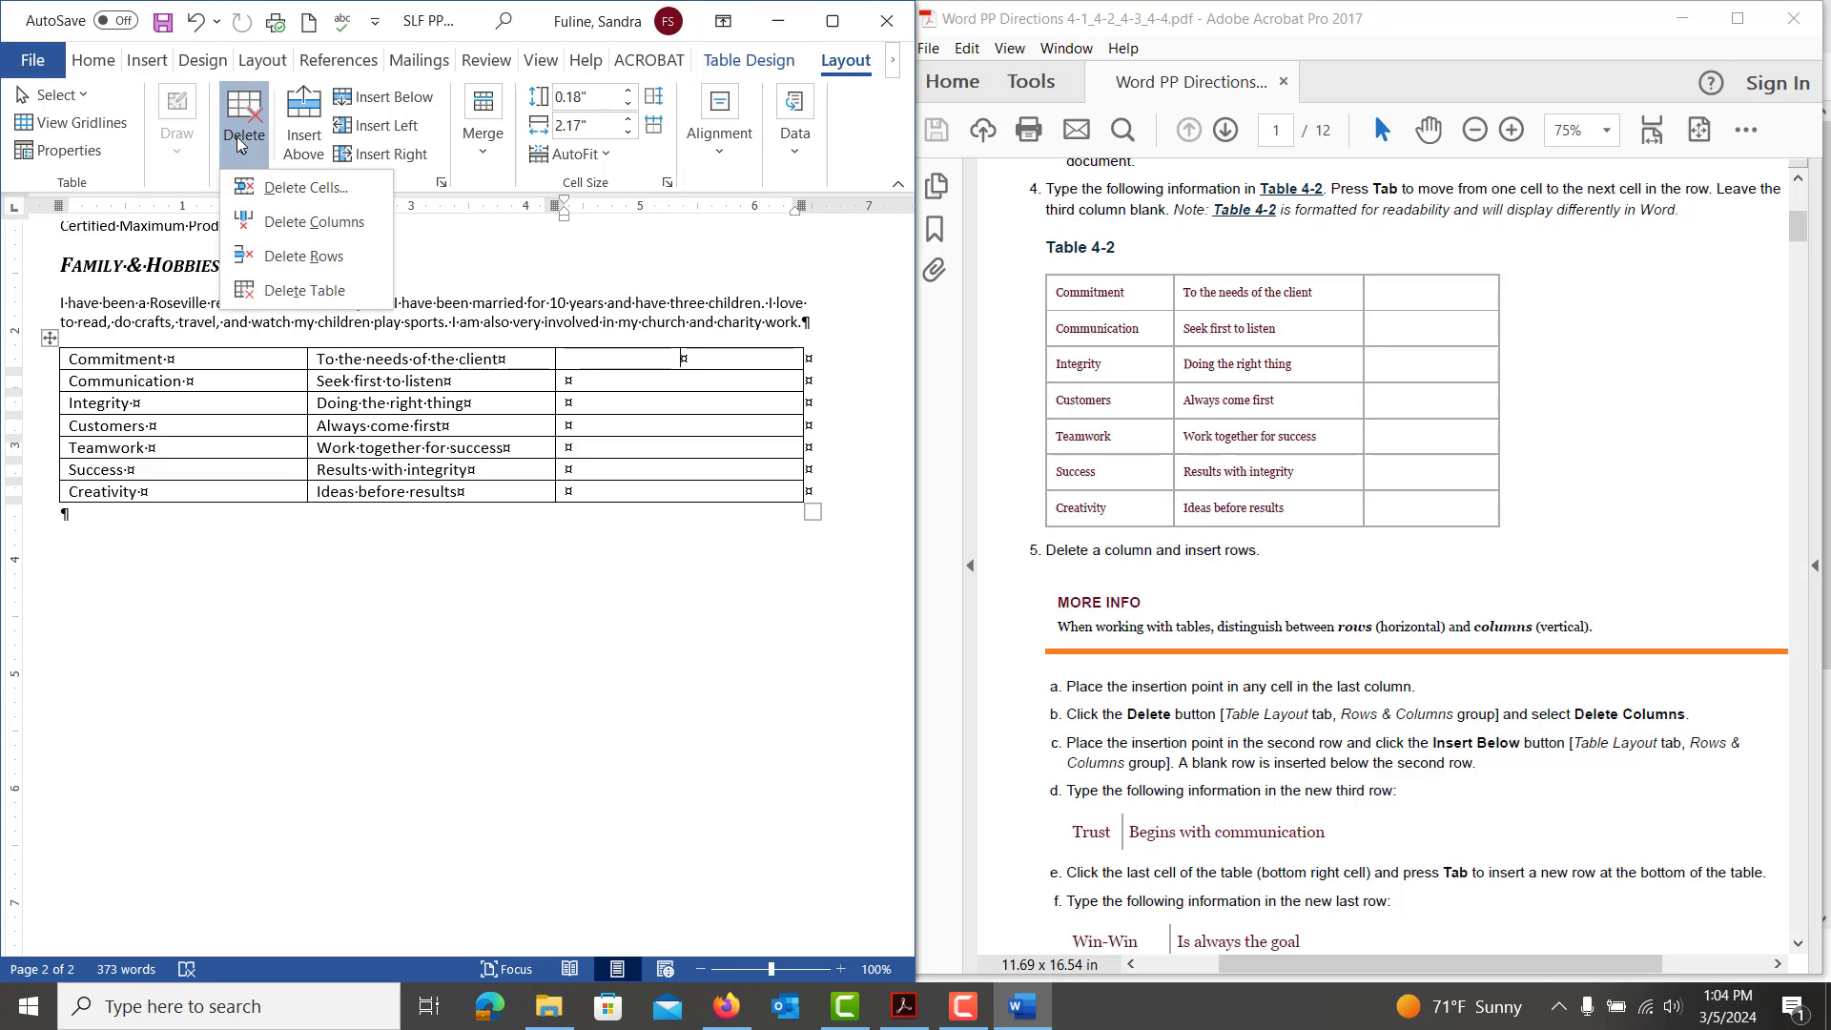
left_click(298, 233)
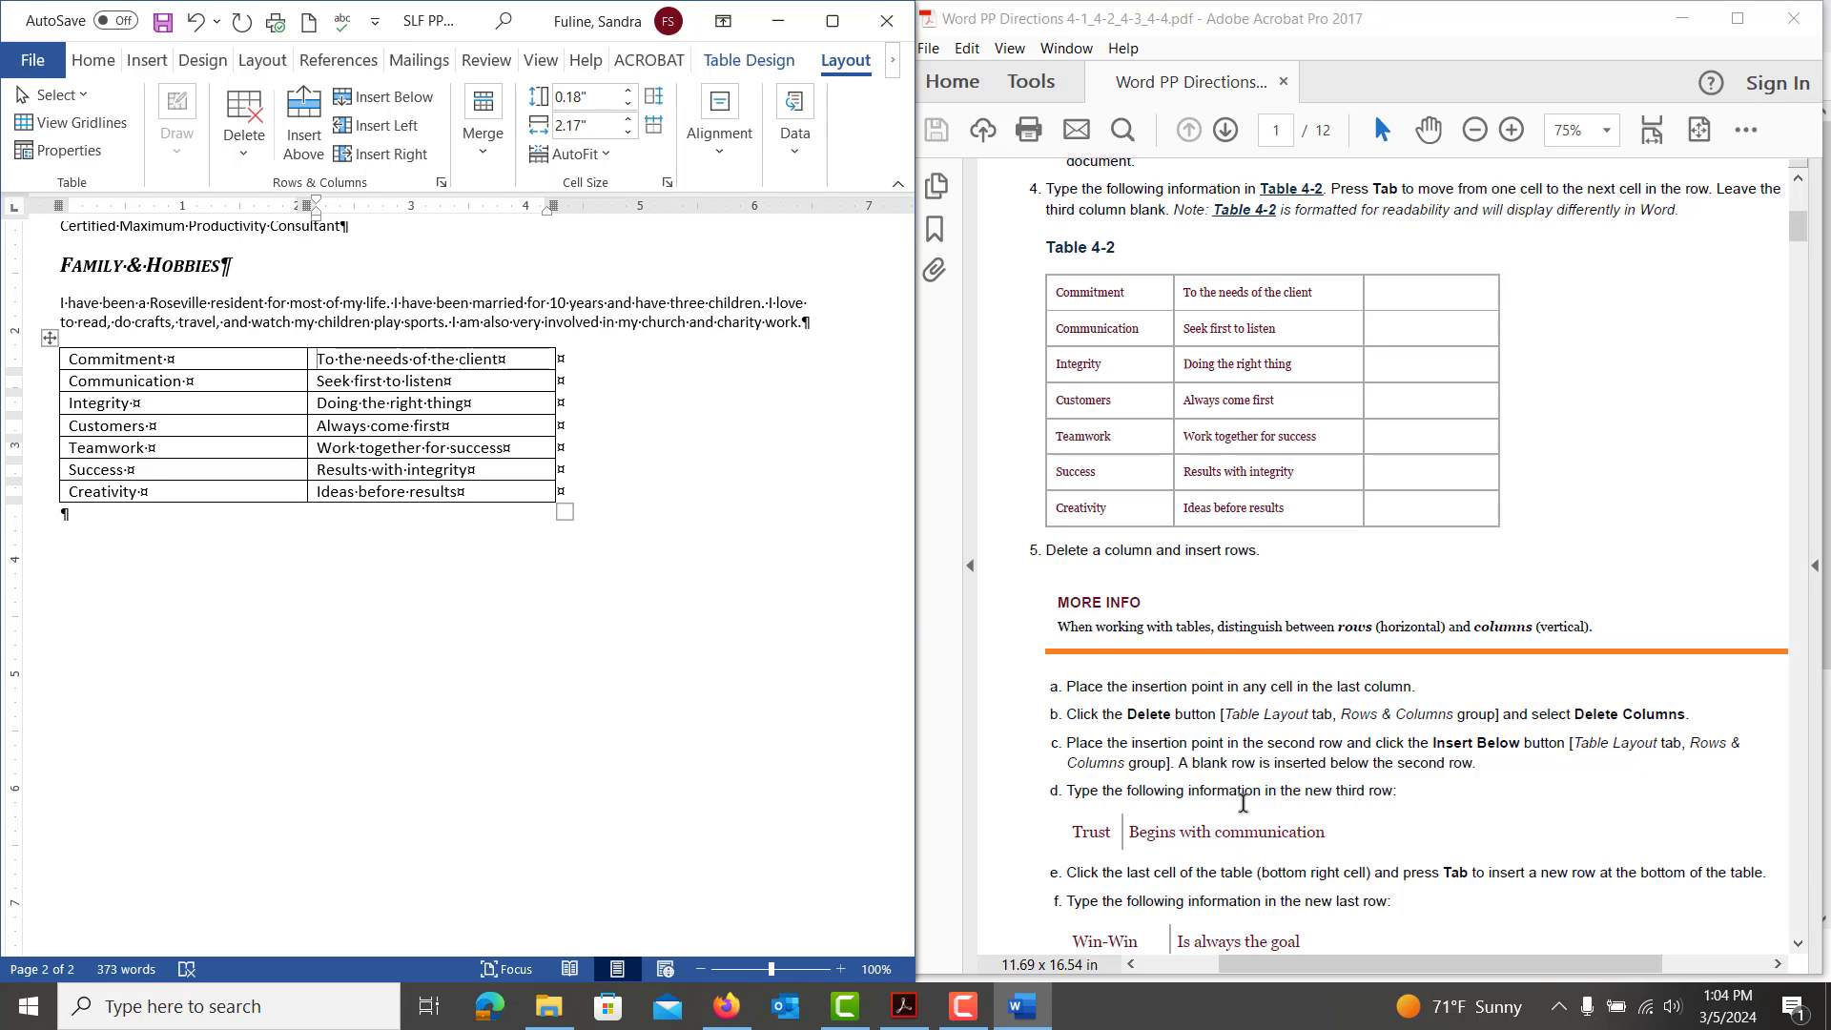
Insert a row below the Communication row and fill it with "Trust" and "Begins with communication"
scroll(1243, 803, "down", 1)
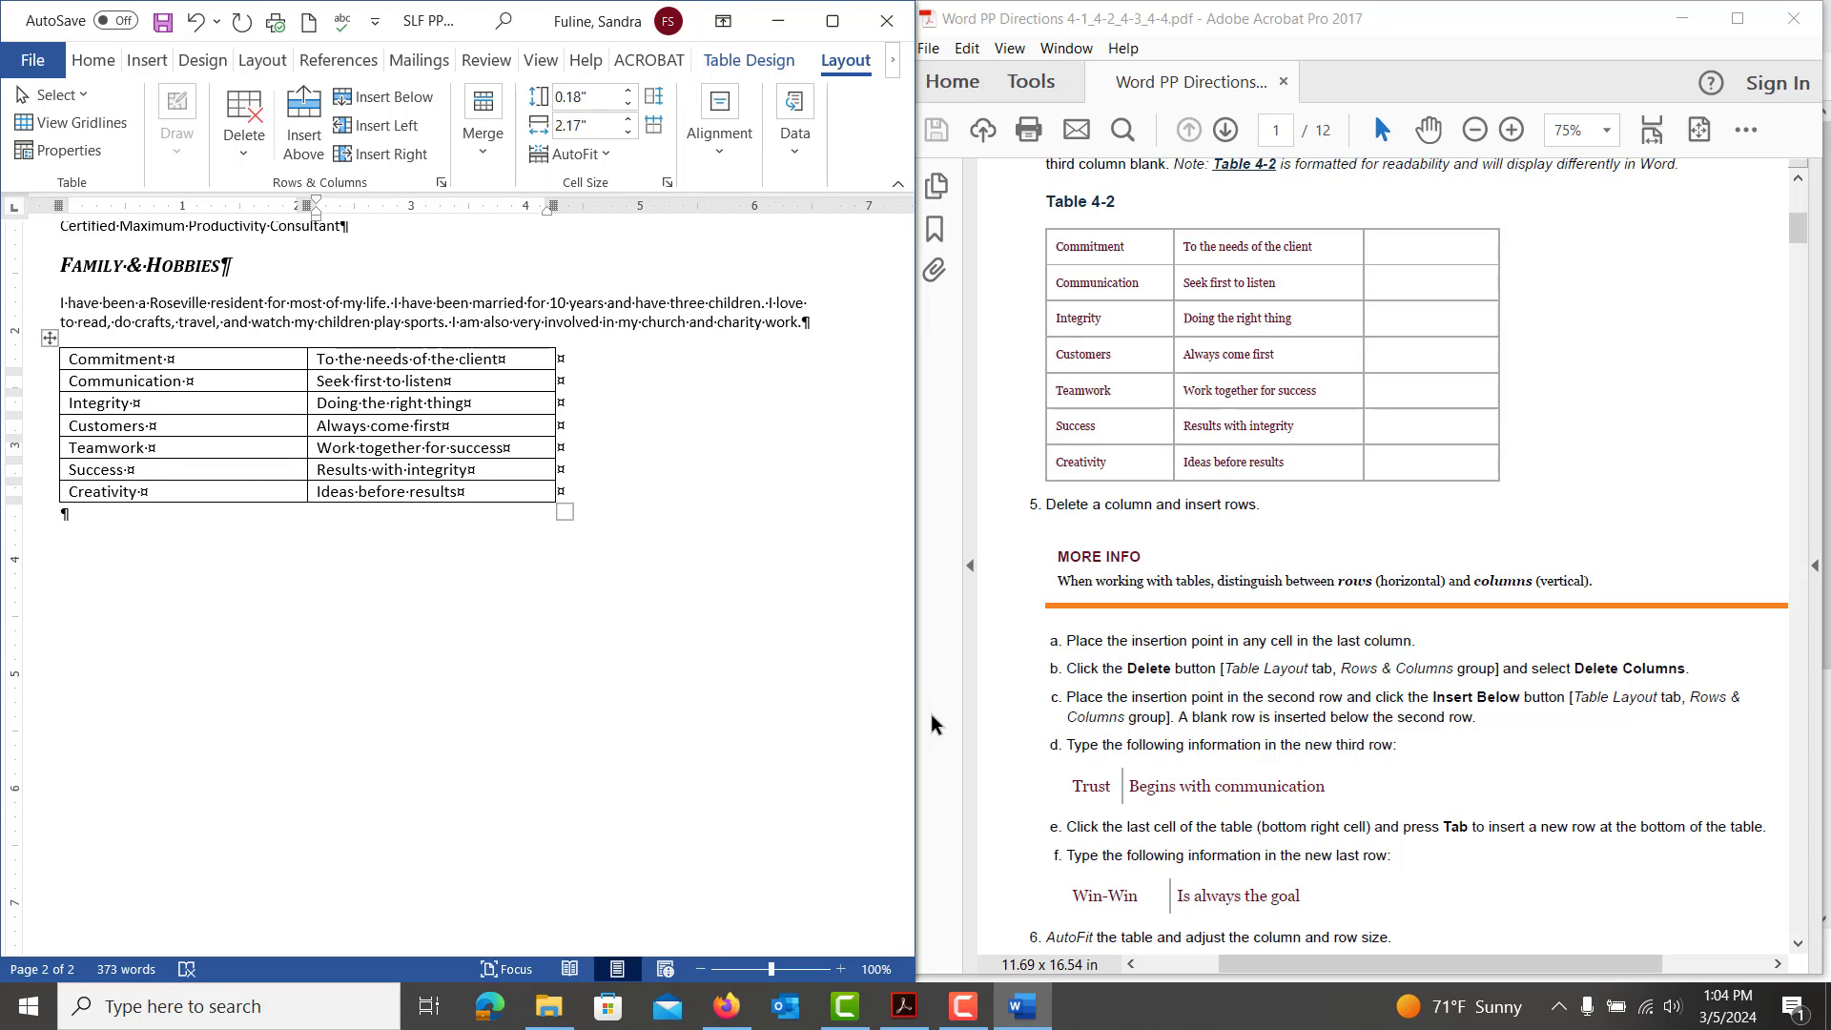
left_click(180, 360)
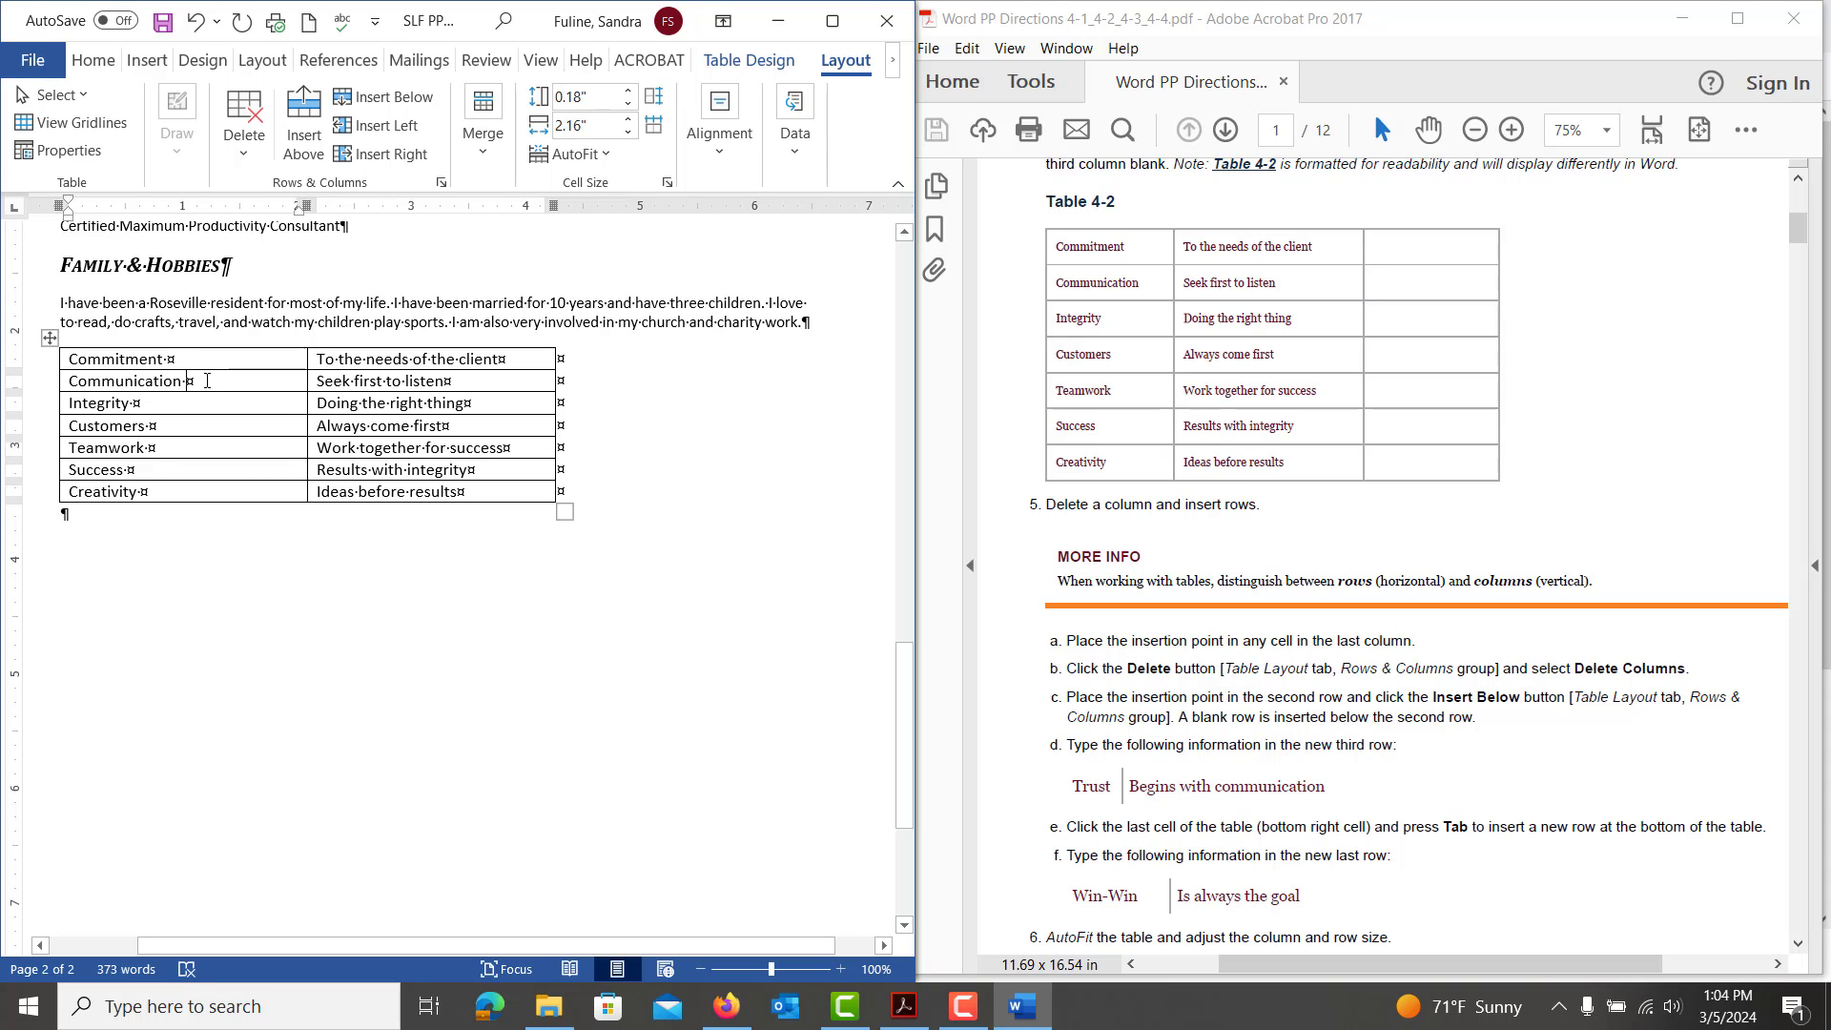
left_click(393, 103)
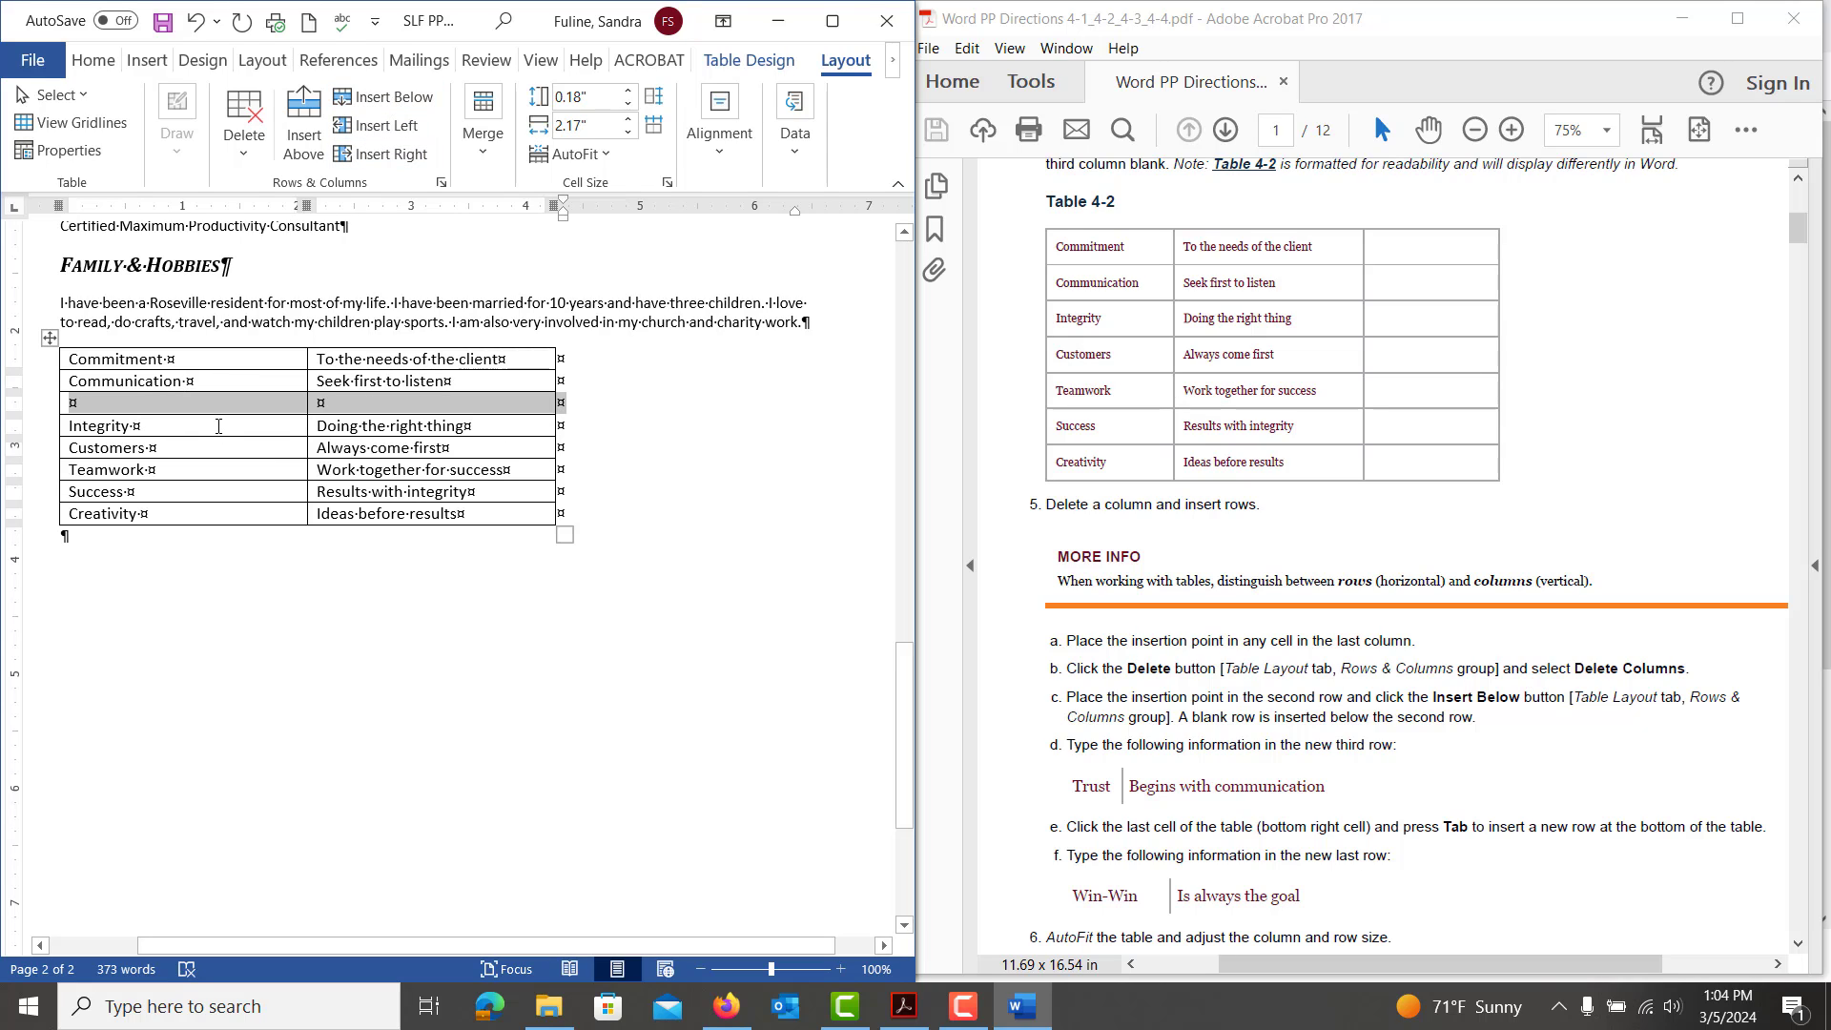
type("Trust")
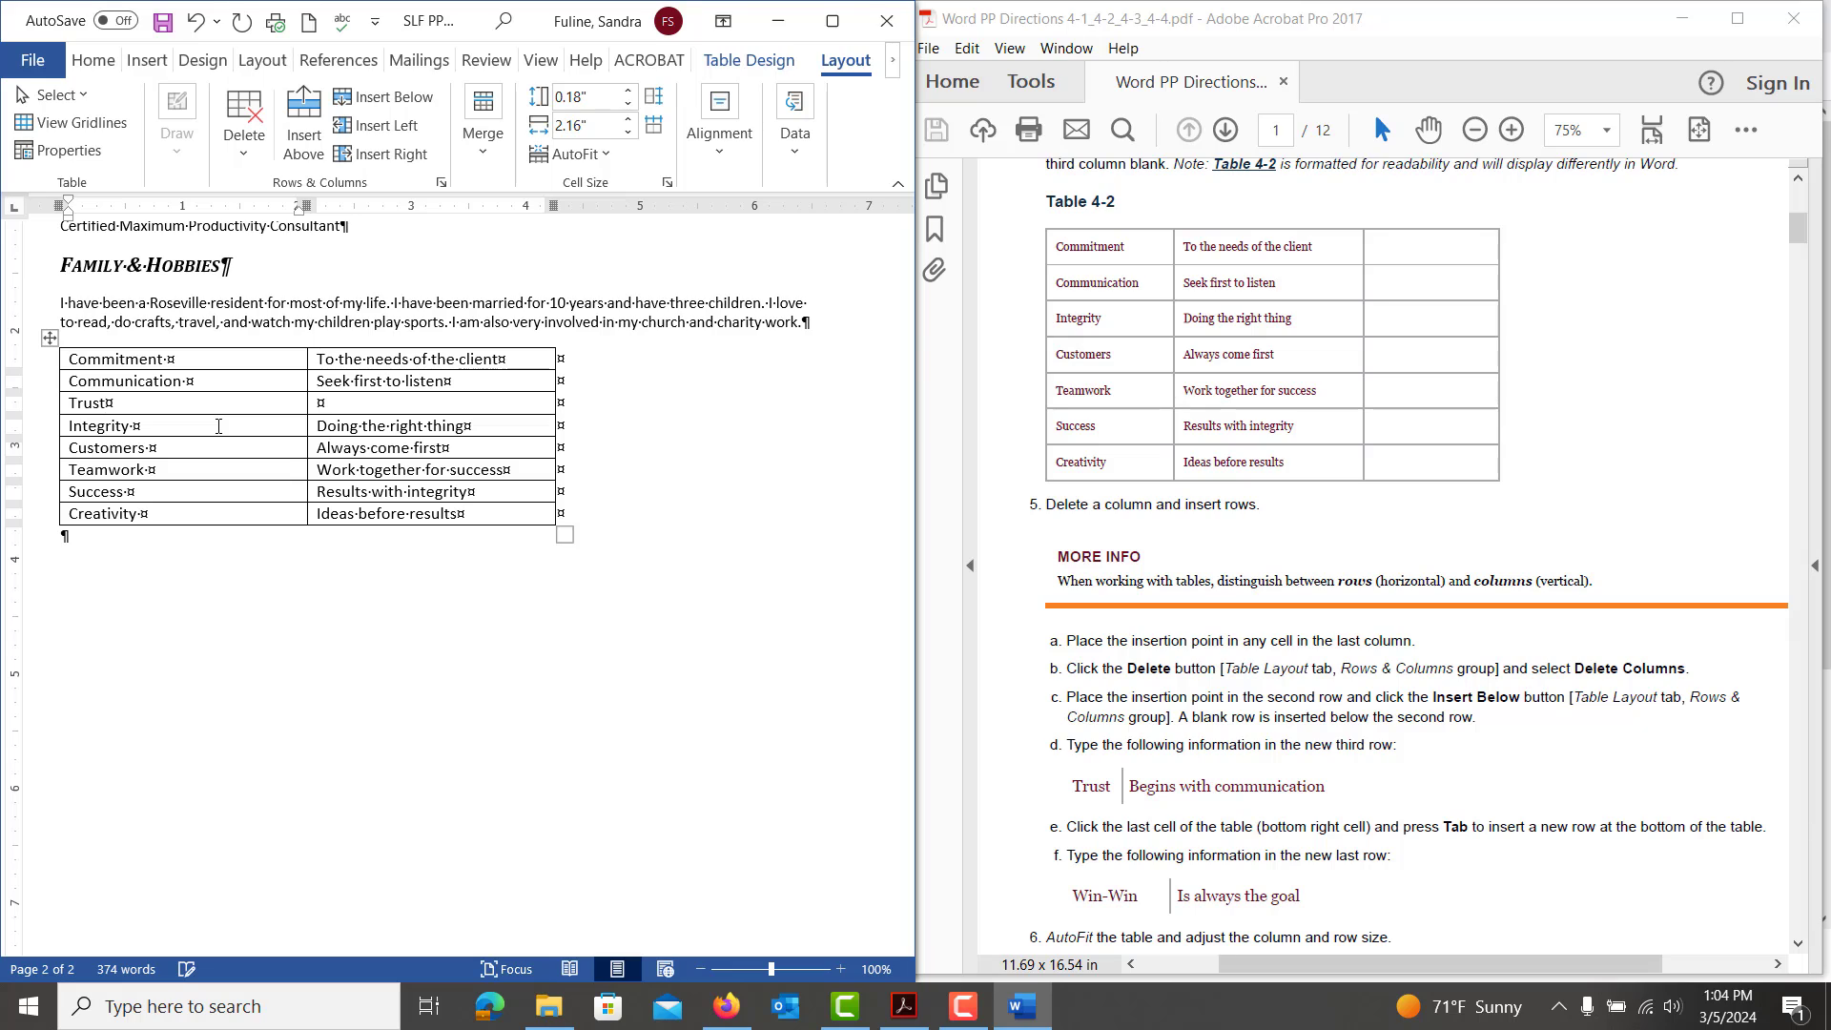
key("Tab")
type("Begins with comm")
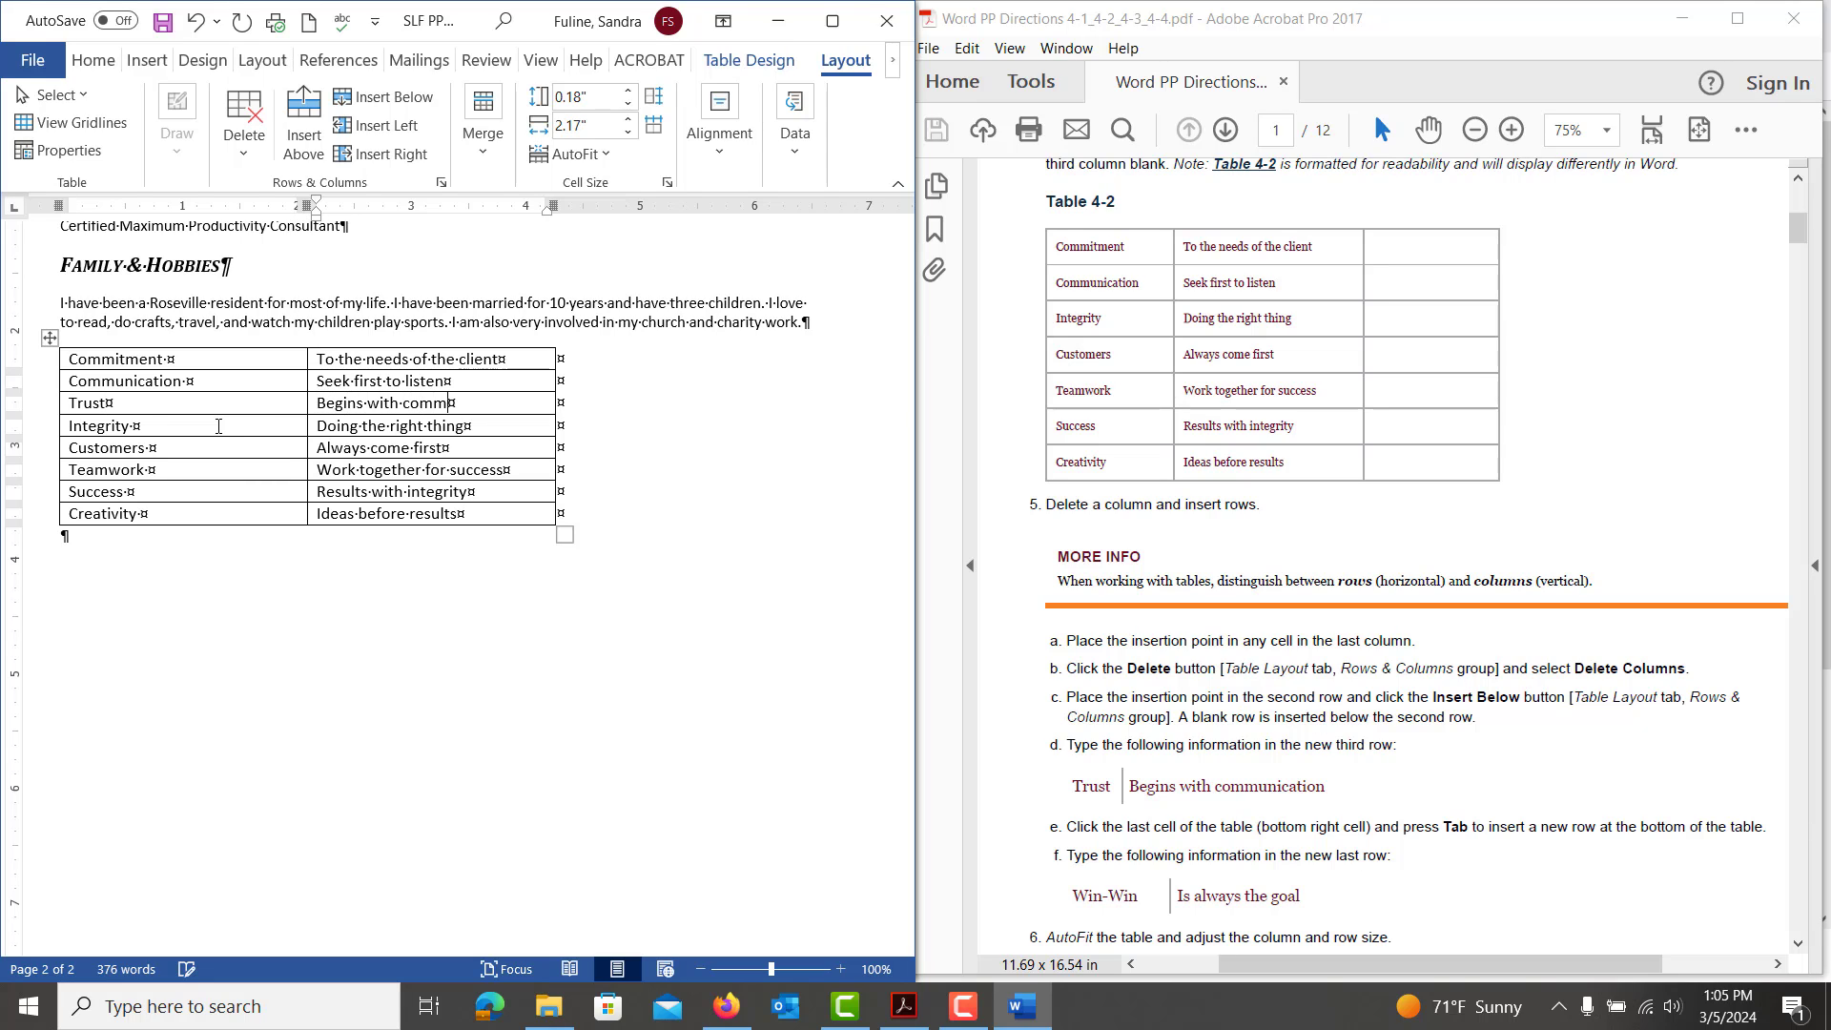
type("unication")
Add a row at the bottom of the table containing "Win-Win" and "Is always the goal"
left_click(165, 511)
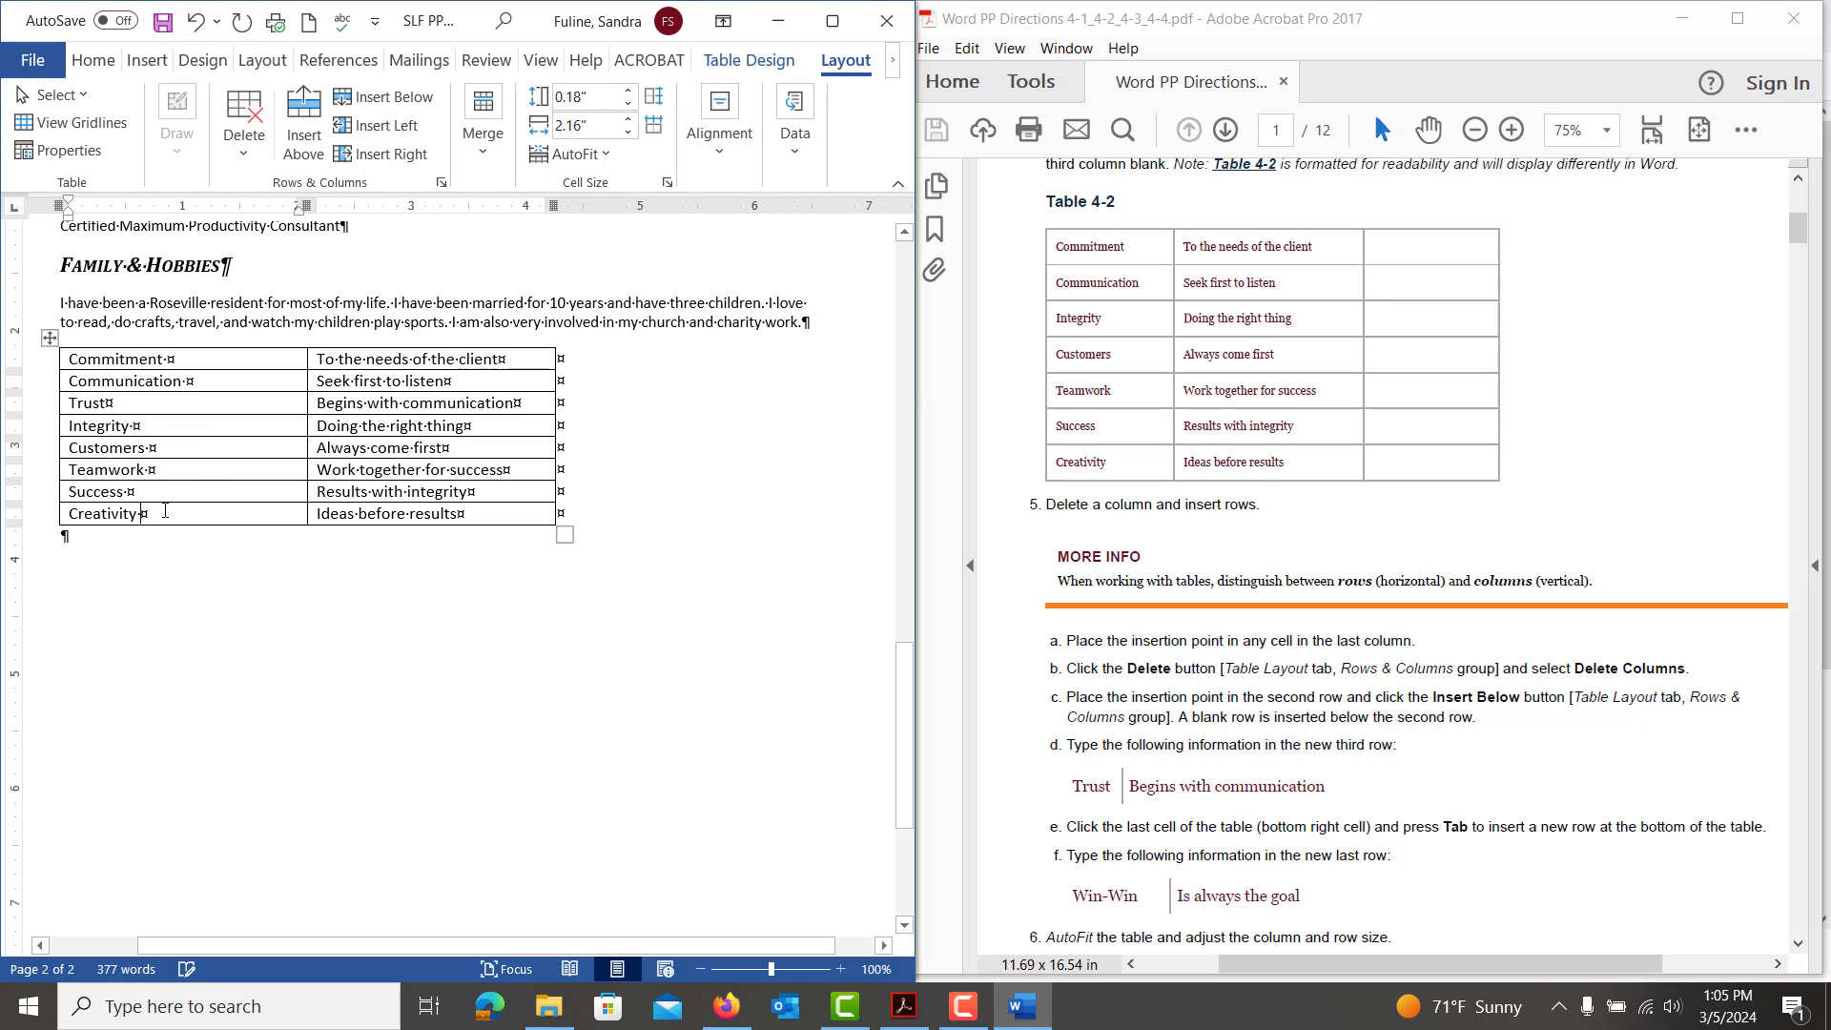
left_click(367, 103)
type("Wi")
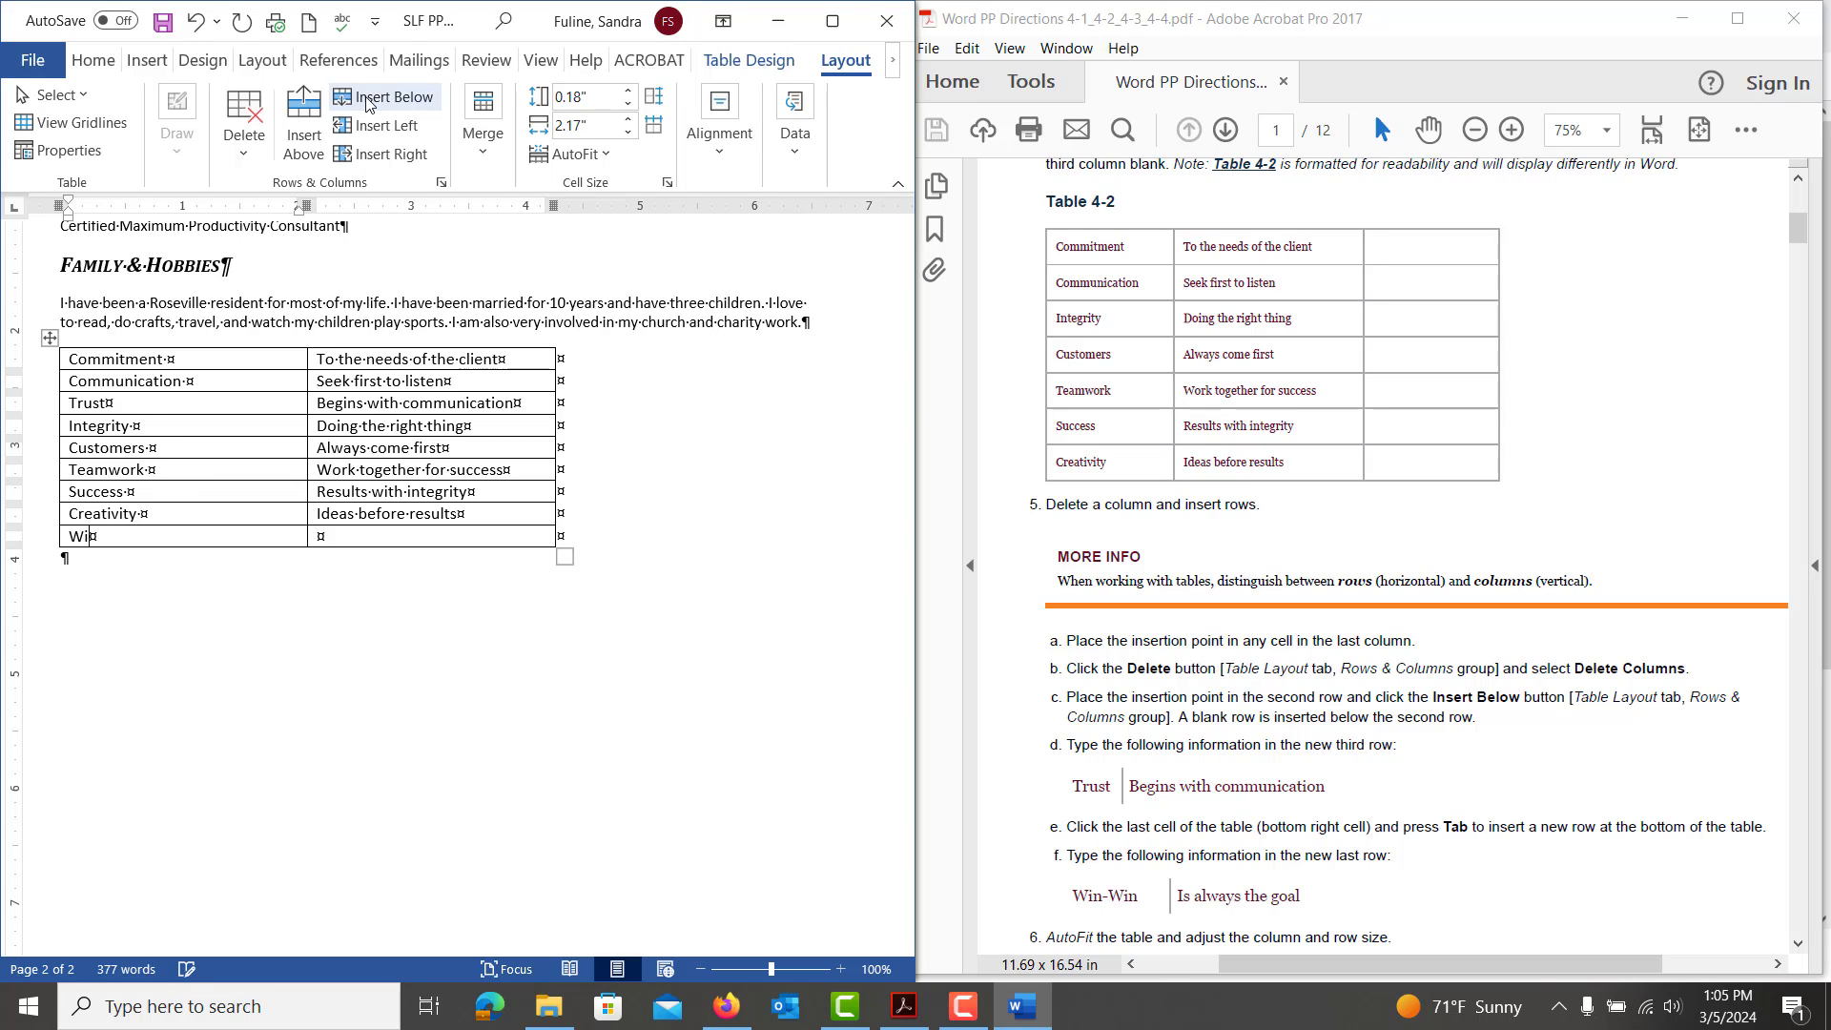
type("n-Win")
key("Tab")
type("Is always the goal")
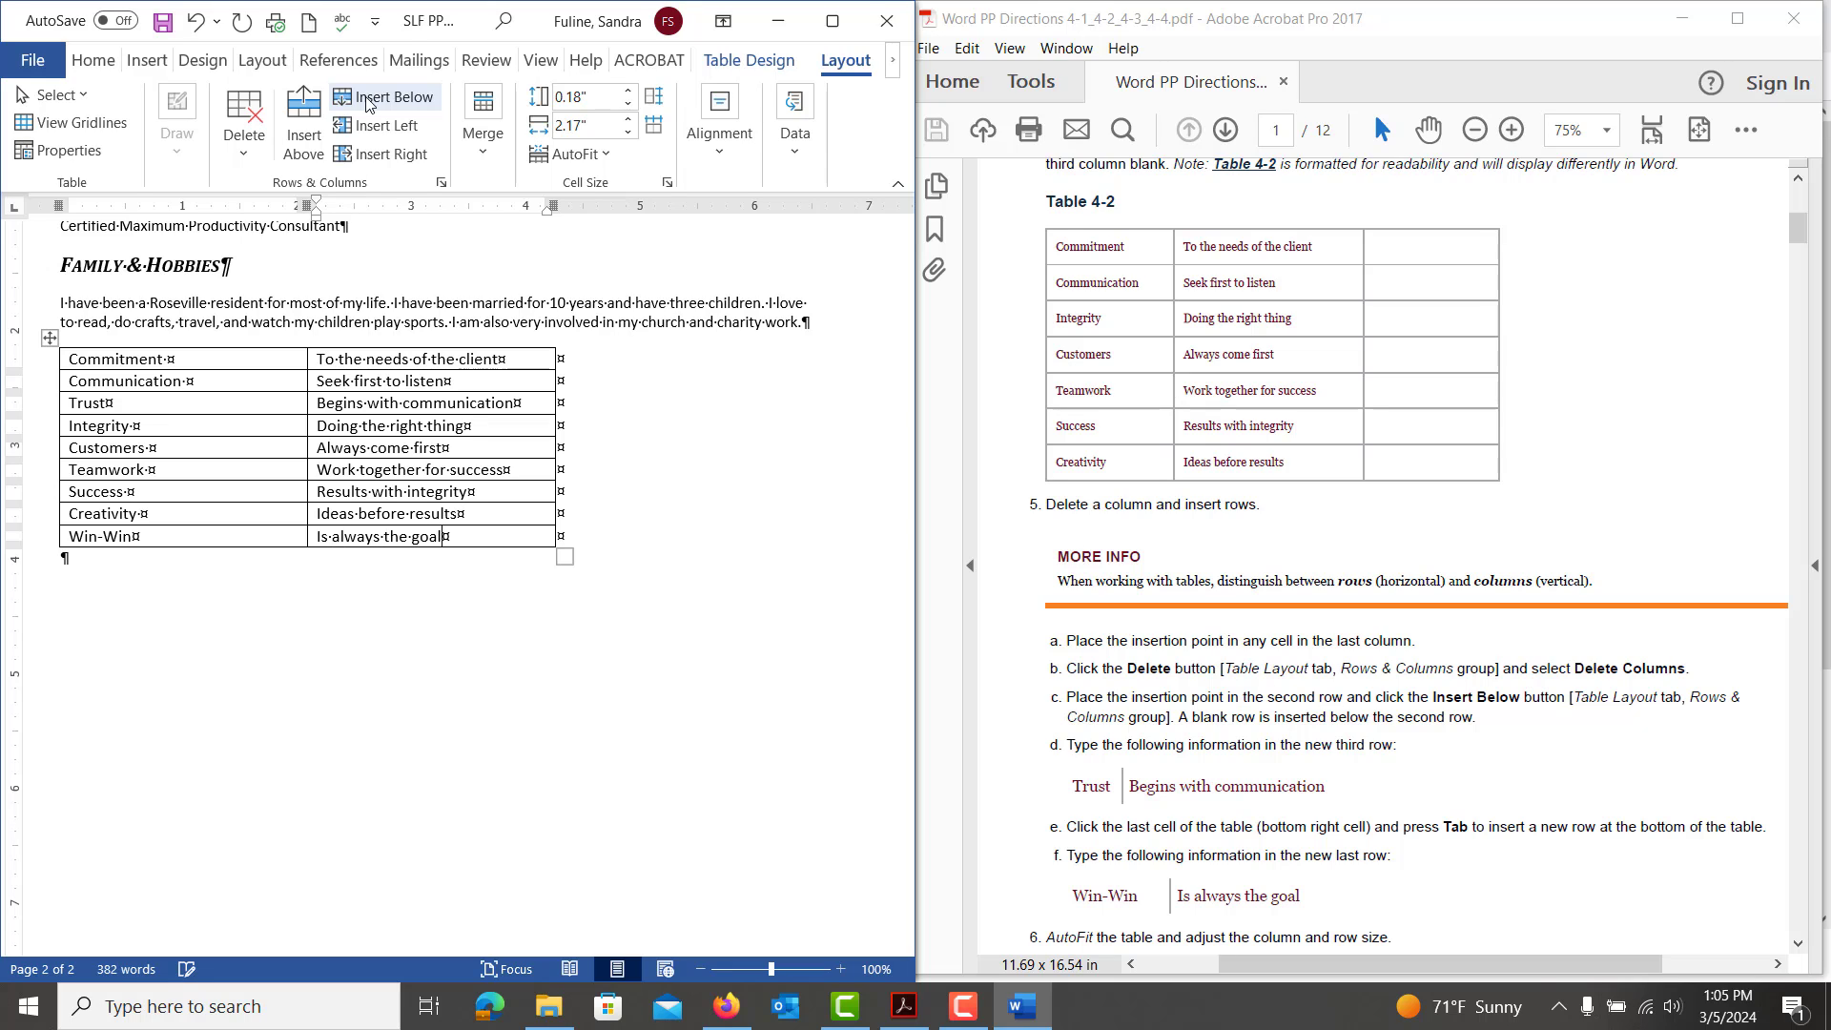
AutoFit the table's columns to their contents
scroll(1193, 708, "down", 3)
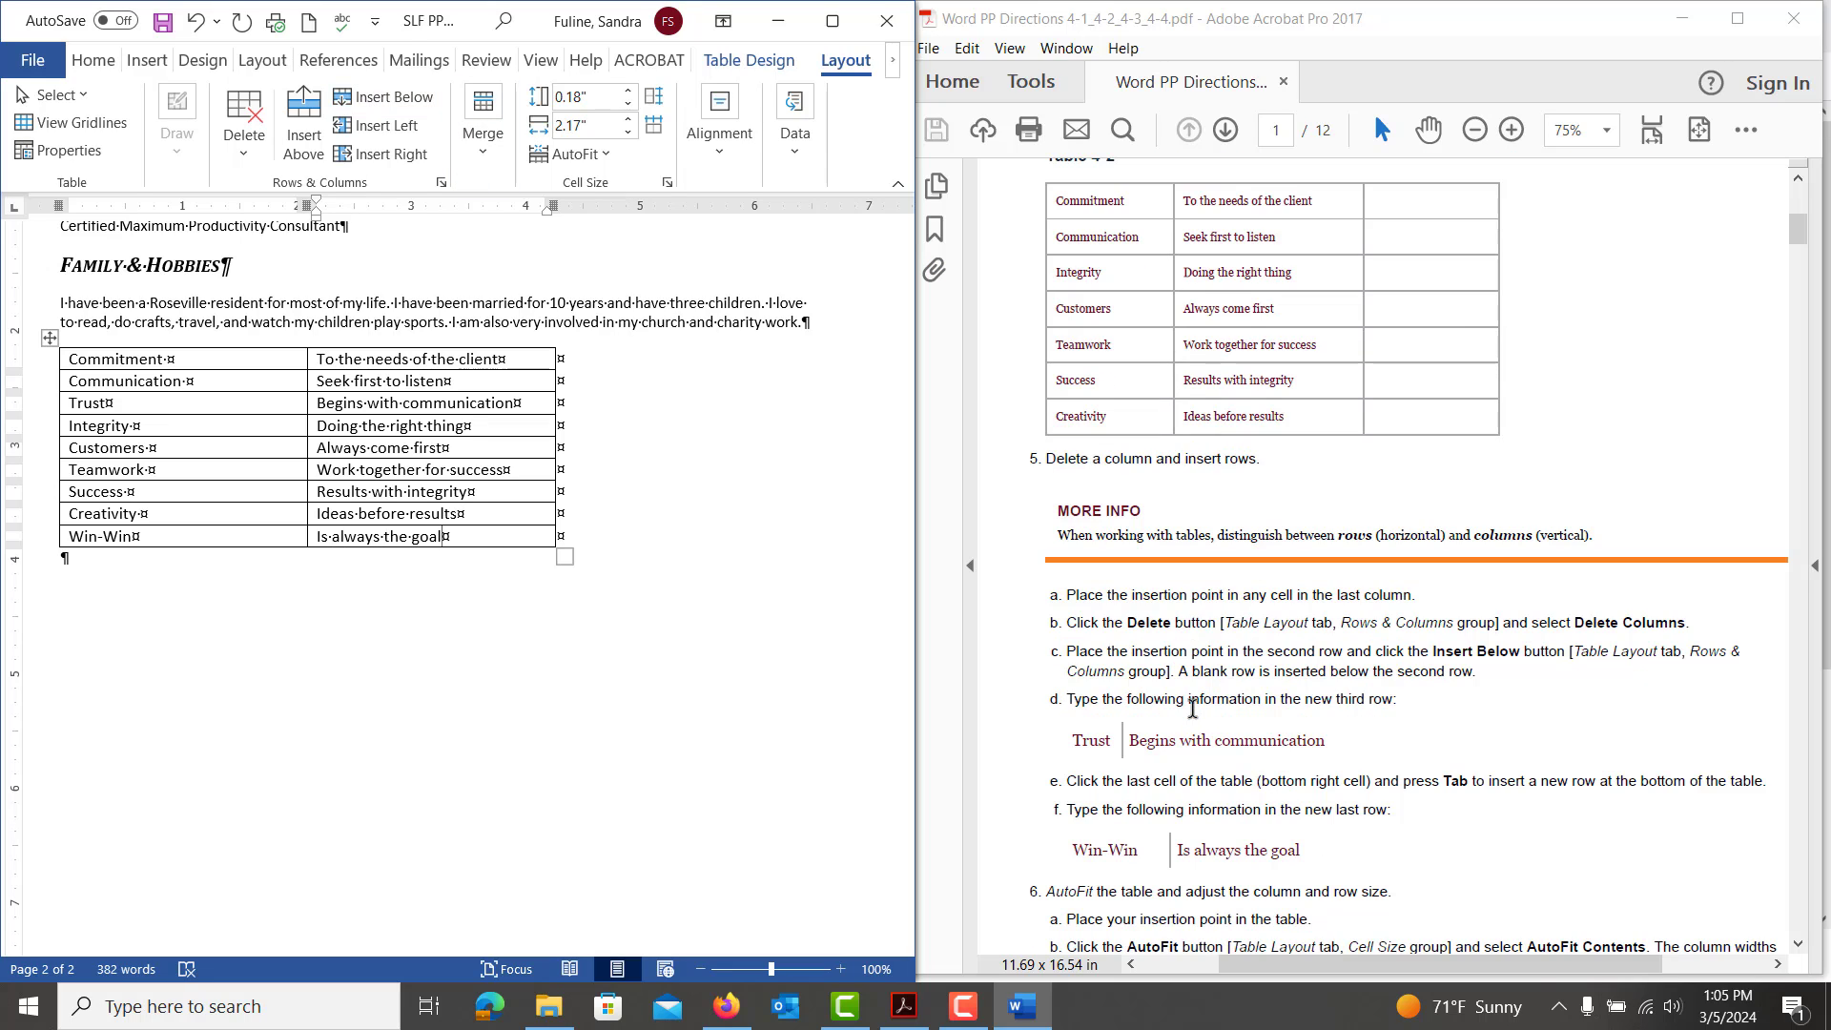
scroll(1192, 708, "down", 4)
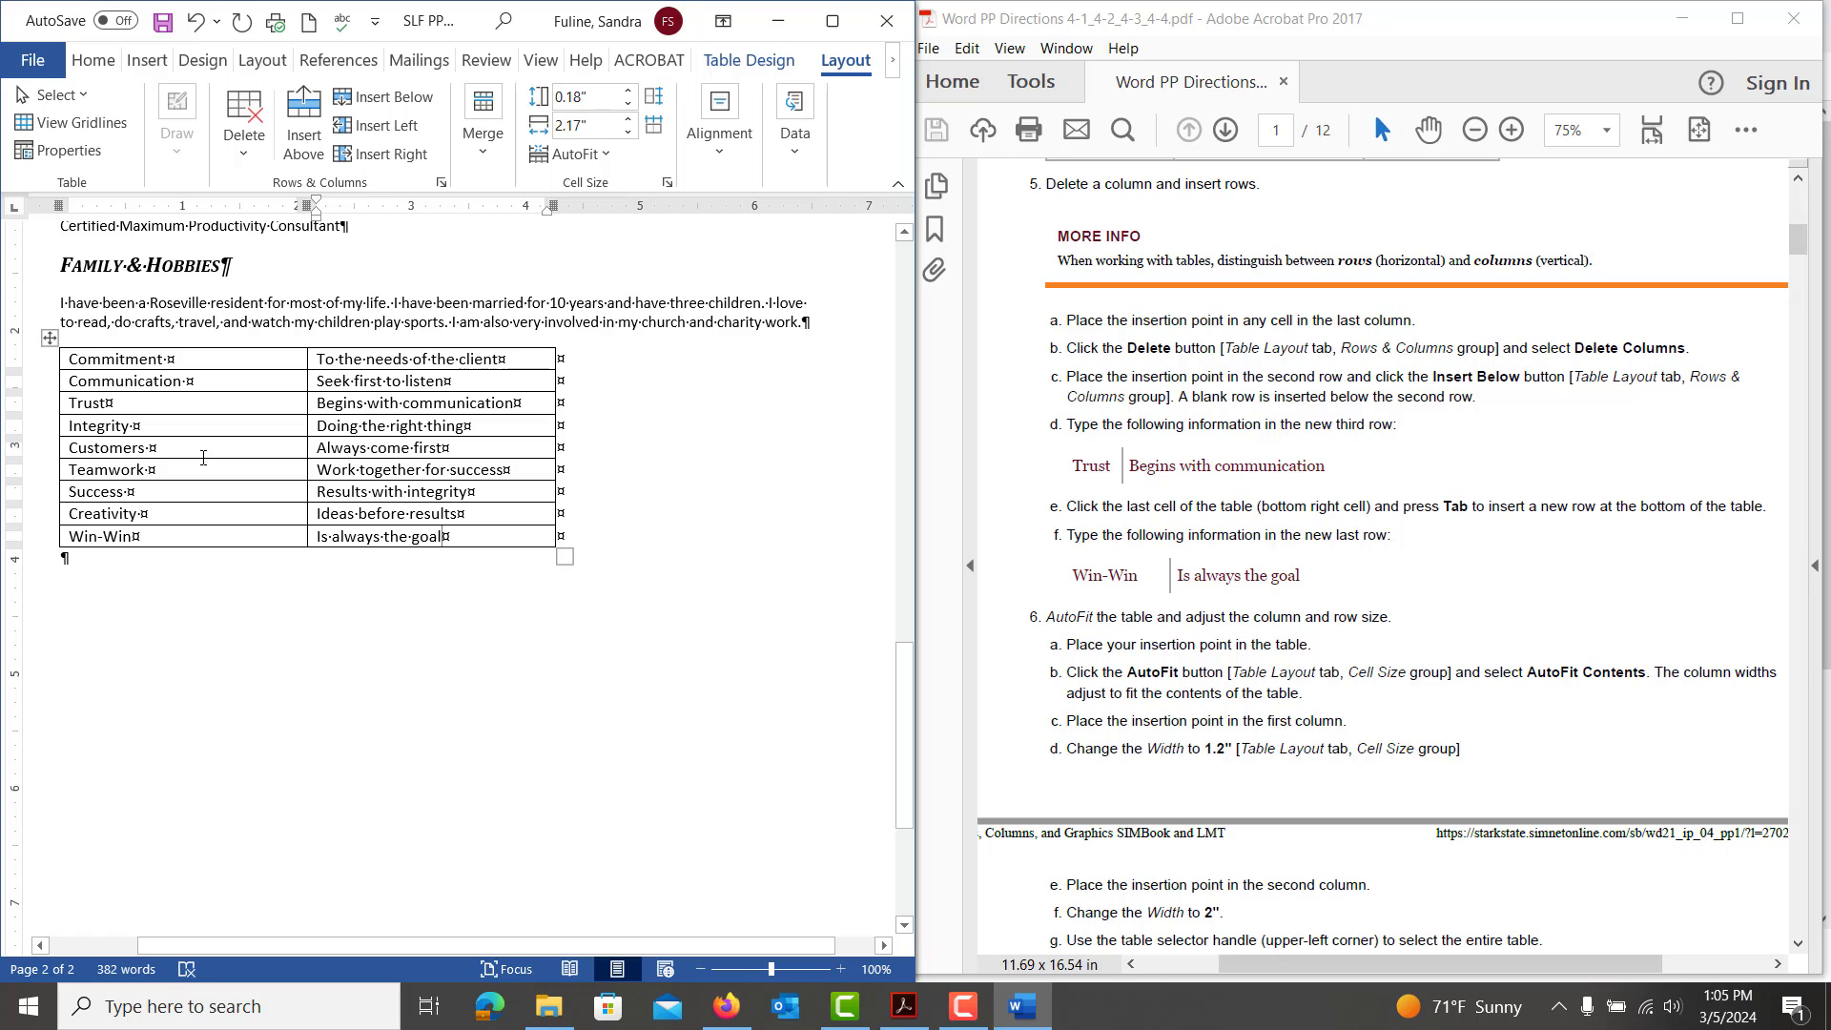
left_click(576, 155)
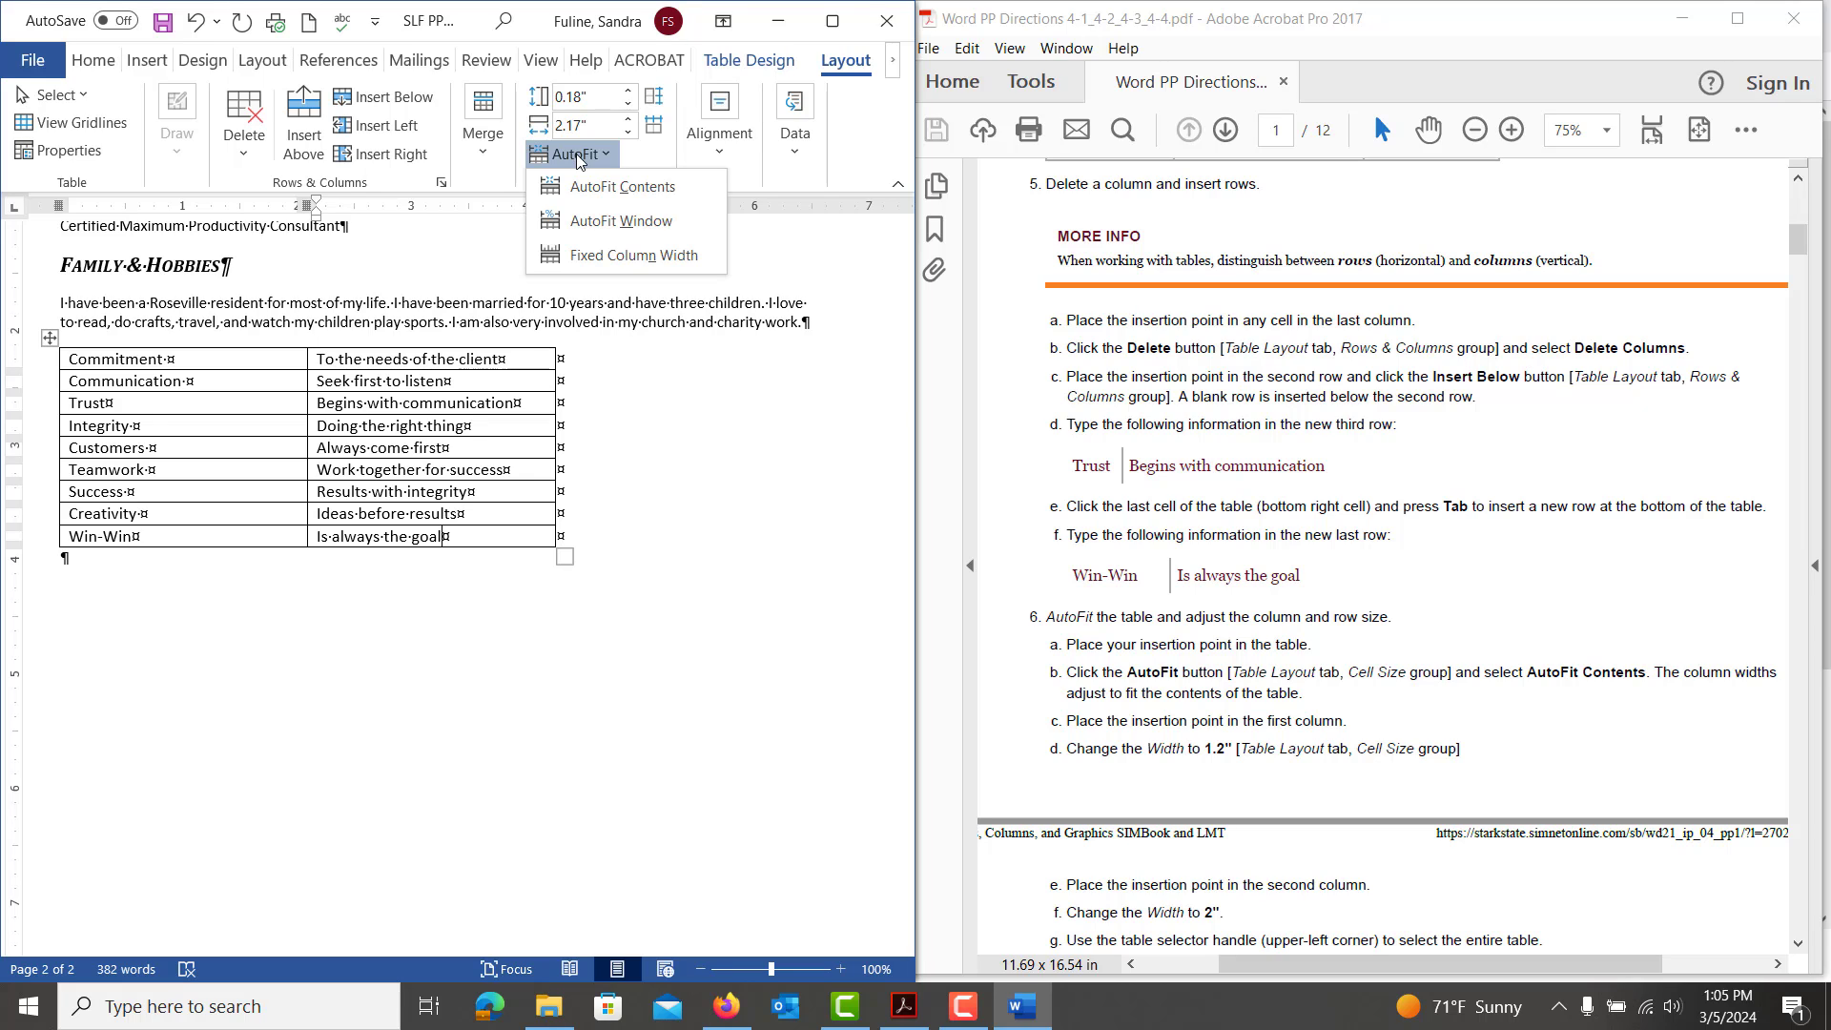
left_click(592, 186)
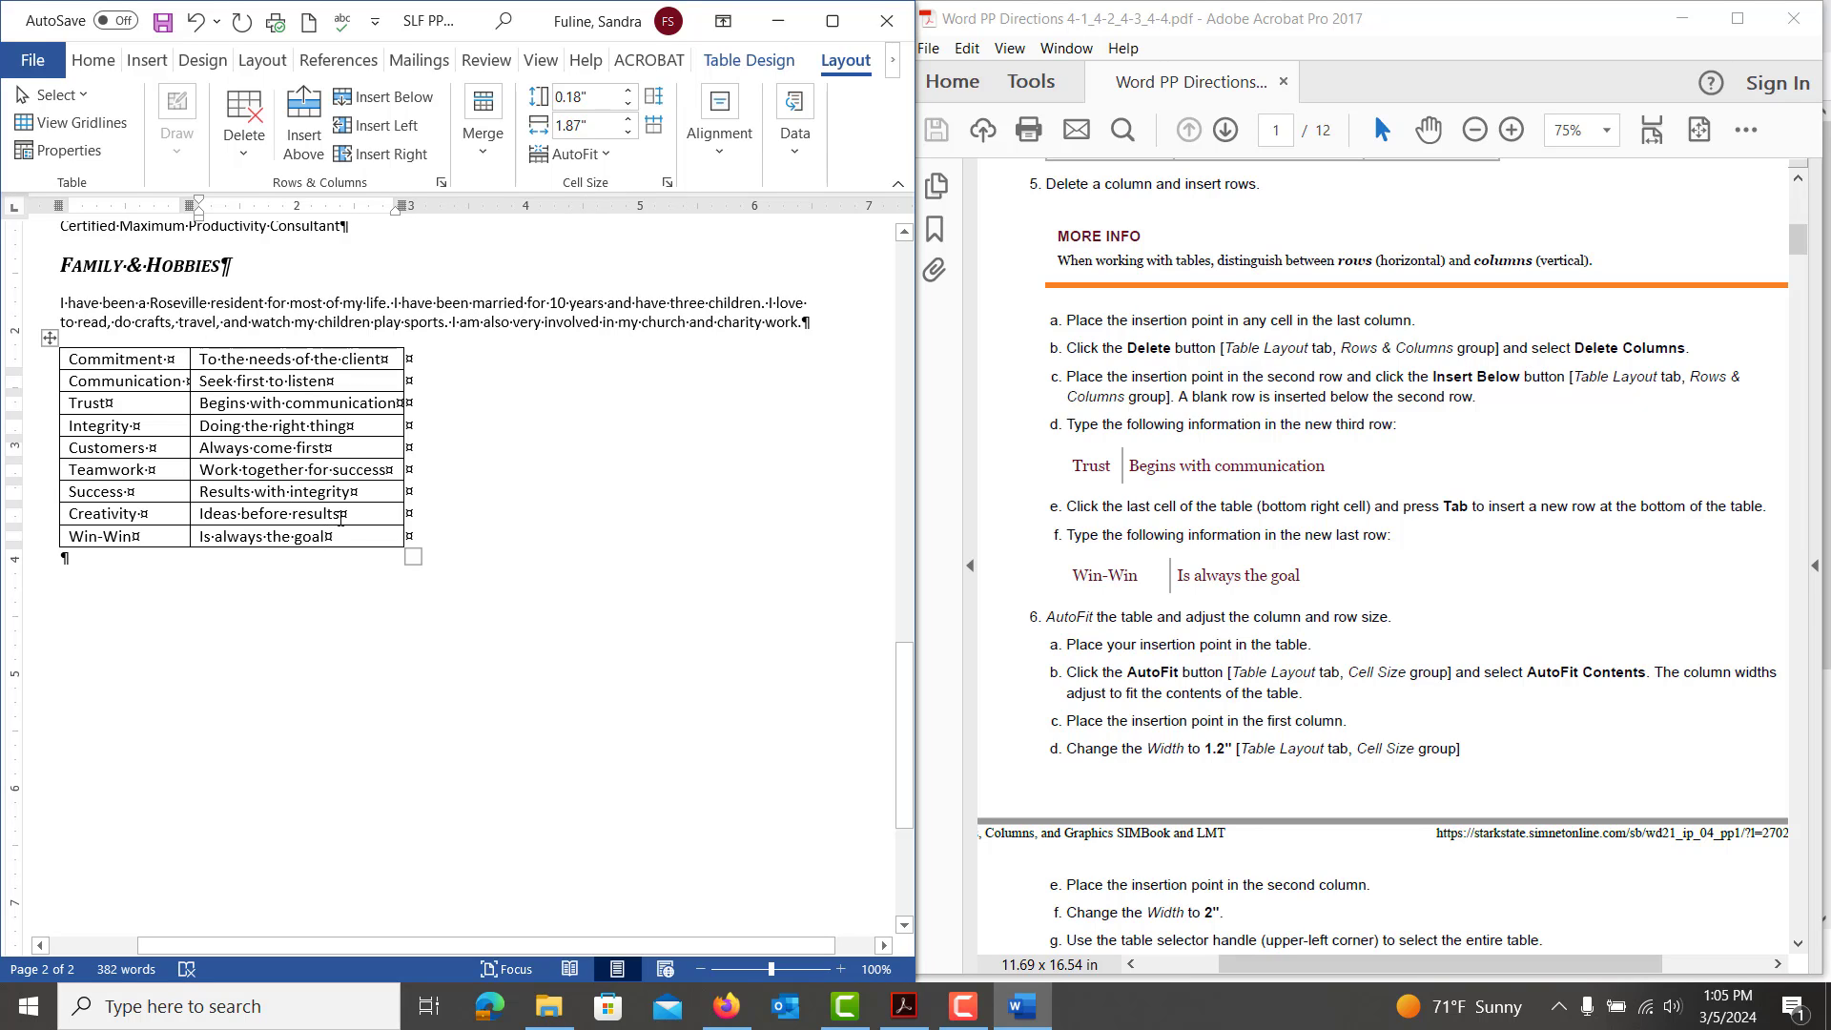
Set the table's first column width to 1.2 inches and the second column width to 2 inches
left_click(117, 345)
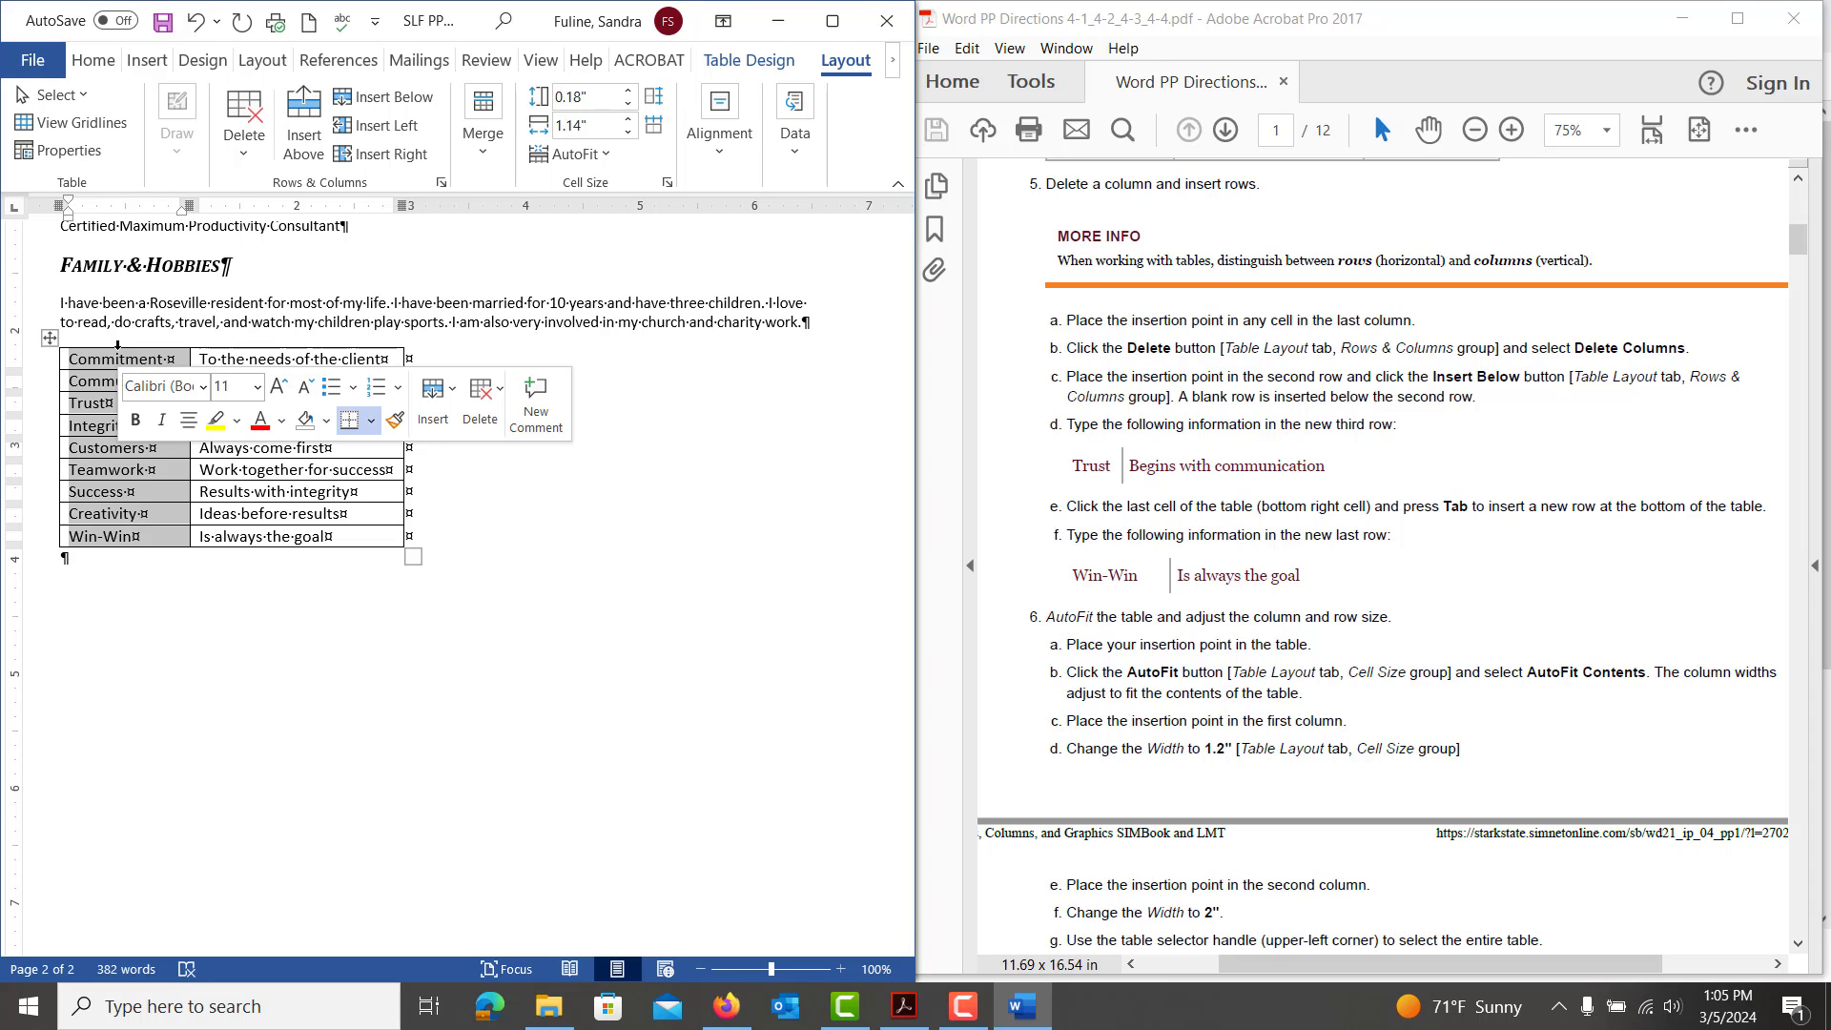
left_click(628, 122)
left_click(628, 121)
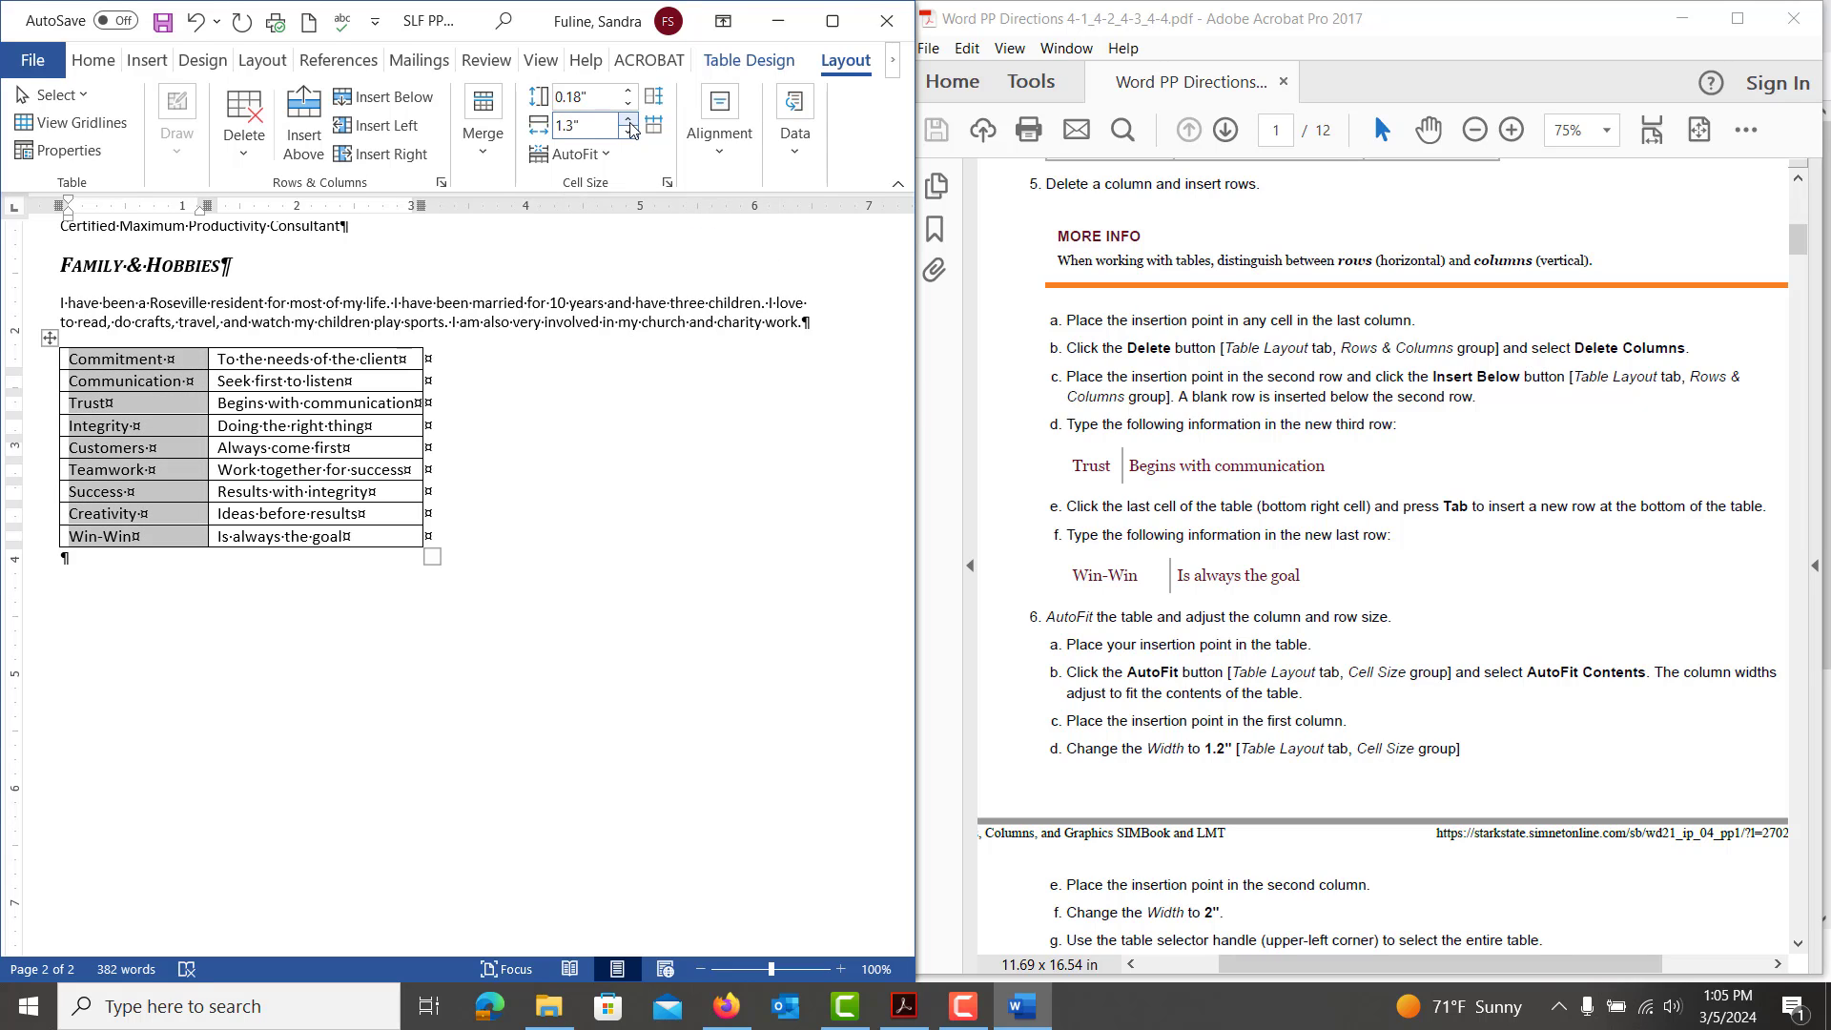
left_click(628, 133)
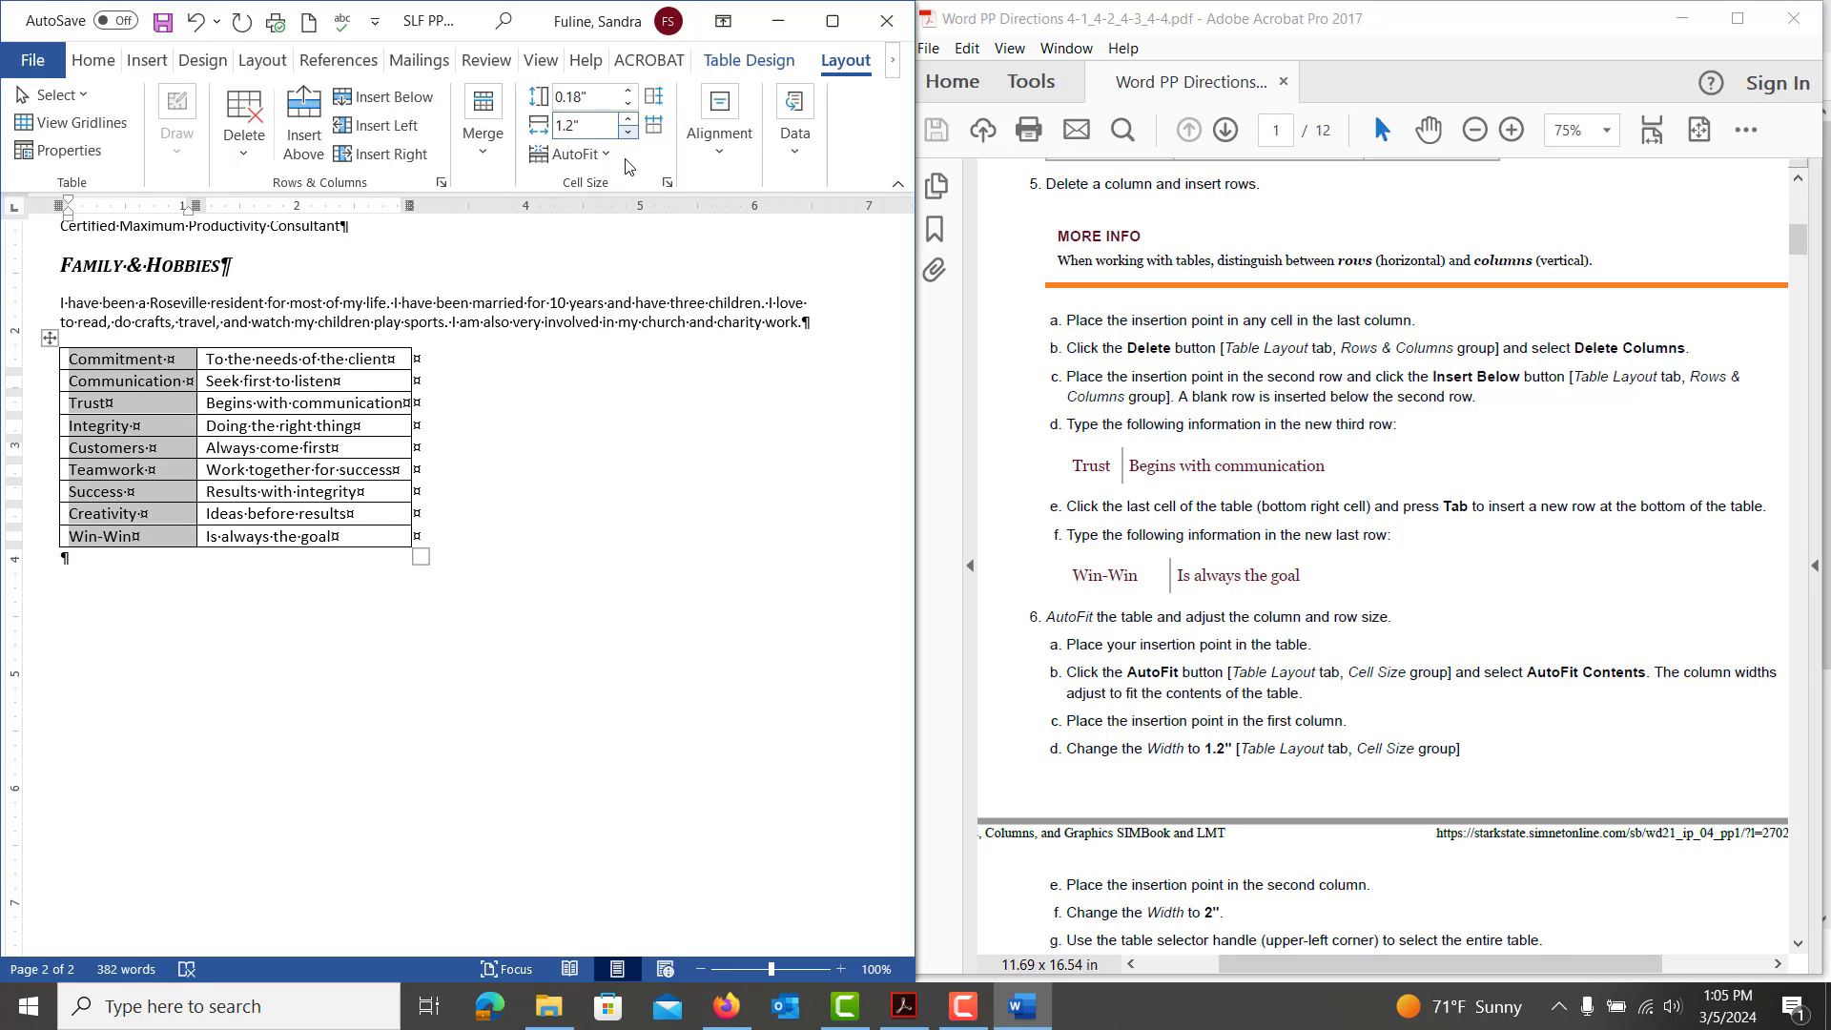
left_click(284, 343)
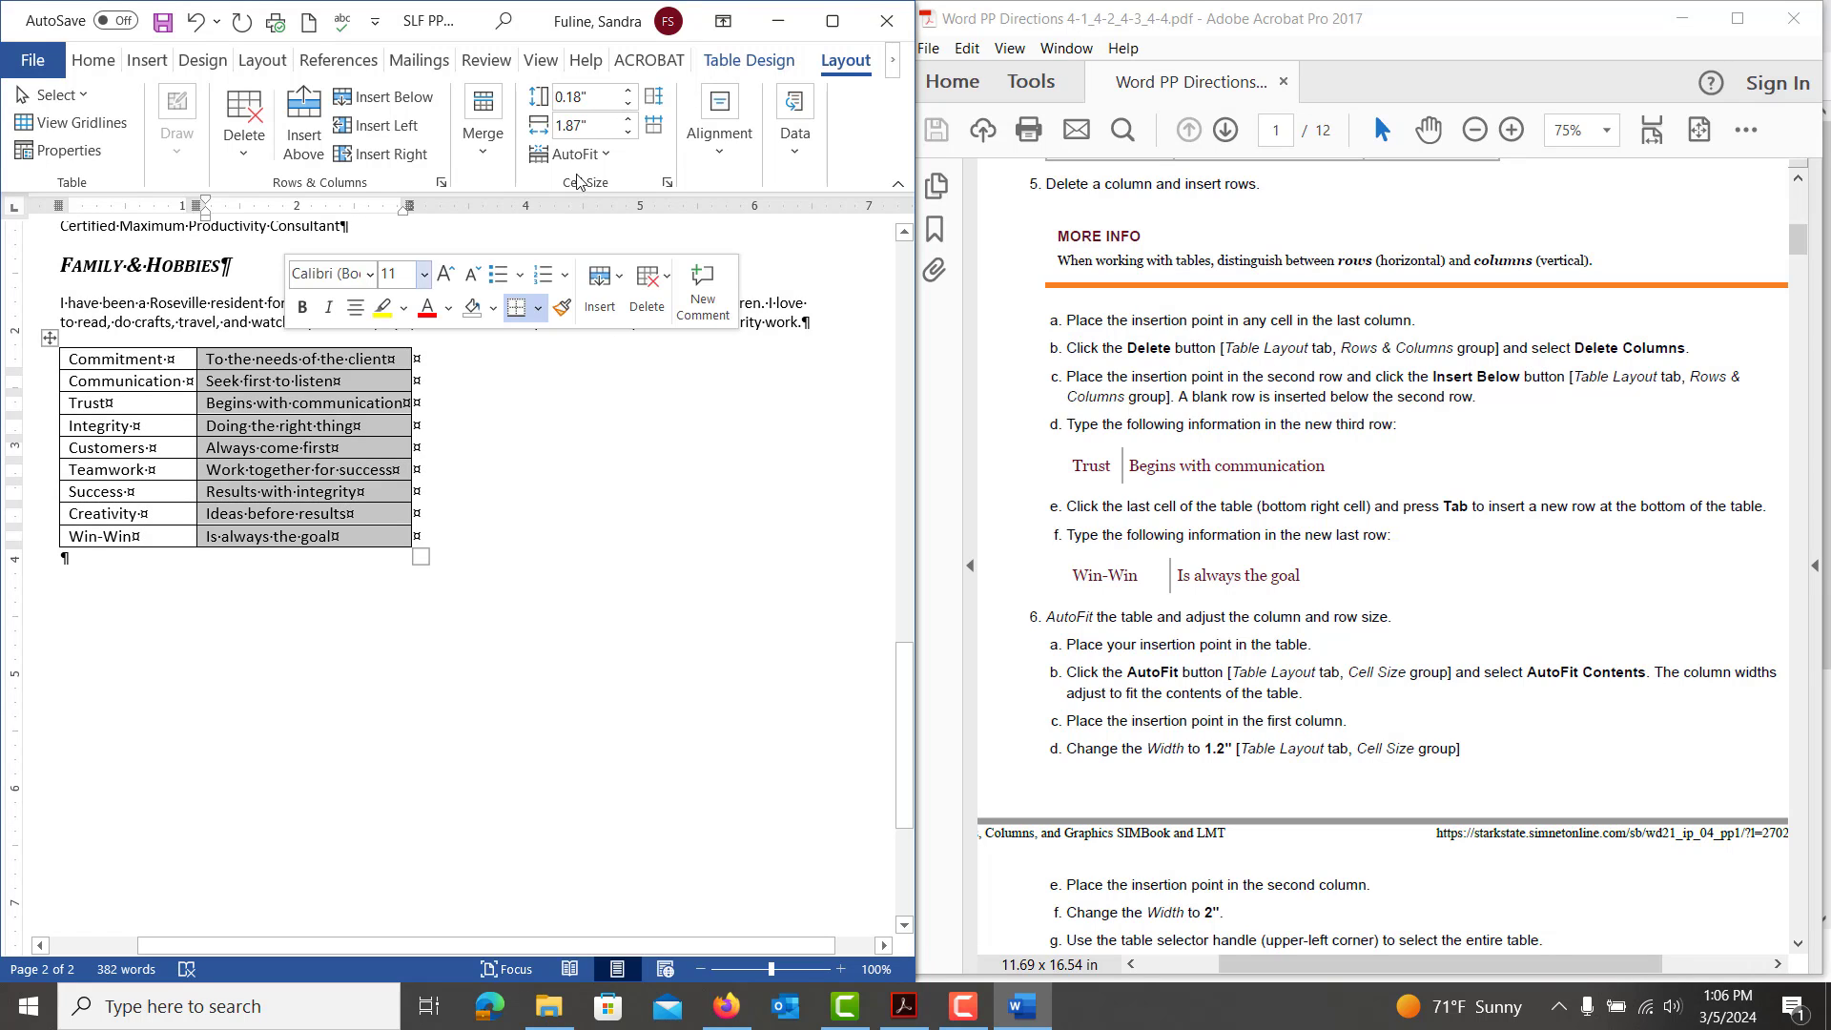
left_click(628, 119)
left_click(629, 118)
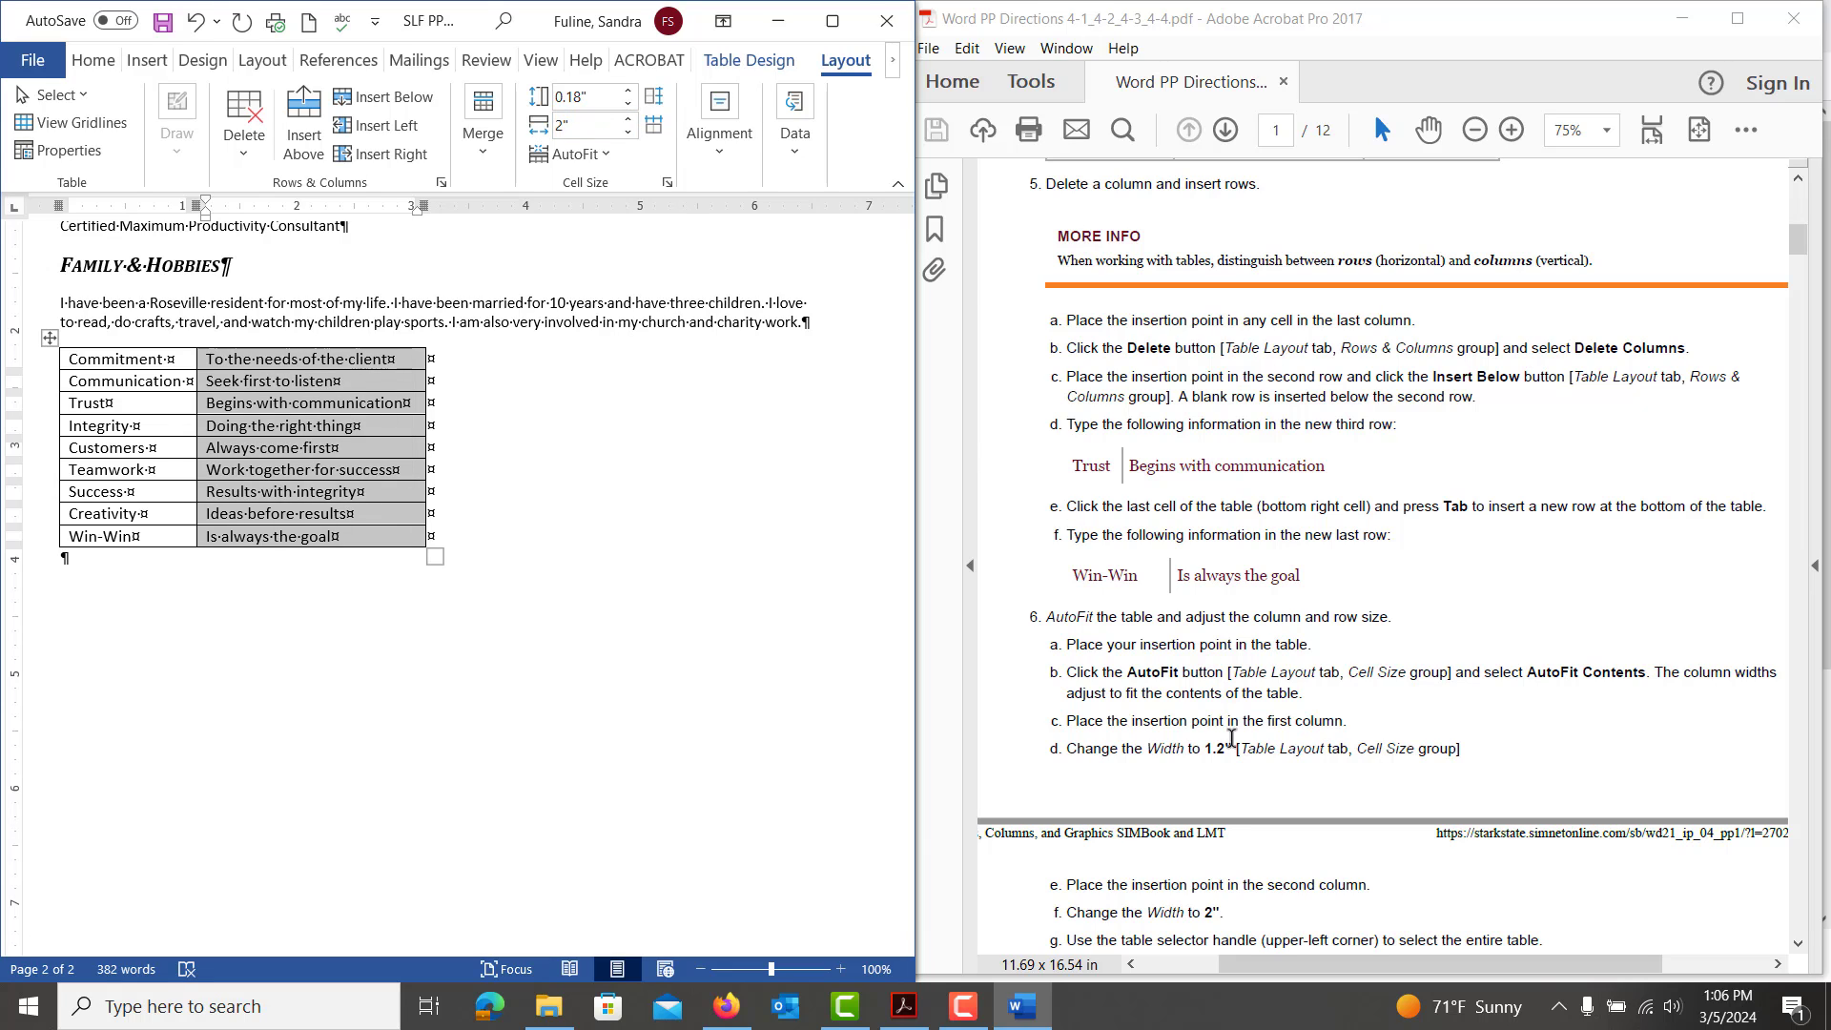
Specify a height of exactly .25 inches for all rows of the table in the table properties
scroll(1232, 739, "down", 5)
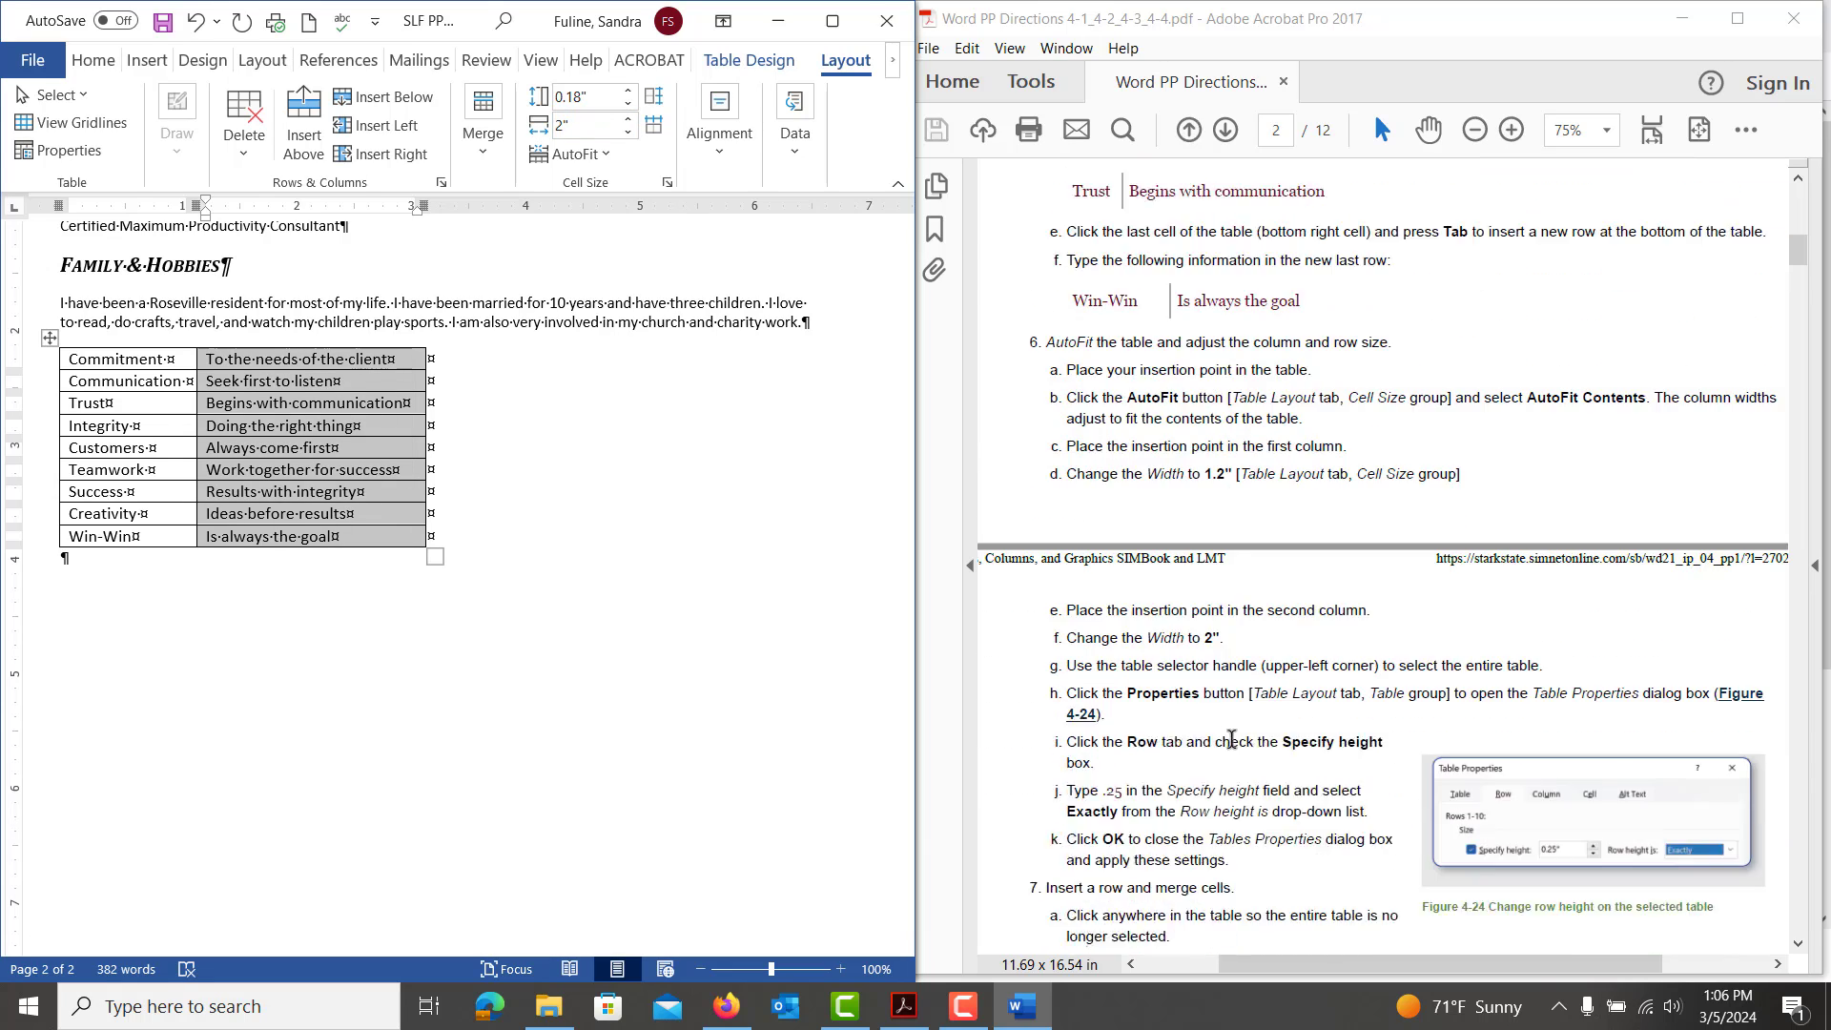
scroll(1232, 739, "down", 2)
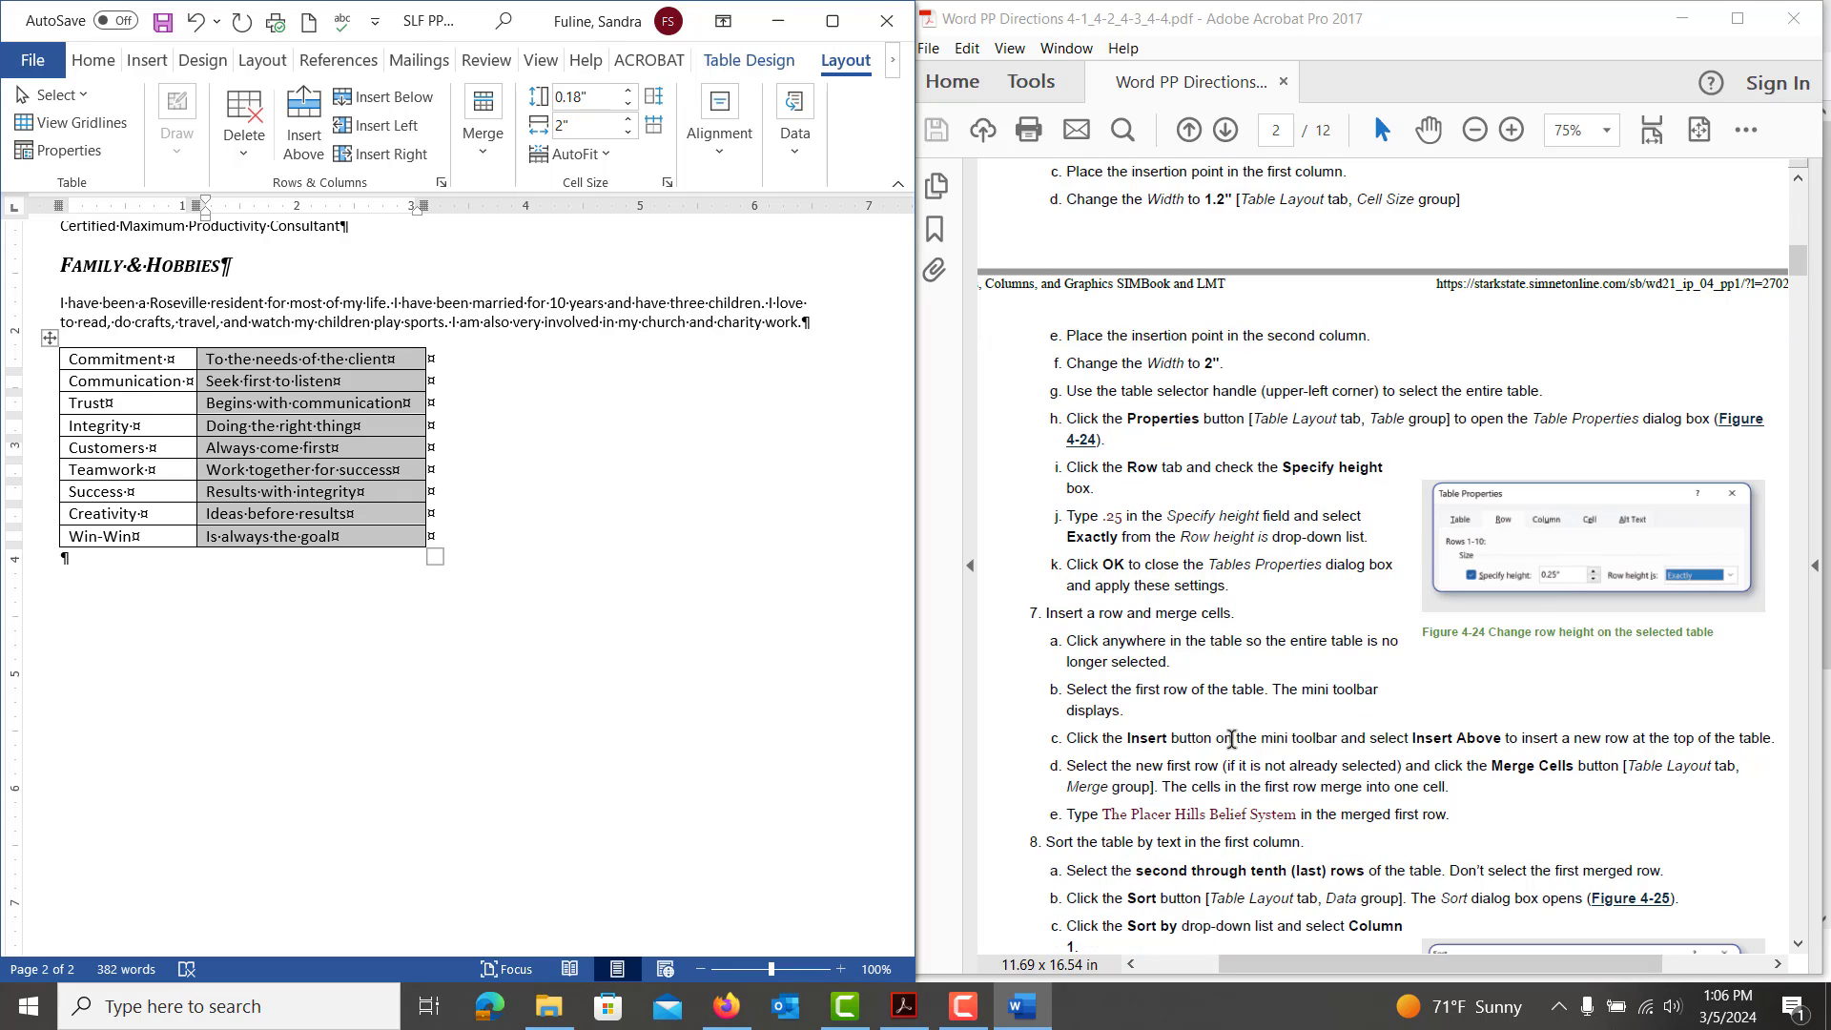
scroll(1232, 739, "down", 1)
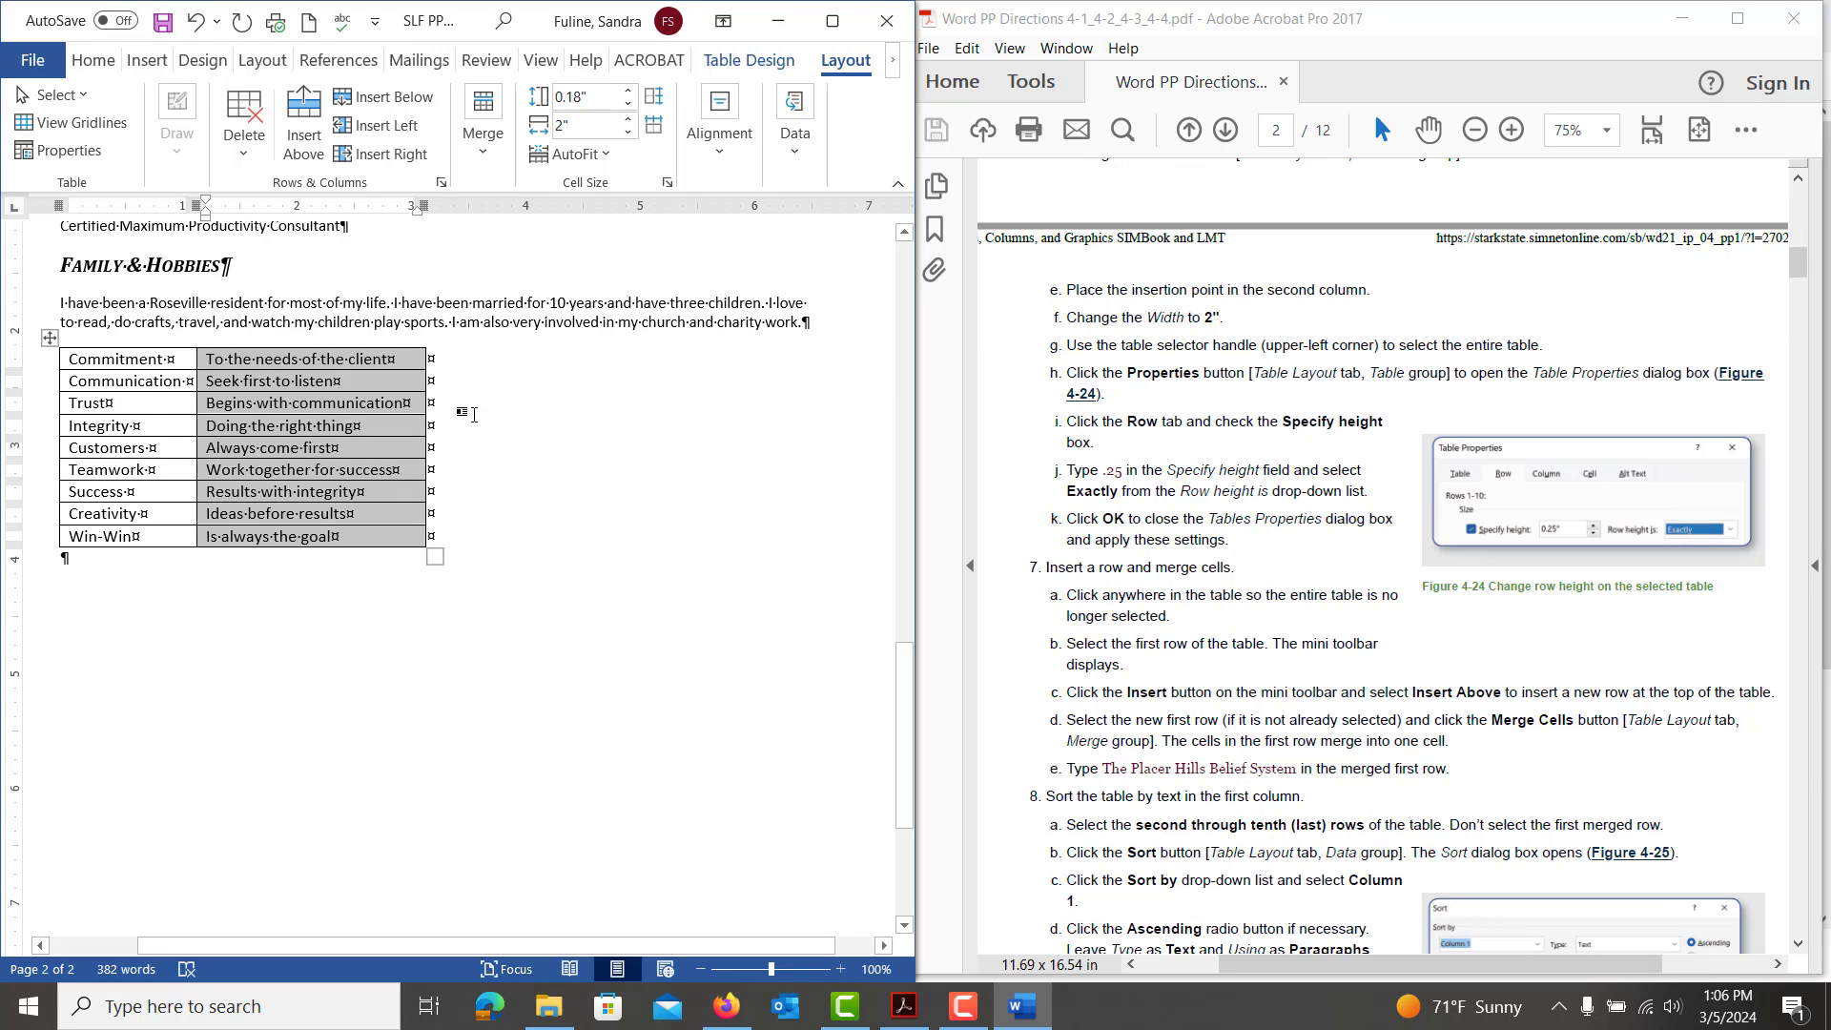
left_click(49, 337)
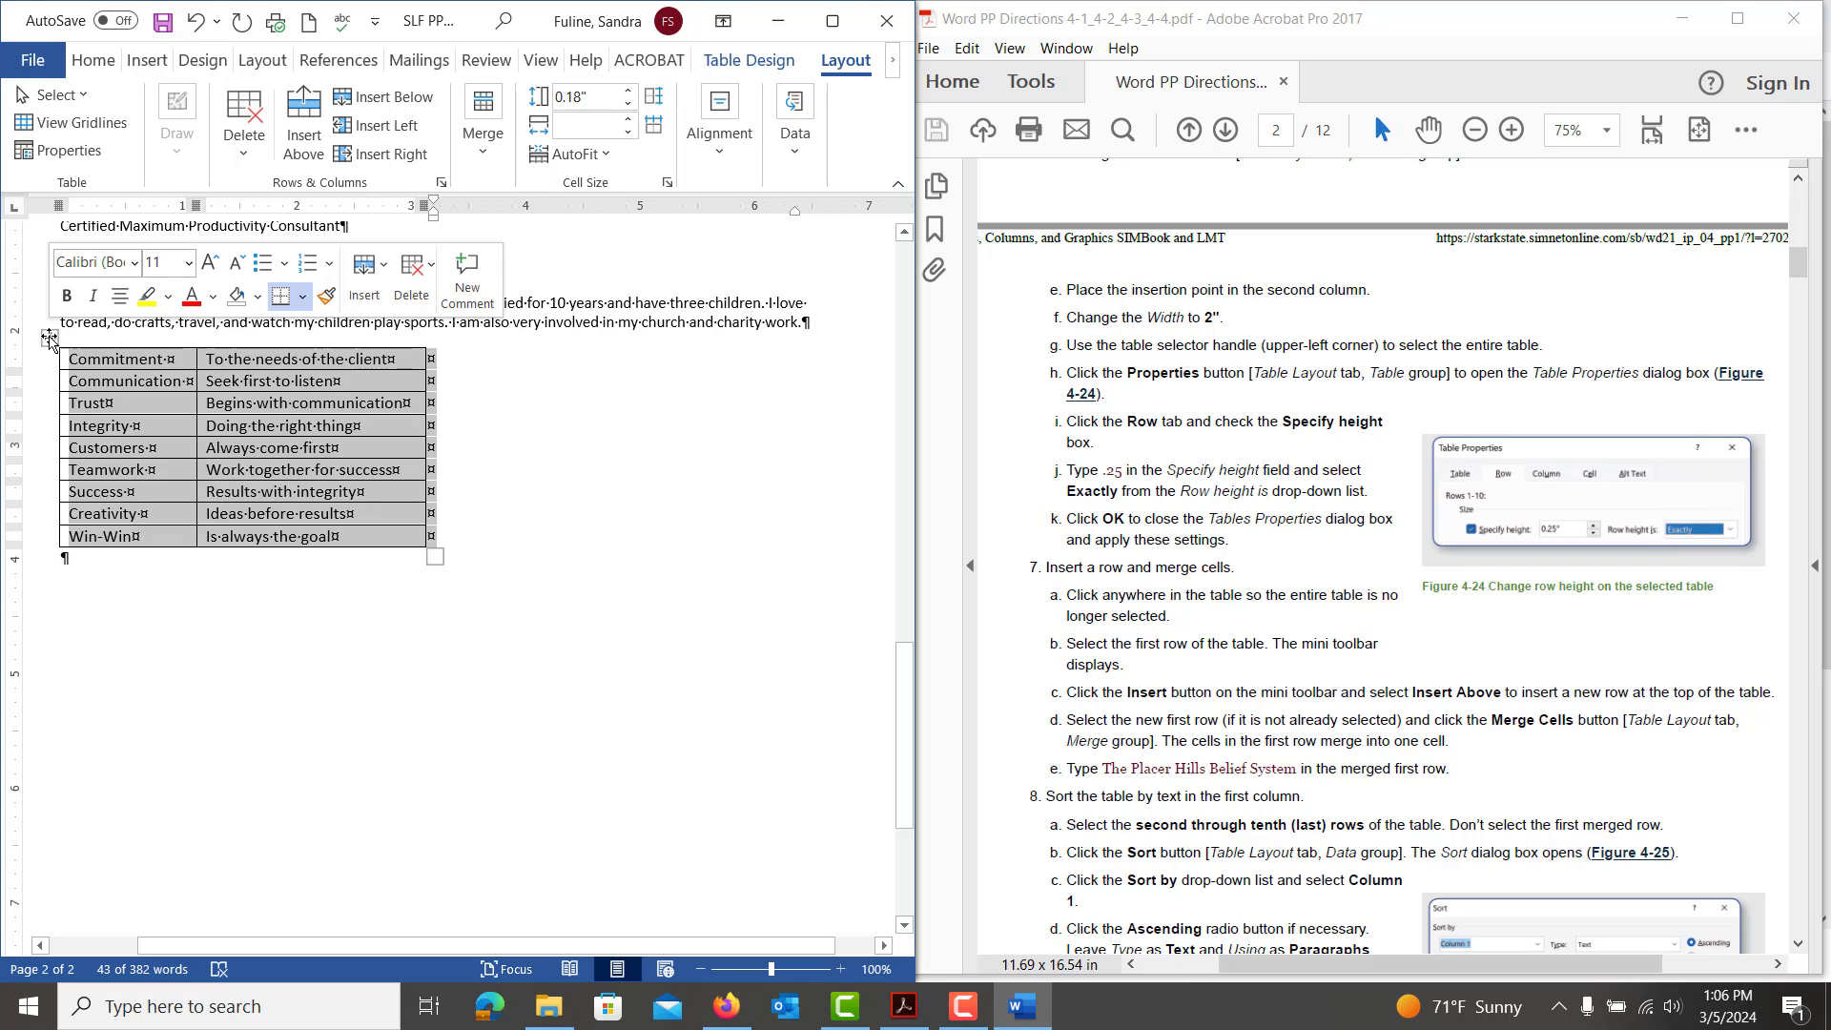
left_click(52, 153)
left_click(315, 266)
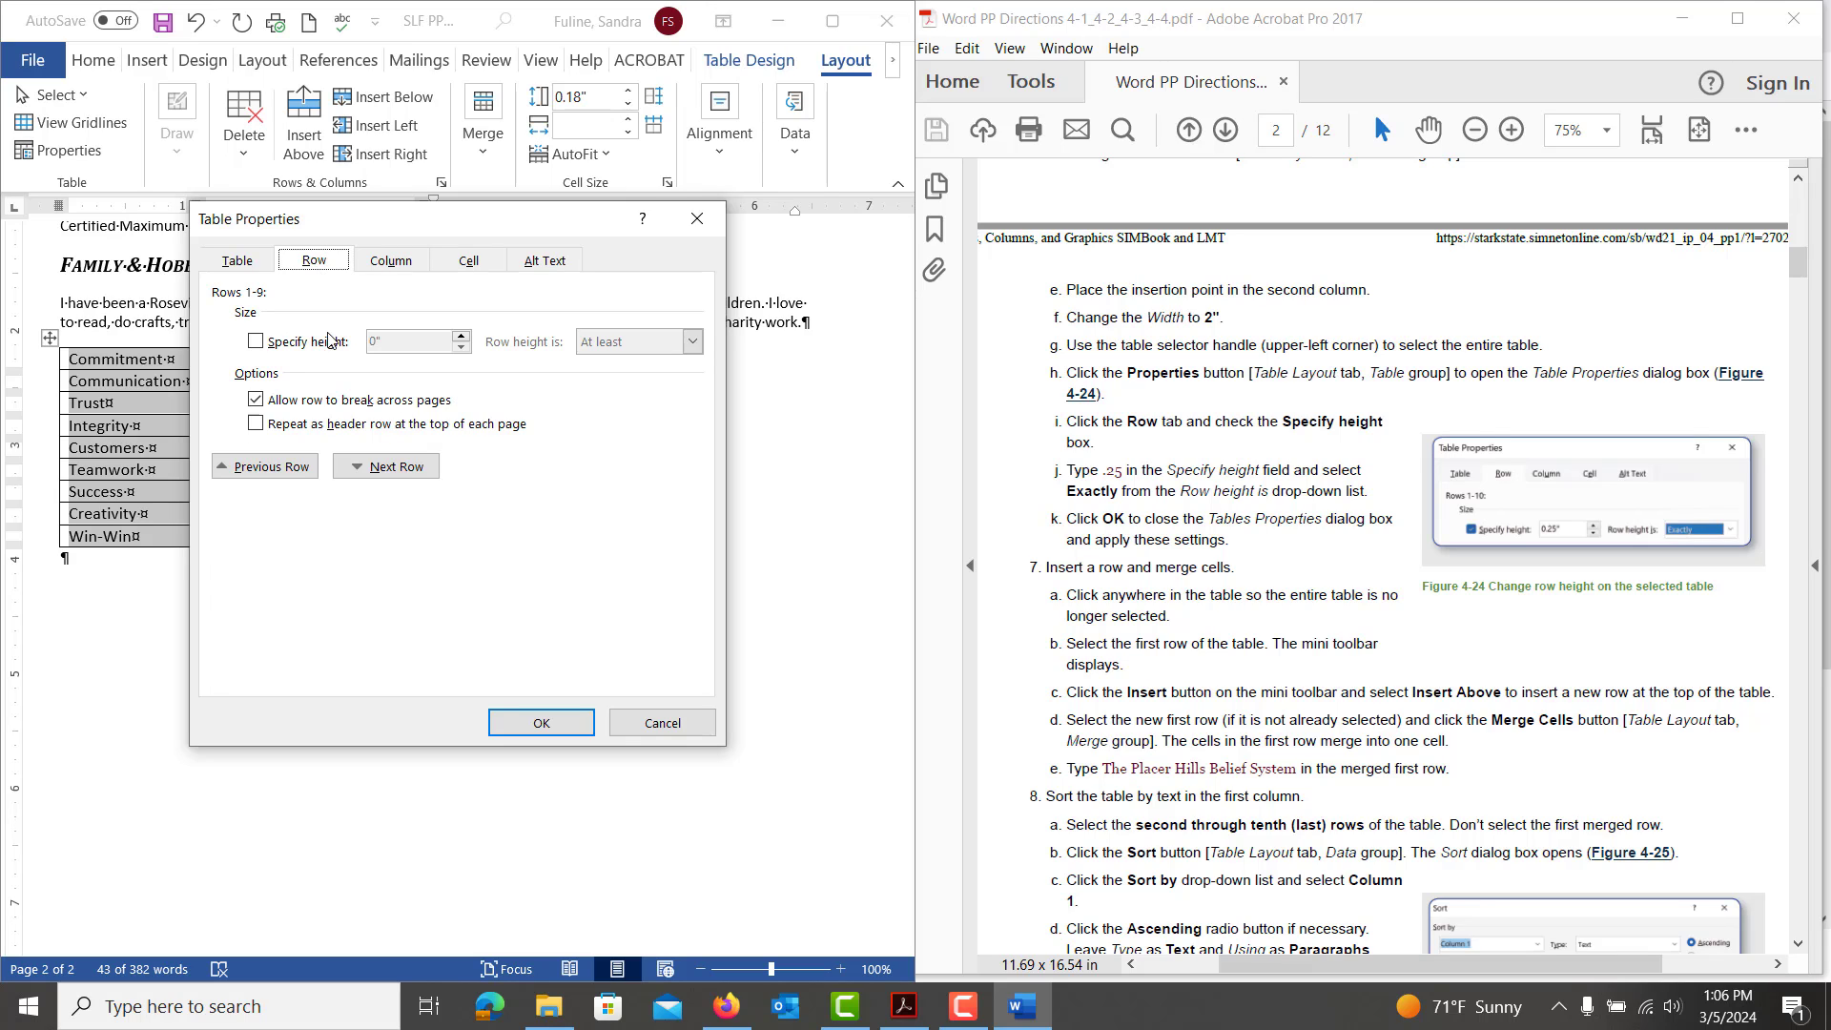
left_click(255, 343)
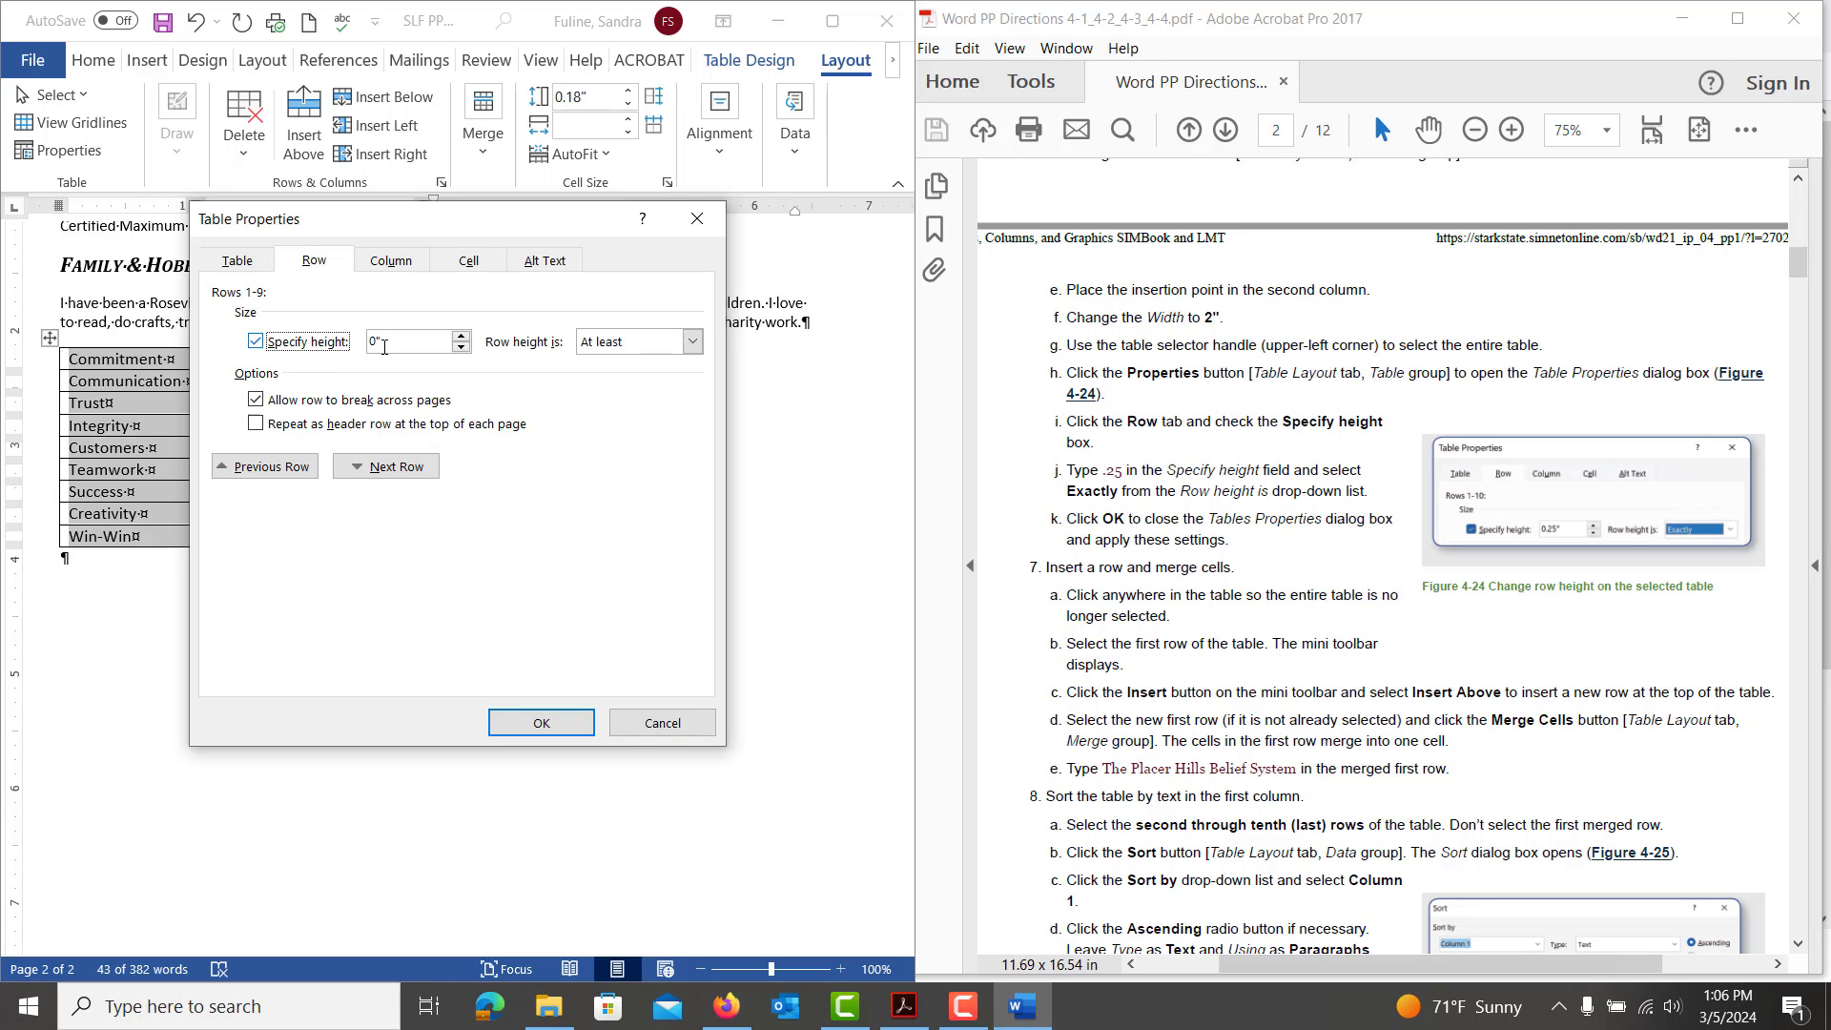
key("Tab")
type(".2")
left_click(635, 344)
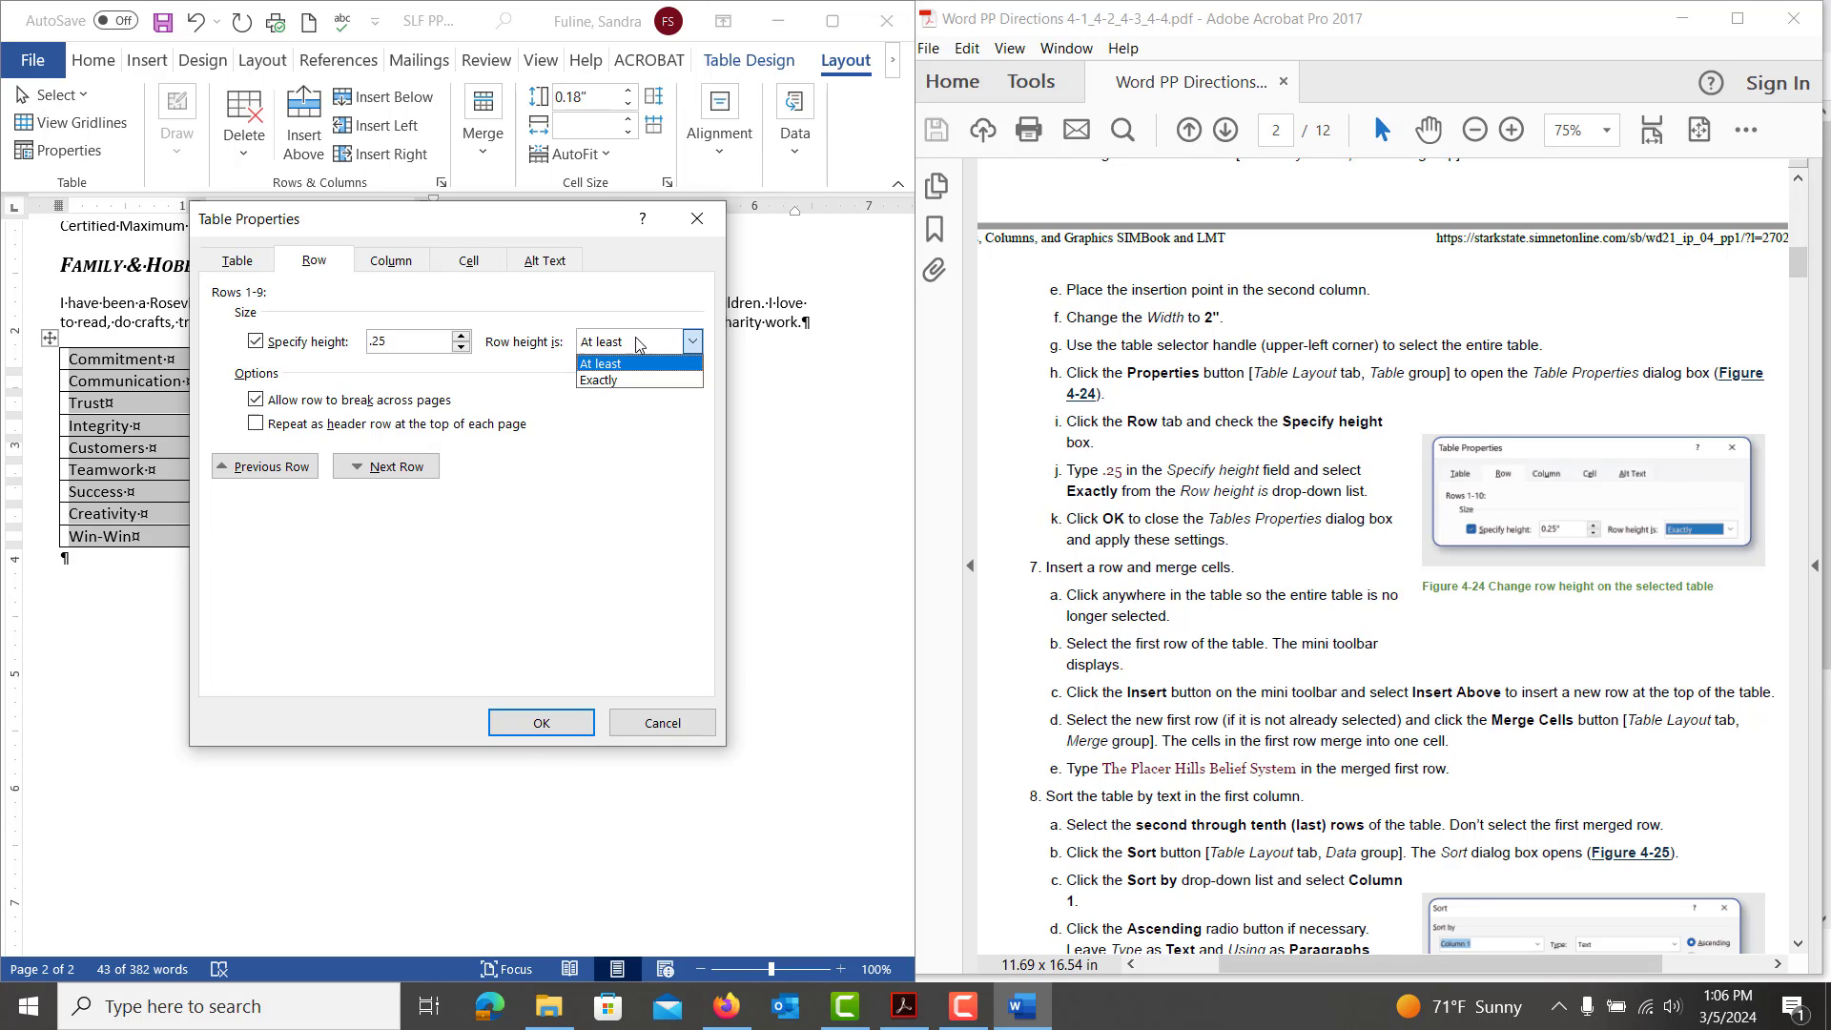
left_click(615, 381)
left_click(537, 723)
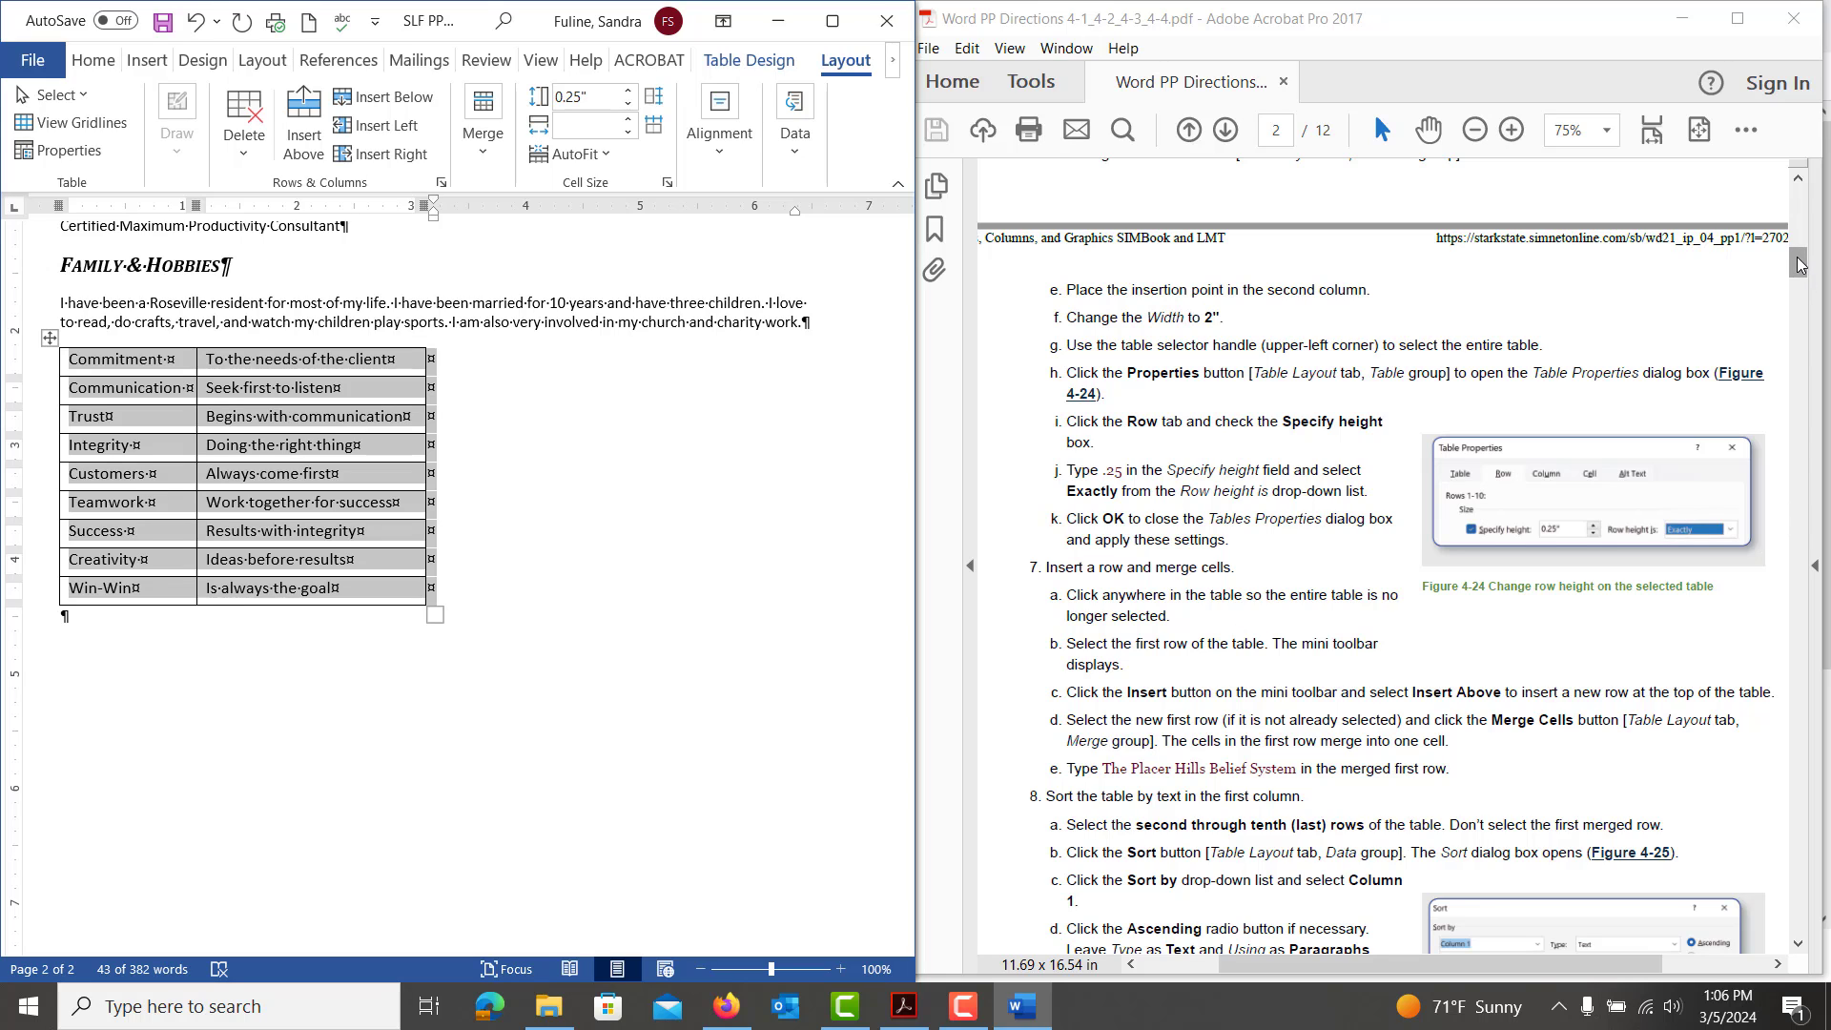
Insert a new row above the Commitment row and merge its two cells into one
left_click_drag(1798, 263, 1798, 277)
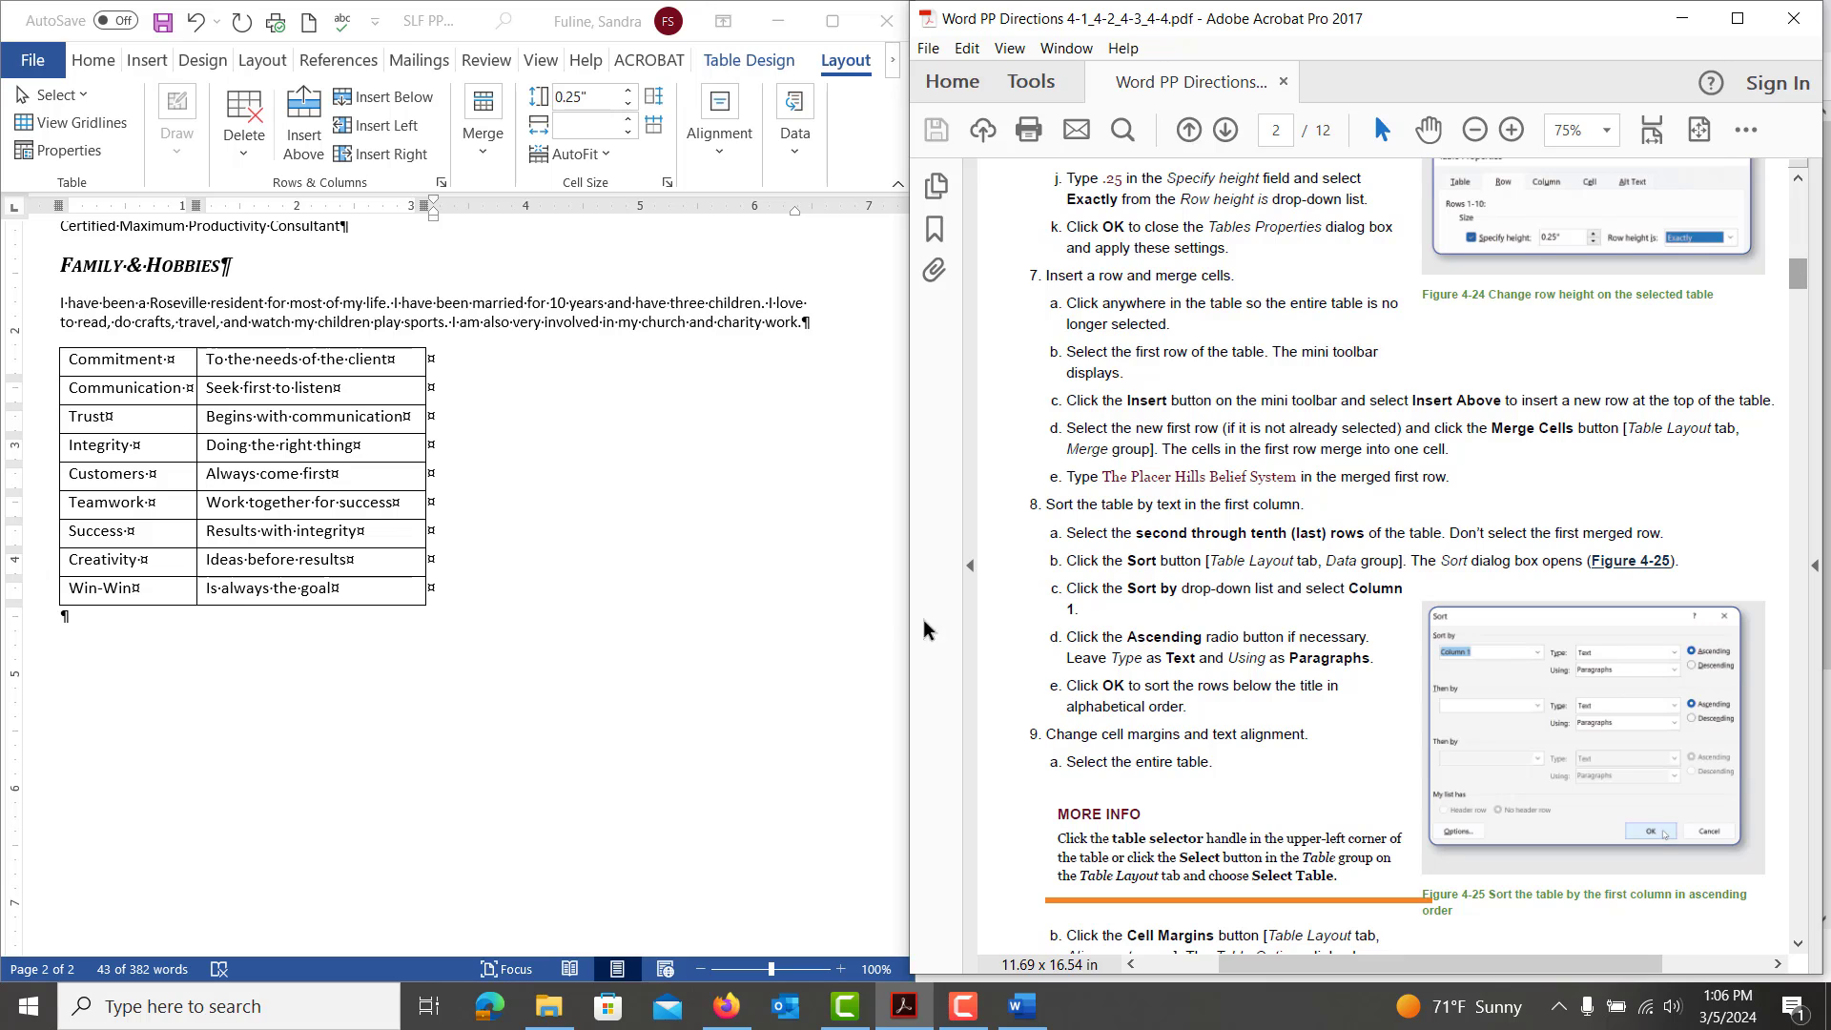
left_click(155, 366)
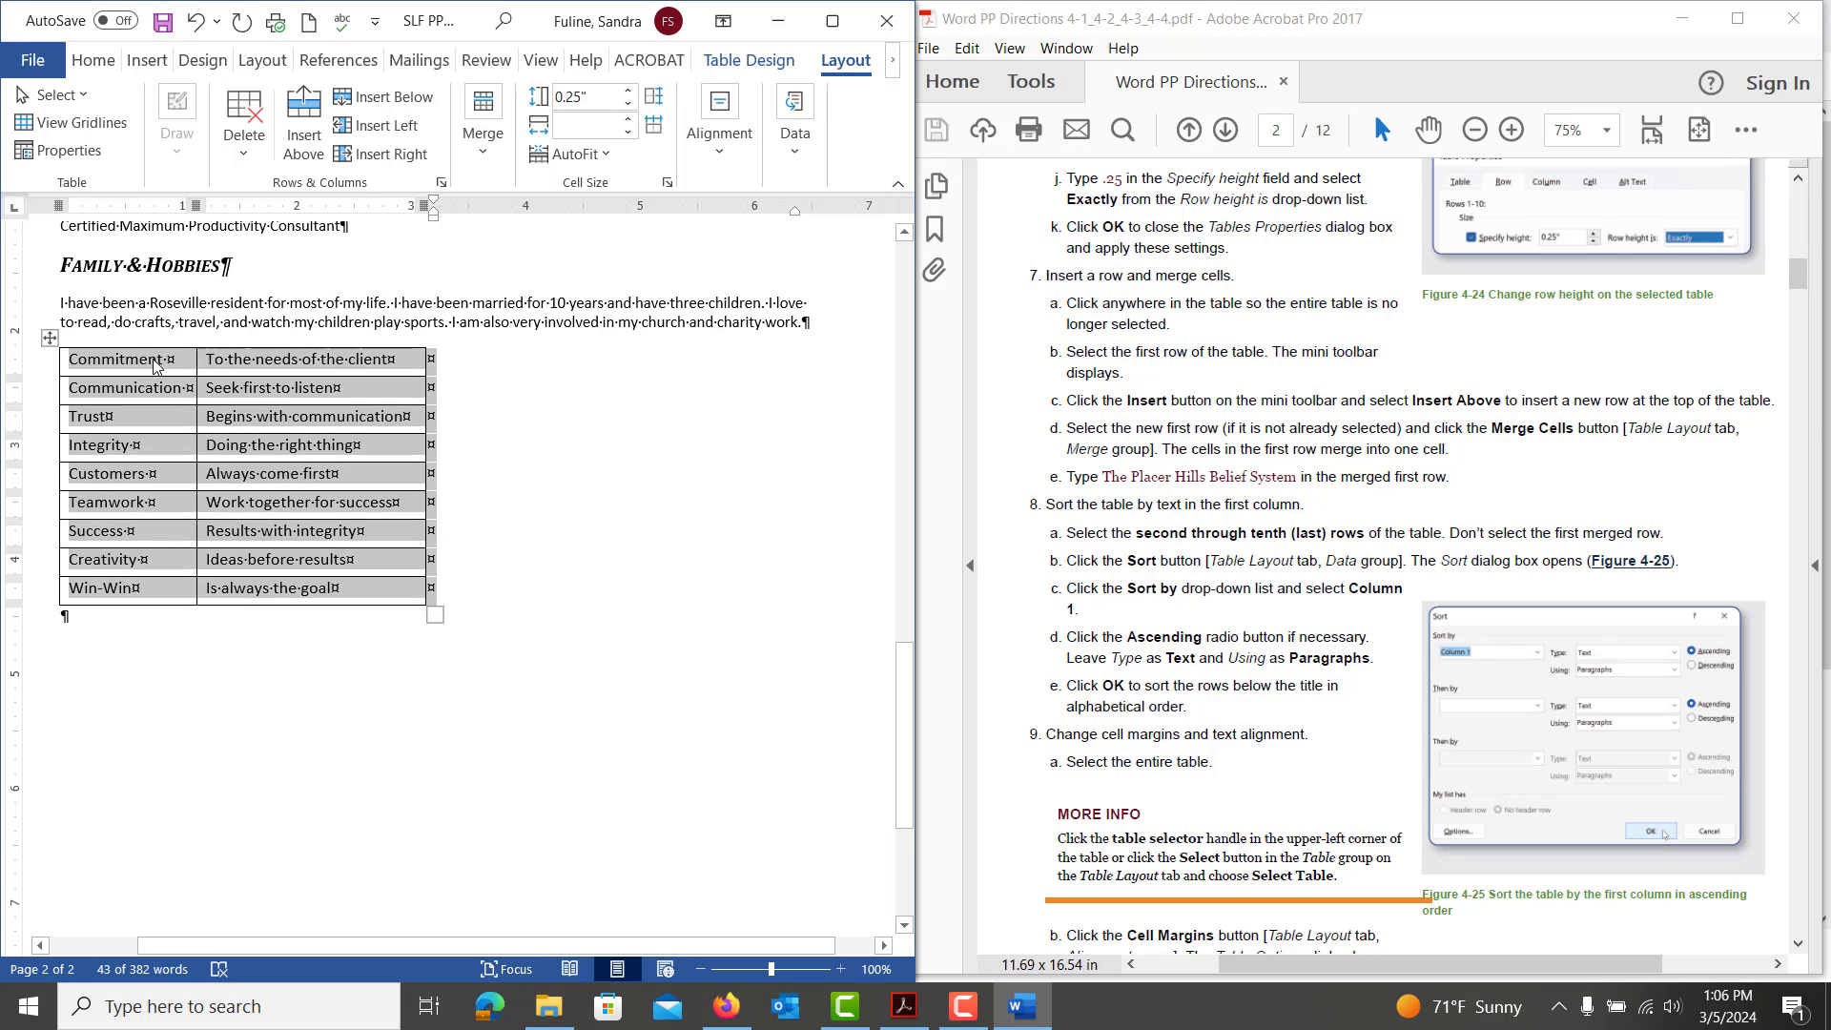
left_click(169, 365)
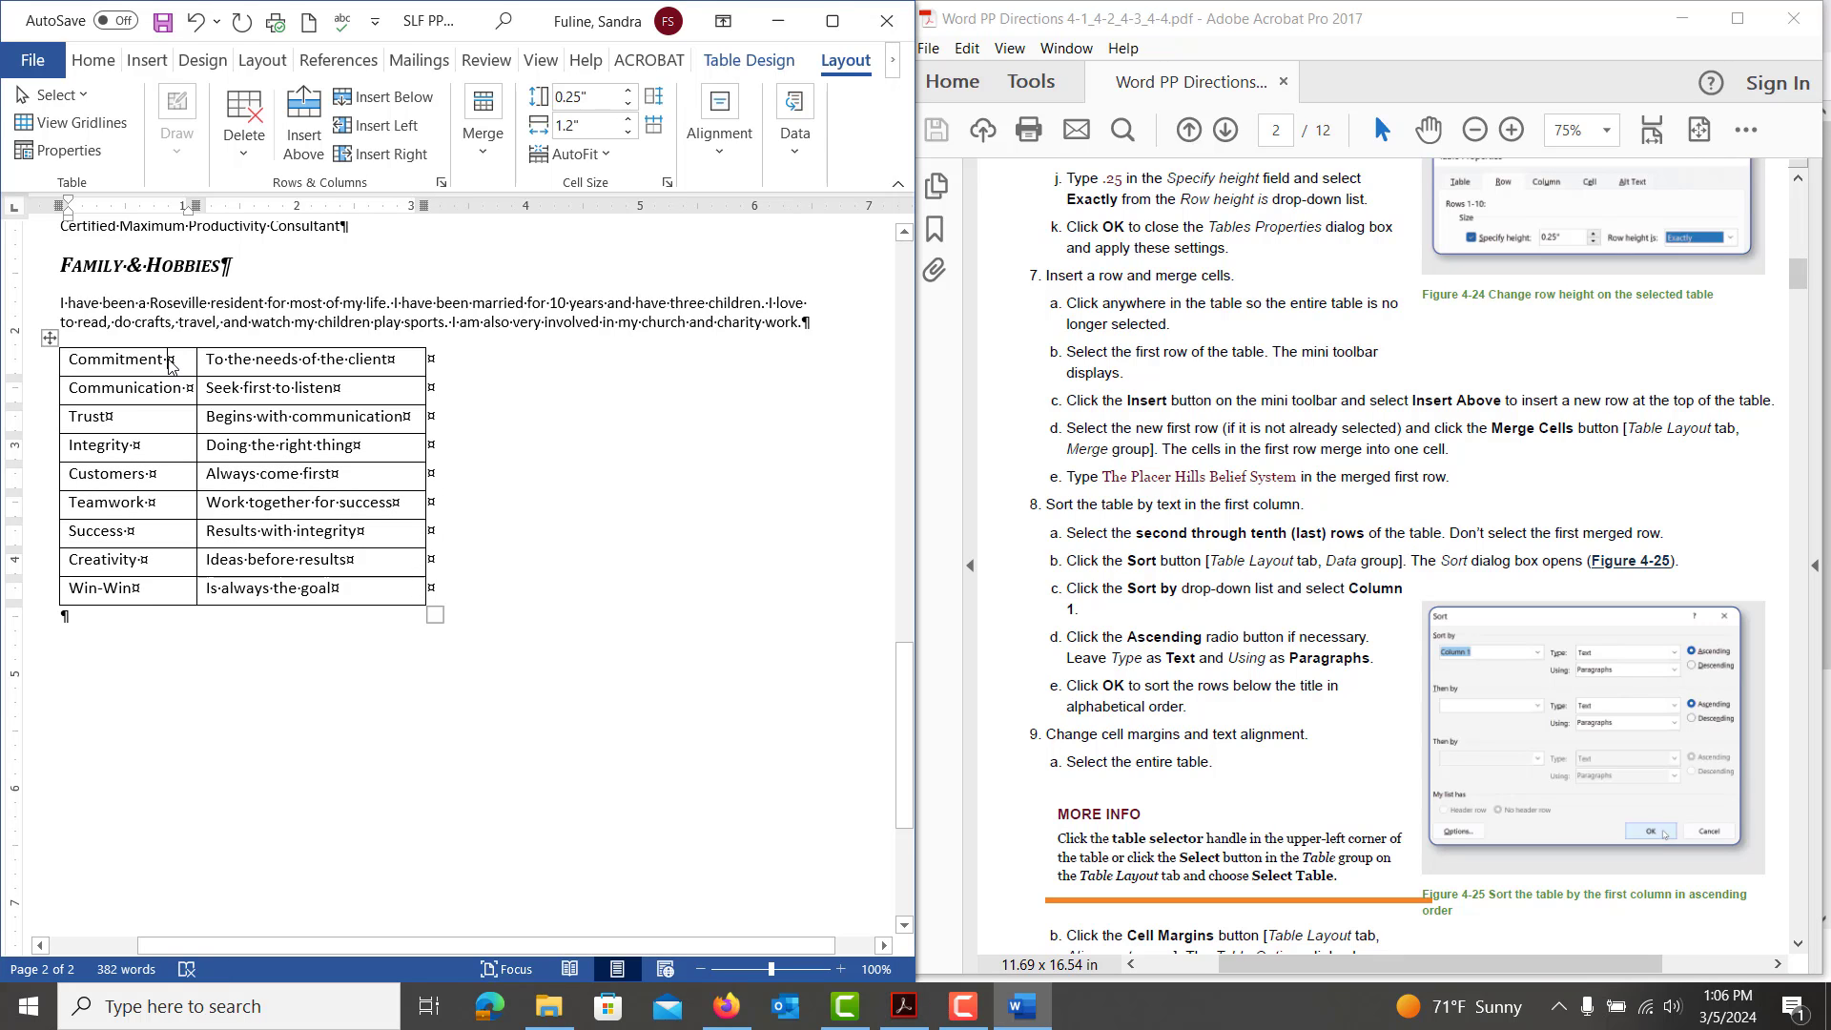
left_click(301, 153)
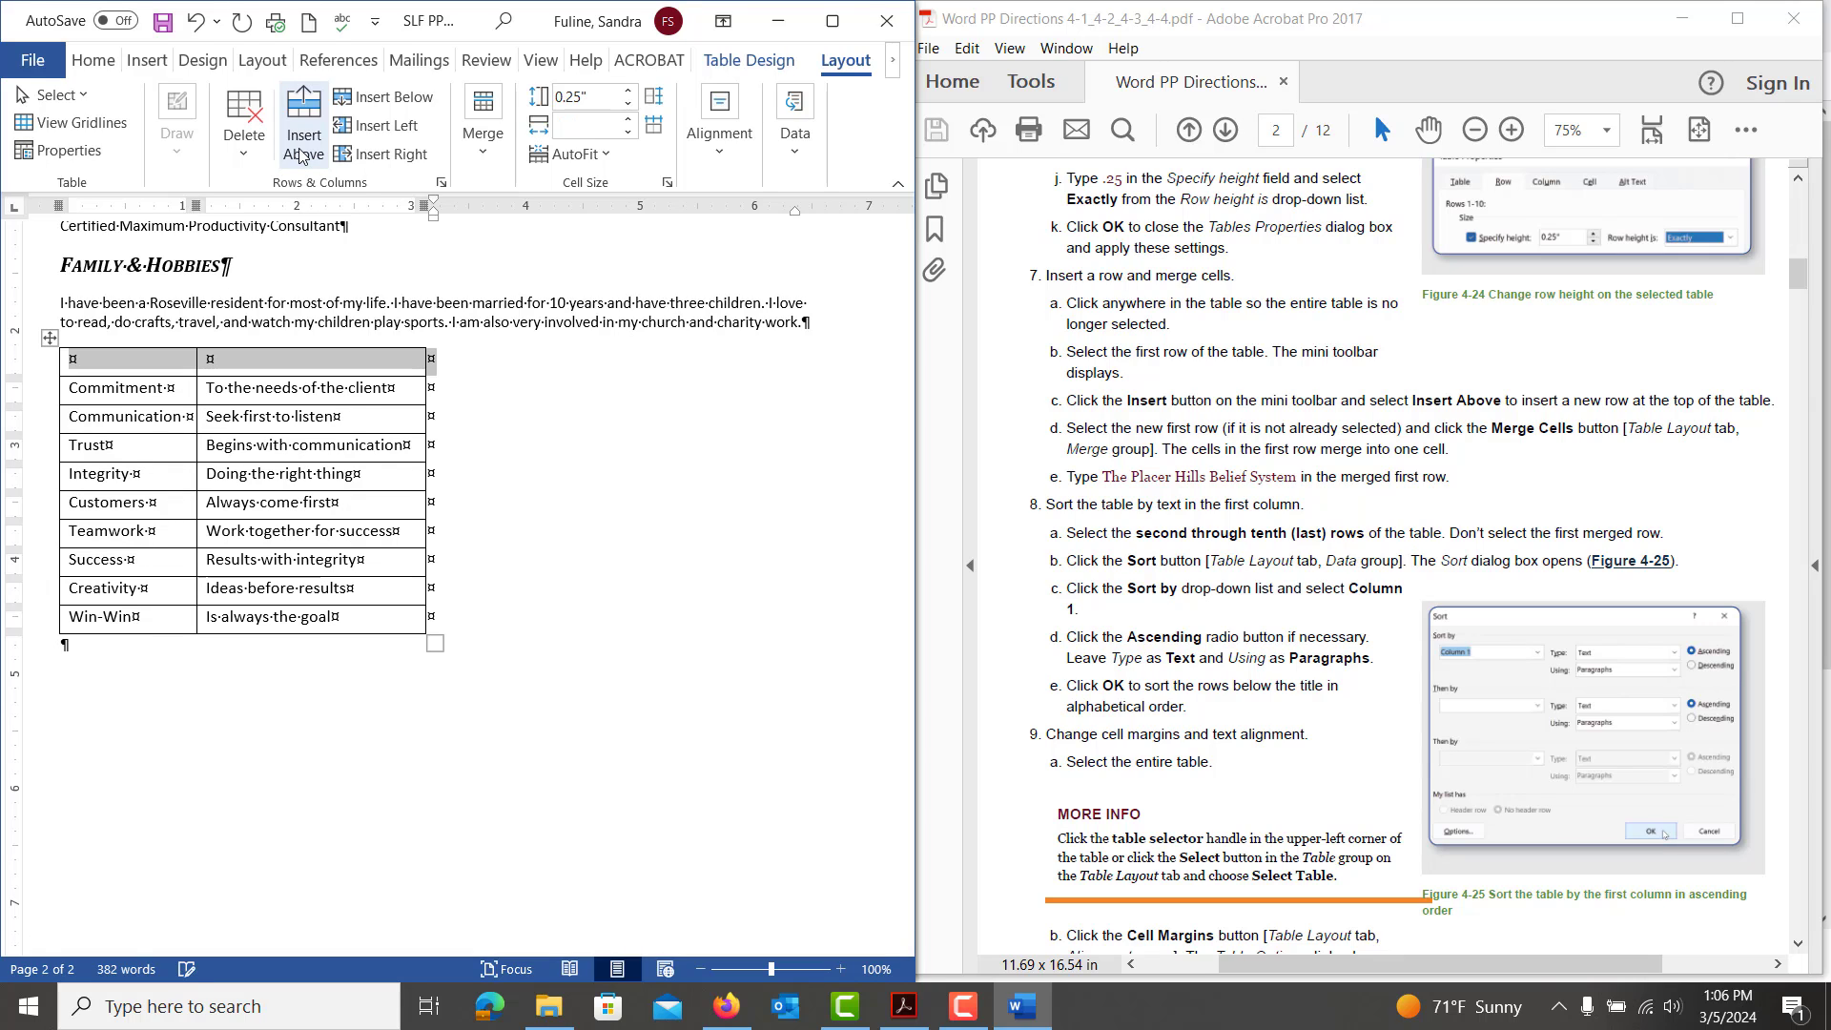
left_click(474, 135)
left_click(491, 254)
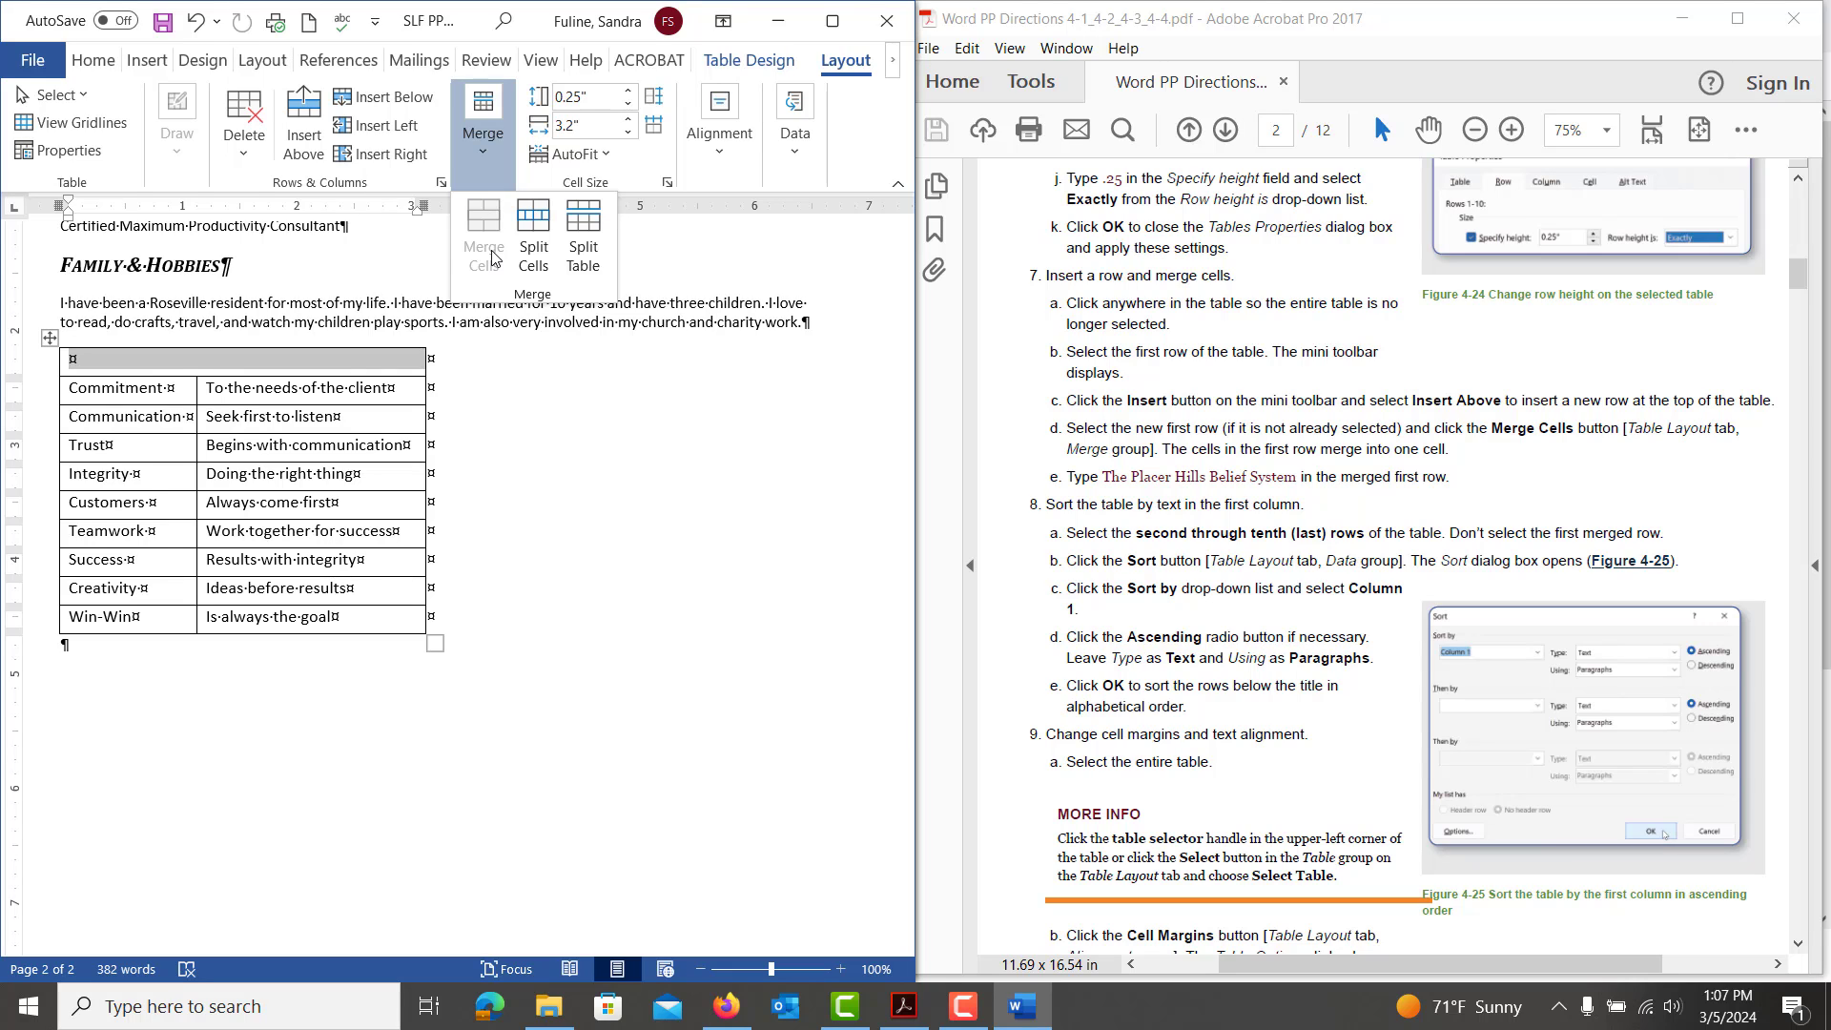
Enter the title "The Placer hills Belief System" in the merged first row
left_click(282, 367)
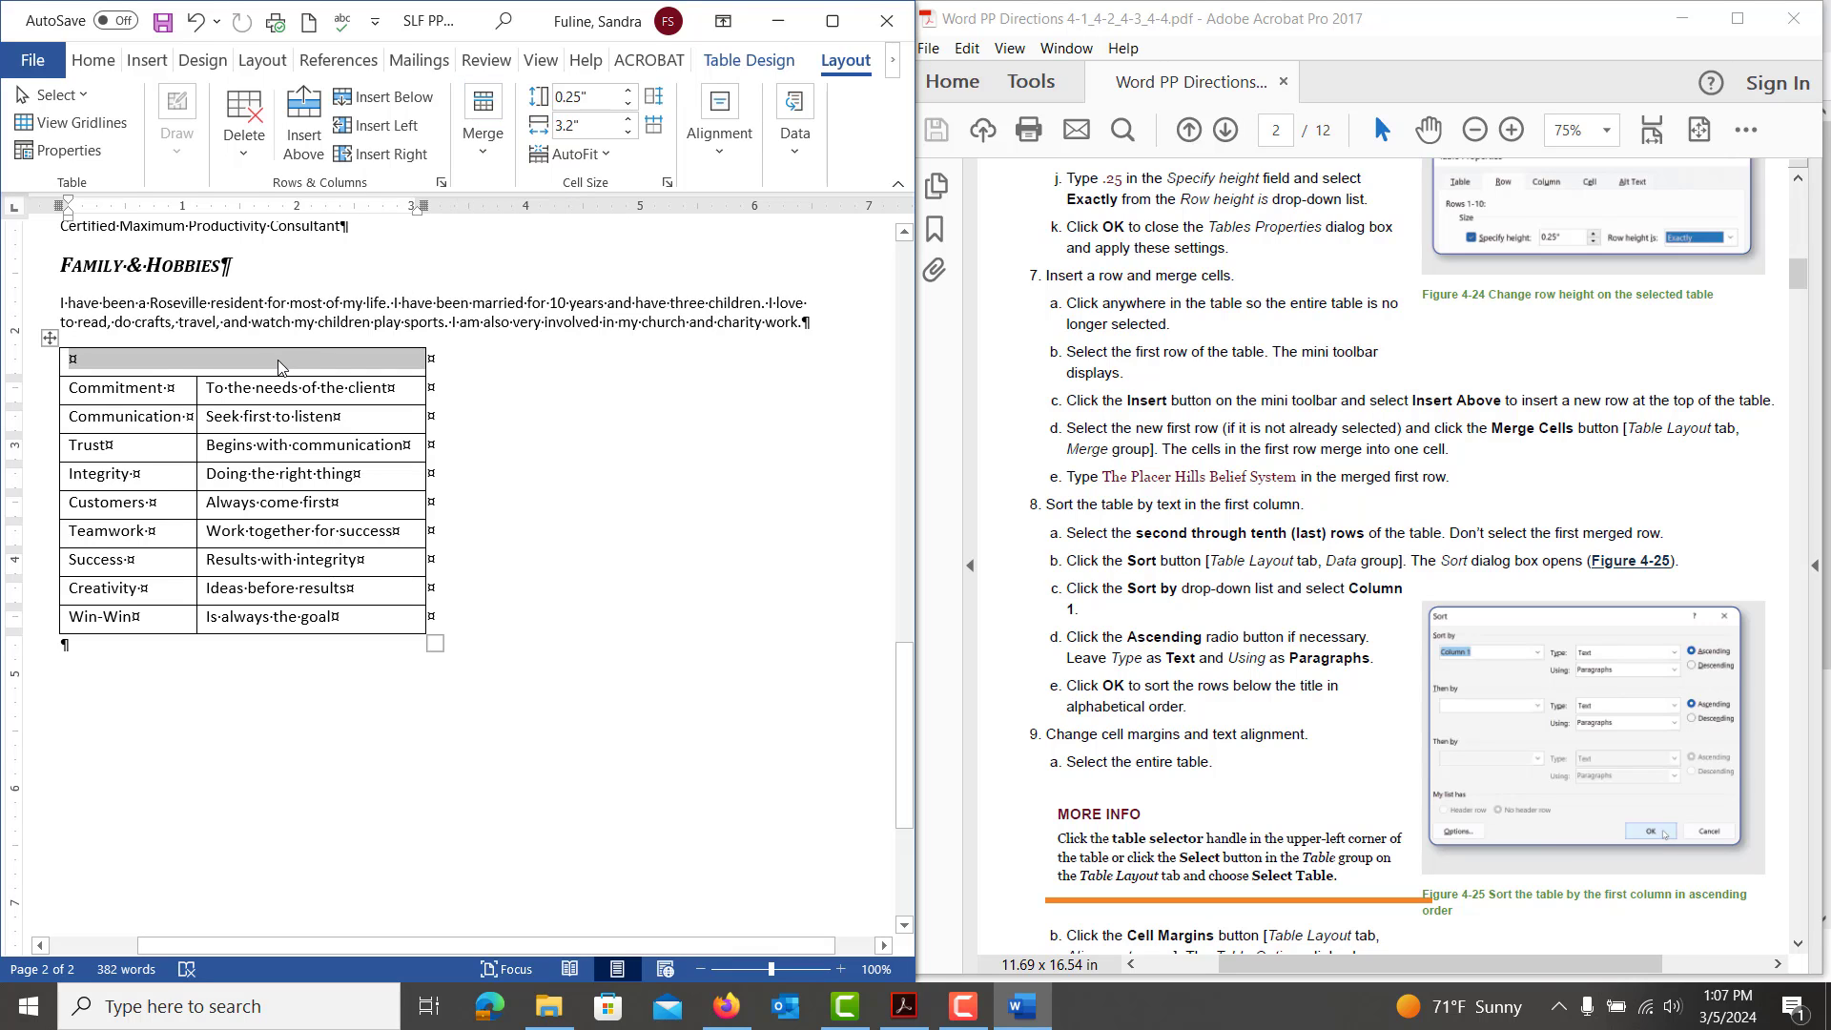
left_click(282, 368)
type("The Plac")
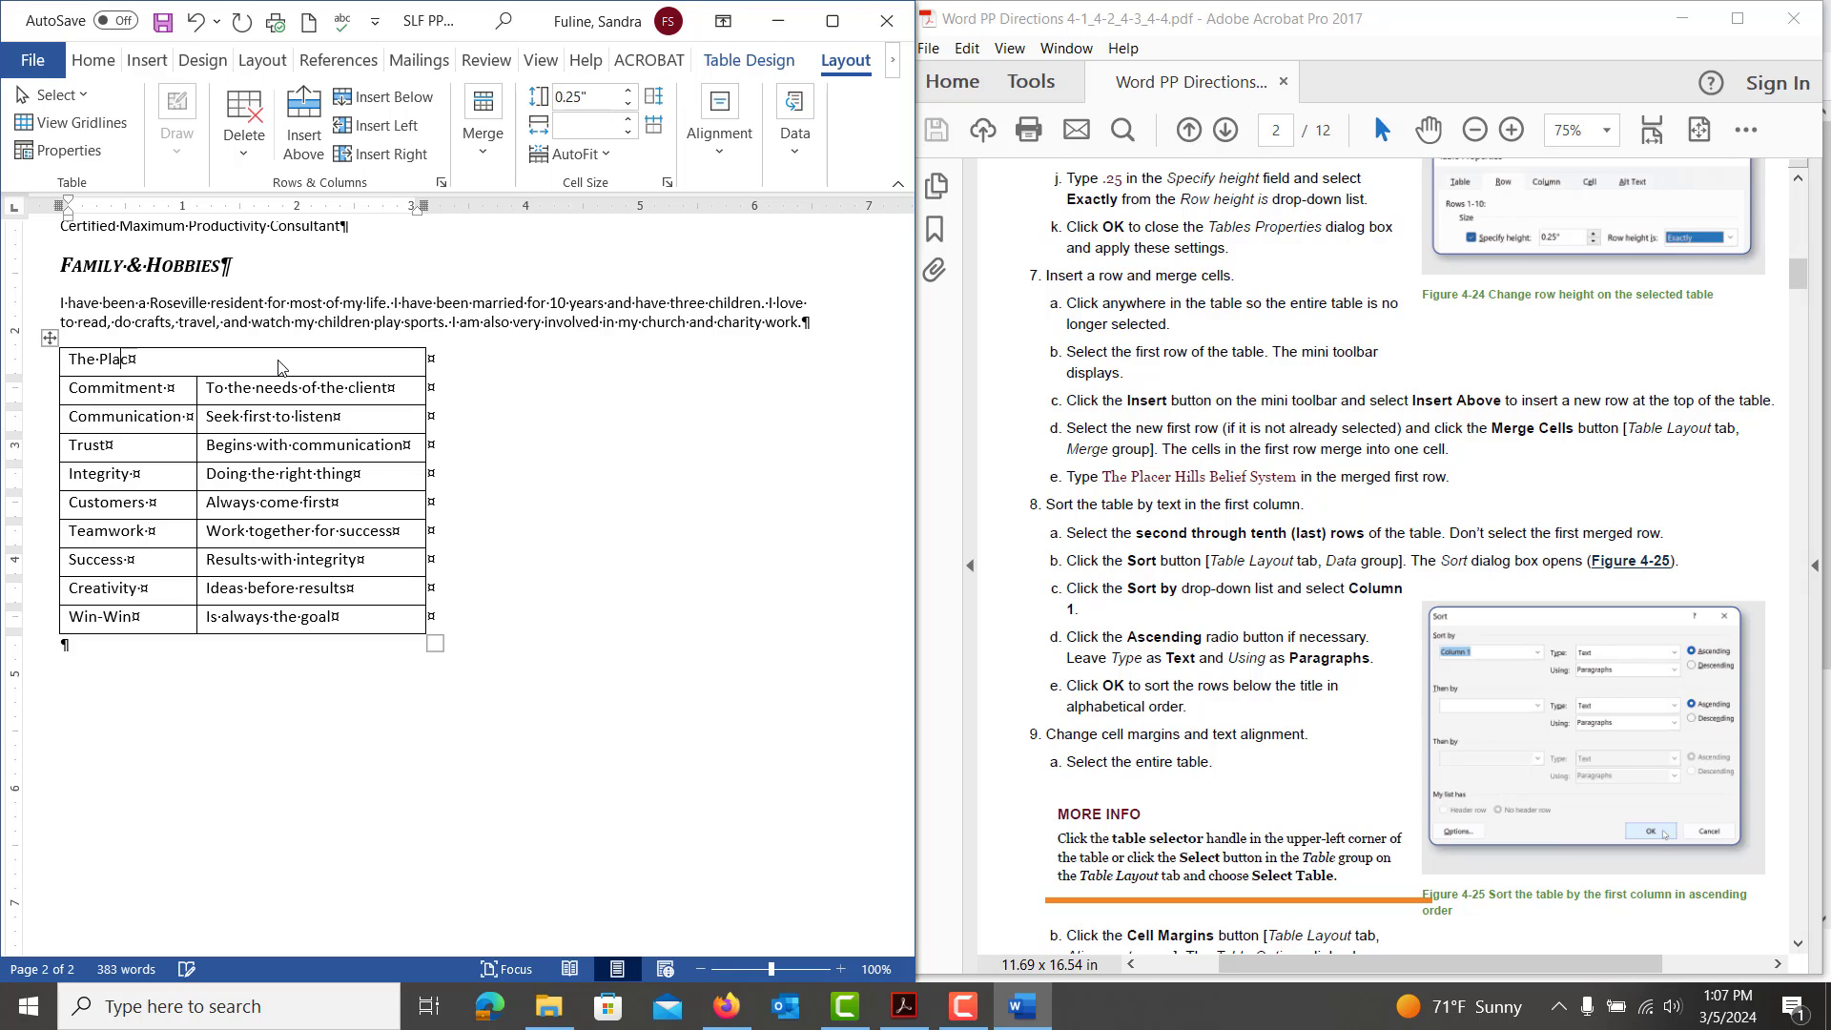
type("er hills Belief")
type(" System")
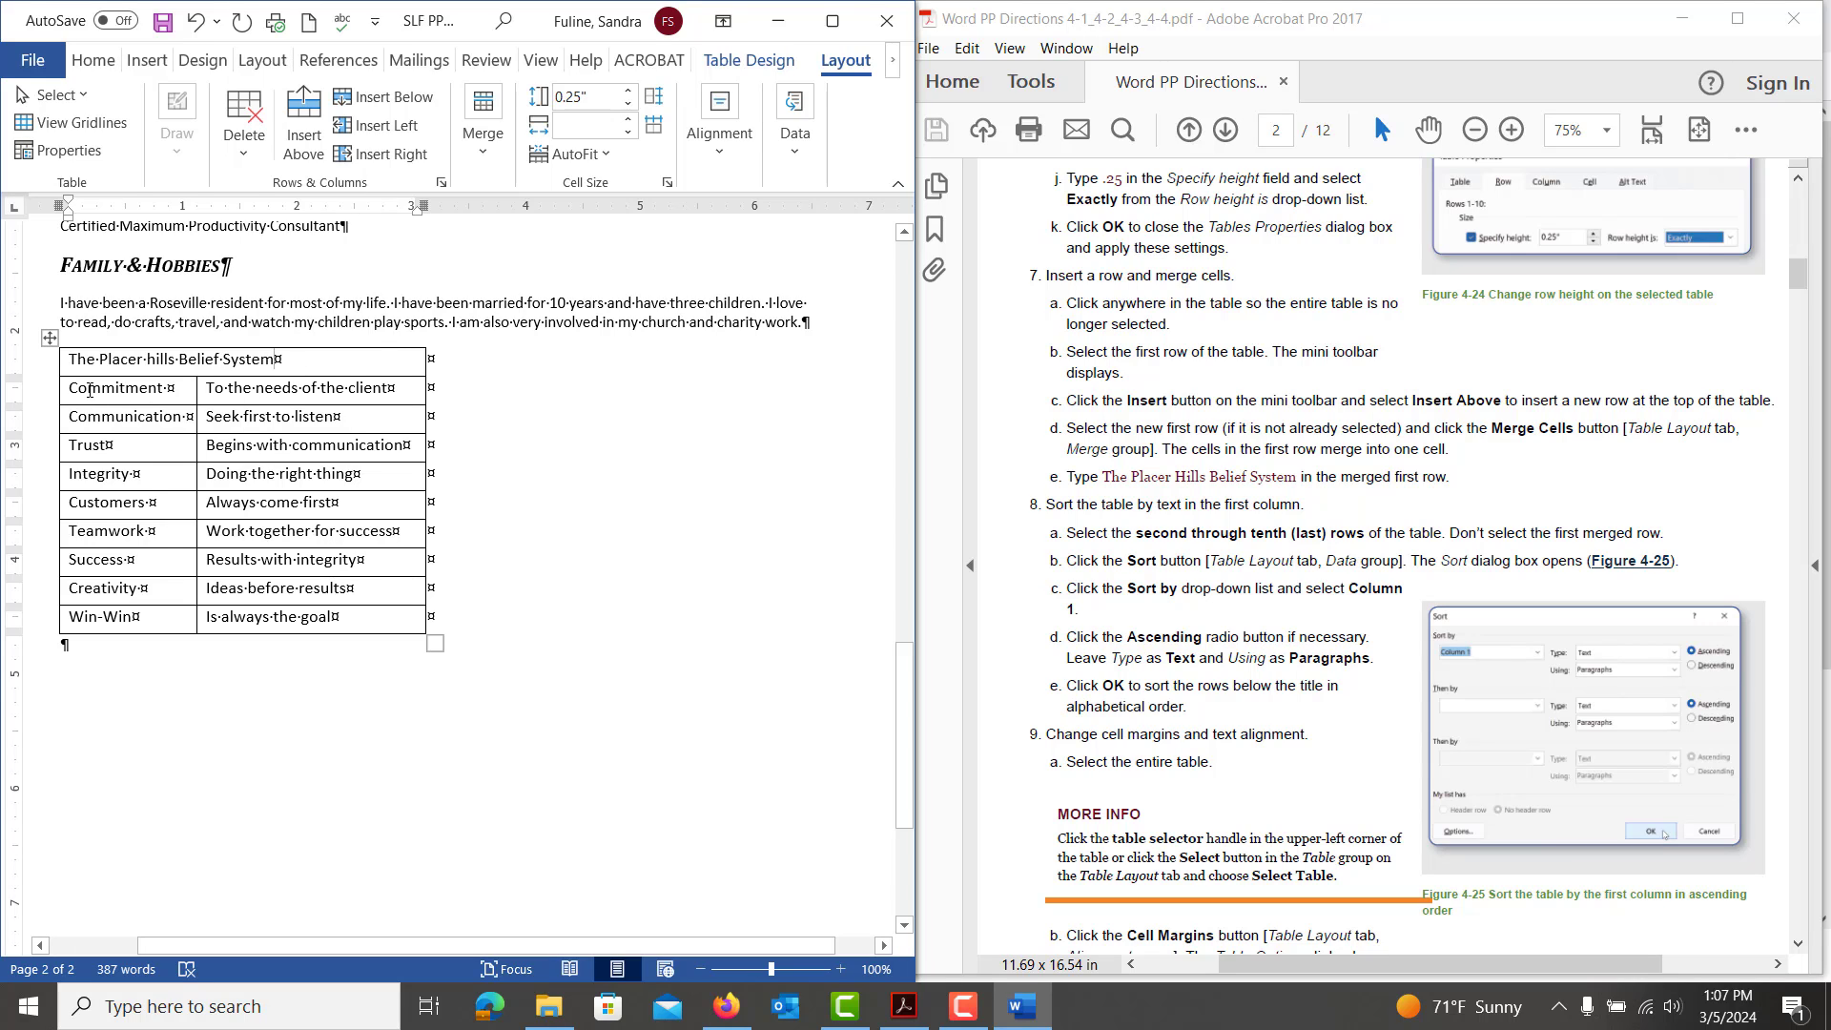
Sort the rows below the table's title row by Column 1 as text in ascending order
mouse_move(89, 391)
left_mouse_down()
mouse_move(105, 477)
mouse_move(224, 534)
mouse_move(287, 625)
left_mouse_up()
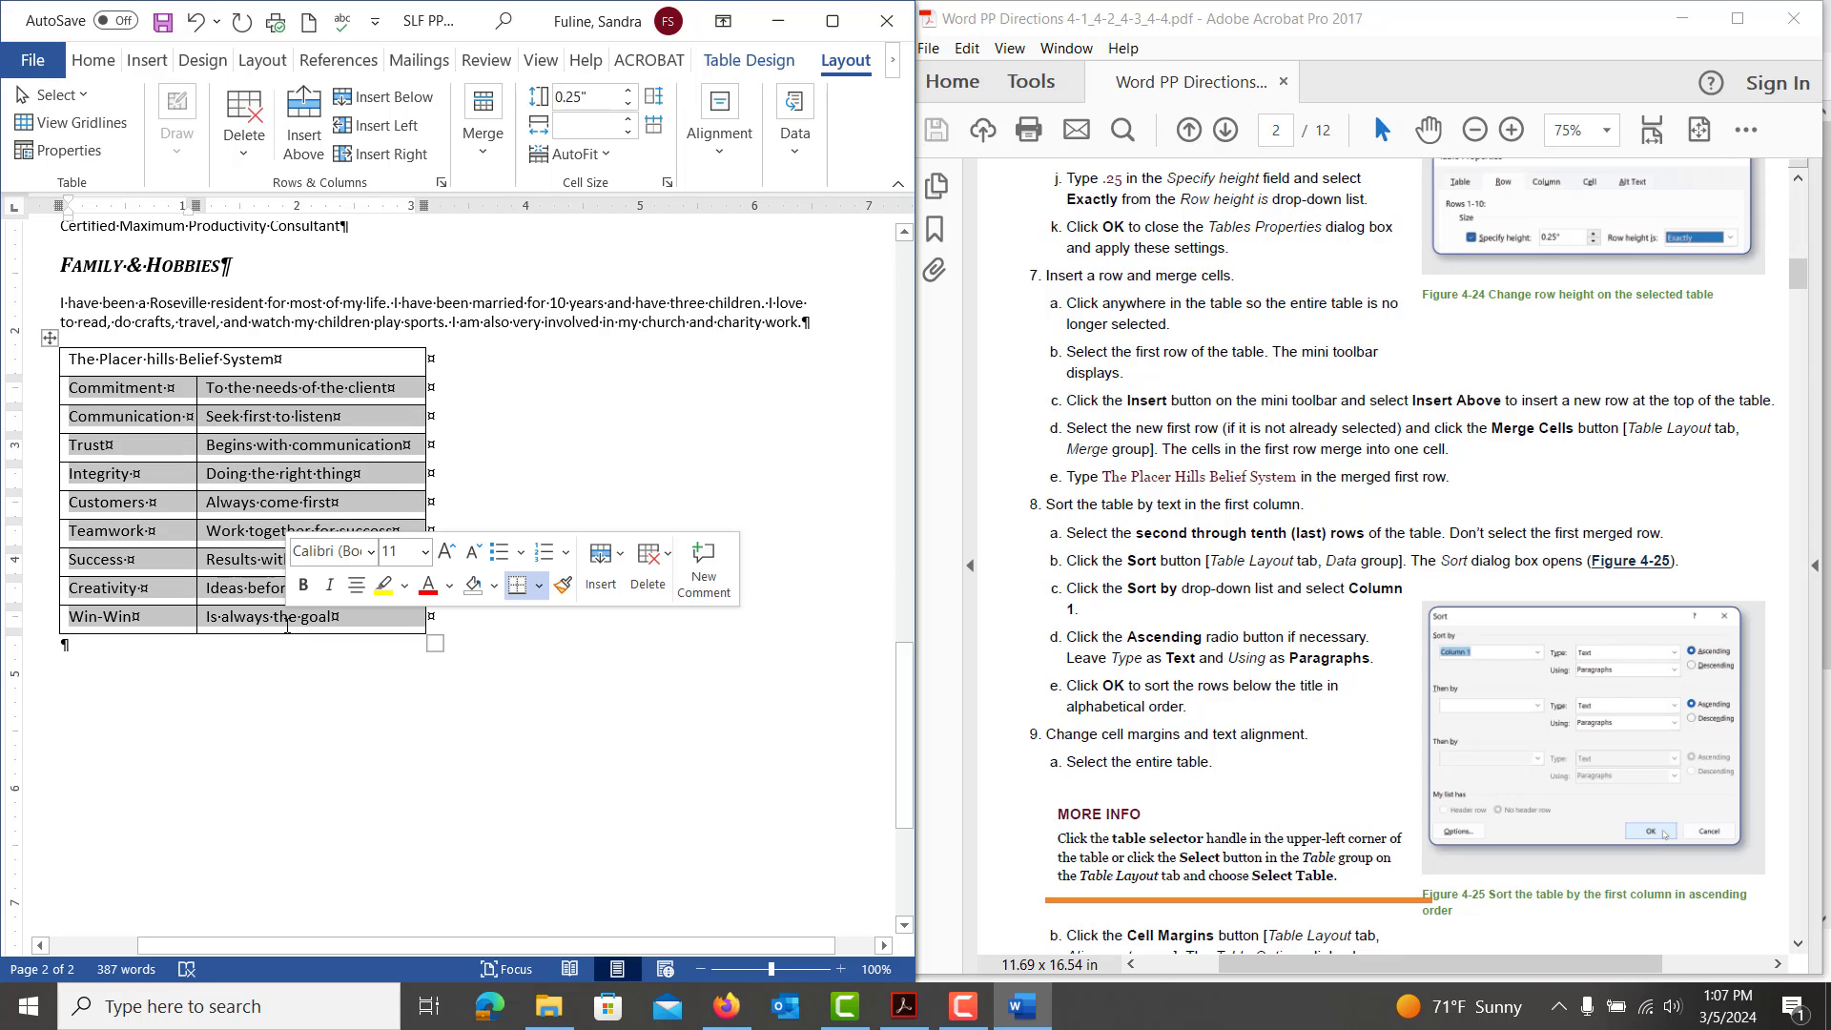
left_click(801, 145)
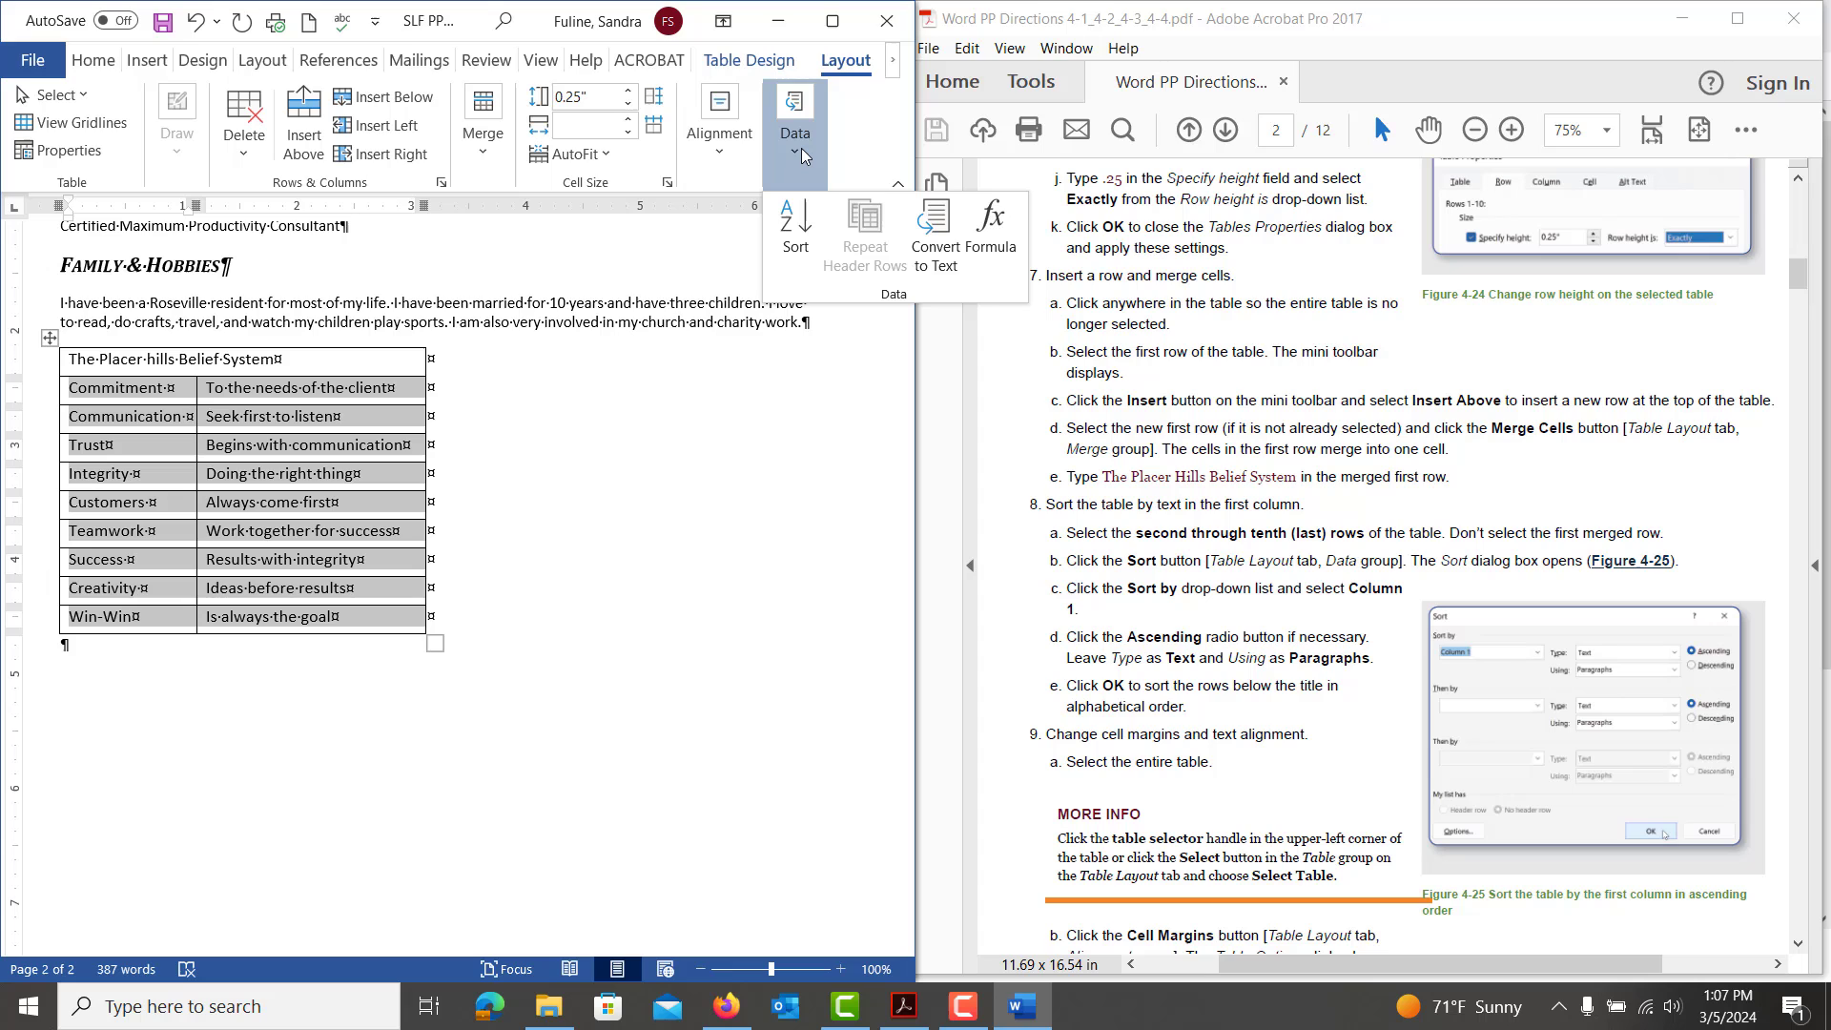
left_click(797, 253)
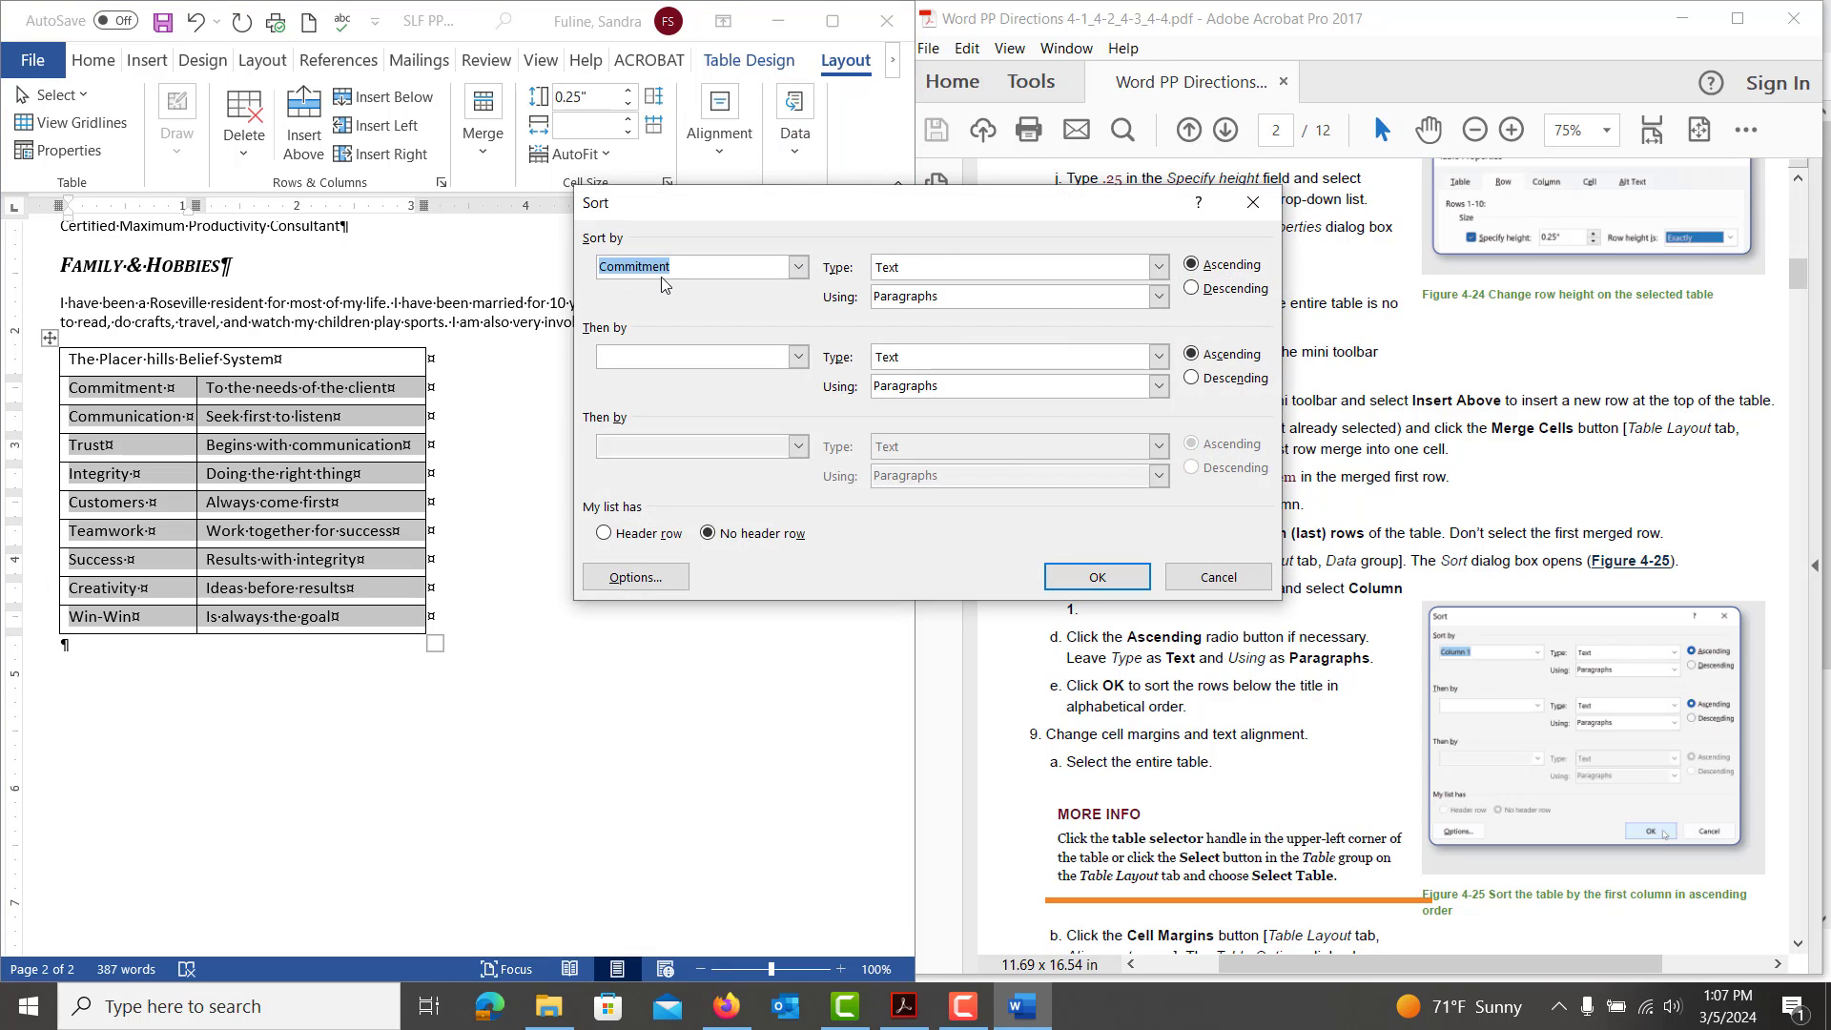
left_click(798, 267)
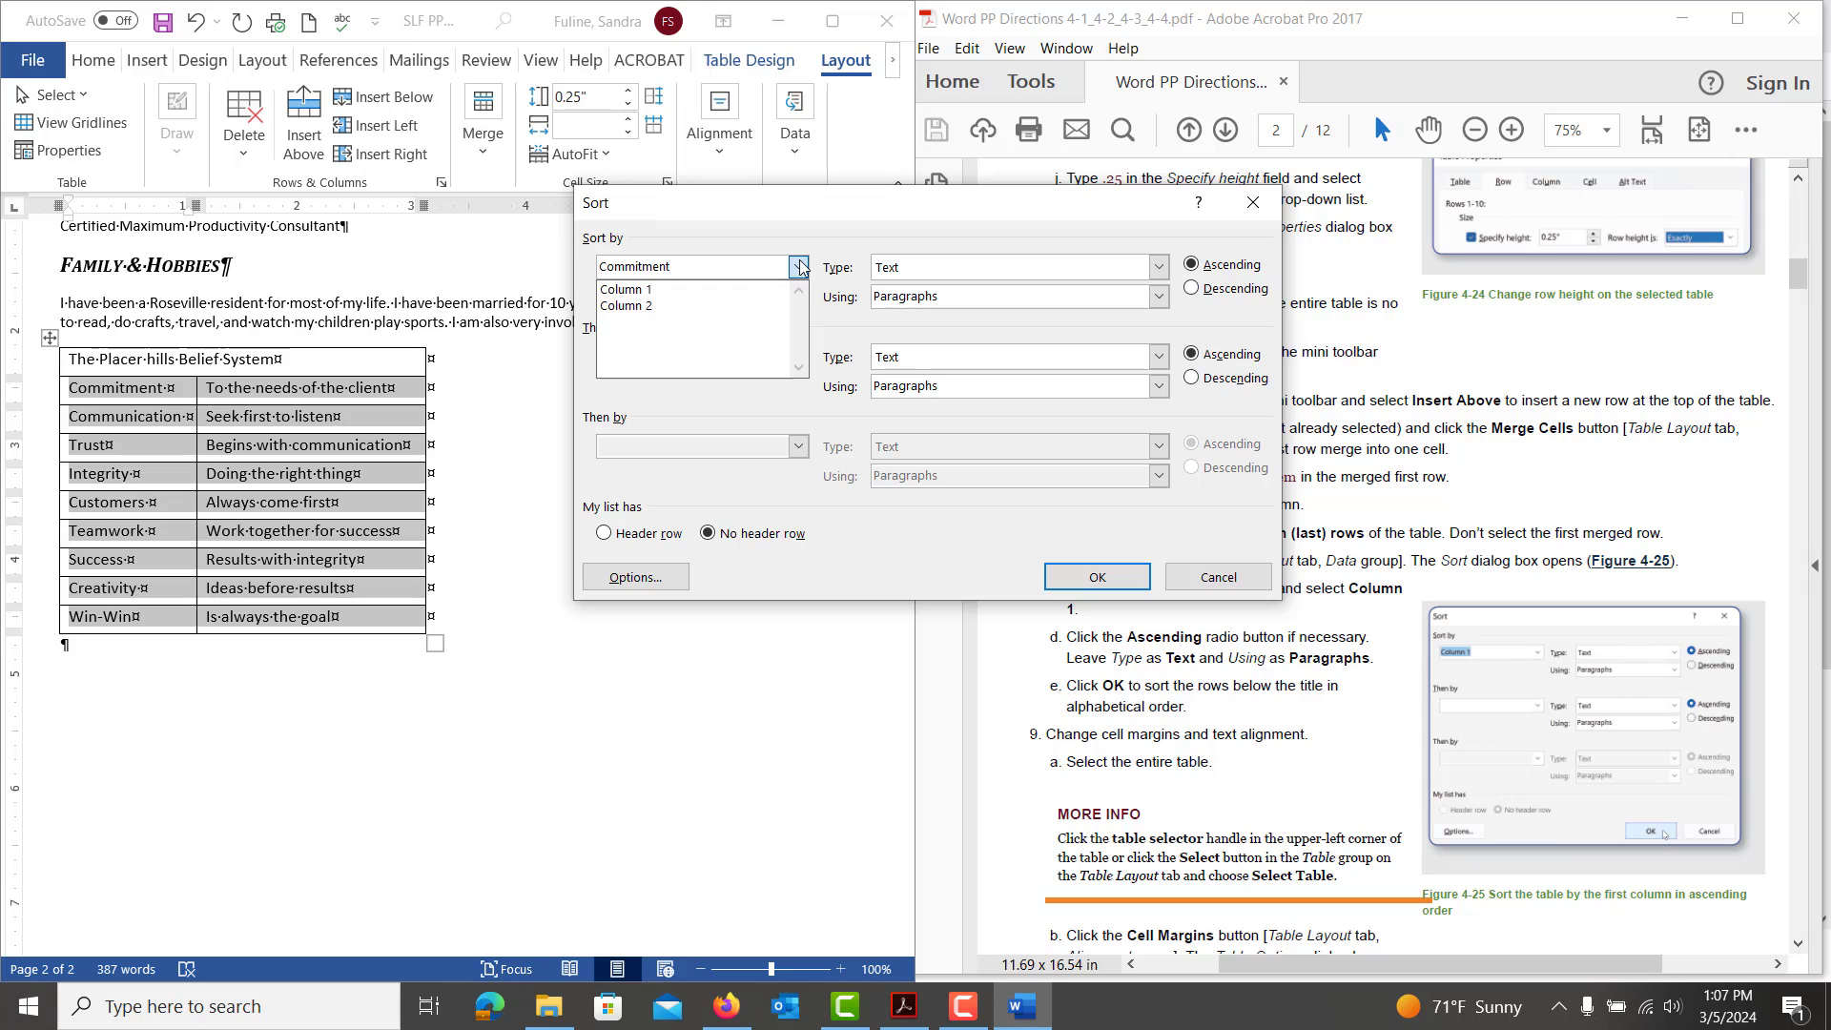
left_click(749, 289)
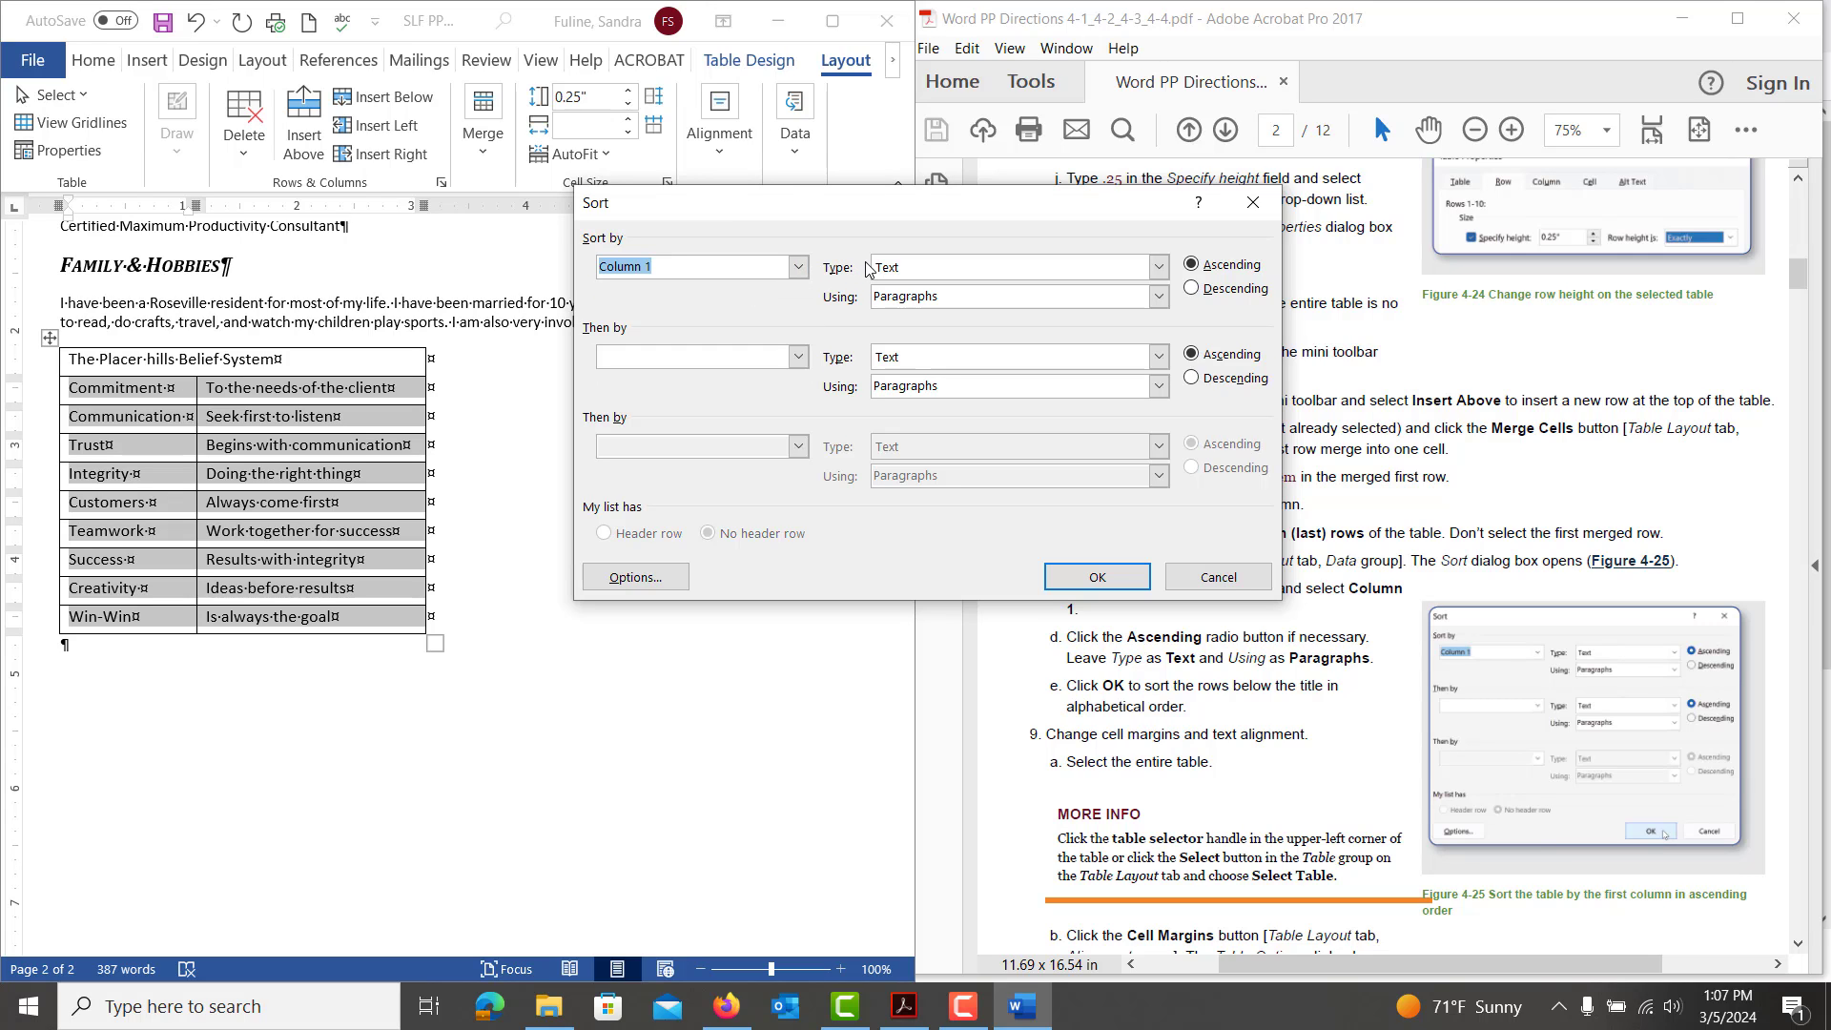
left_click(1075, 580)
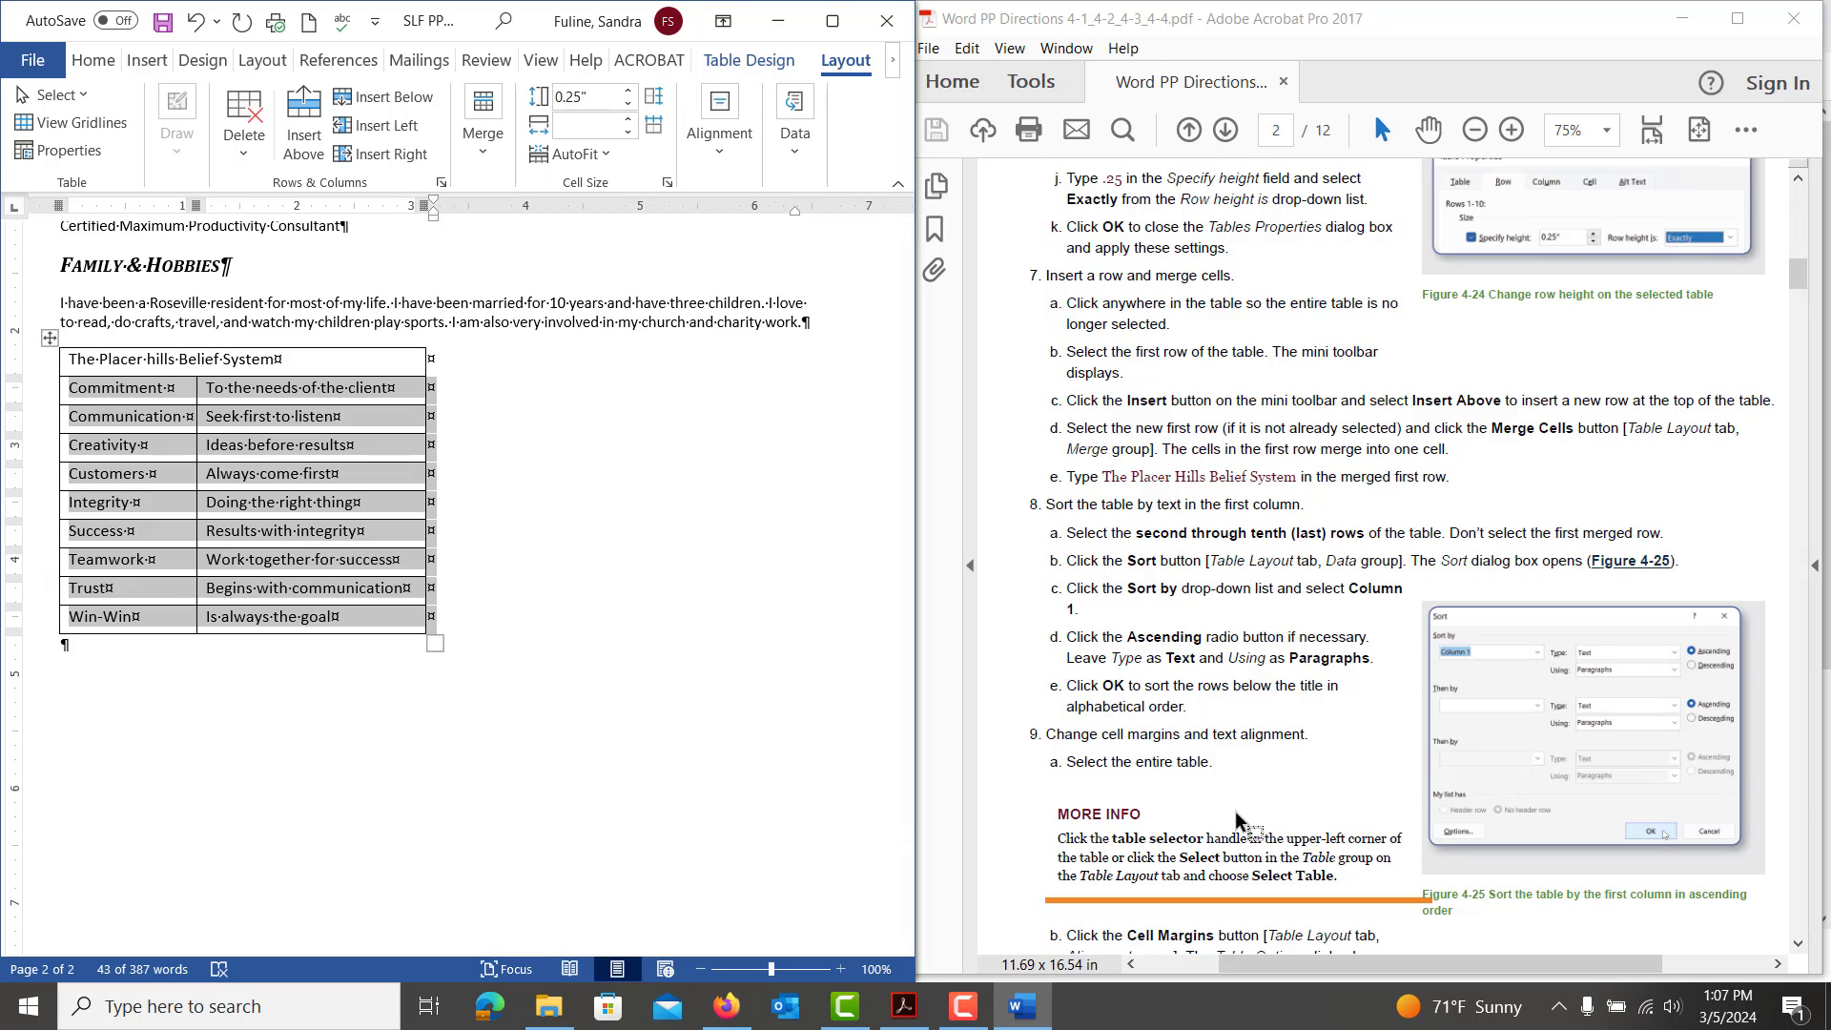
Set the table's default left and right cell margins to 0.05"
scroll(1234, 811, "down", 3)
scroll(1237, 812, "down", 5)
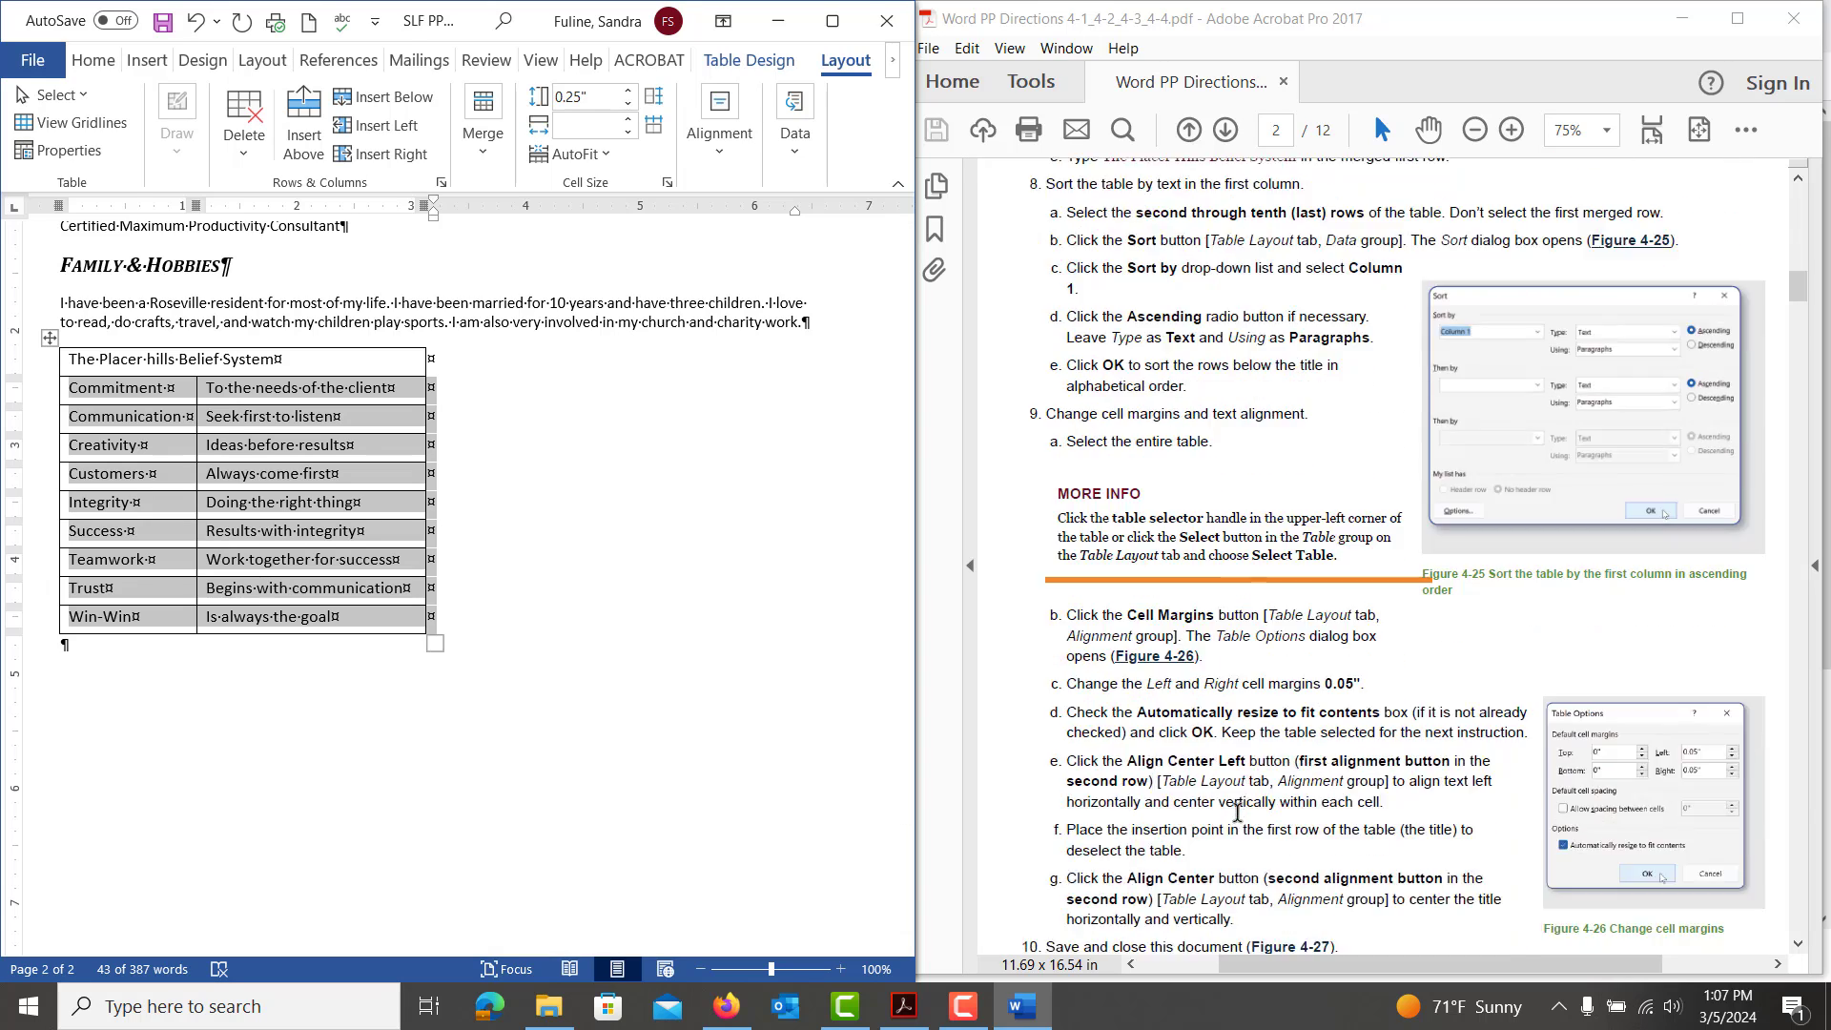
scroll(1237, 812, "down", 2)
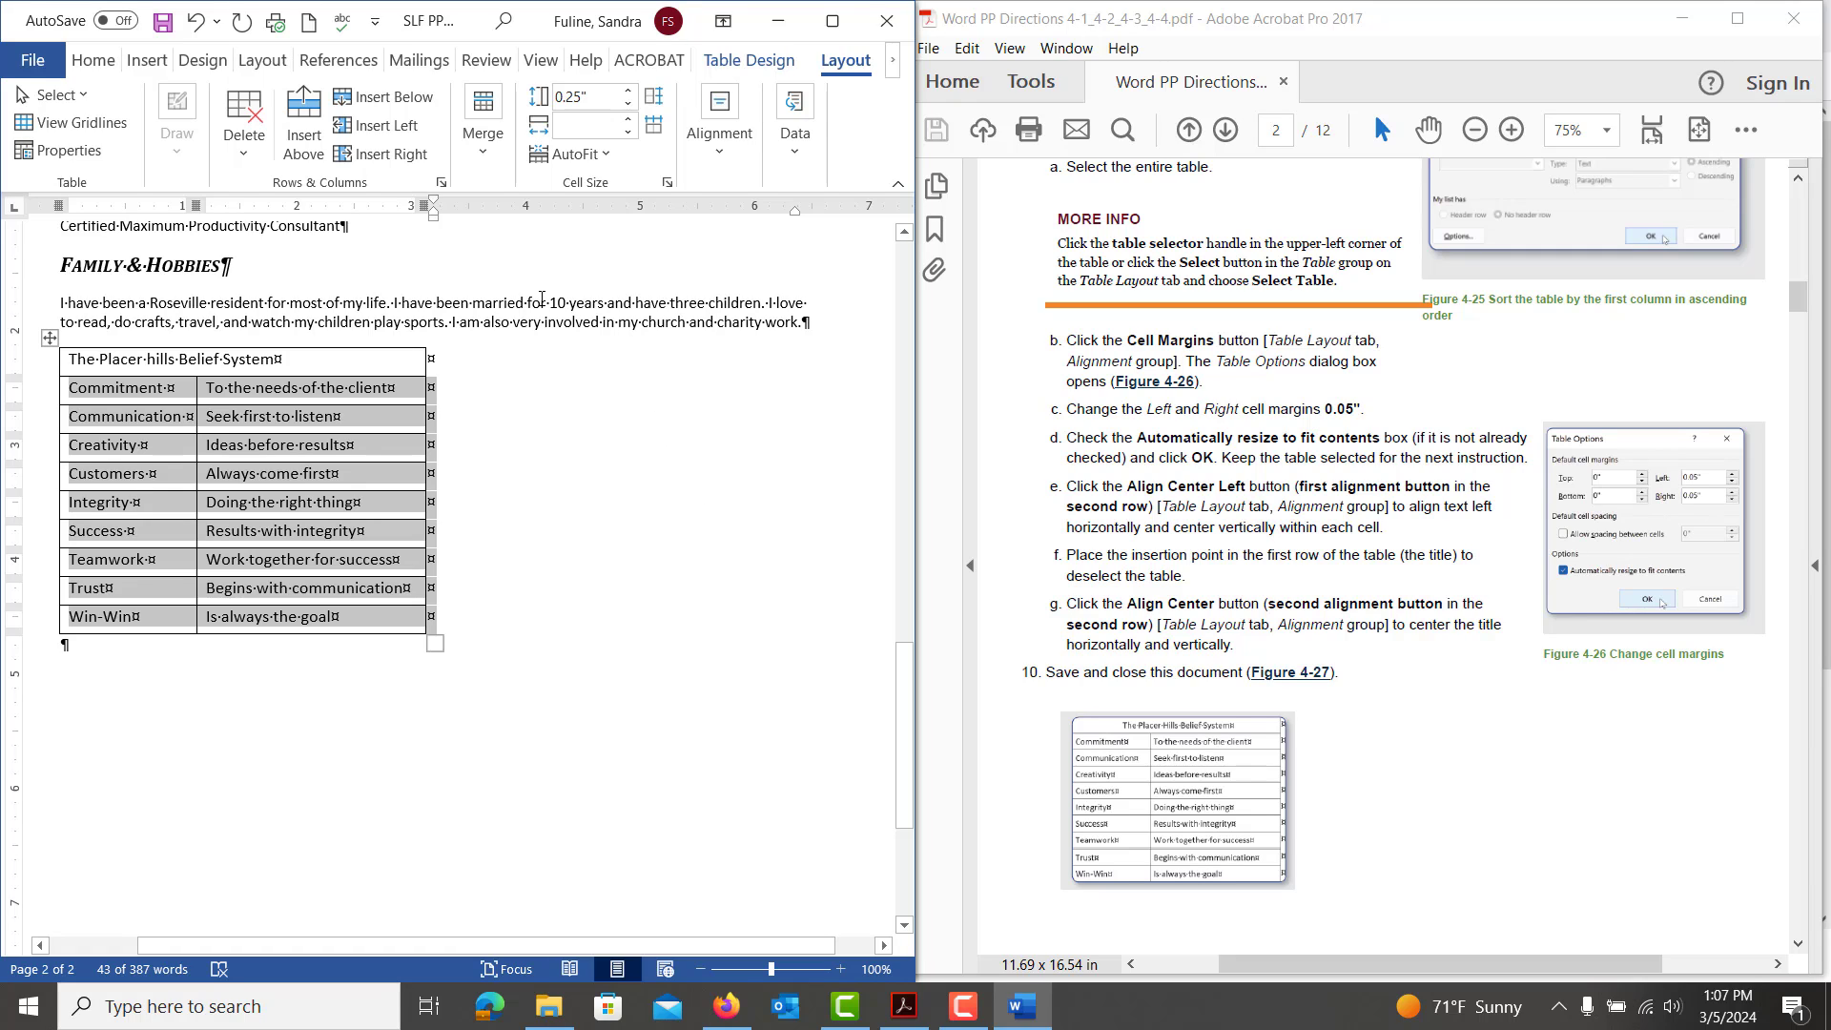
left_click(773, 164)
left_click(744, 157)
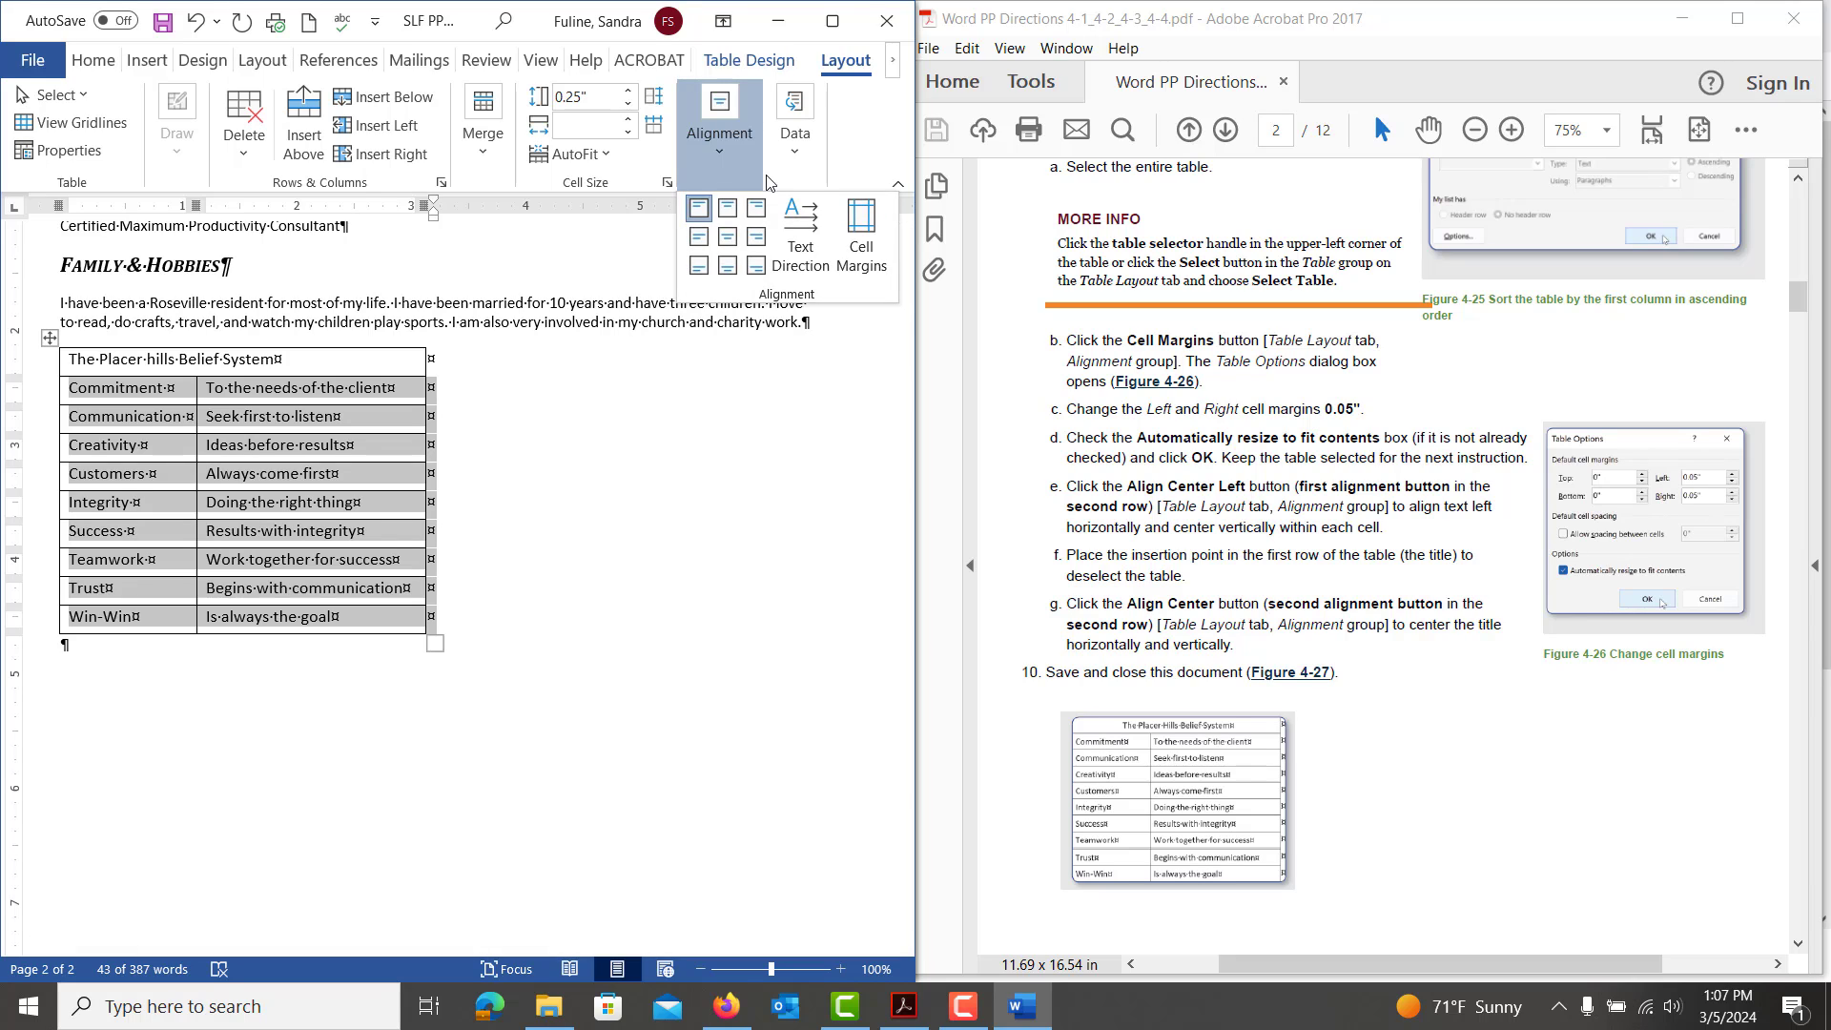
left_click(864, 243)
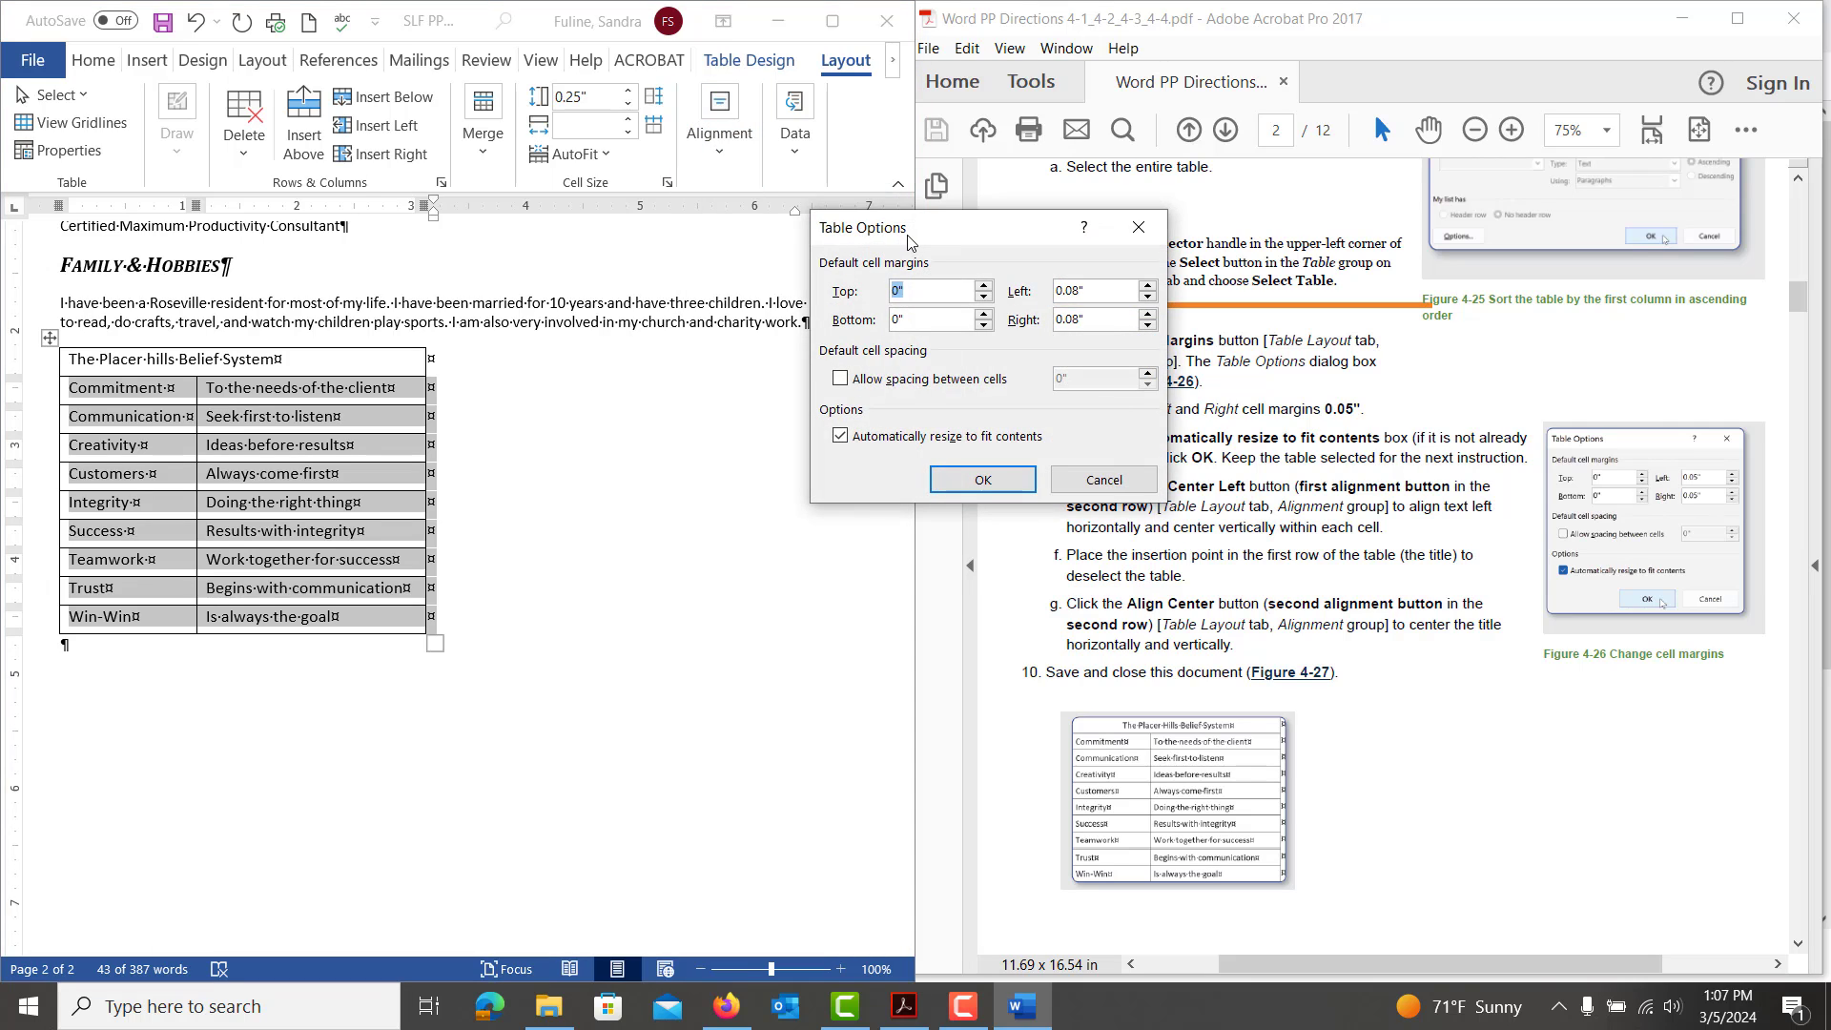
left_click_drag(910, 243, 571, 284)
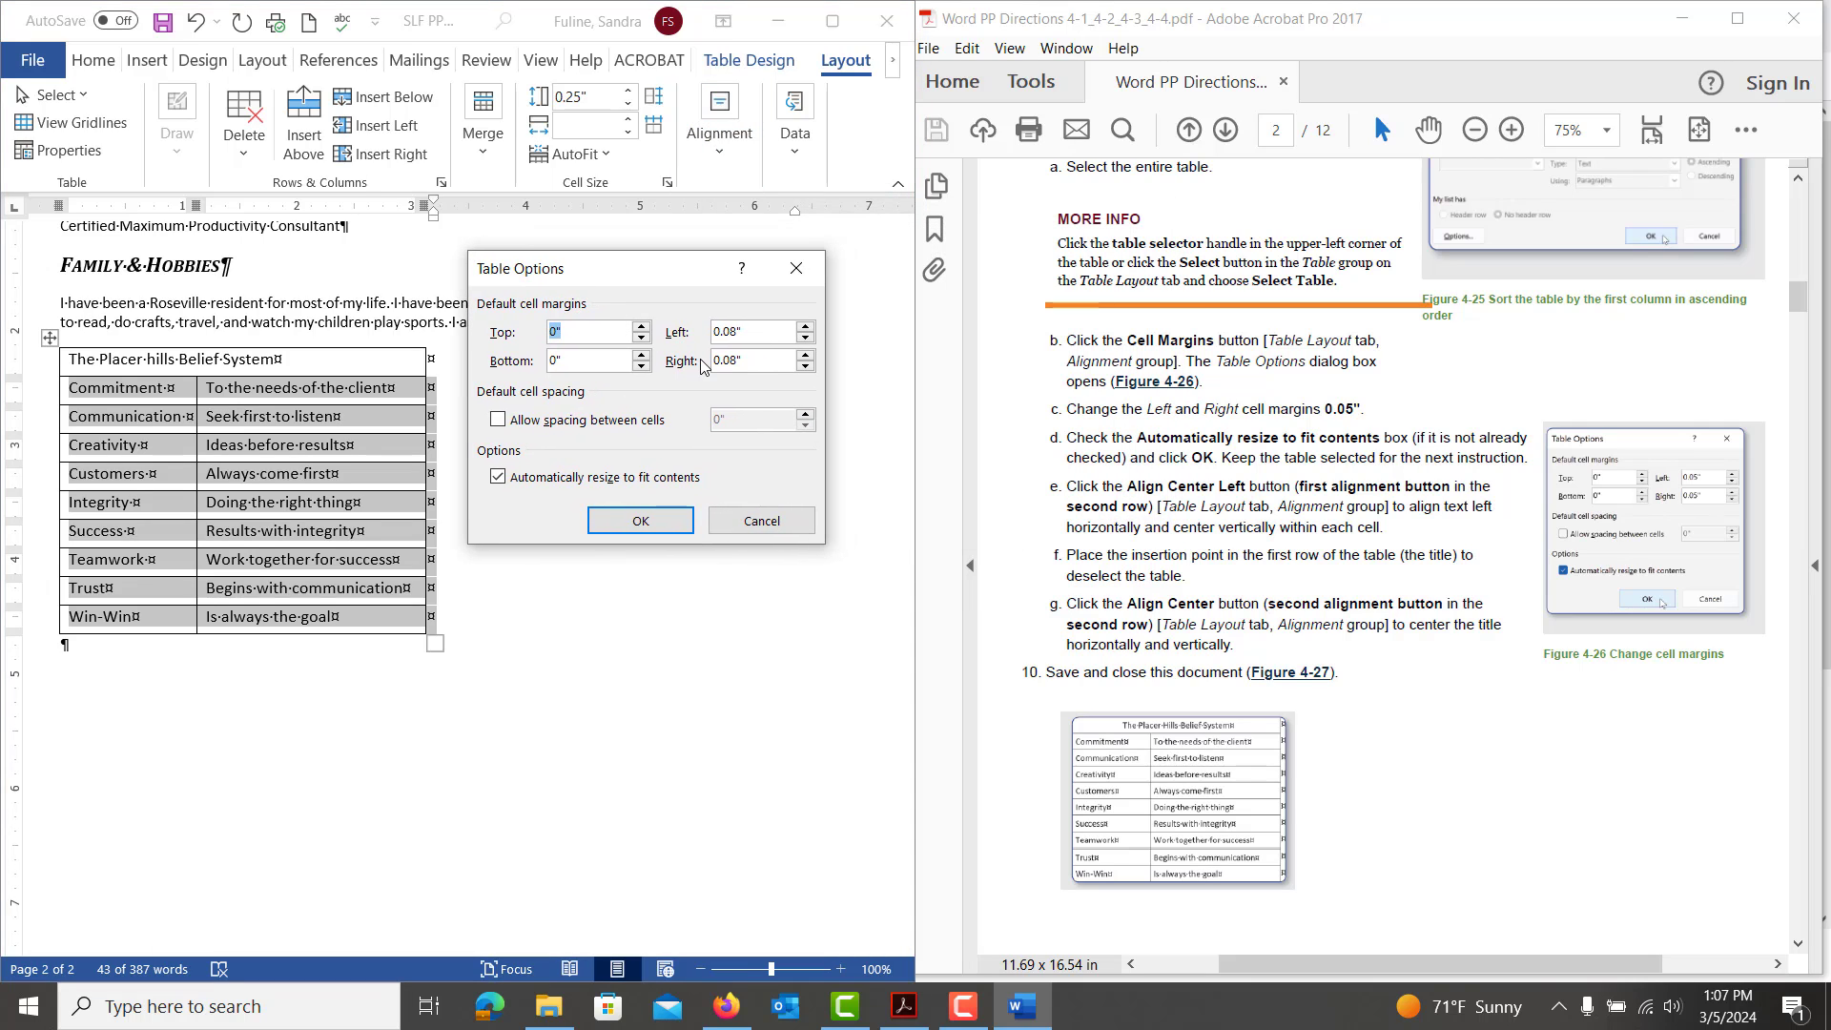
left_click(806, 339)
left_click(806, 367)
left_click(653, 528)
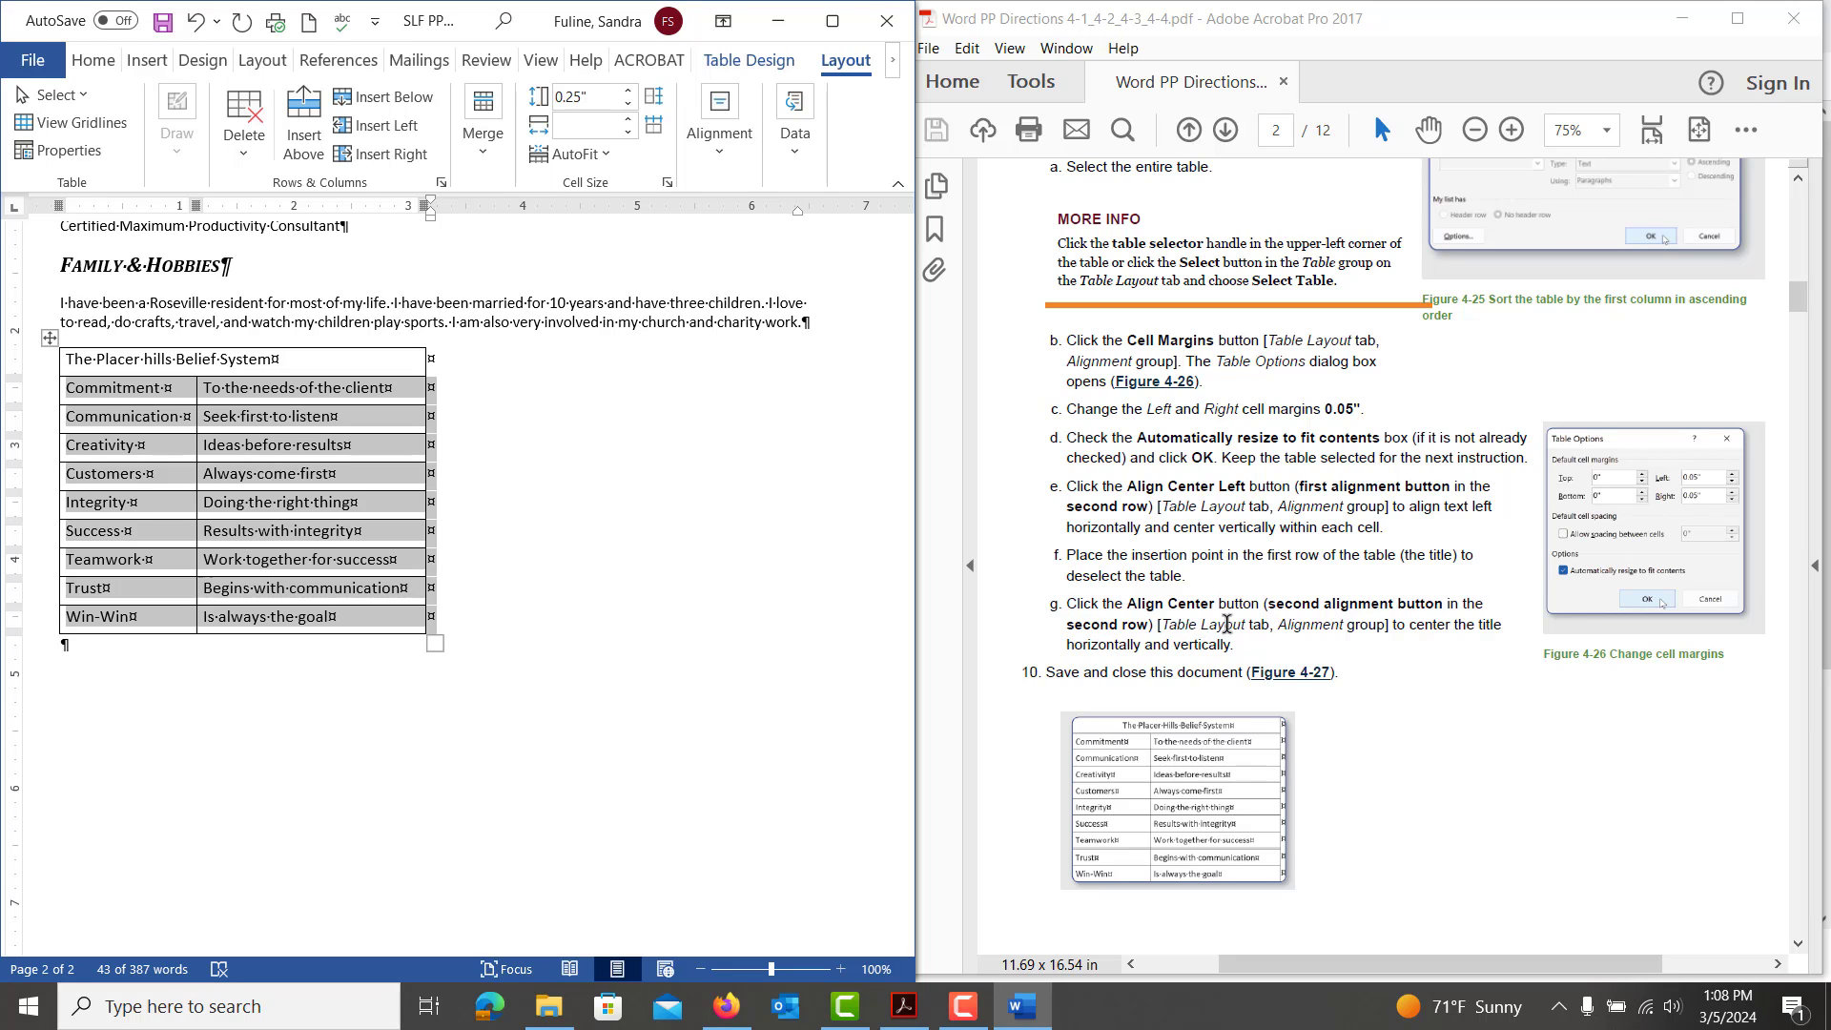
Center the text horizontally and vertically in the table rows below the title
left_click(723, 157)
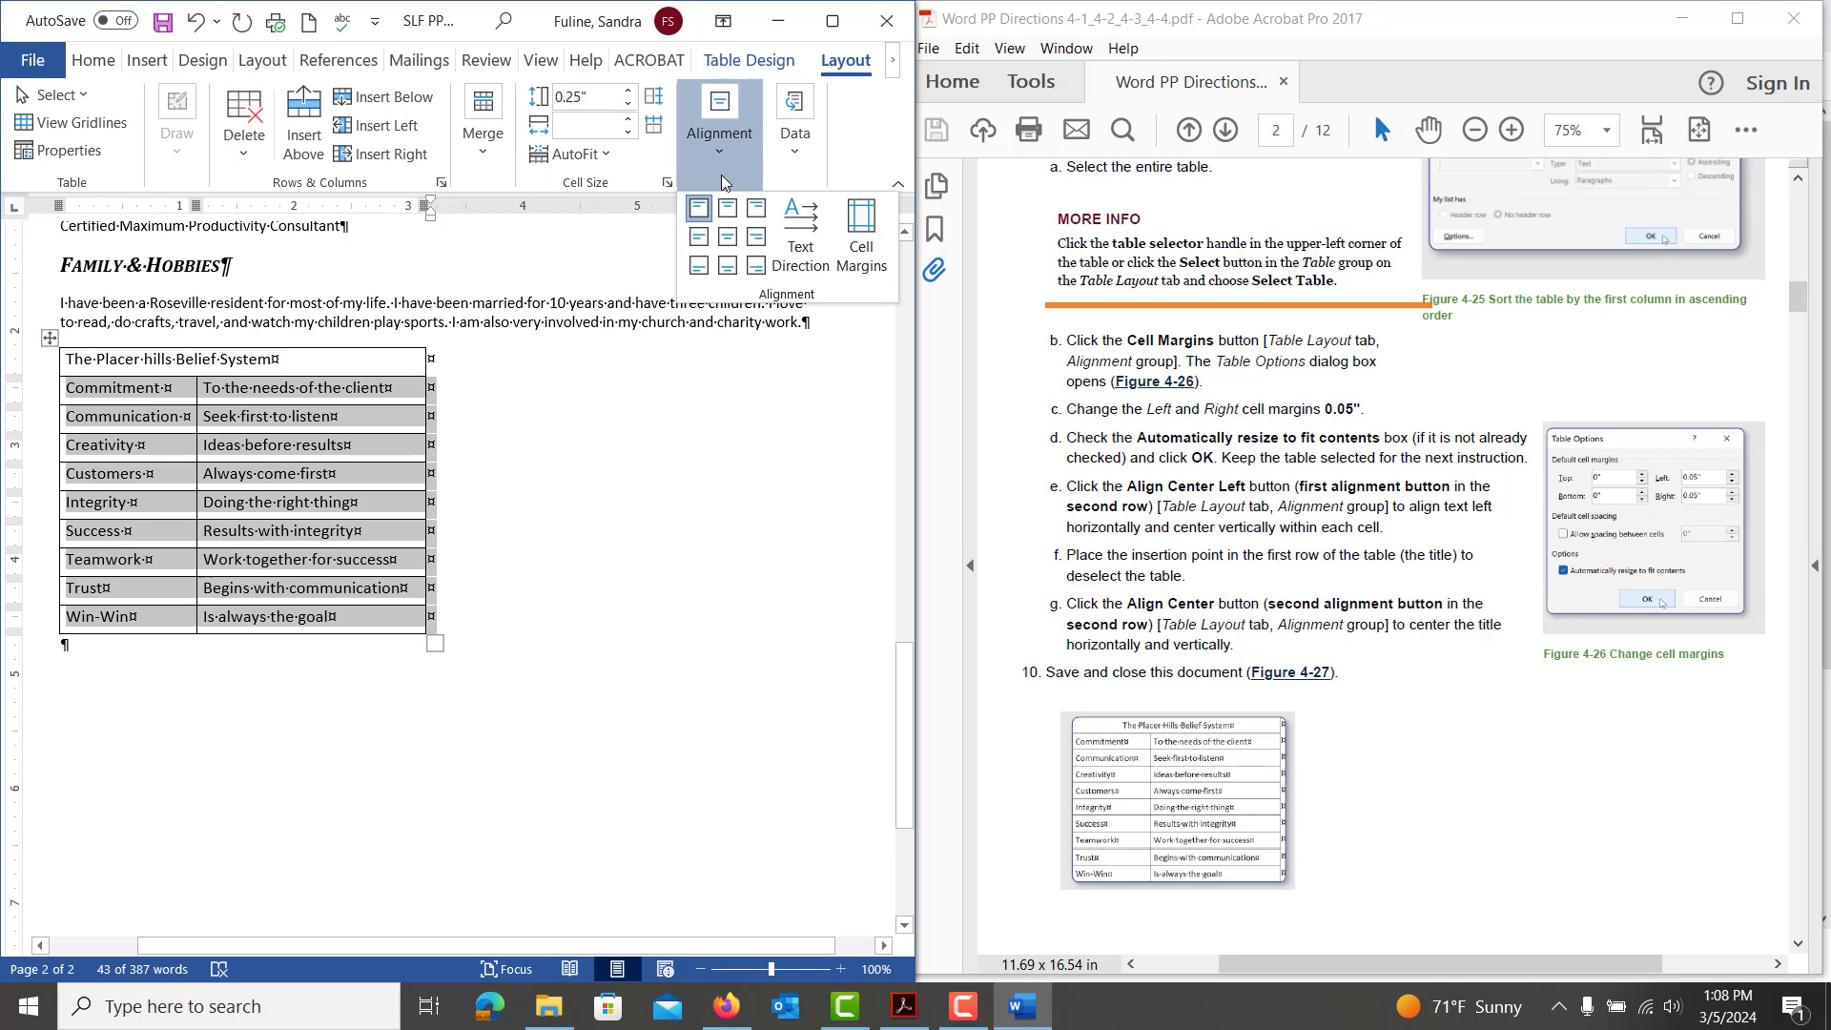
left_click(727, 244)
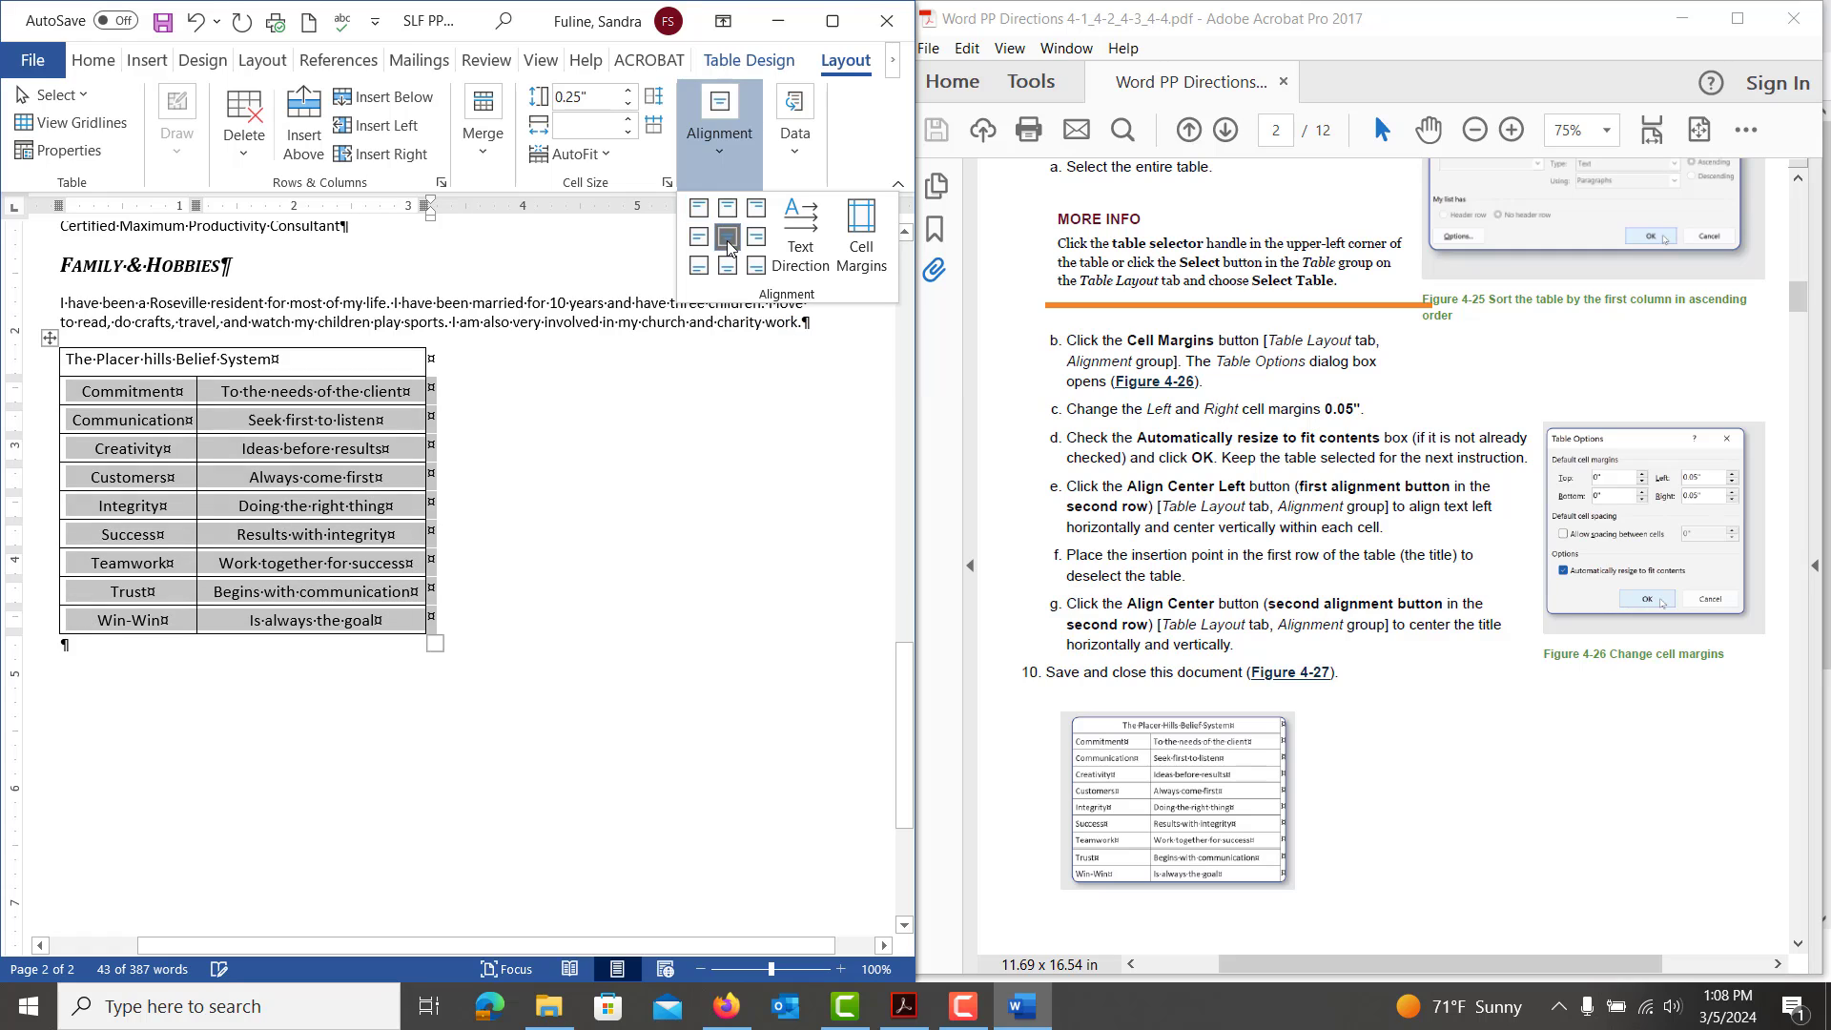
left_click(629, 529)
left_click(629, 529)
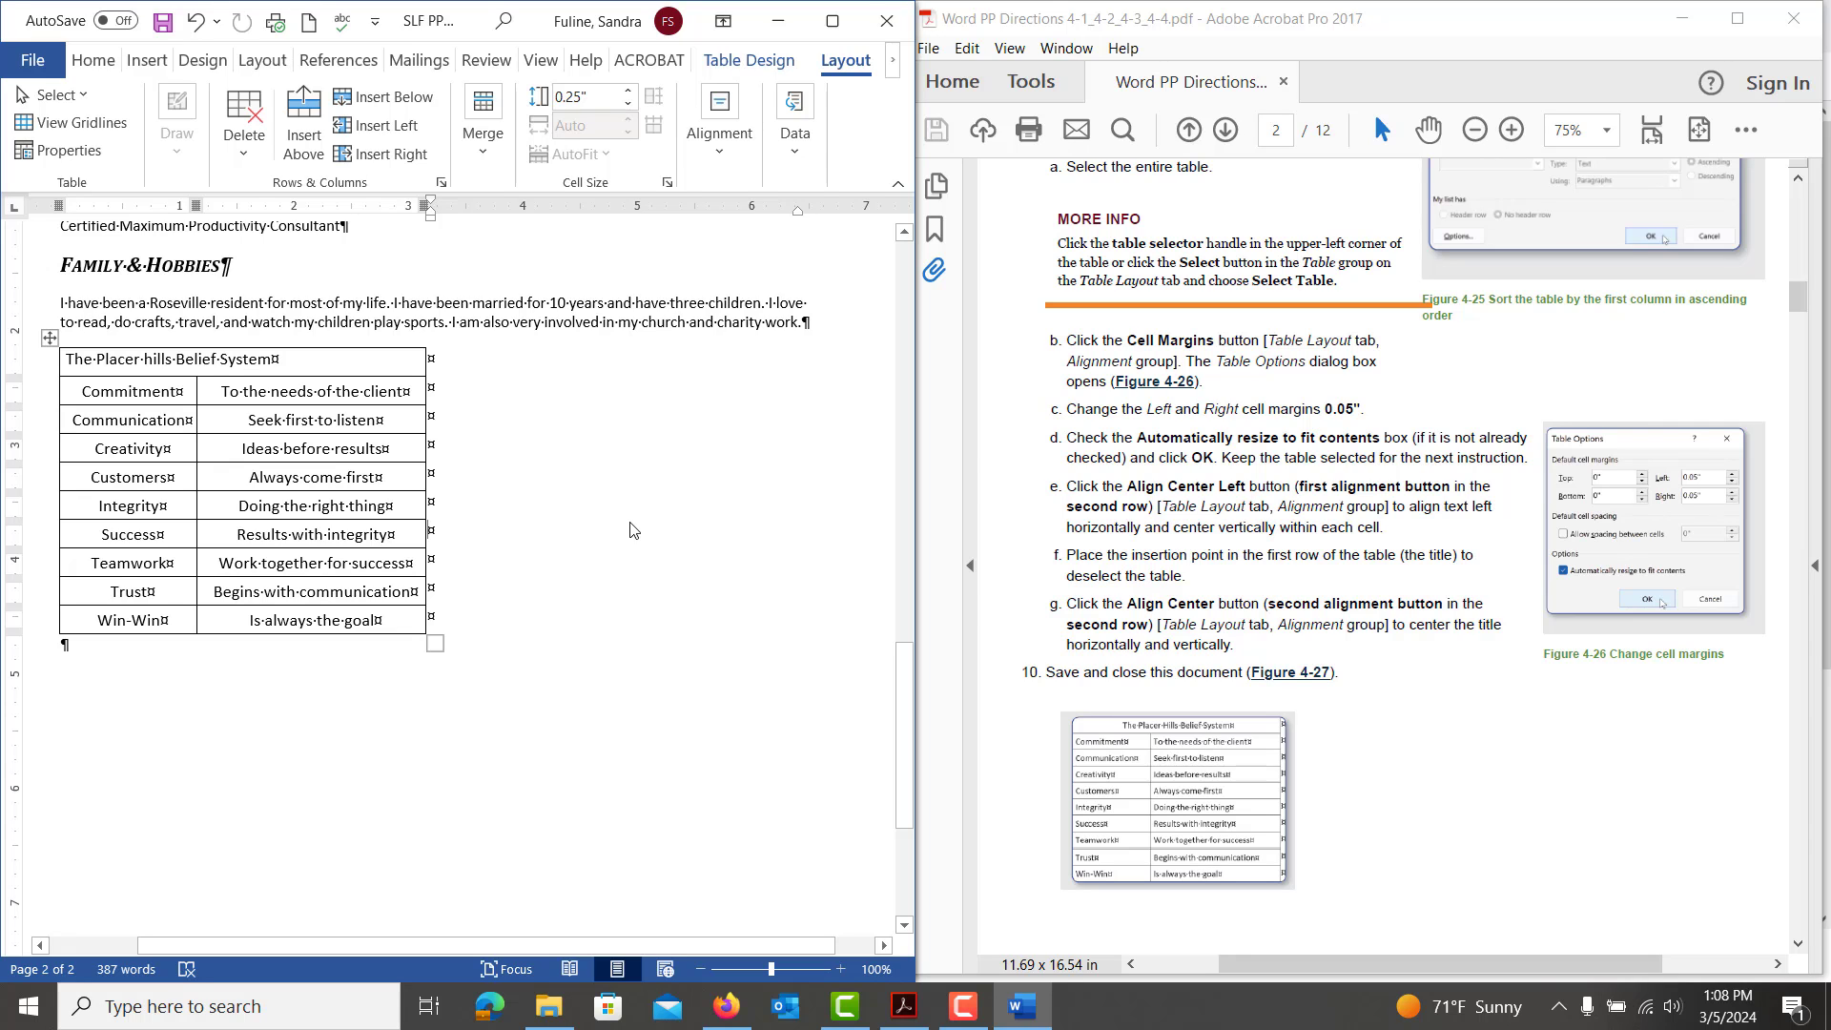
Save the document under the new name SLF PP W4-2 in the Word Chapter 4 folder
key("F12")
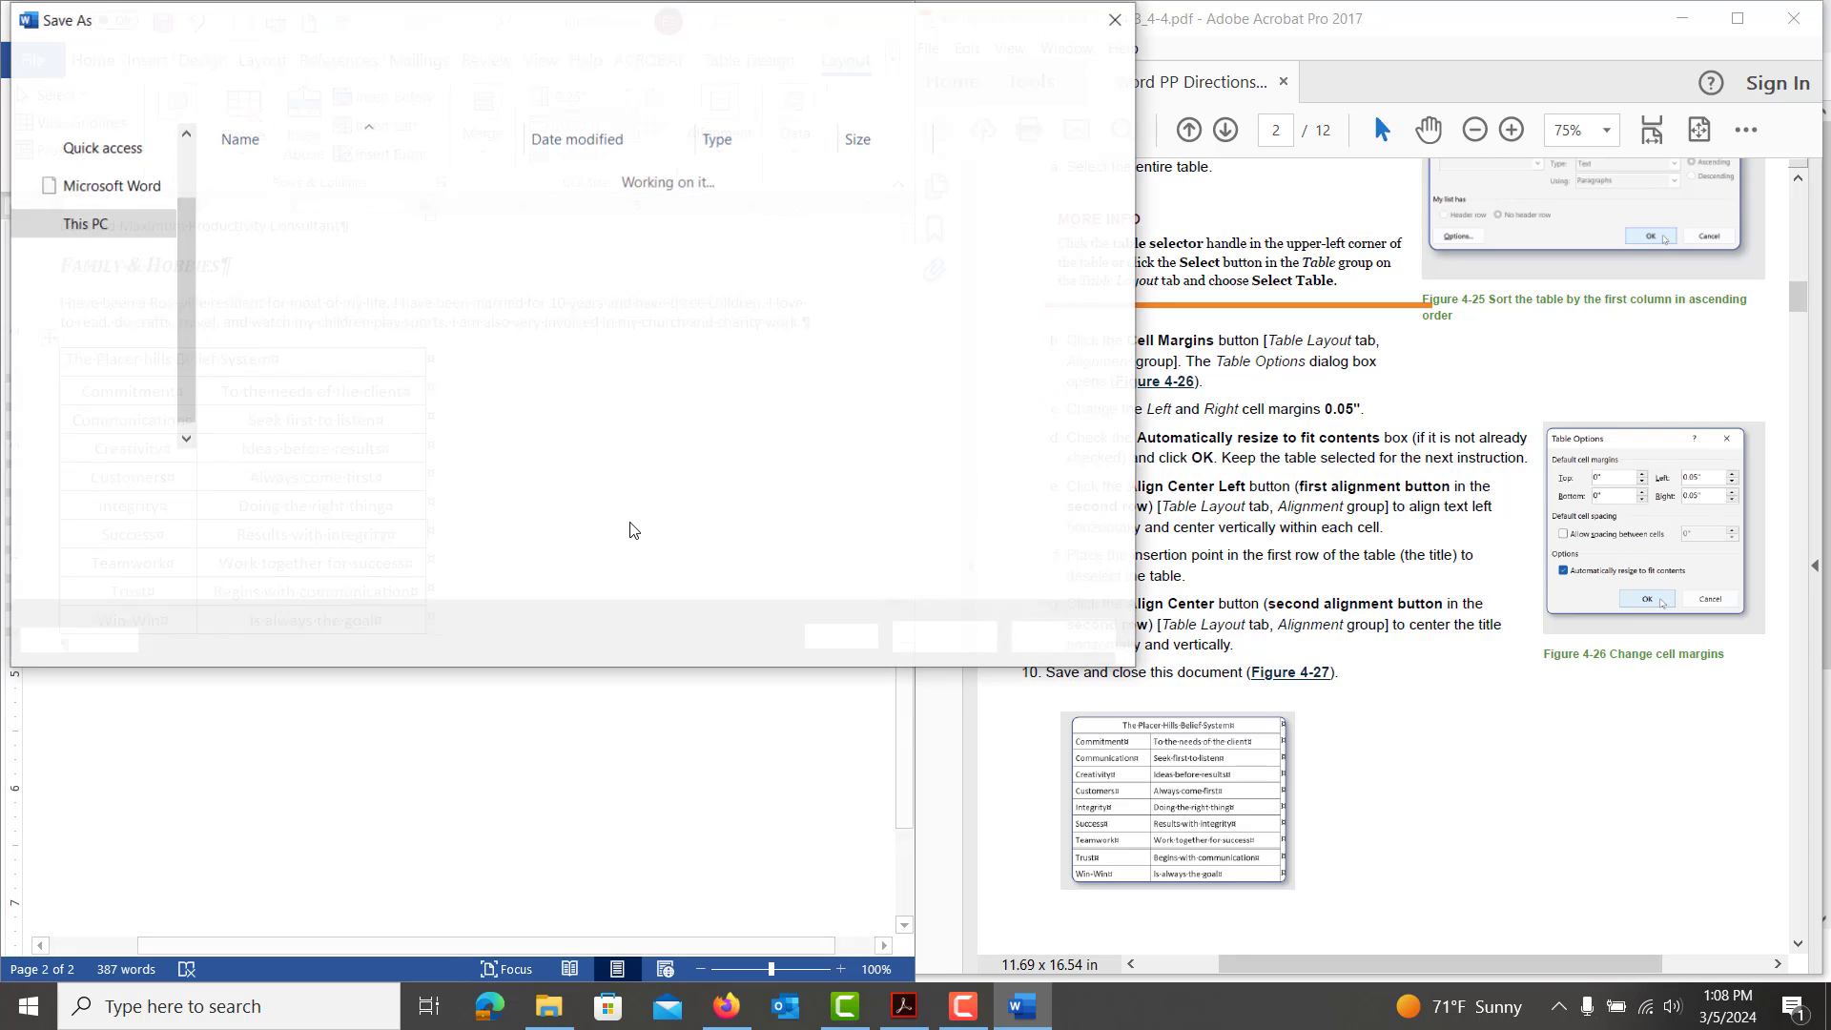
left_click(320, 476)
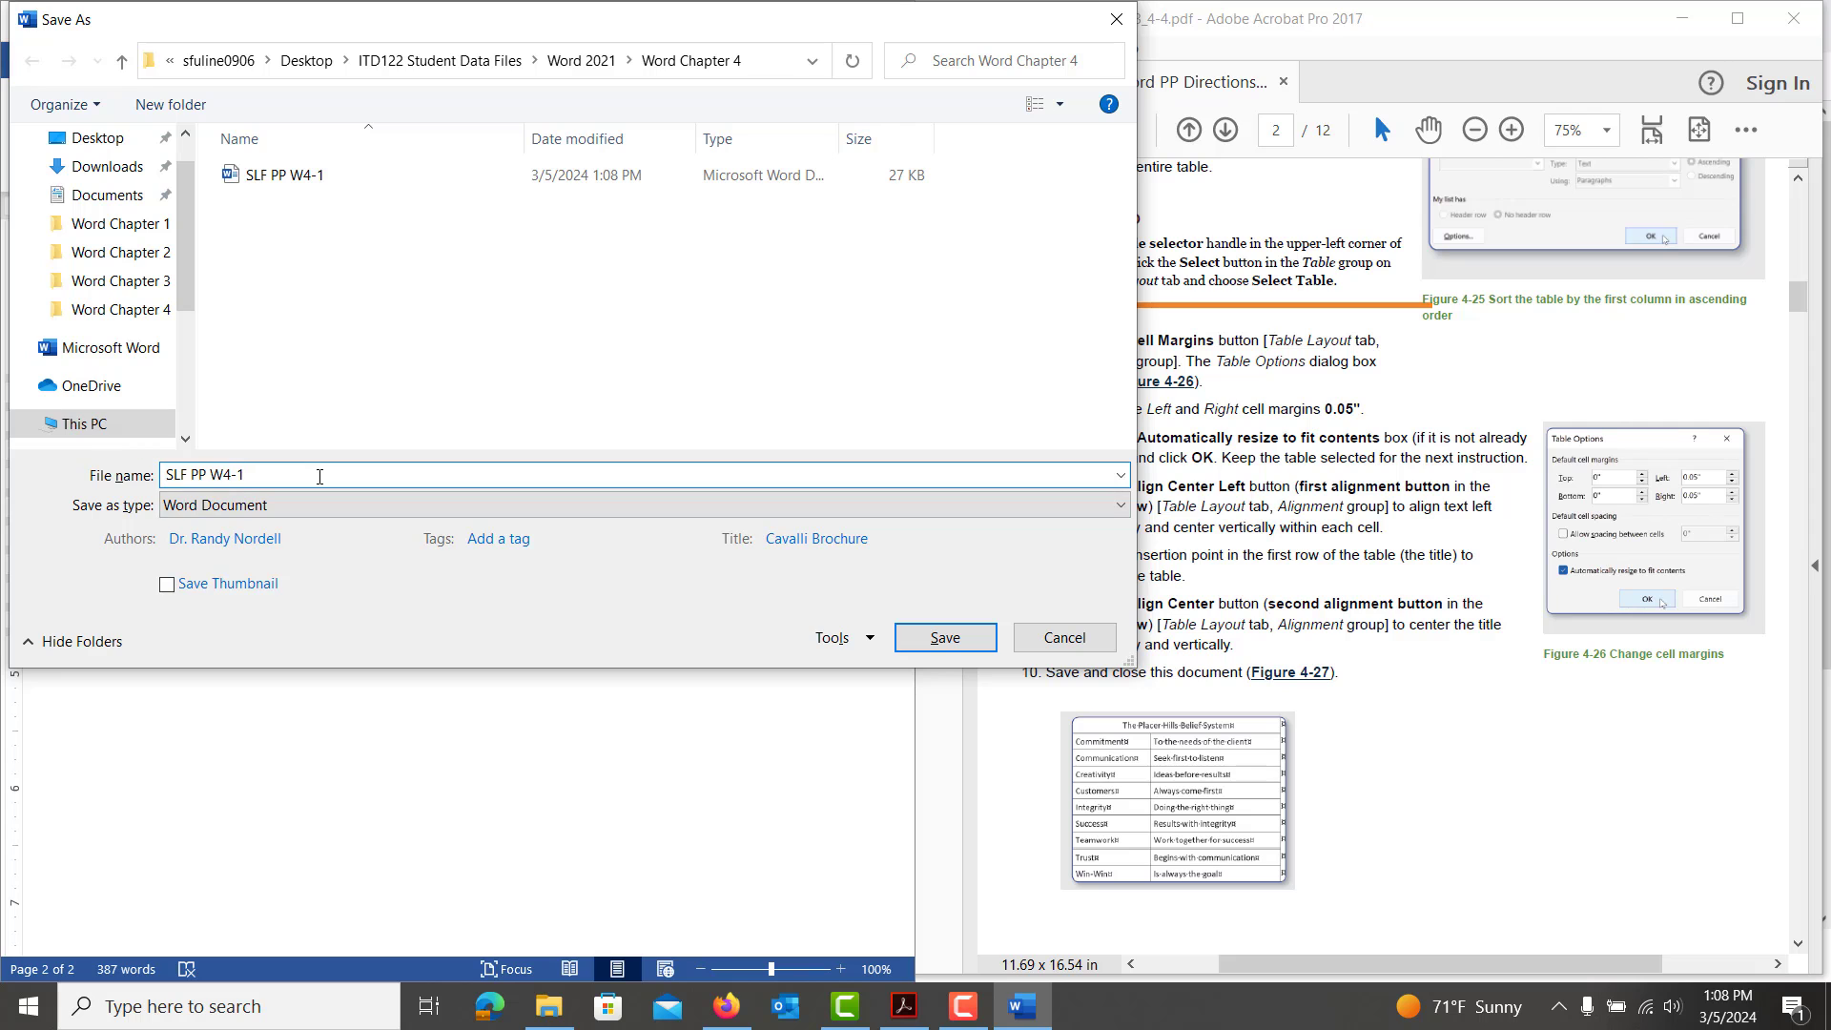
key("BackSpace")
type("2")
key("Return")
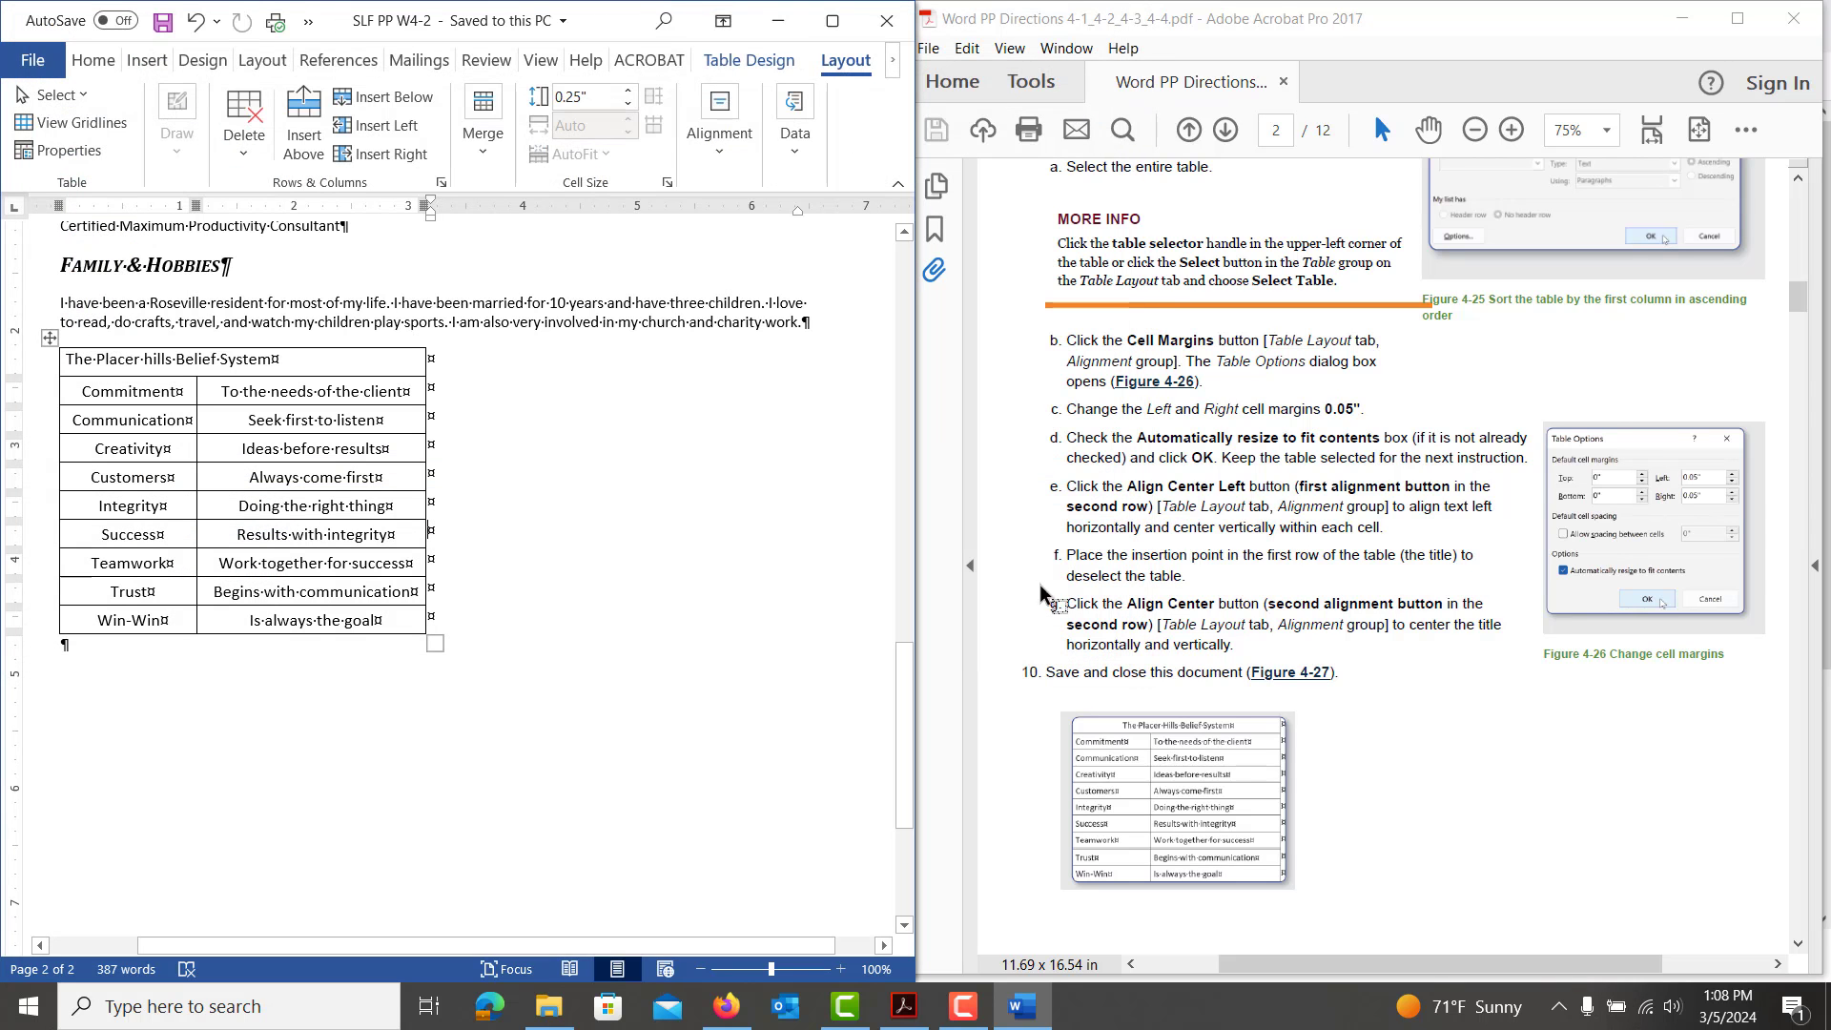
Apply the Grid Table 5 Dark - Accent 3 style to the entire belief system table
scroll(1299, 673, "down", 7)
scroll(1299, 674, "down", 8)
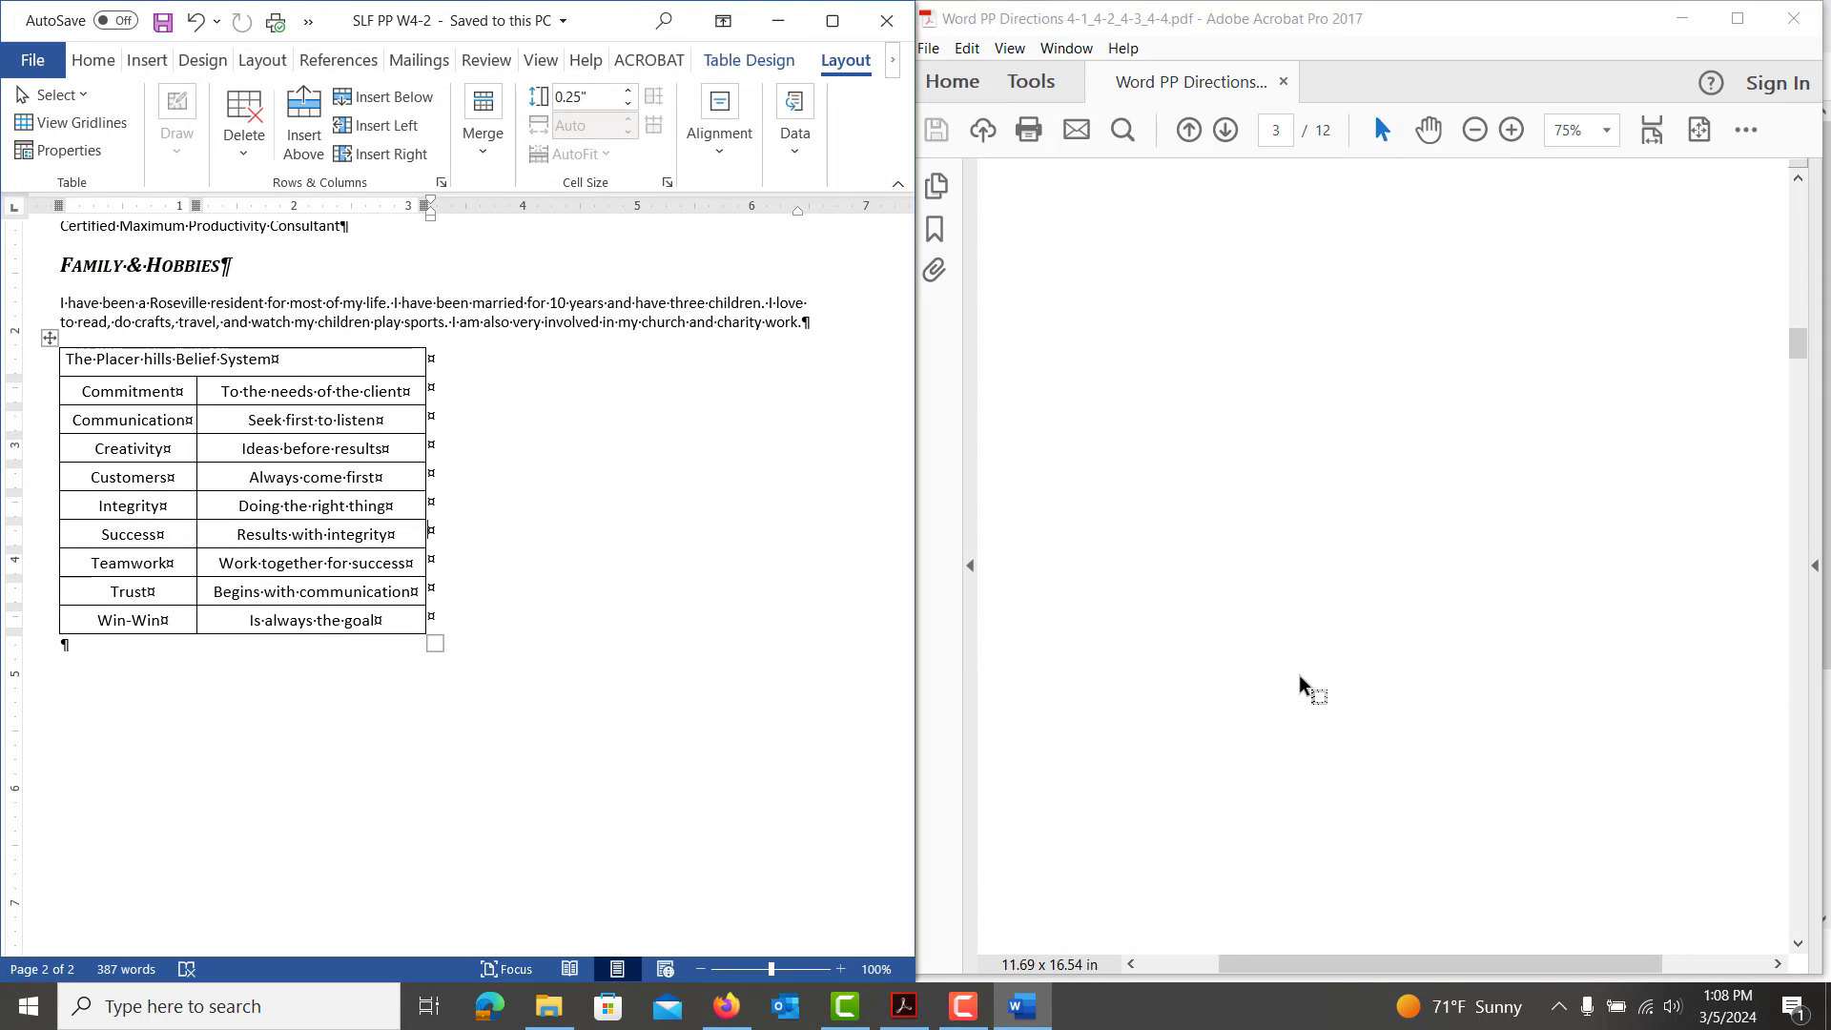
scroll(1302, 678, "down", 3)
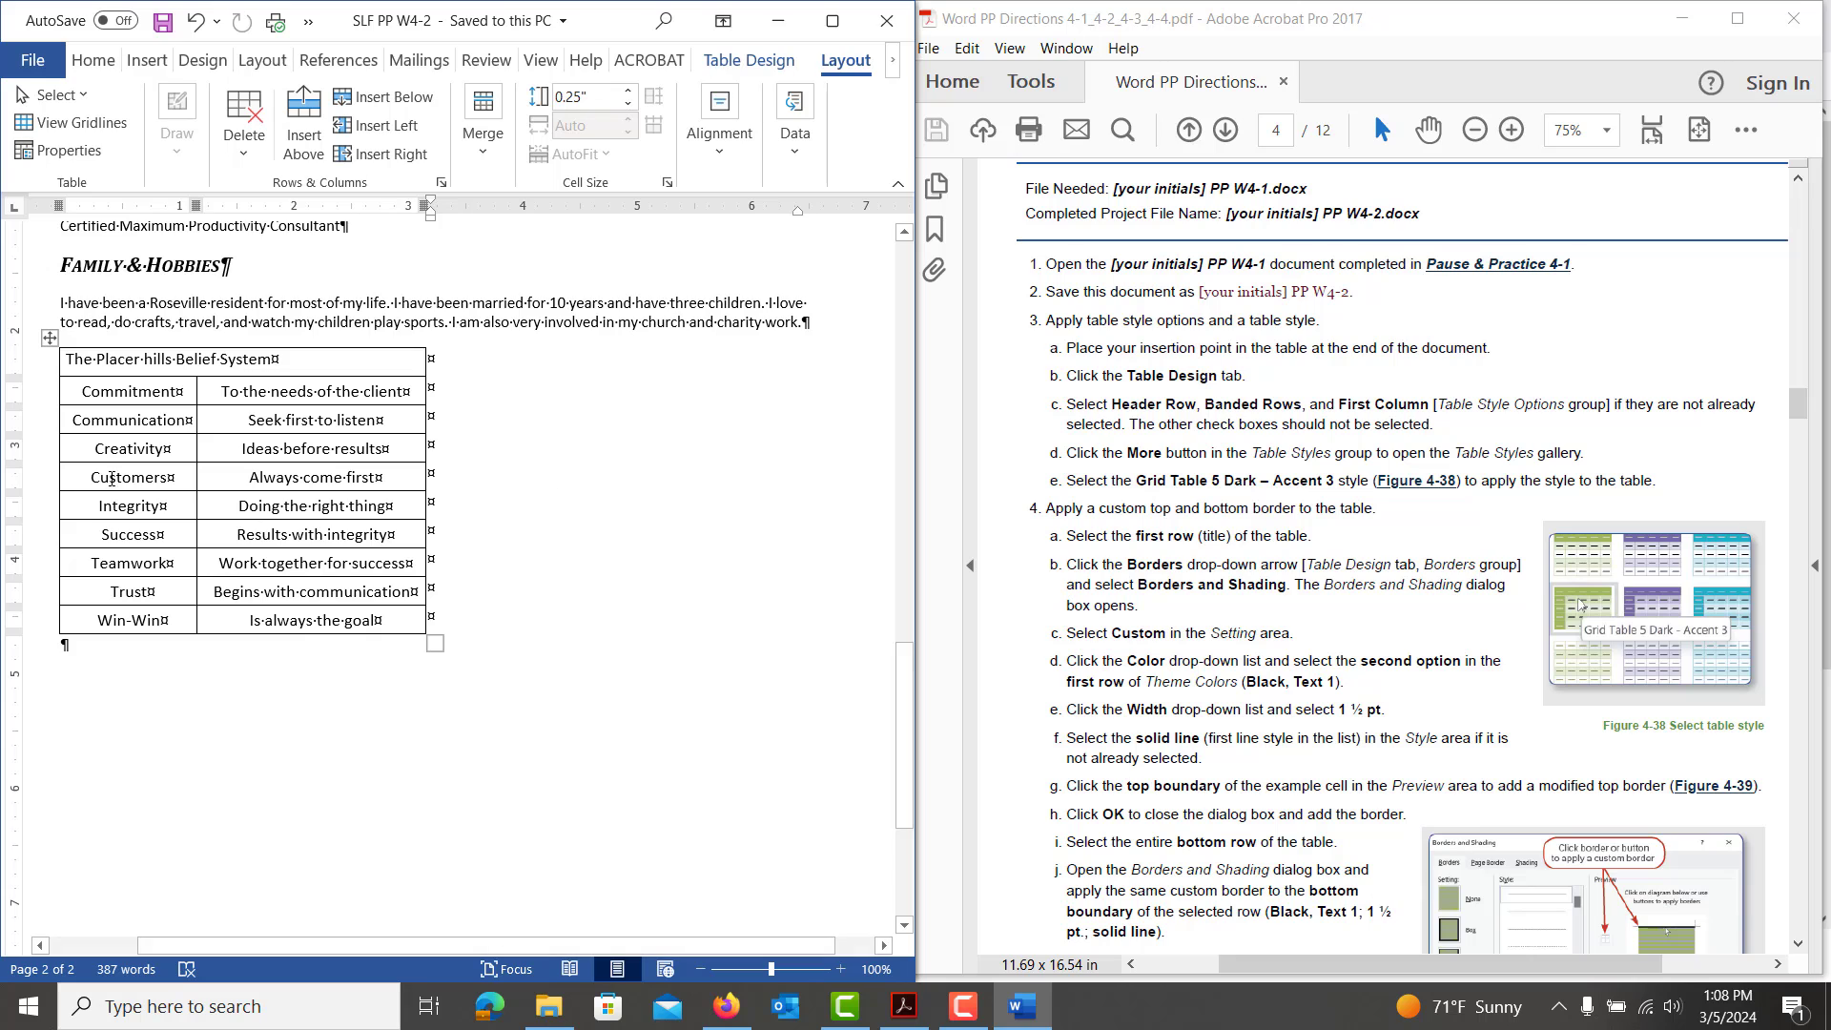
left_click(49, 337)
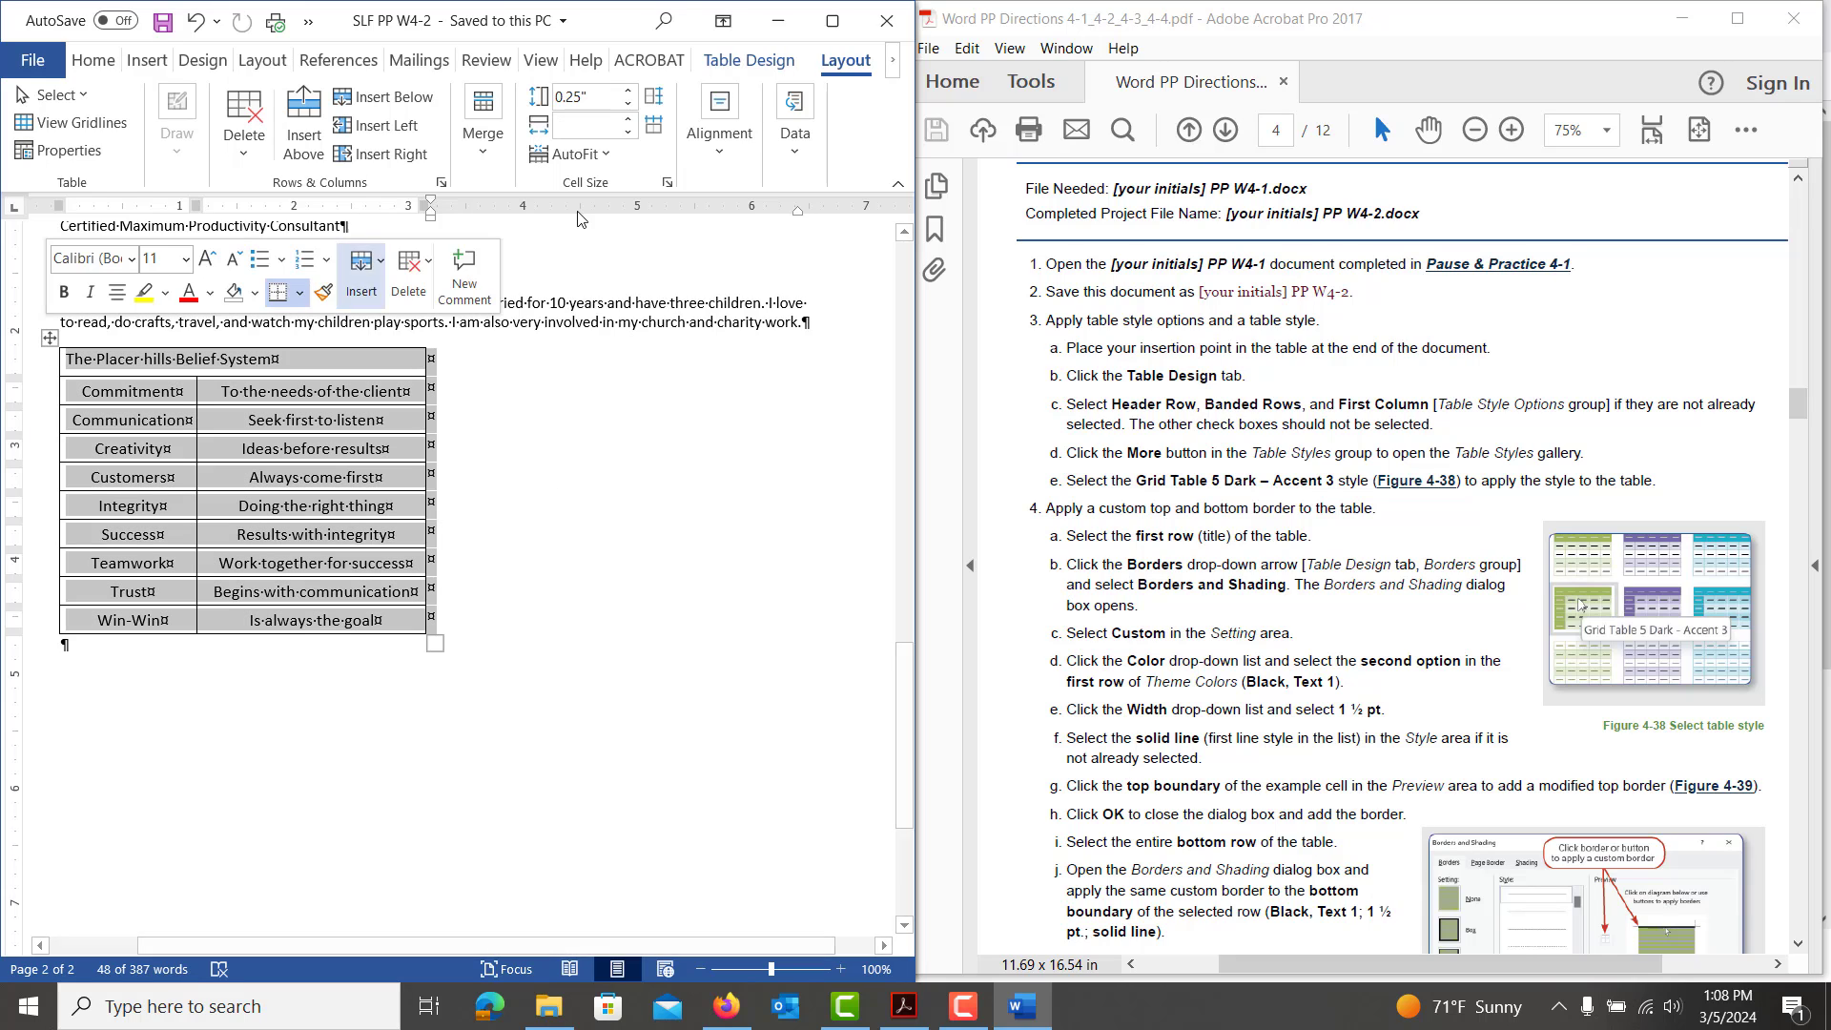
left_click(749, 60)
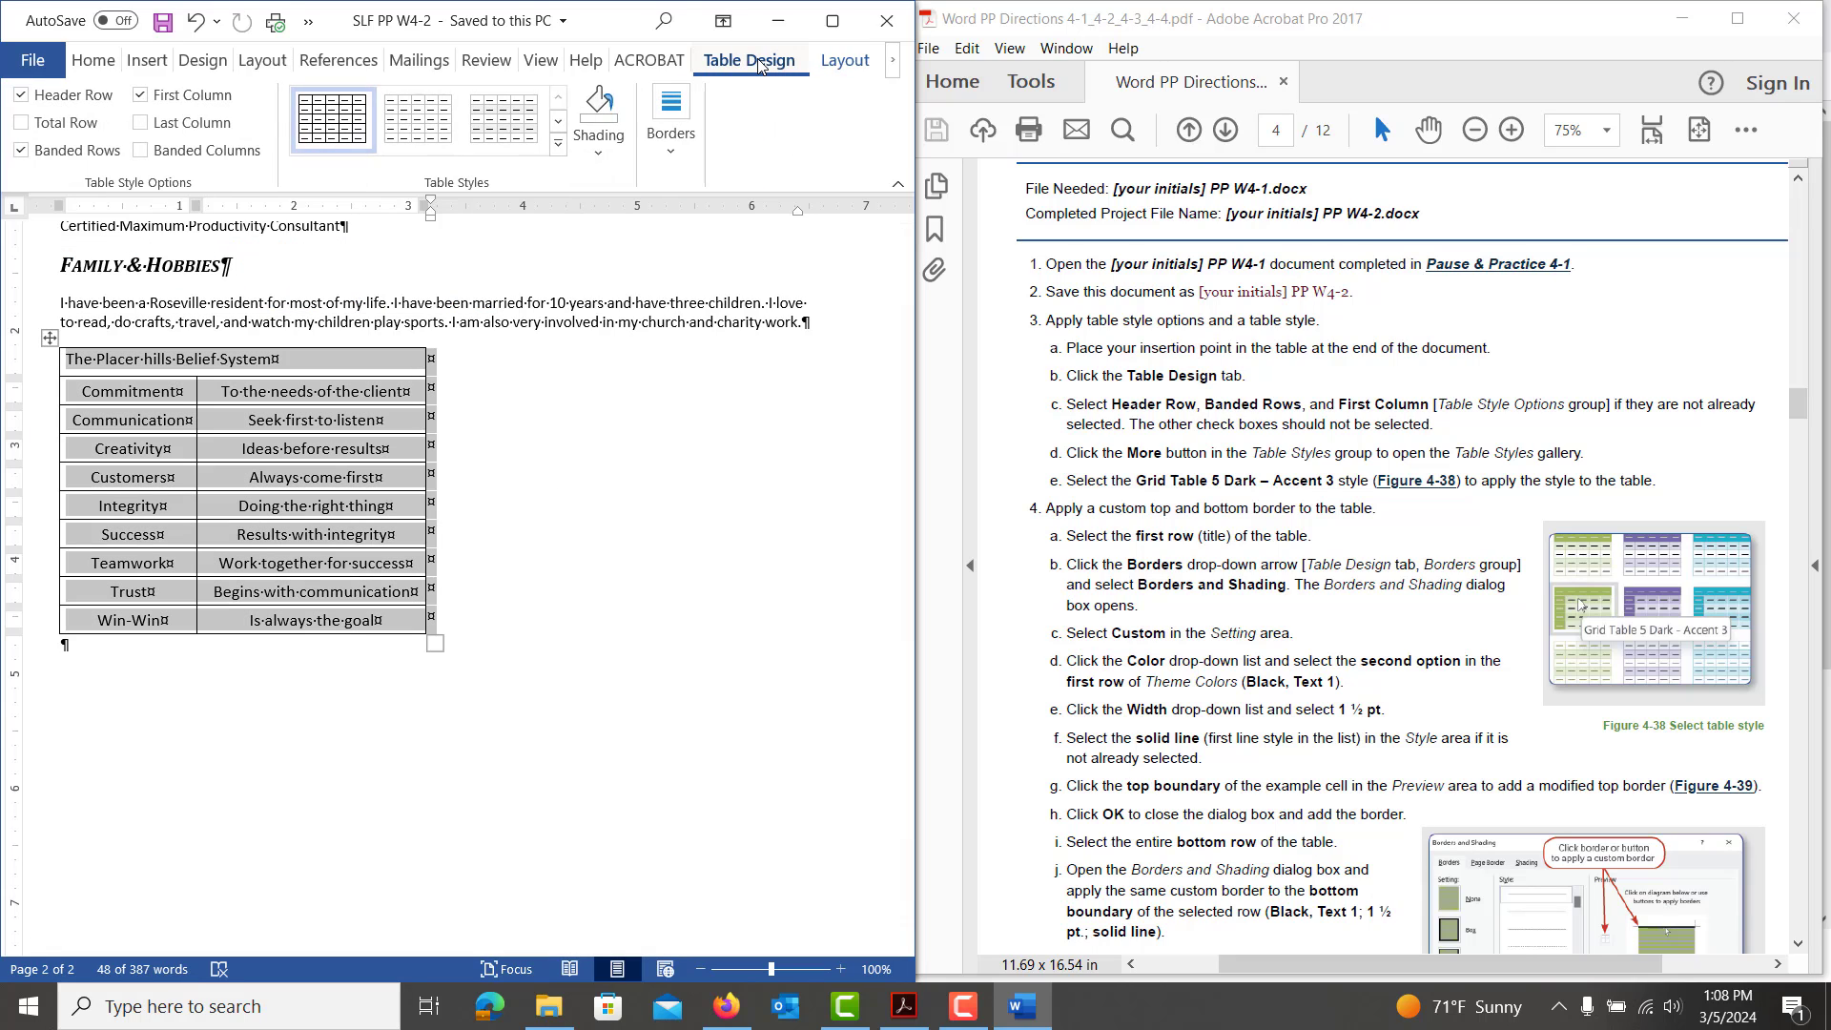
left_click(562, 144)
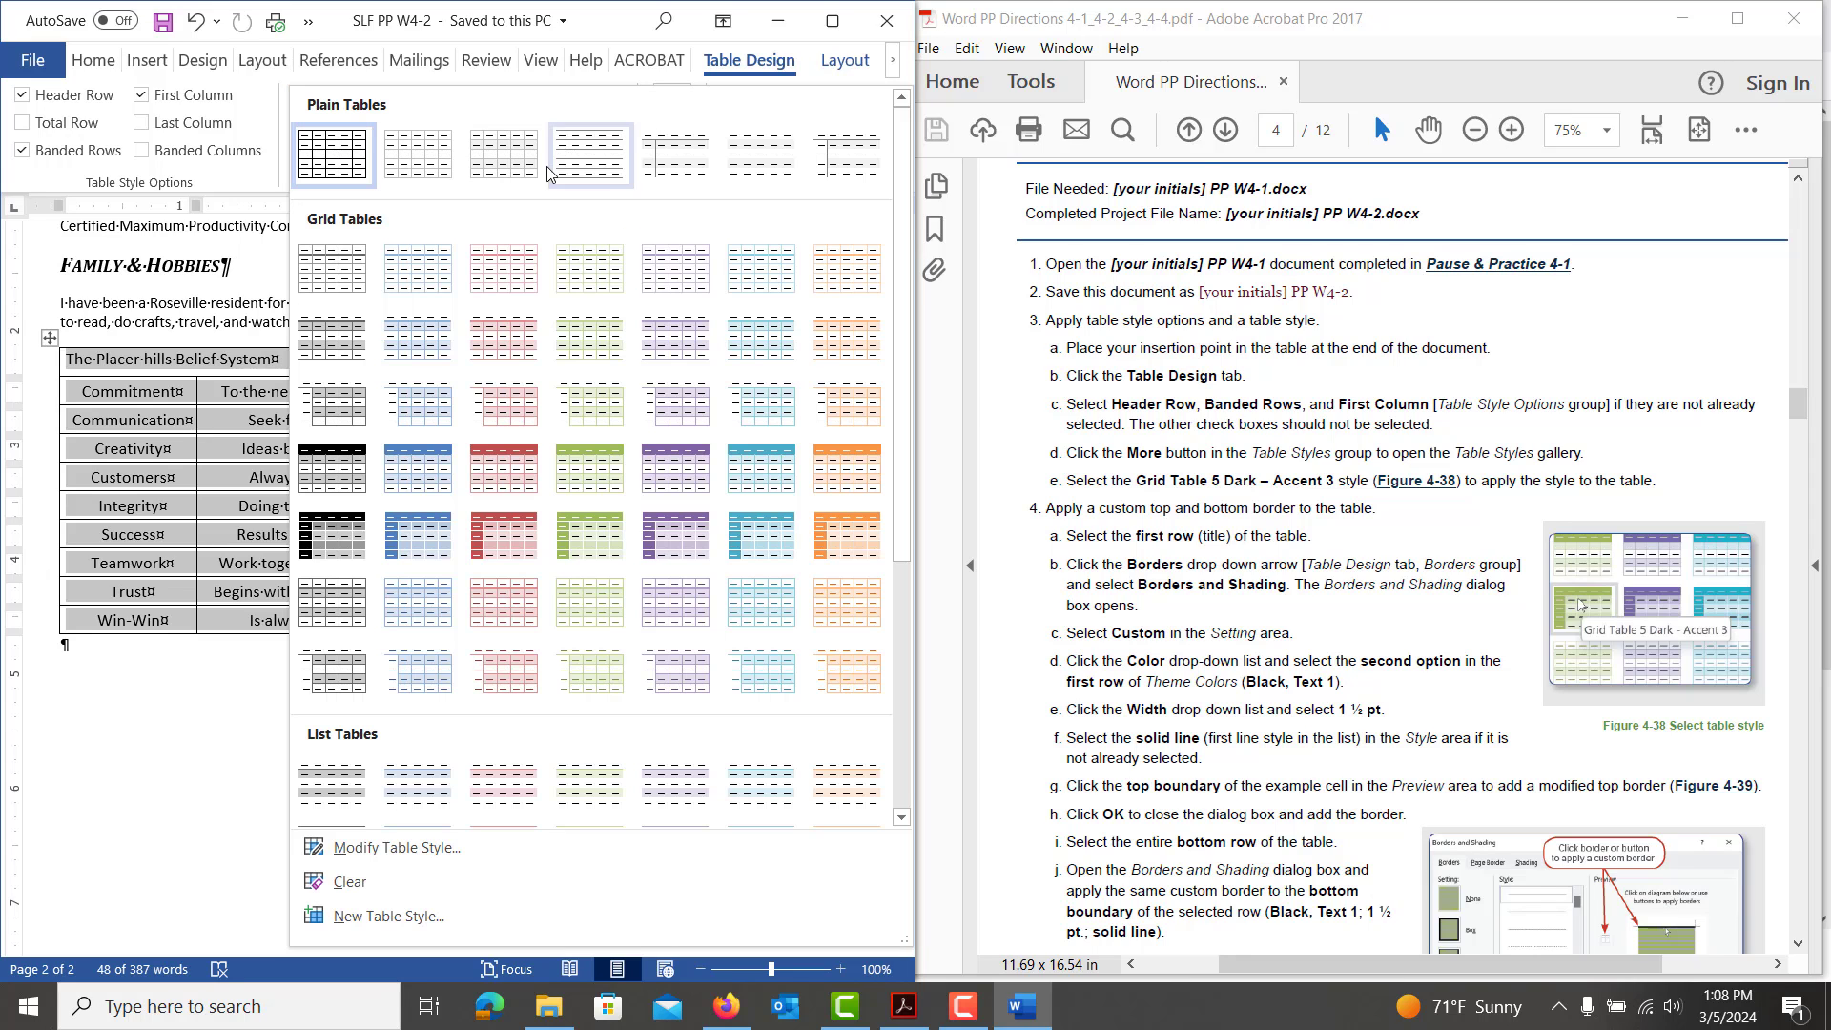
left_click(599, 540)
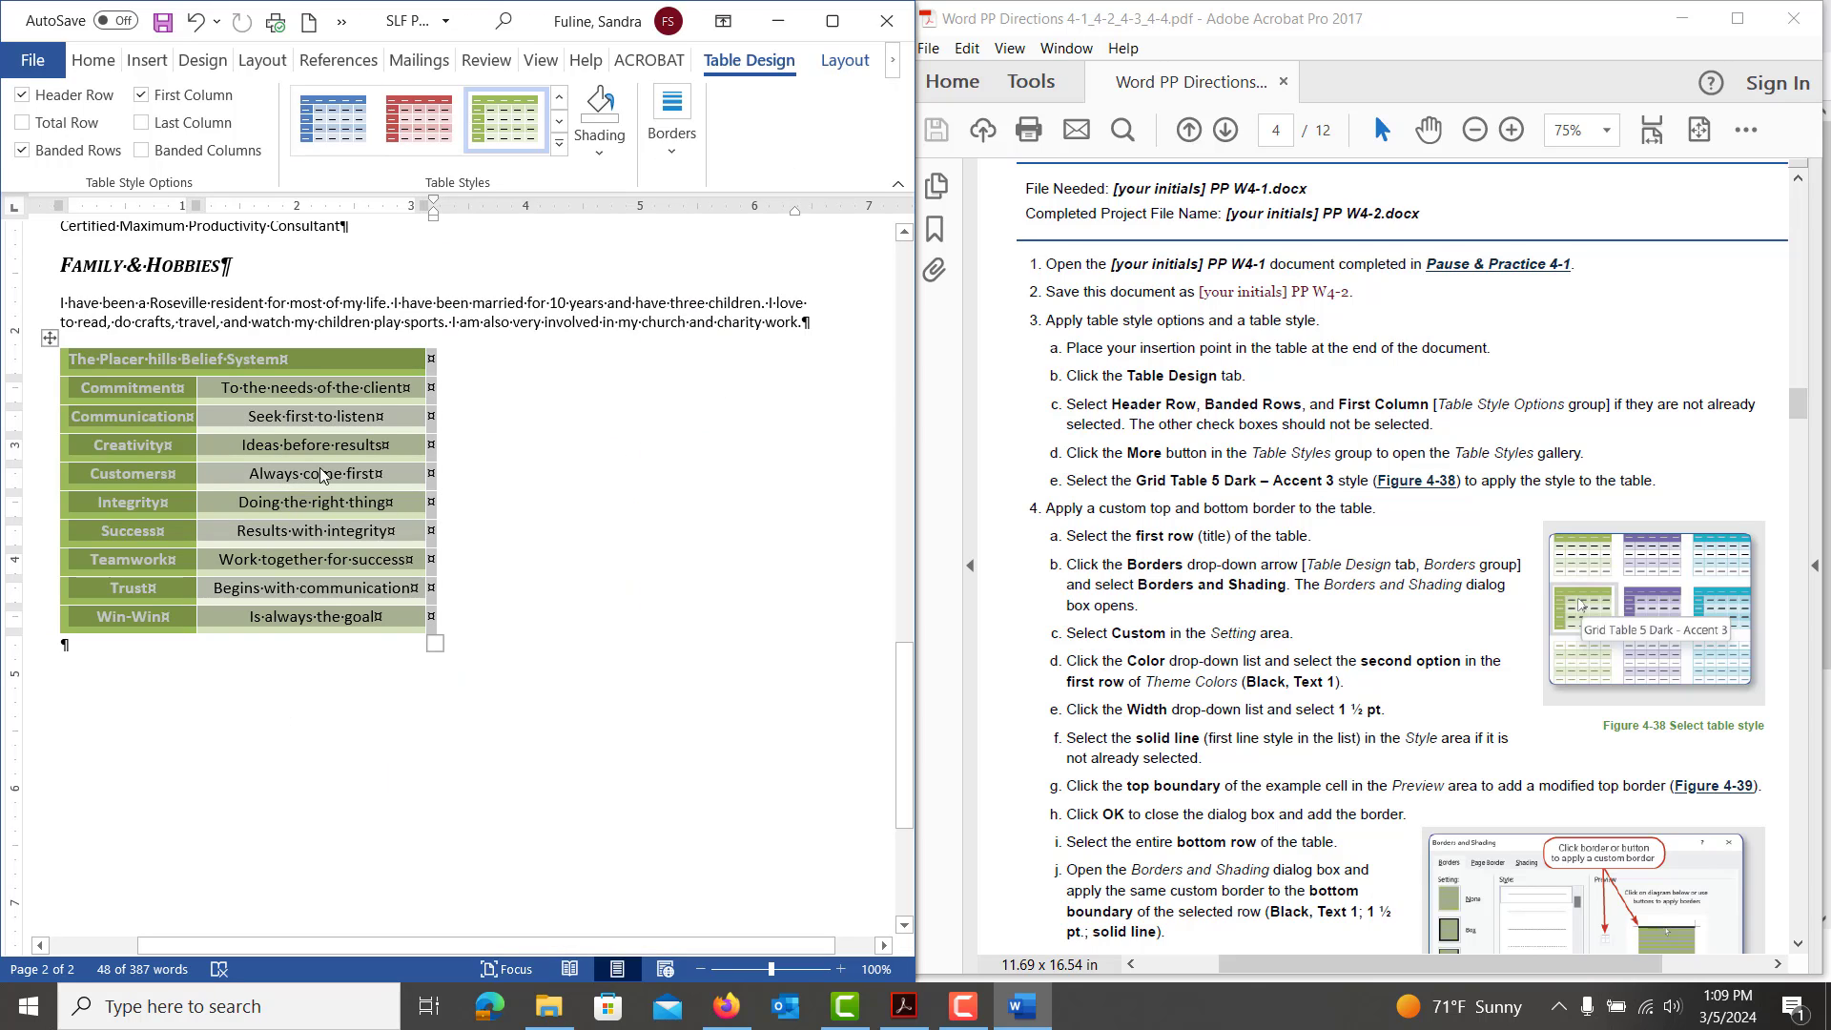
Center the title text horizontally in the table's merged first row
left_click(277, 362)
left_click_drag(278, 363, 78, 359)
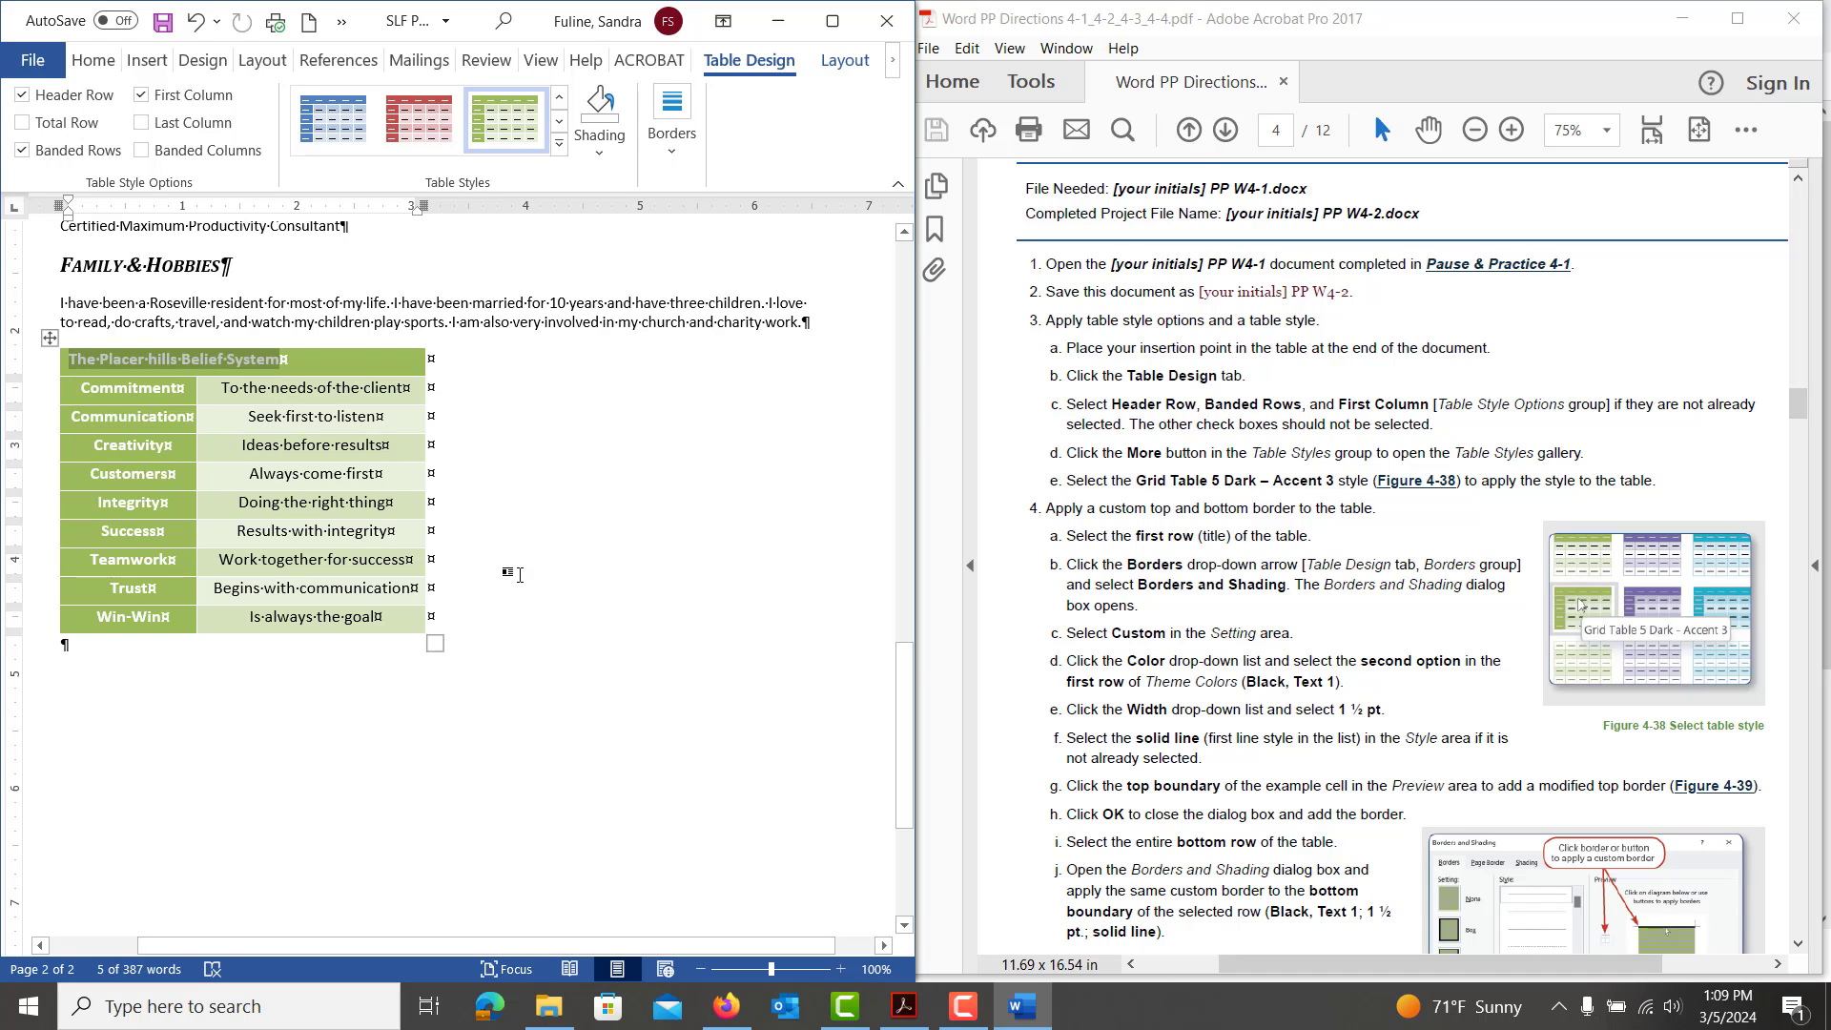
scroll(1137, 703, "down", 1)
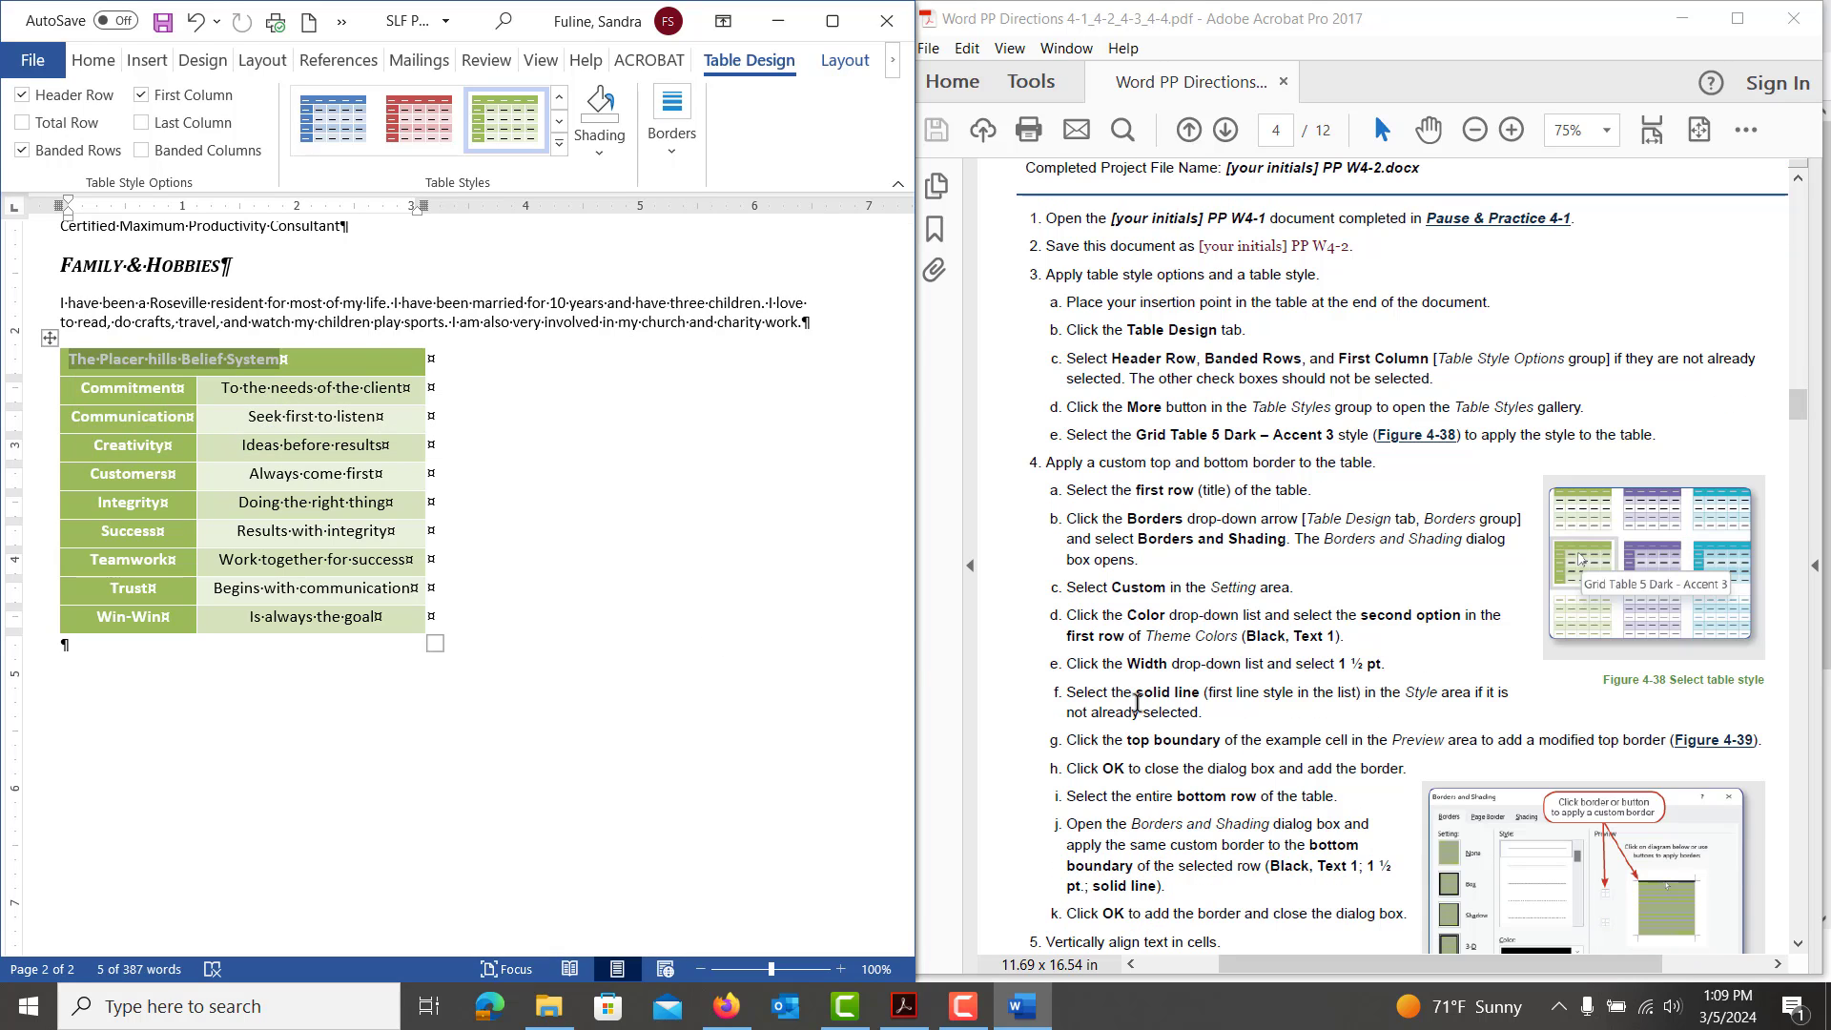
scroll(1137, 703, "down", 1)
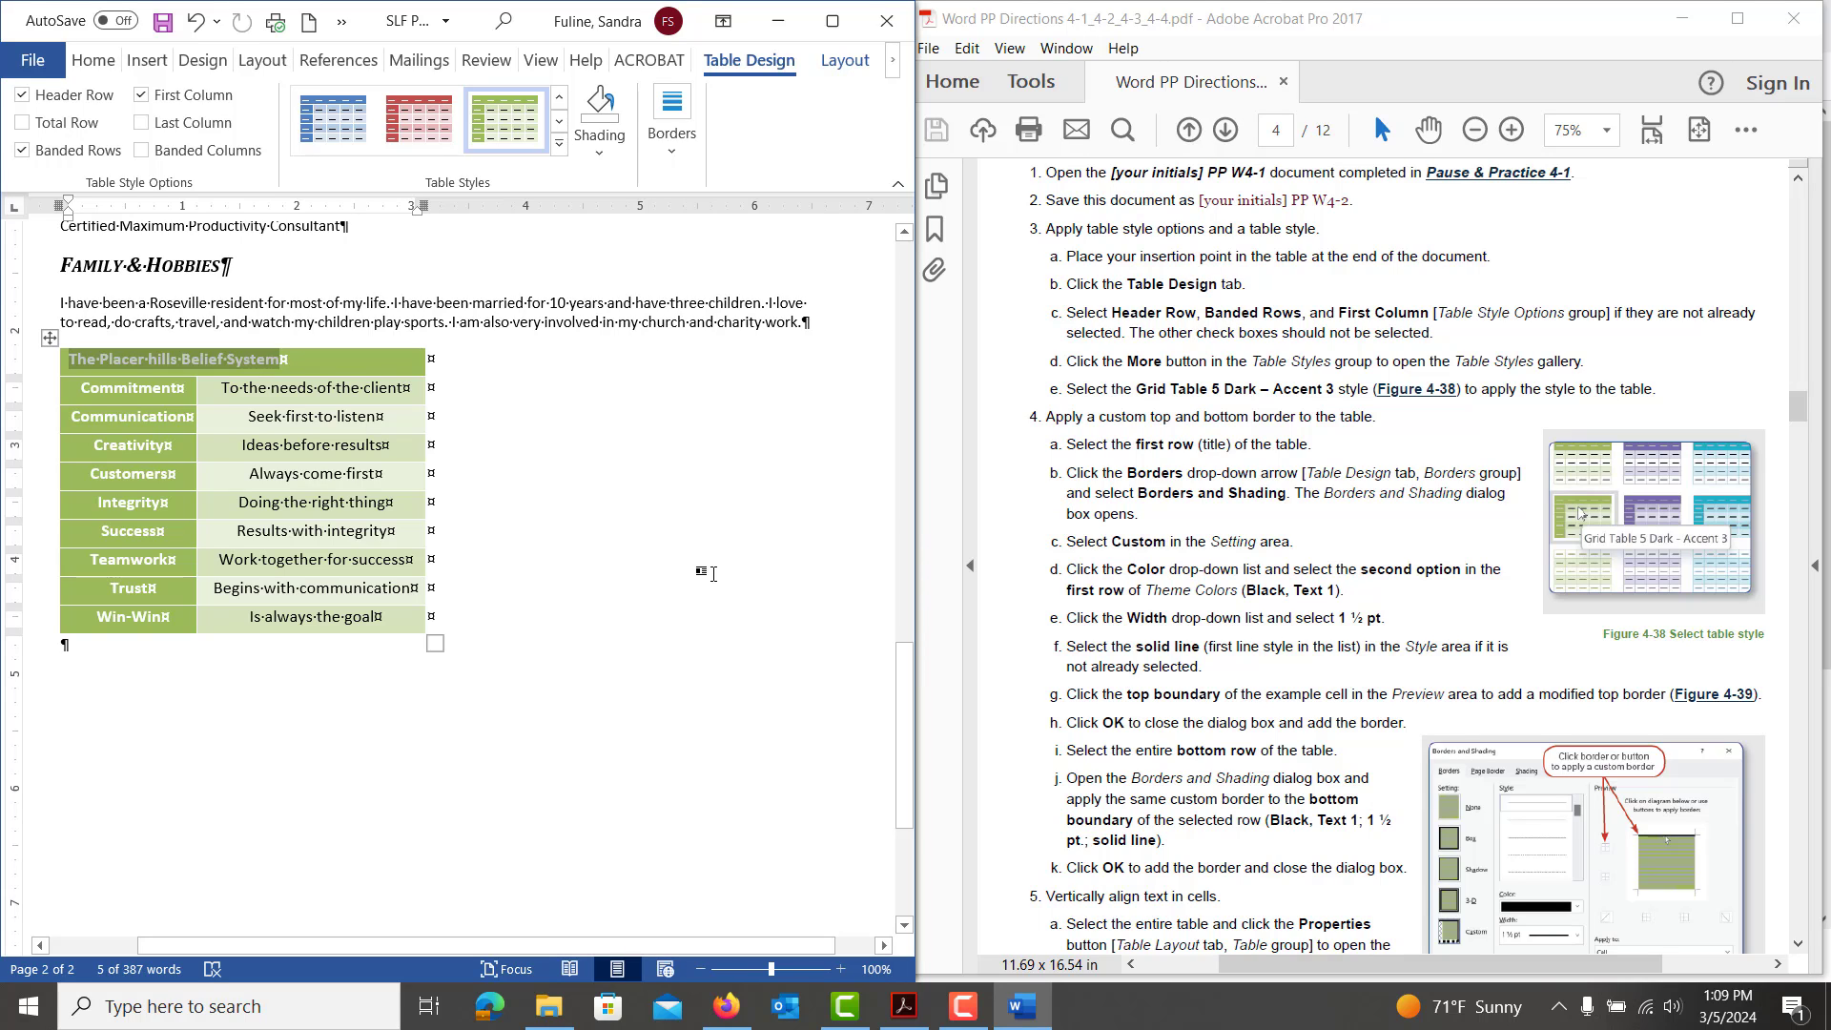
key("ctrl+e")
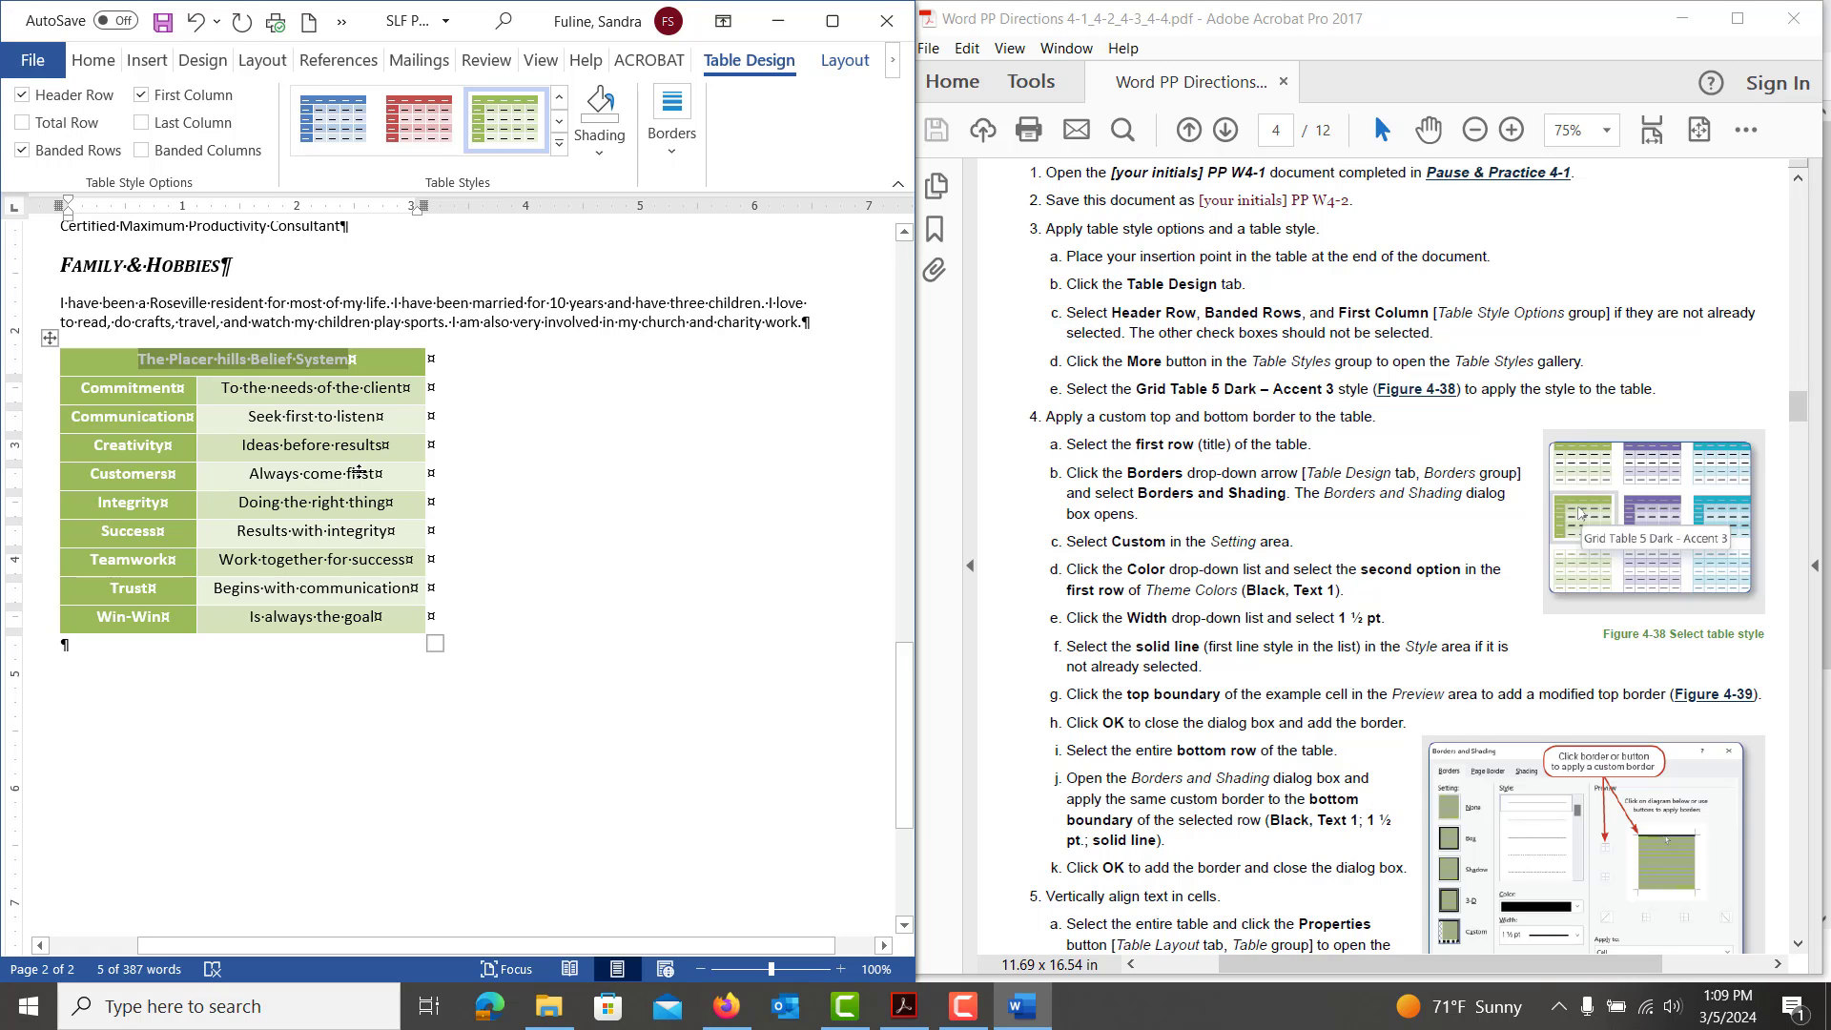
Capitalize "hills" in the table title so it reads "The Placer Hills Belief System"
left_click(226, 359)
double_click(226, 358)
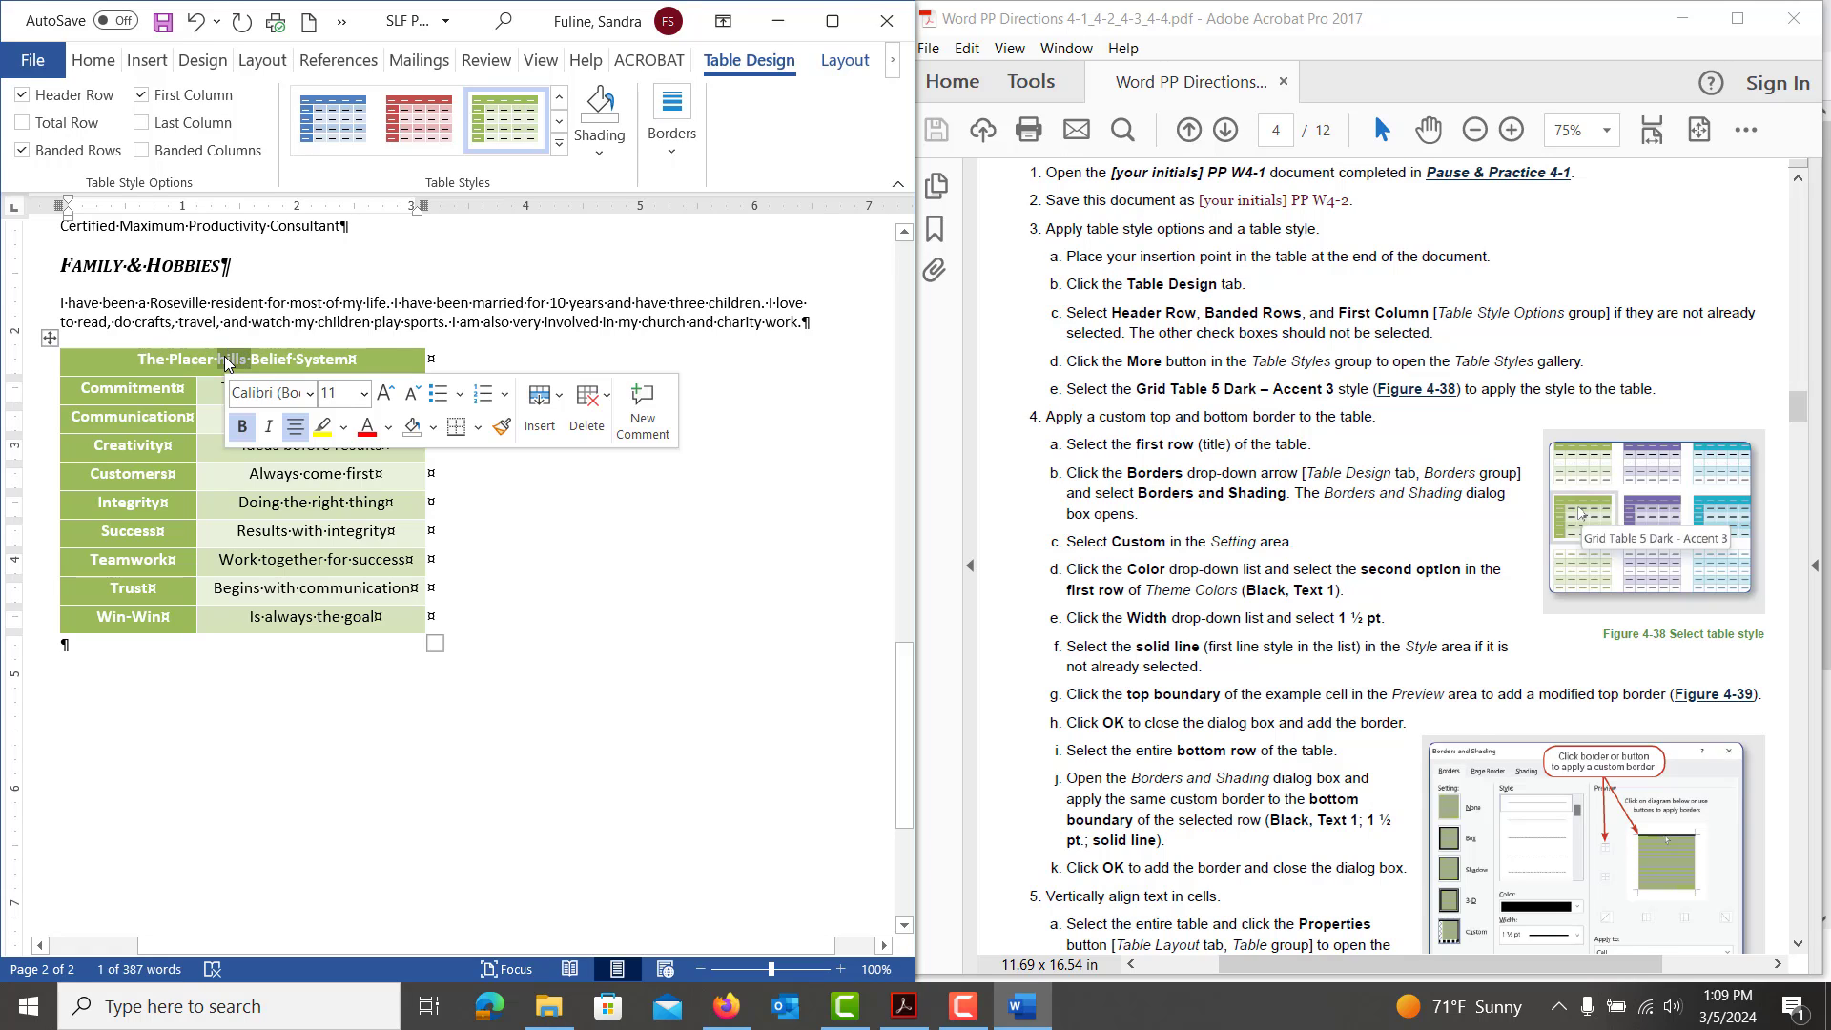
left_click(226, 359)
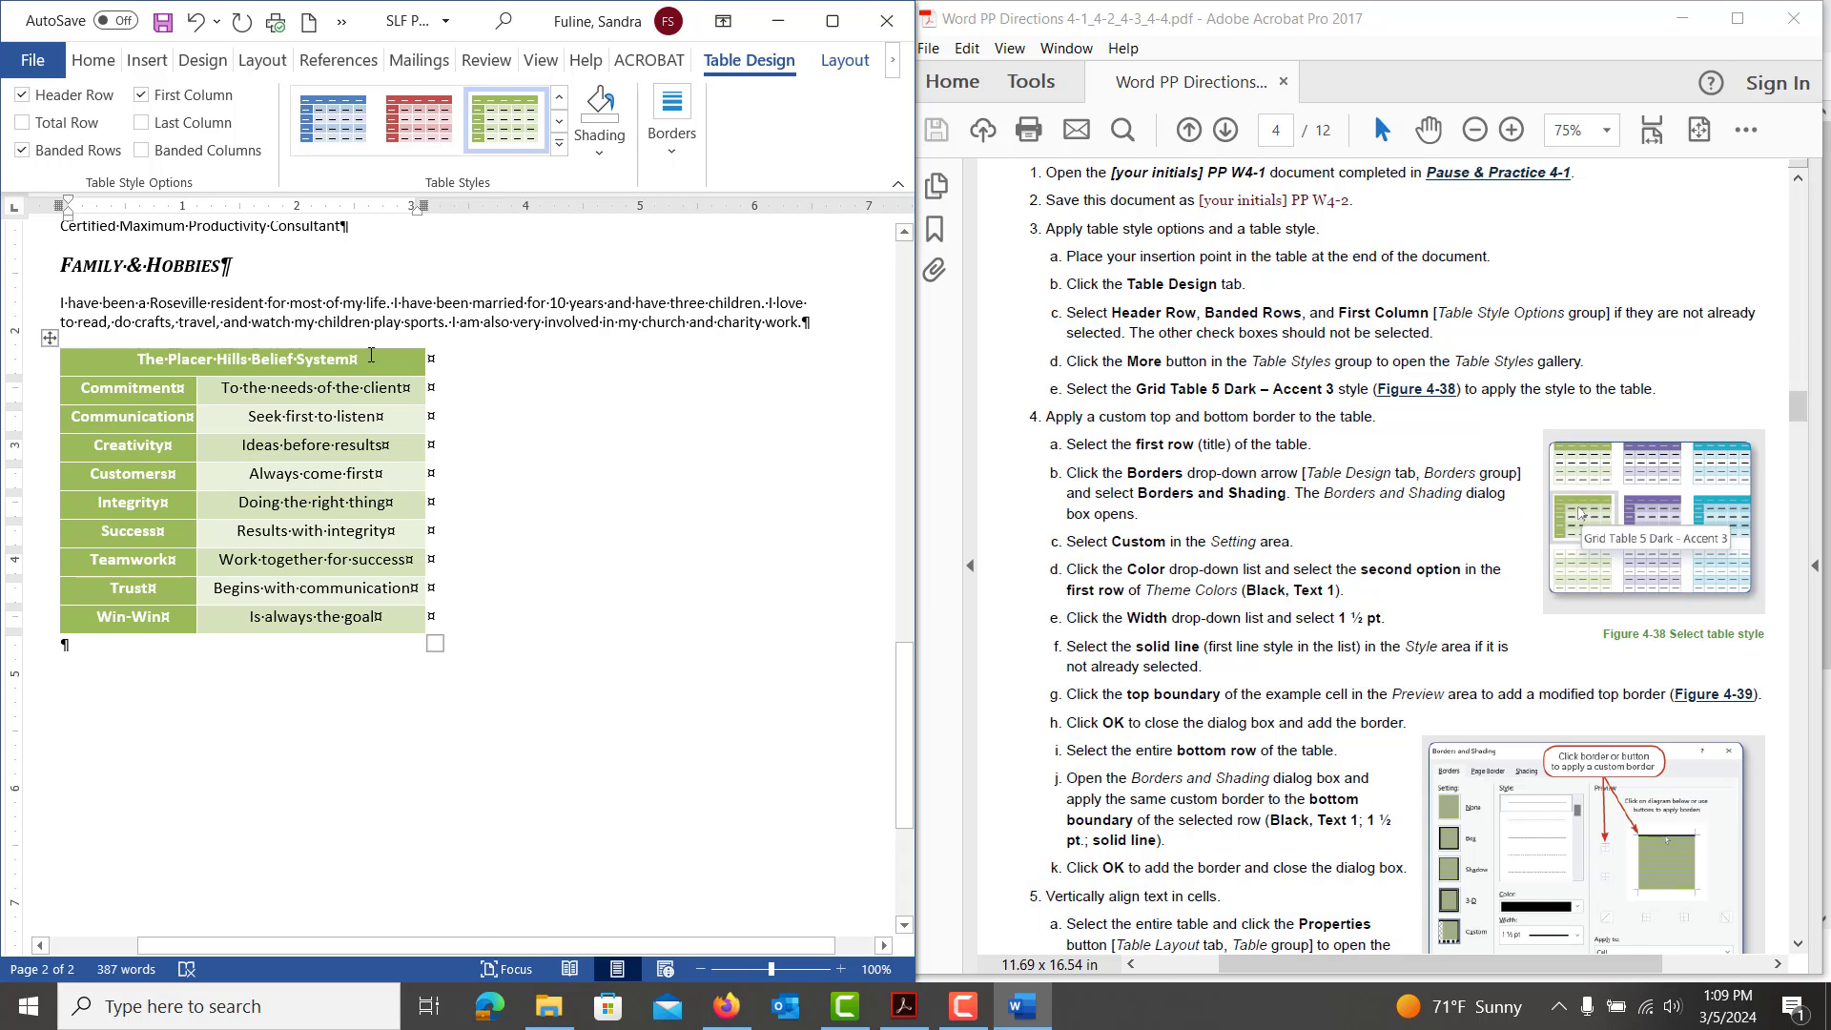
Apply custom solid borders in Black, Text 1 at 1 ½ pt to the upper and lower edges of the table's title row
left_click_drag(371, 354, 138, 359)
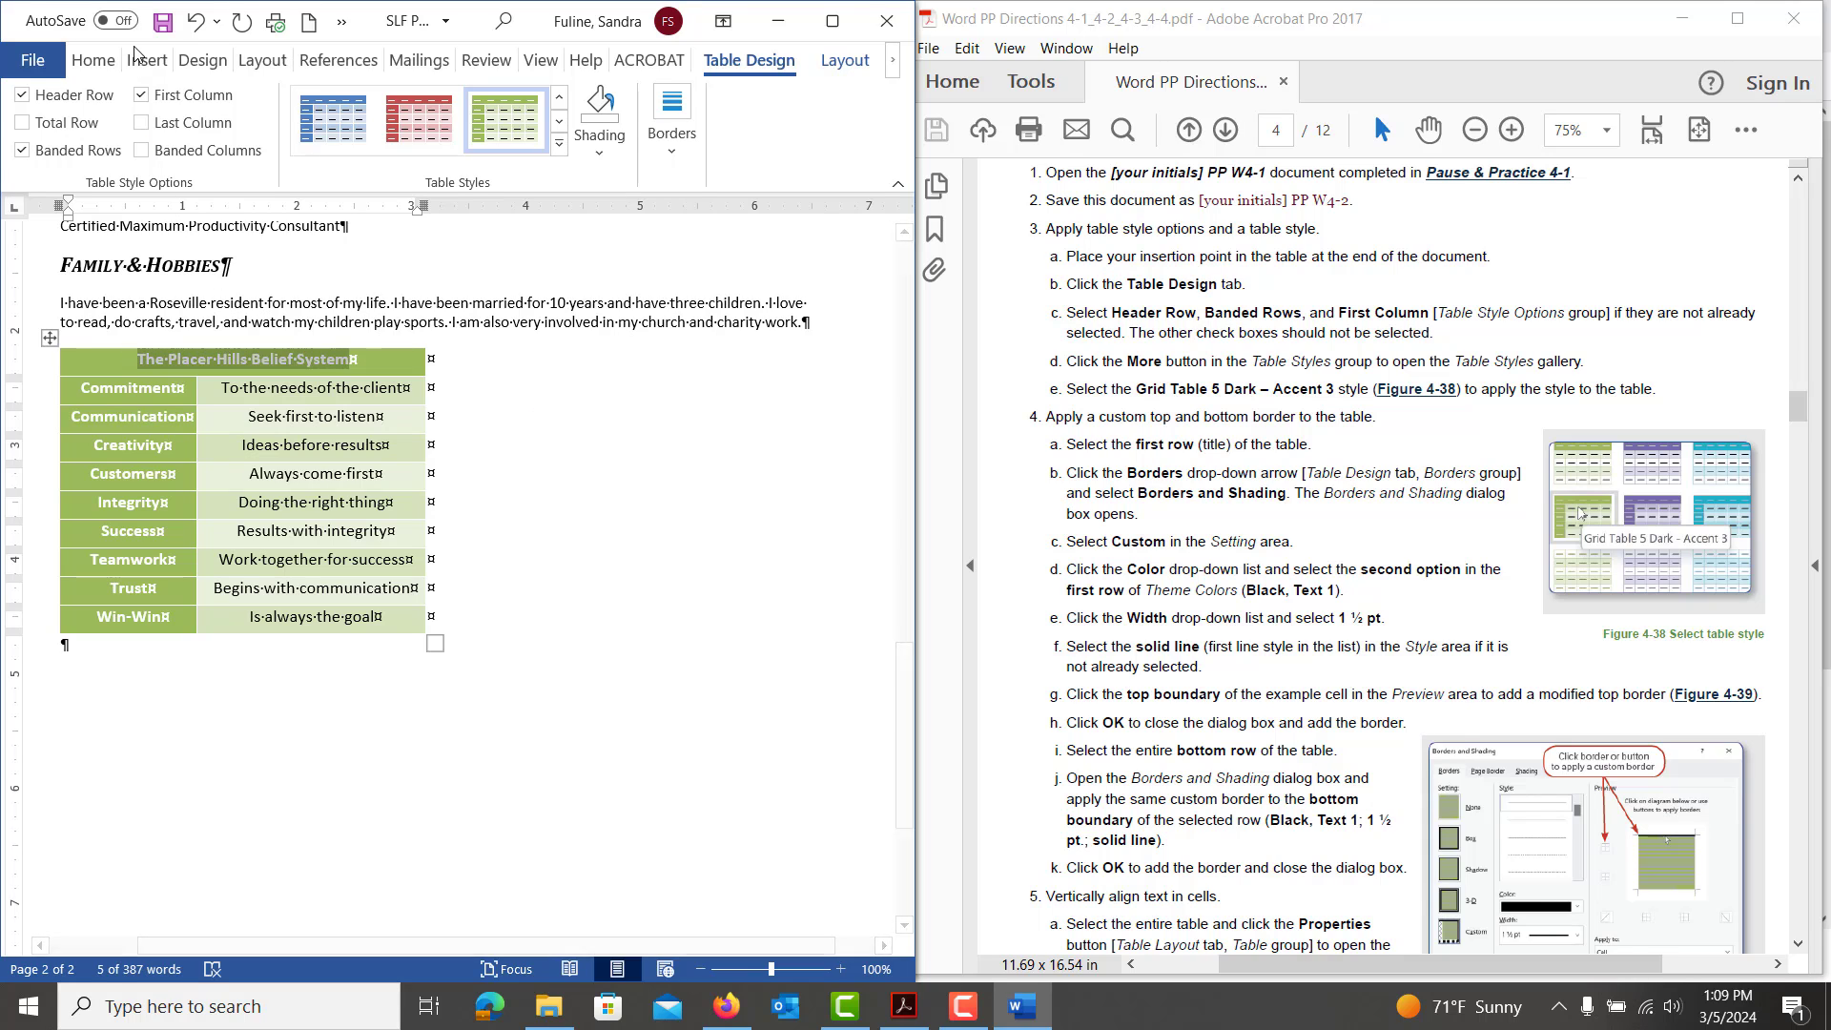
left_click(101, 64)
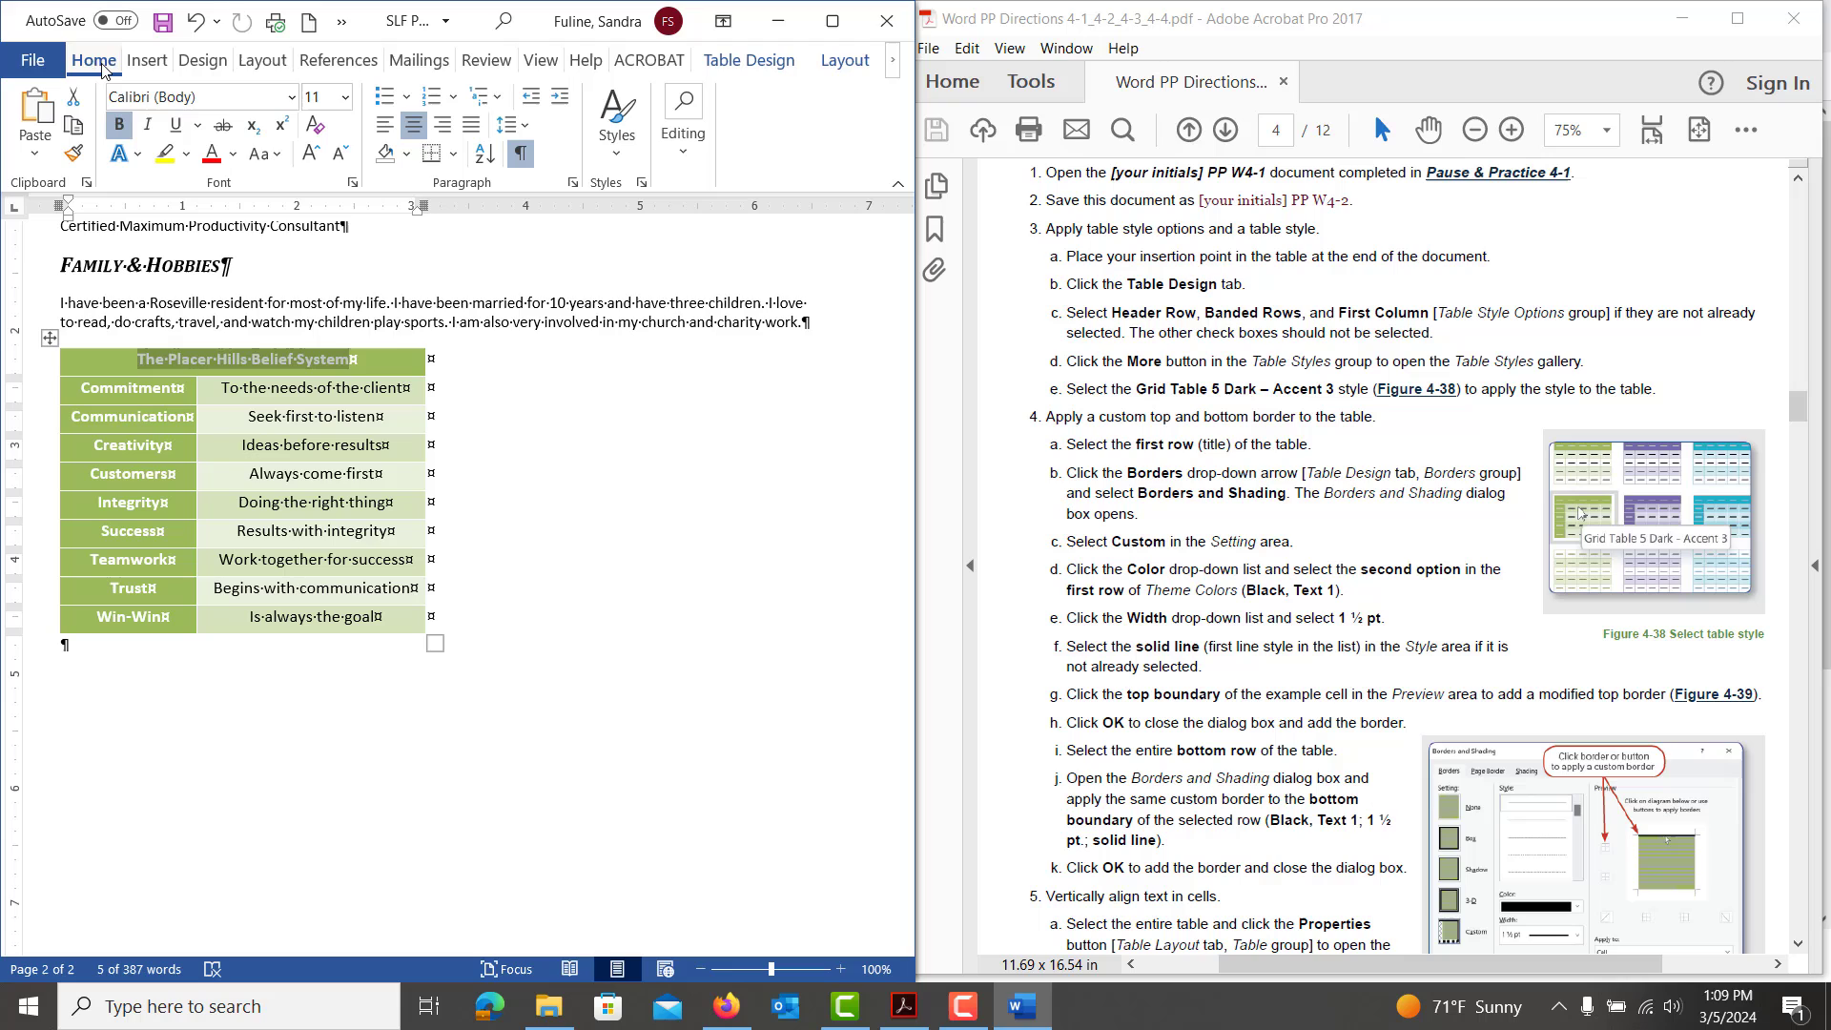
left_click(455, 155)
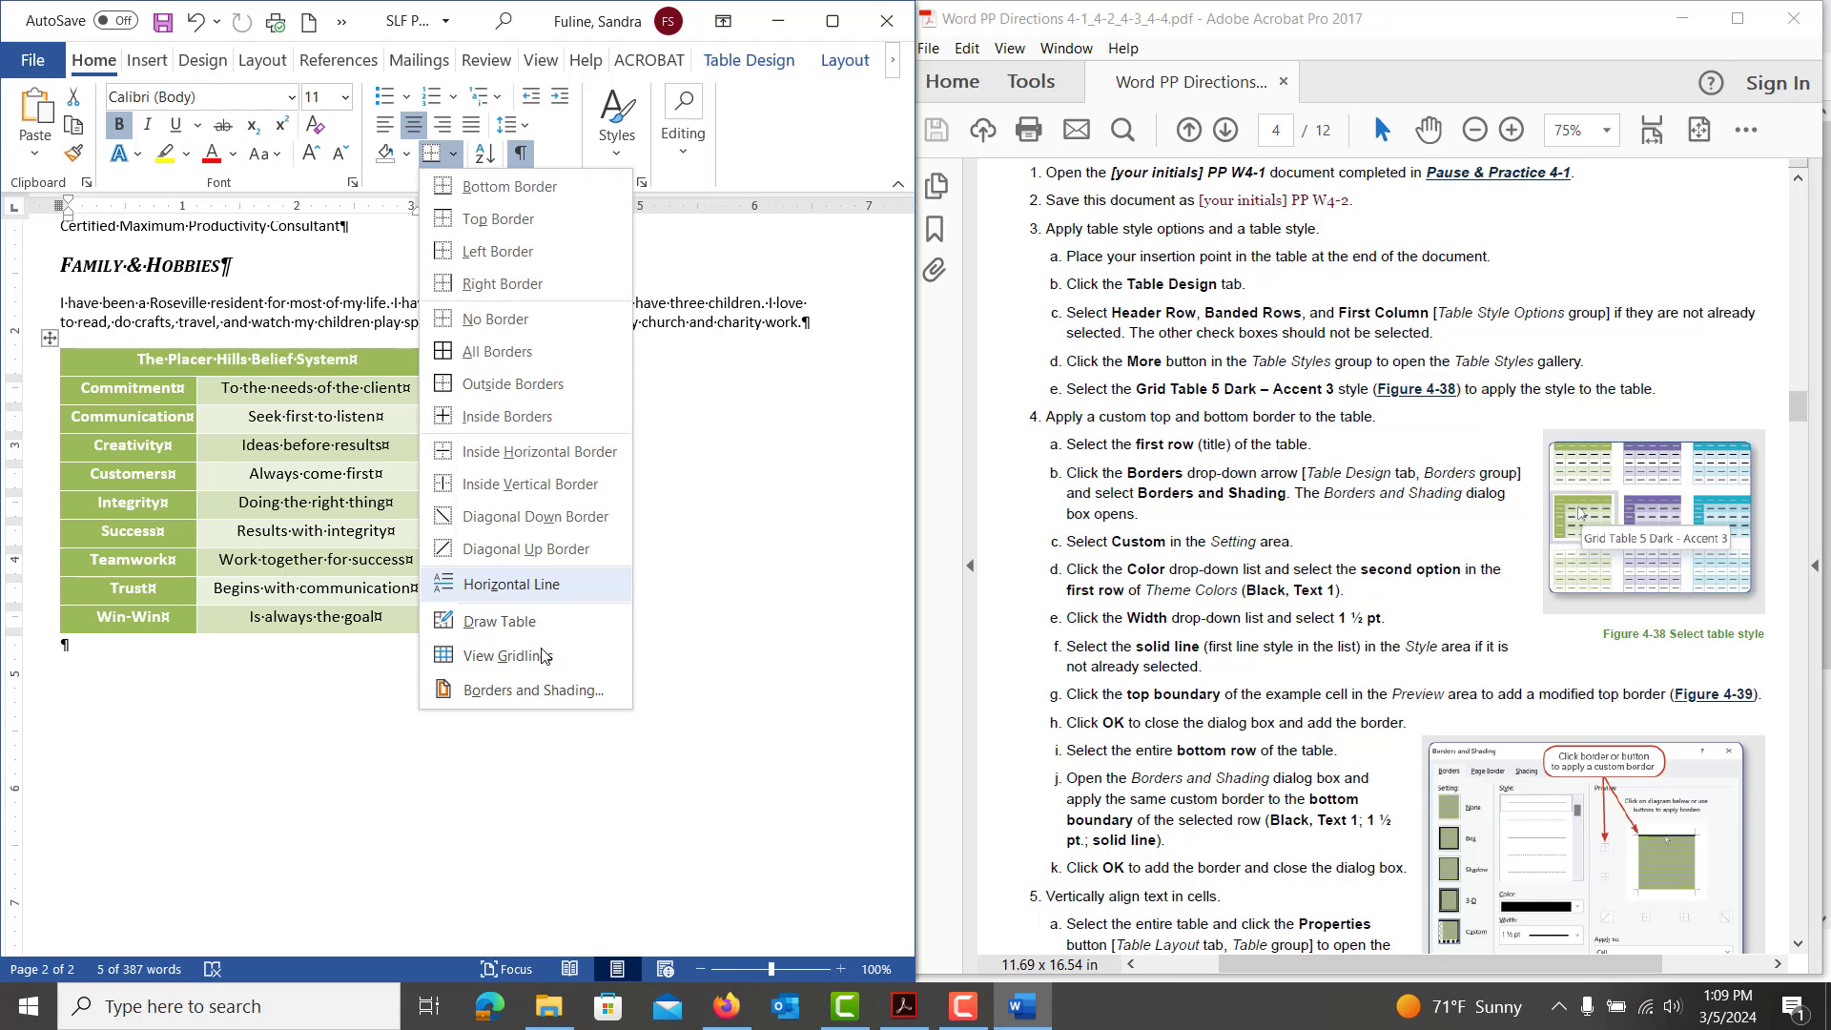
left_click(533, 699)
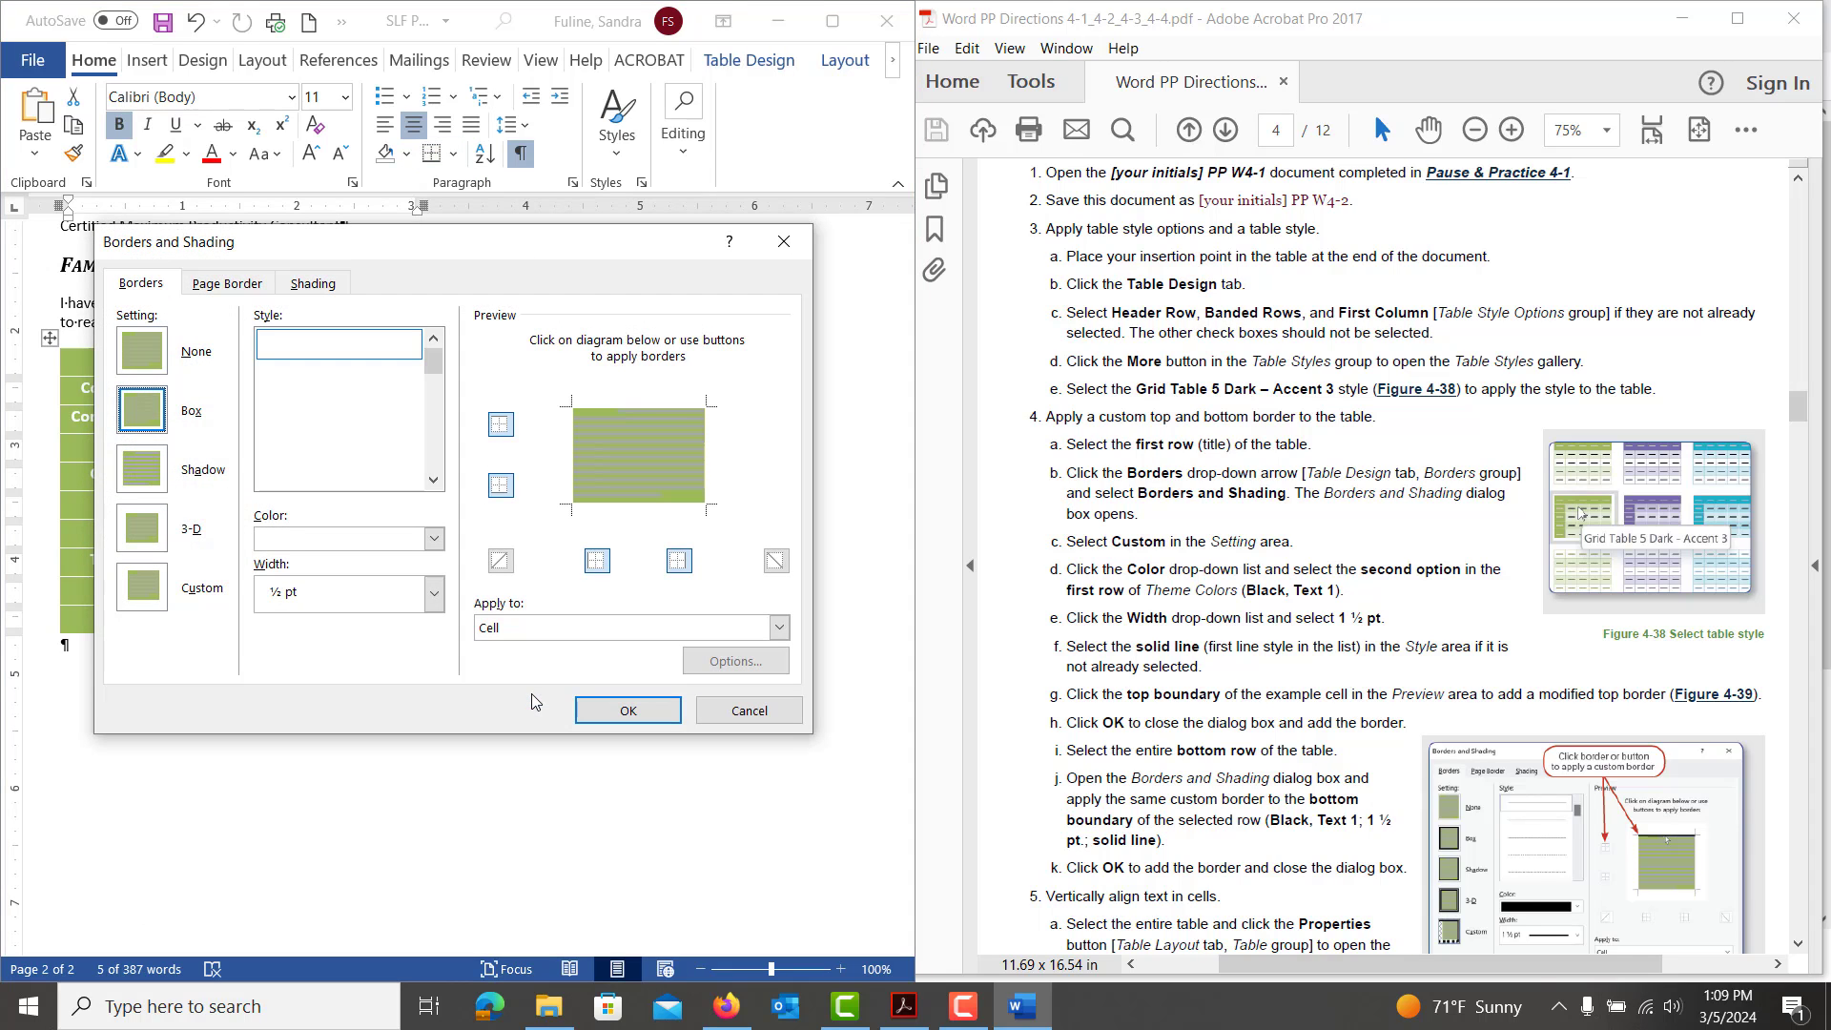
left_click(143, 596)
left_click(356, 540)
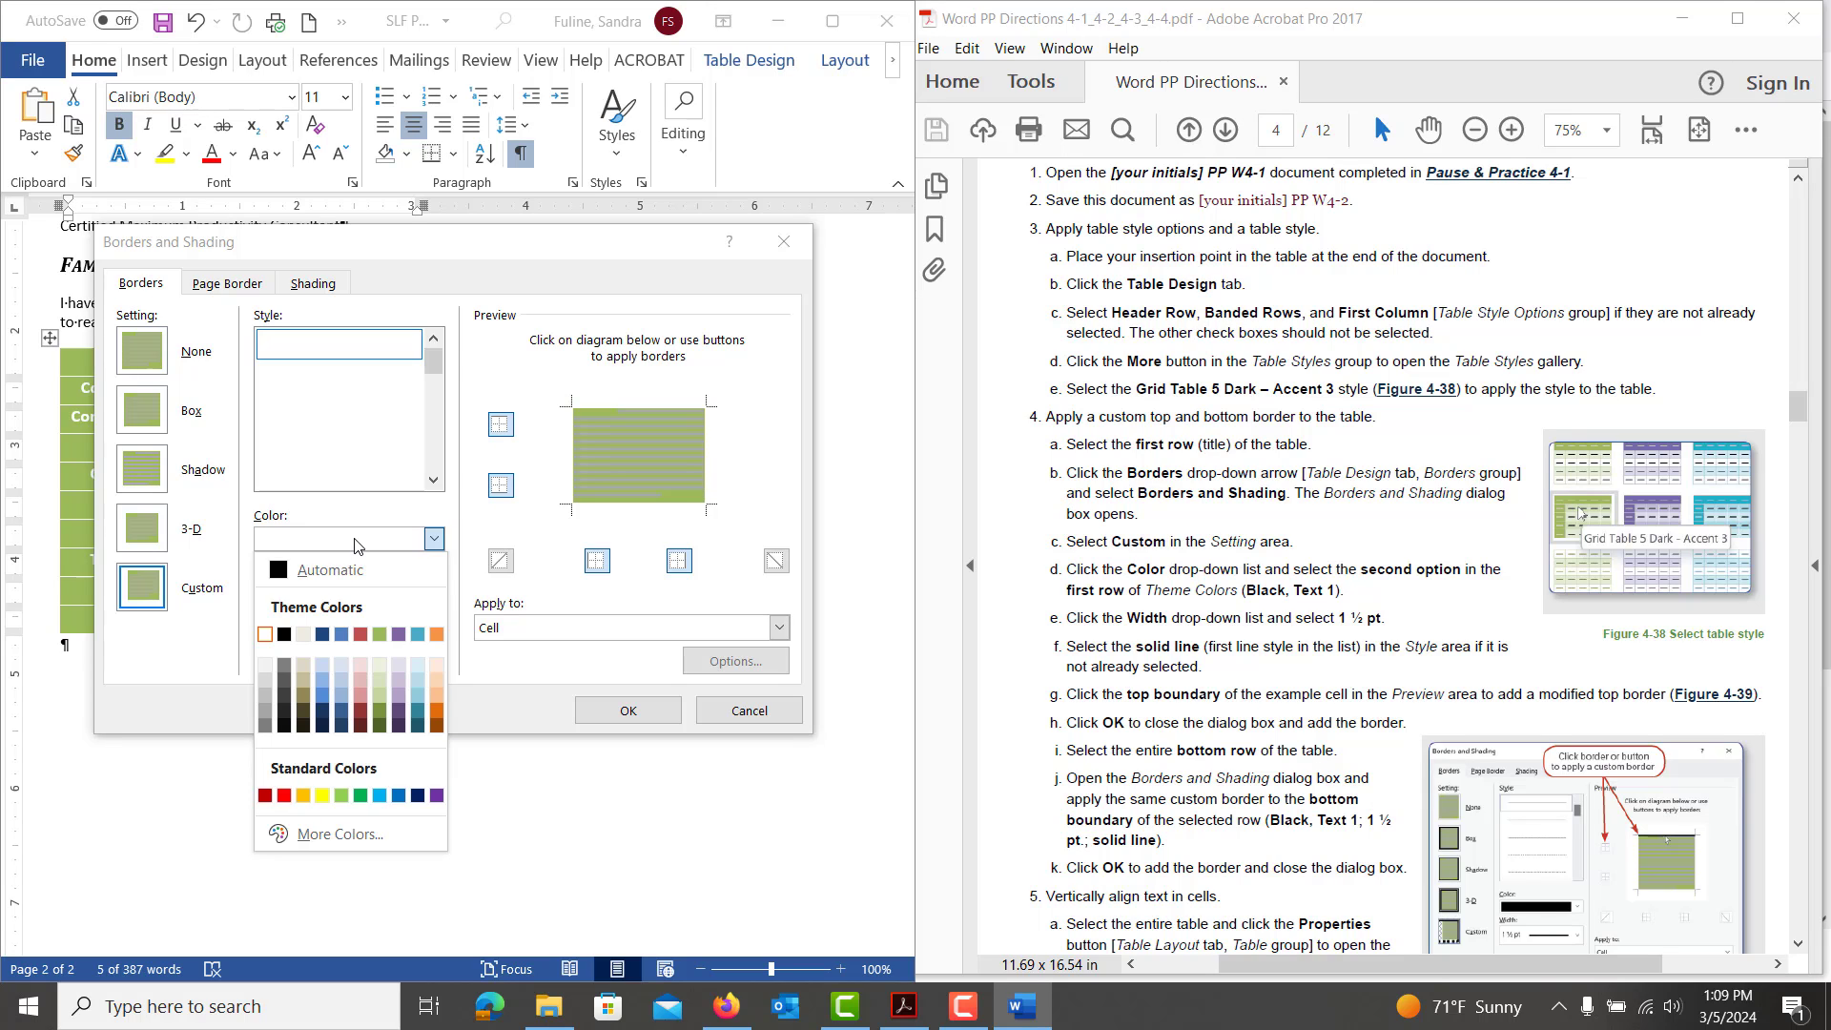
left_click(284, 634)
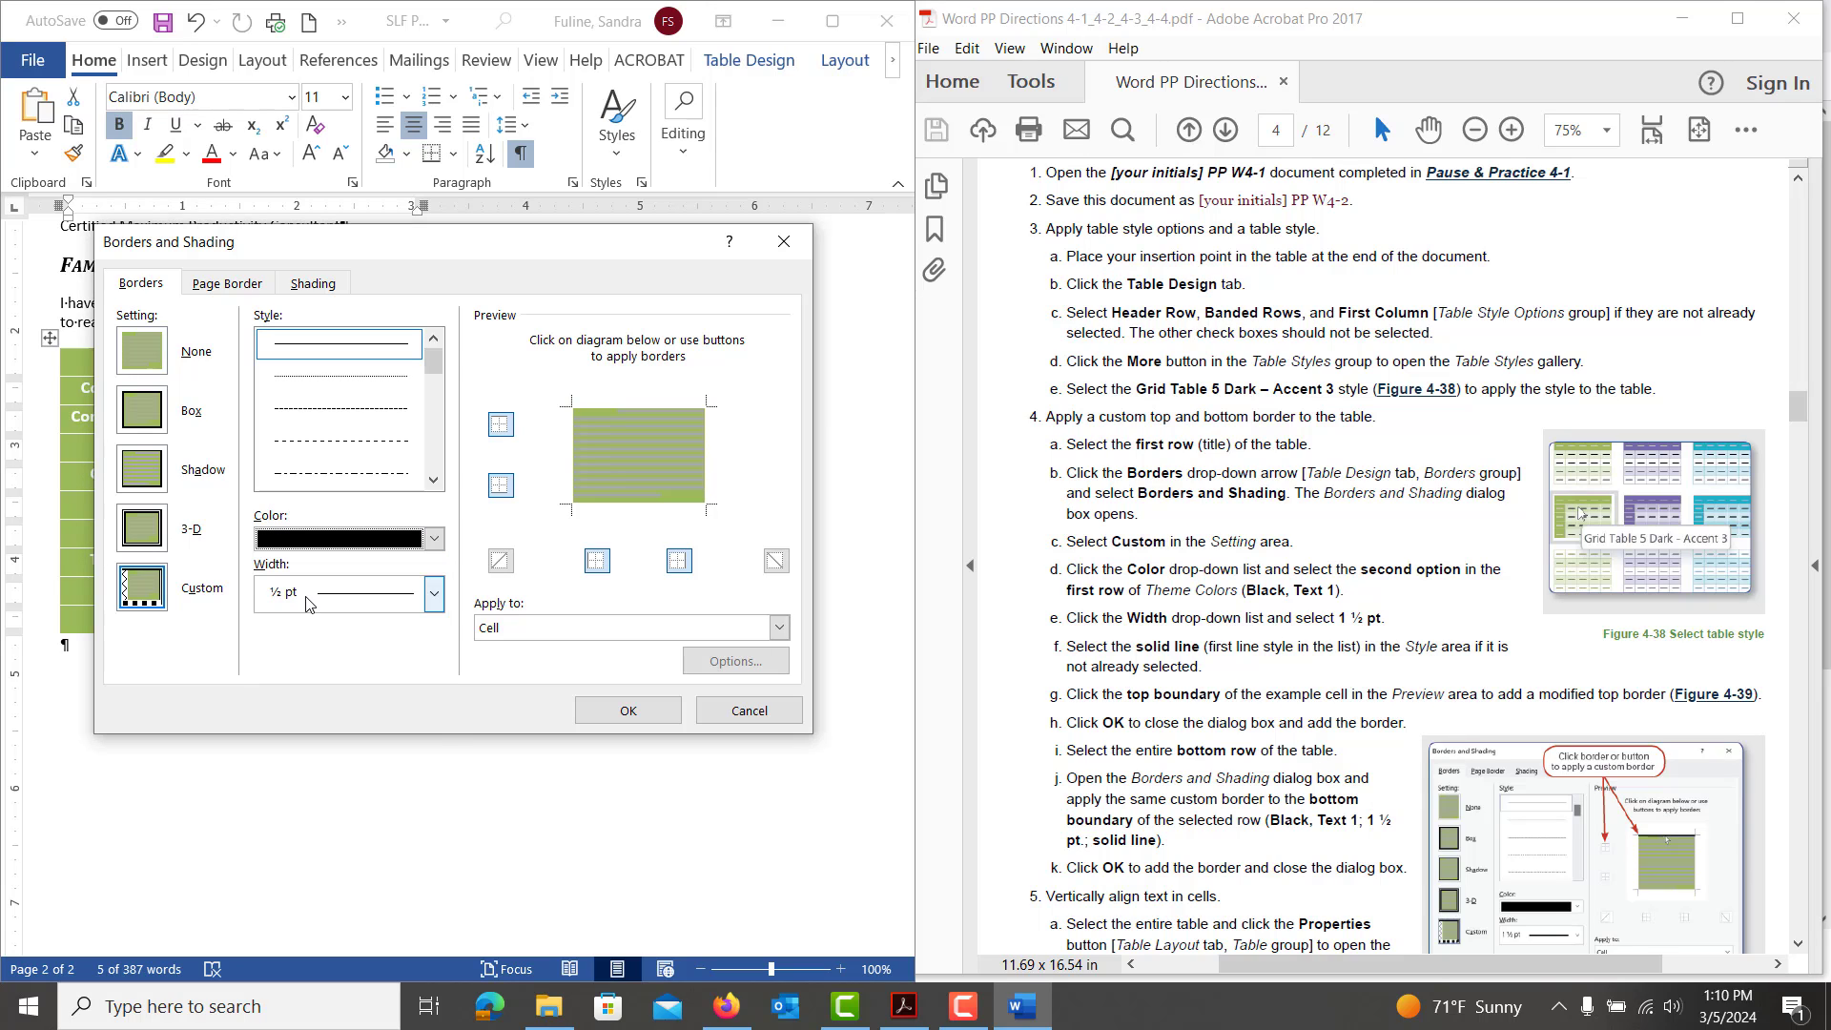
left_click(434, 594)
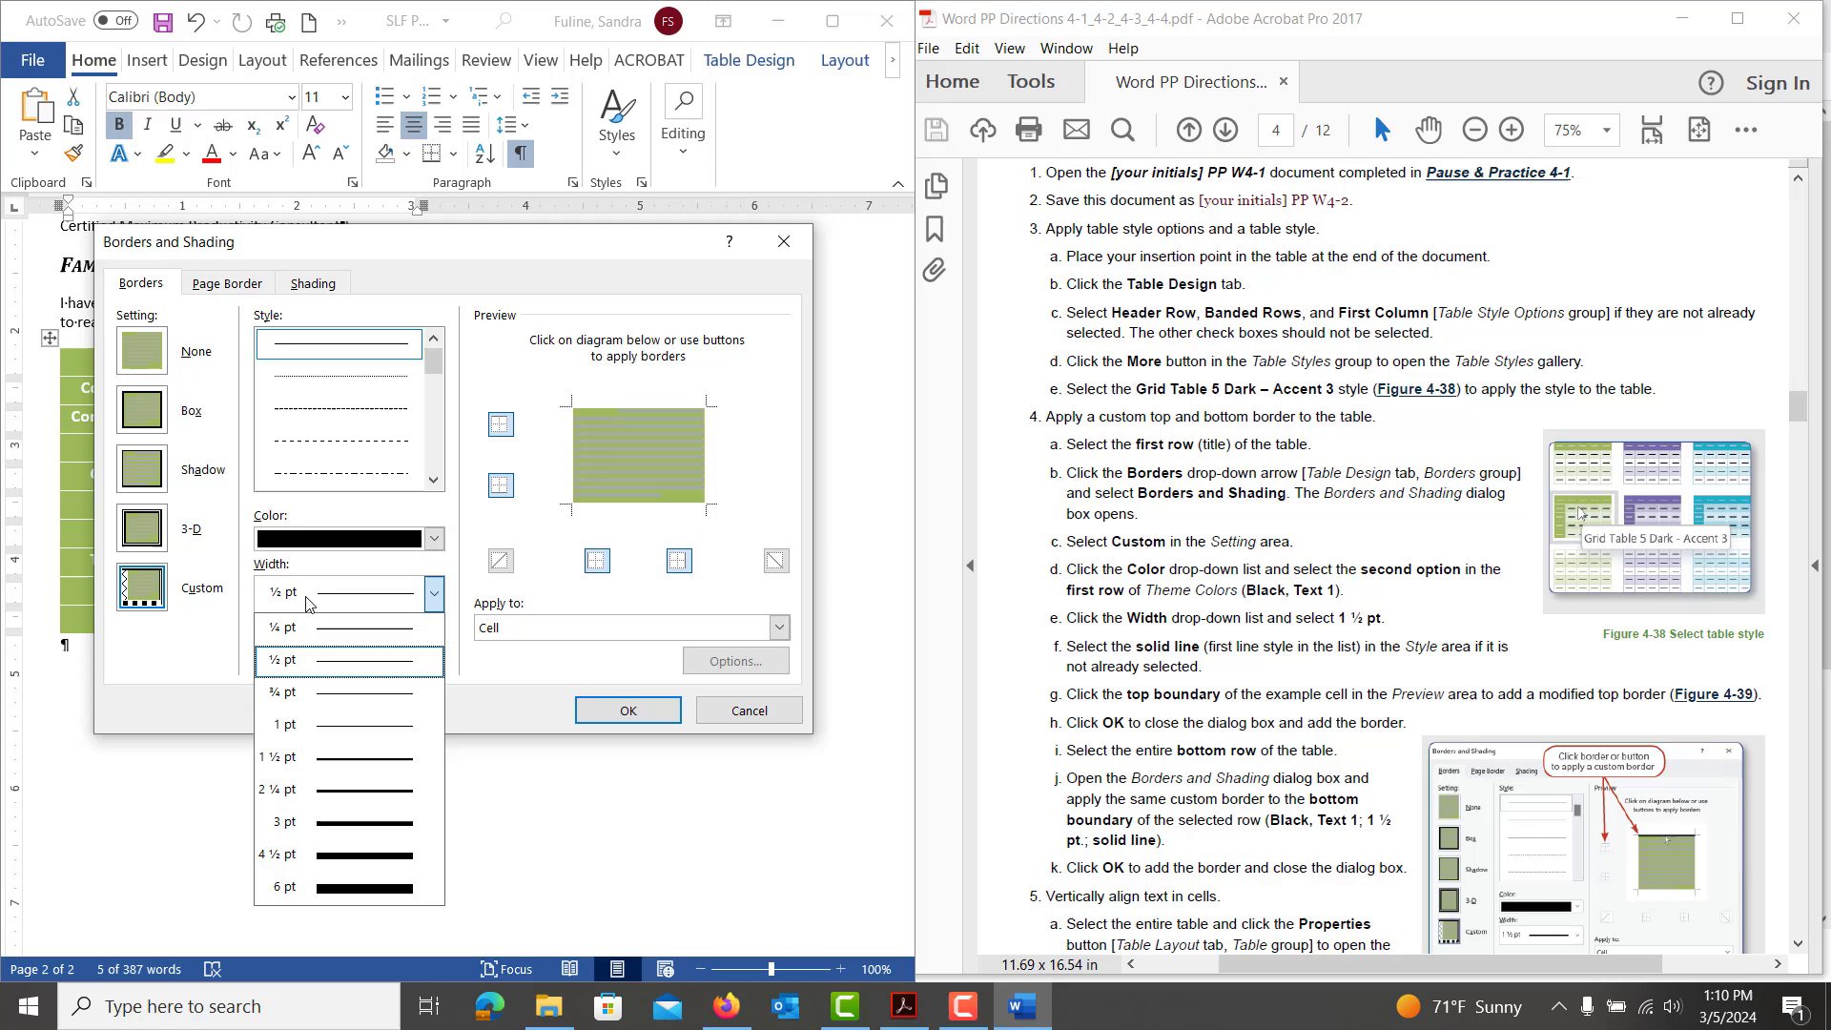
left_click(293, 760)
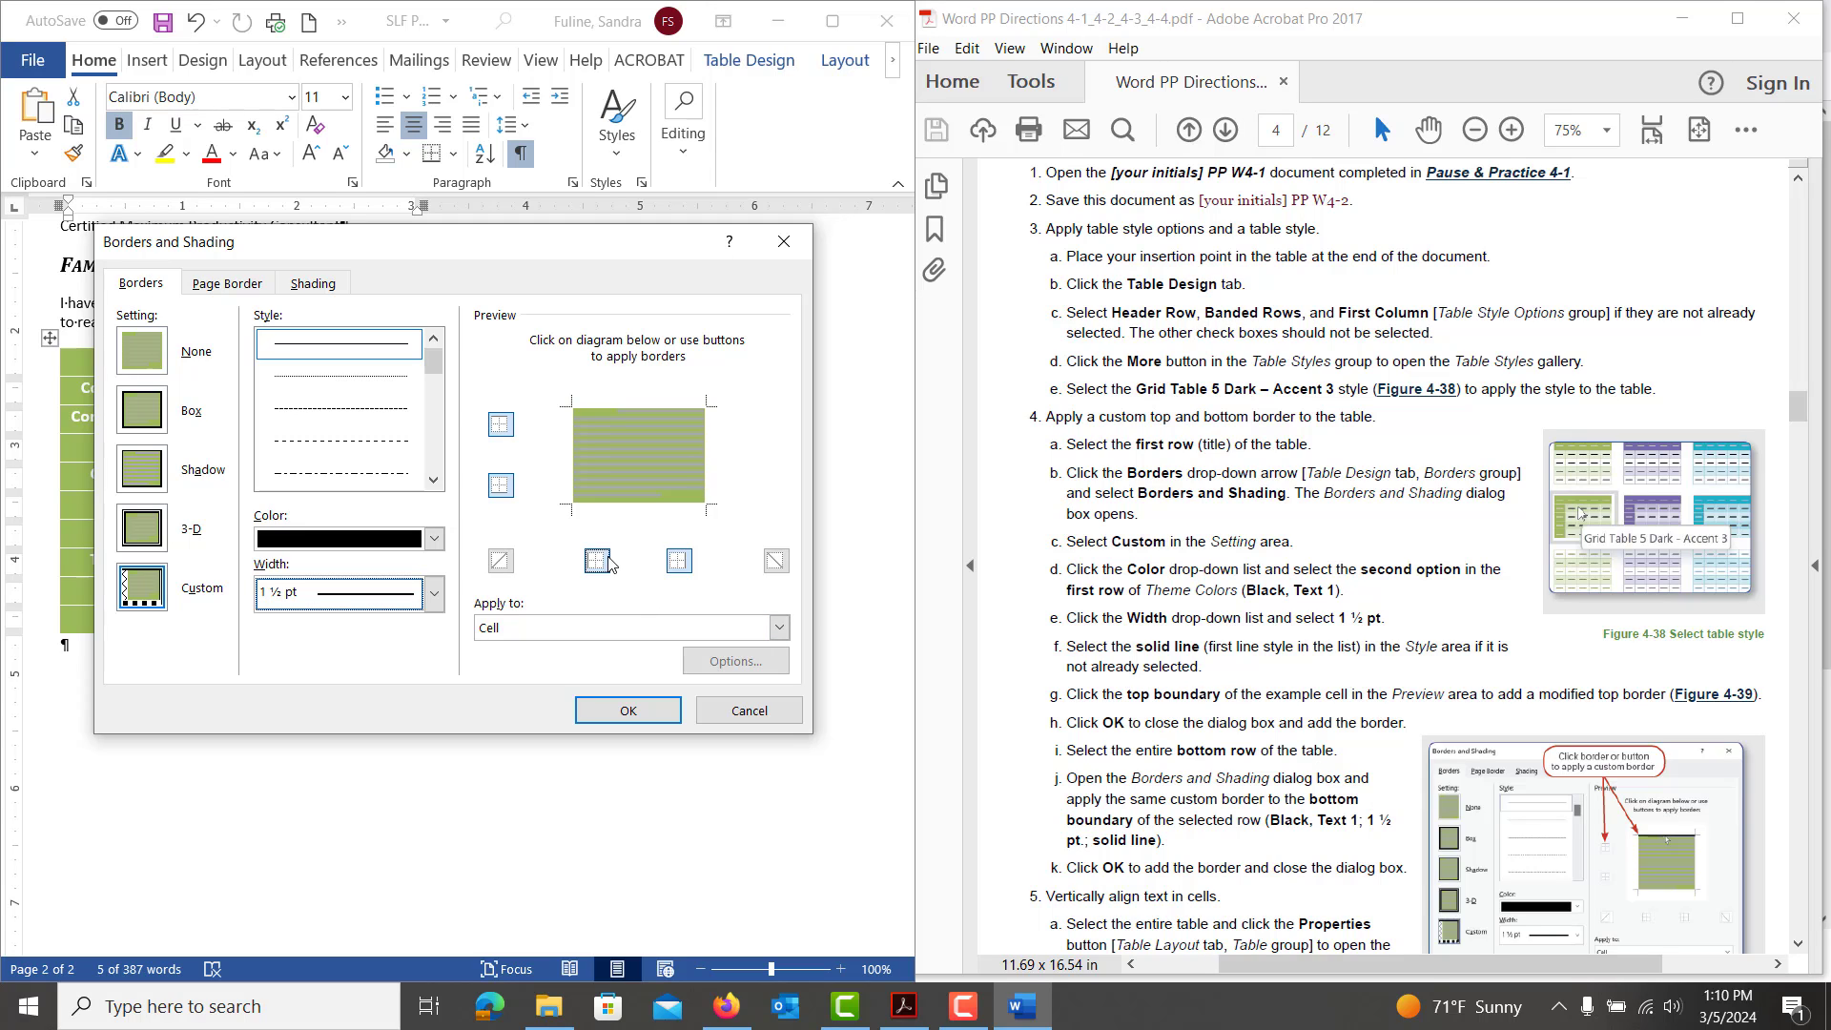
left_click(500, 424)
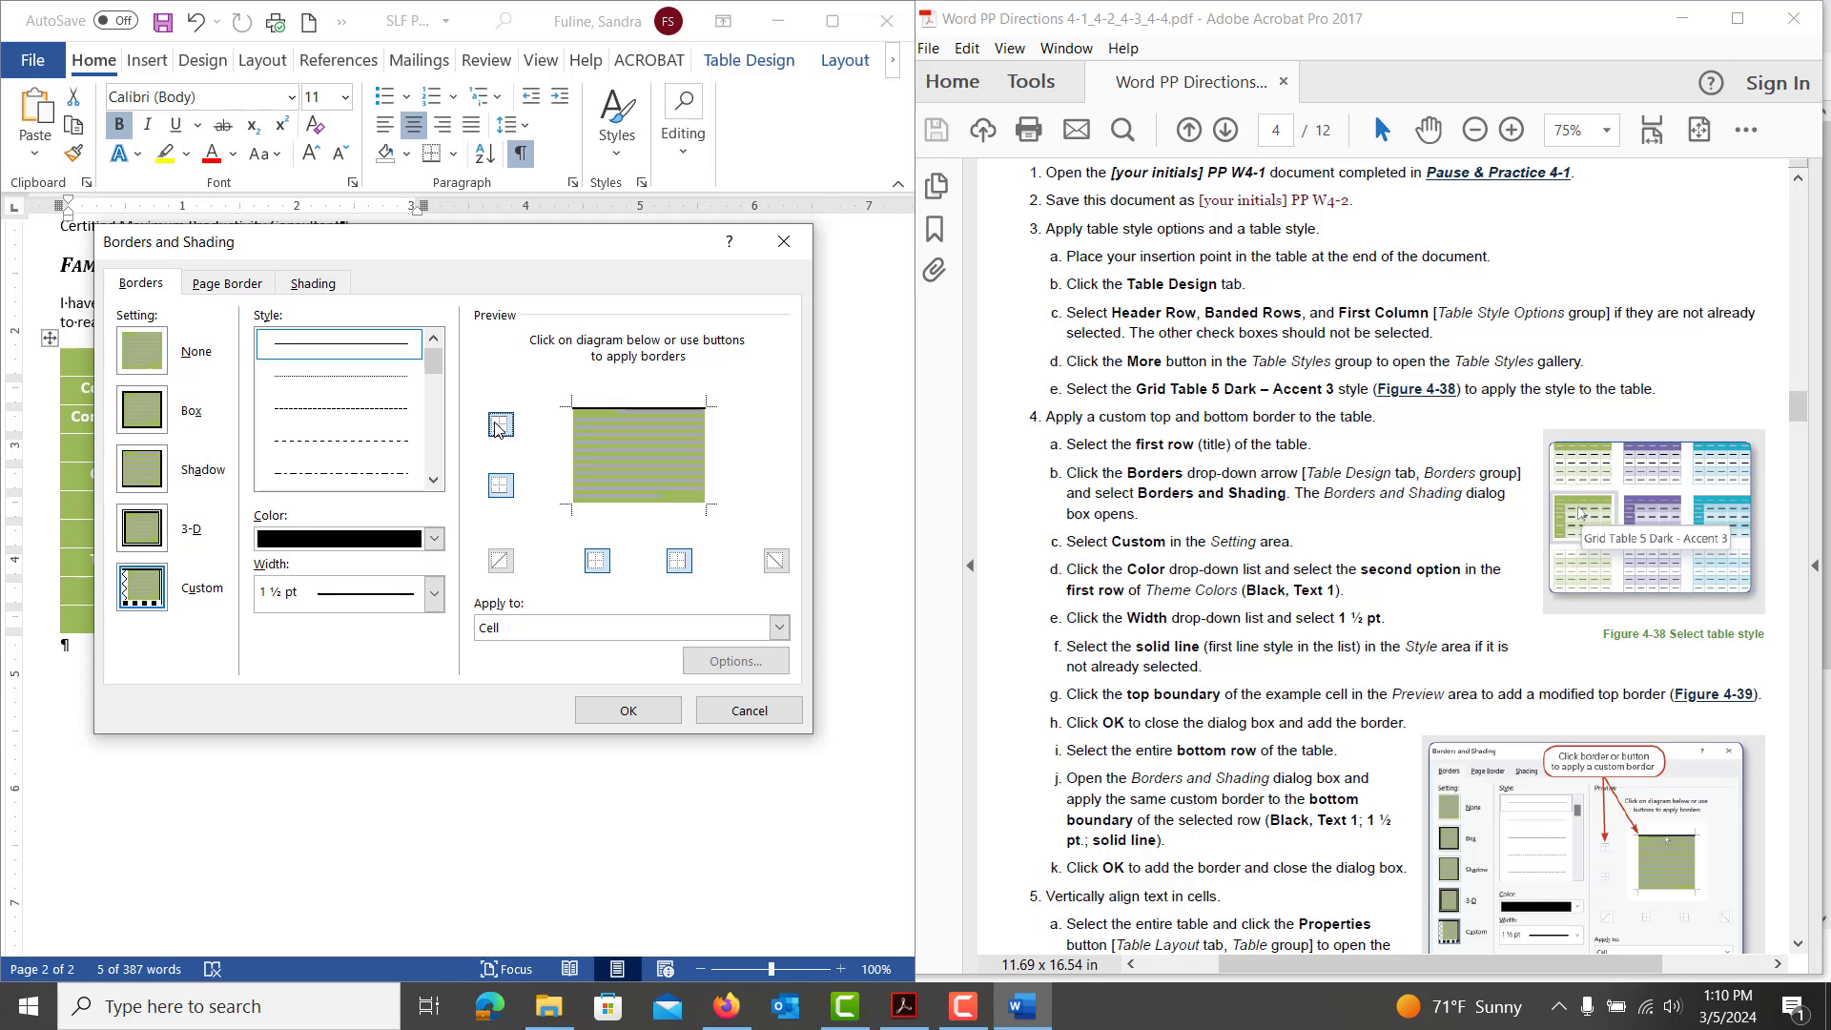
left_click(501, 486)
left_click(615, 714)
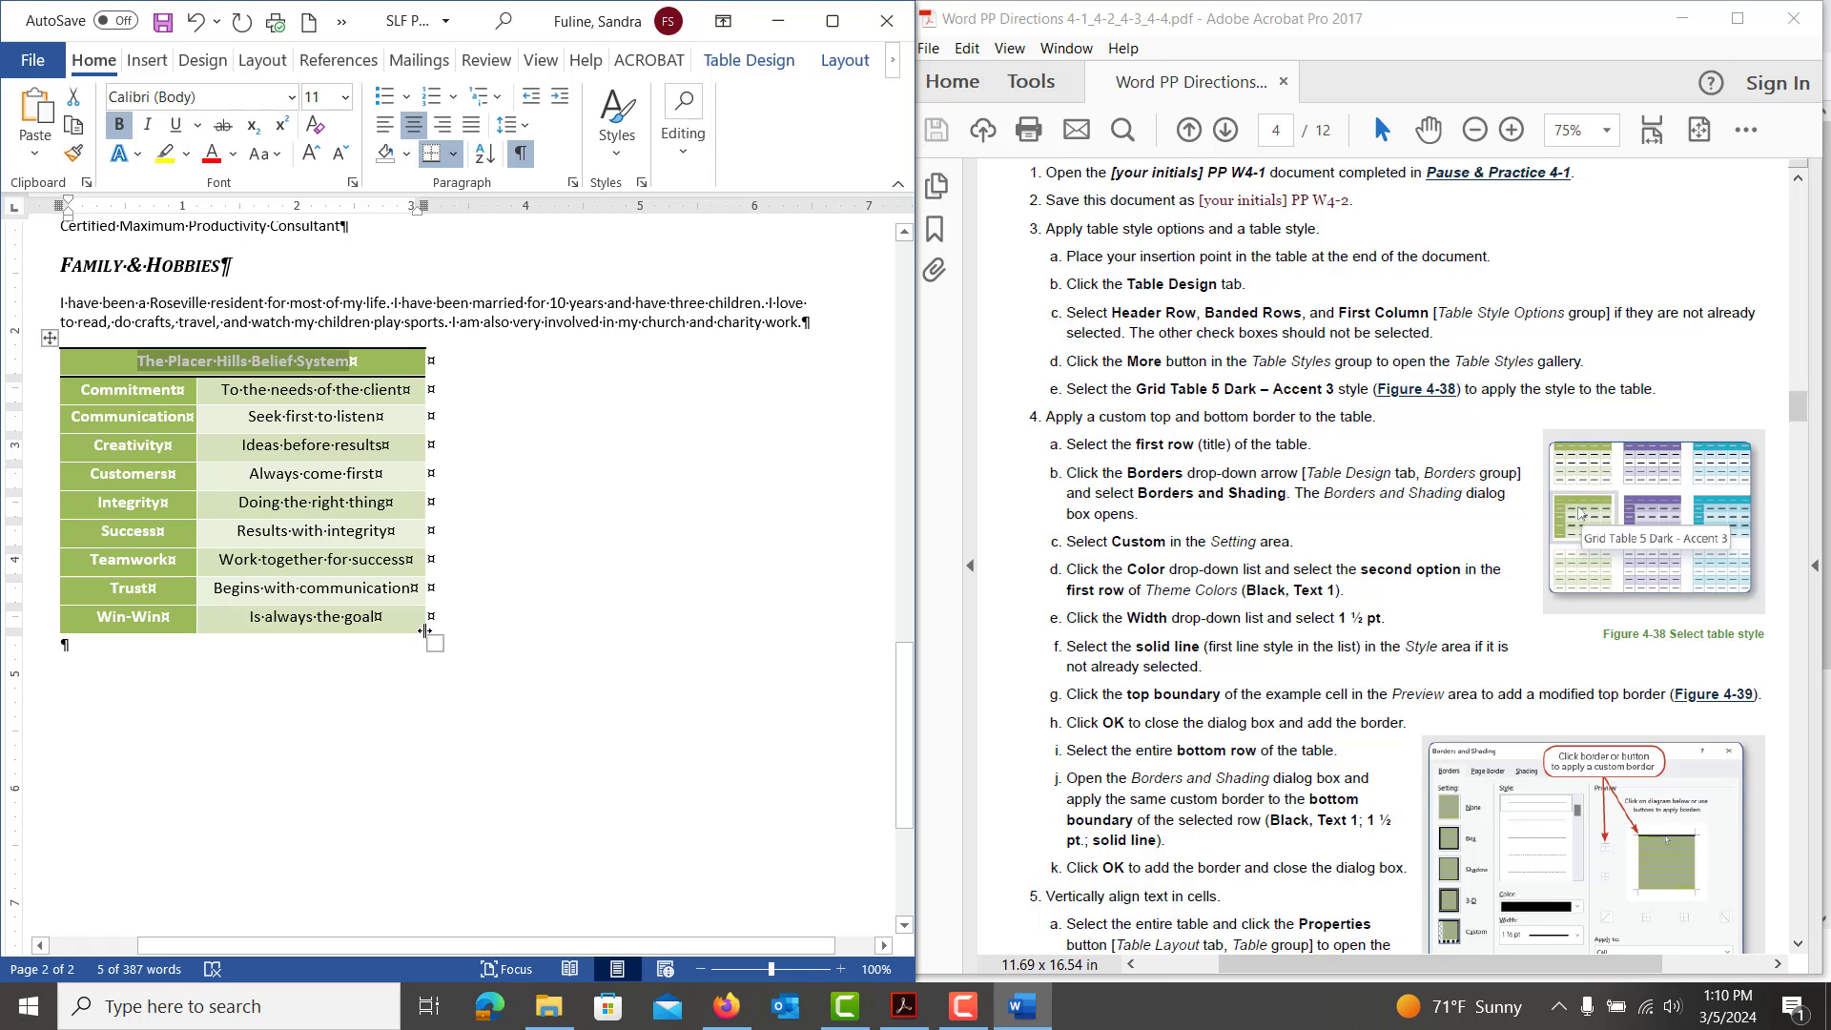
Apply the same custom border to the lower edge of the table's last row, Win-Win
left_click_drag(396, 619, 132, 618)
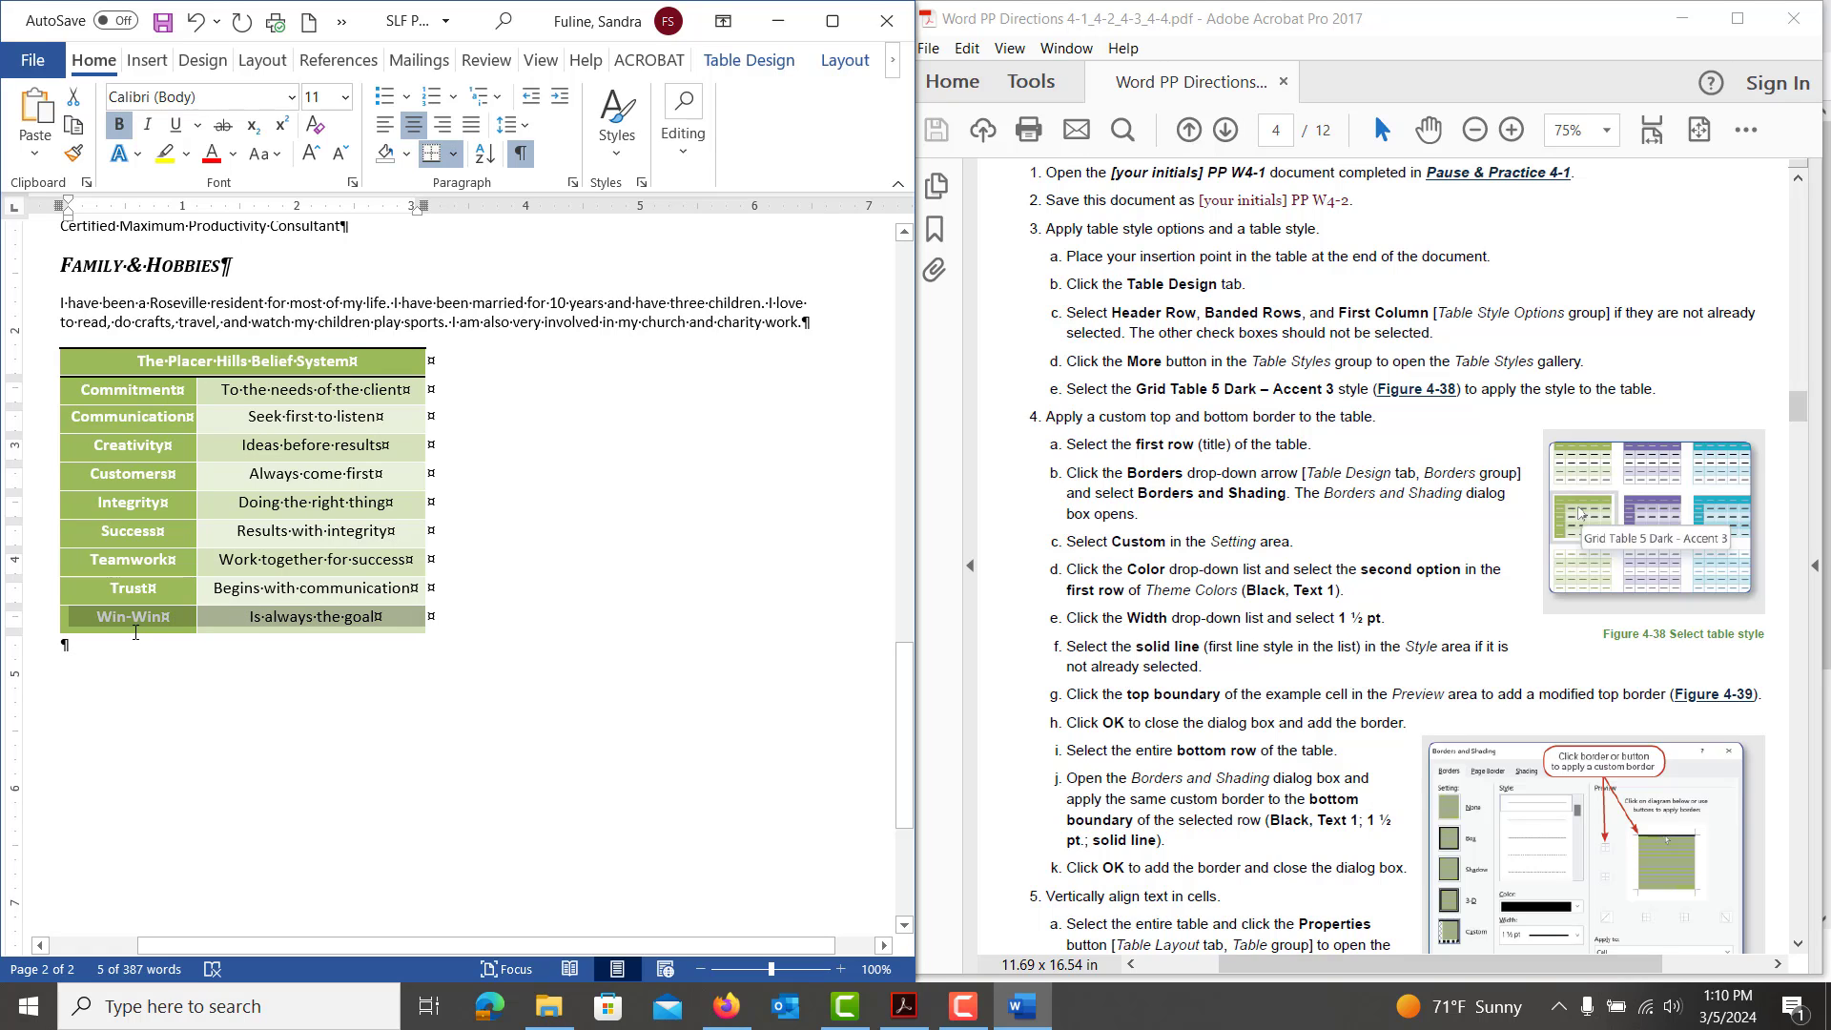
left_click(429, 155)
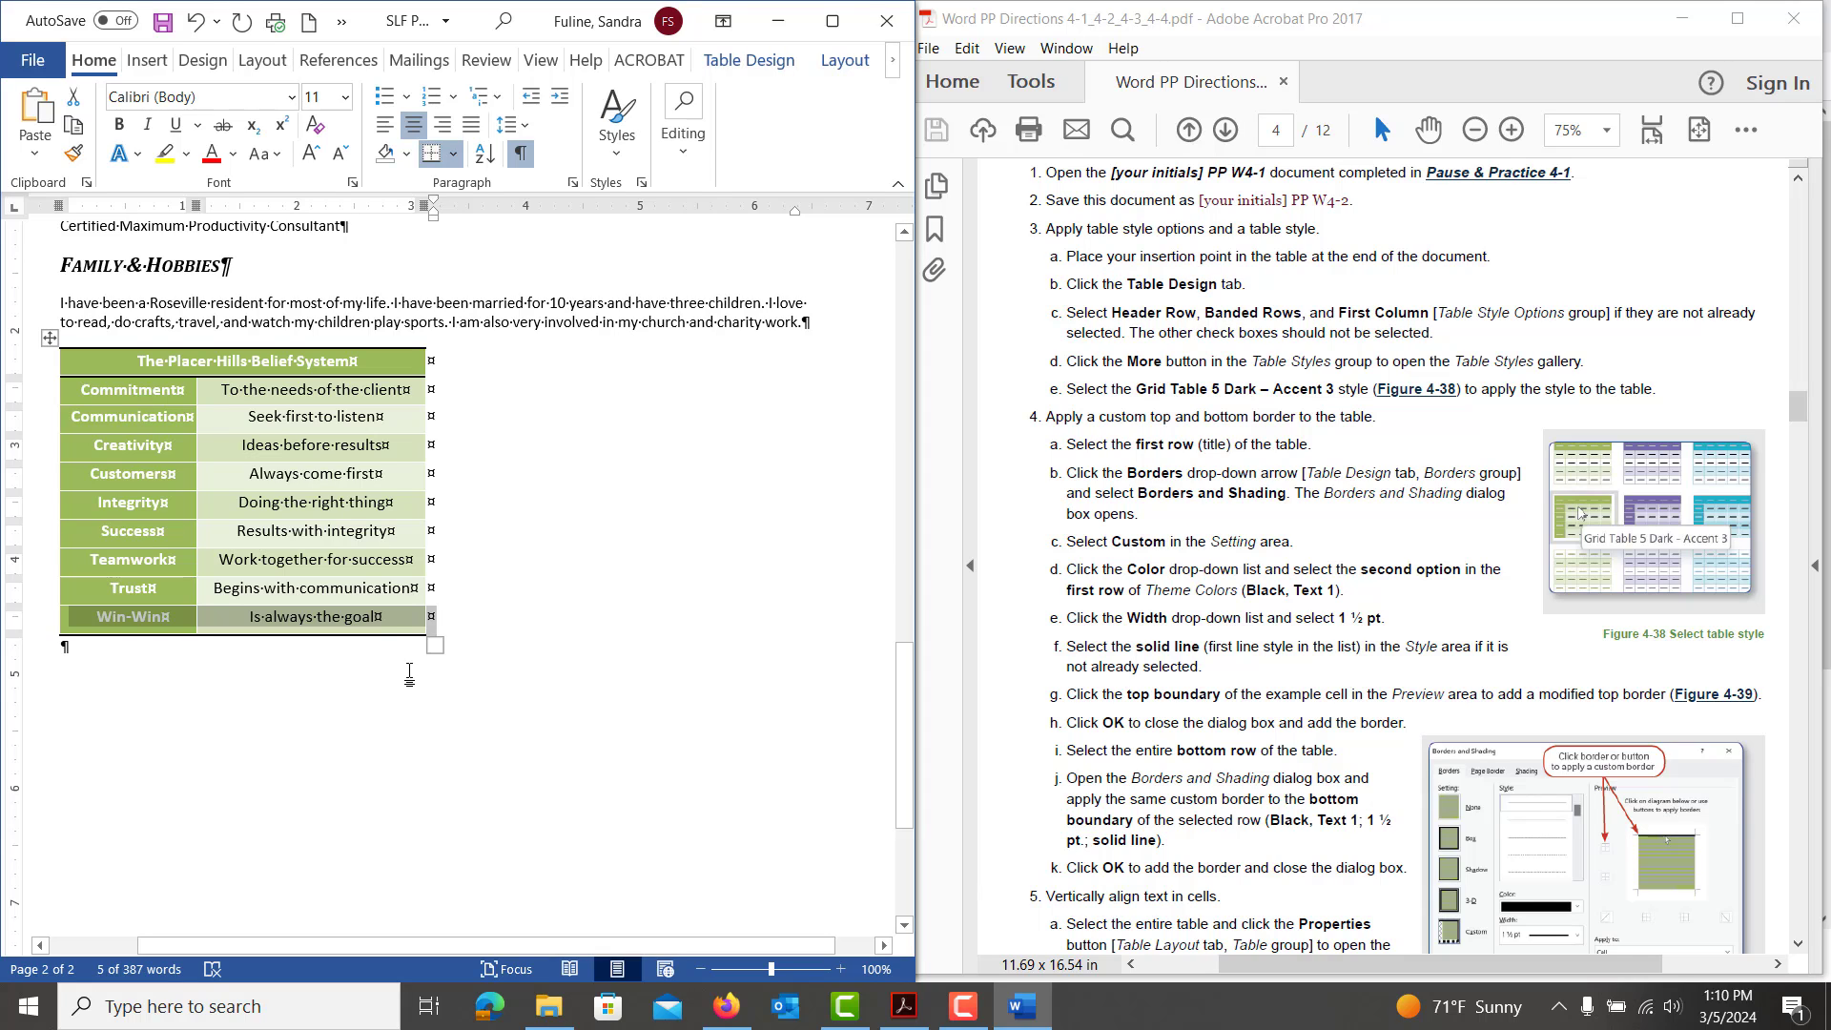
Check the Borders and Shading settings of the Win-Win row and the title row without changing them
left_click(453, 154)
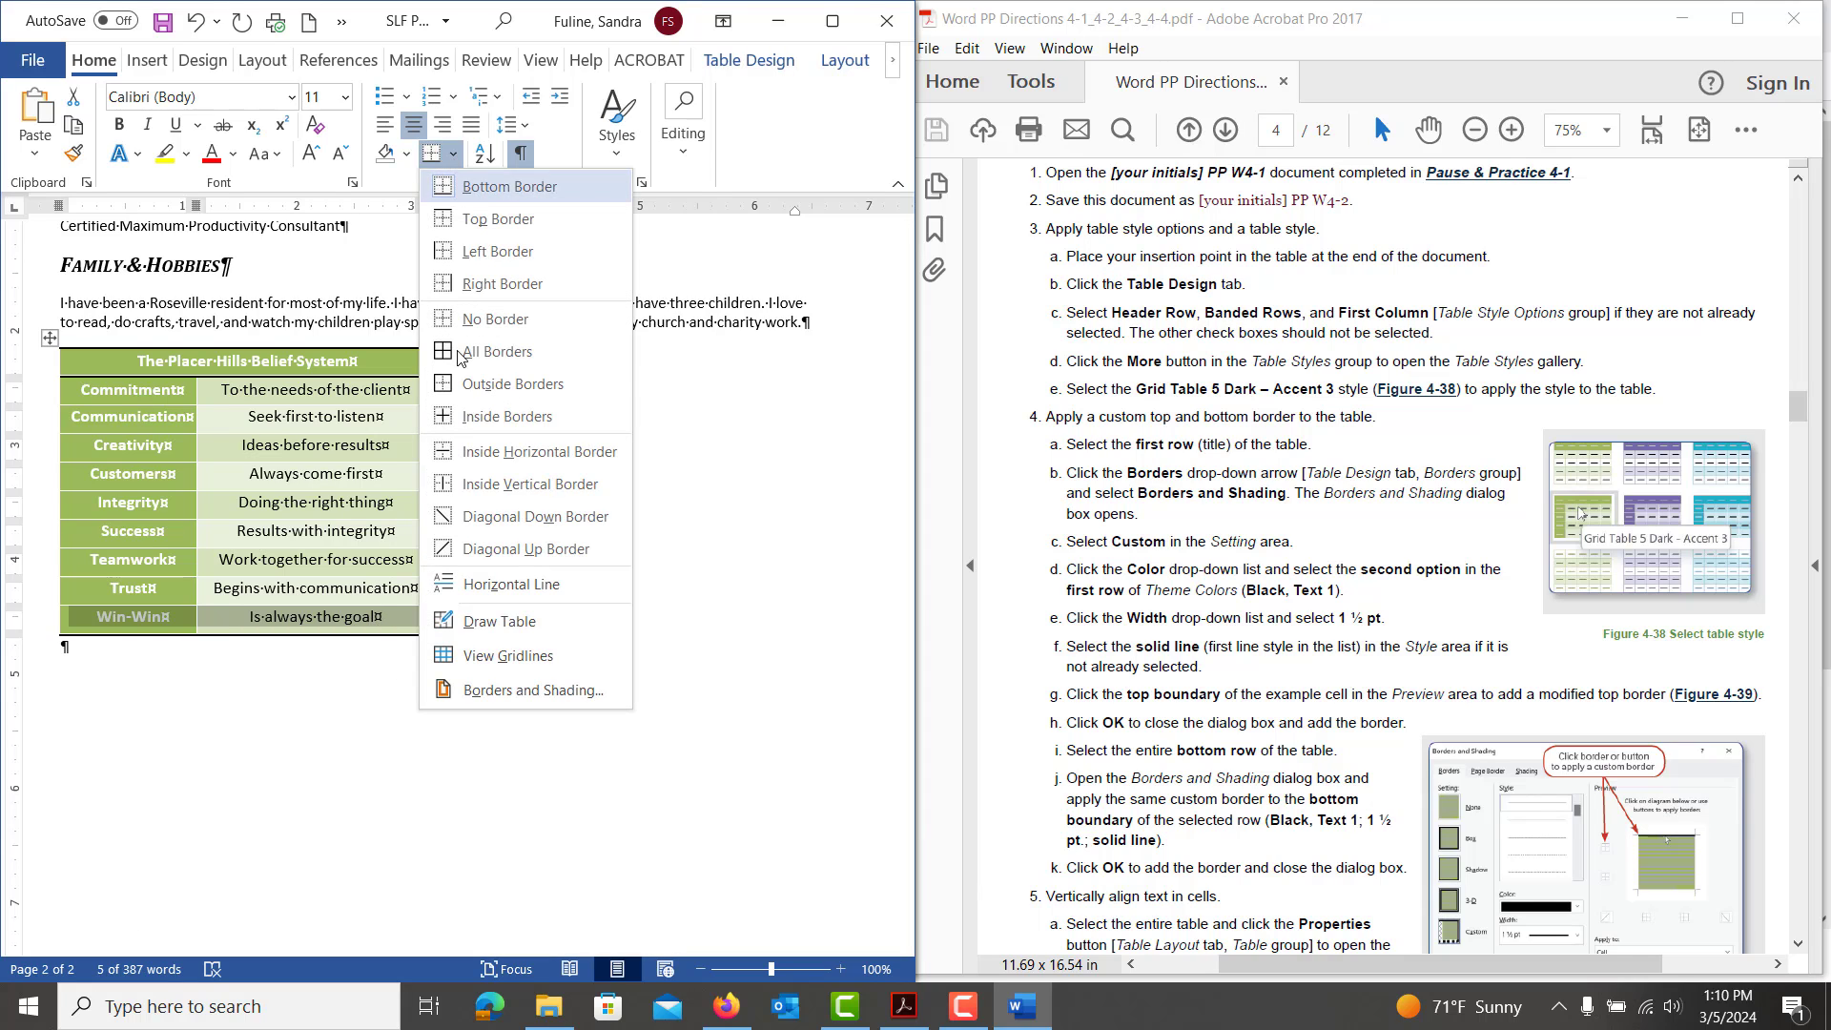
left_click(498, 688)
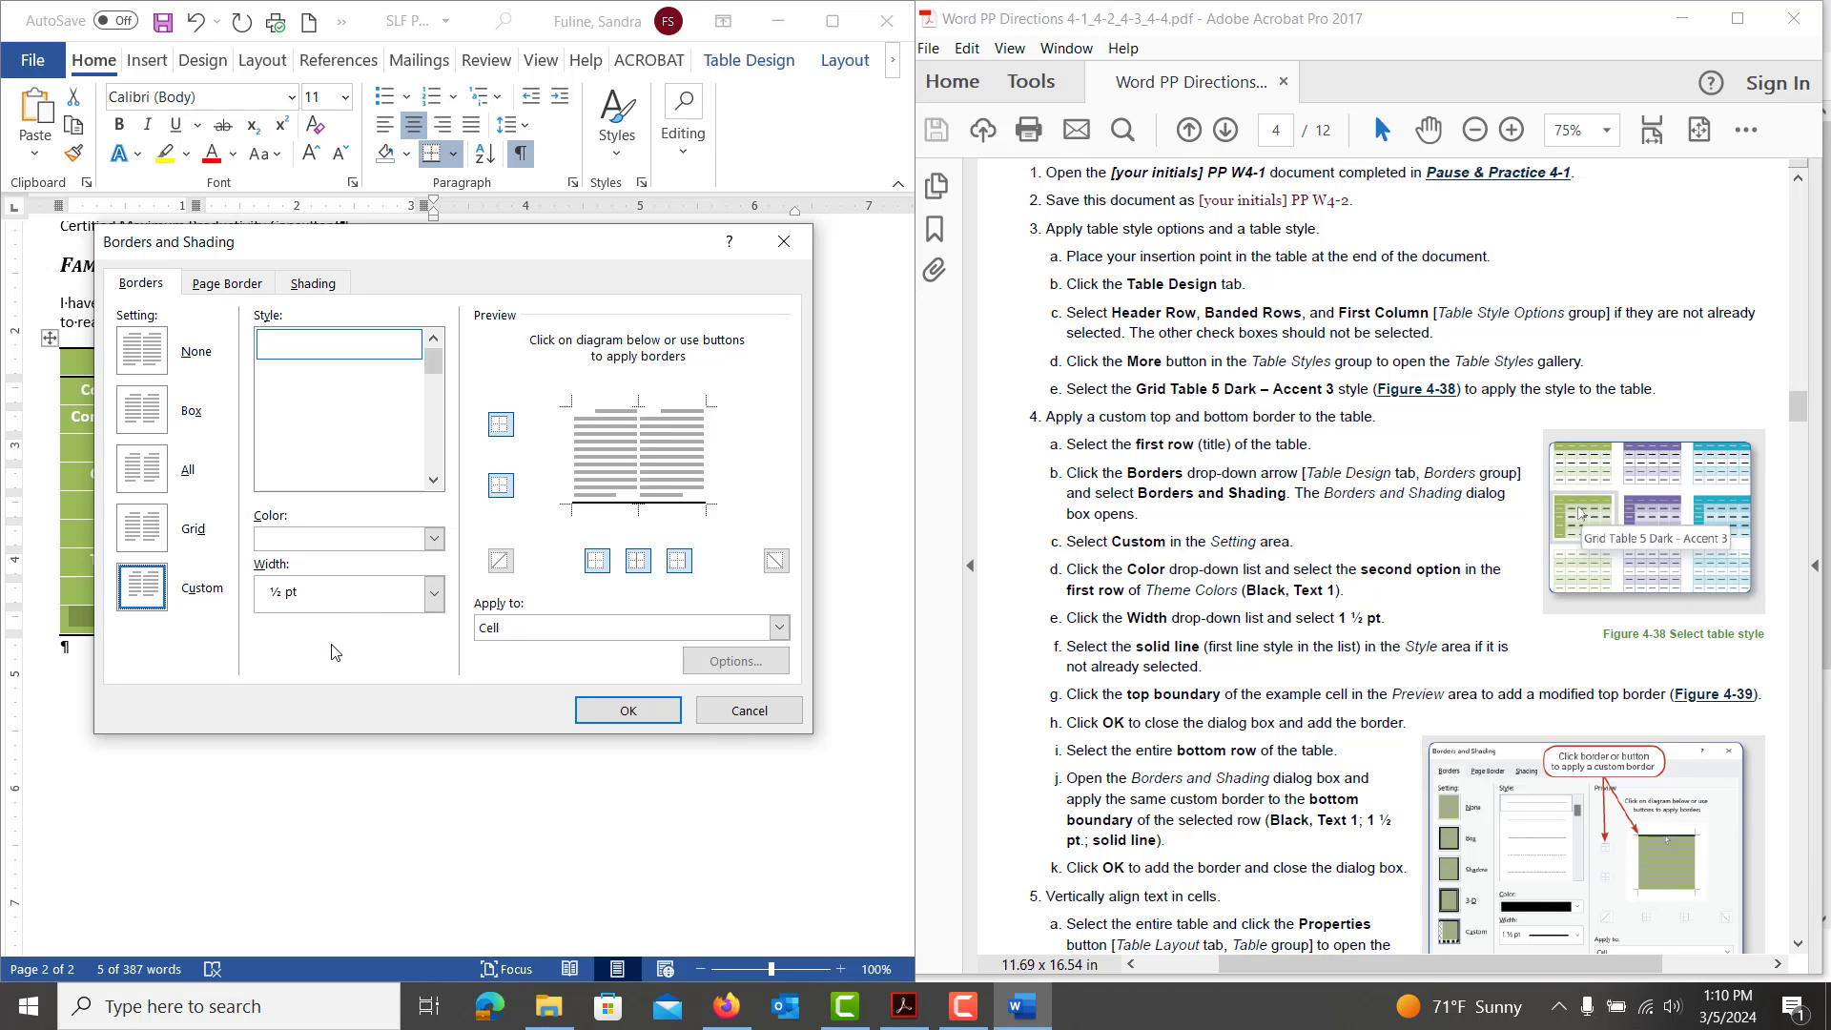
left_click(746, 710)
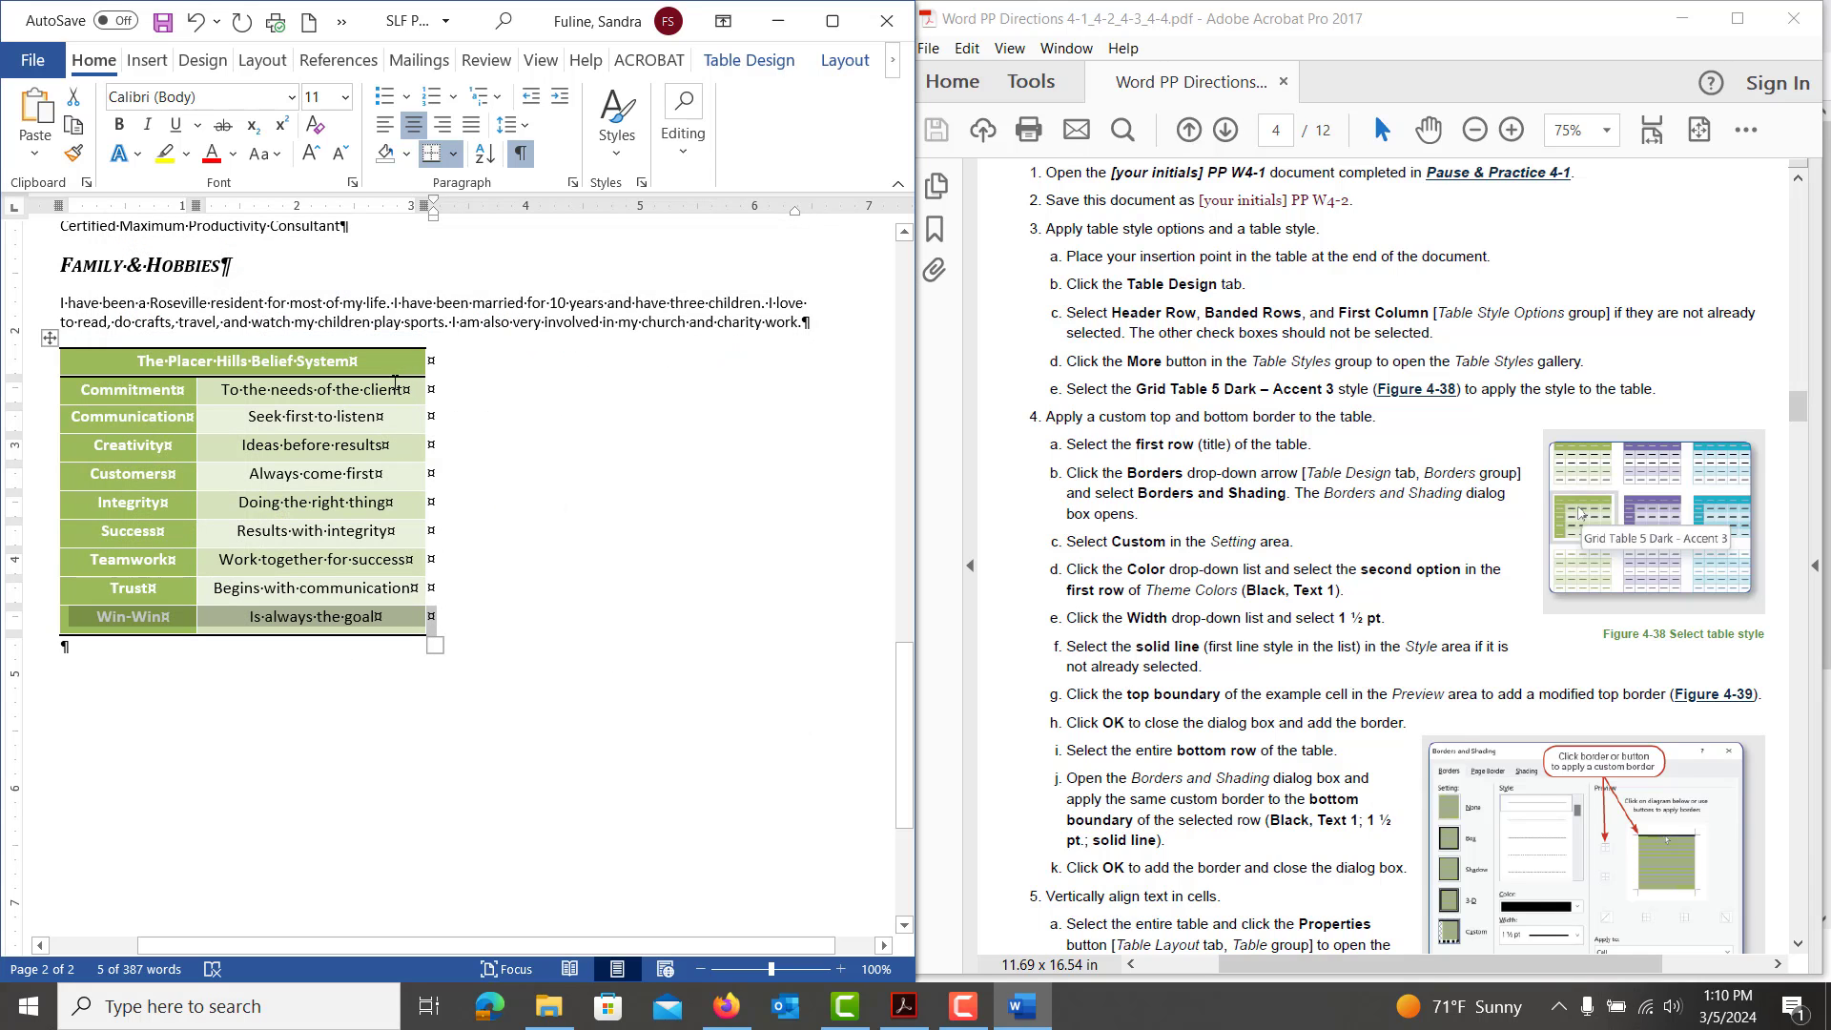
left_click_drag(381, 368, 419, 363)
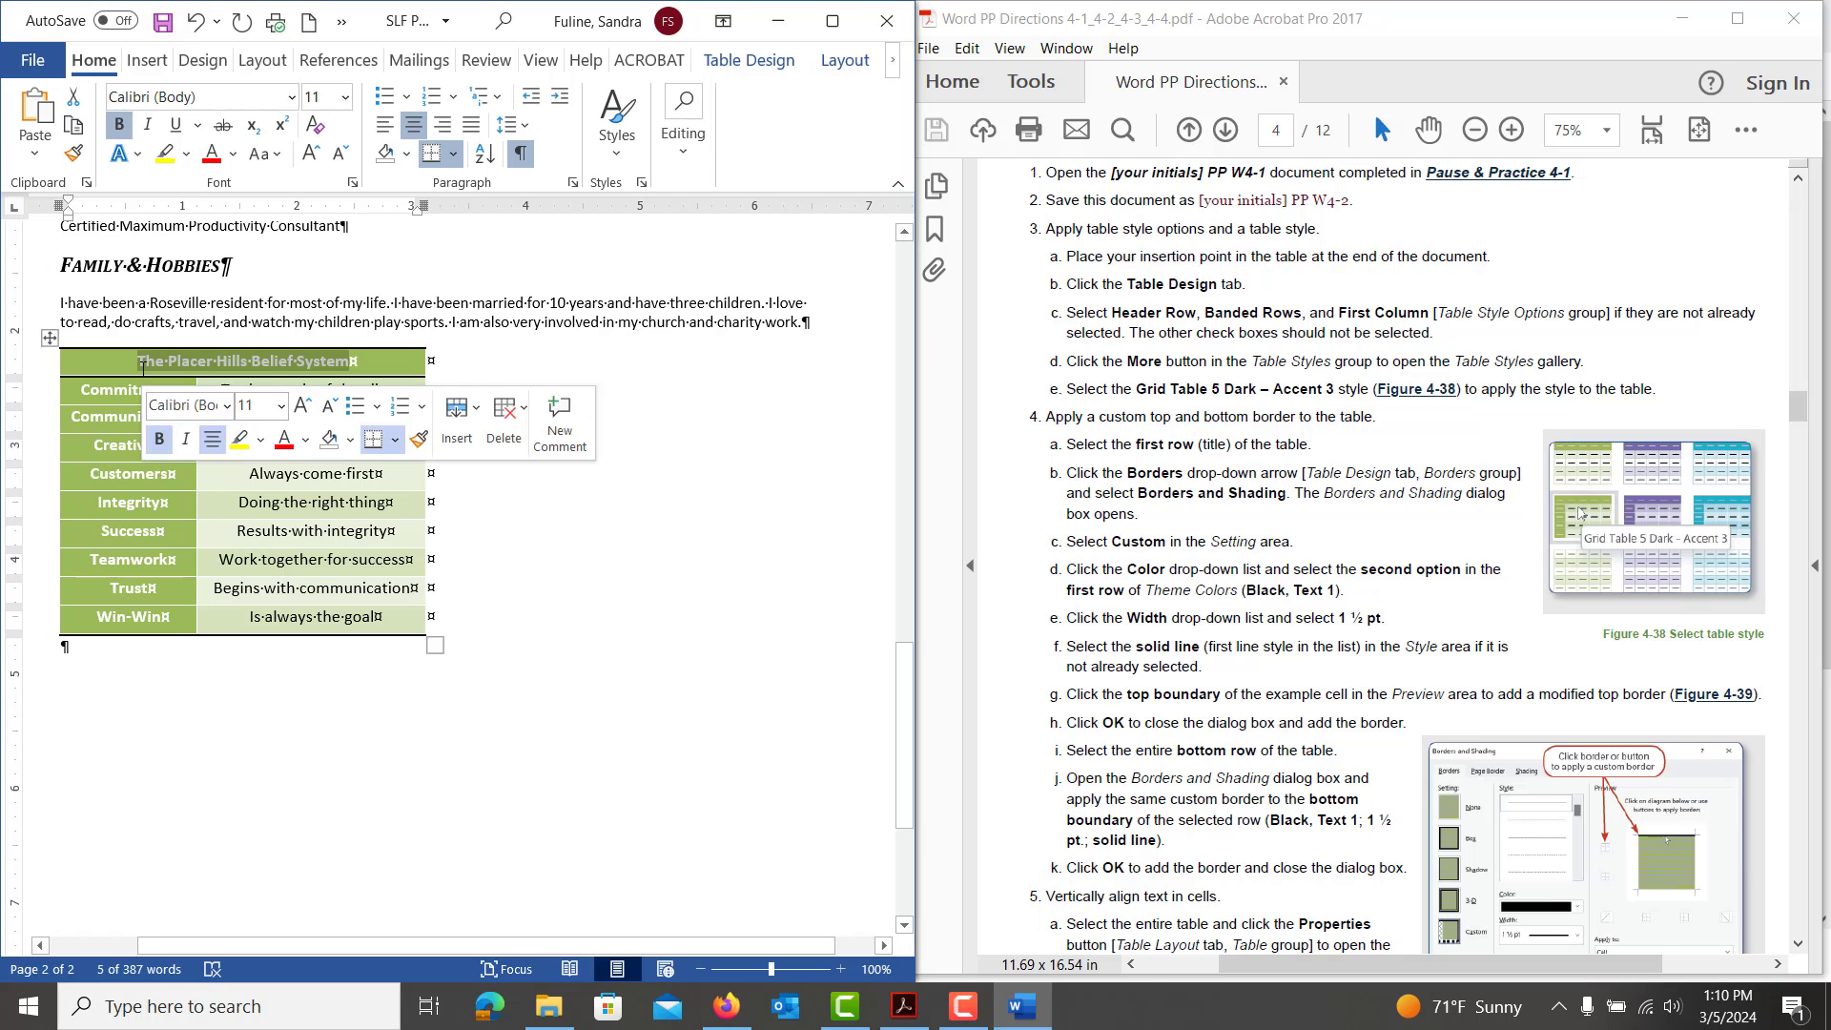
left_click(456, 153)
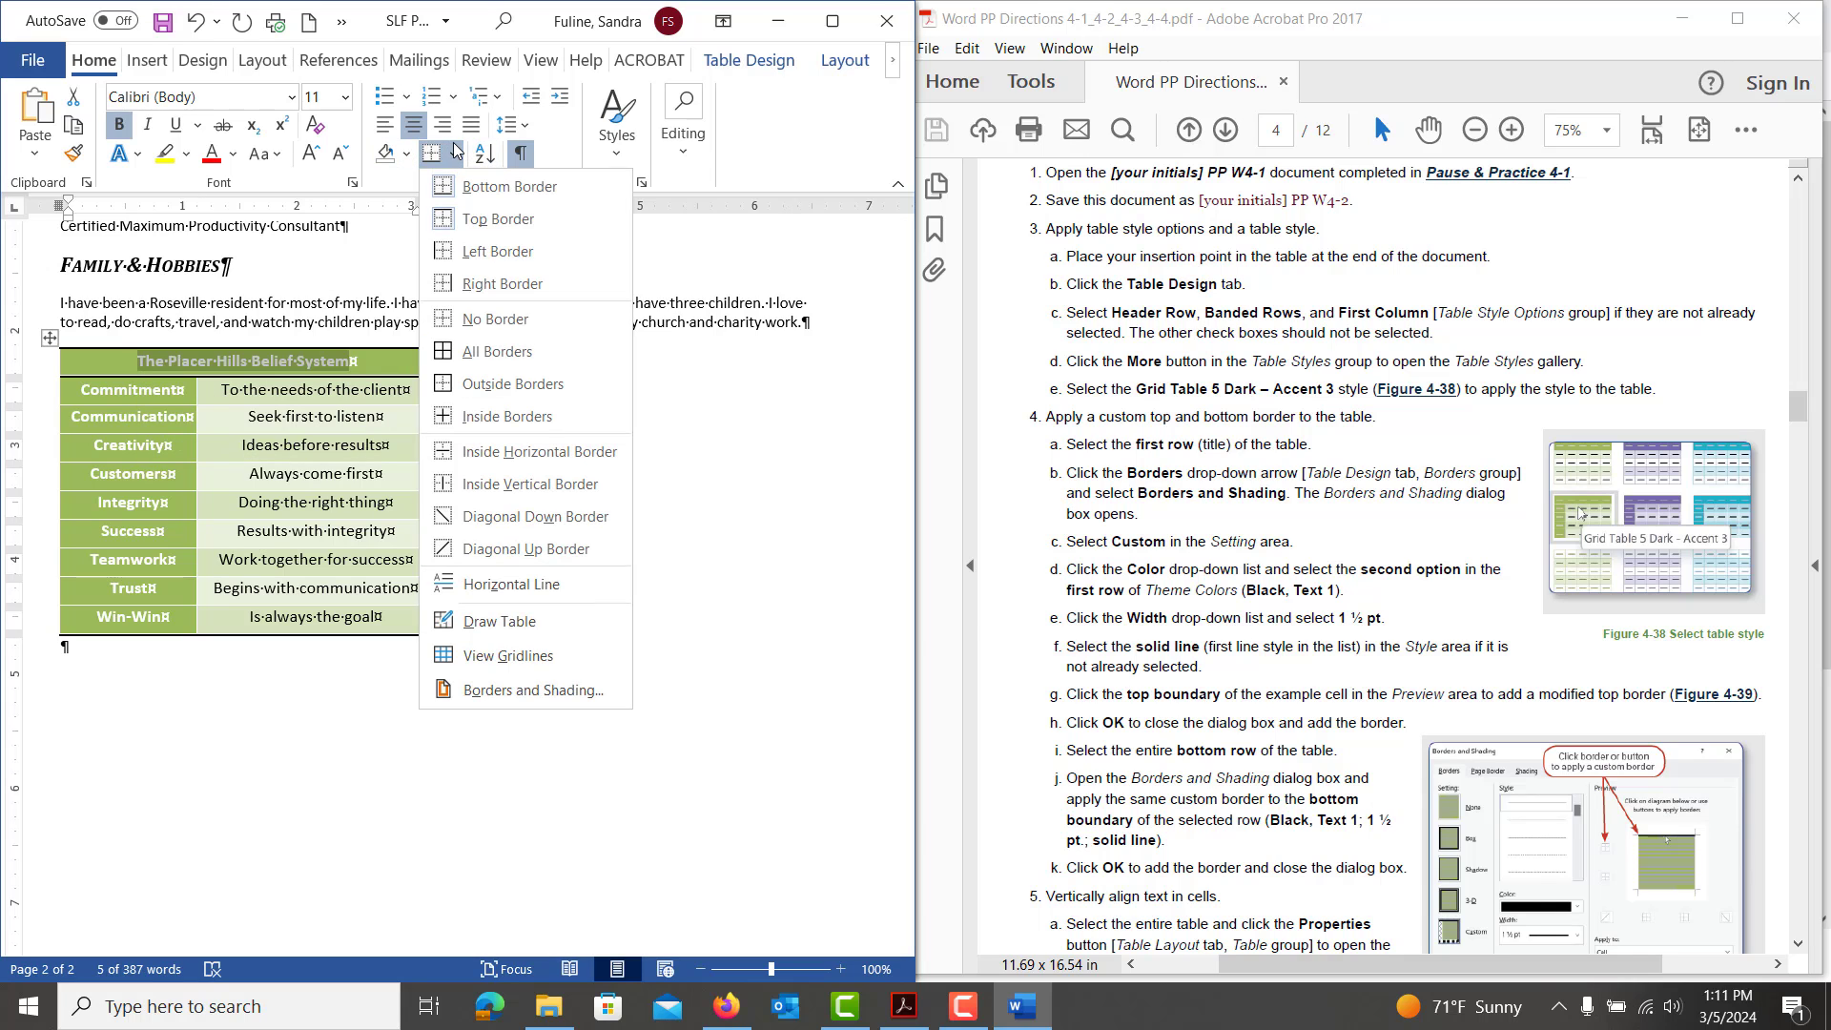
left_click(506, 690)
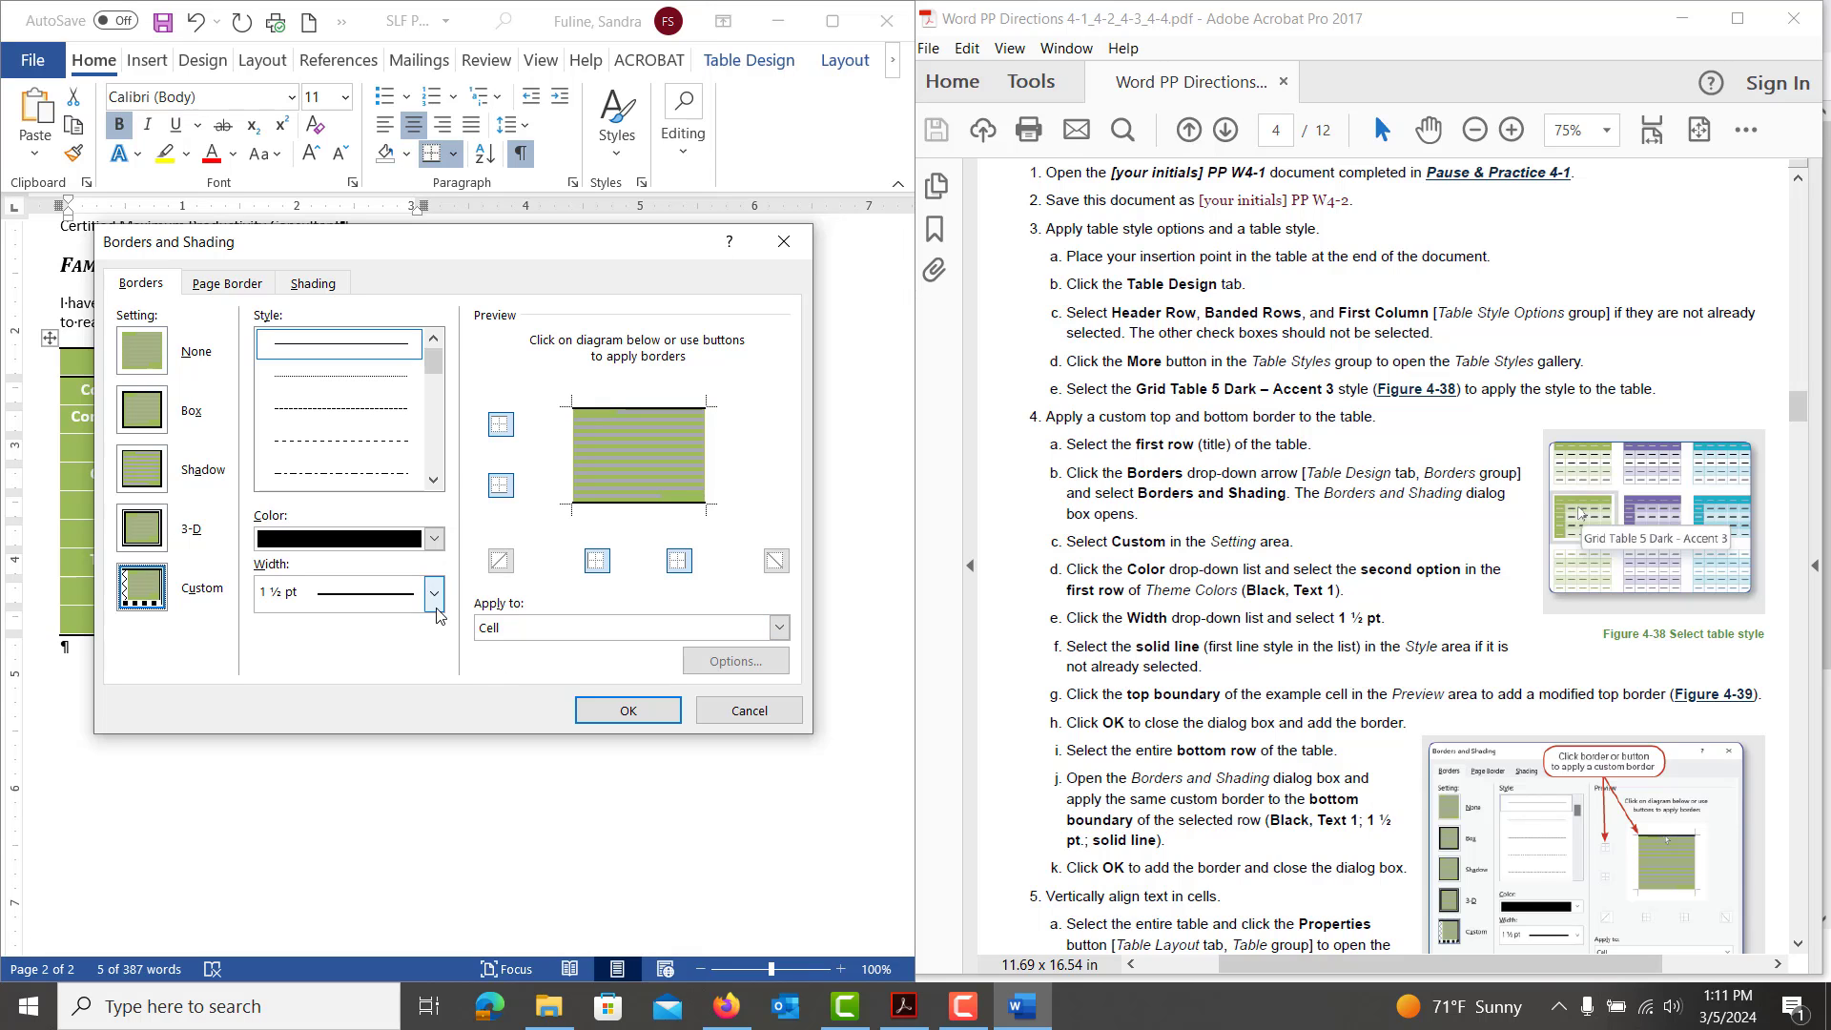
left_click(724, 712)
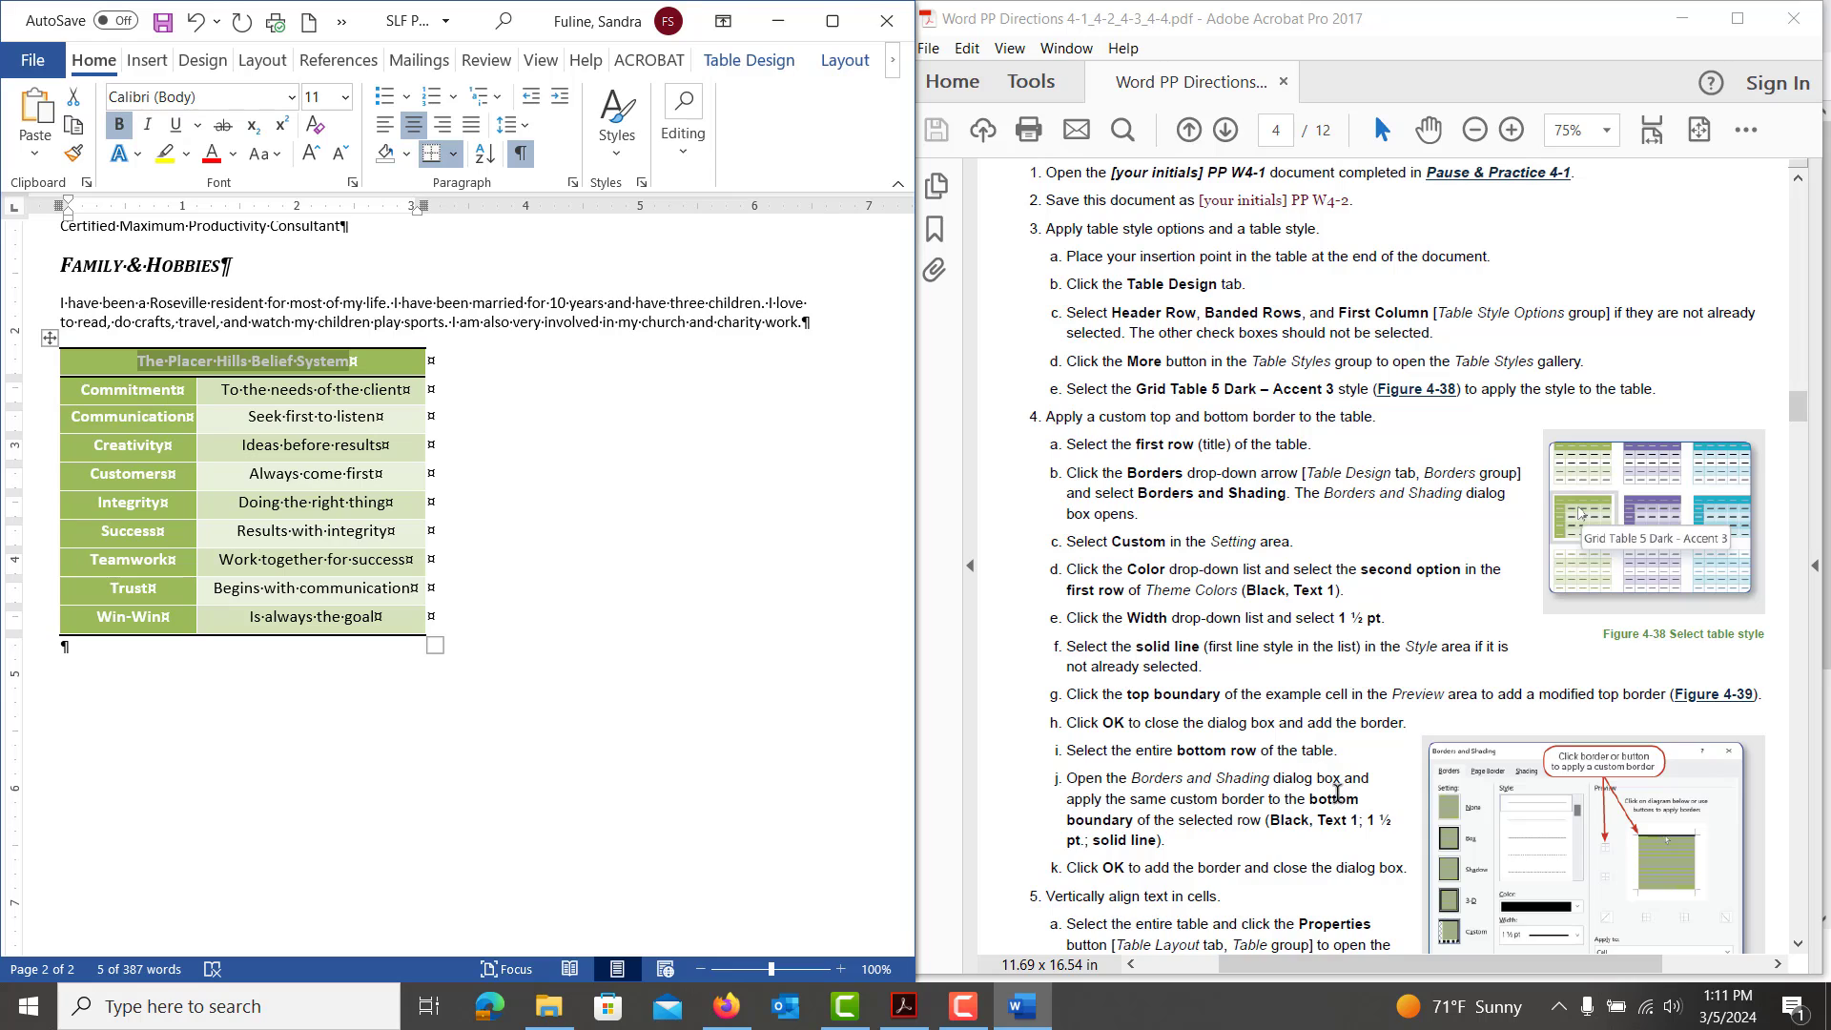
Set the vertical cell alignment to Center for the entire belief system table
scroll(1337, 793, "down", 1)
scroll(1337, 794, "down", 3)
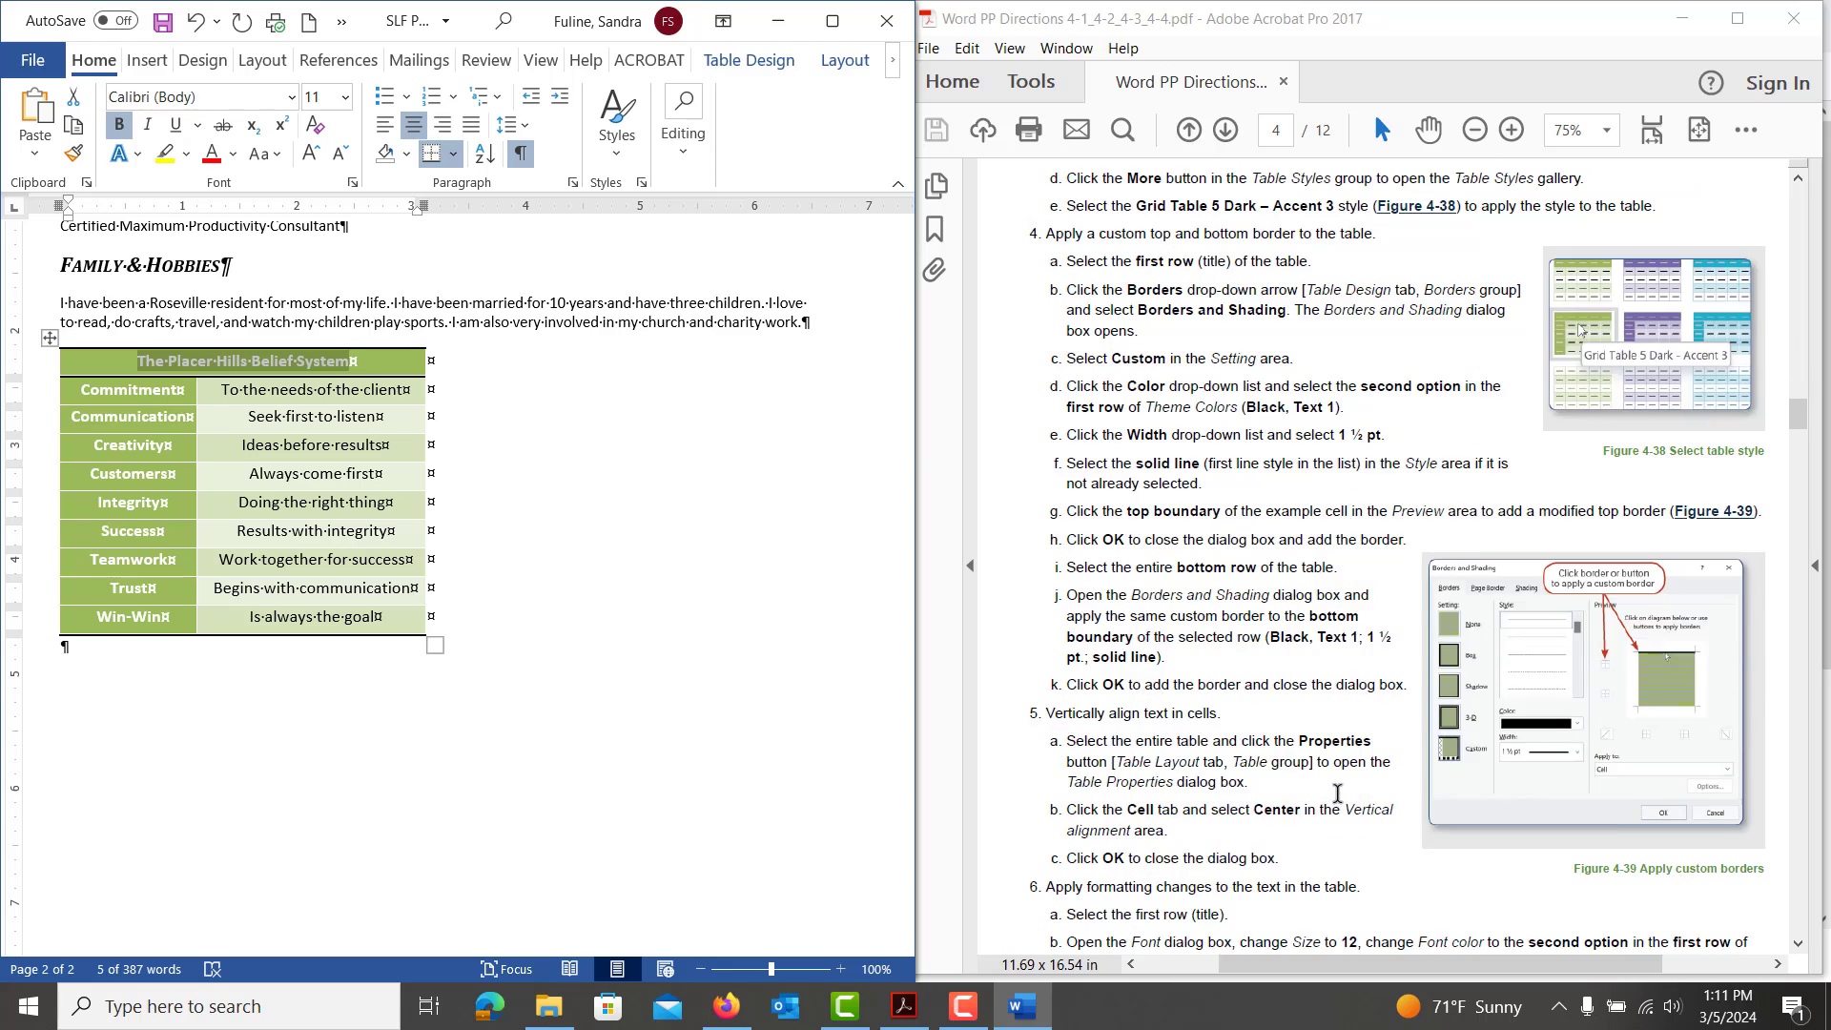
scroll(1337, 793, "down", 4)
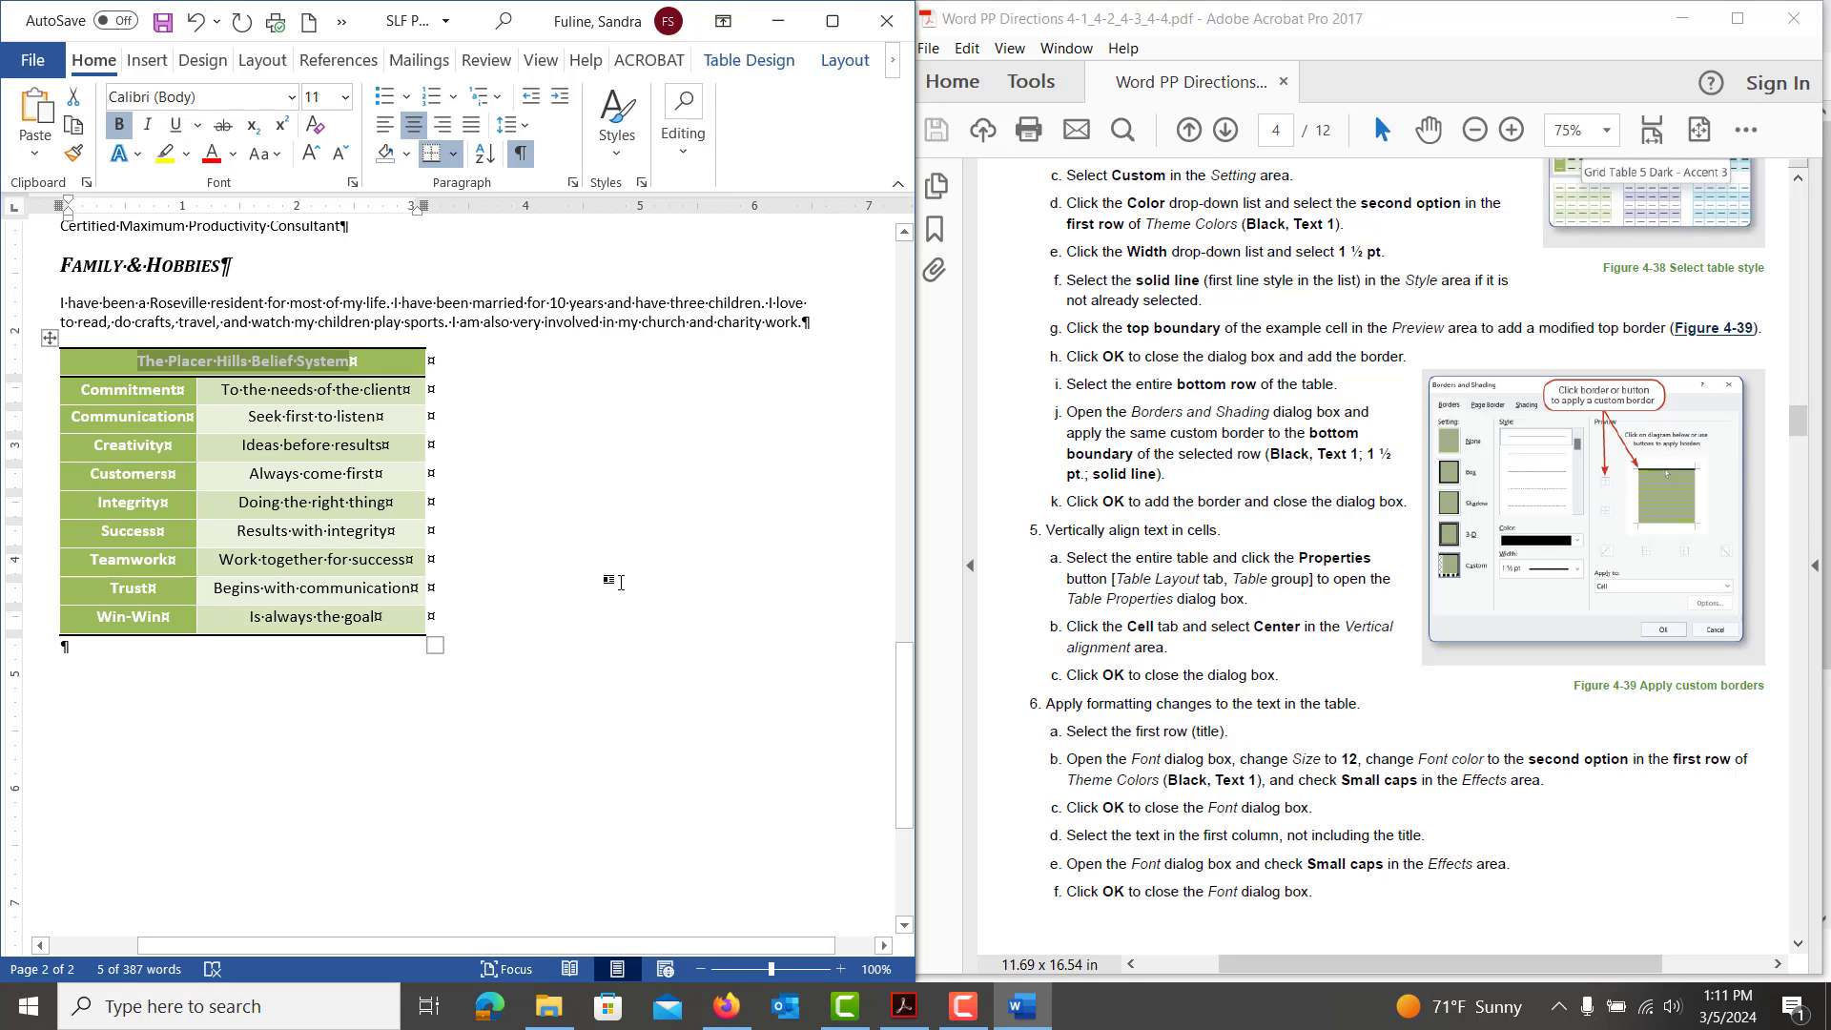
left_click(49, 338)
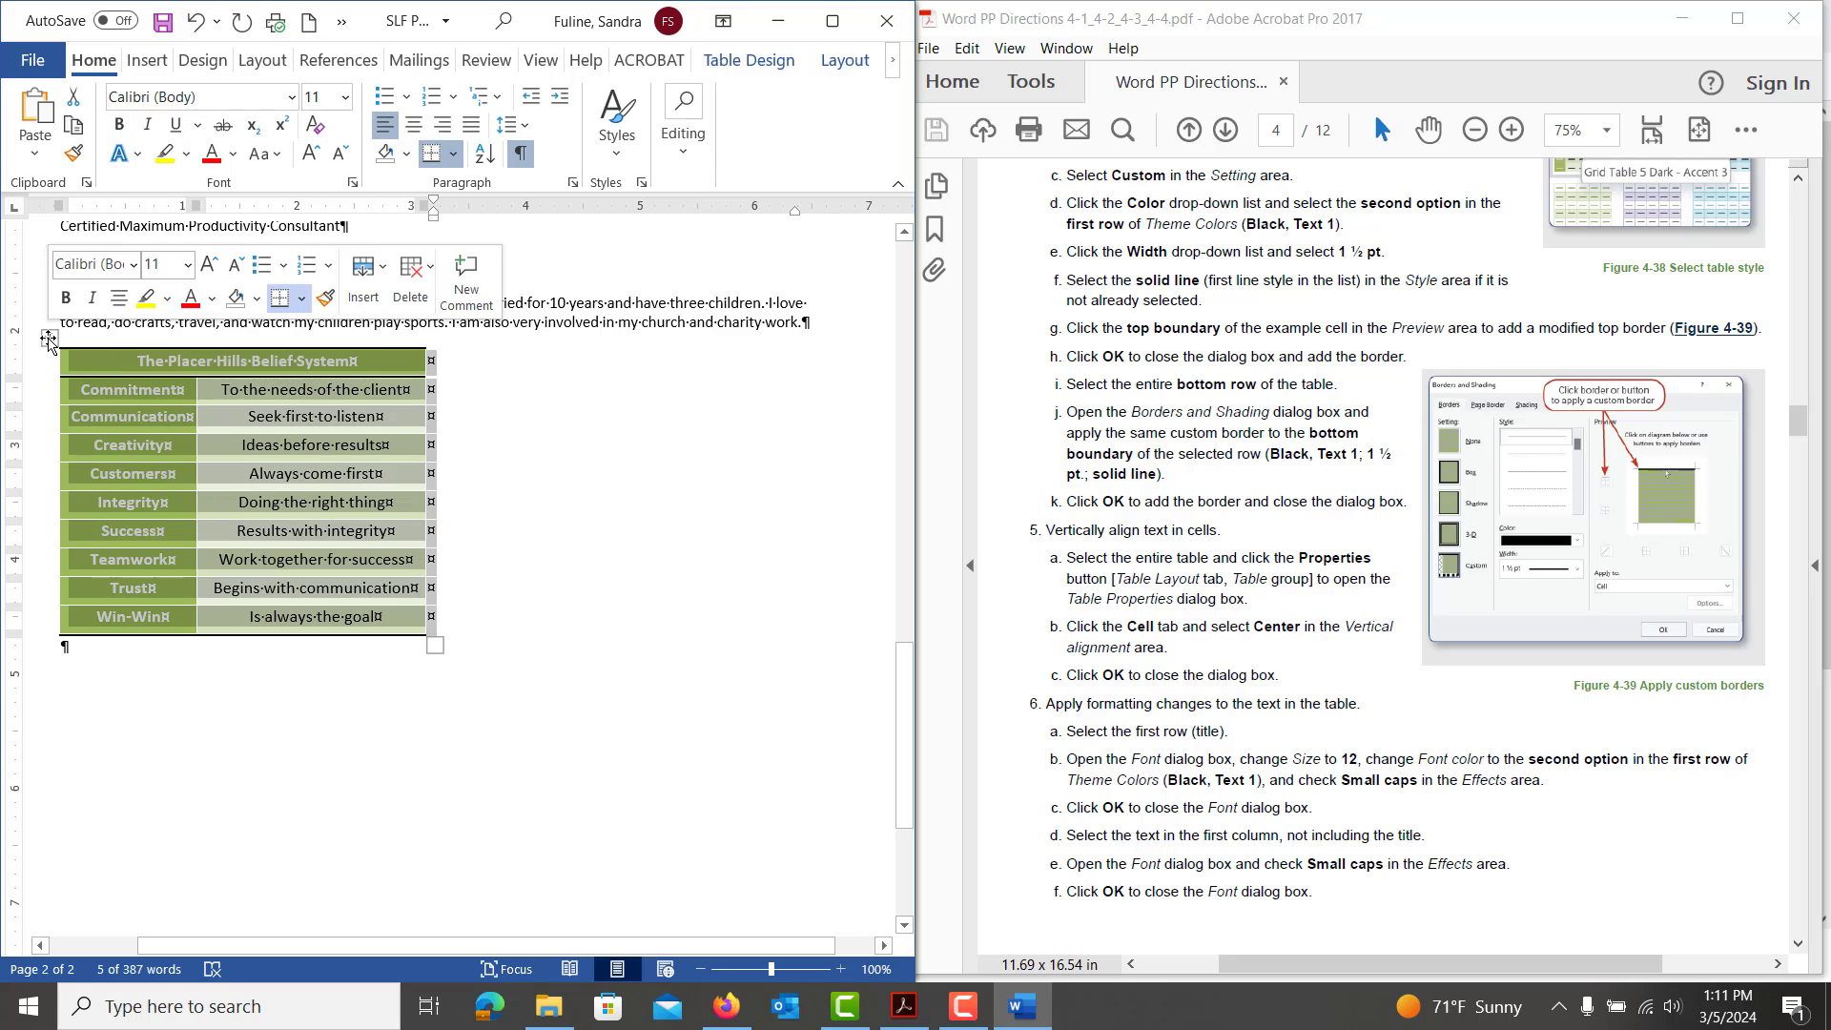
left_click(754, 62)
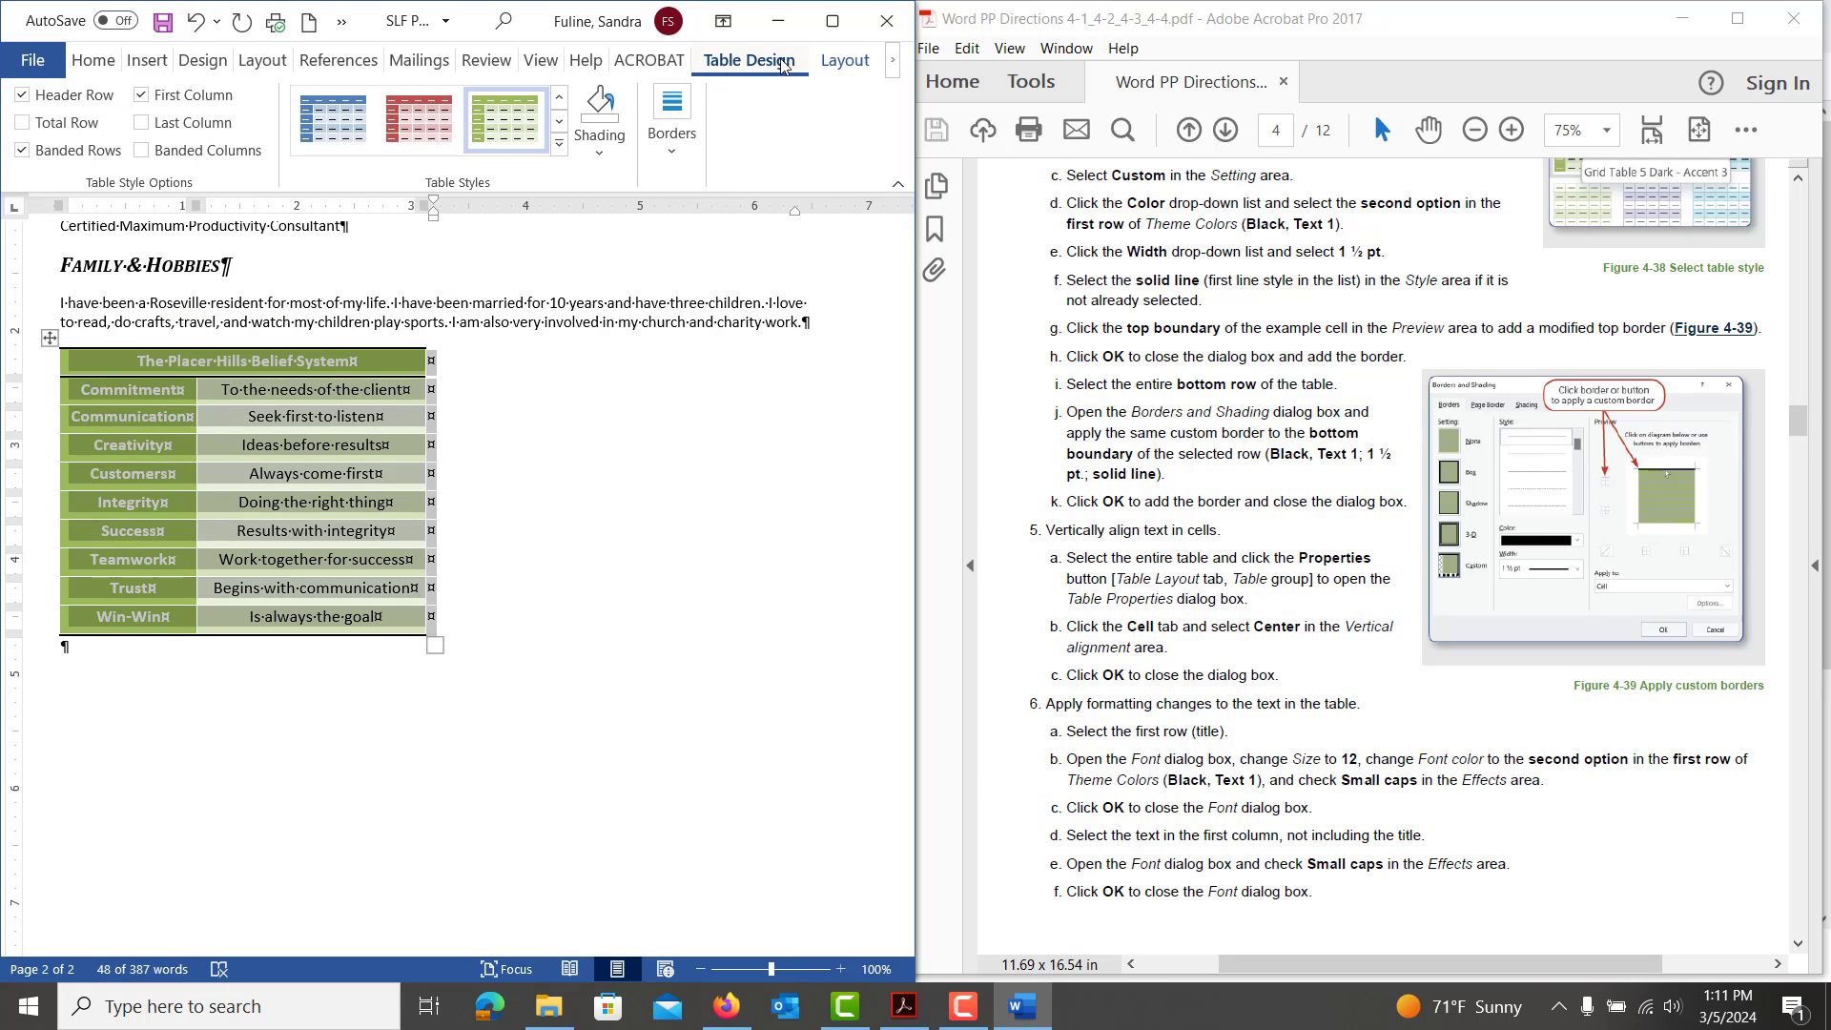
left_click(834, 65)
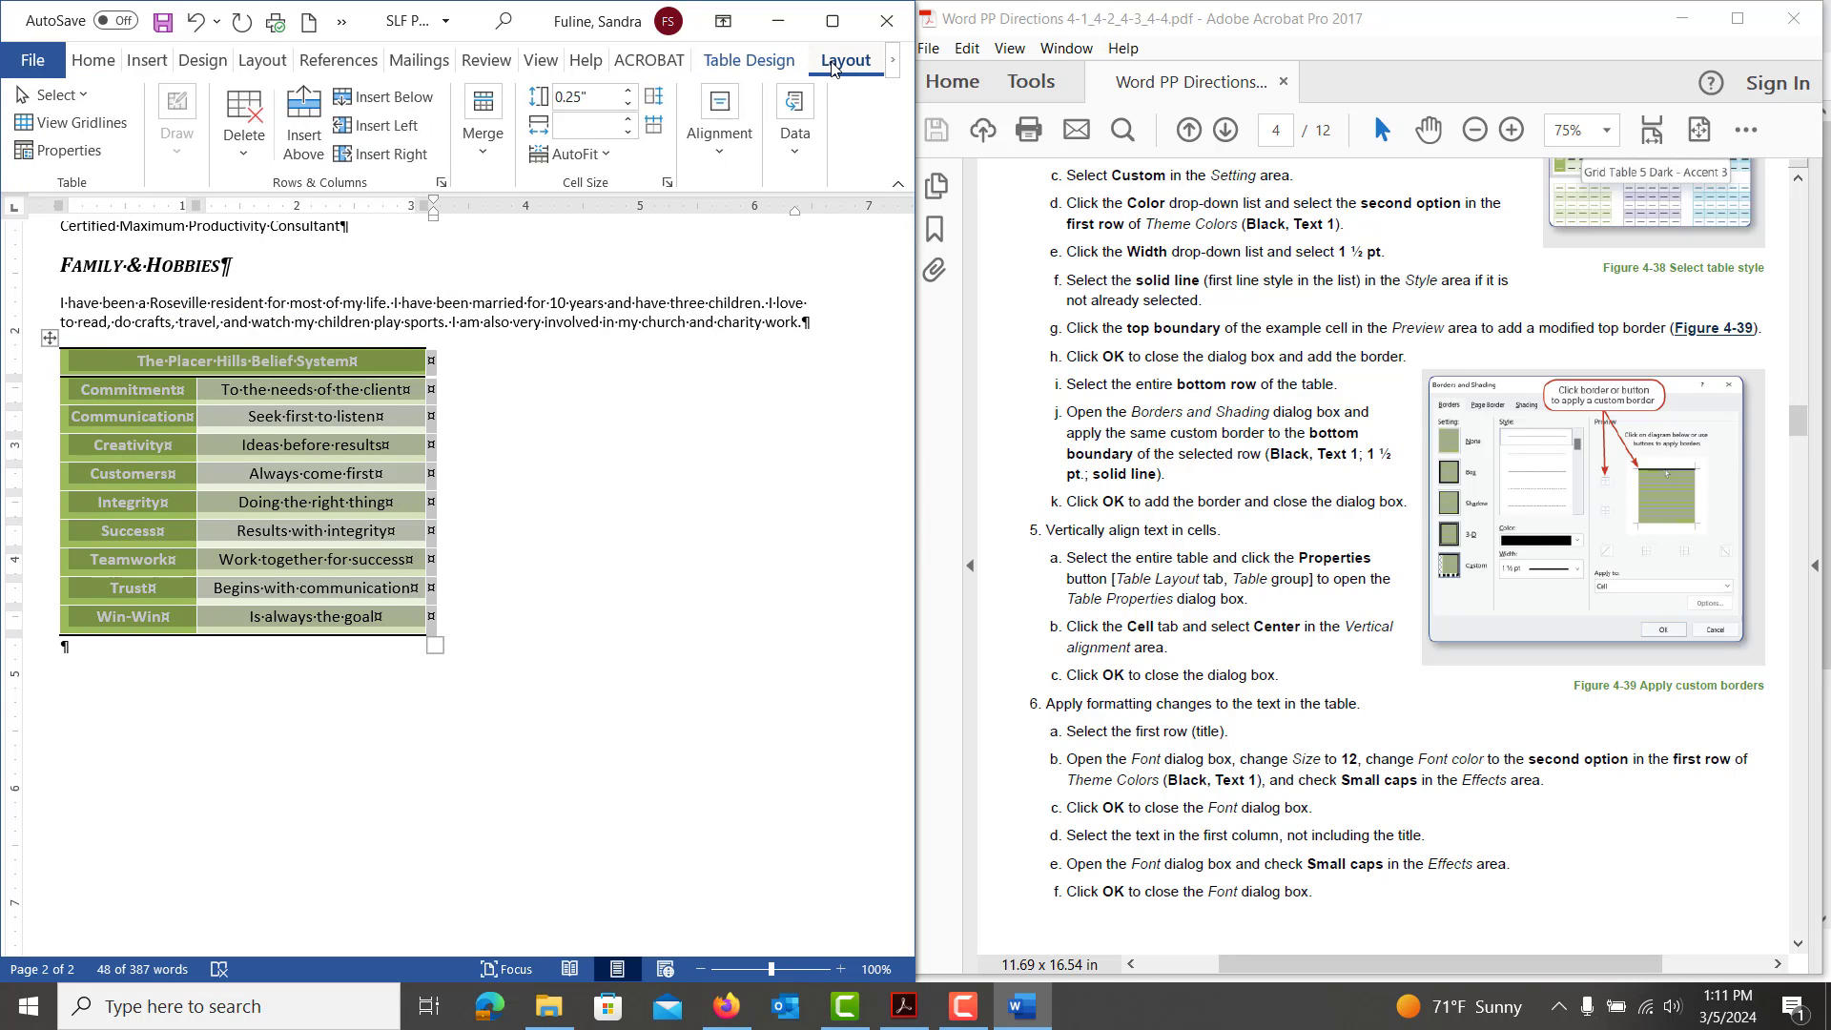
left_click(76, 158)
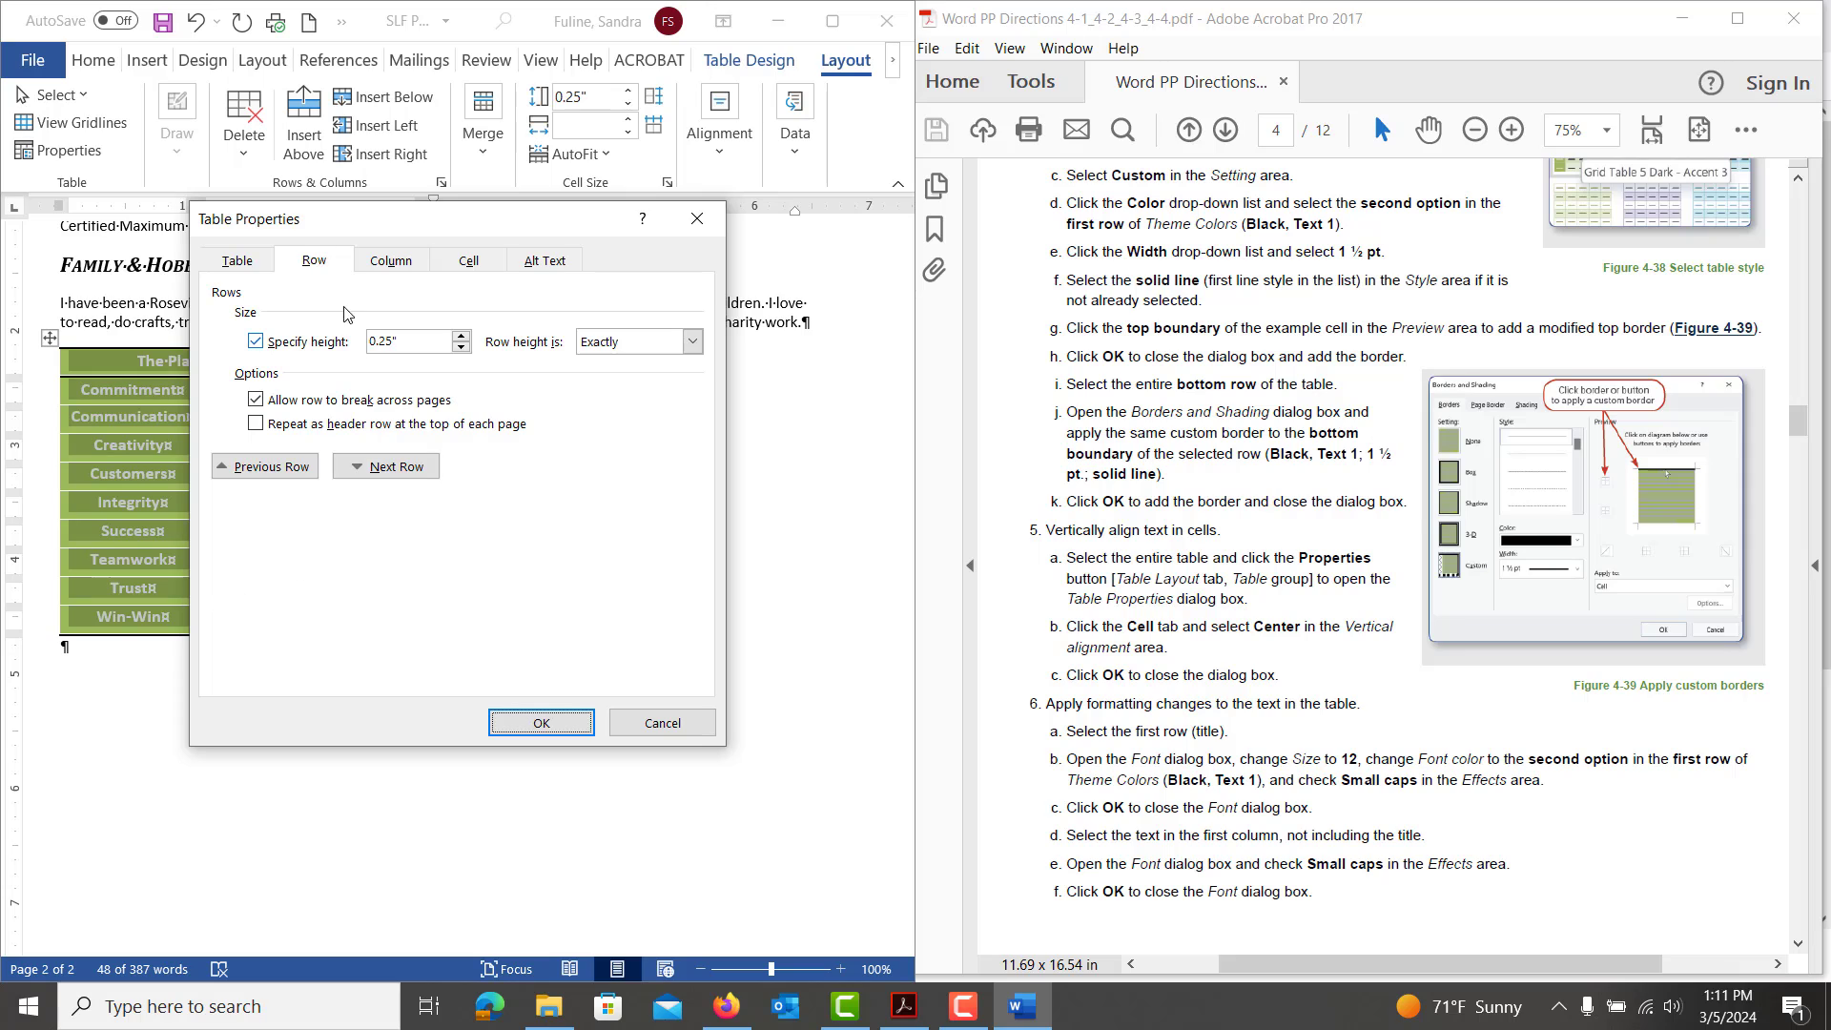
left_click(466, 269)
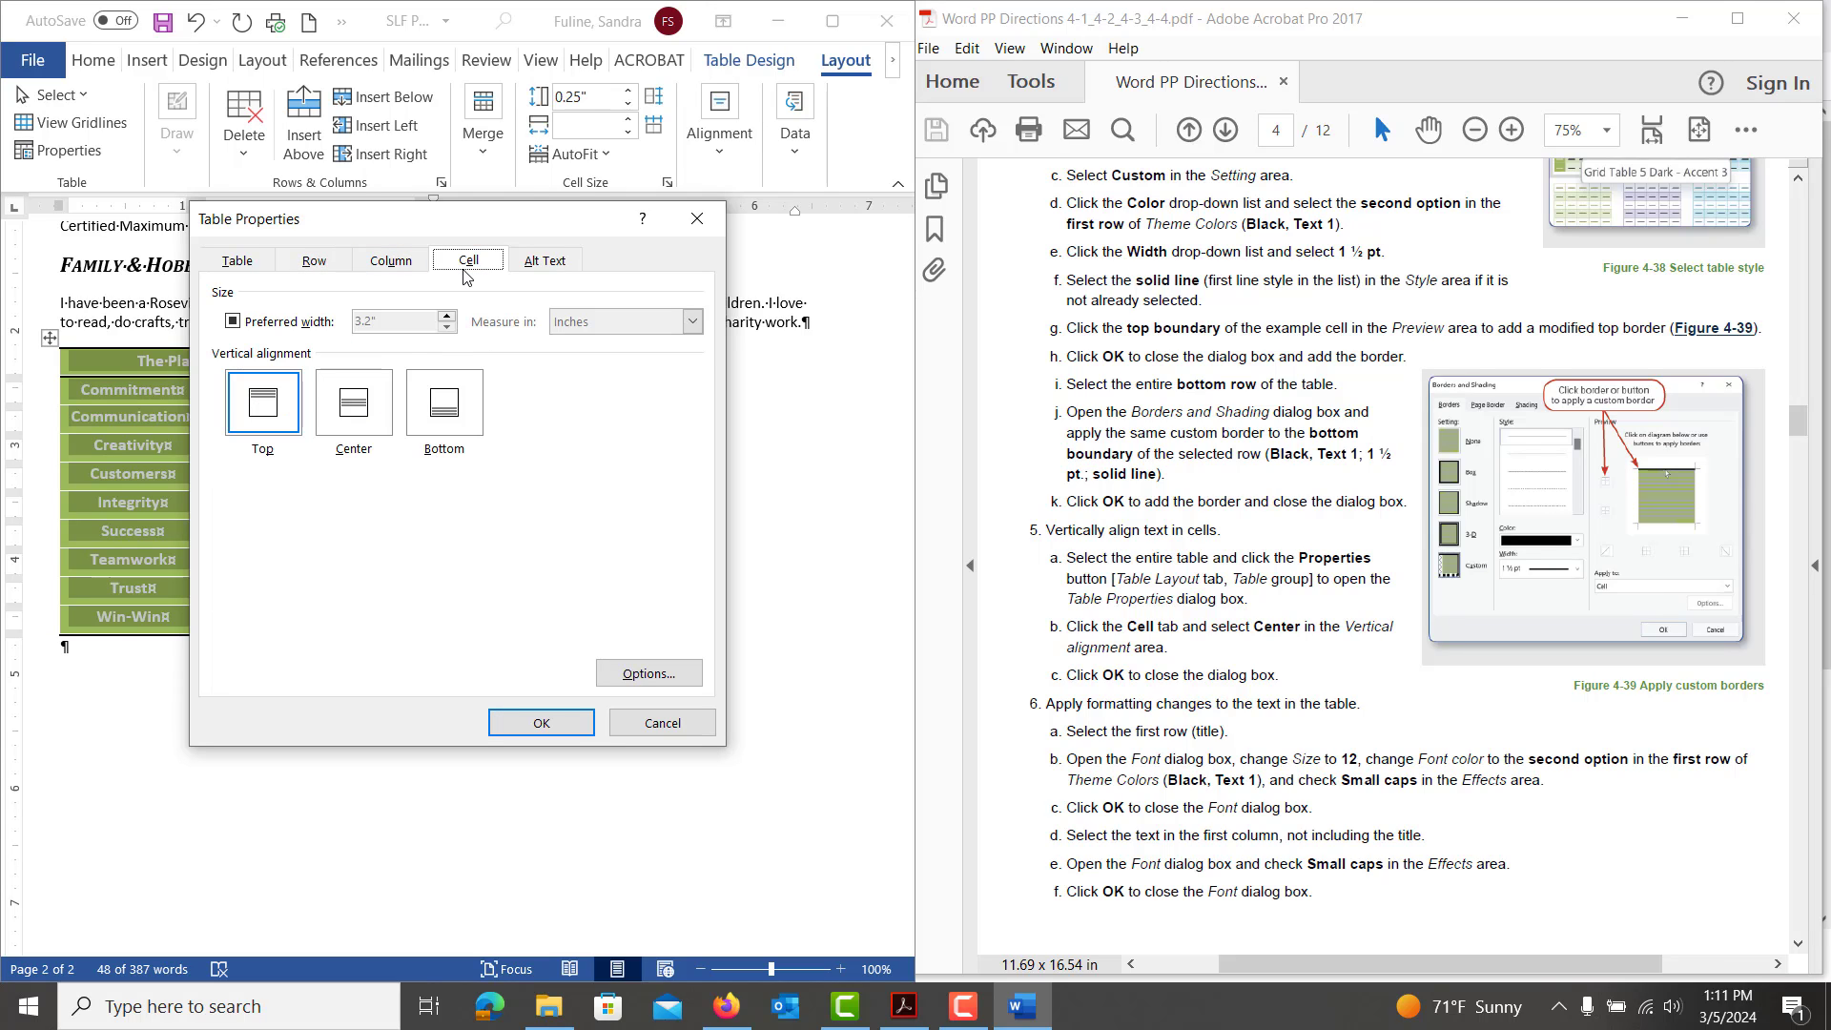
left_click(364, 415)
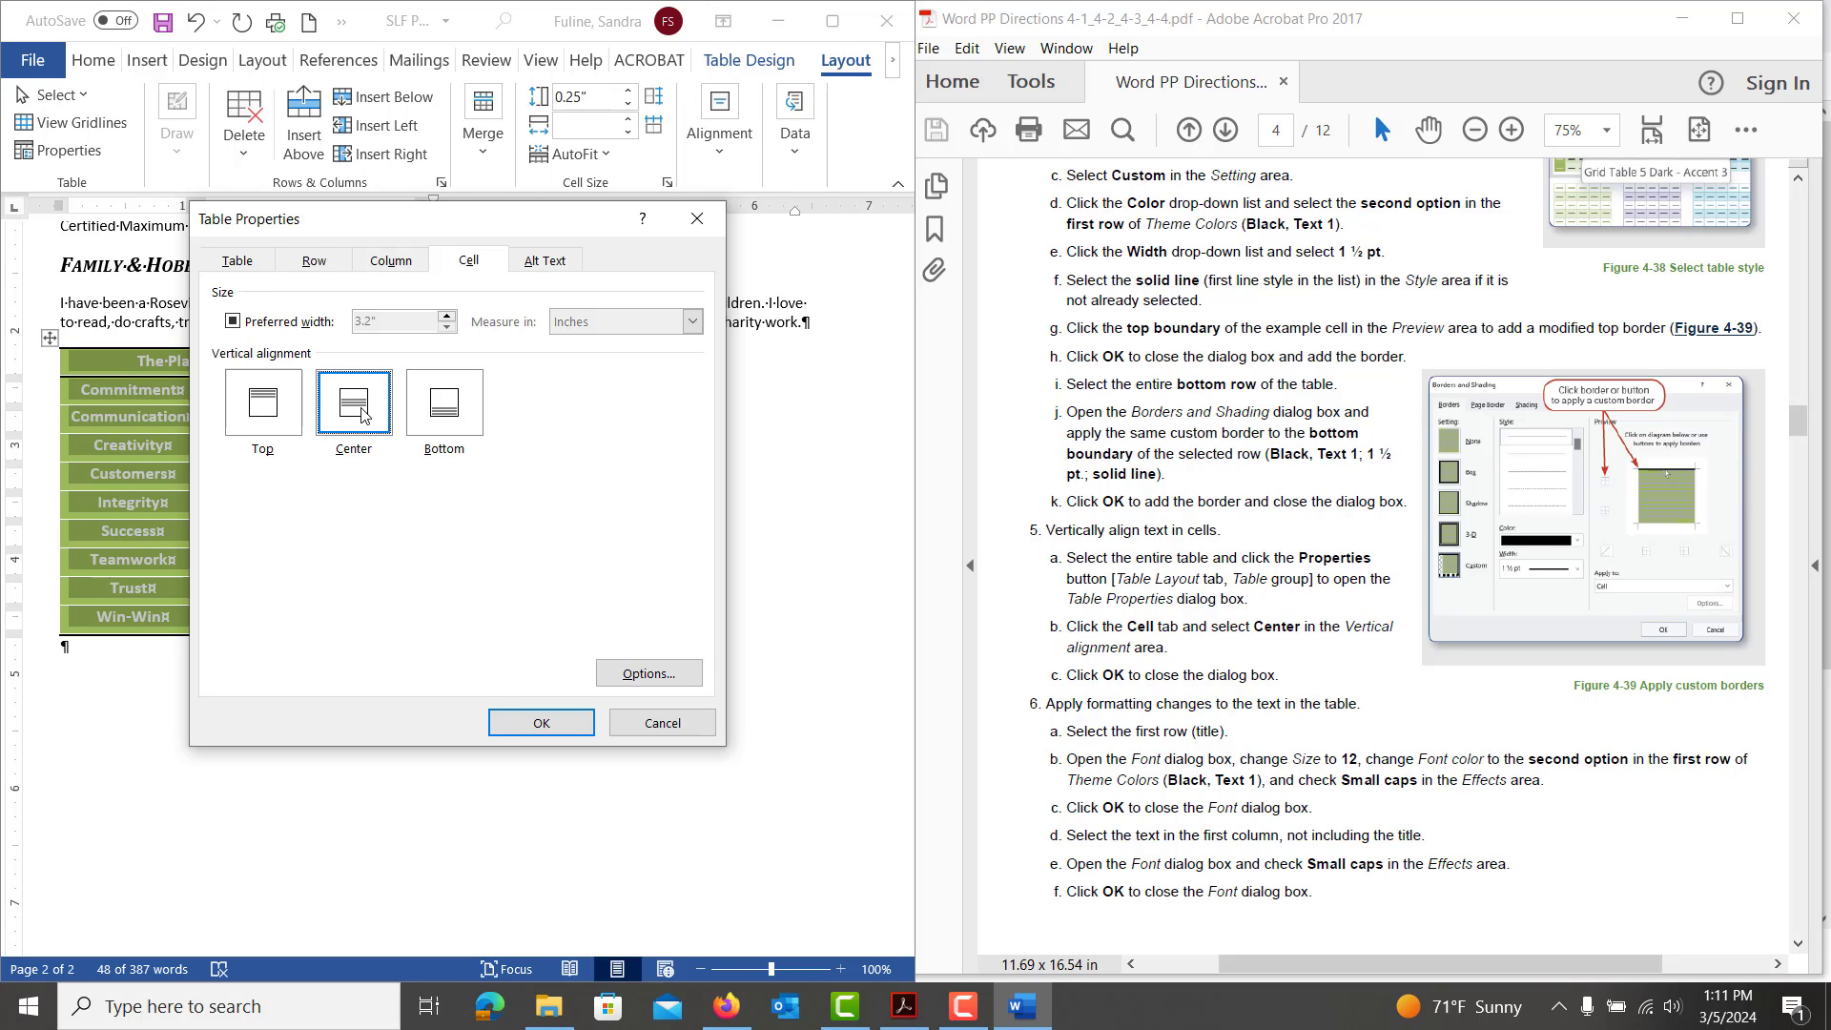
left_click(532, 728)
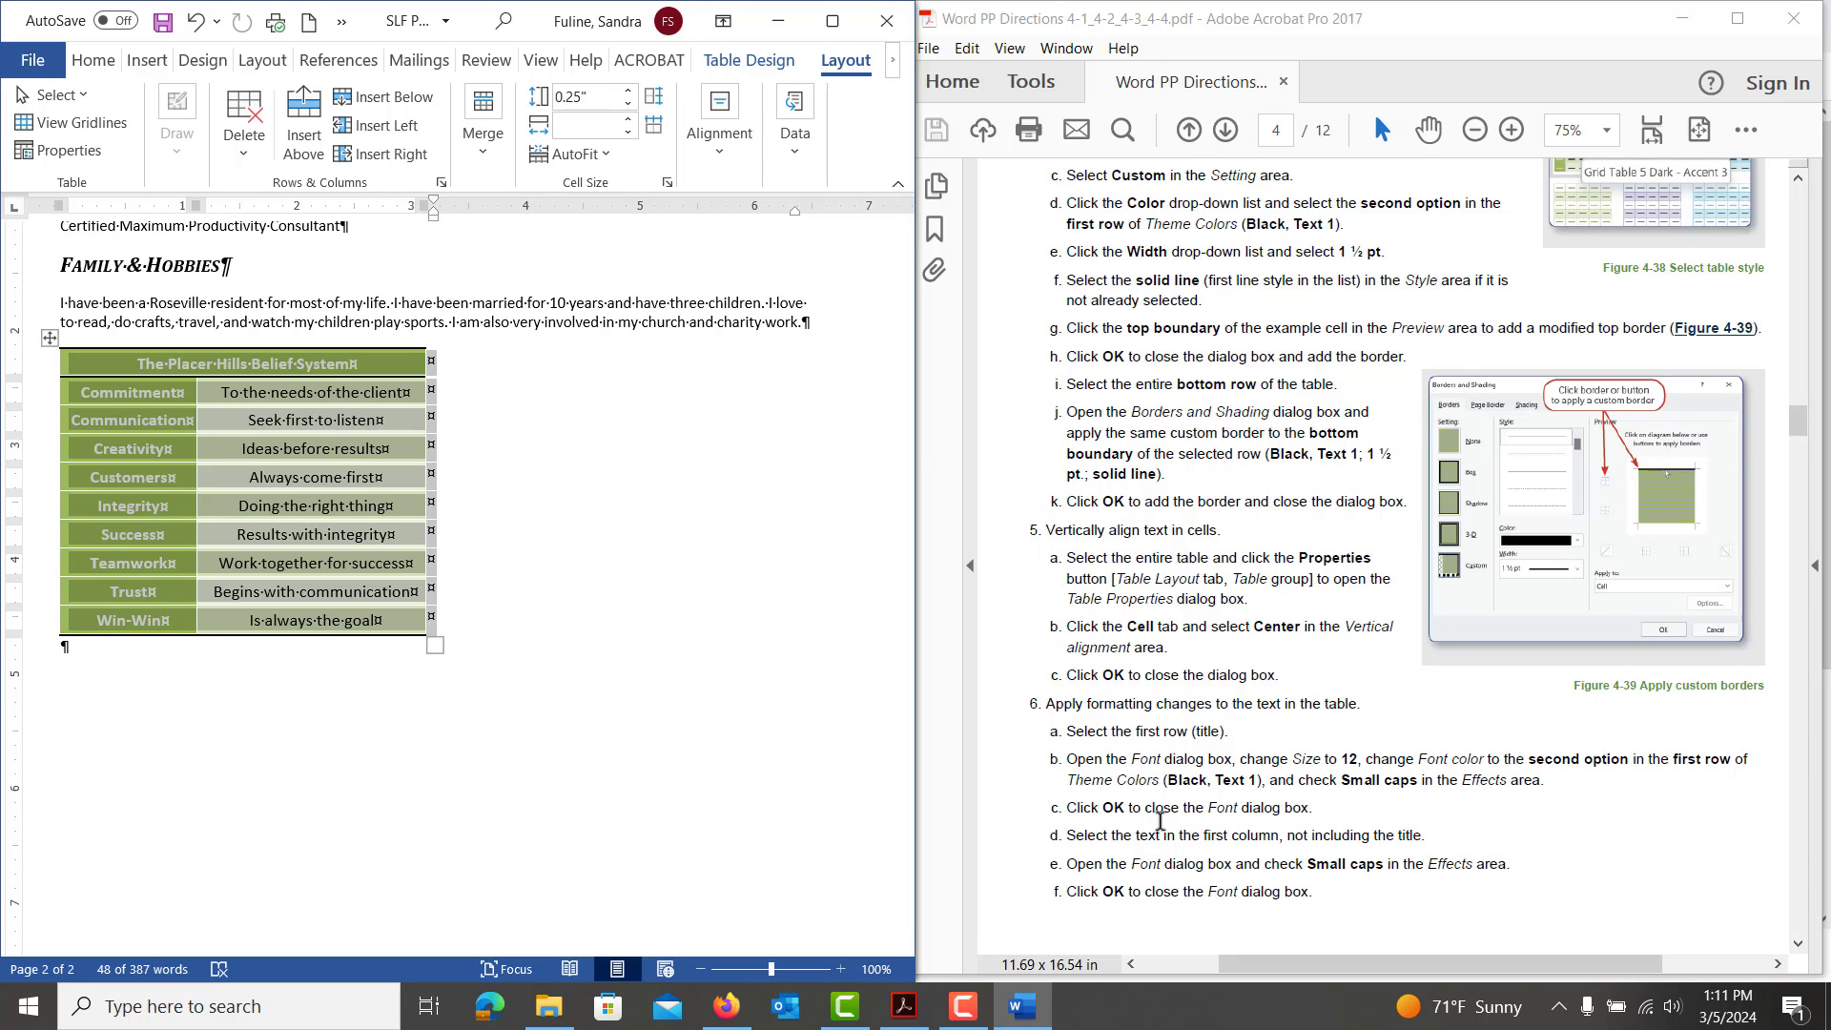
Format the belief system table's title text with size 12, font color Black, Text 1 and Small caps
scroll(1154, 820, "down", 3)
scroll(1087, 820, "down", 3)
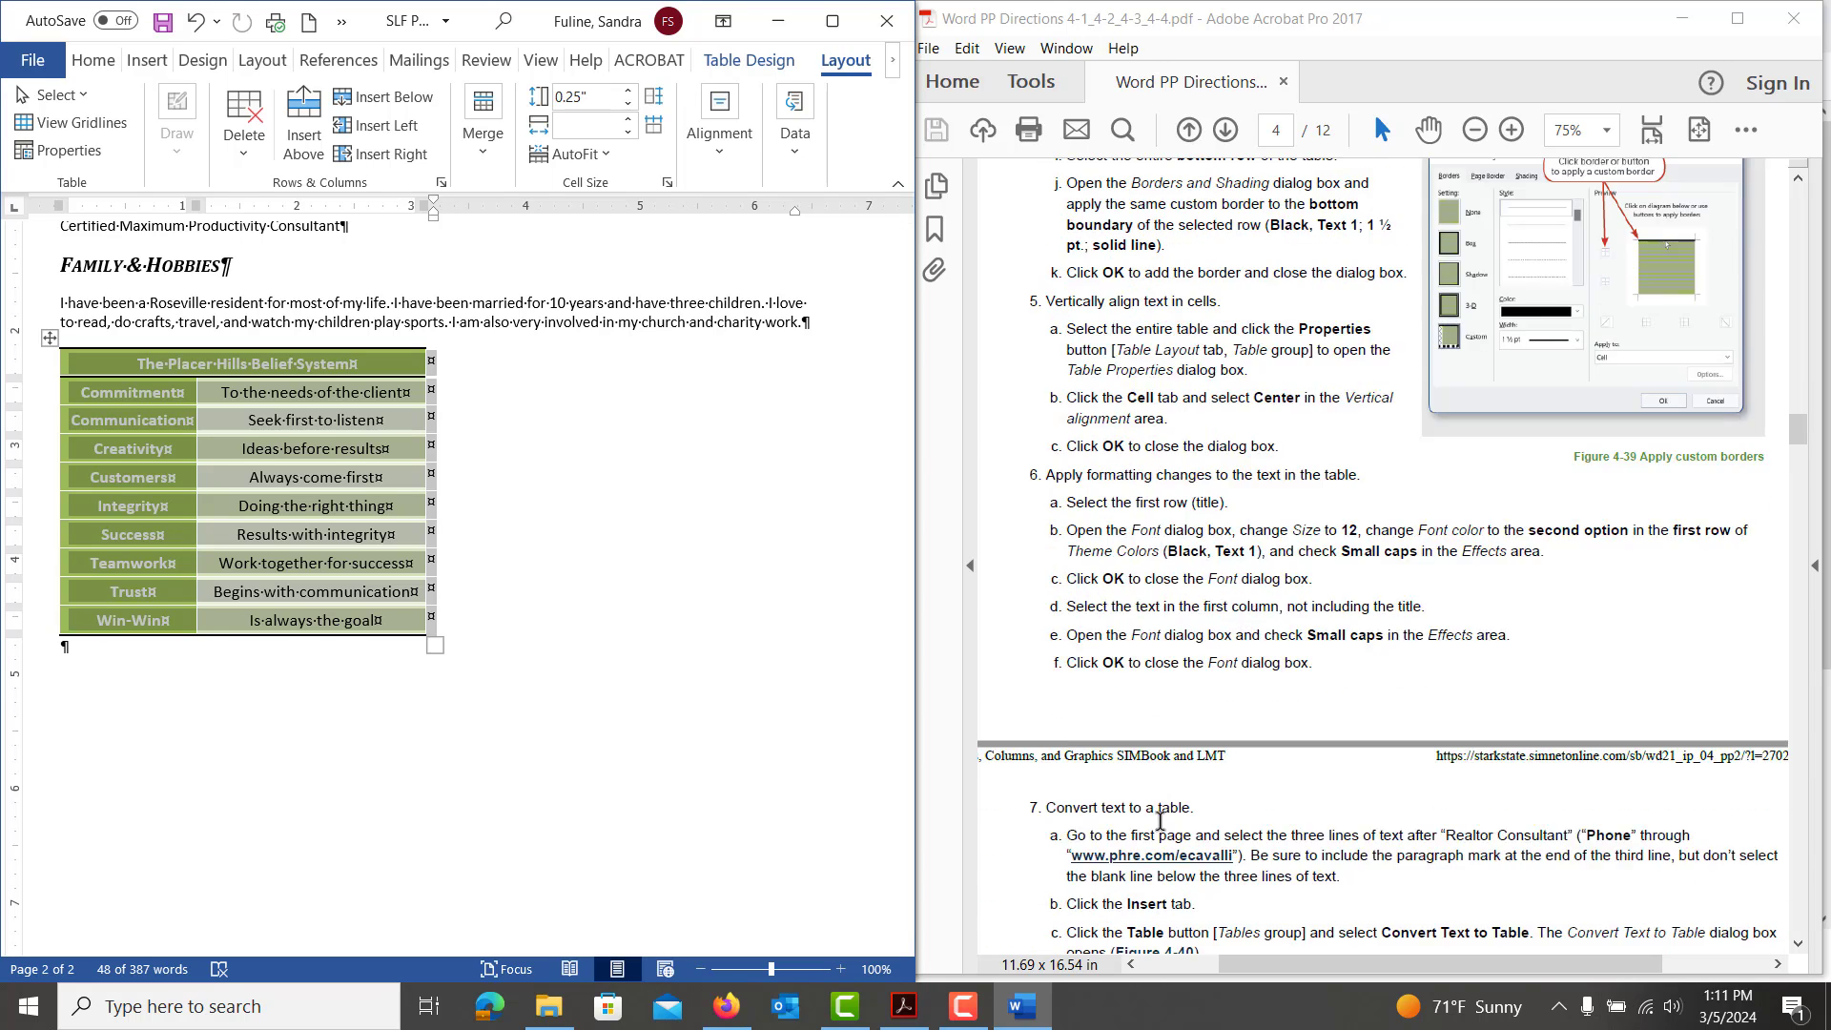
left_click(278, 506)
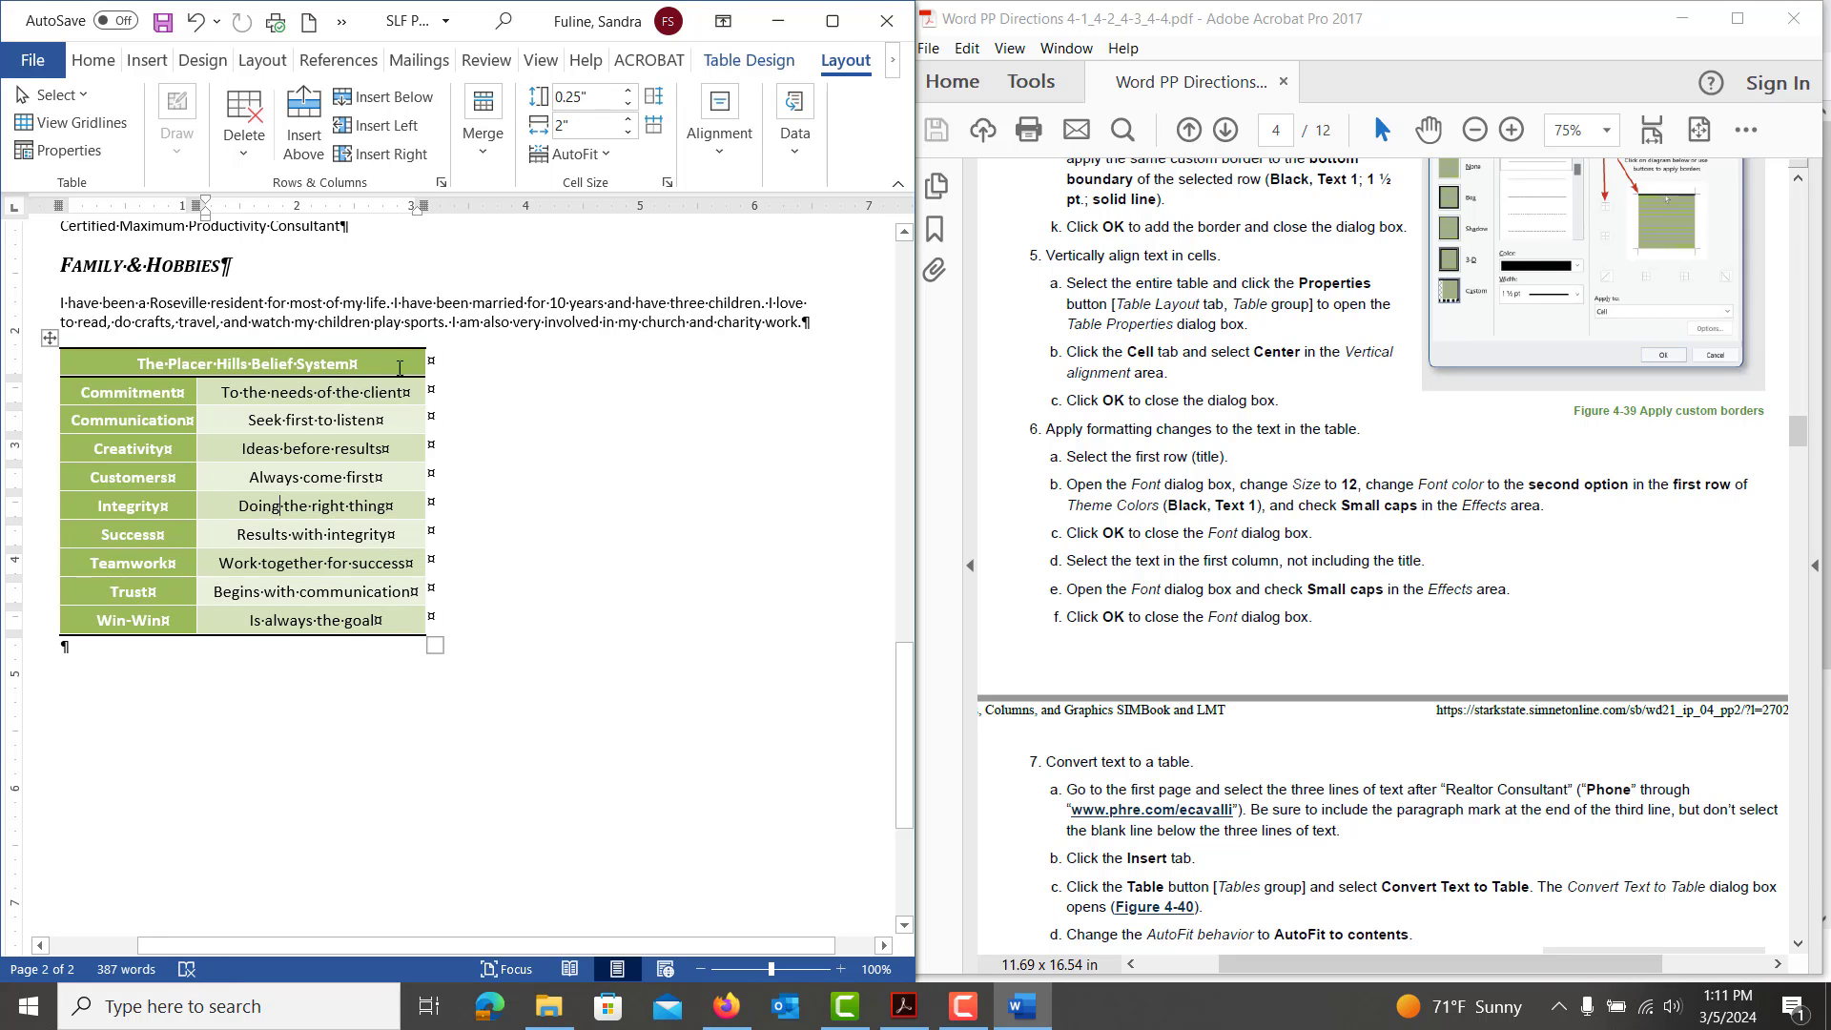
left_click_drag(384, 369, 136, 365)
left_click(94, 60)
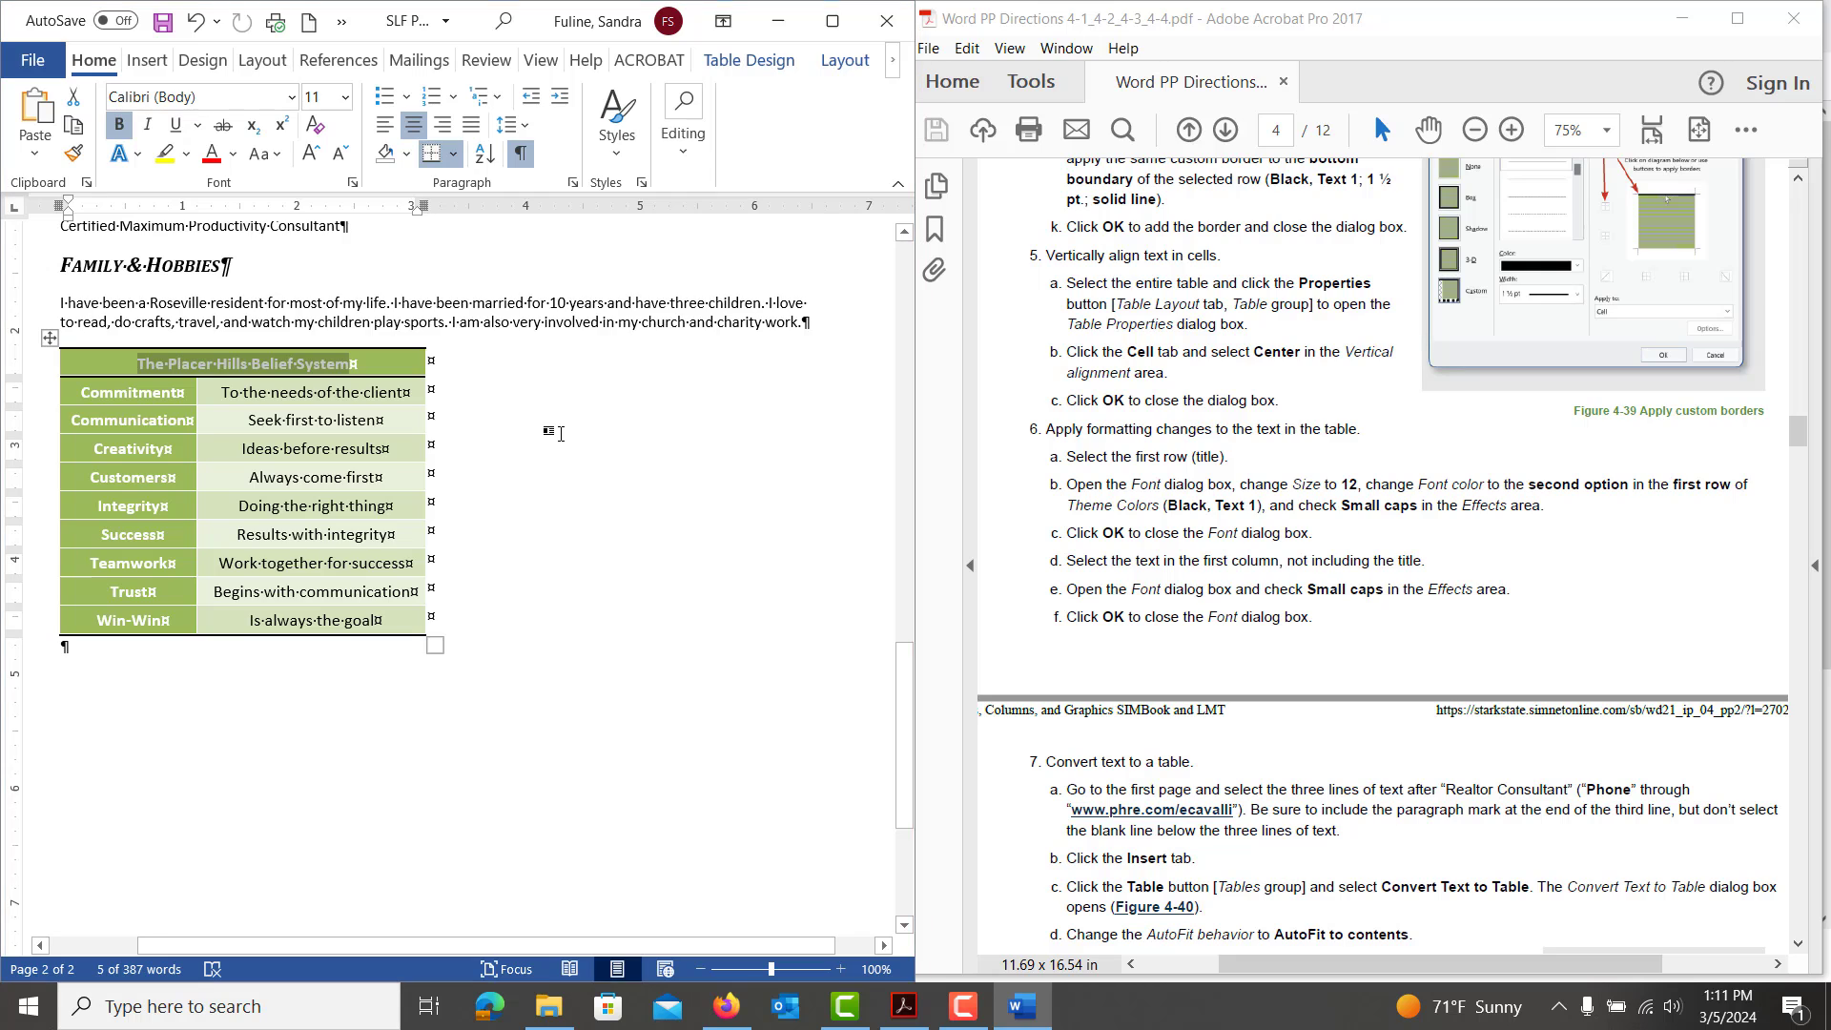
key("ctrl+d")
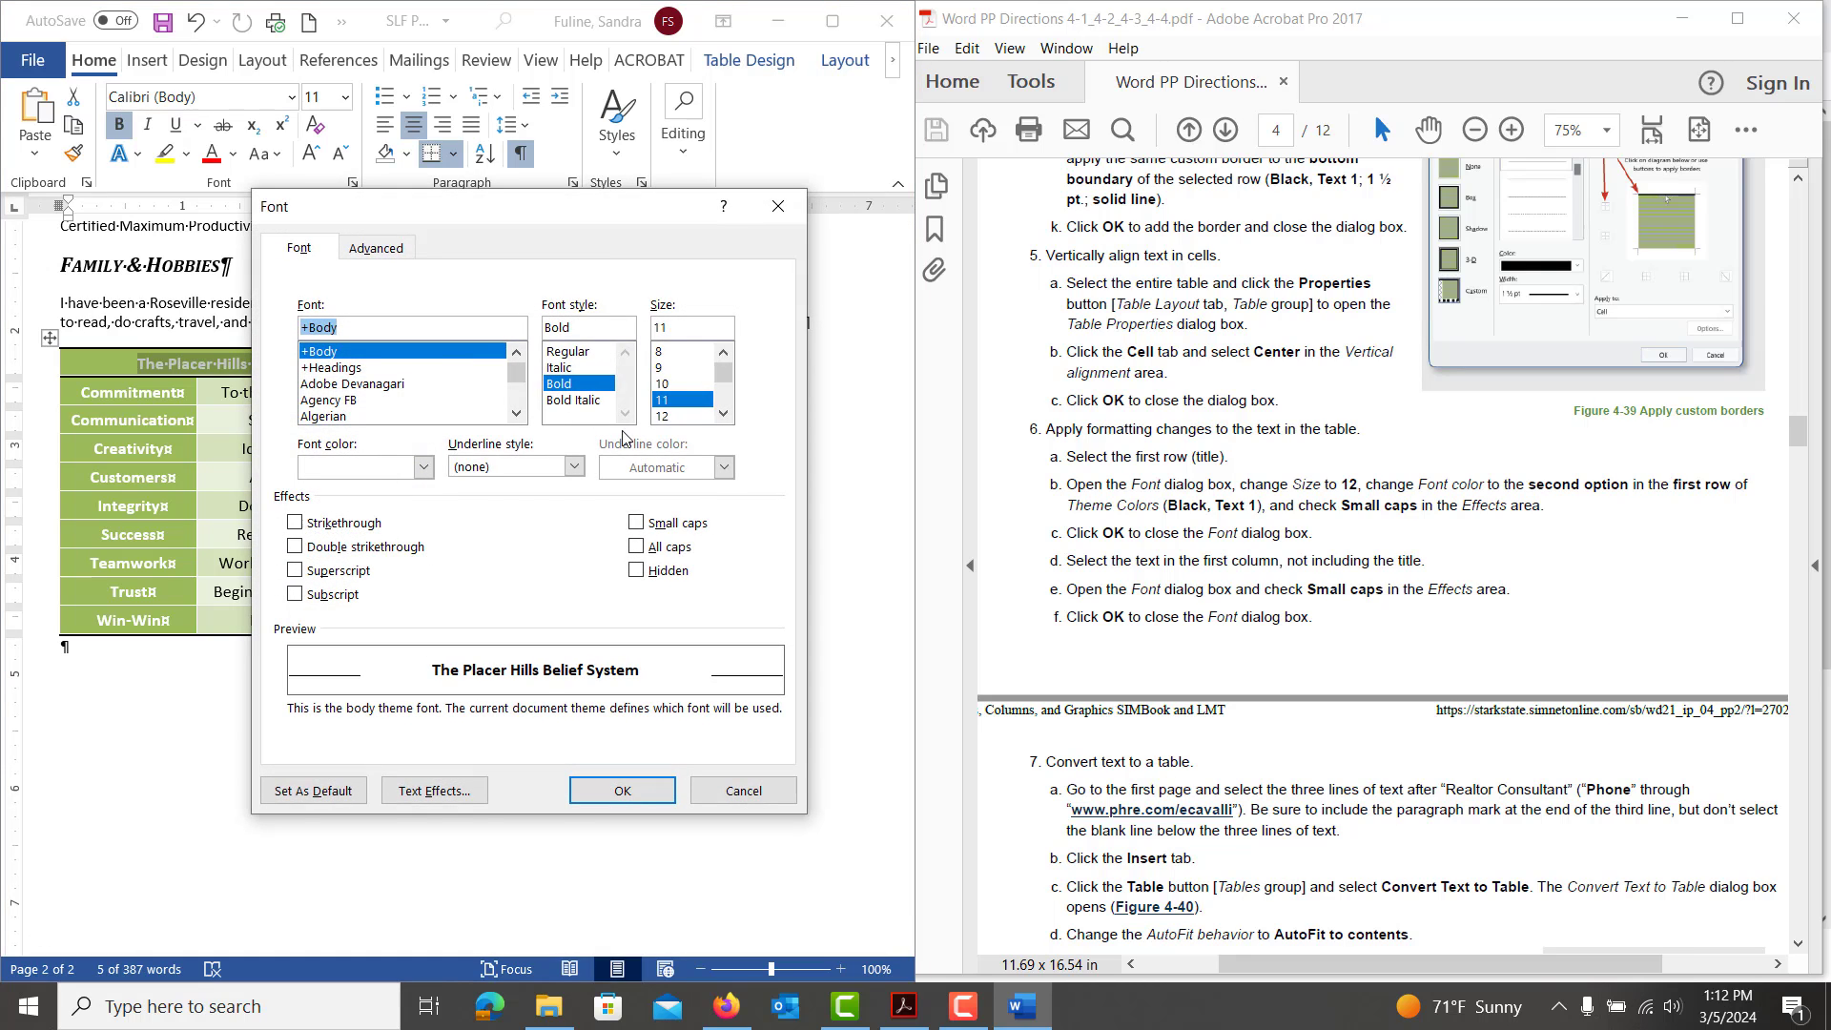
left_click(663, 417)
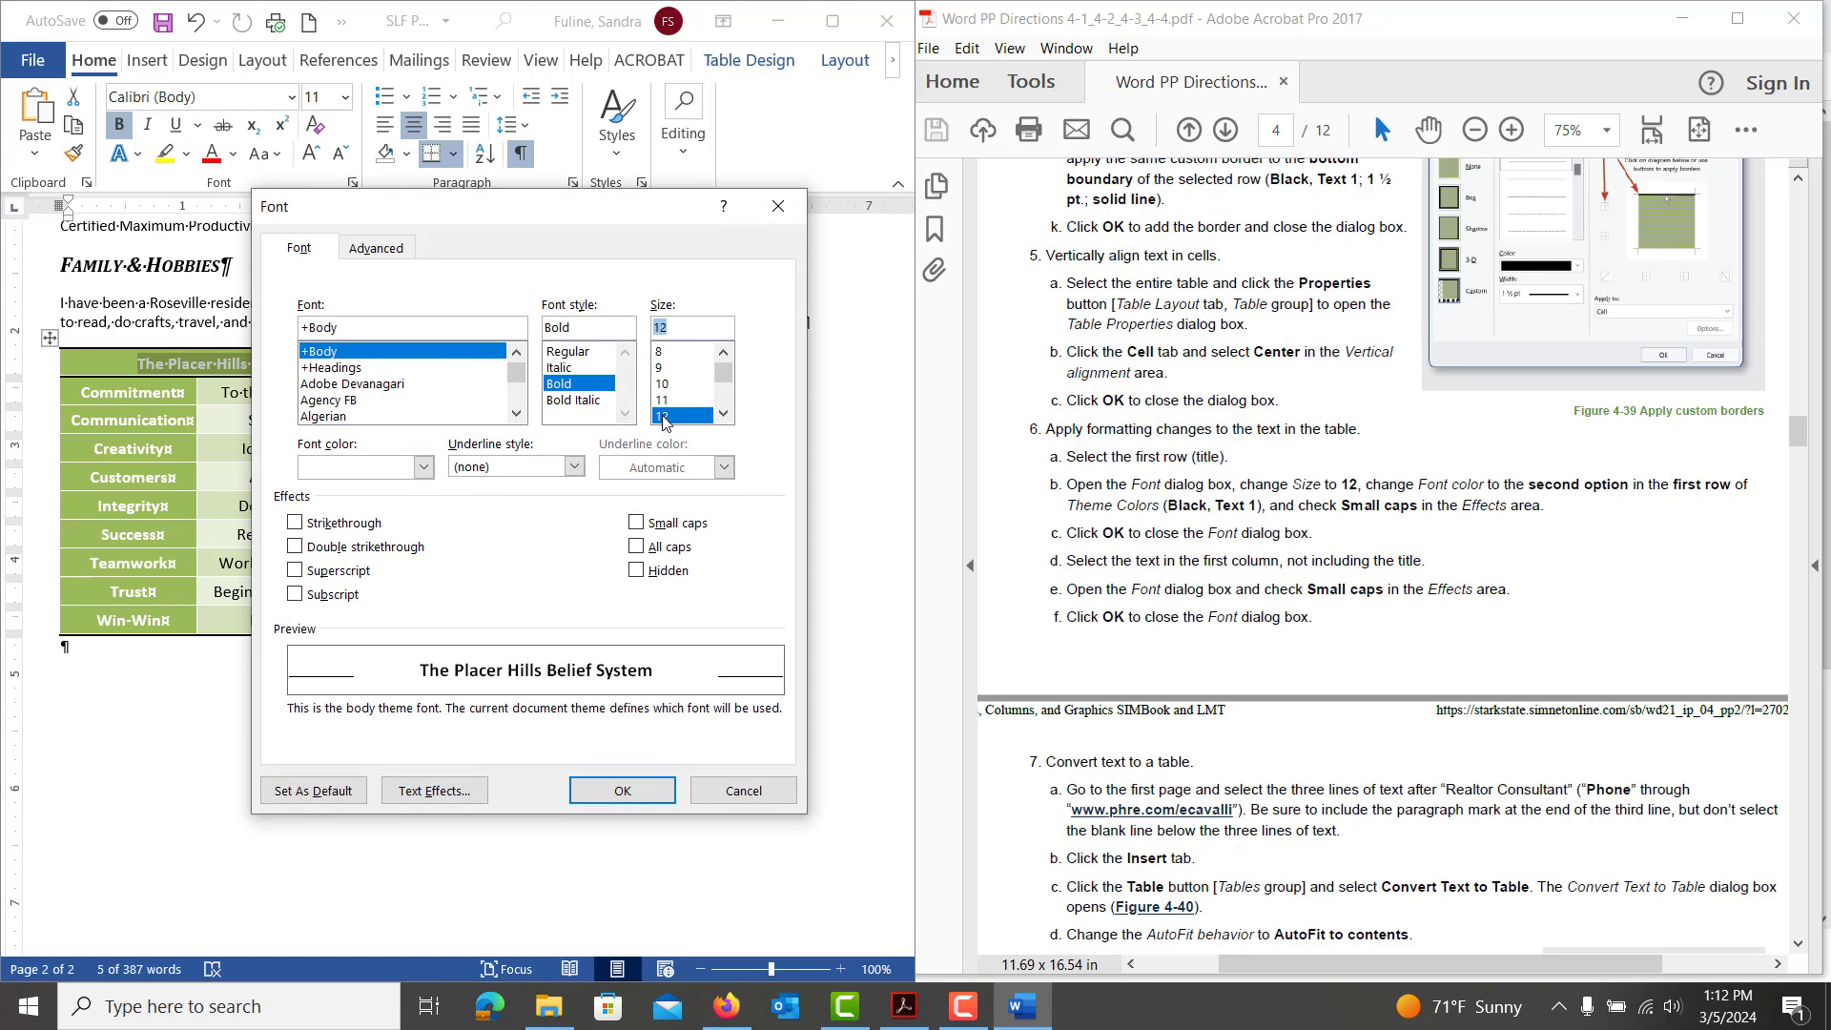
left_click(637, 526)
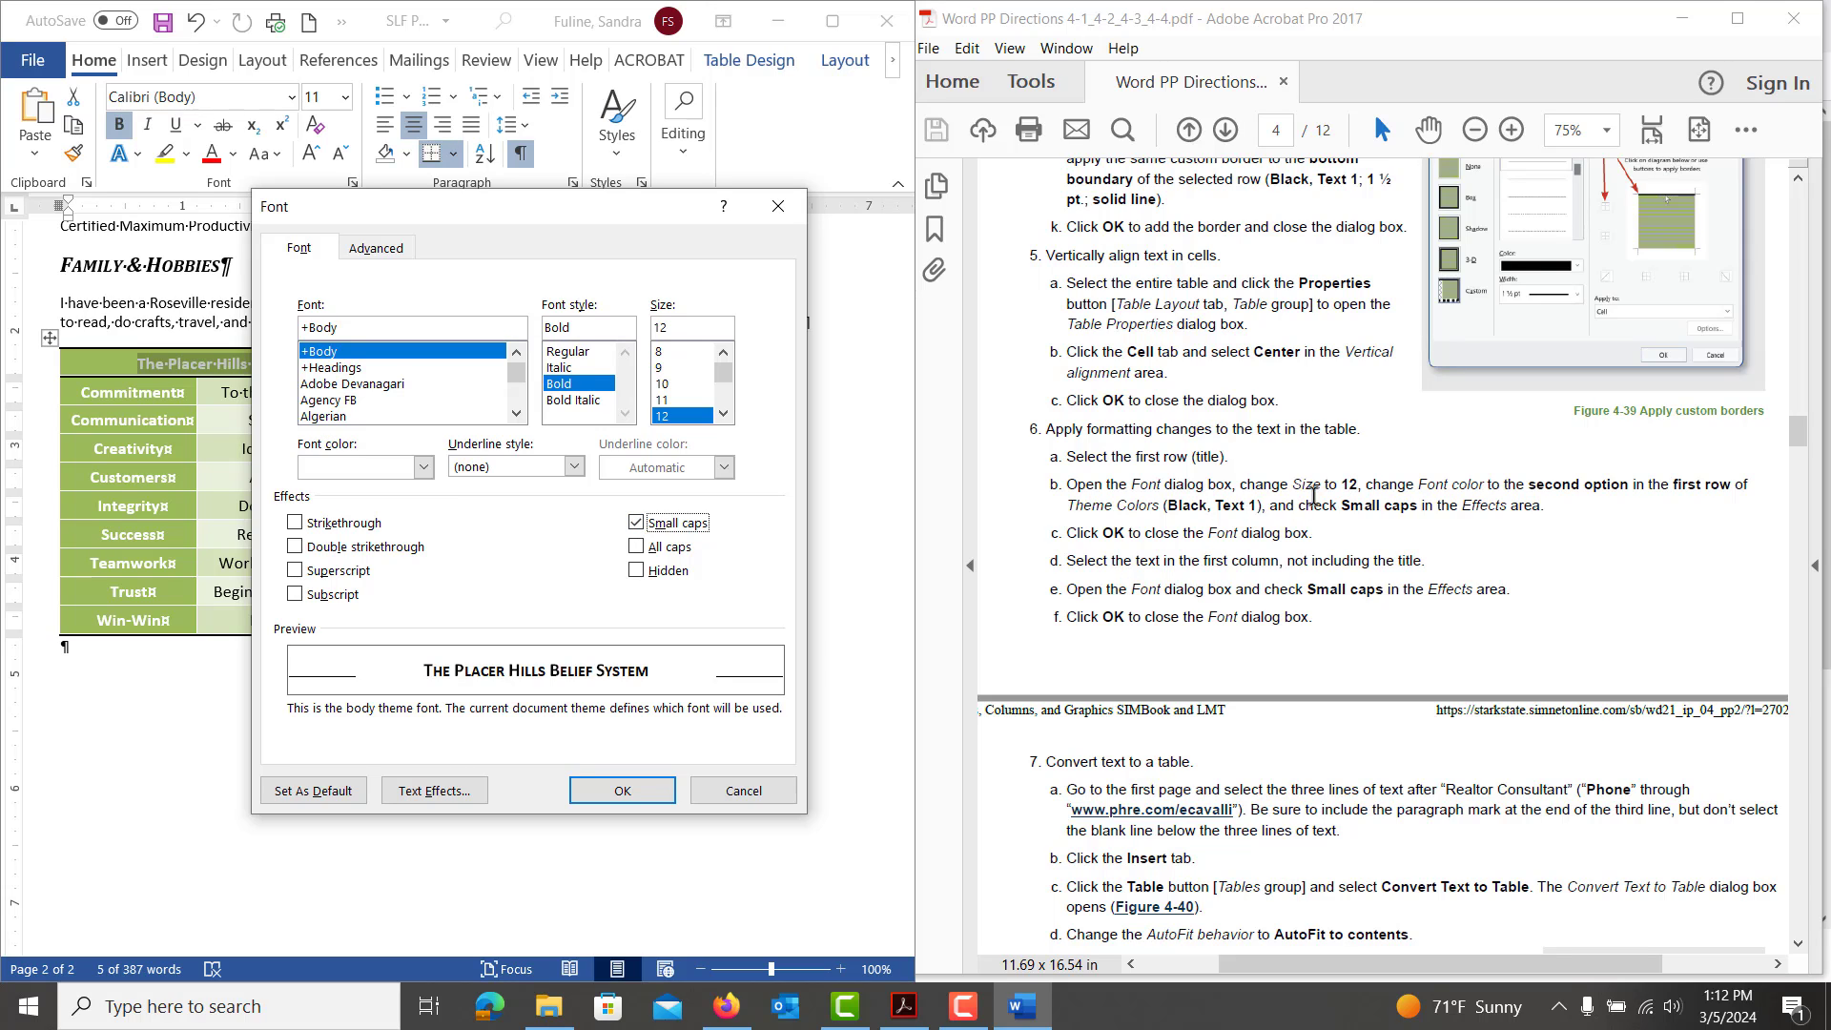
left_click(423, 467)
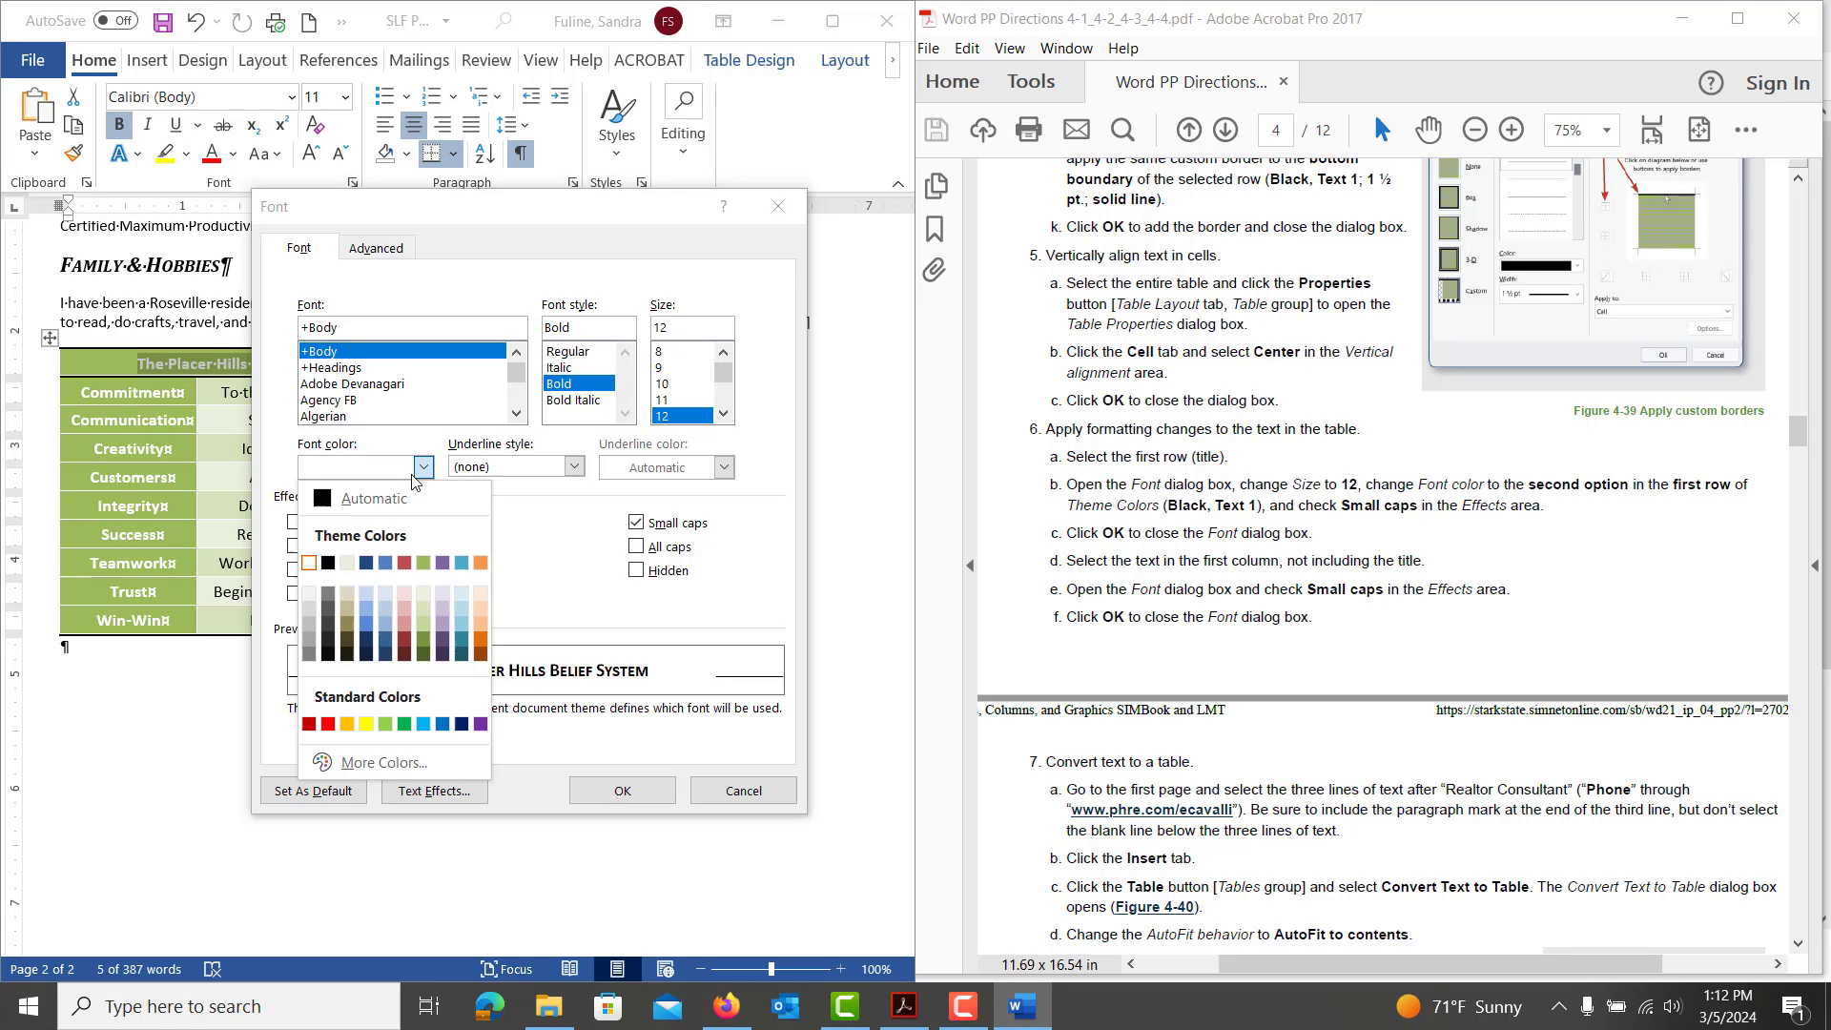
left_click(326, 564)
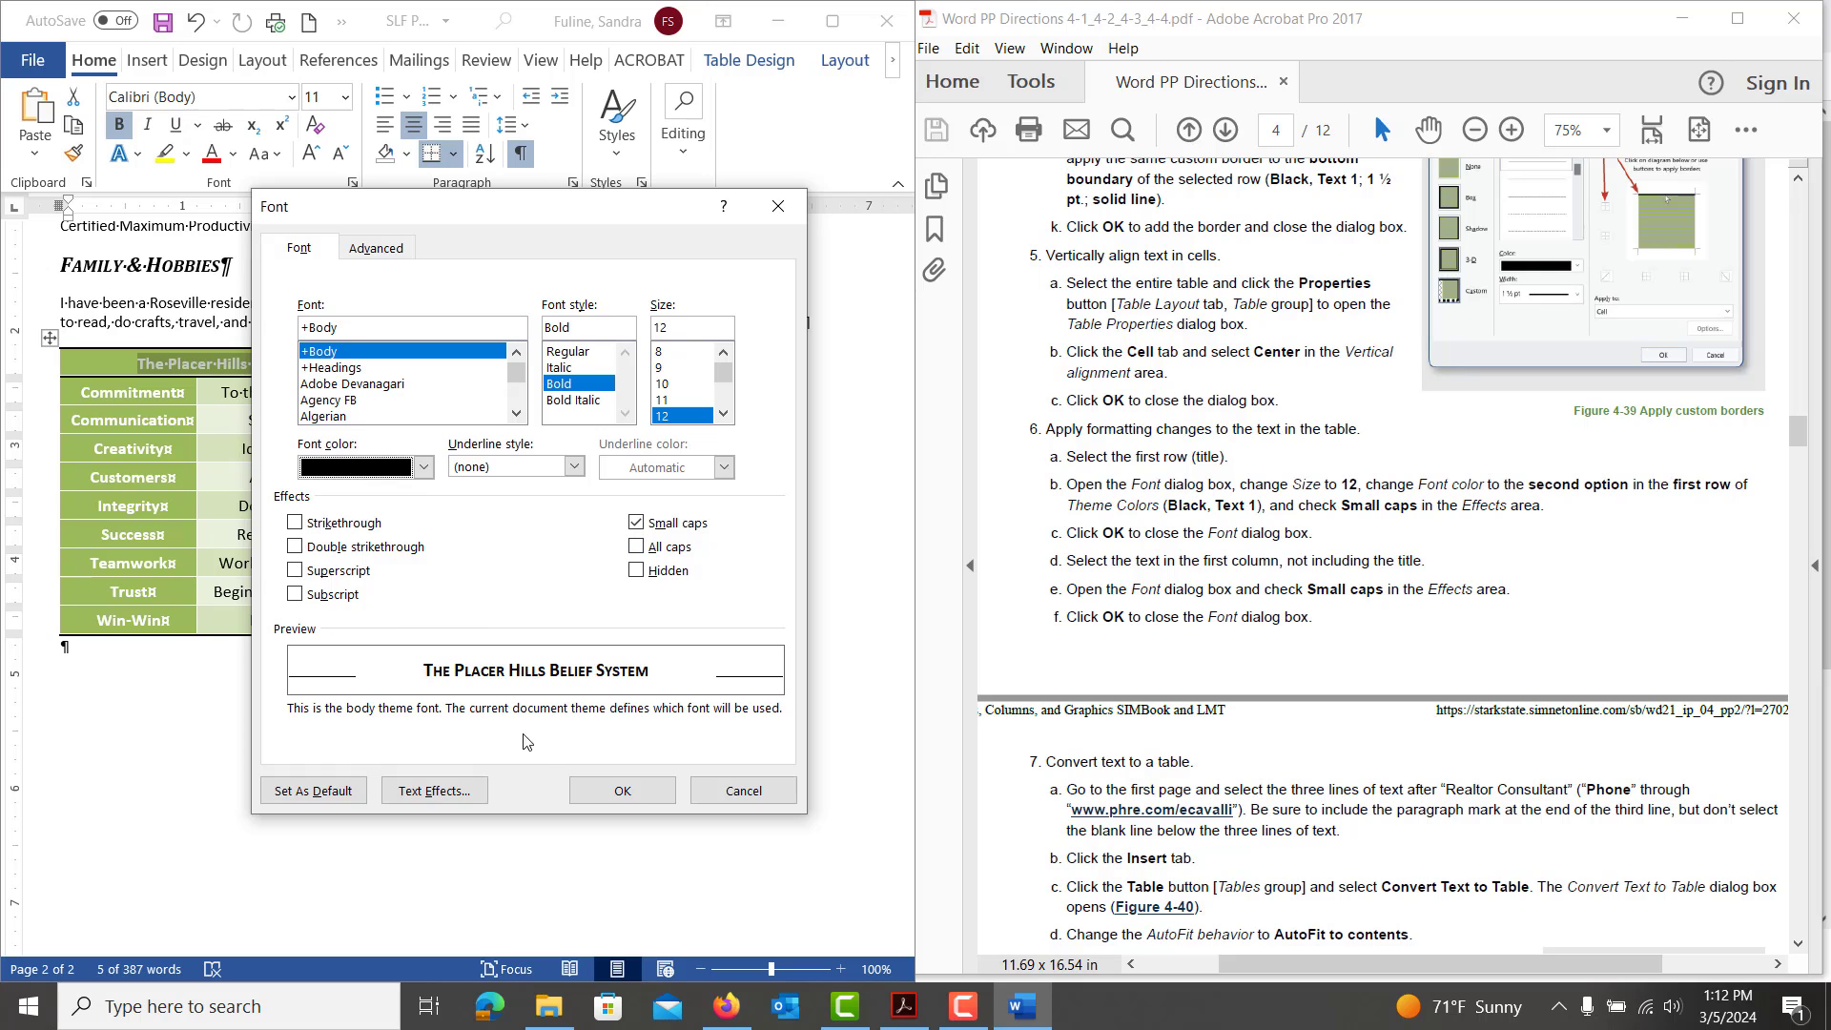
left_click(593, 793)
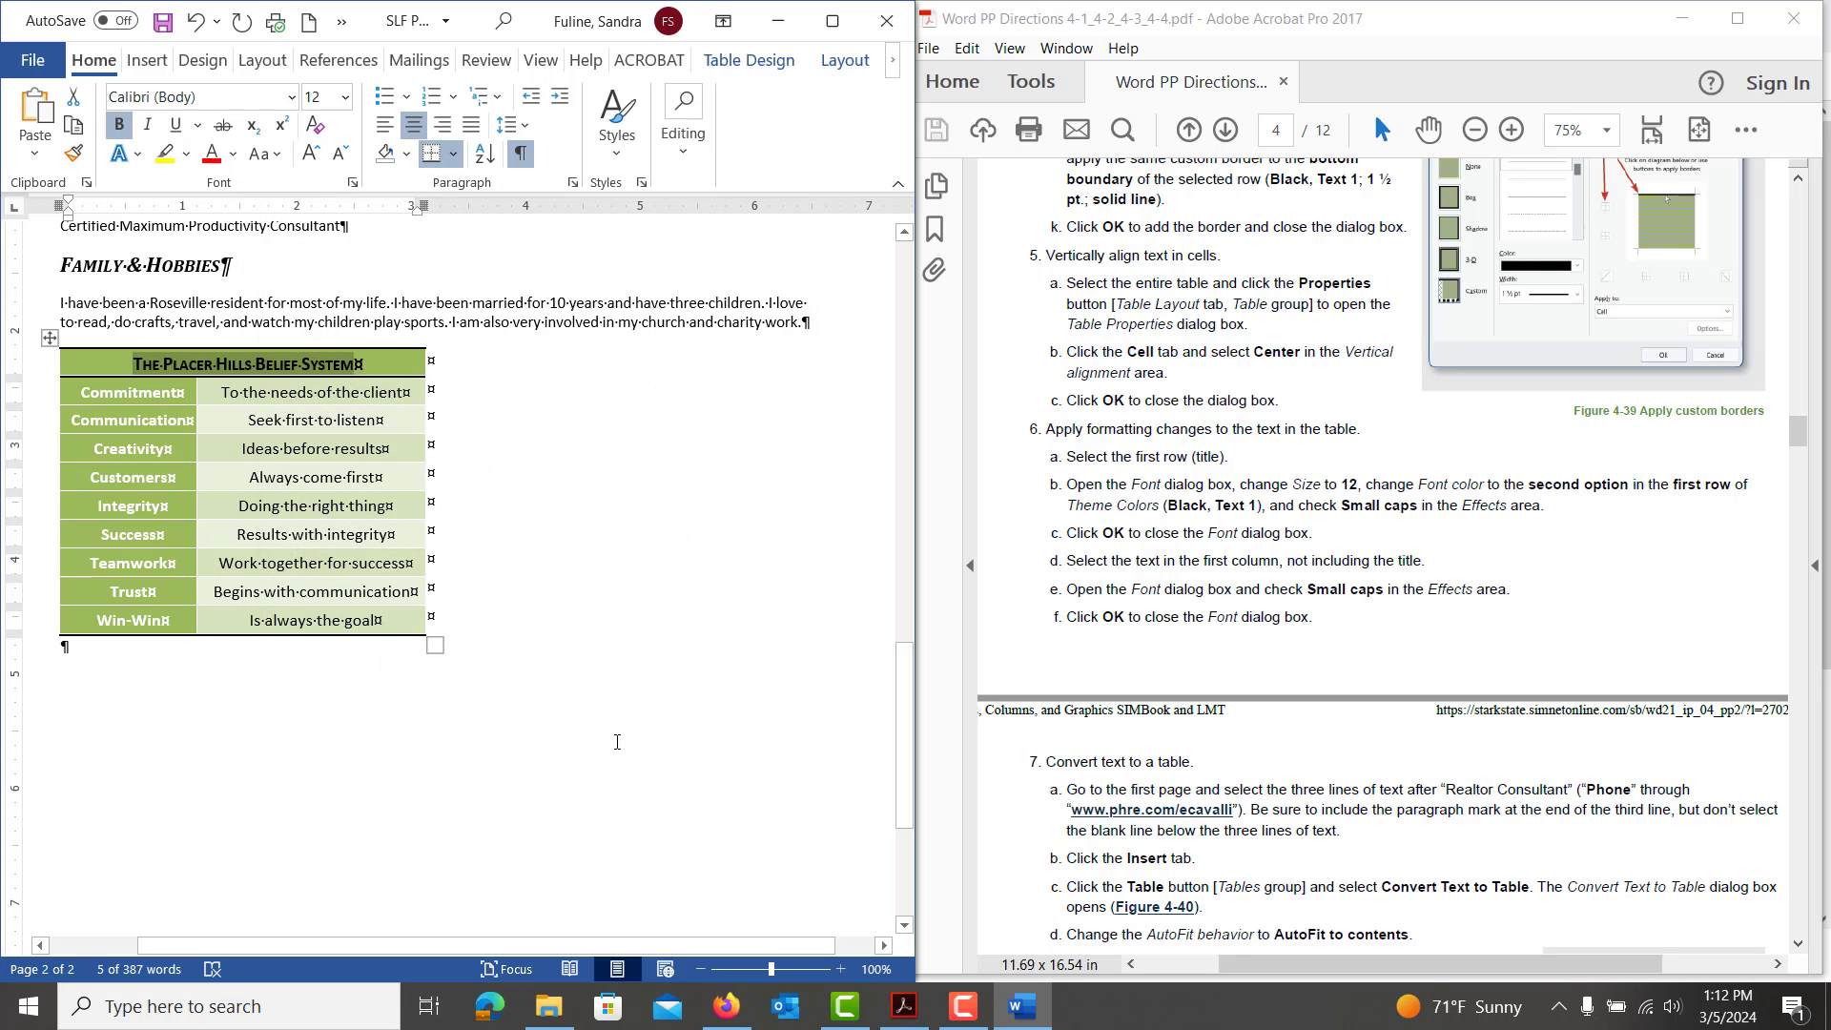
Convert the Phone, Email and Web lines on the first page into a two-column table separated at tabs, using AutoFit to contents
scroll(1162, 822, "down", 1)
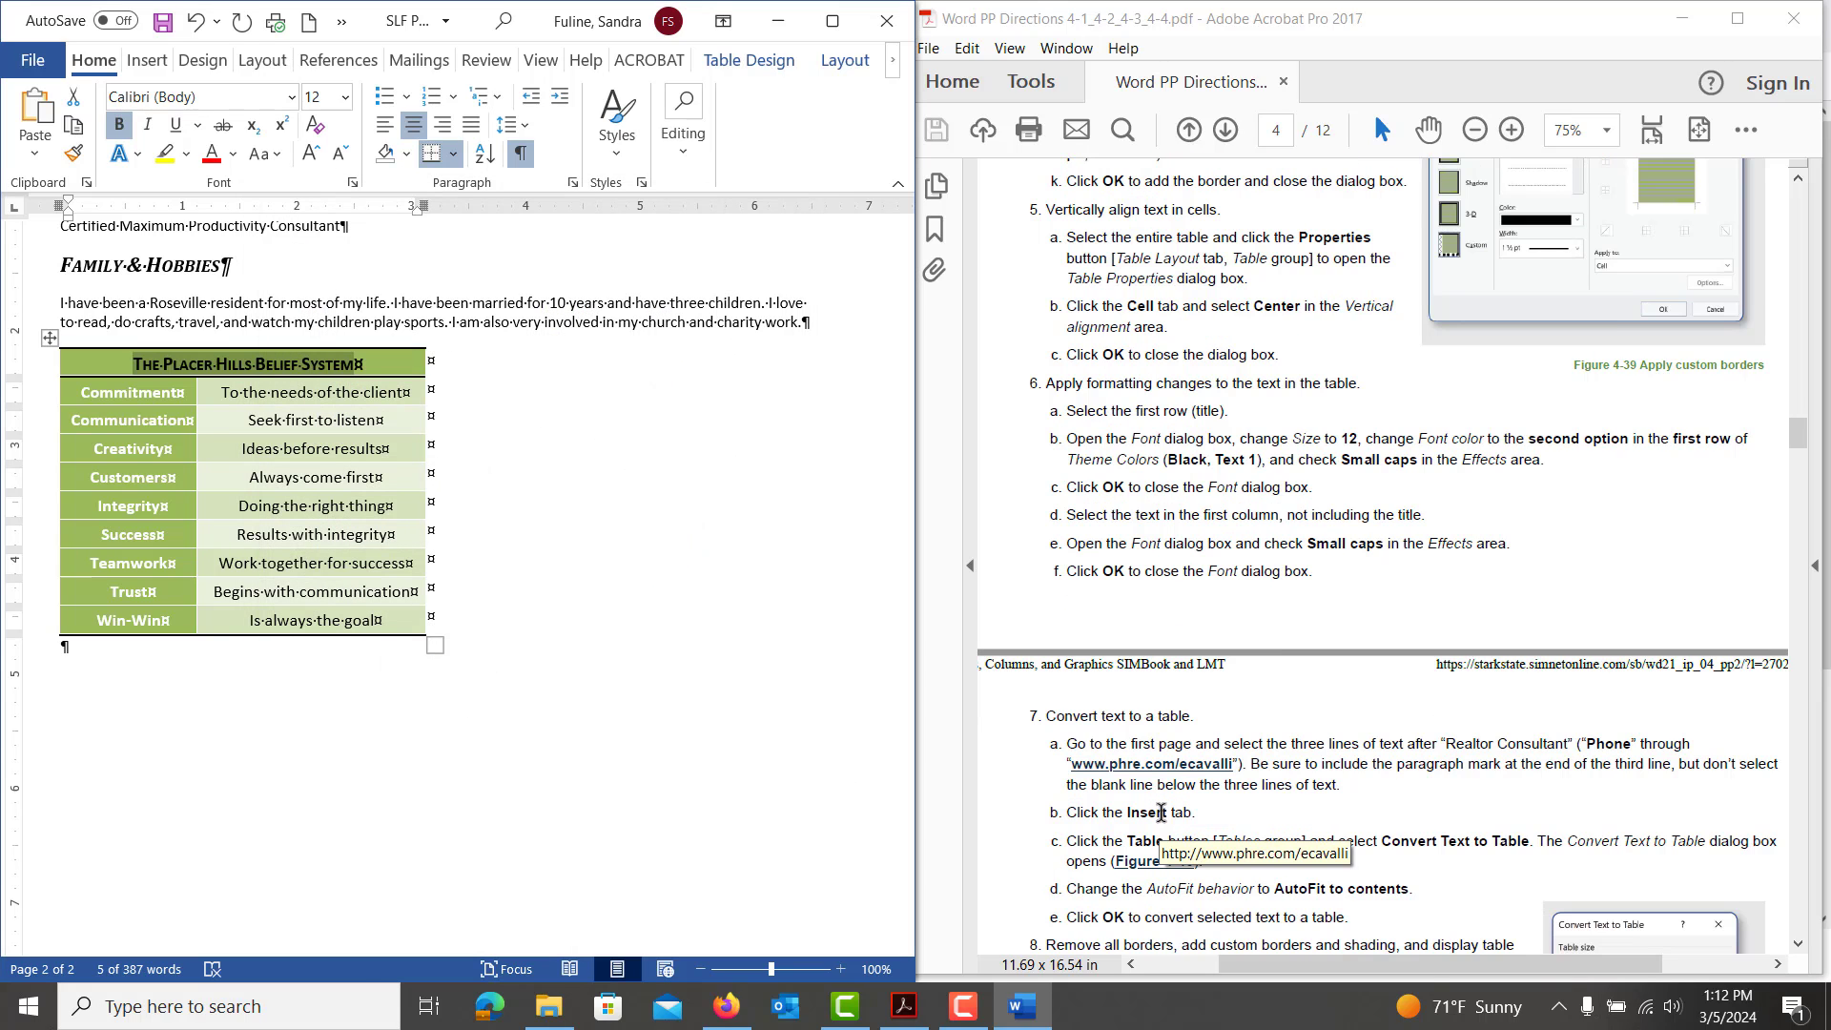
scroll(1162, 813, "down", 5)
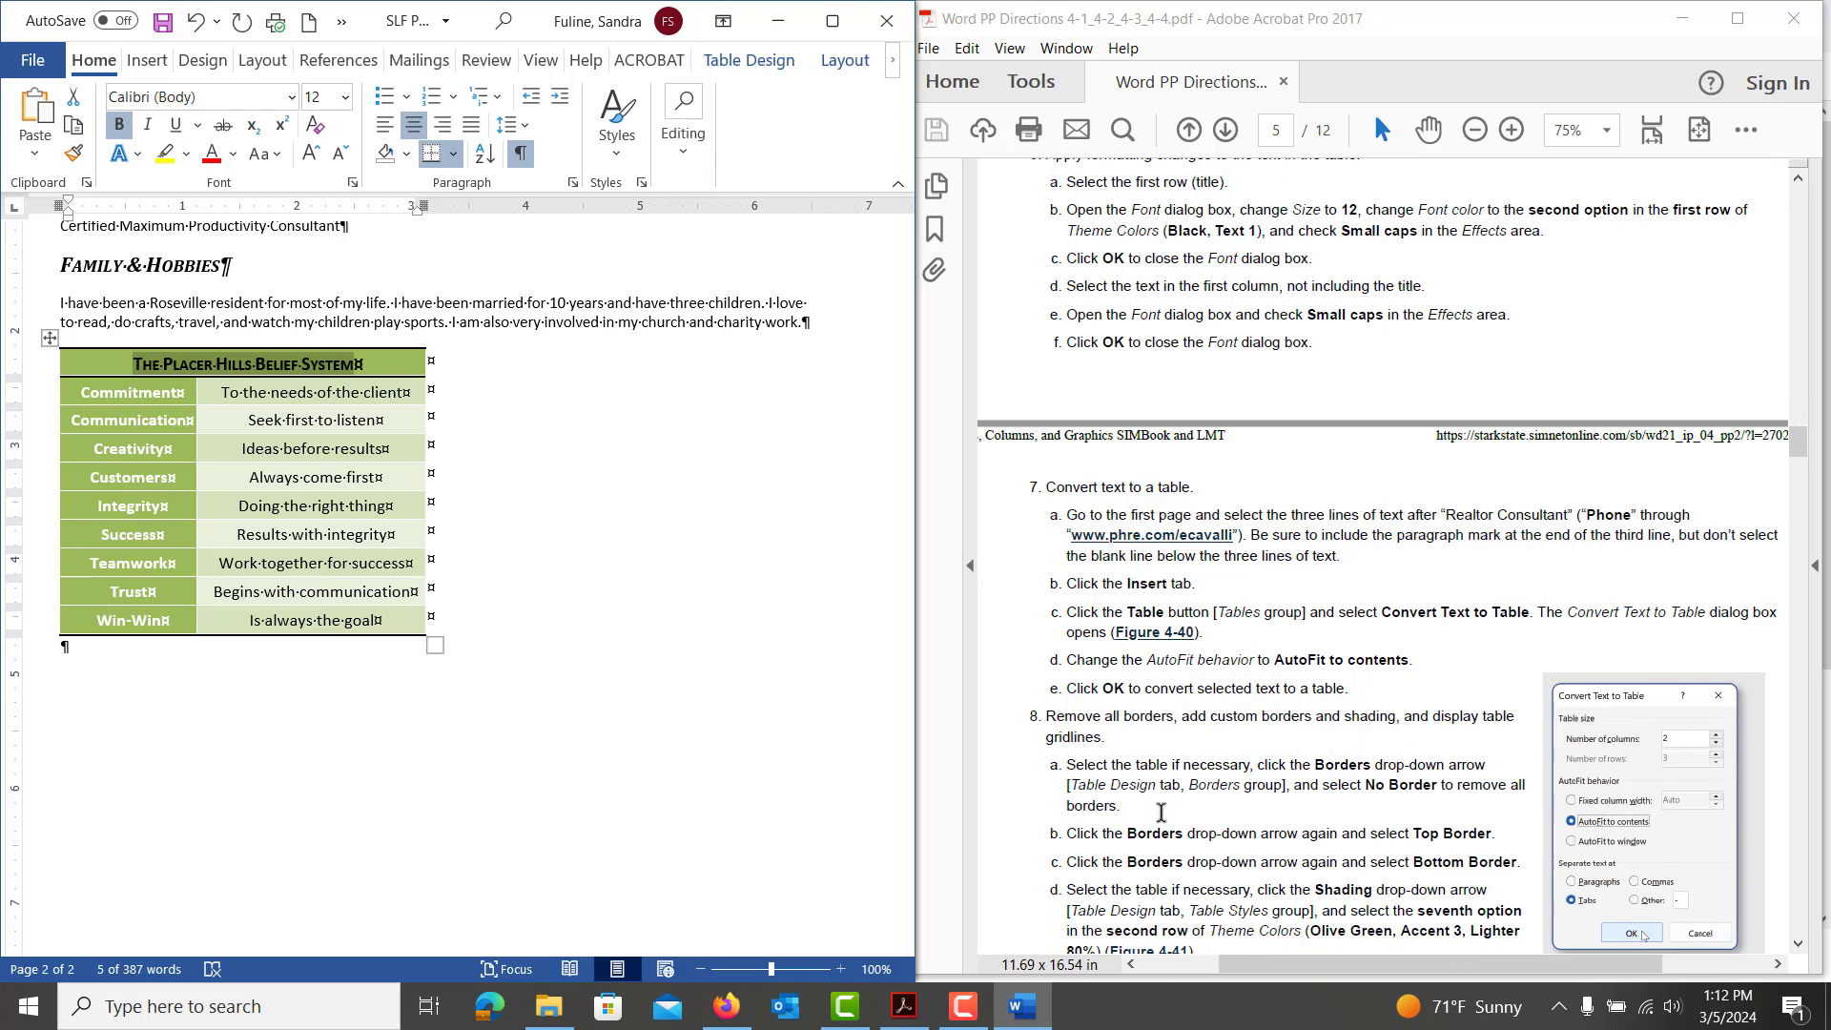
scroll(1162, 812, "down", 3)
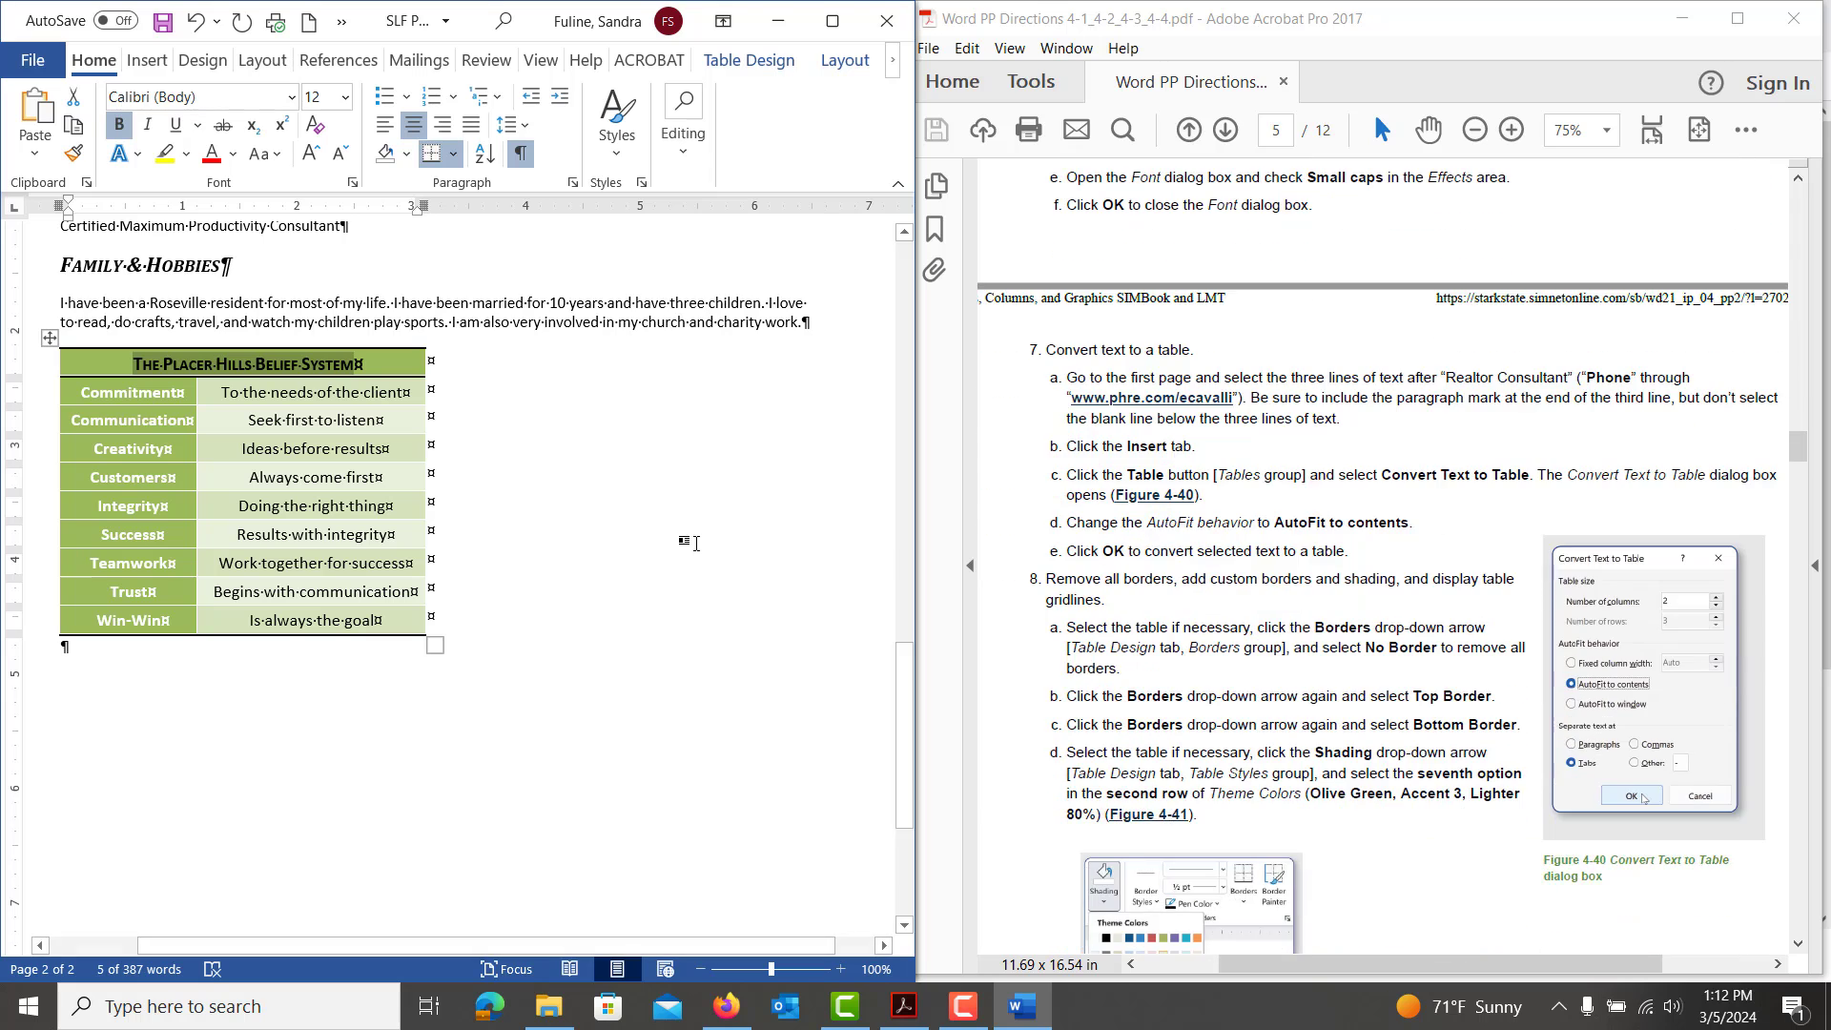
scroll(695, 543, "up", 20)
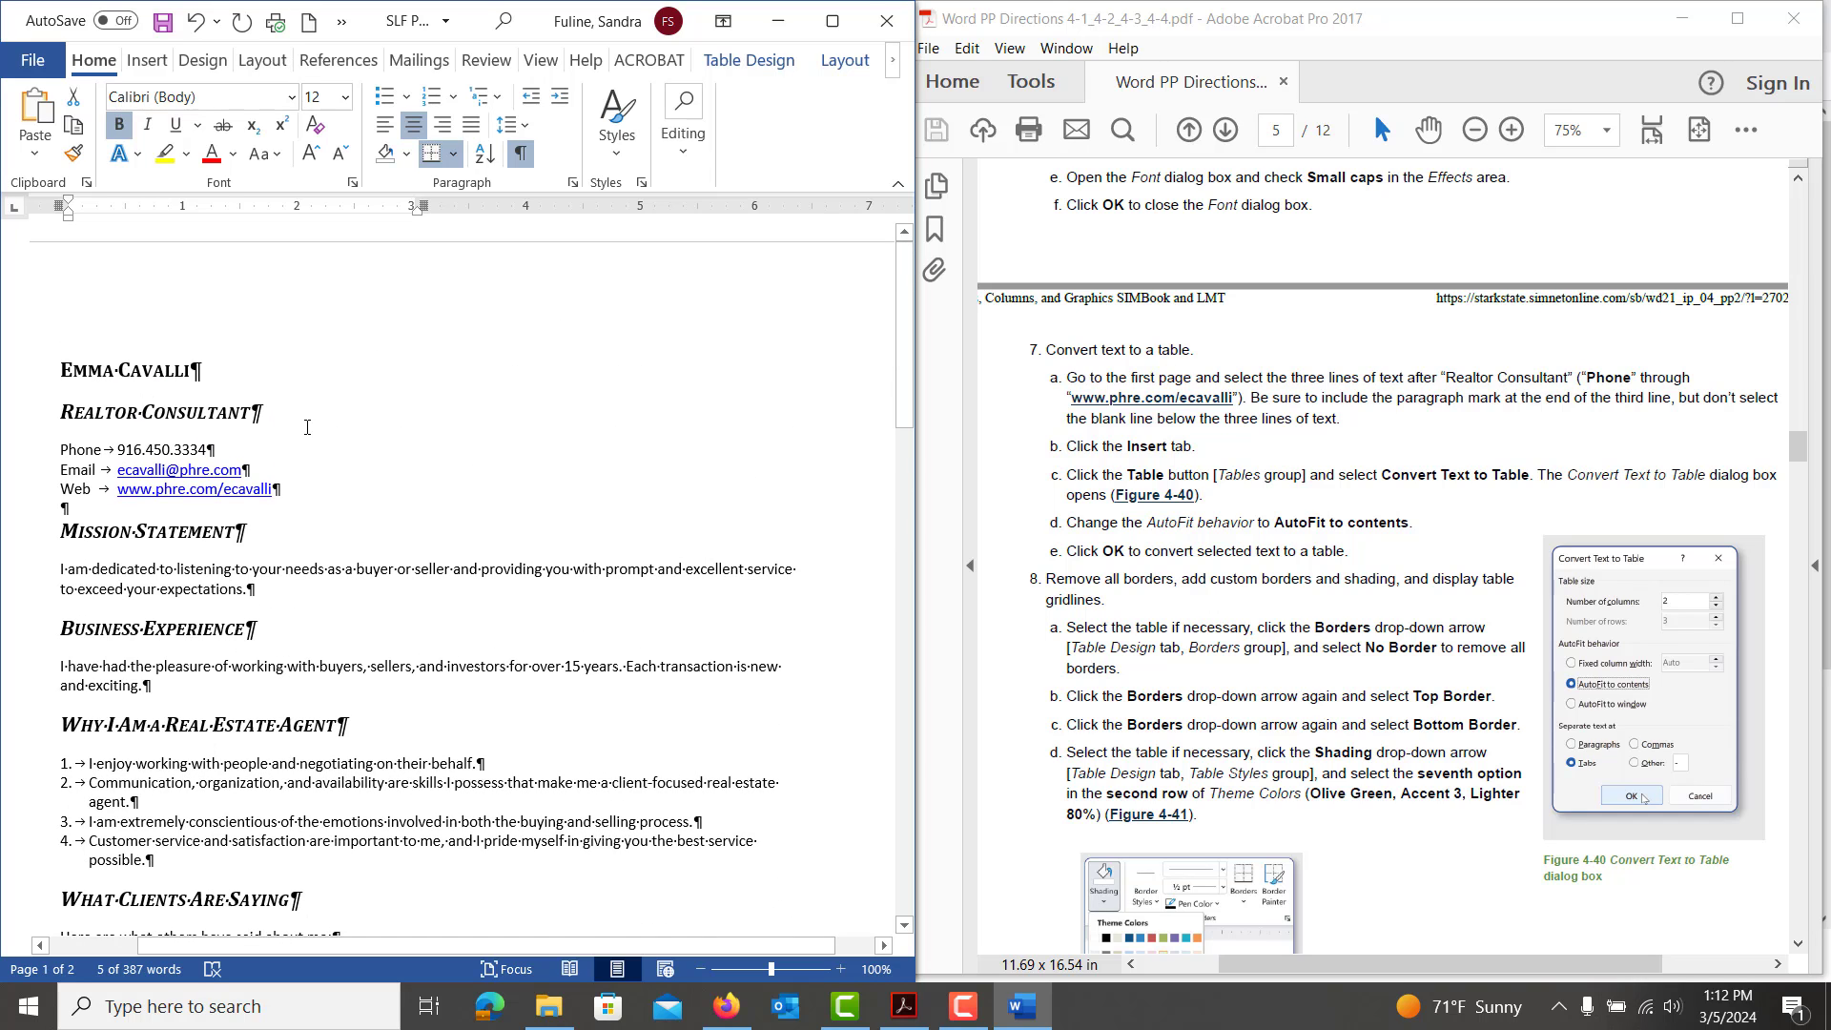
left_click_drag(61, 449, 291, 490)
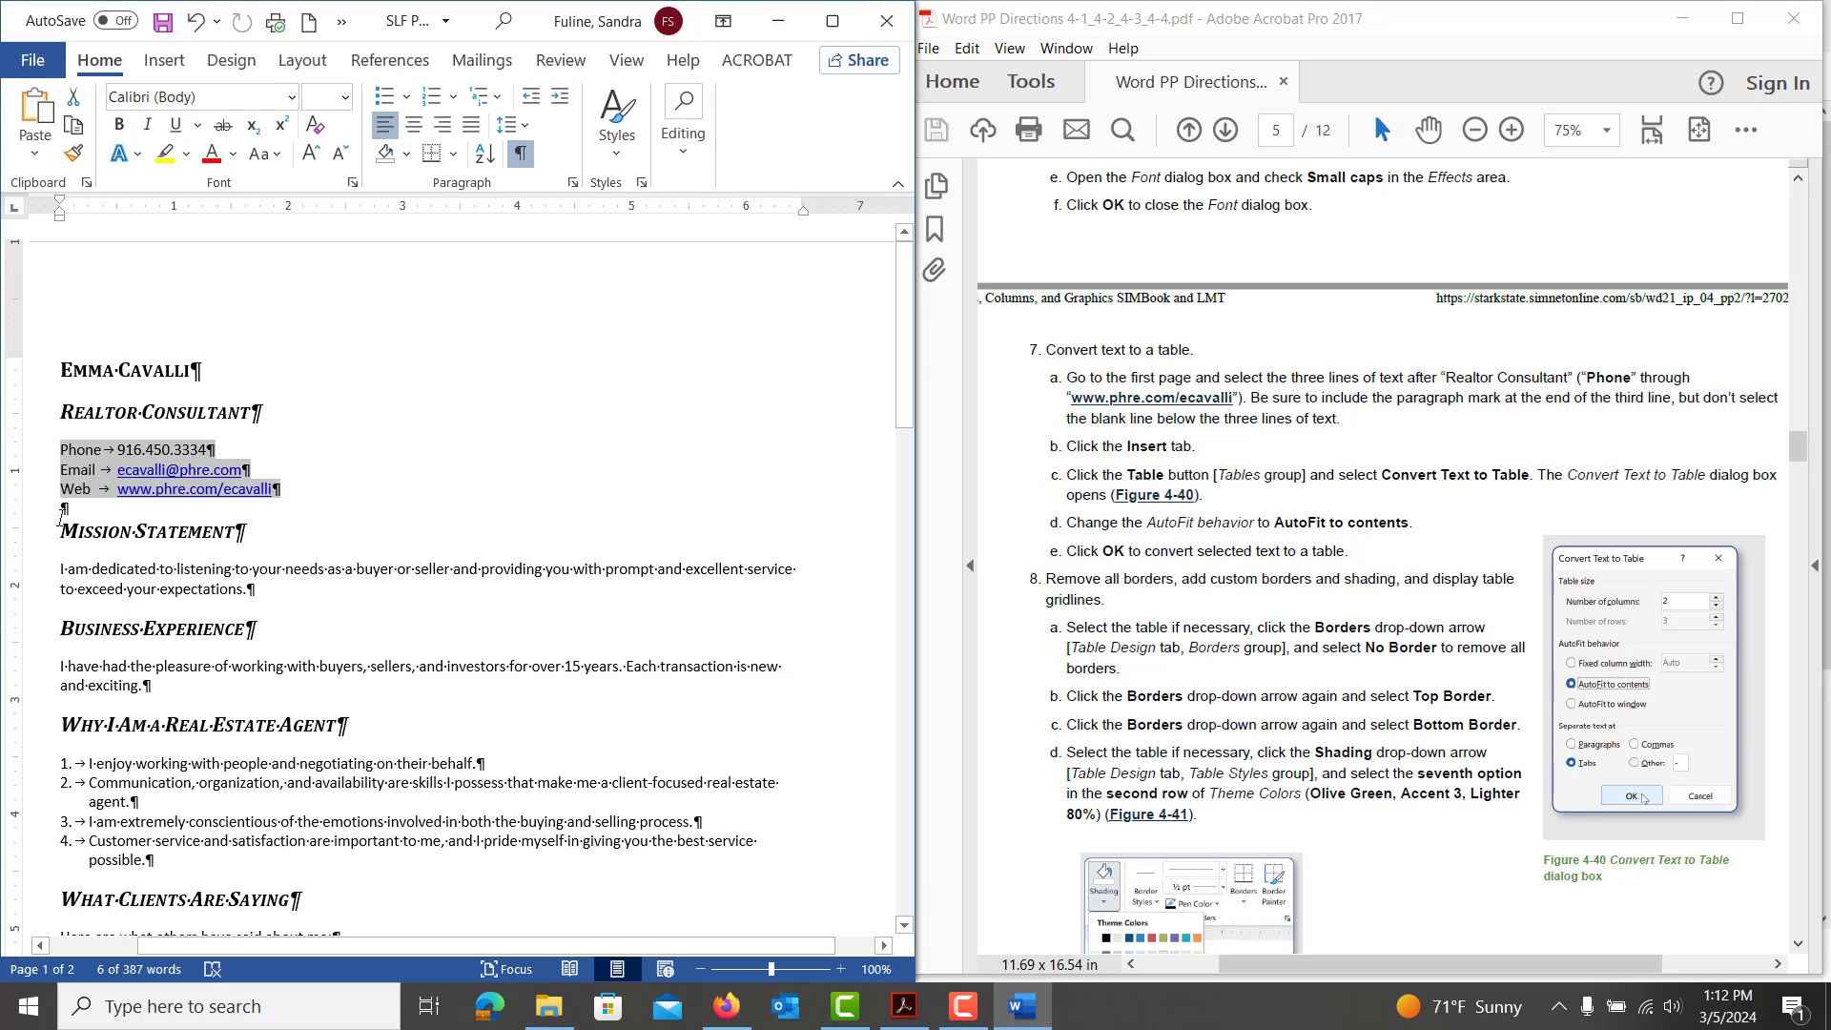
left_click(164, 60)
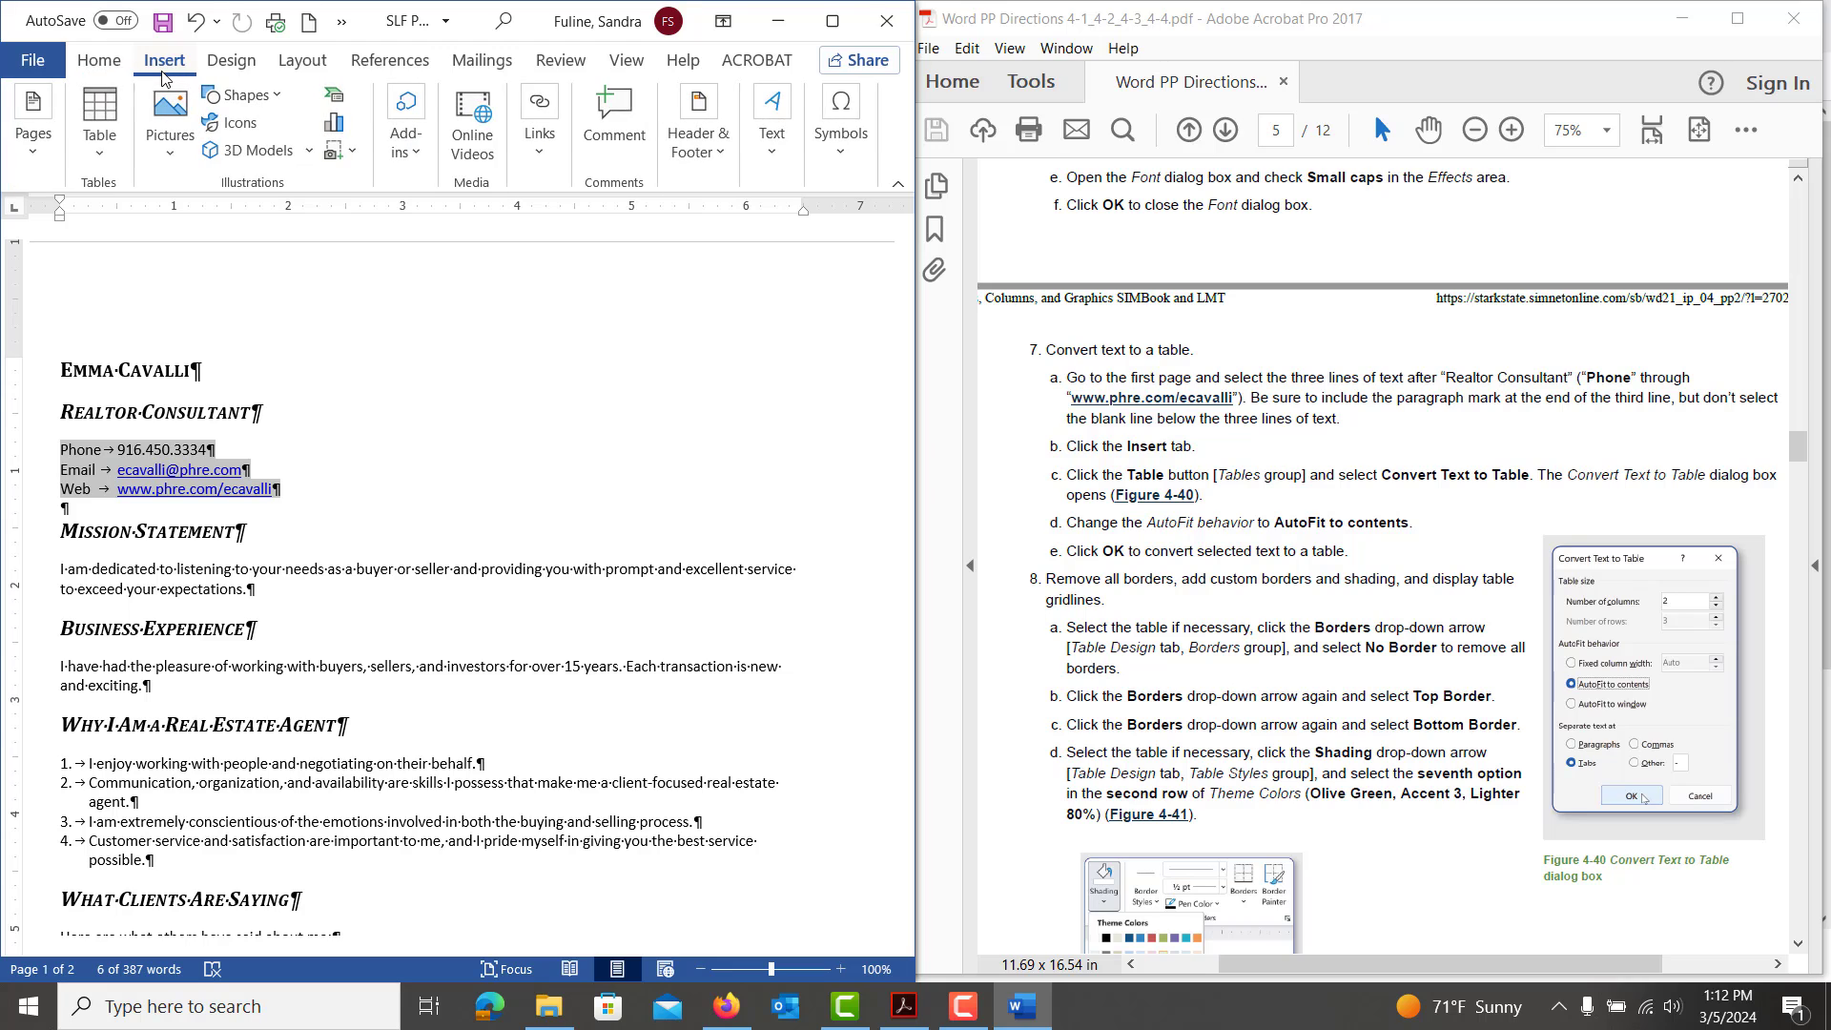
left_click(124, 106)
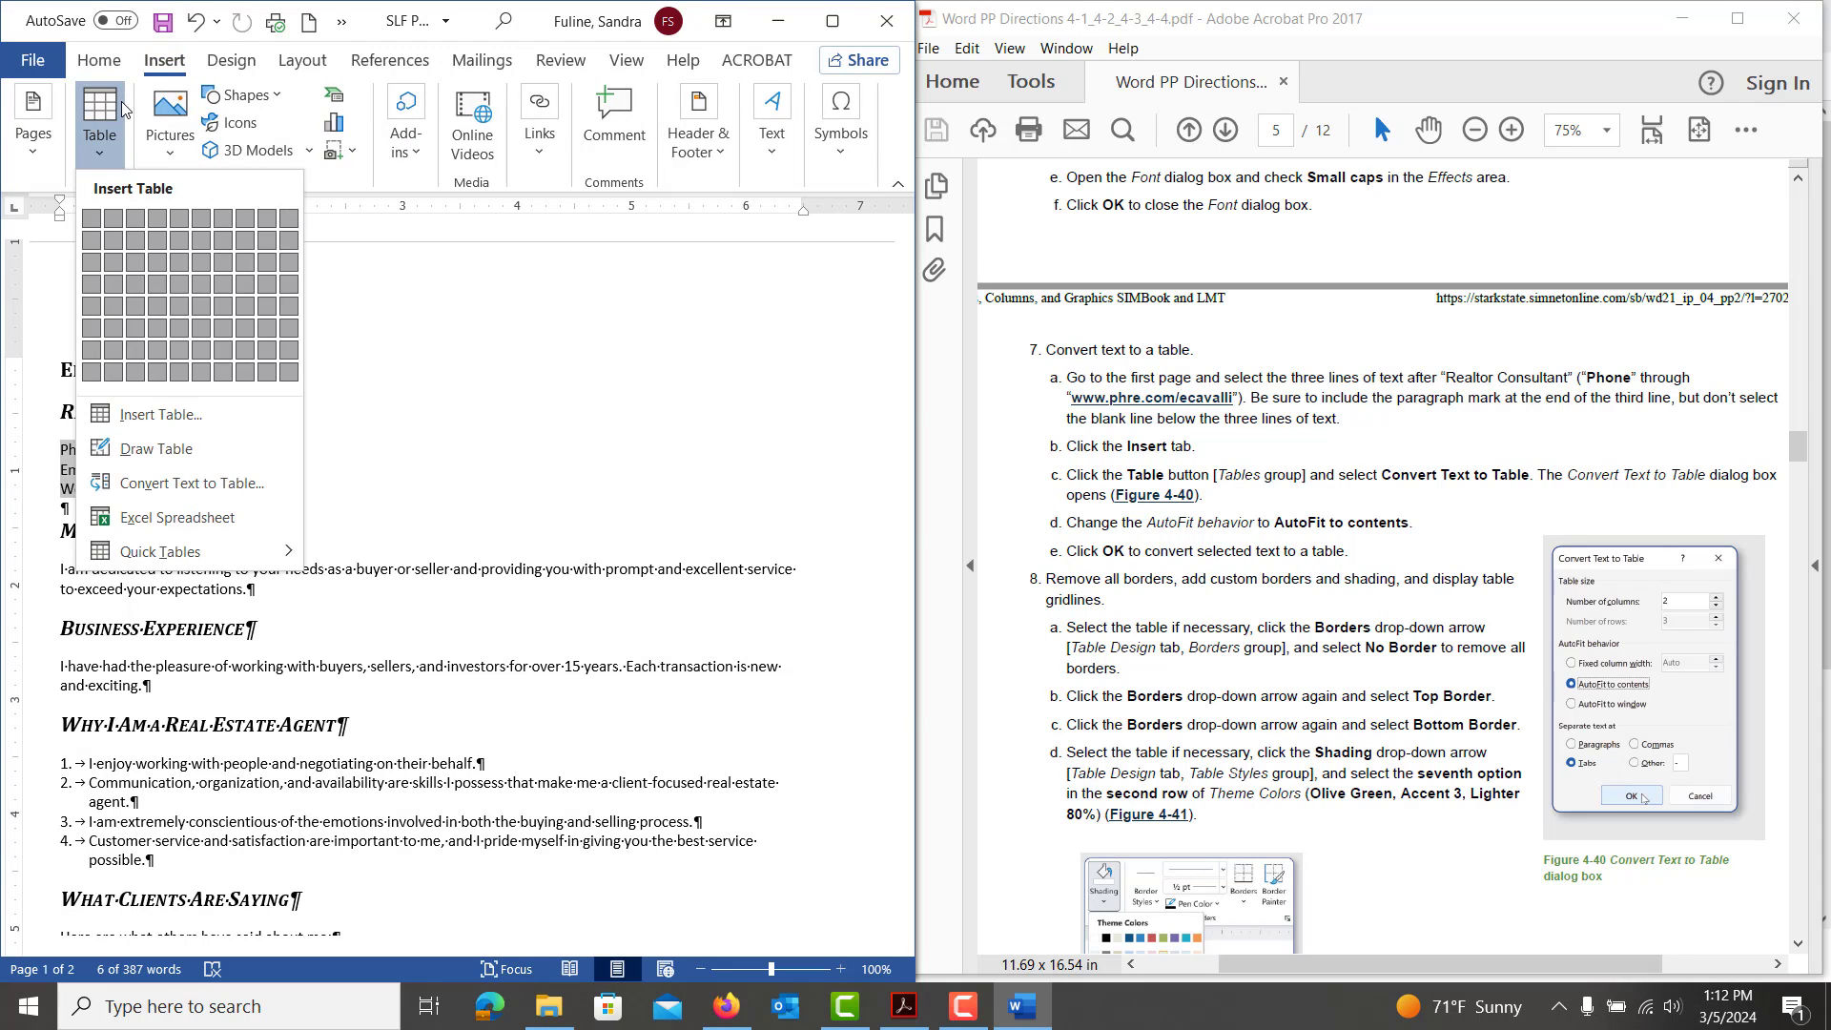
left_click(157, 486)
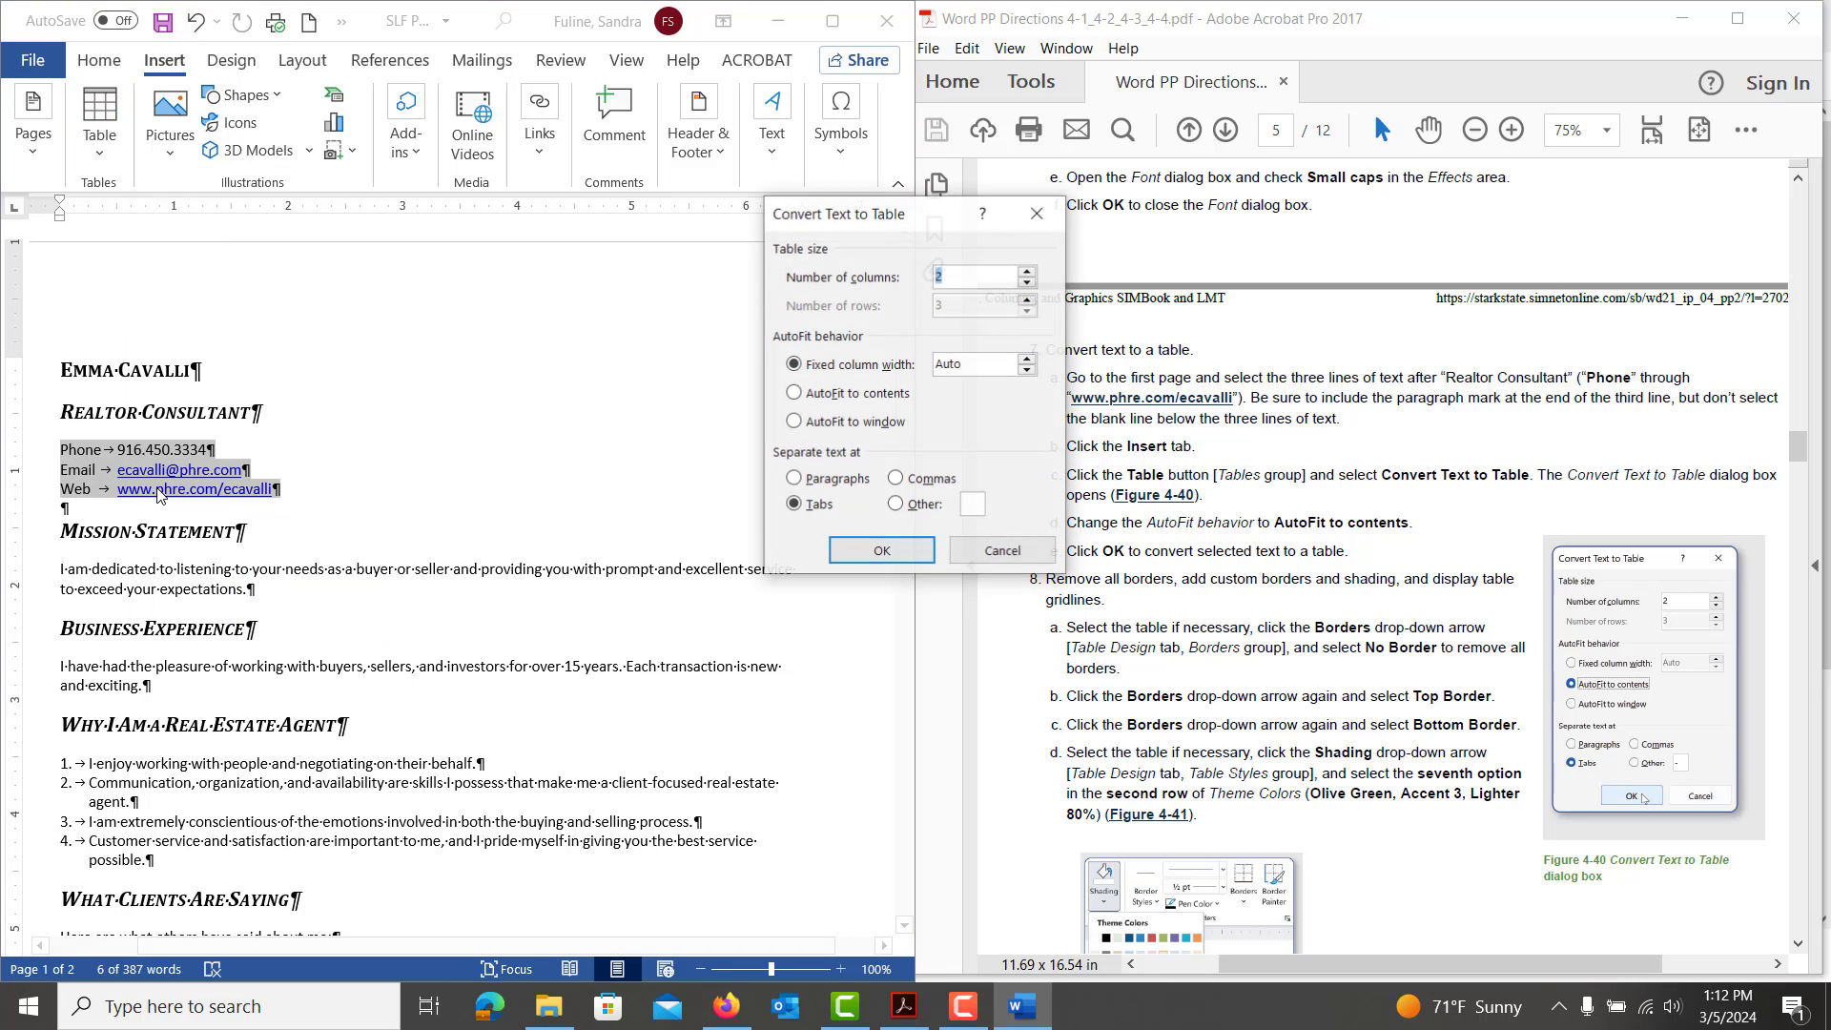
left_click(806, 398)
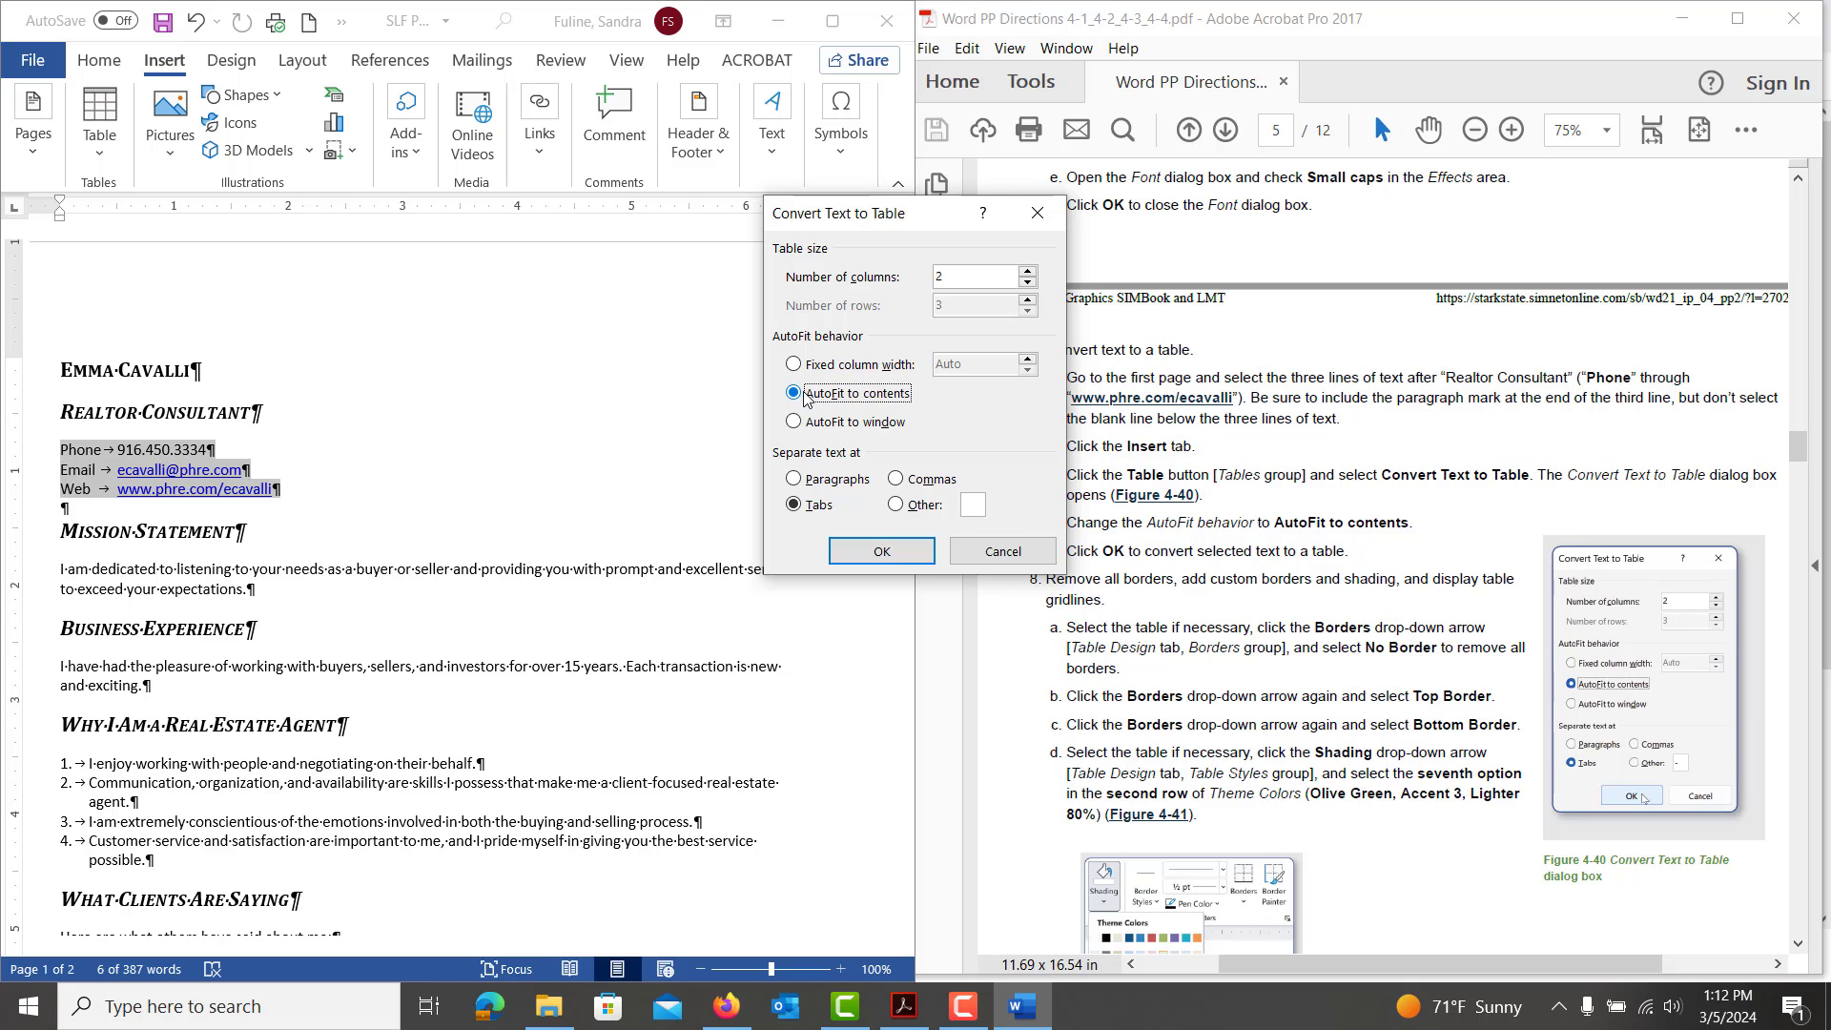
left_click(882, 552)
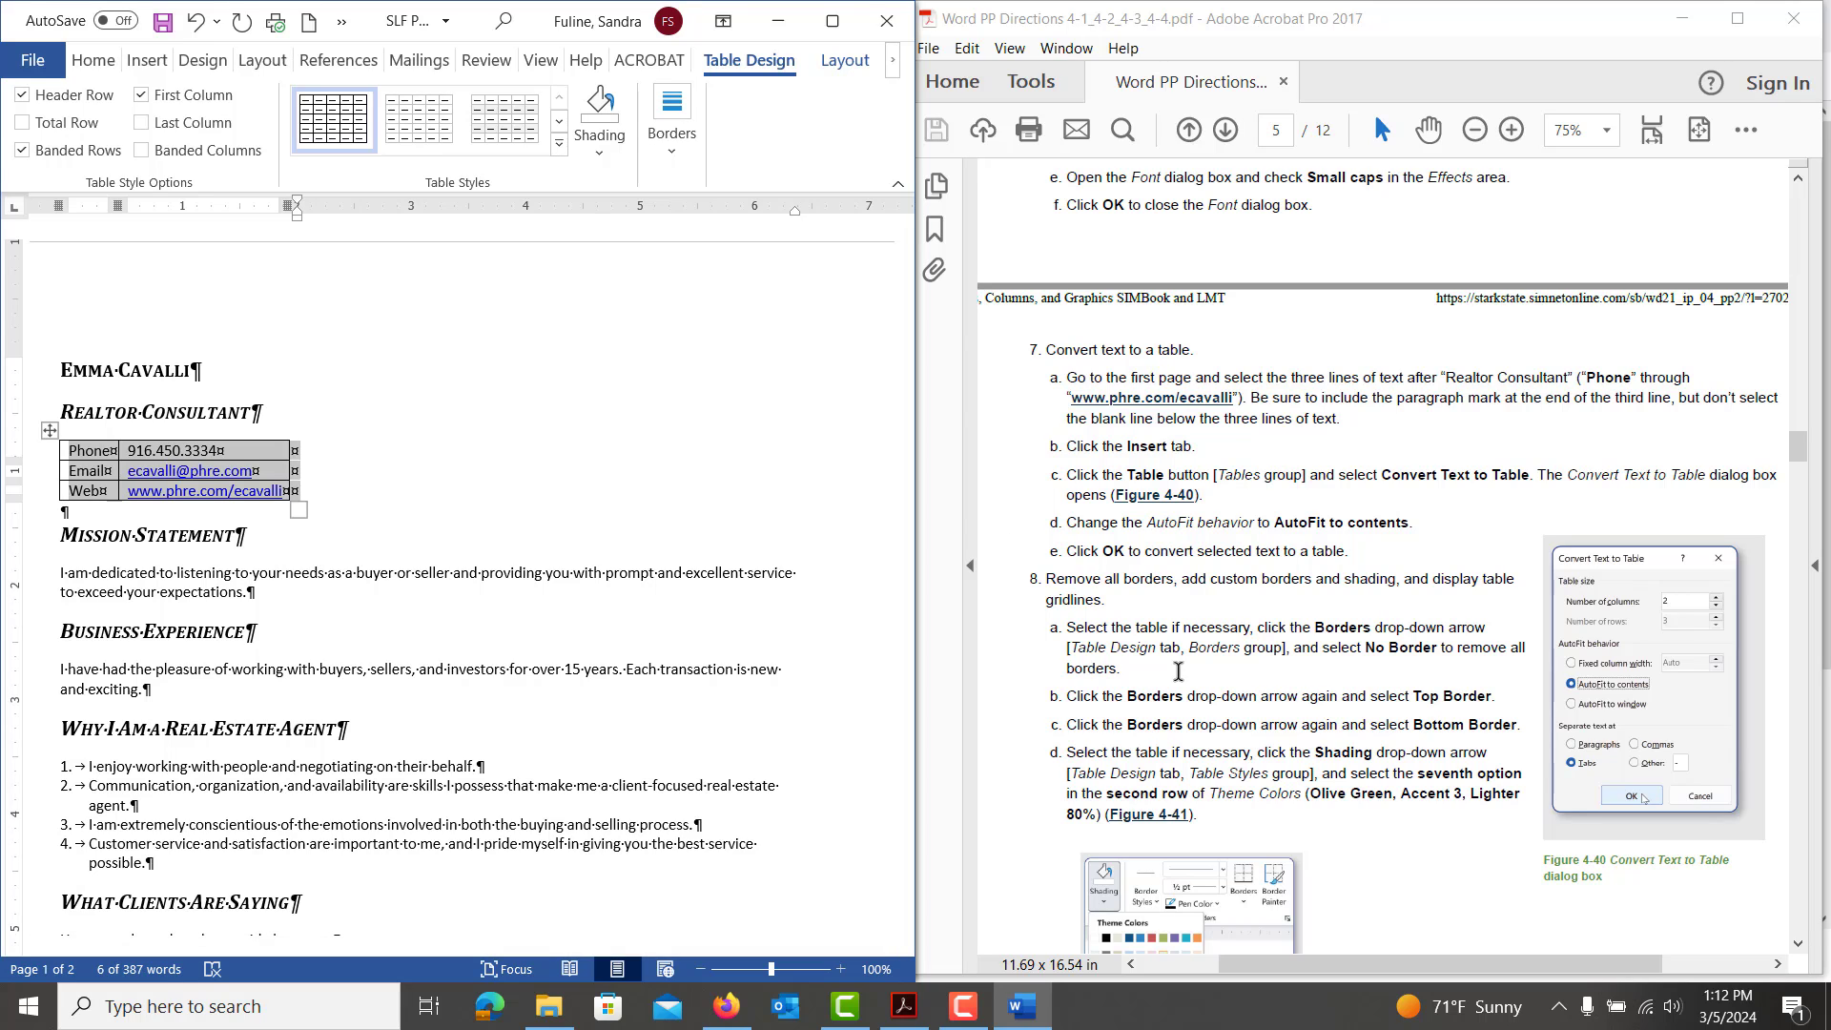
Remove all borders from the contact information table using No Border
left_click(1797, 455)
left_click_drag(1797, 455, 1797, 466)
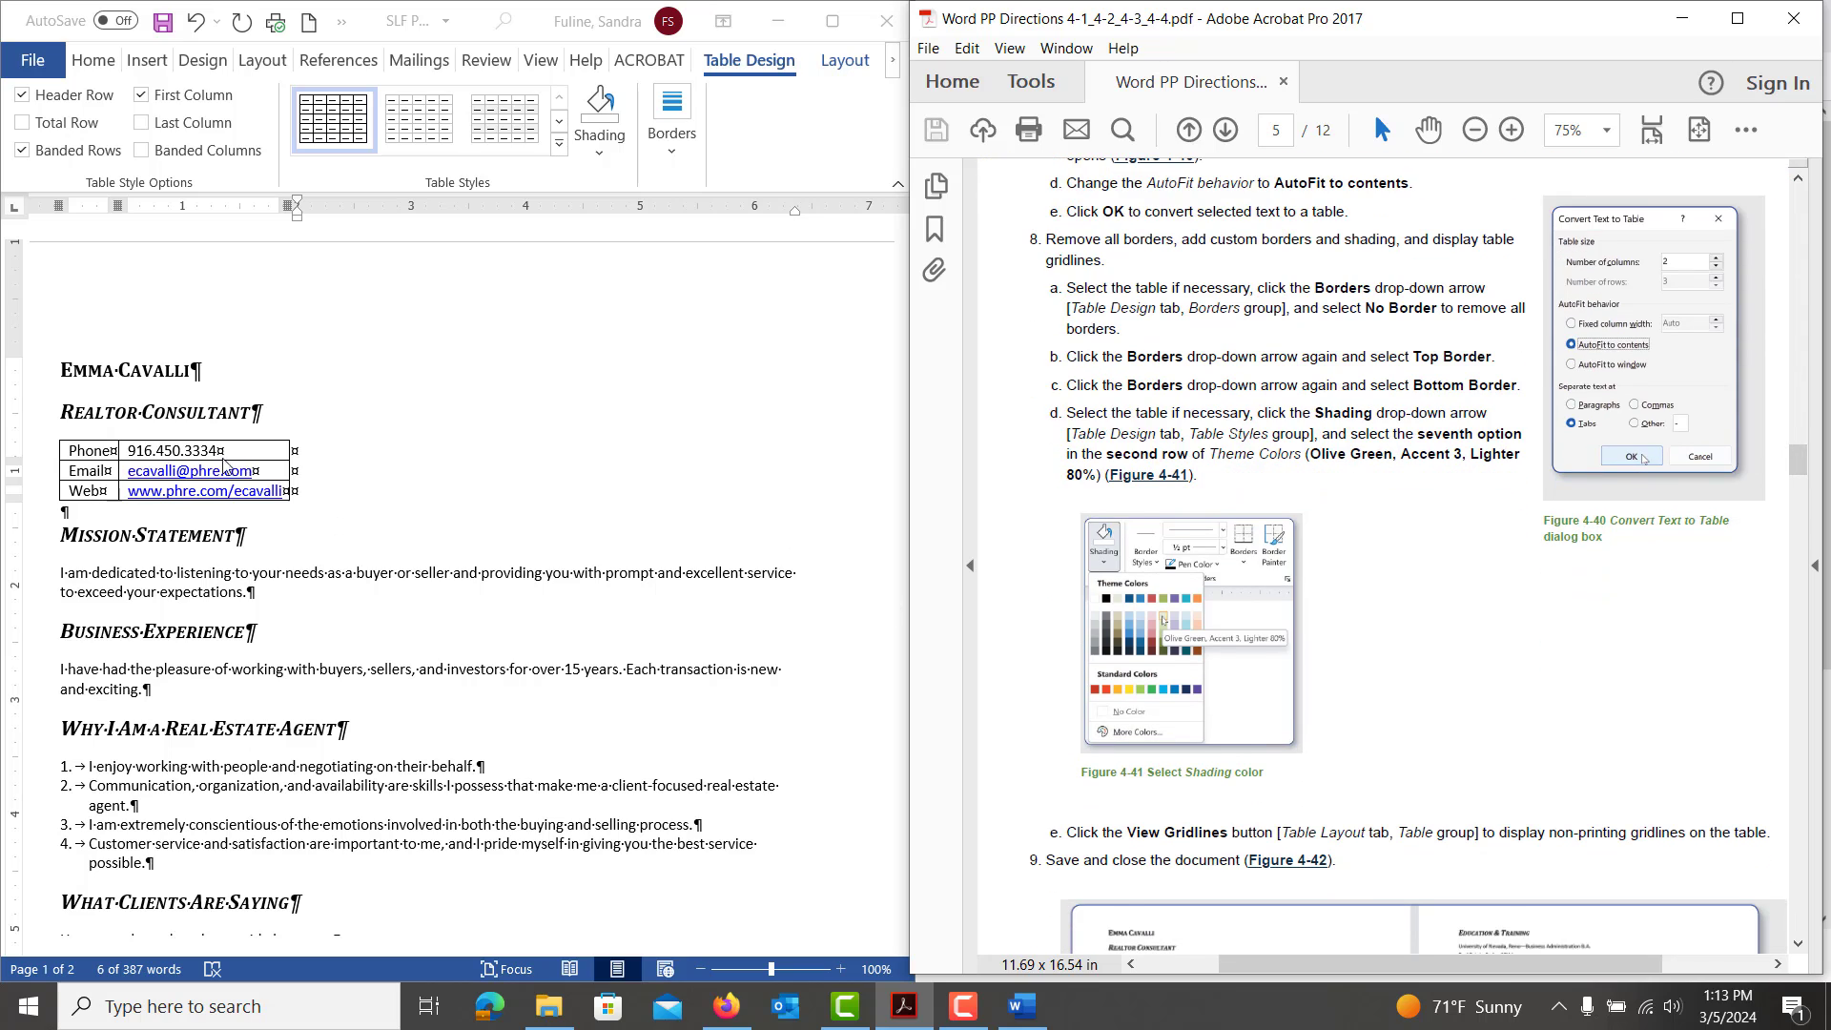
left_click(81, 454)
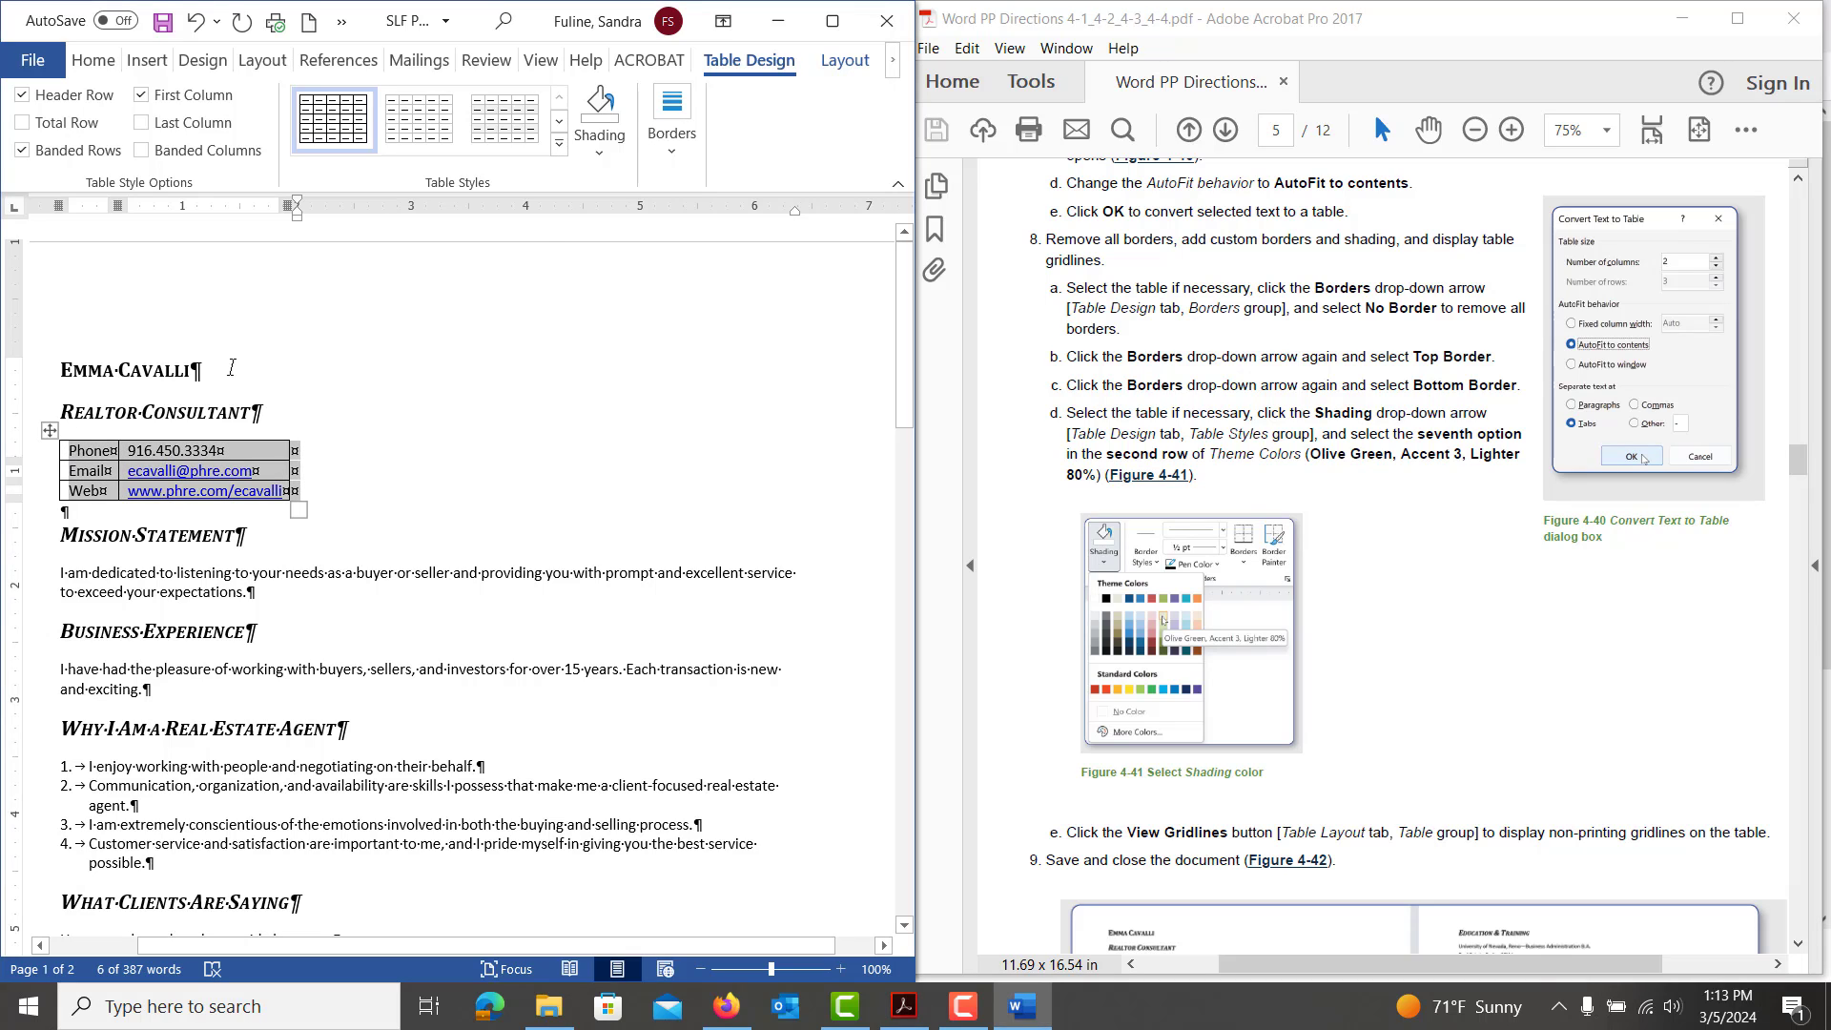
left_click(668, 140)
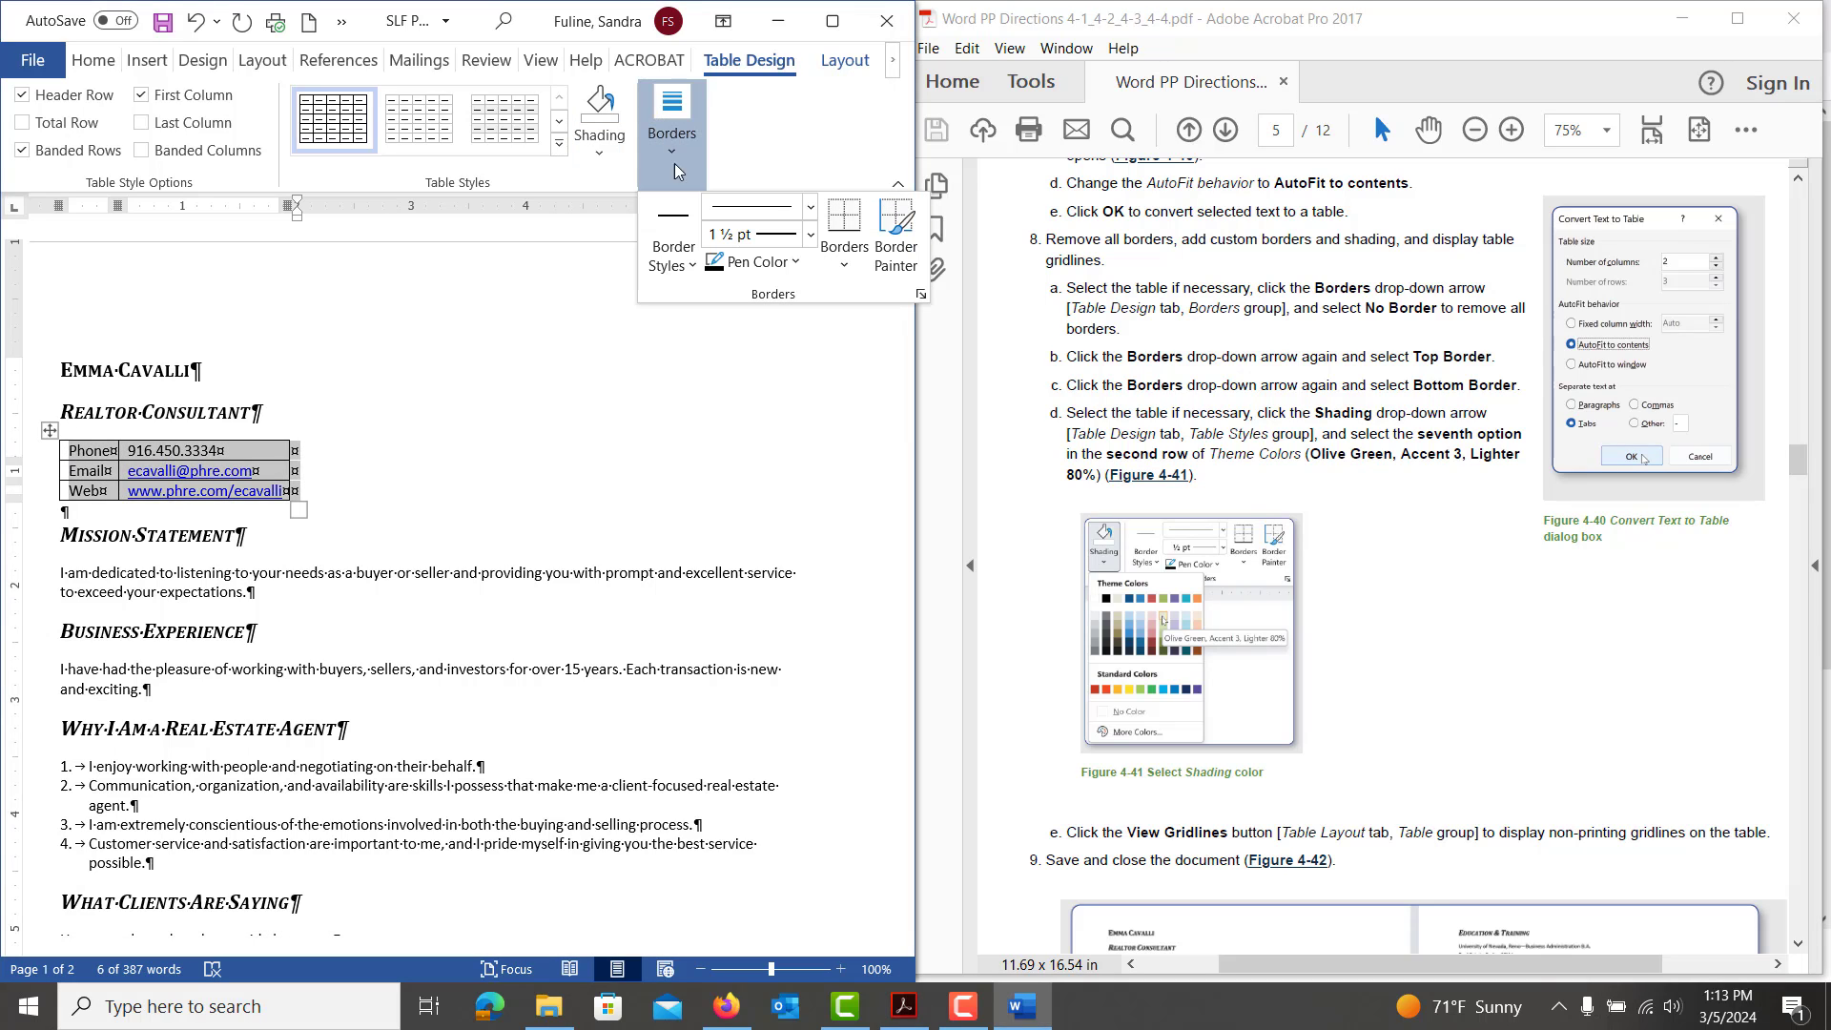
left_click(855, 250)
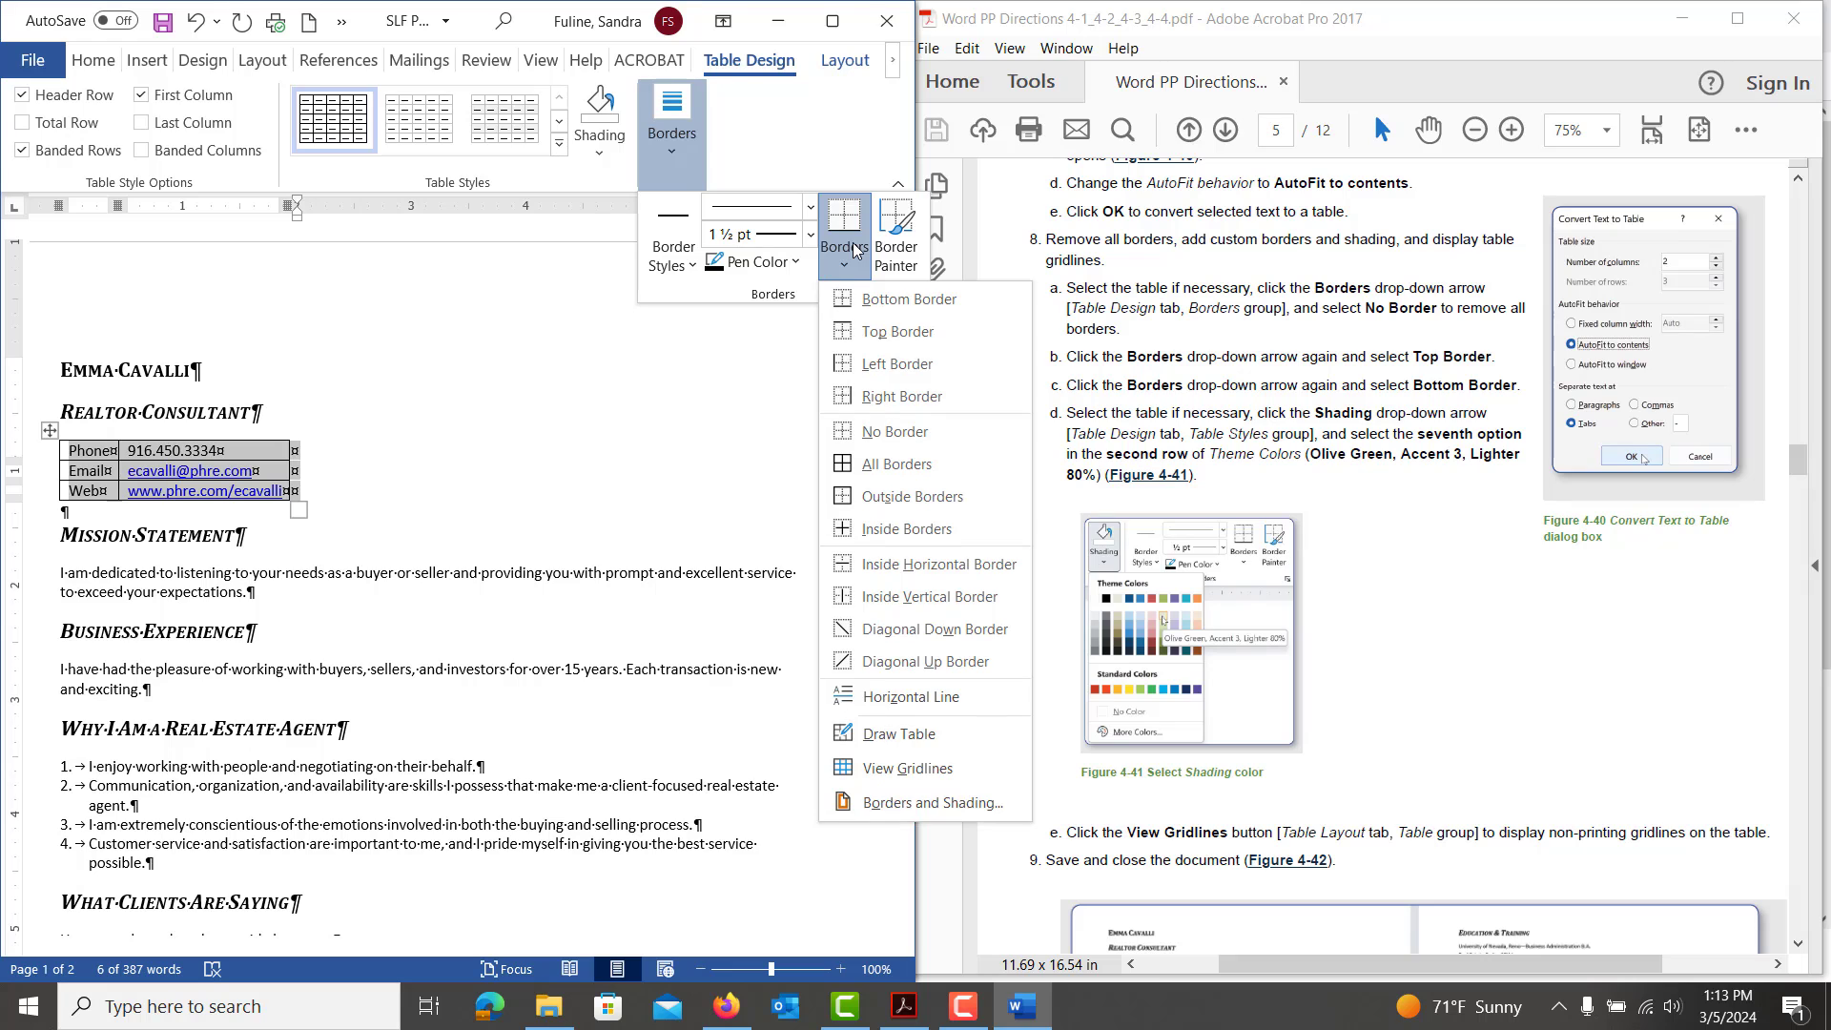
left_click(887, 434)
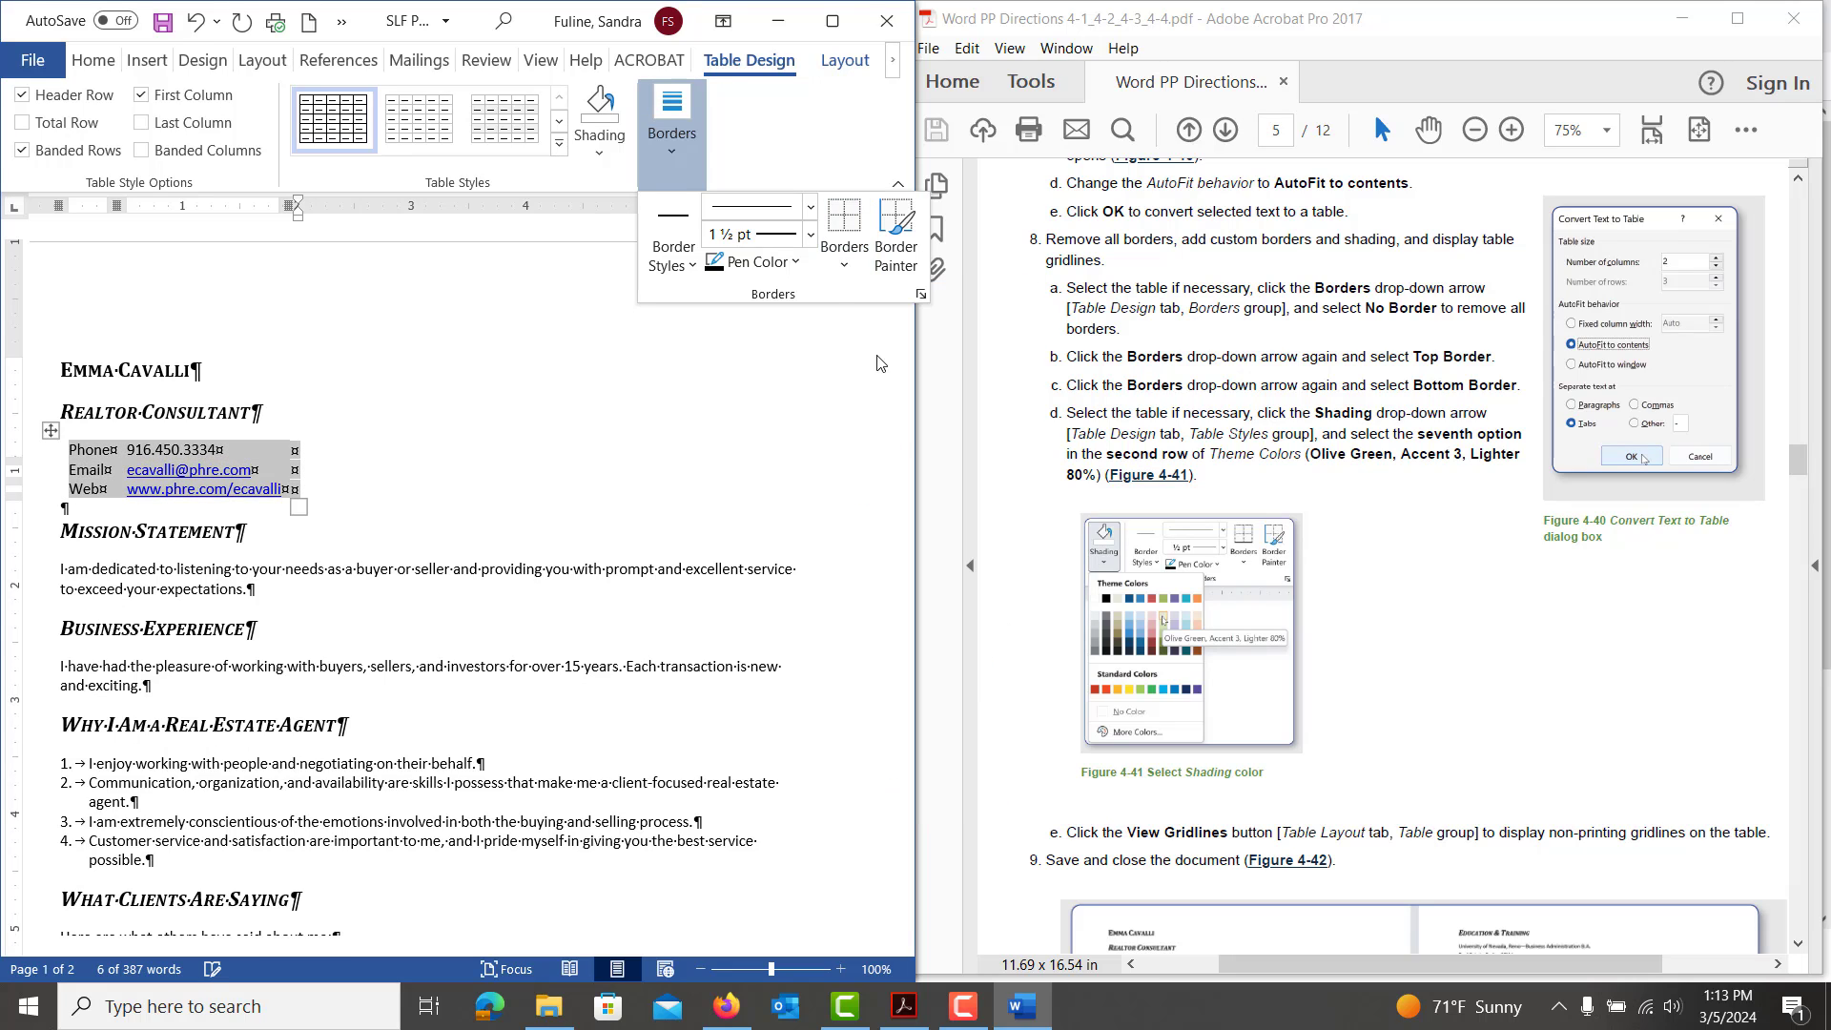
Add a Bottom Border and a Top Border to the contact information table
left_click(845, 250)
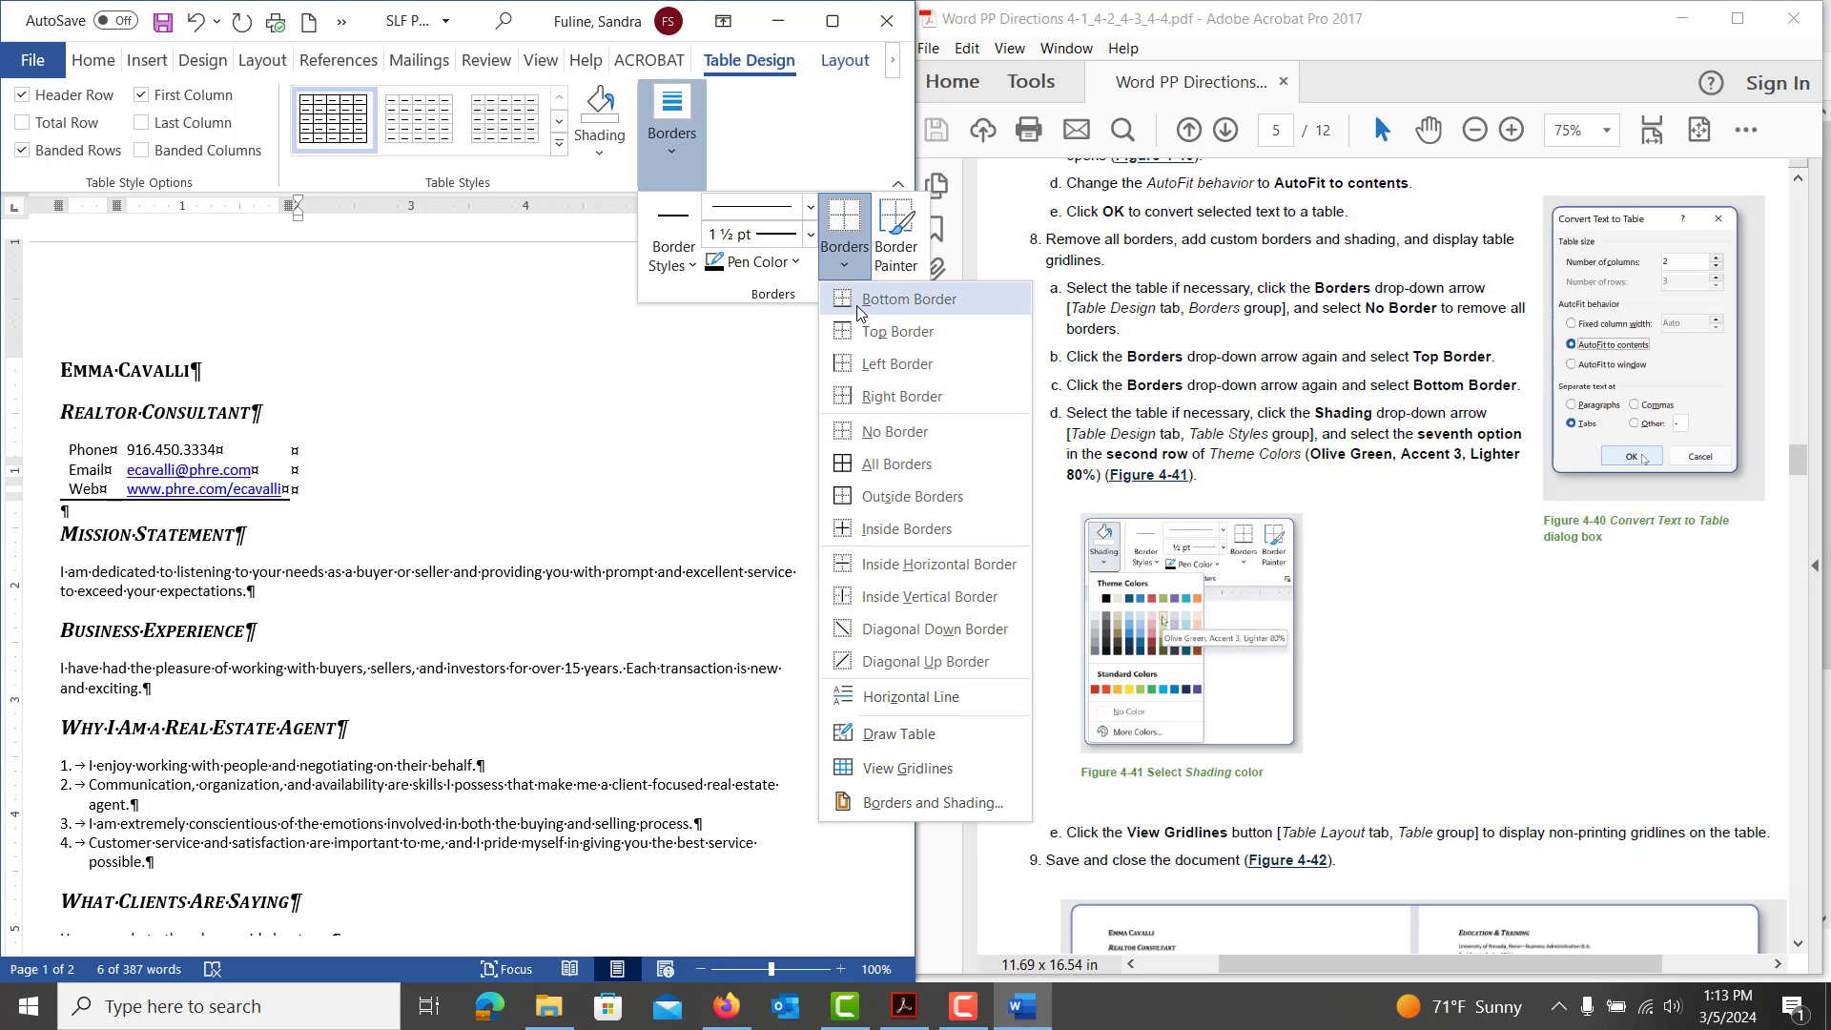
left_click(856, 303)
left_click(850, 266)
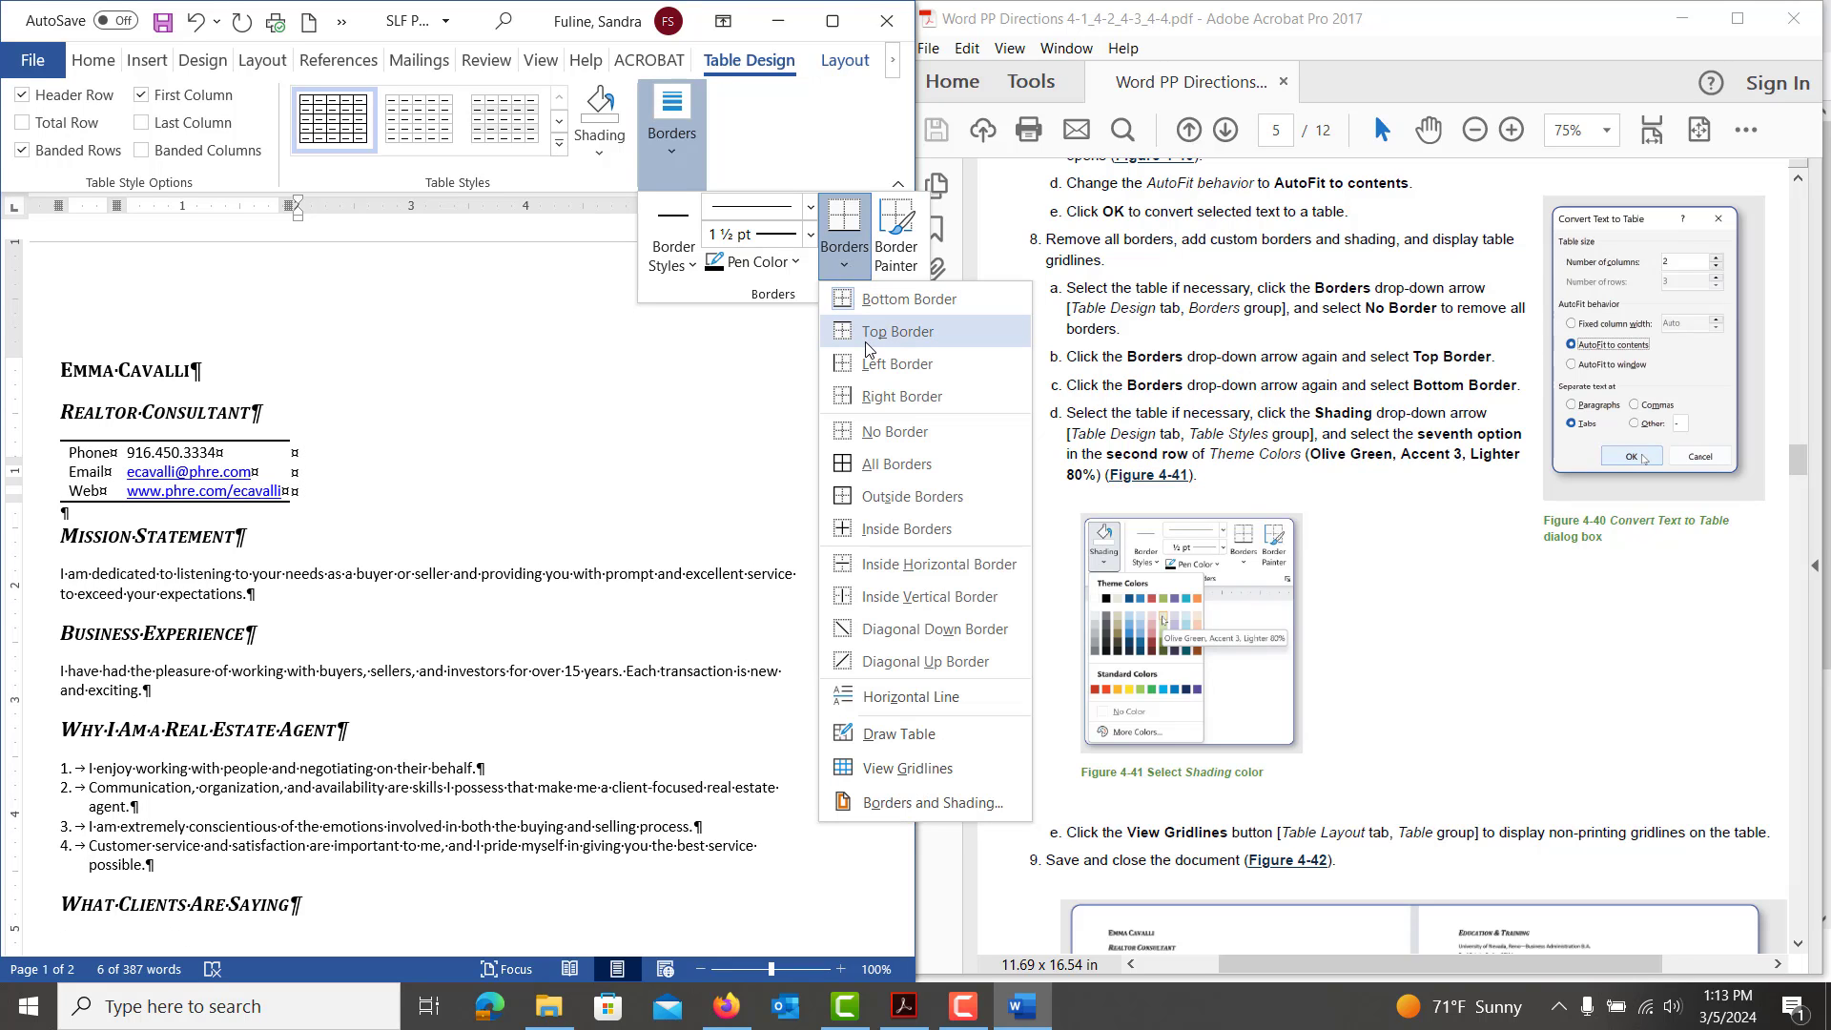
left_click(866, 333)
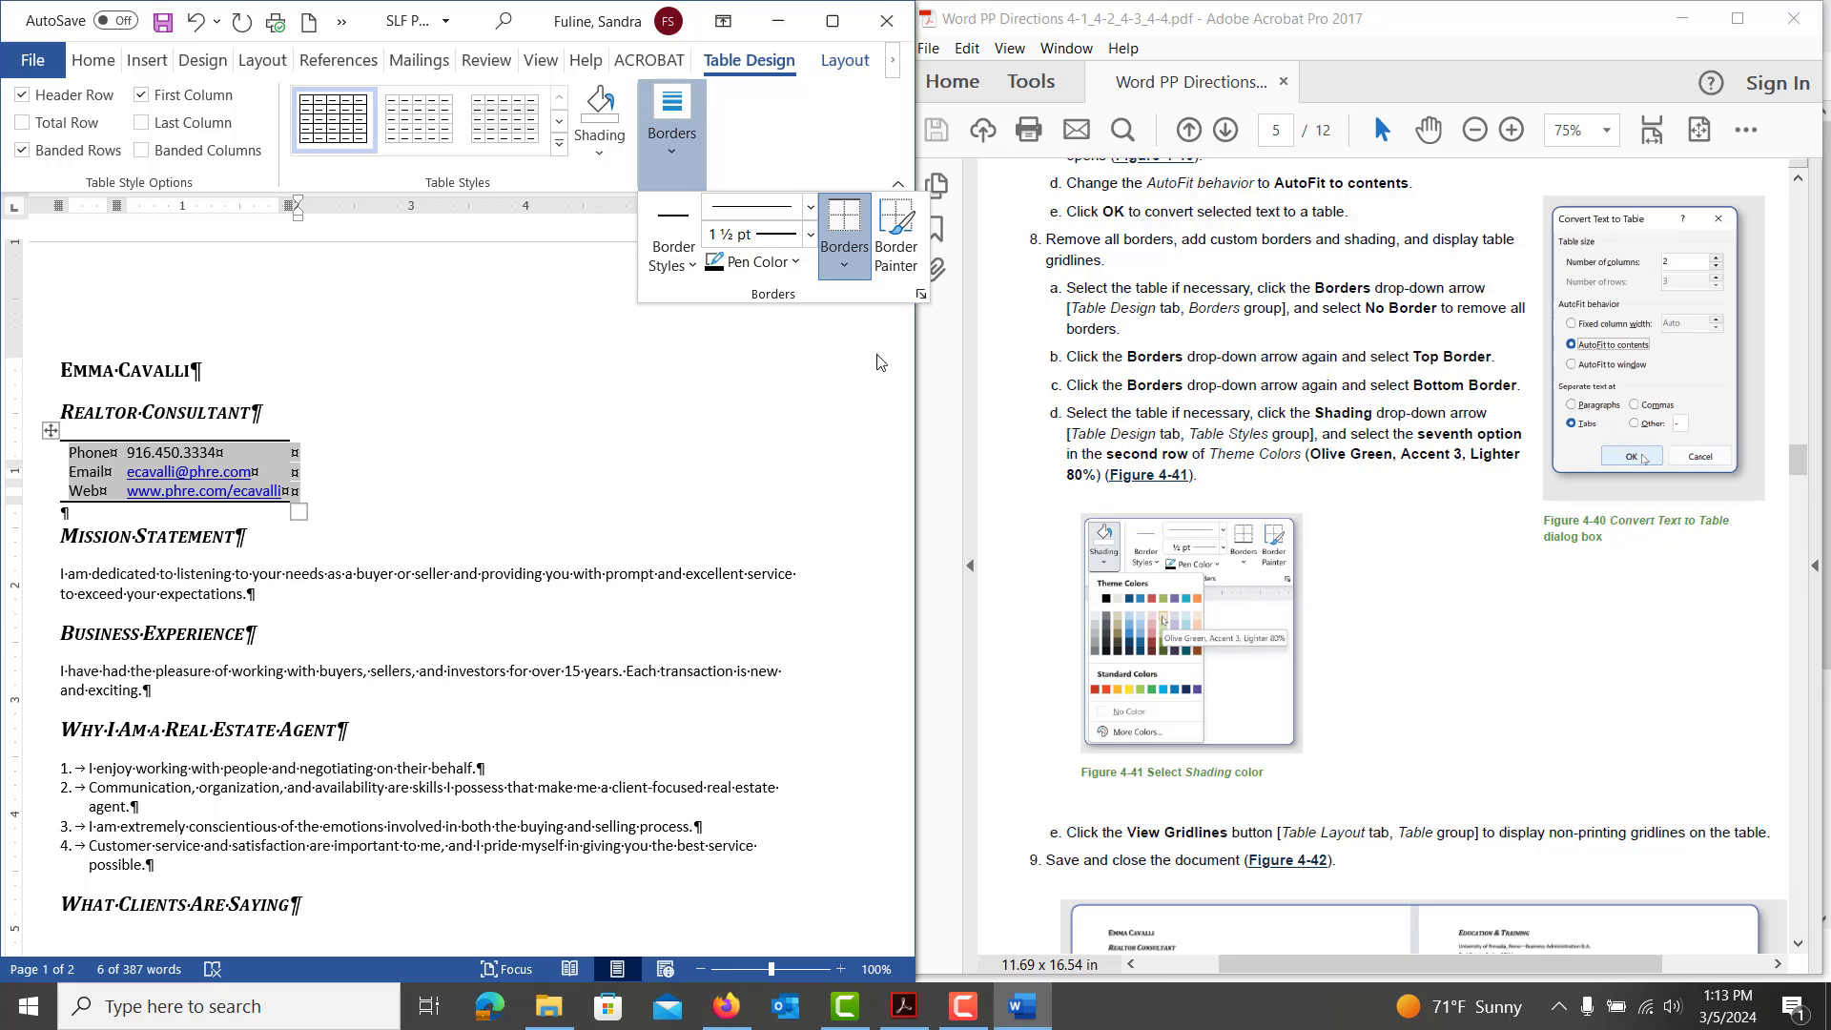
Shade the contact information table with Olive Green, Accent 3, Lighter 80%
scroll(1235, 444, "down", 1)
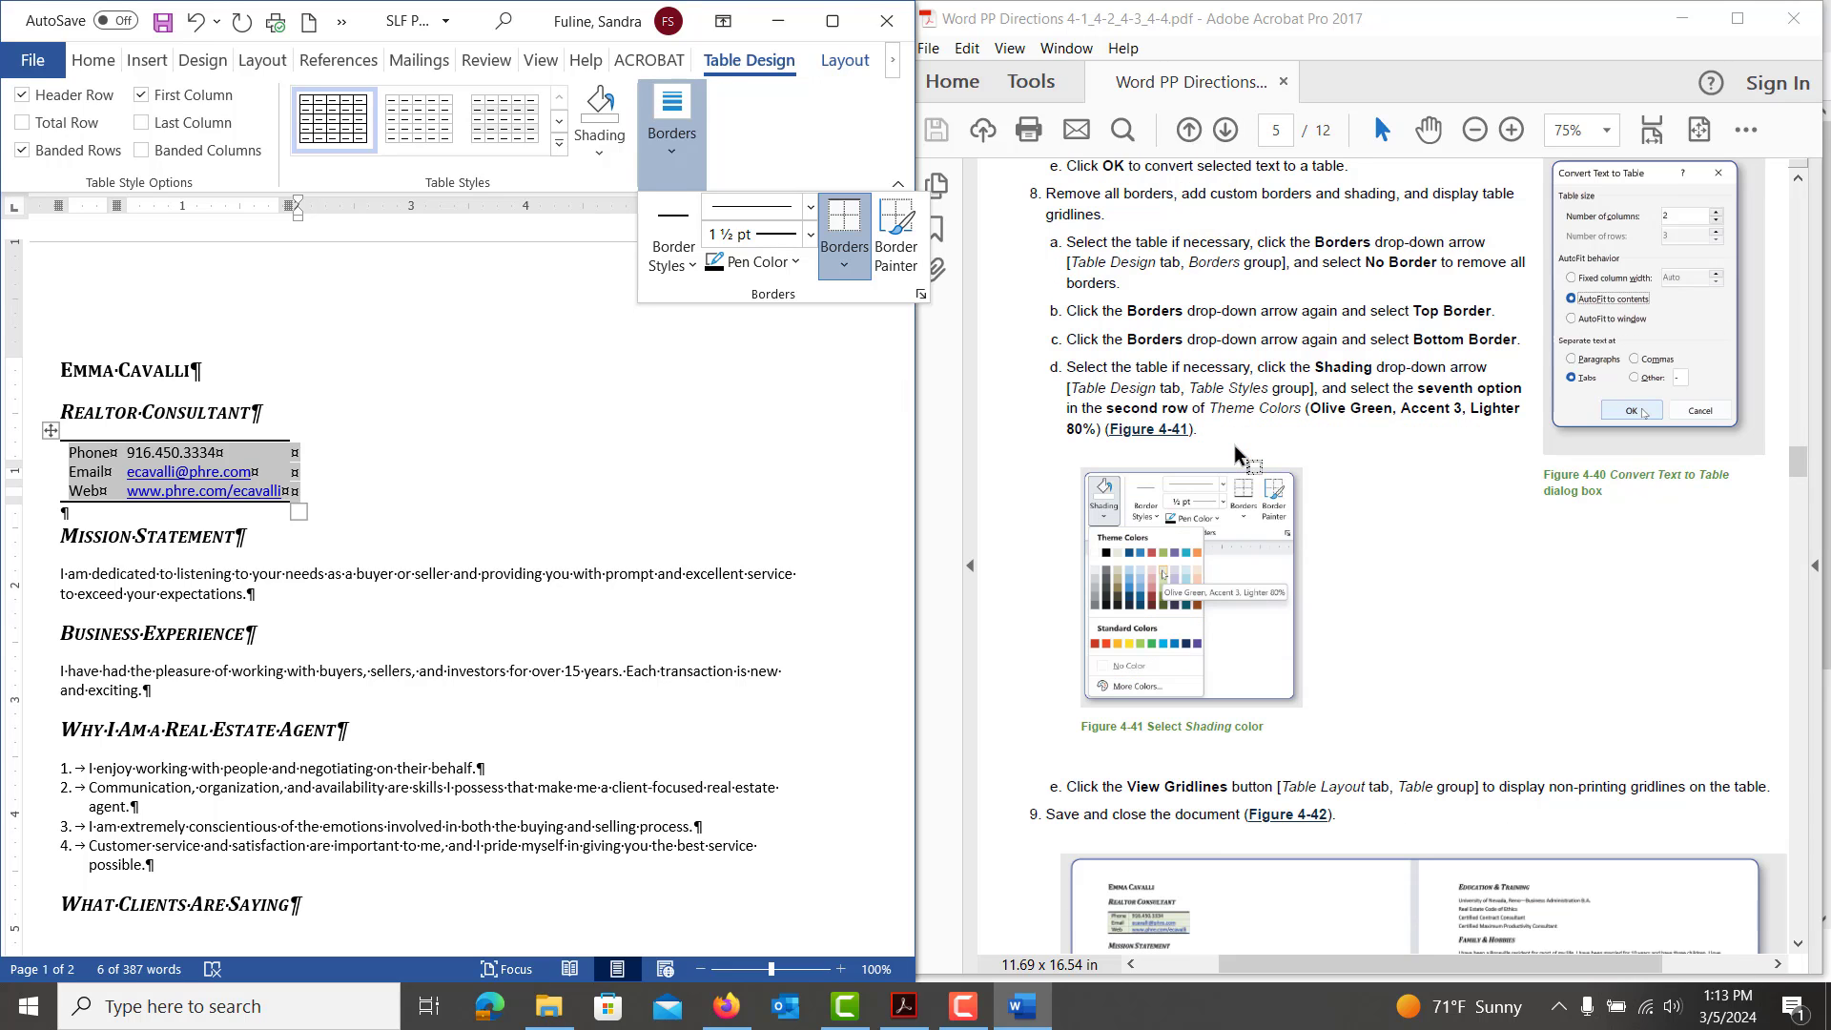
scroll(1234, 445, "down", 1)
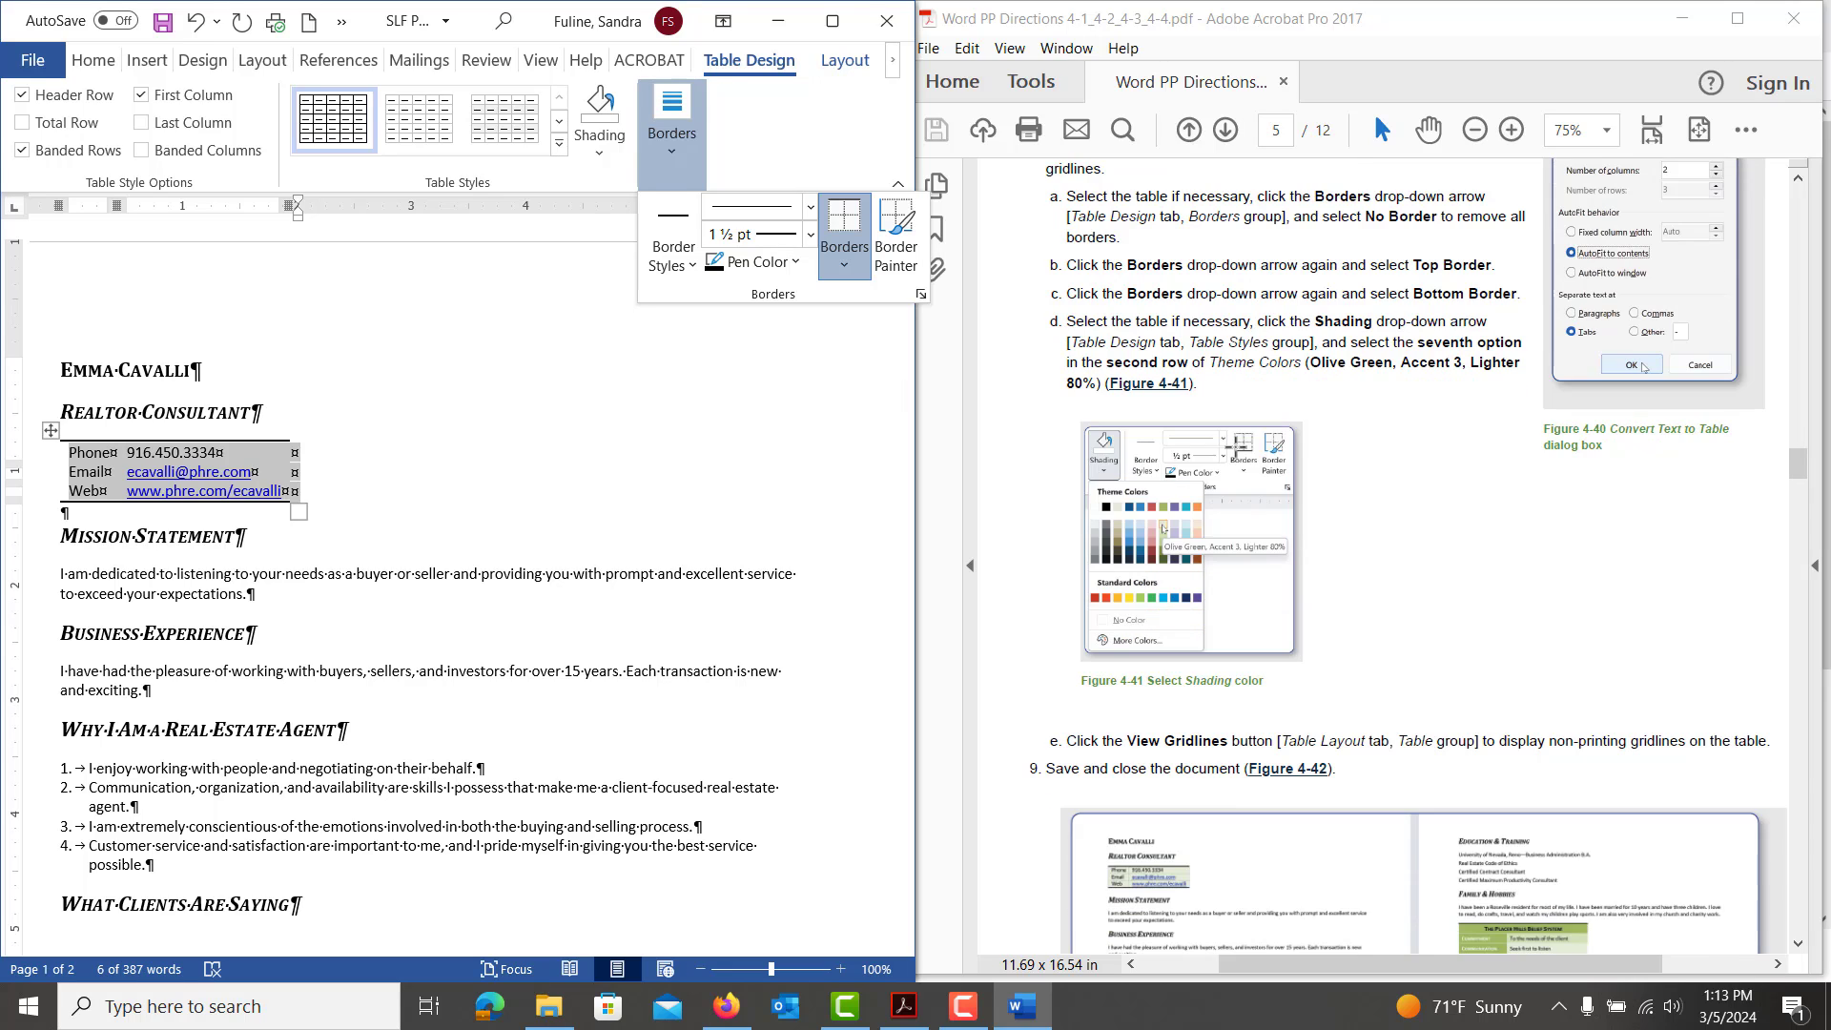
scroll(1234, 445, "down", 1)
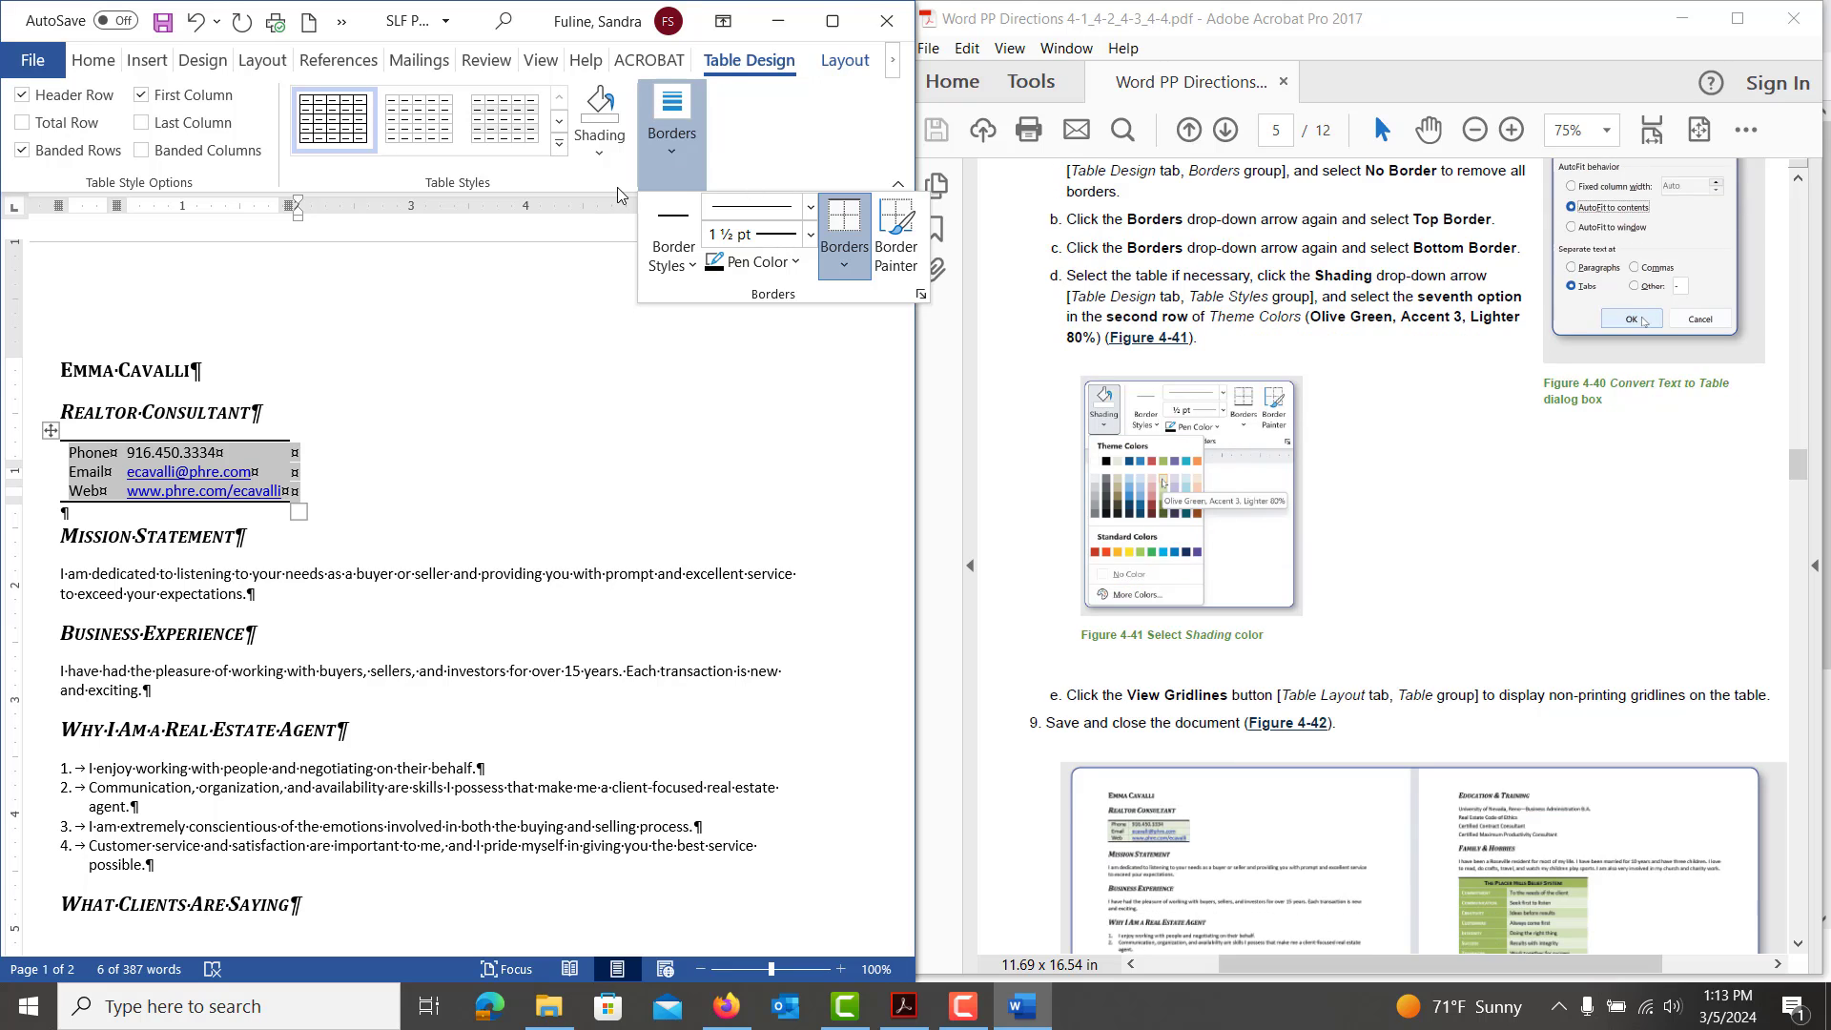
left_click(591, 153)
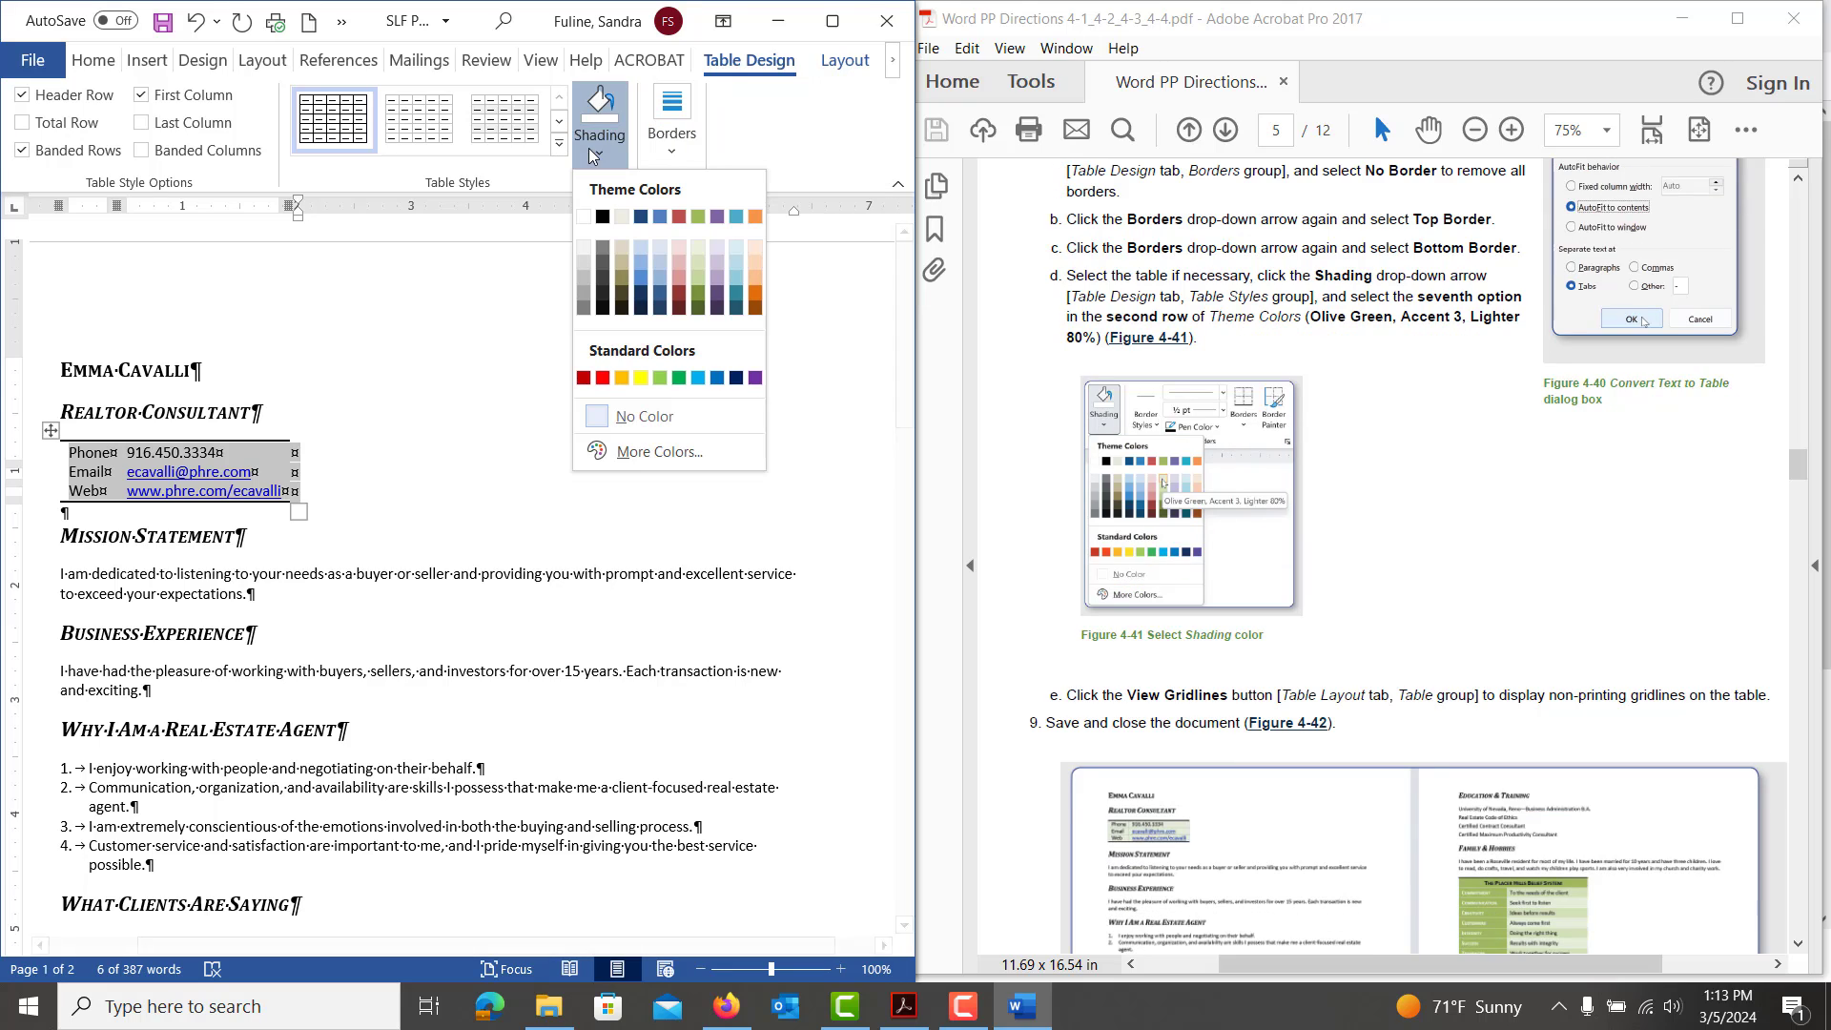
left_click(698, 253)
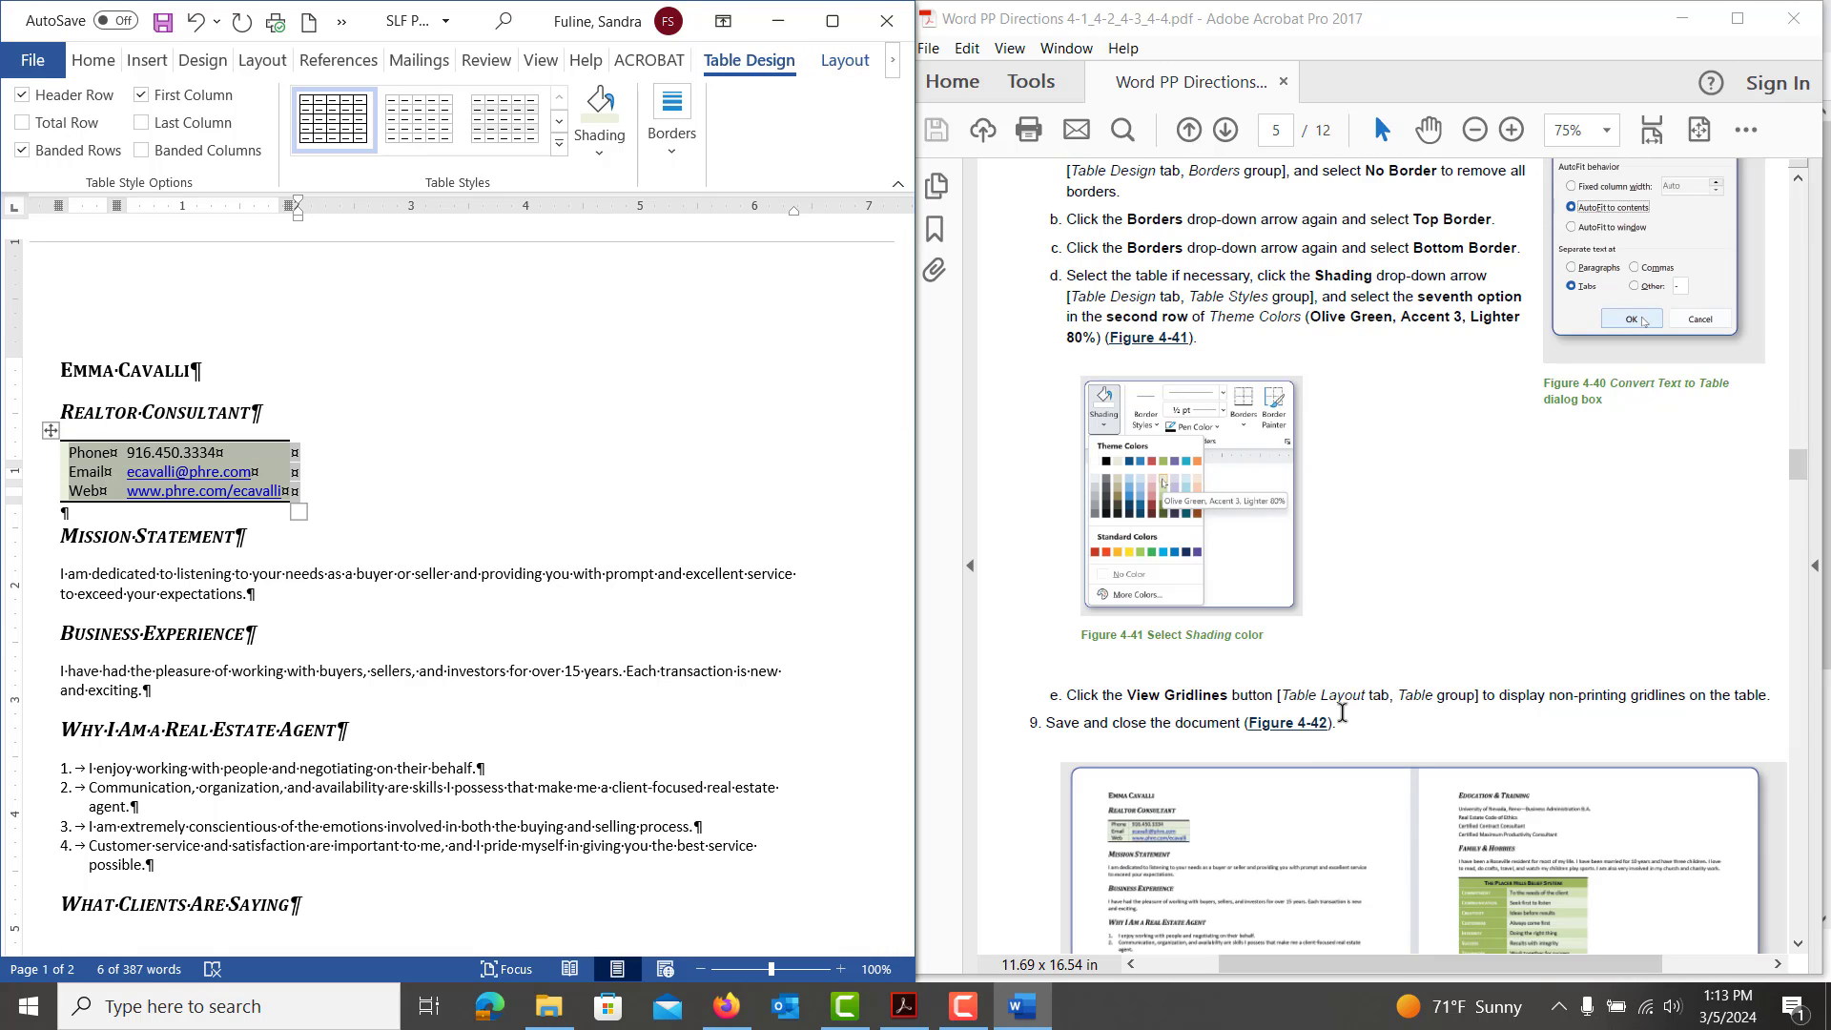
Review the remaining PDF directions and the completed document in Figure 4-42
scroll(1425, 715, "down", 1)
scroll(1424, 715, "down", 6)
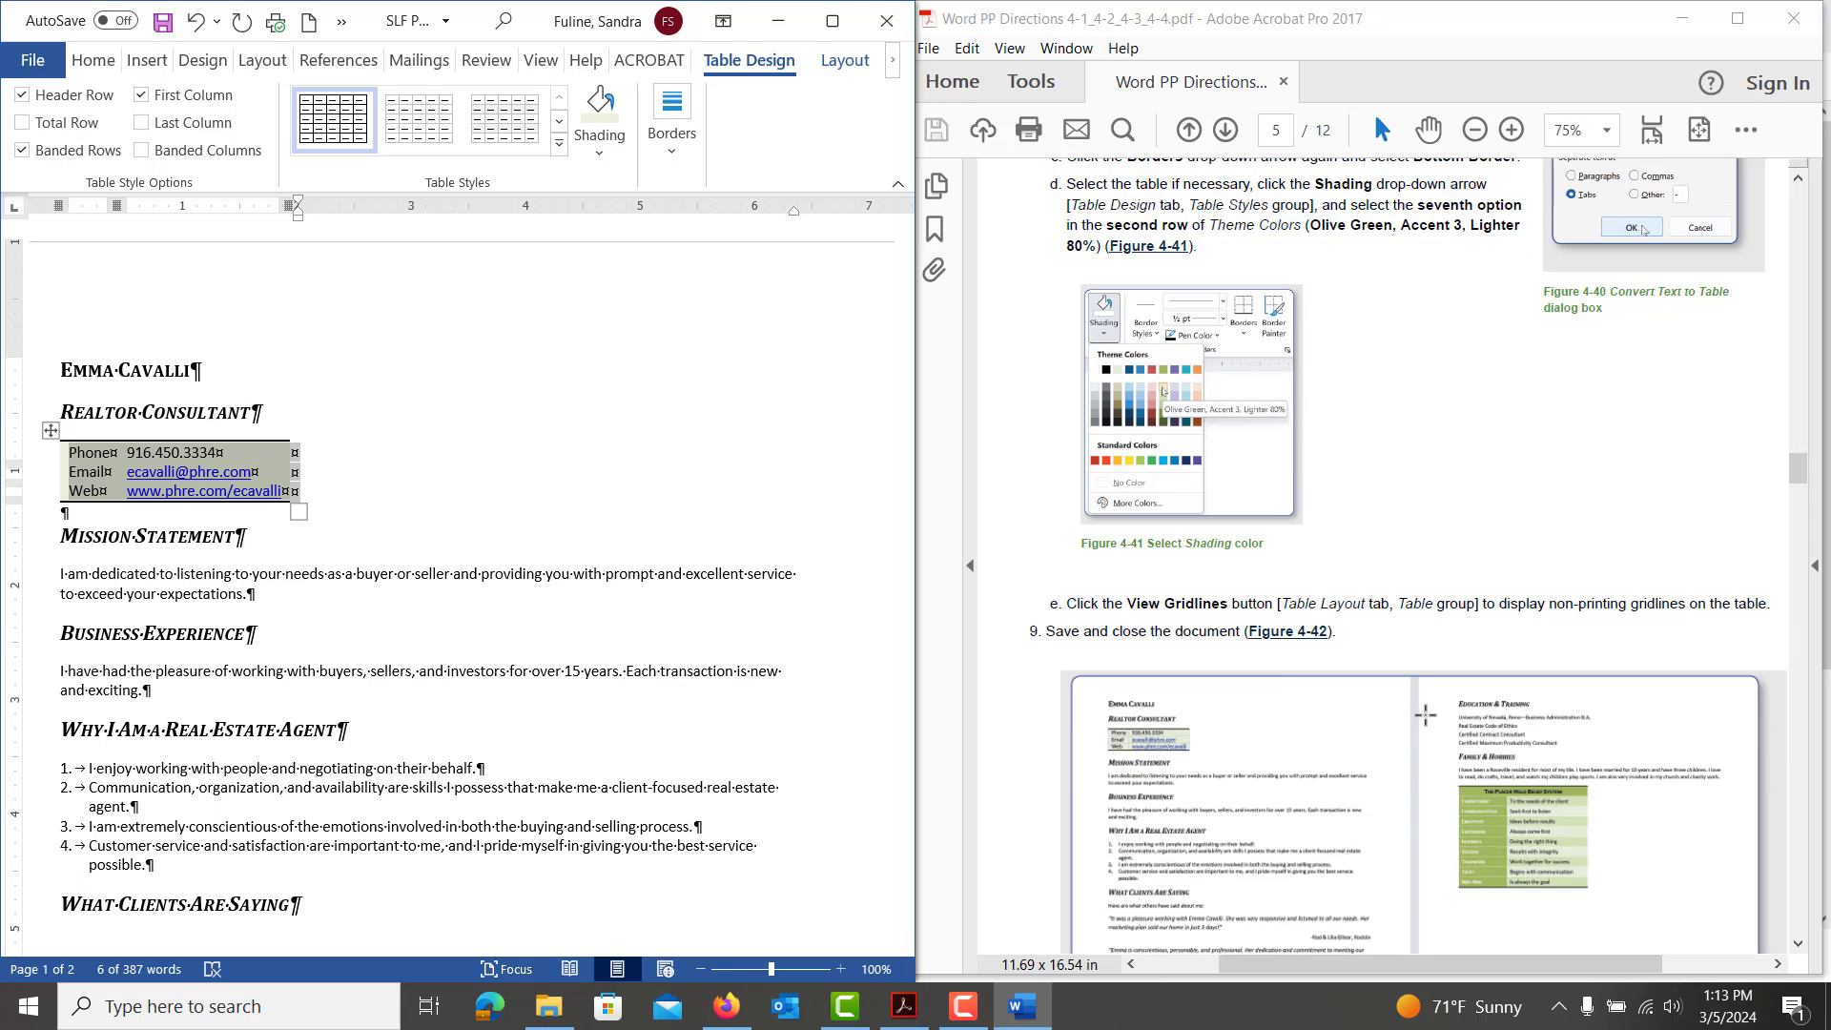
scroll(1425, 715, "down", 1)
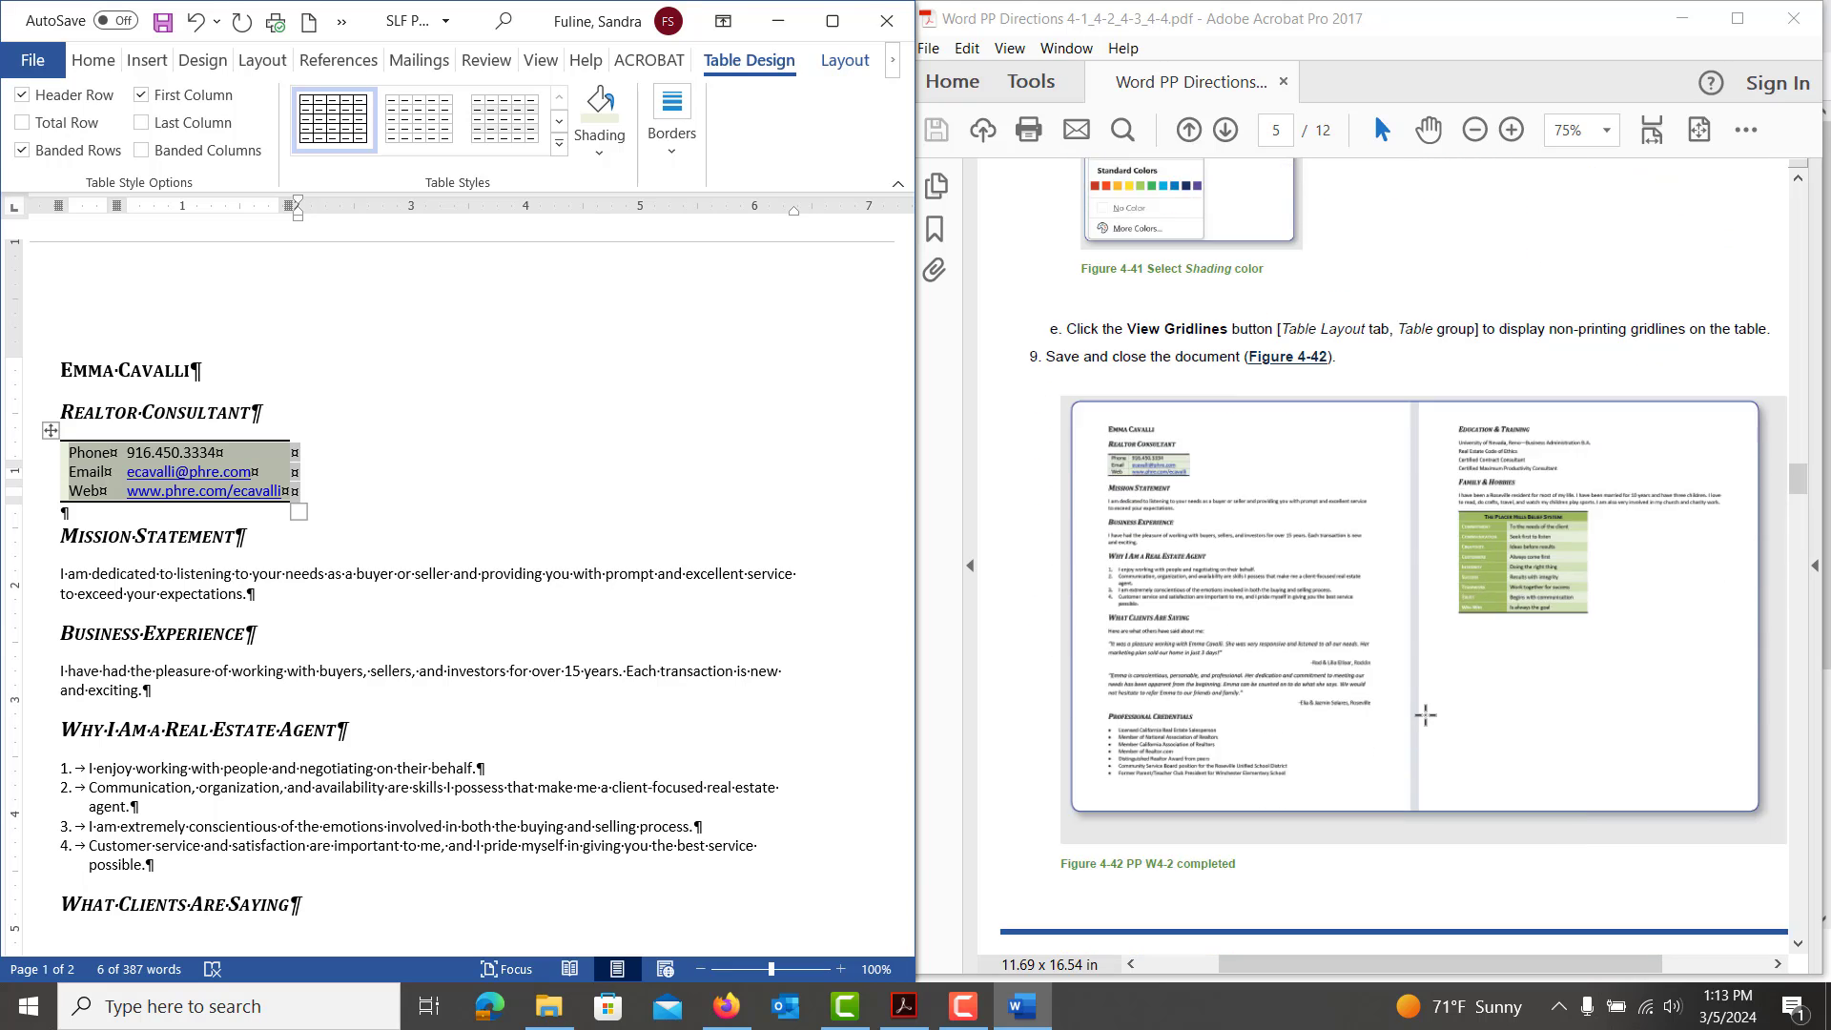
scroll(1425, 714, "down", 20)
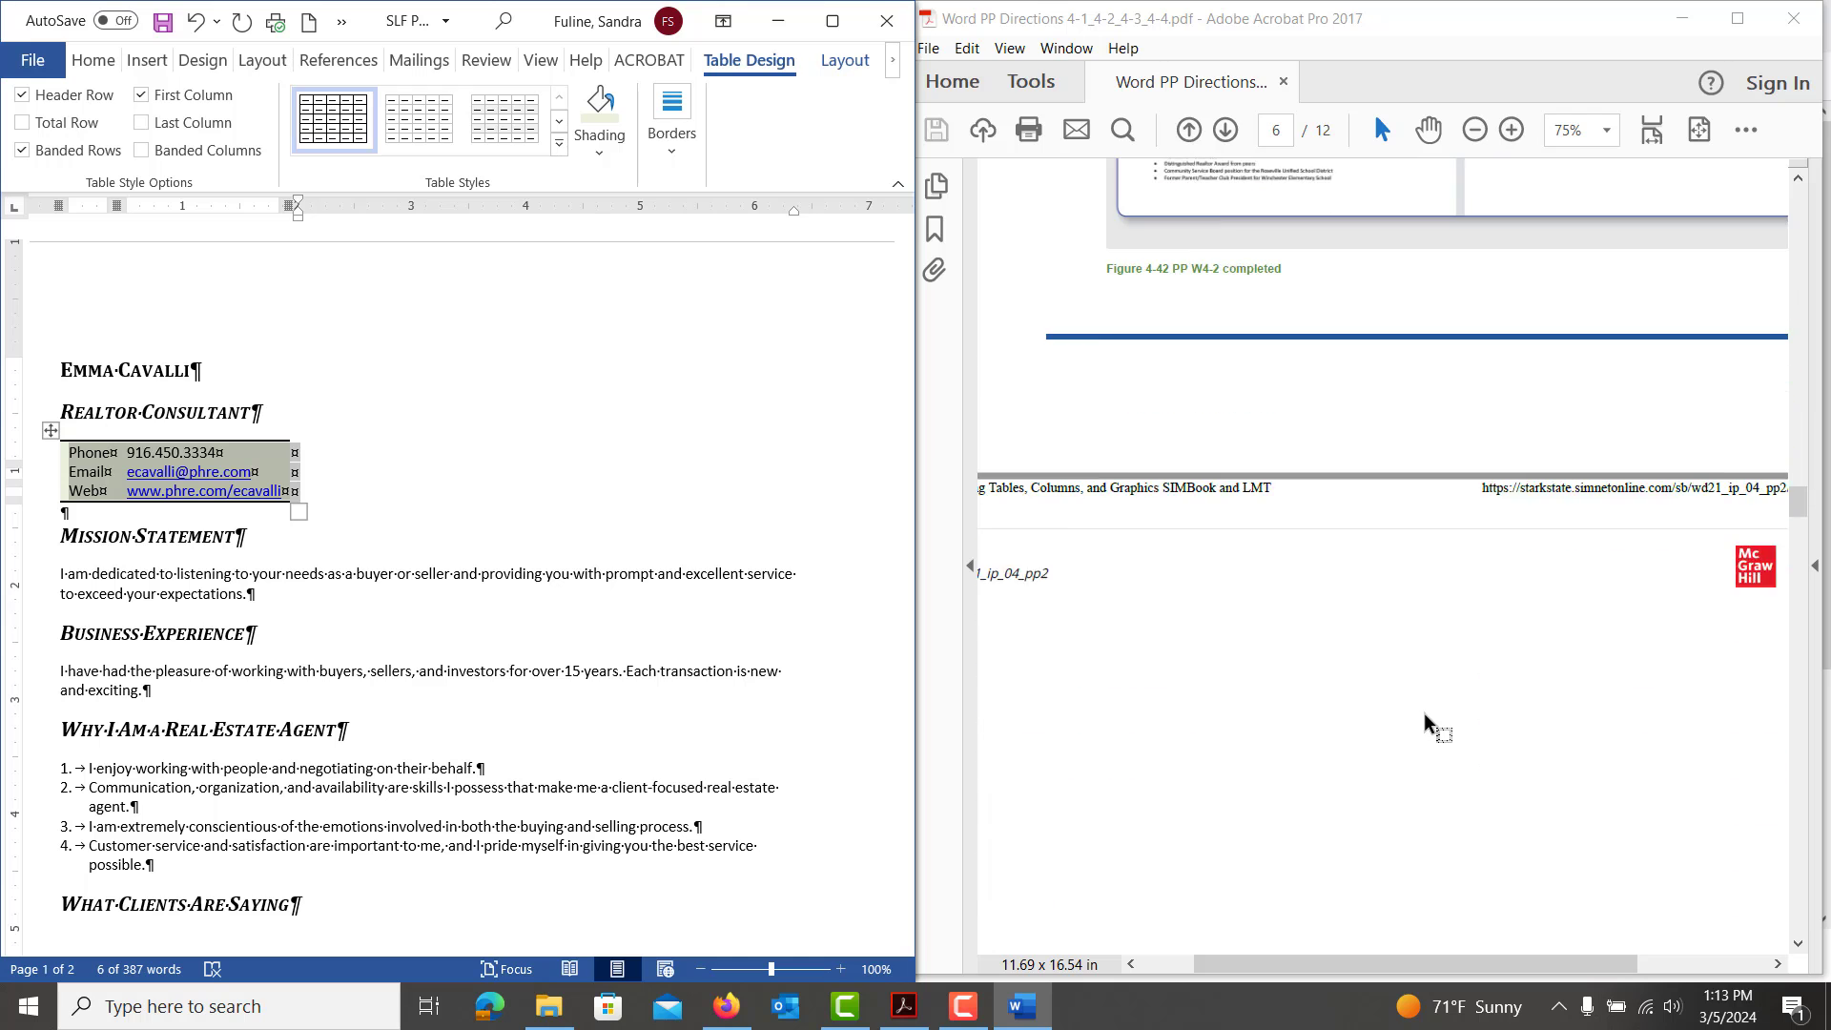
scroll(1425, 715, "down", 20)
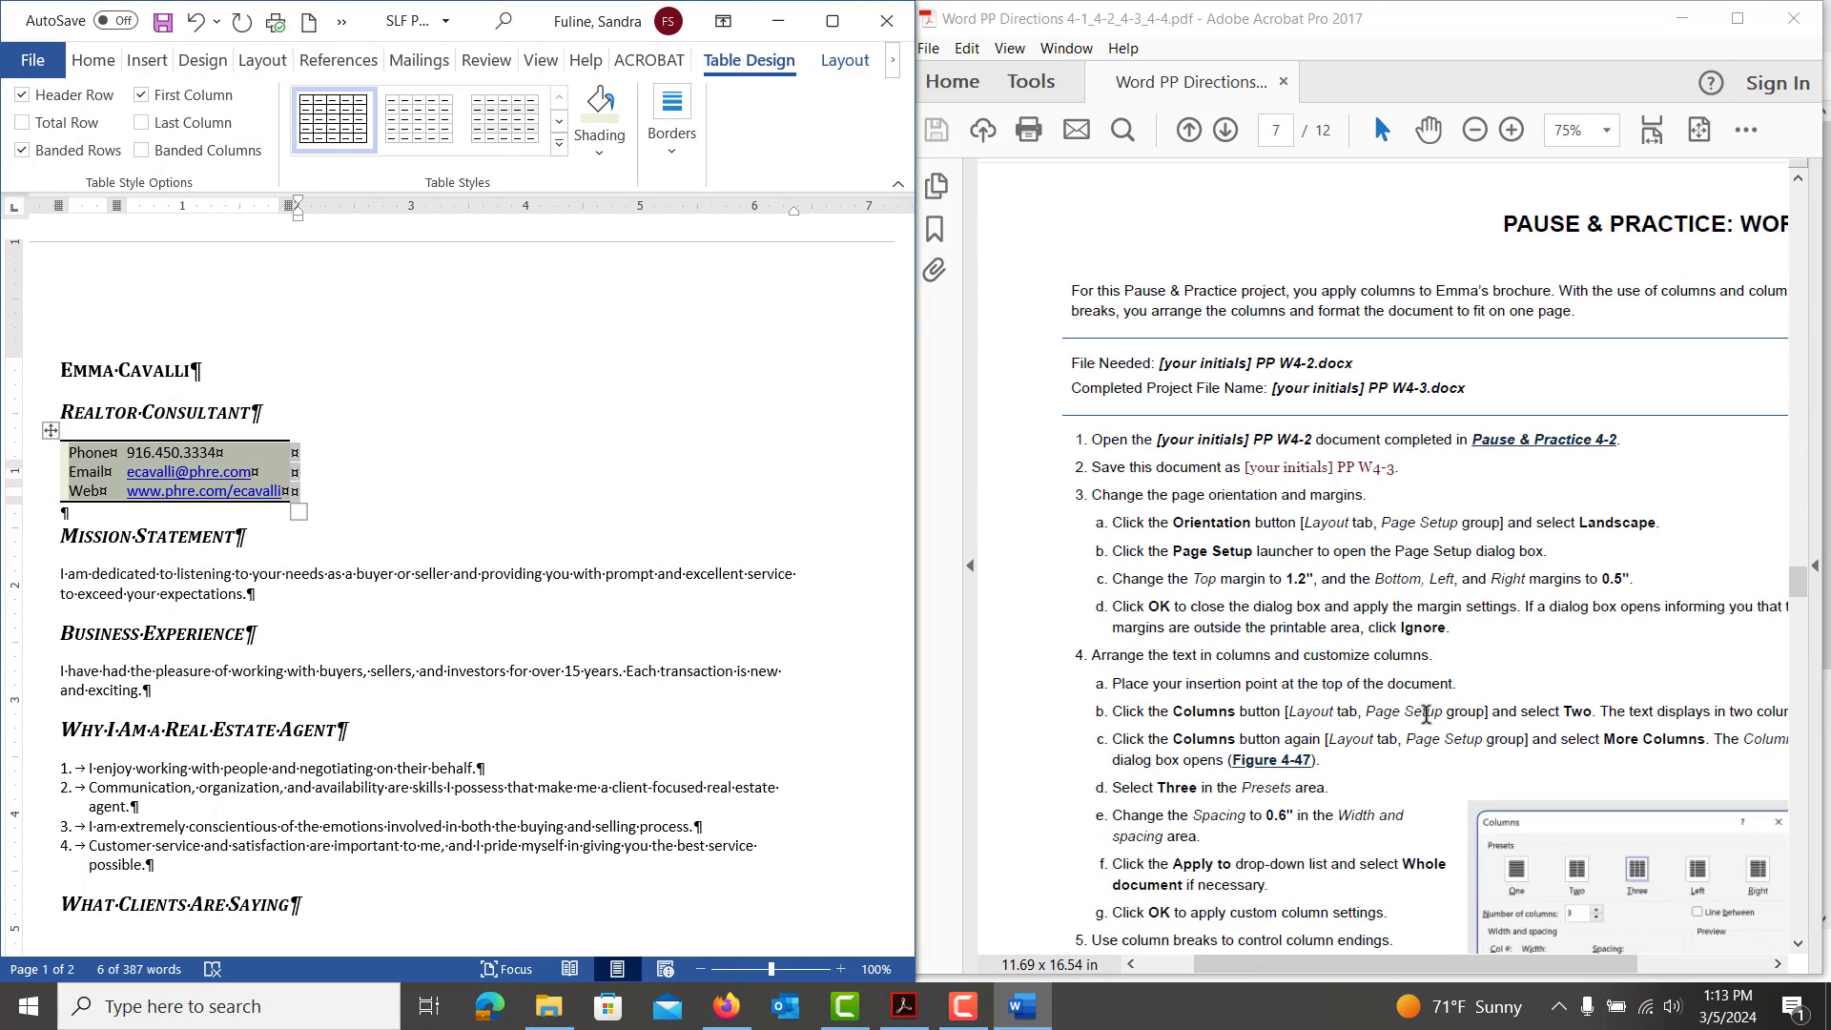
left_click_drag(1426, 715, 787, 522)
double_click(645, 565)
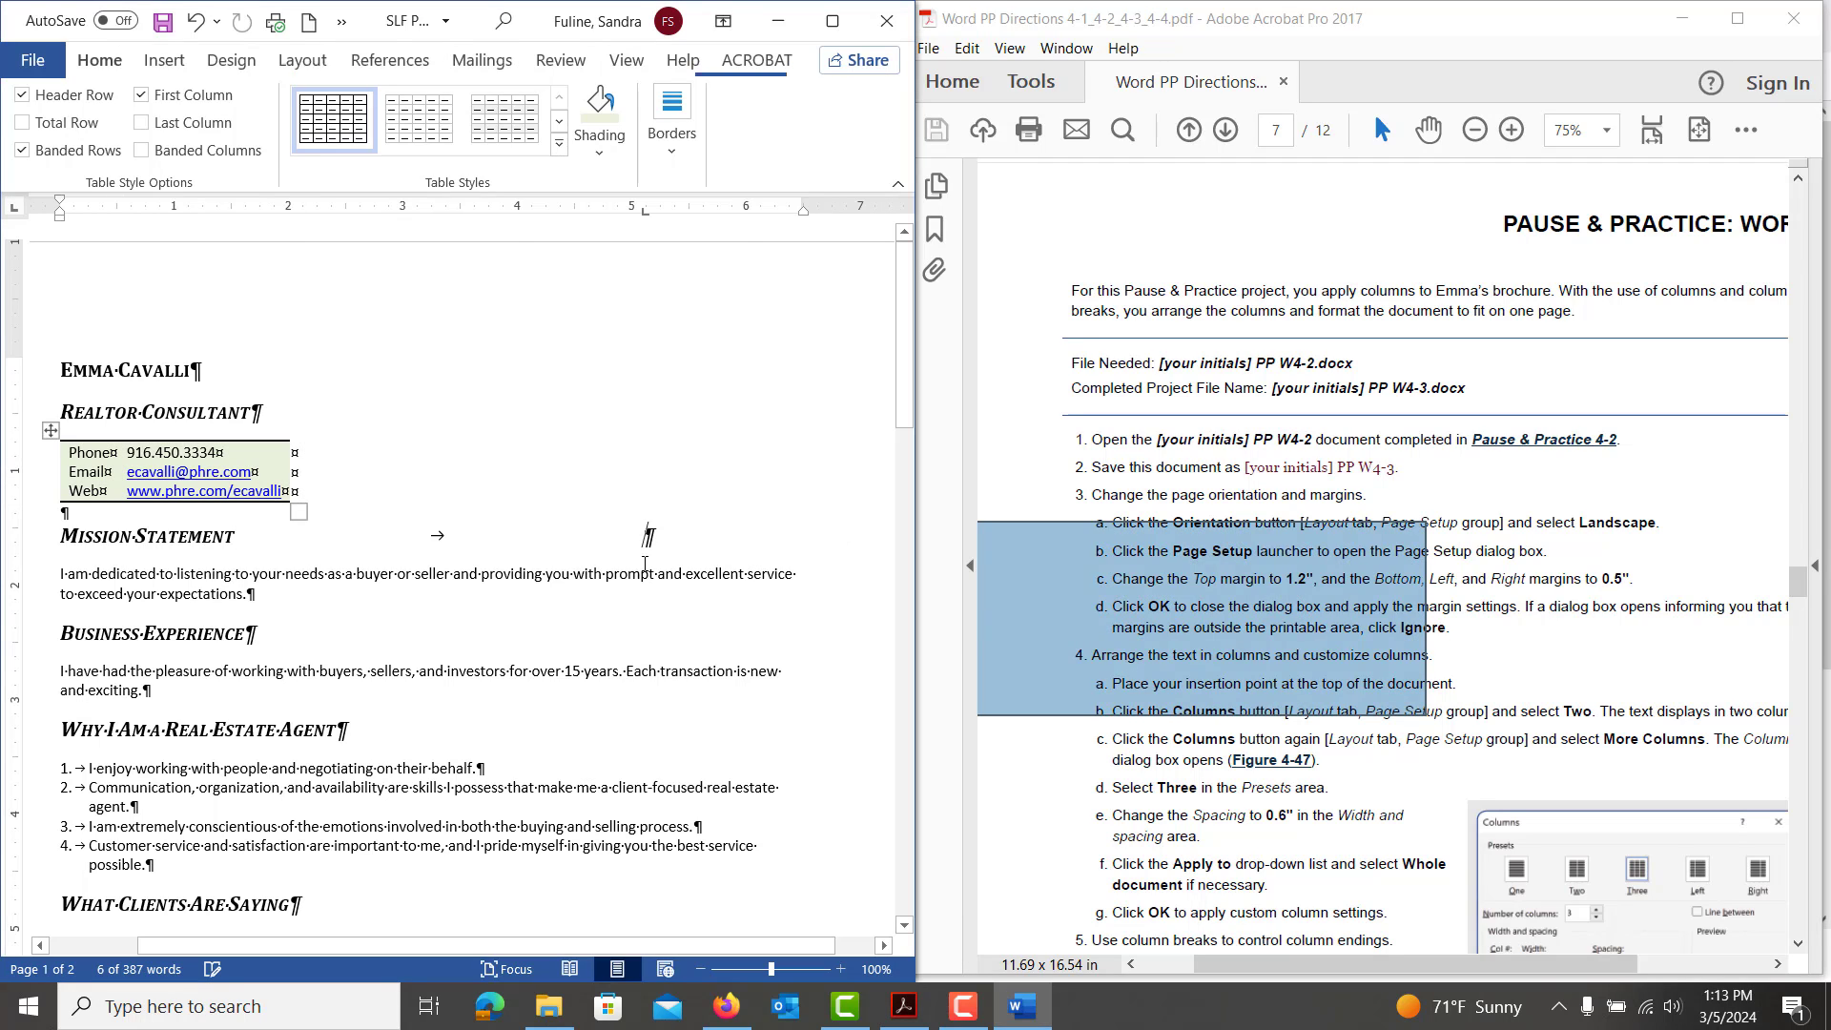
left_click(1207, 623)
left_click(1120, 786)
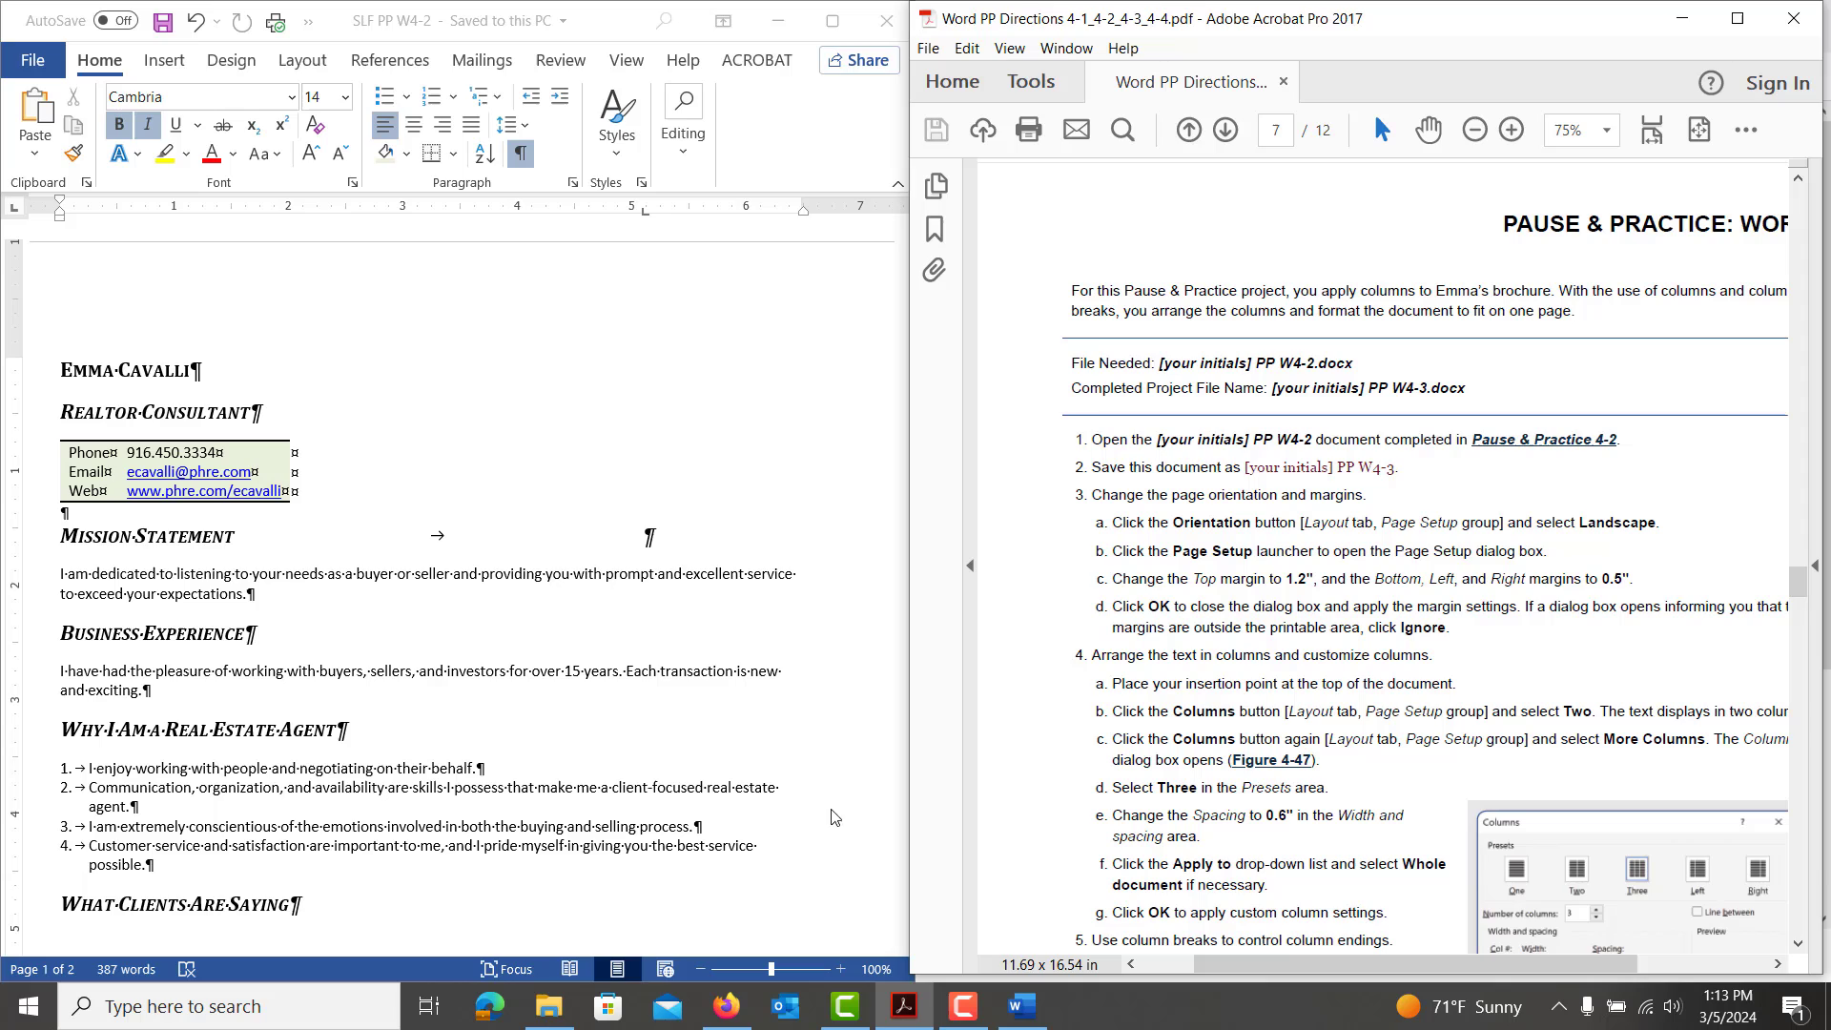
left_click(654, 697)
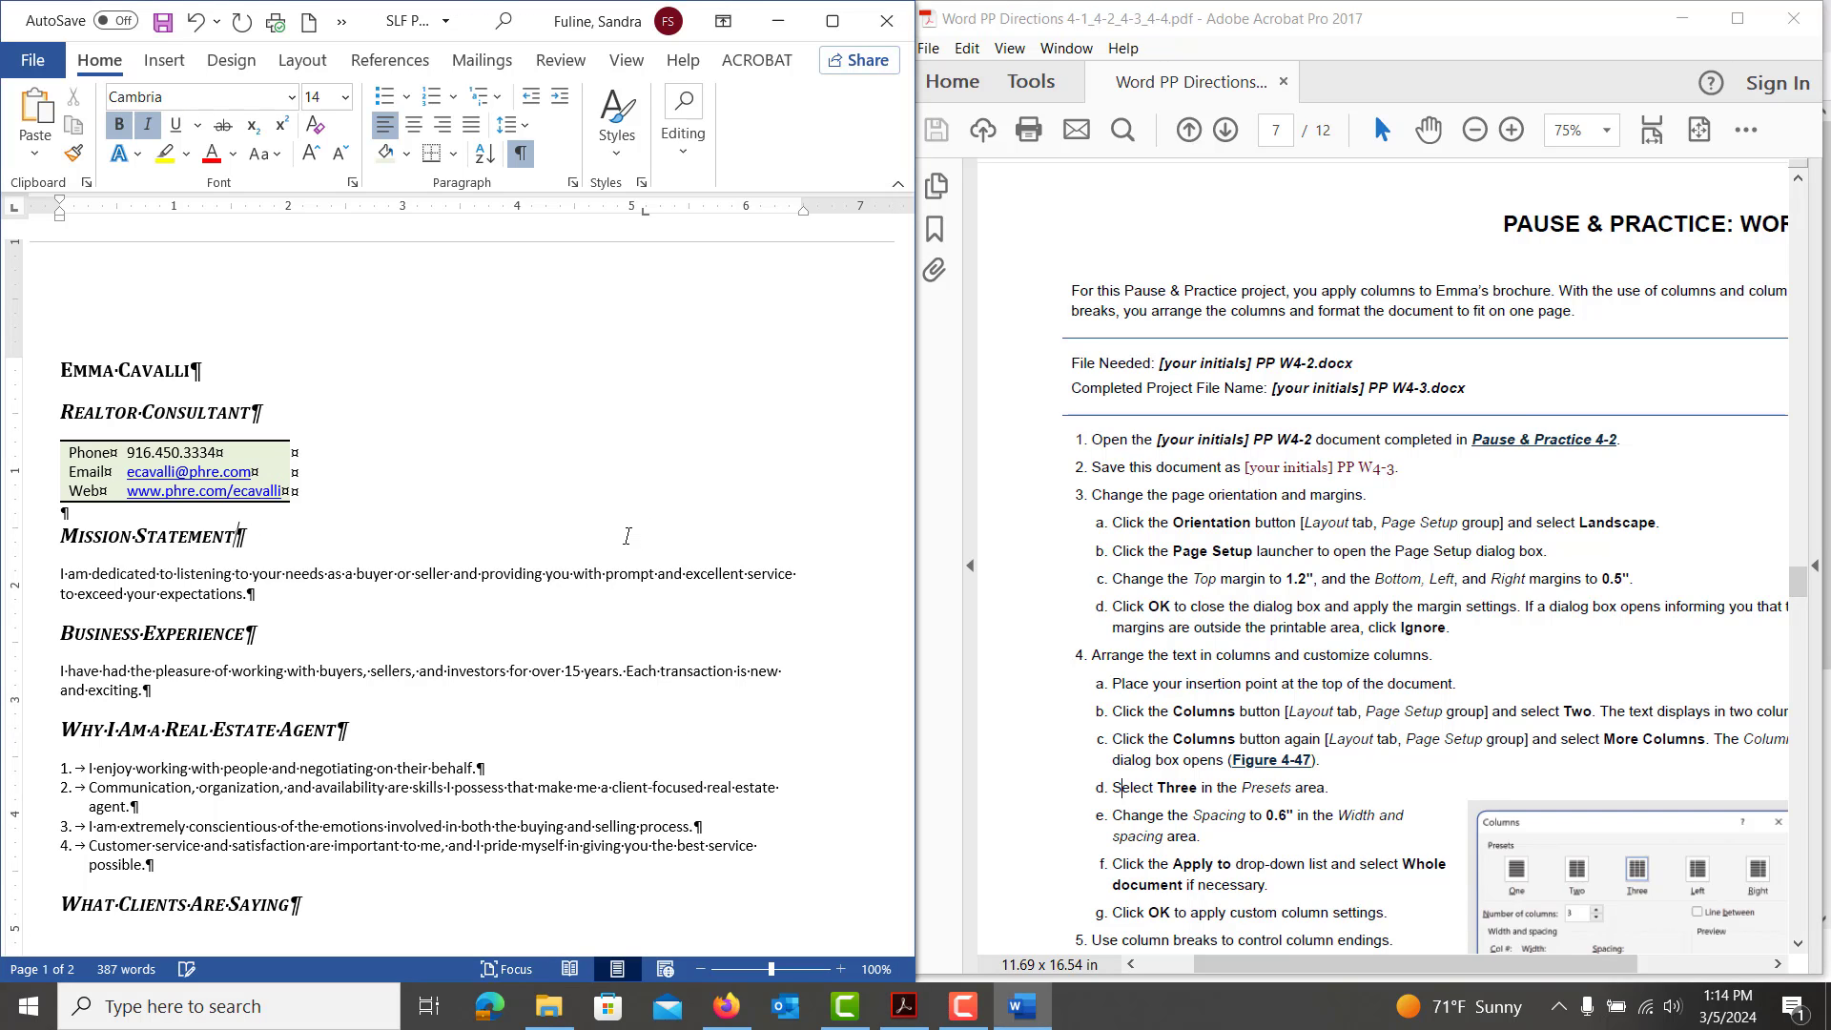
key("BackSpace")
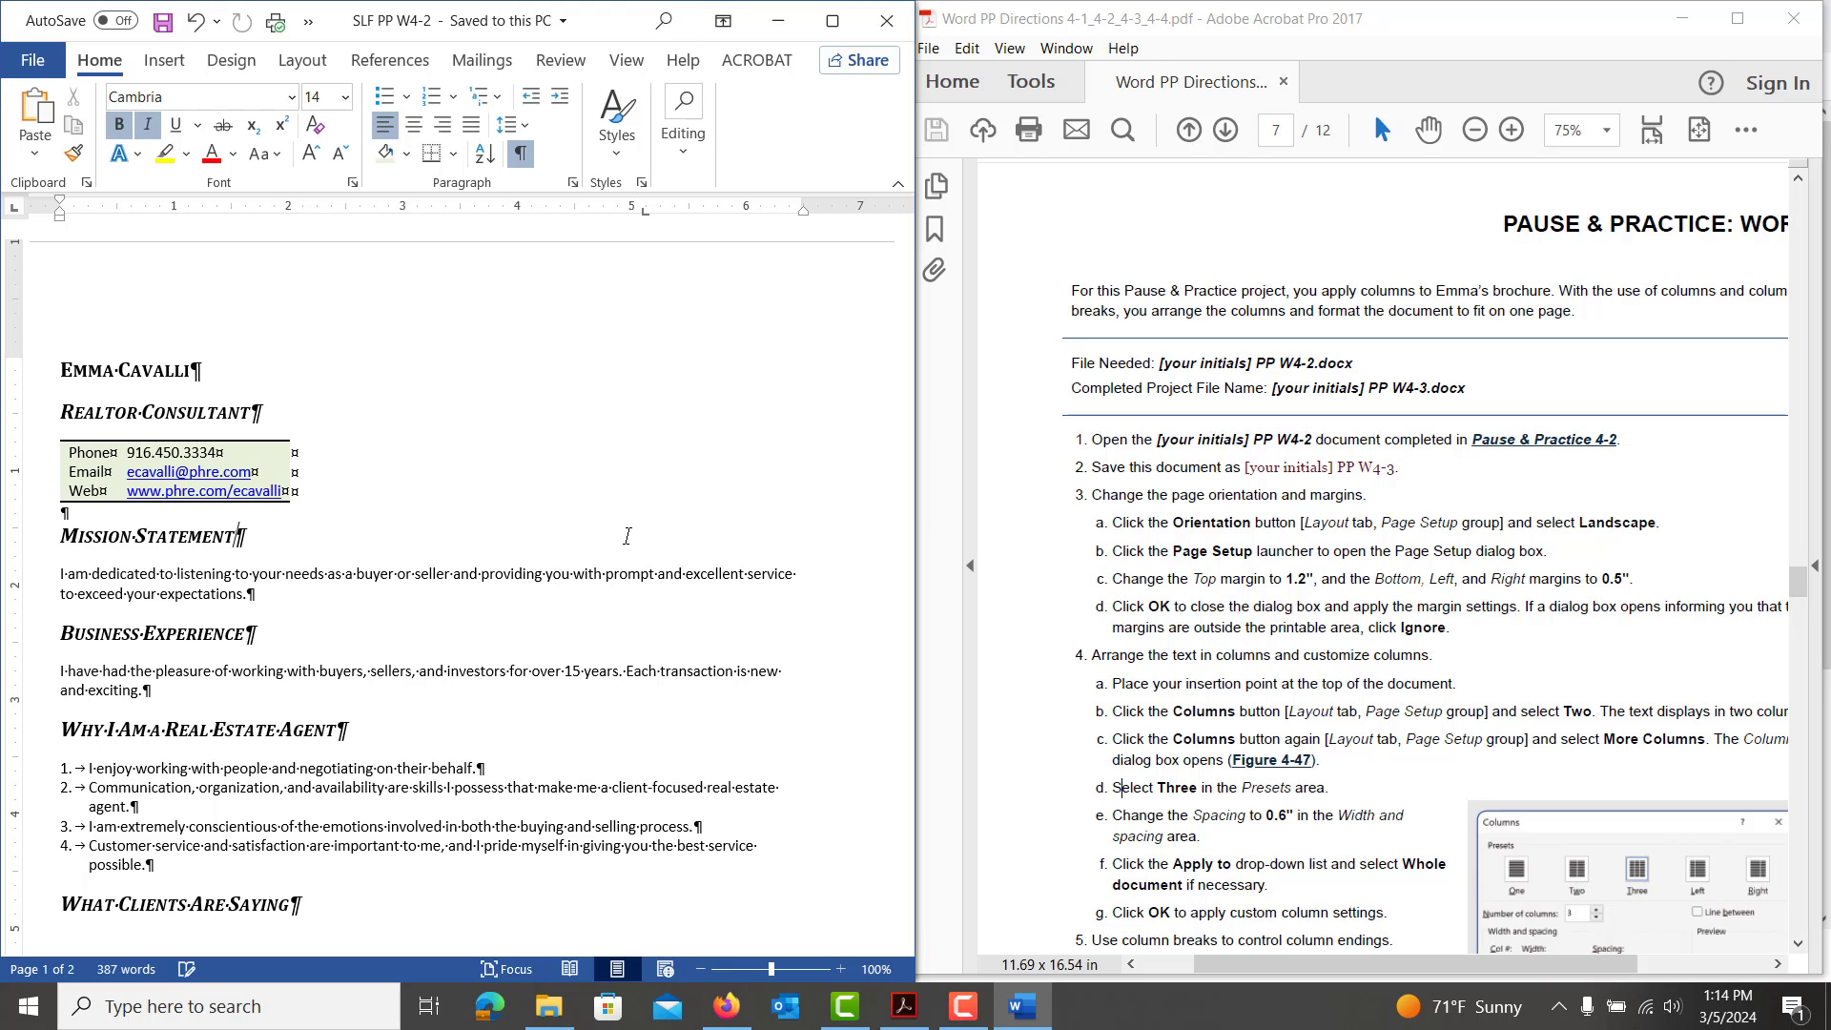
Save a copy of the document as SLF PP W4-3 in the Word Chapter 4 folder
key("F12")
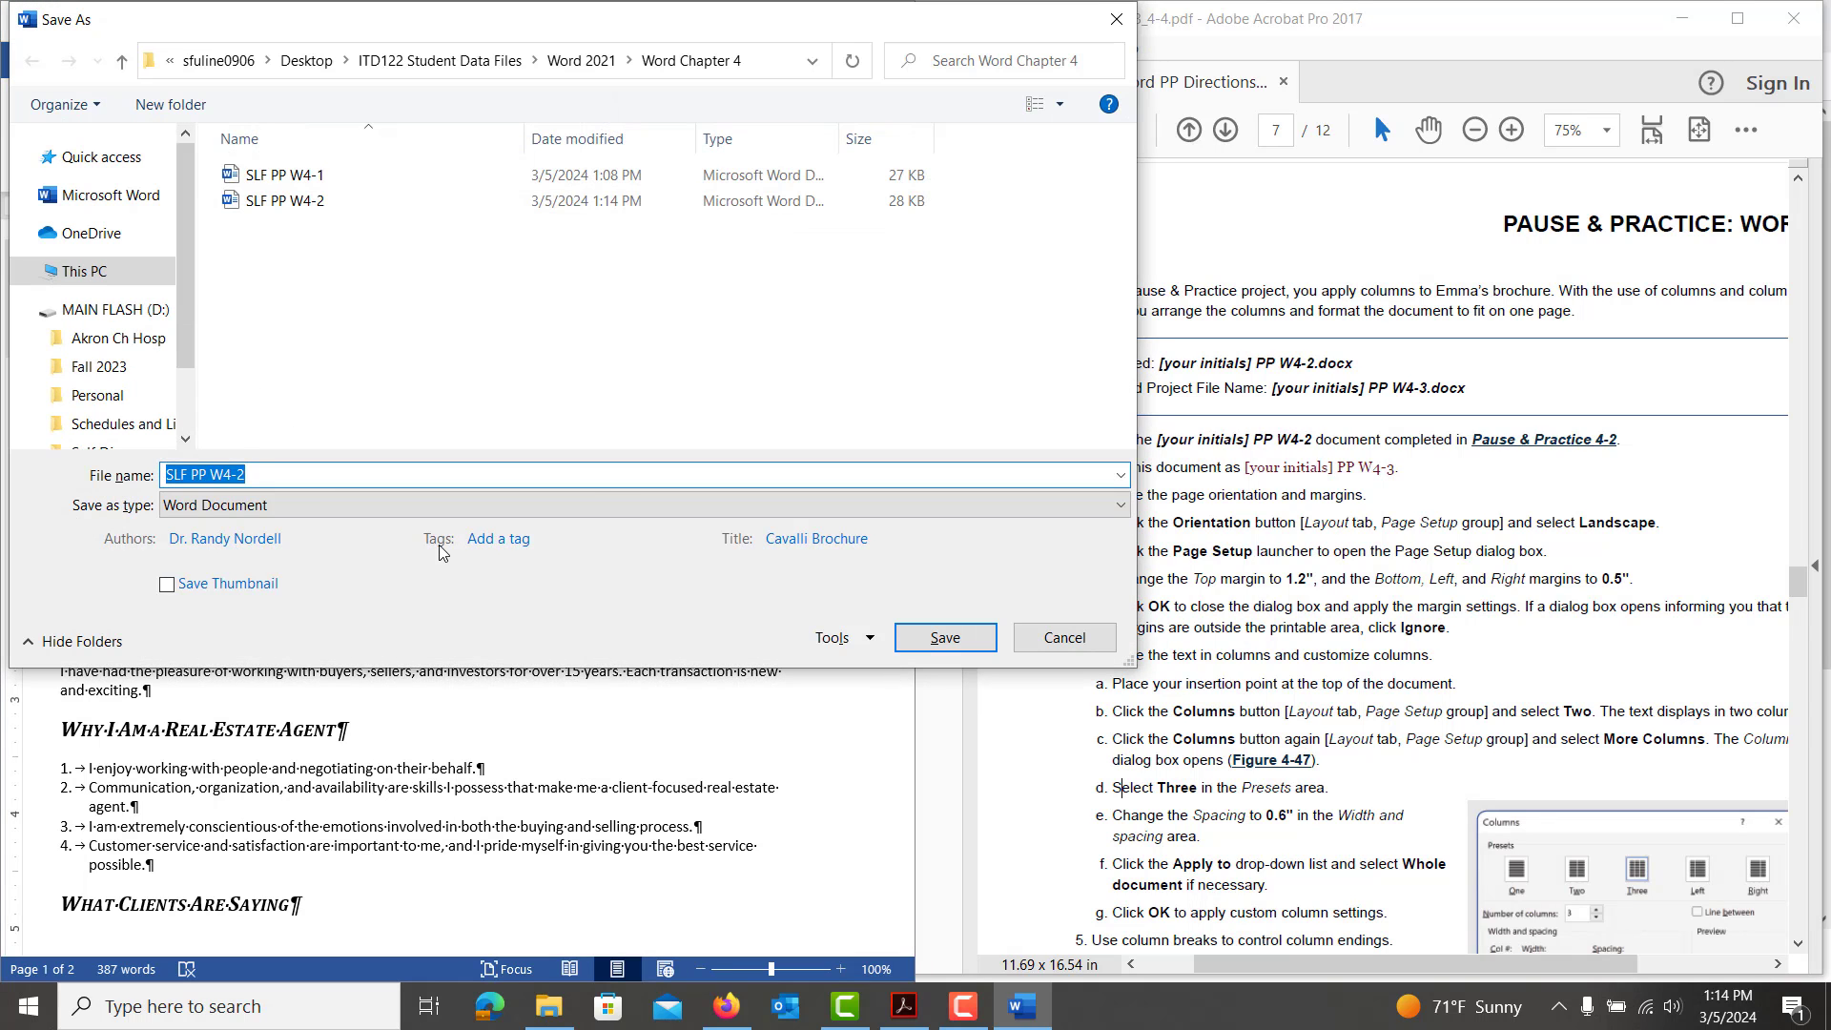
key("End")
key("BackSpace")
type("3")
key("Return")
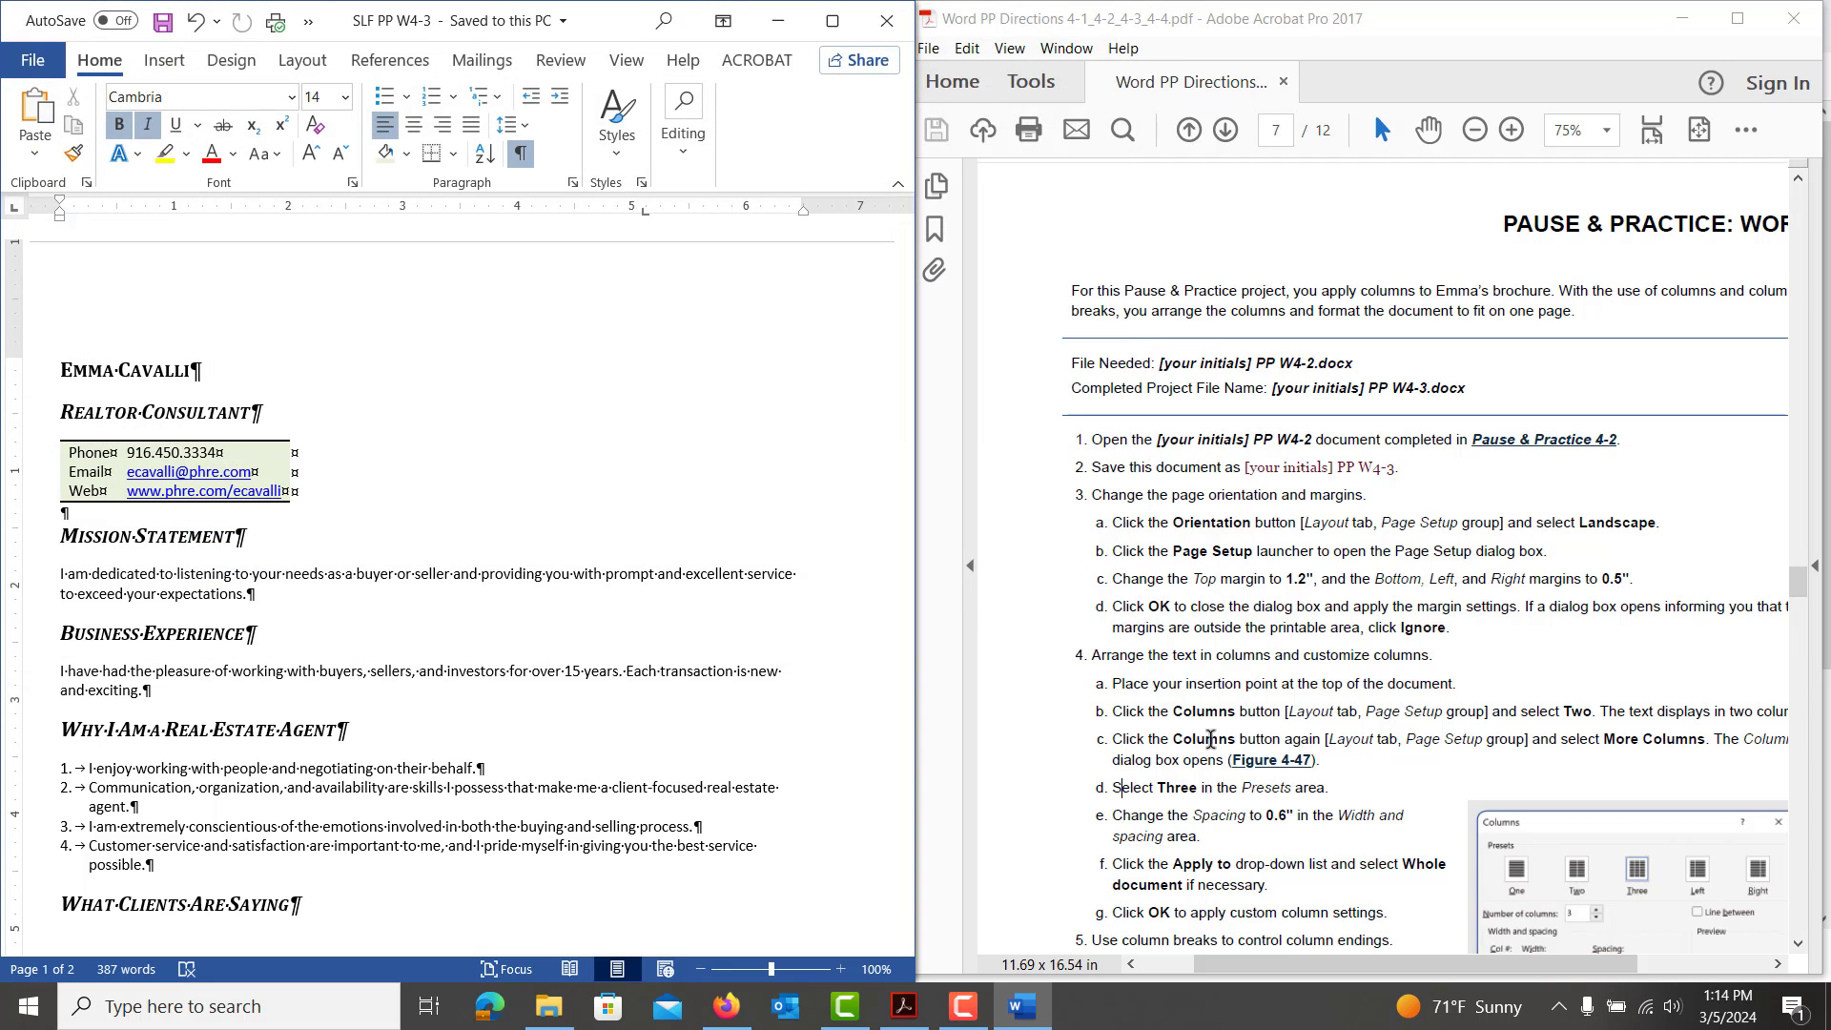
Change the document's page orientation to Landscape
scroll(1210, 739, "down", 3)
scroll(1209, 739, "down", 2)
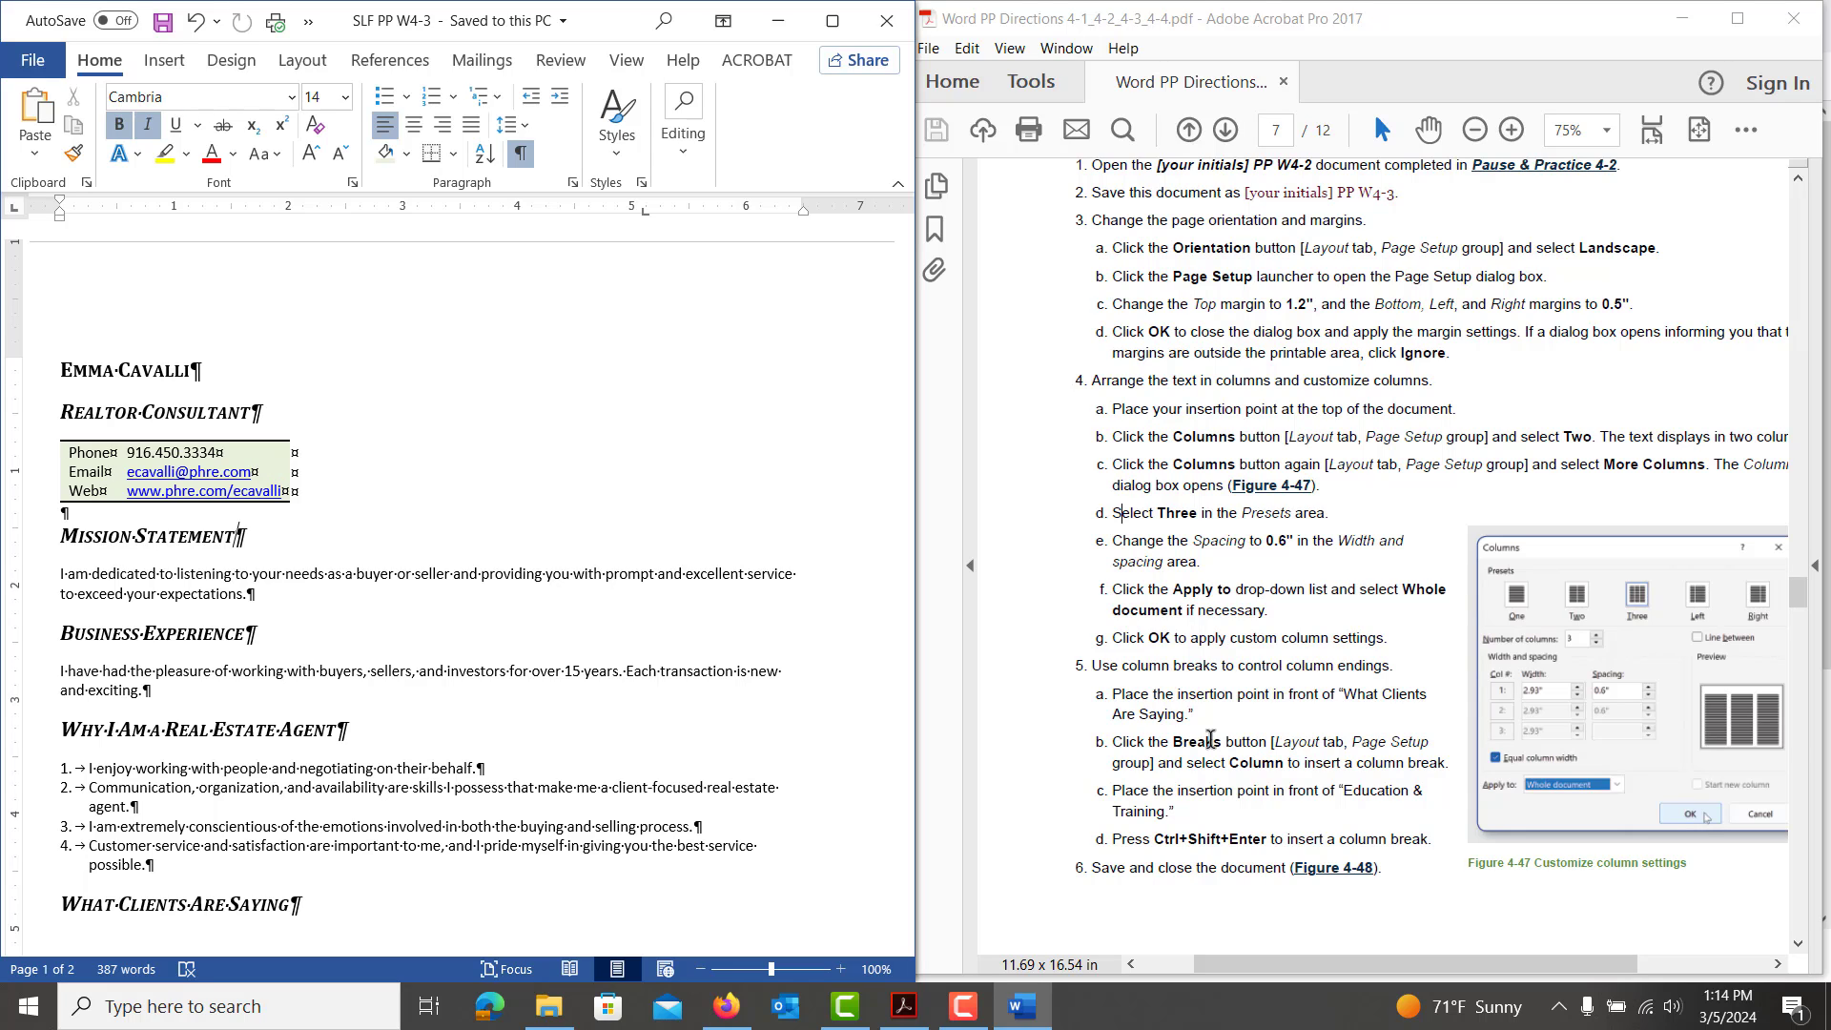
left_click(298, 63)
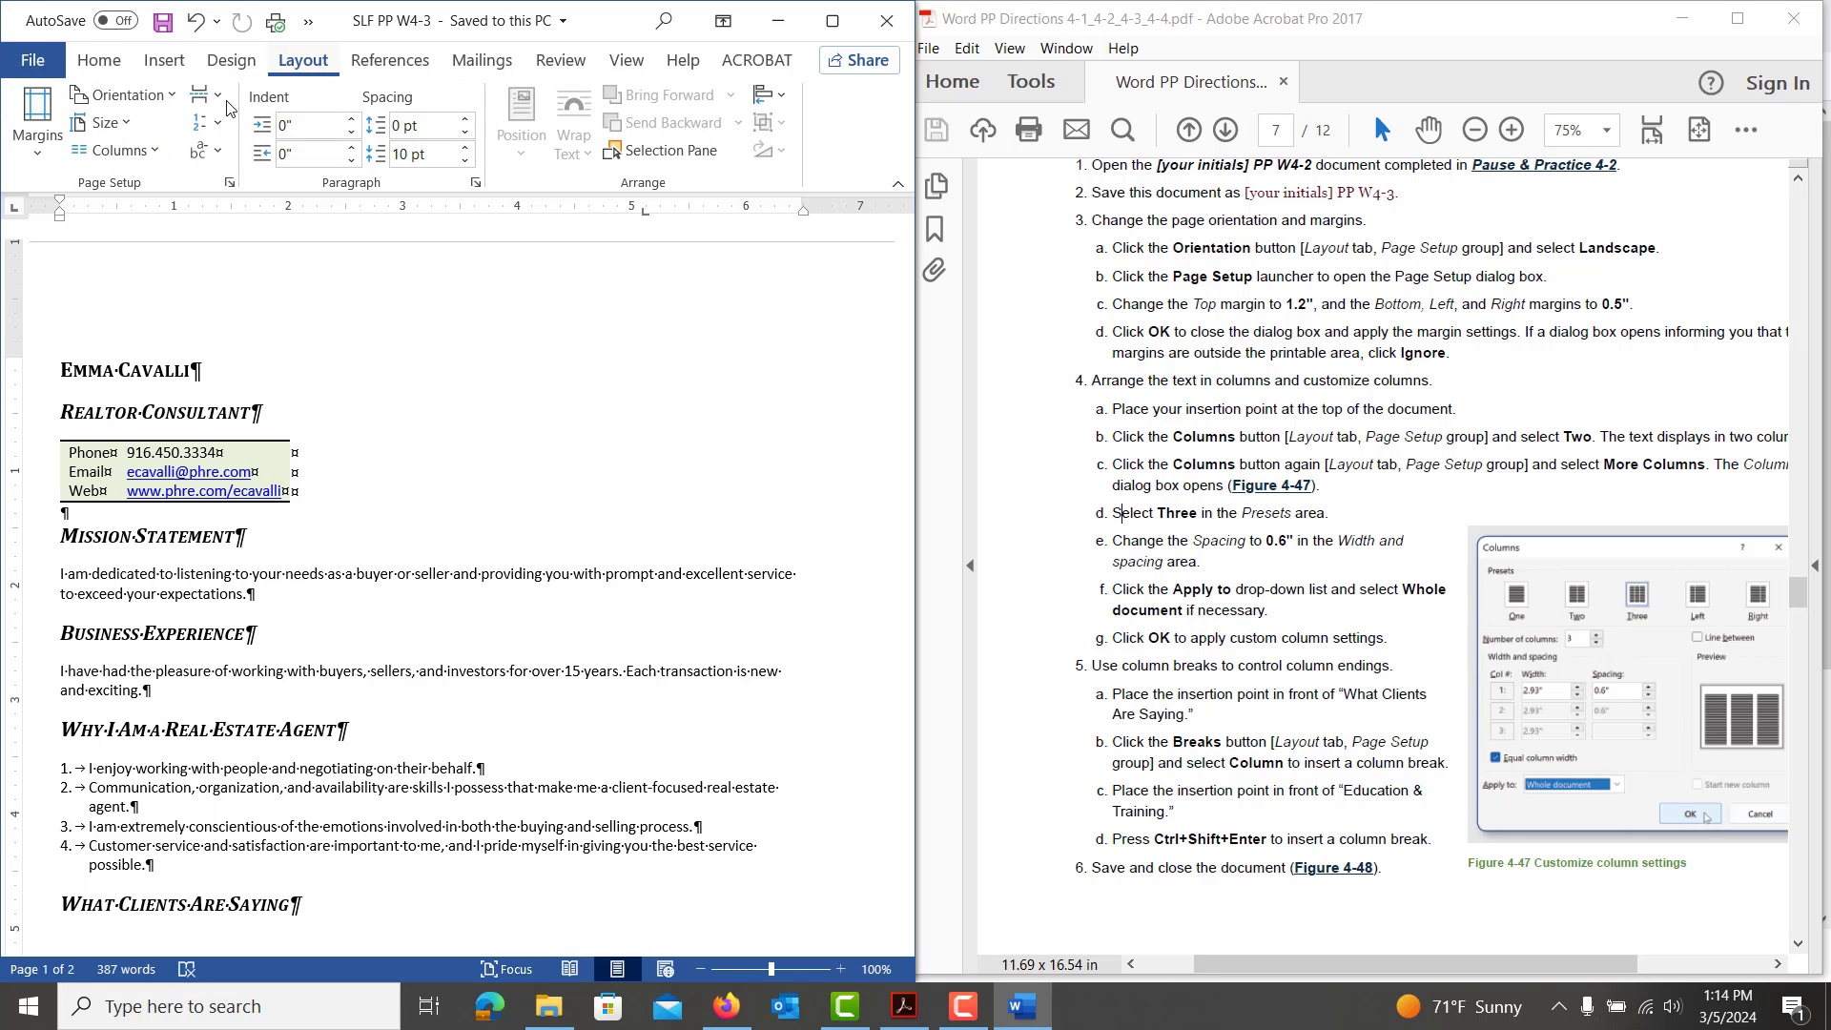
left_click(139, 101)
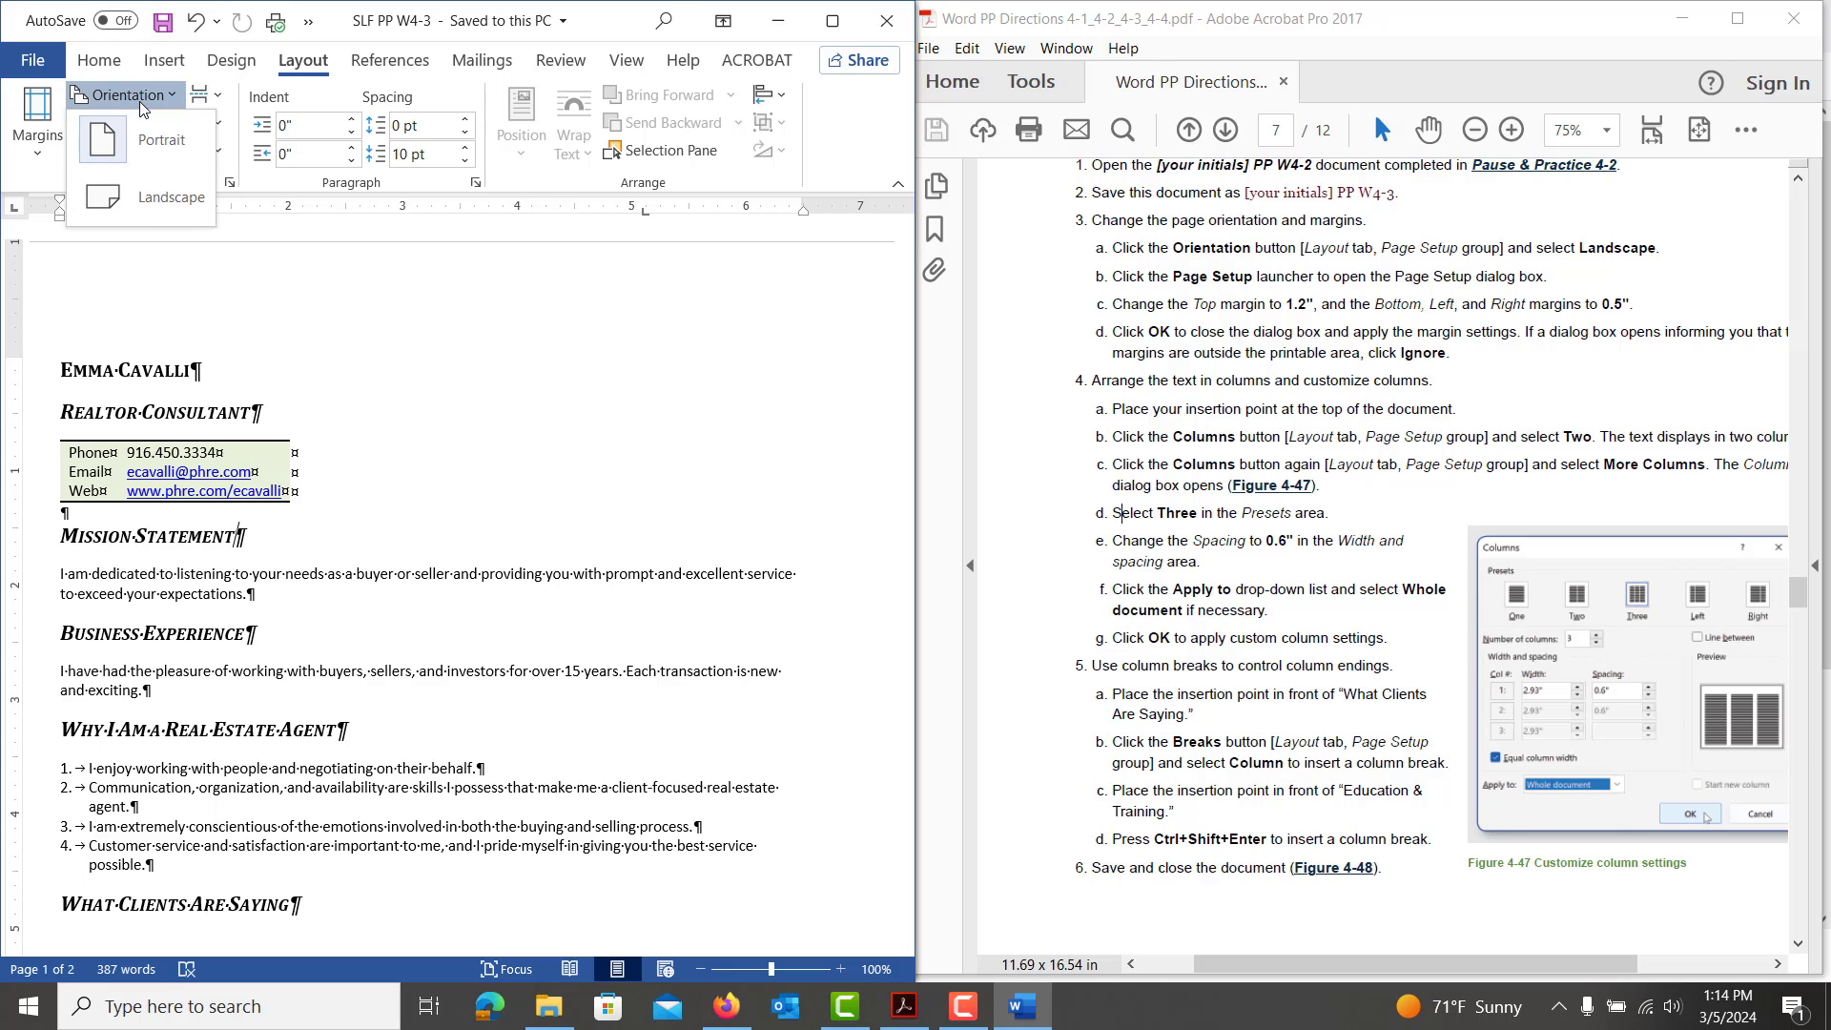
left_click(145, 183)
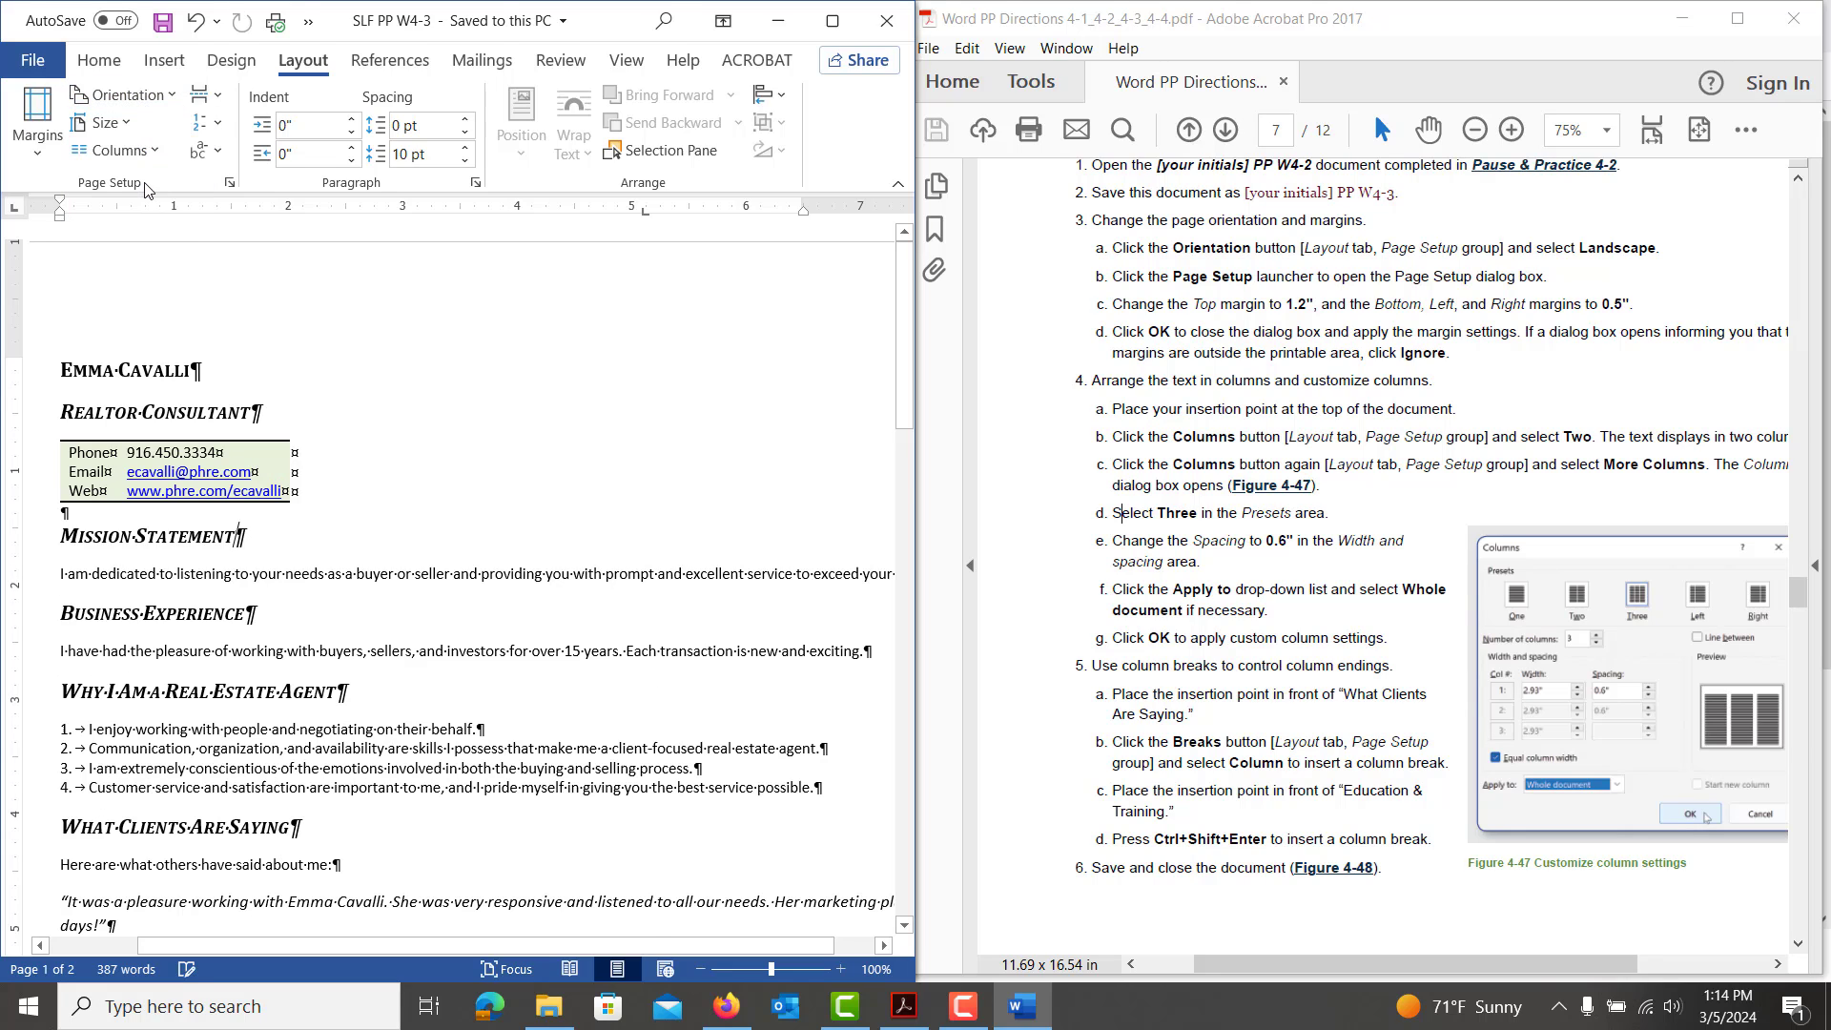
Set the whole document's margins to 1.2" at the top and 0.5" at the bottom, left and right
left_click(230, 184)
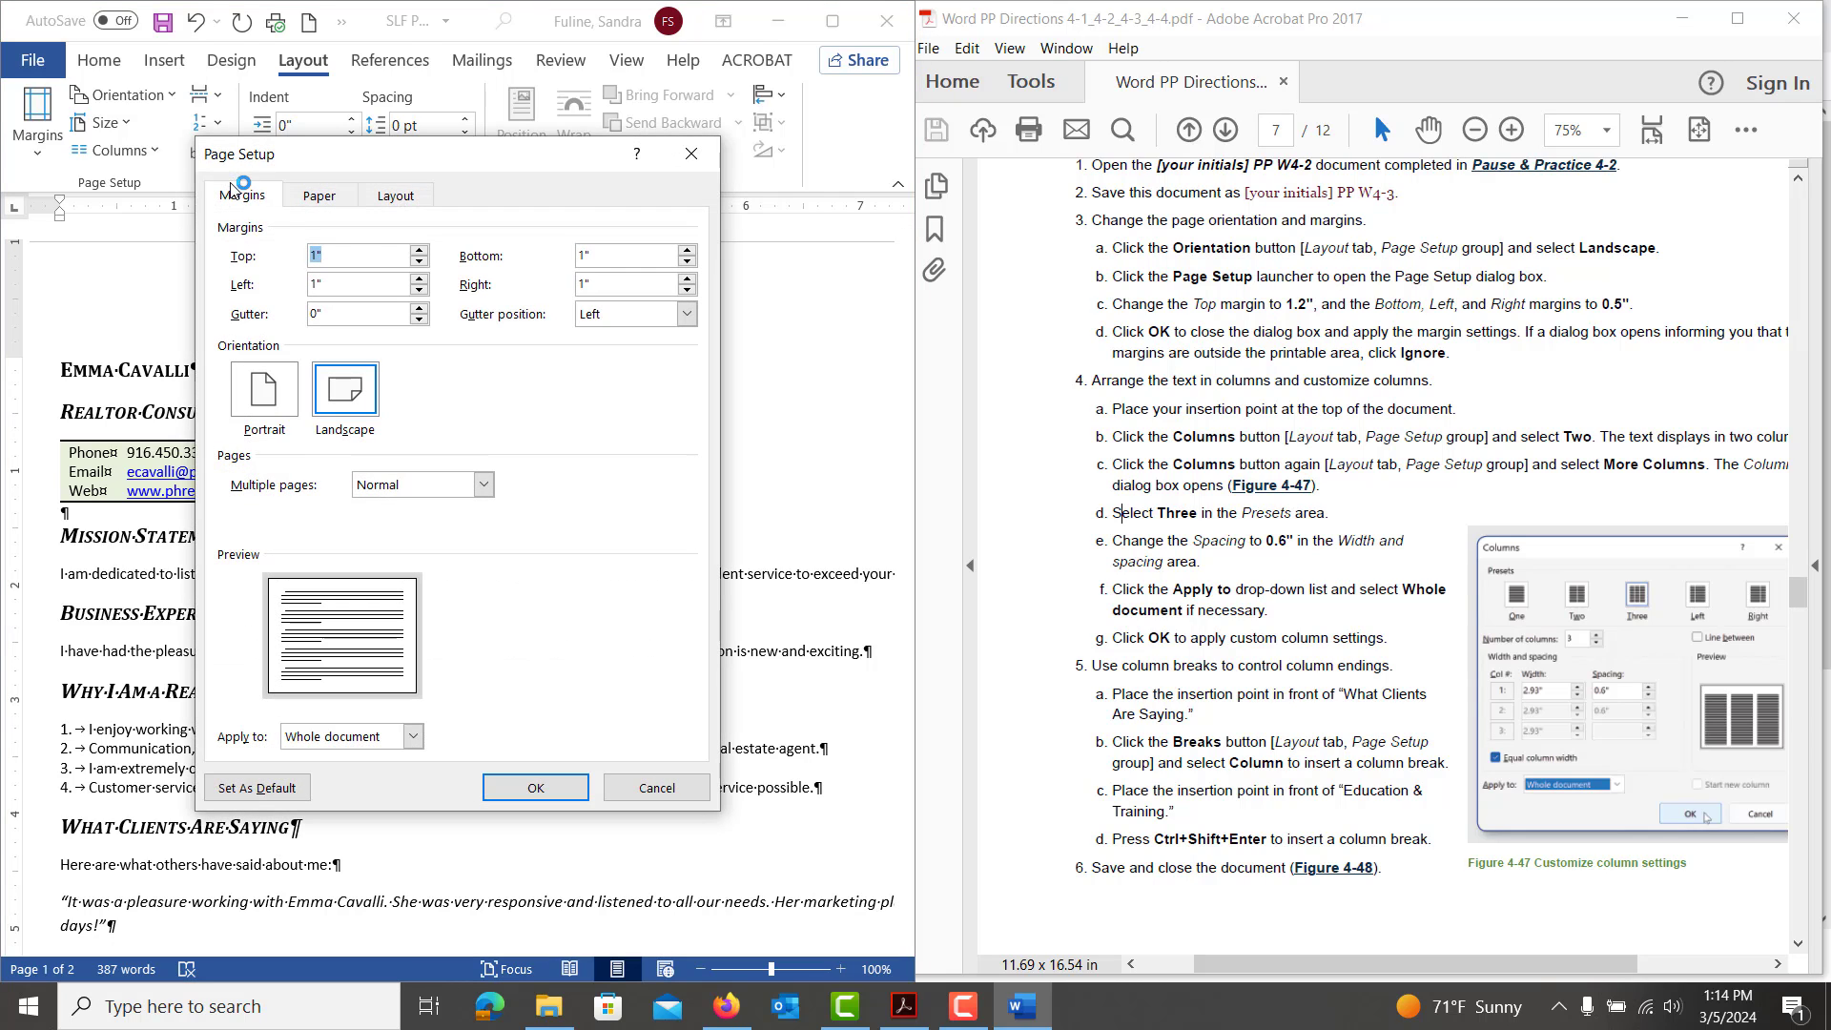
left_click(419, 251)
left_click(420, 251)
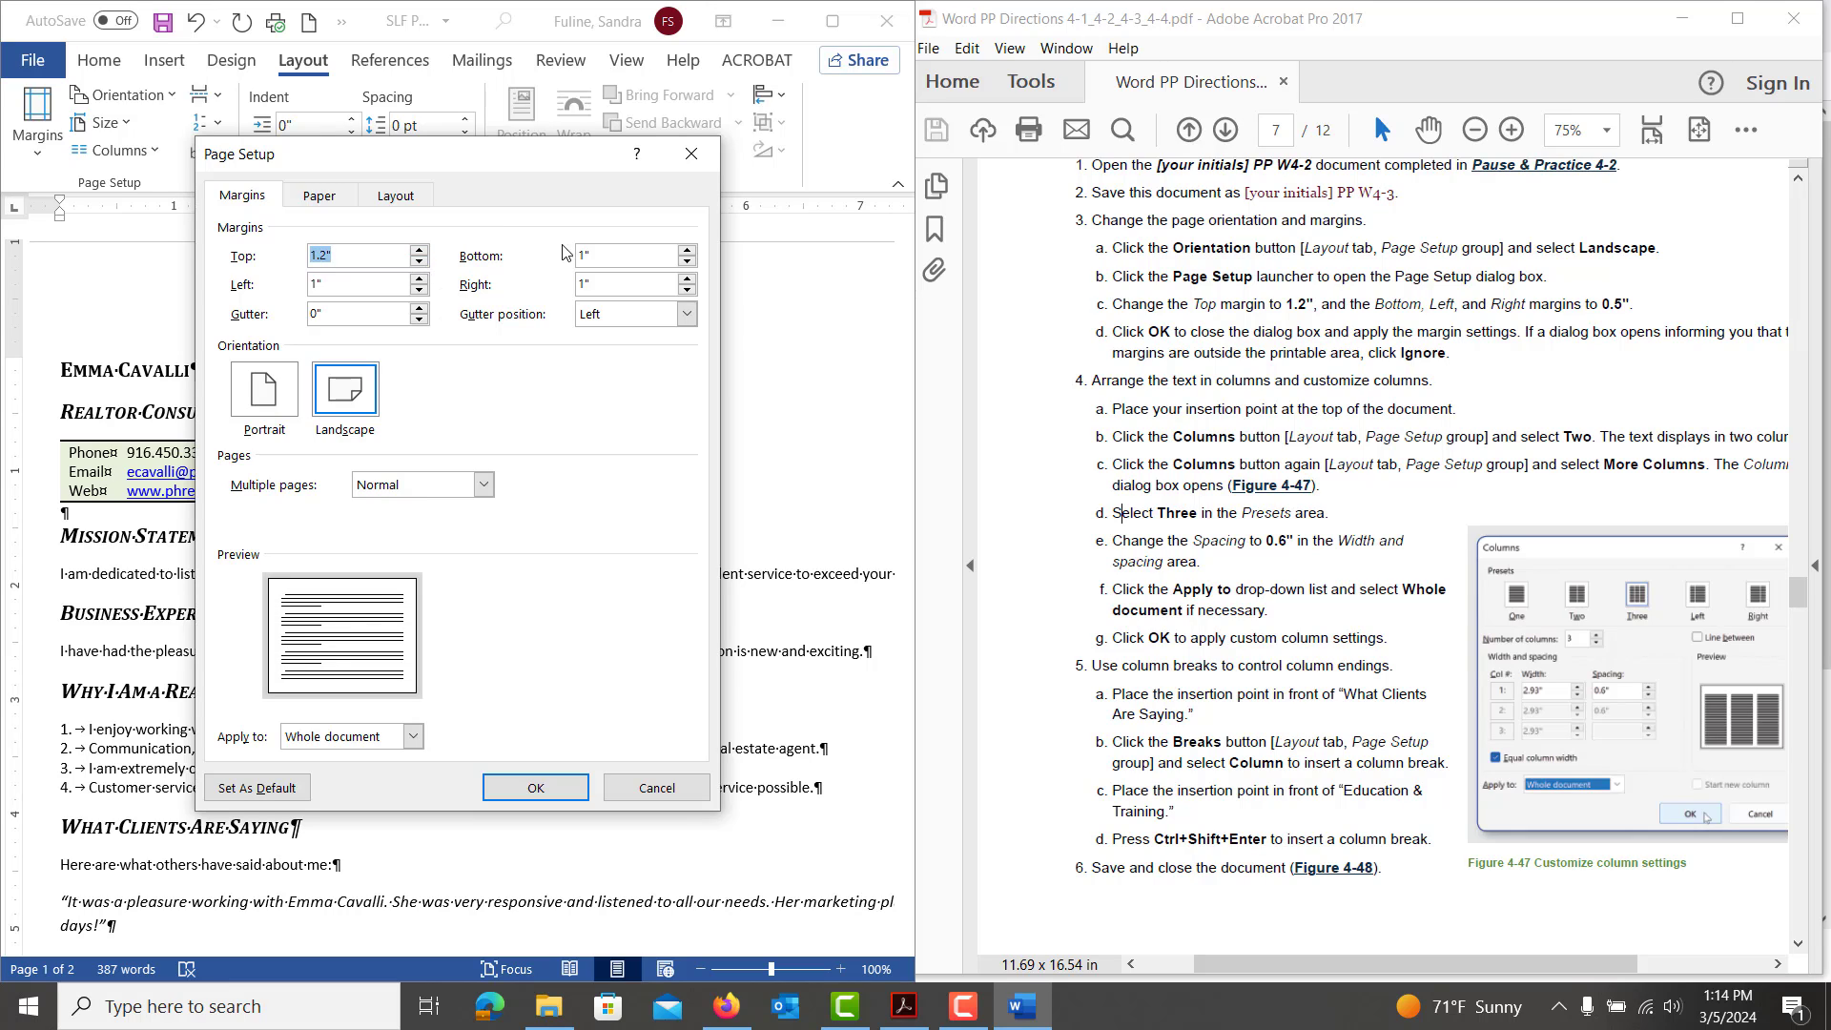
left_click(686, 262)
left_click(686, 261)
left_click(686, 262)
left_click(686, 261)
left_click(685, 261)
left_click(685, 290)
left_click(686, 290)
left_click(686, 290)
left_click(419, 290)
left_click(419, 290)
left_click(419, 290)
left_click(419, 290)
left_click(419, 290)
left_click(518, 788)
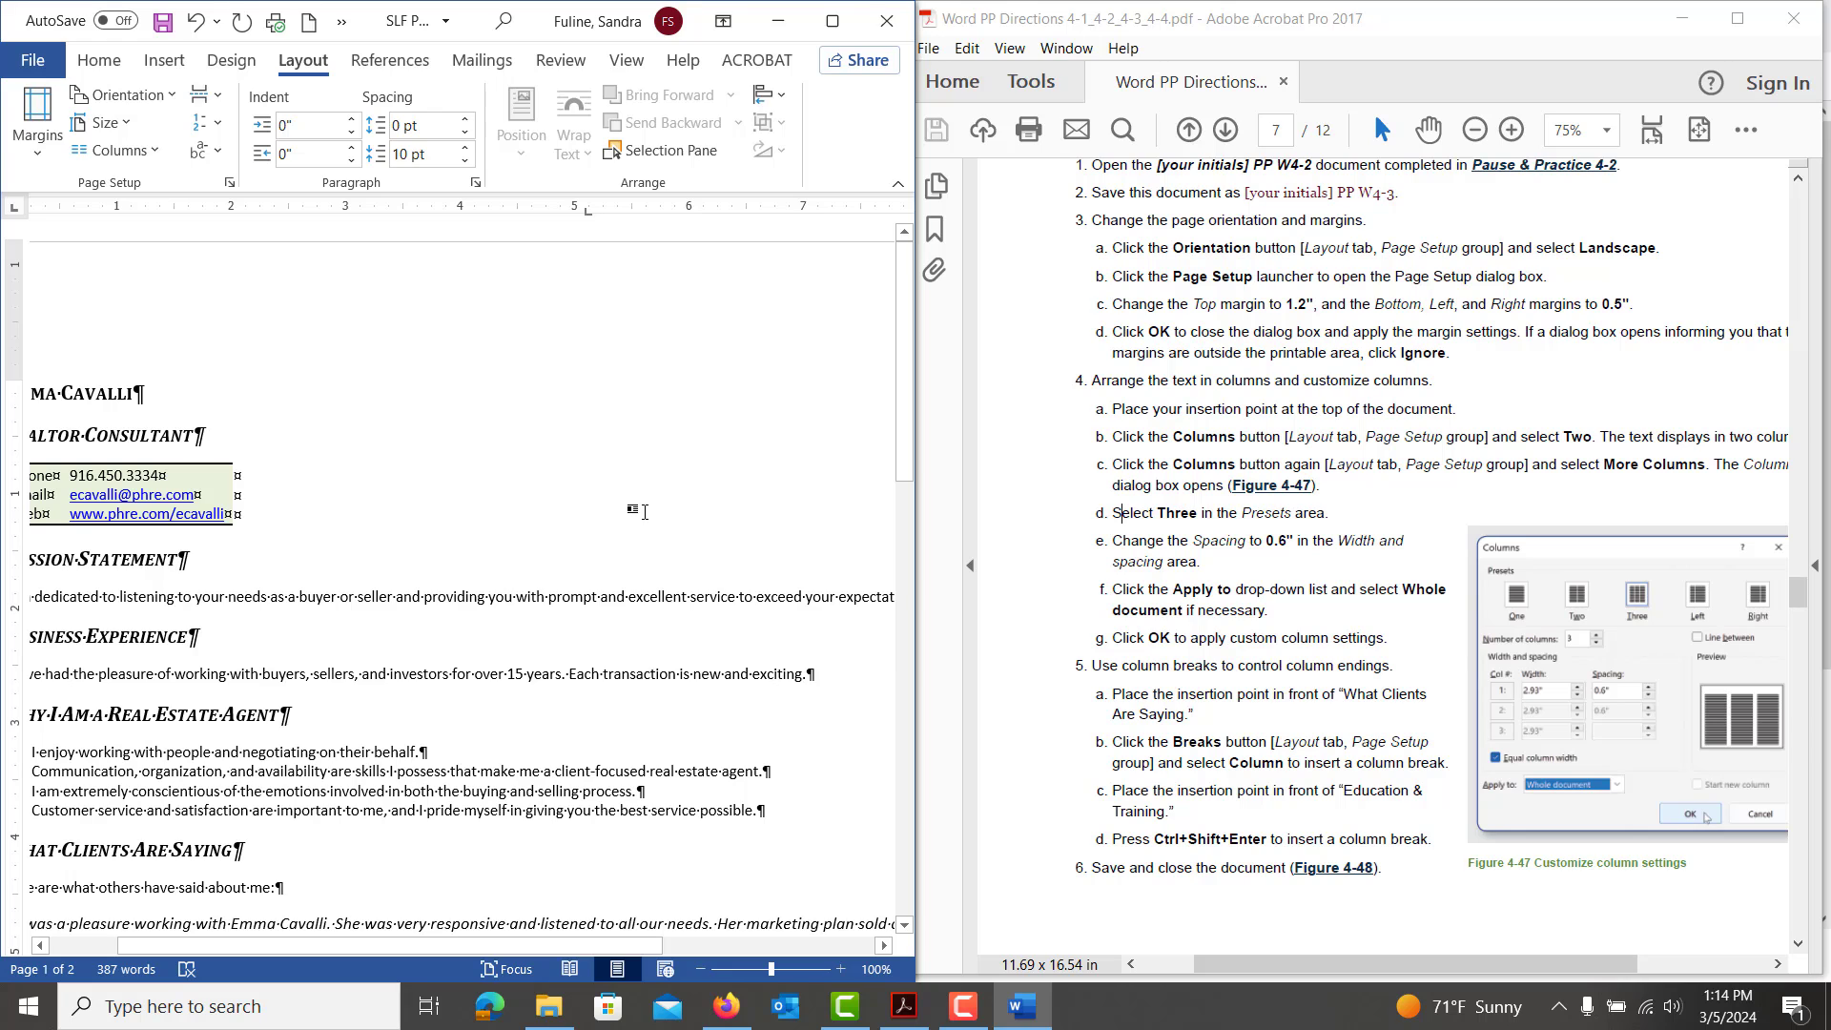
Return to the beginning of the document and arrange its text in two columns
key("ctrl+Home")
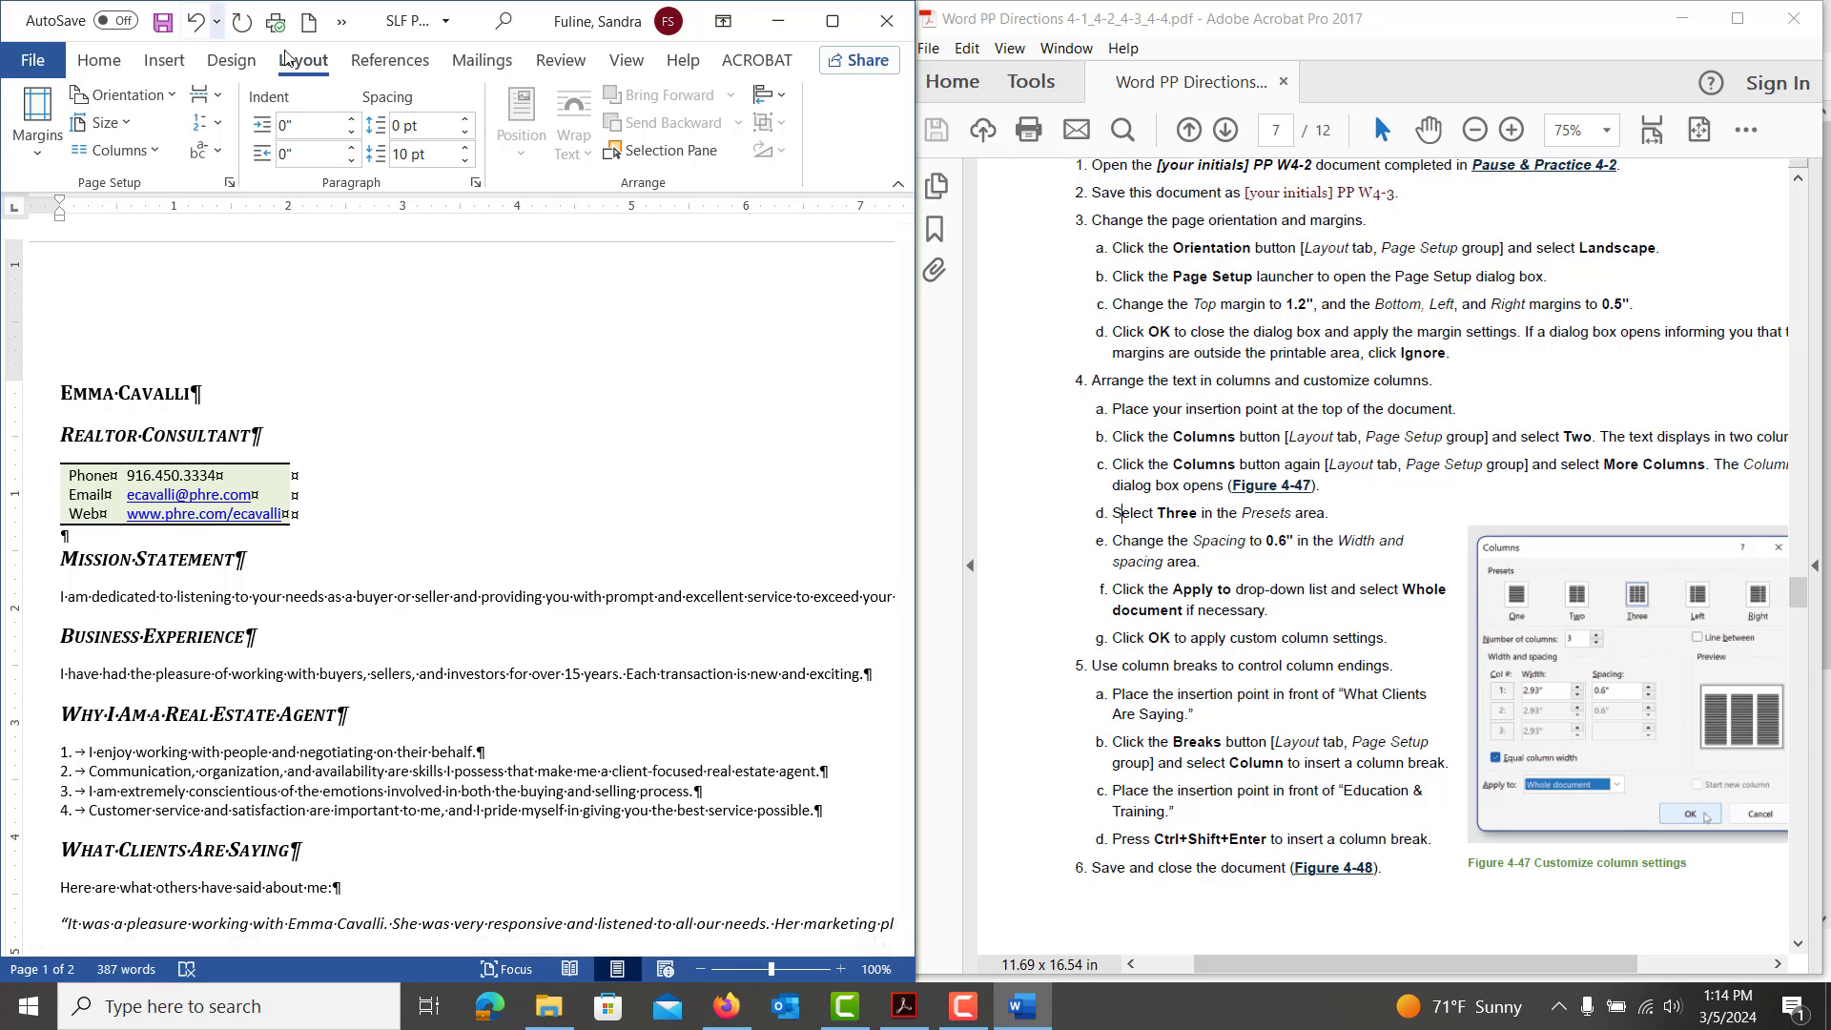
left_click(162, 150)
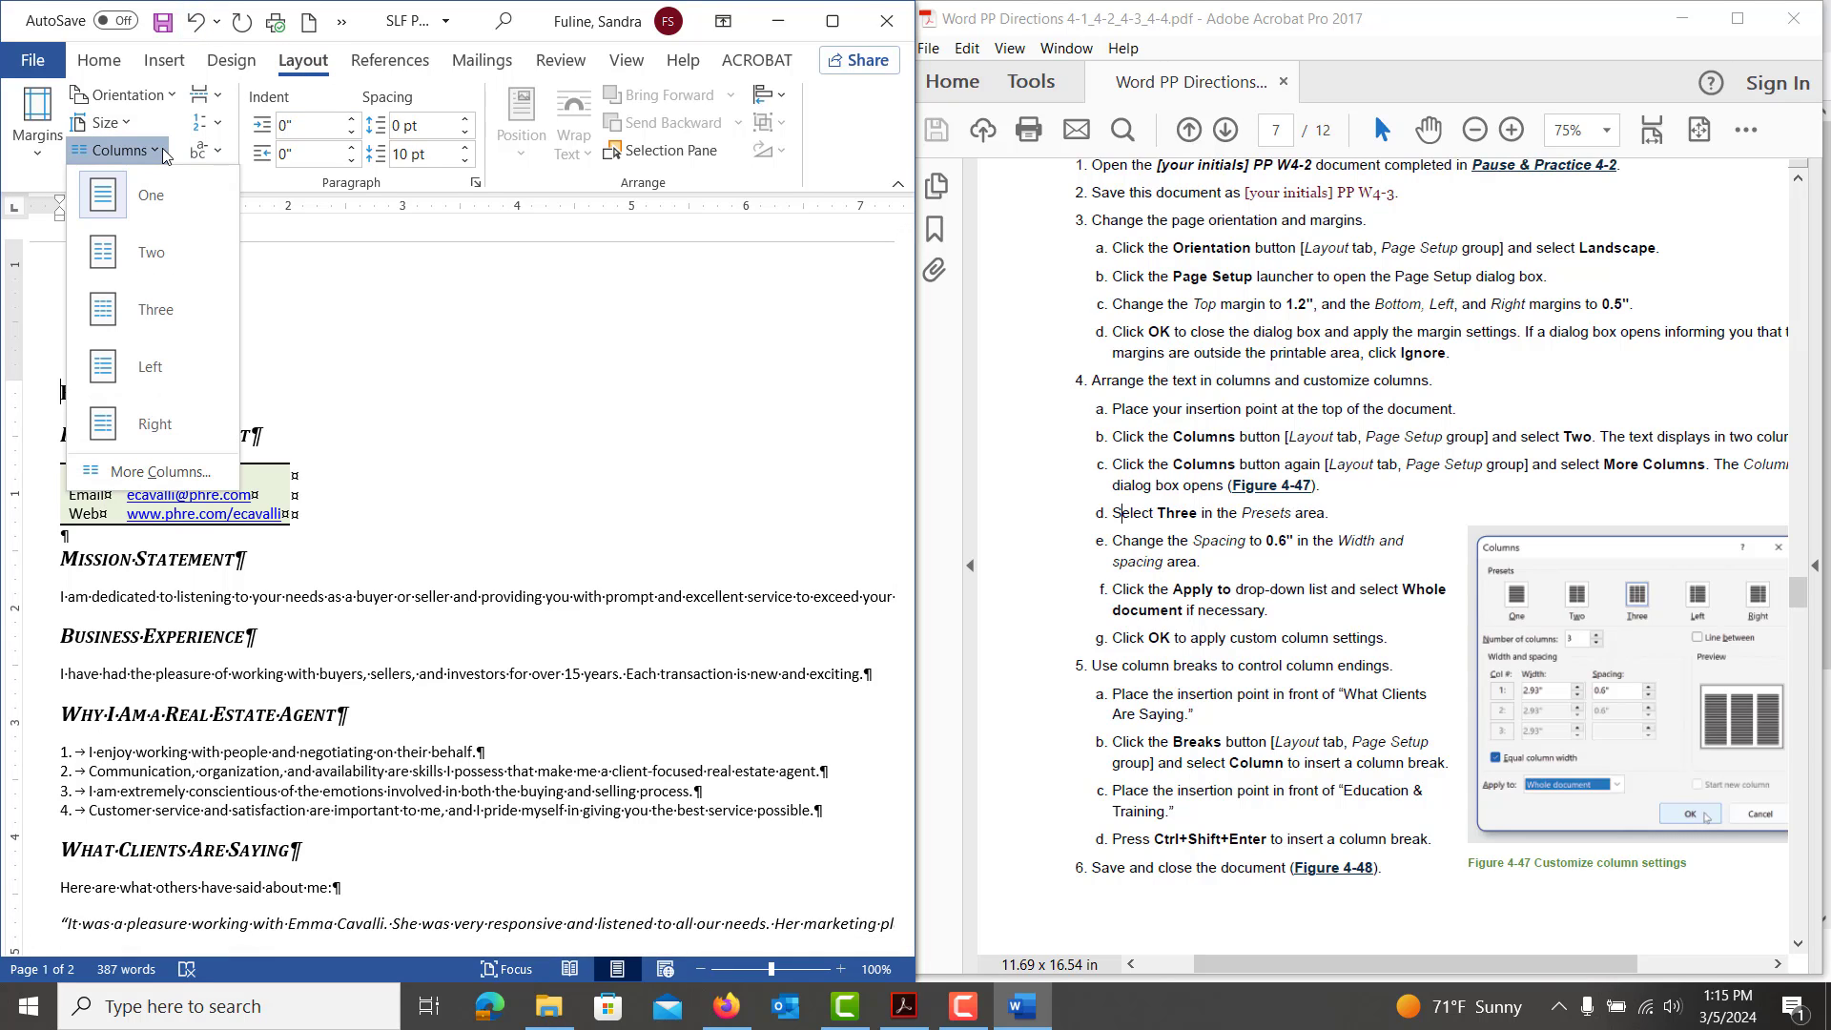
left_click(182, 255)
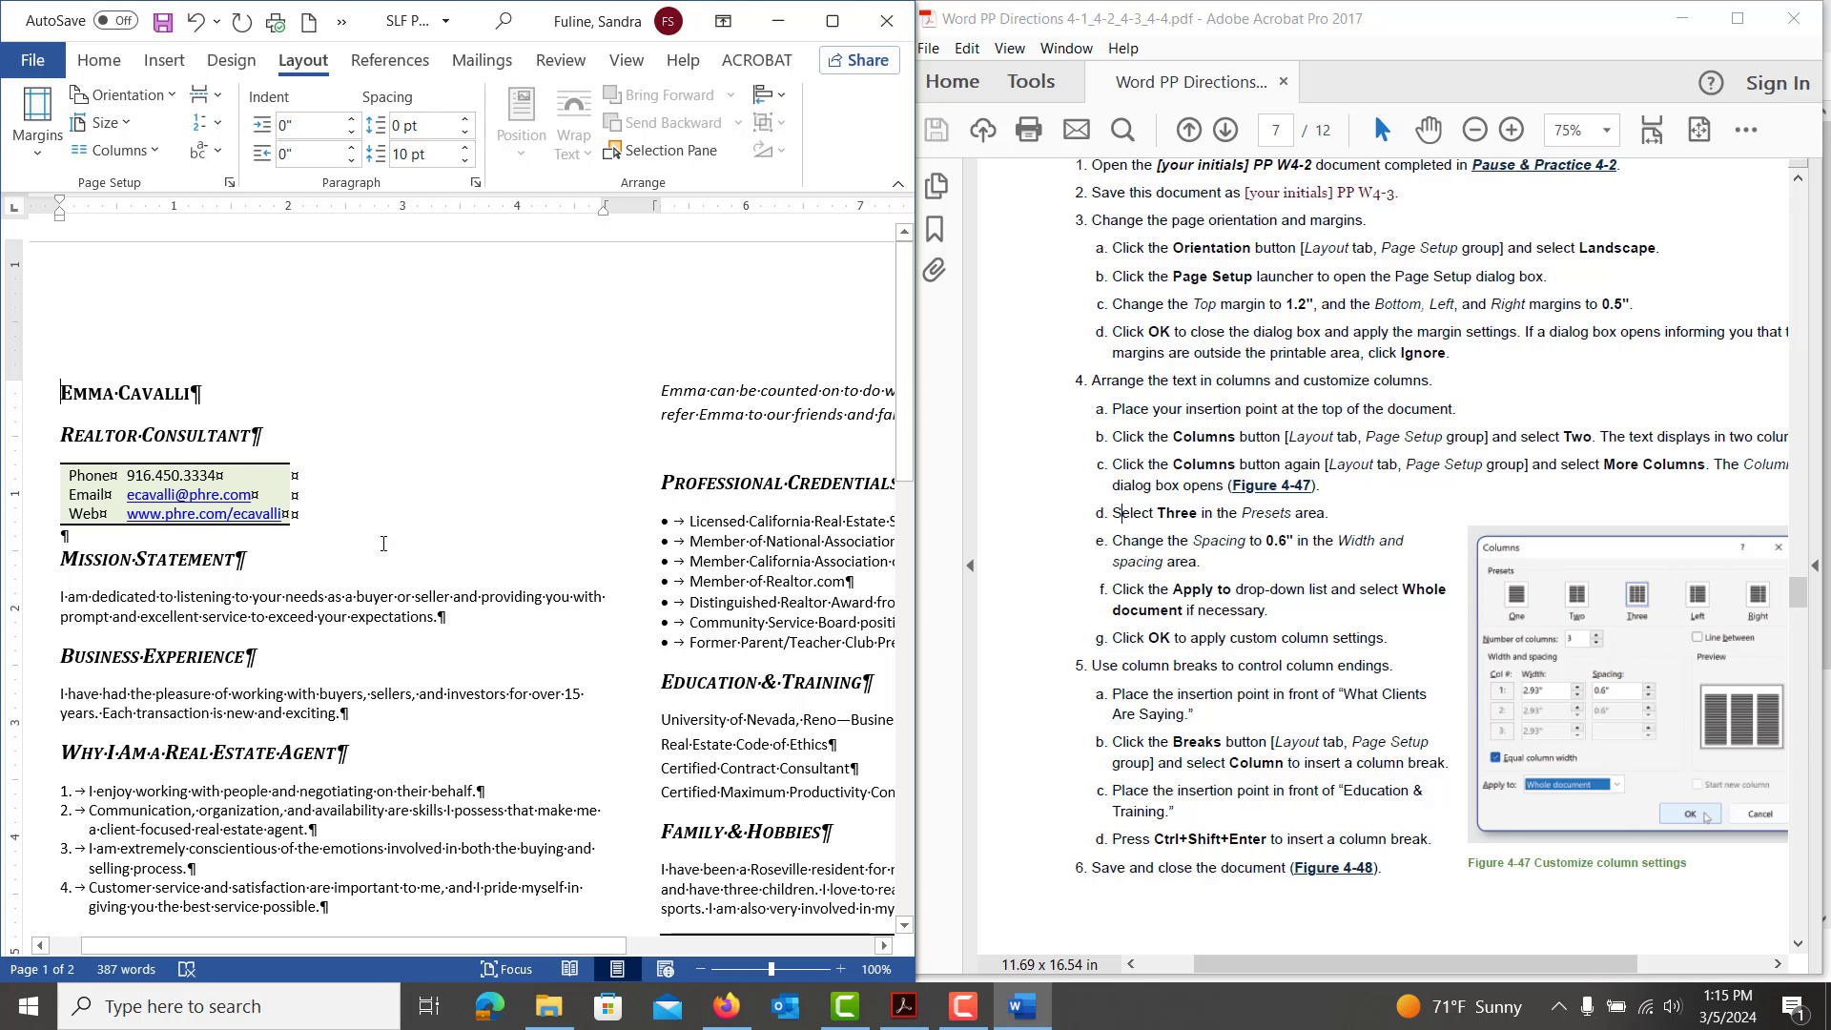
Customize the whole document's columns to three equal columns with 0.6" spacing
left_click(163, 151)
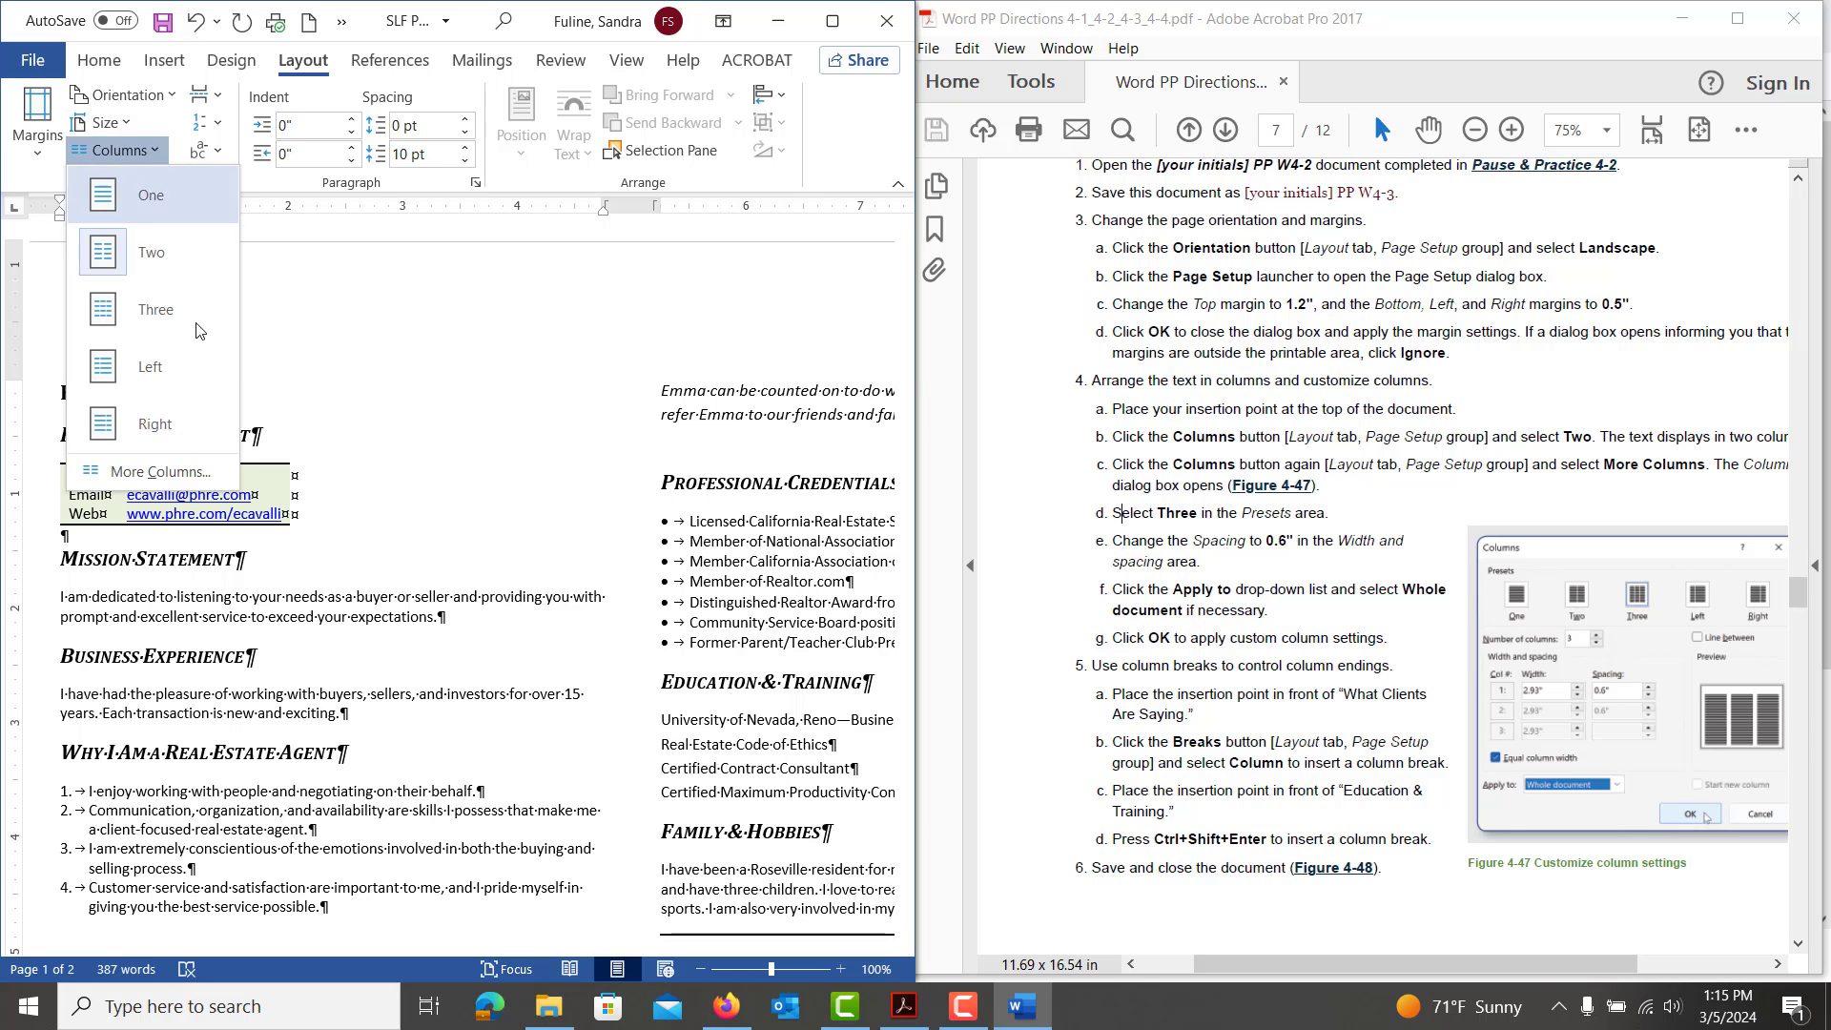
left_click(187, 477)
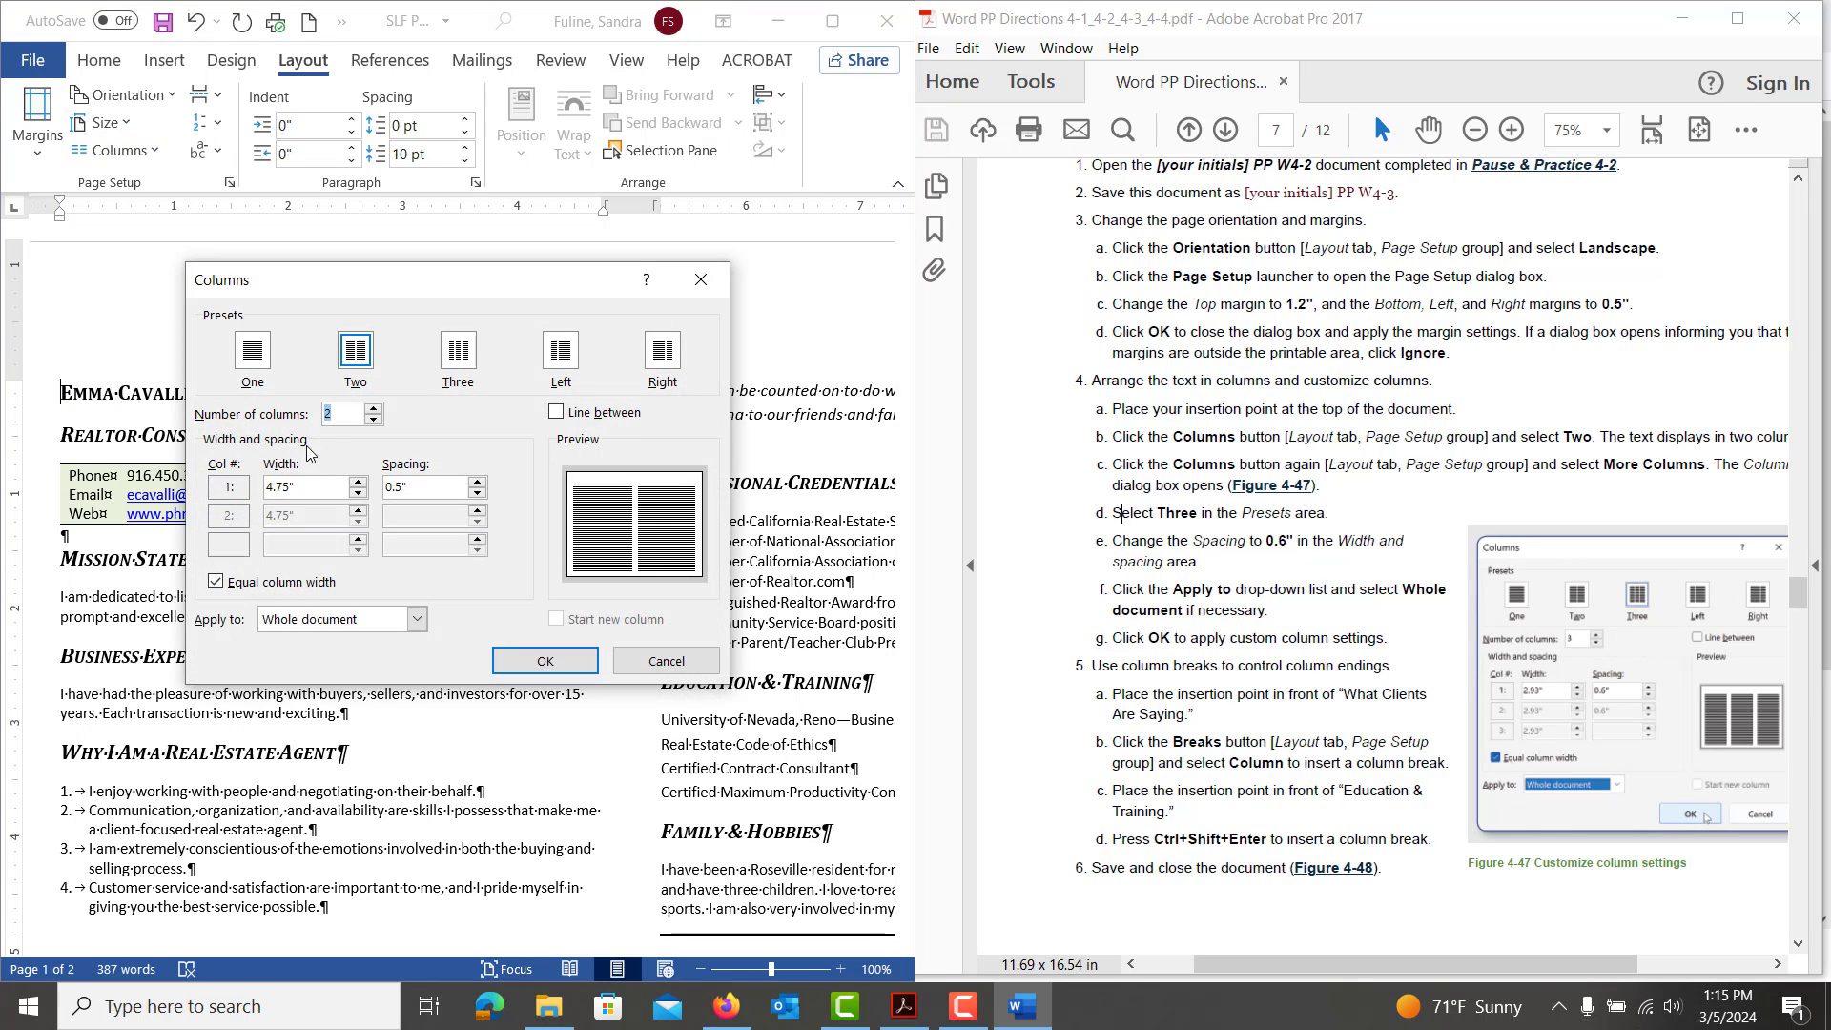
left_click(461, 356)
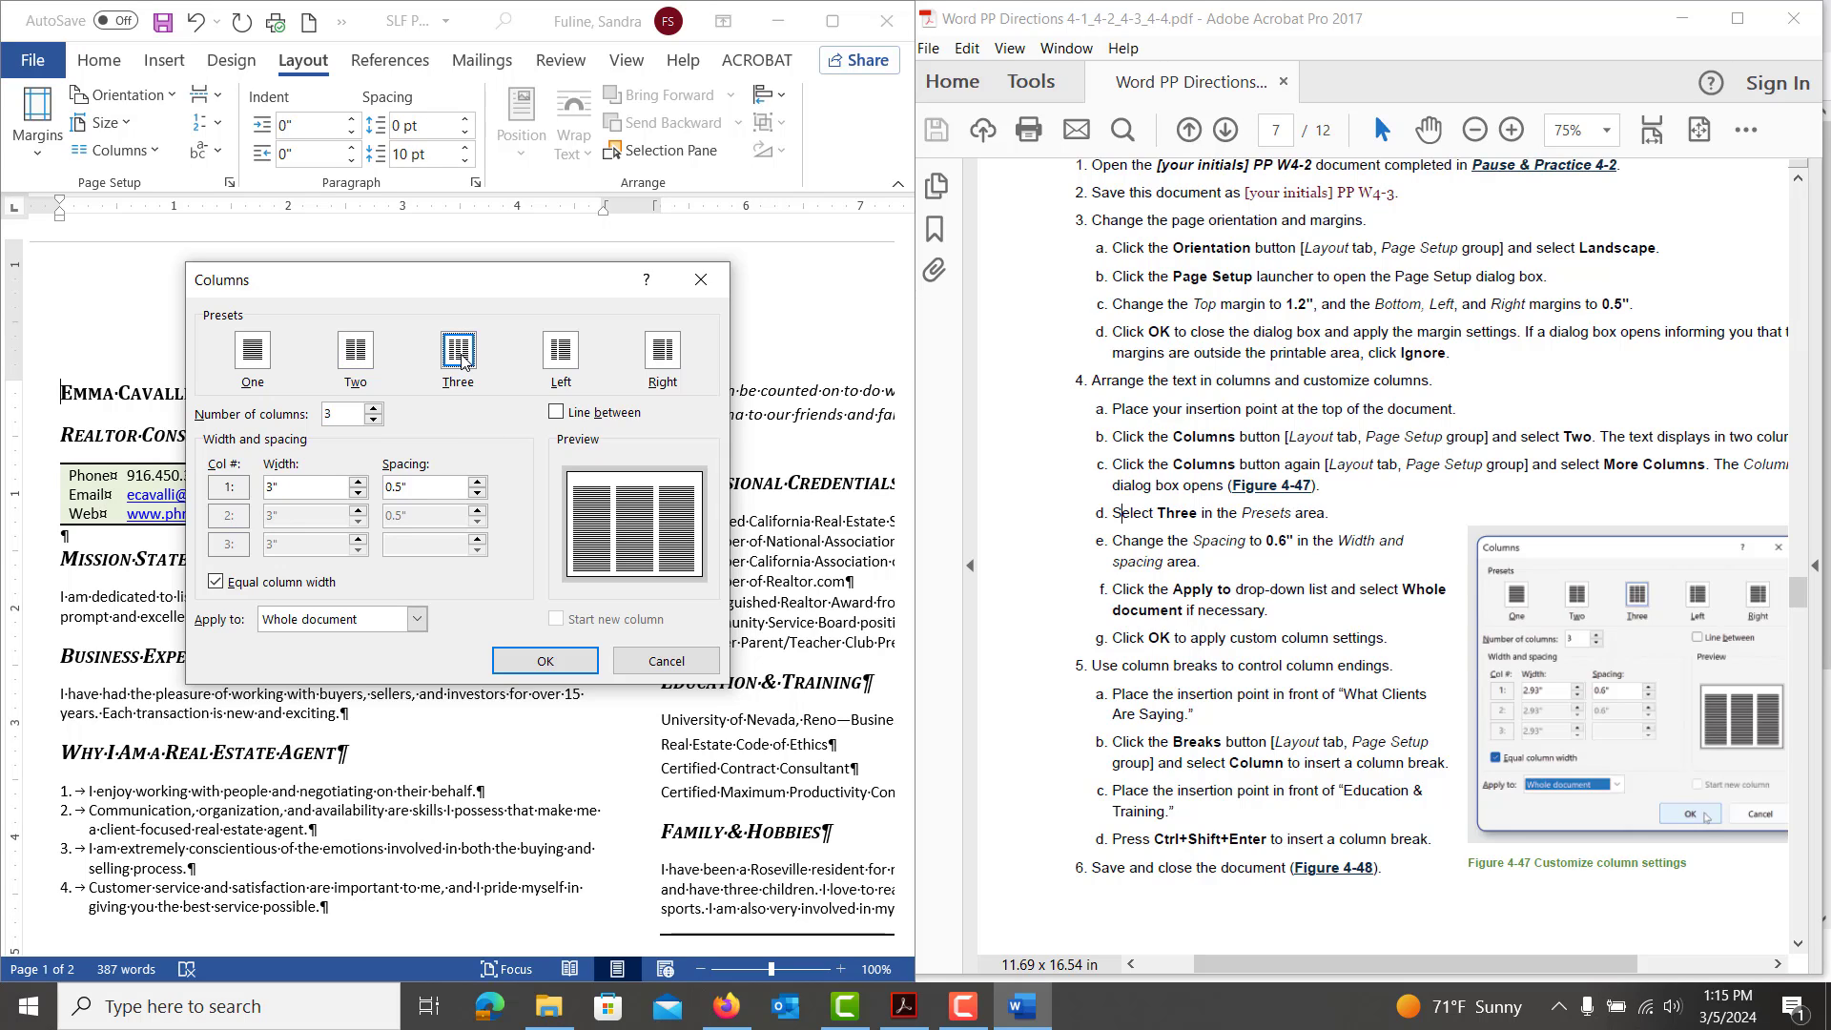
left_click(477, 481)
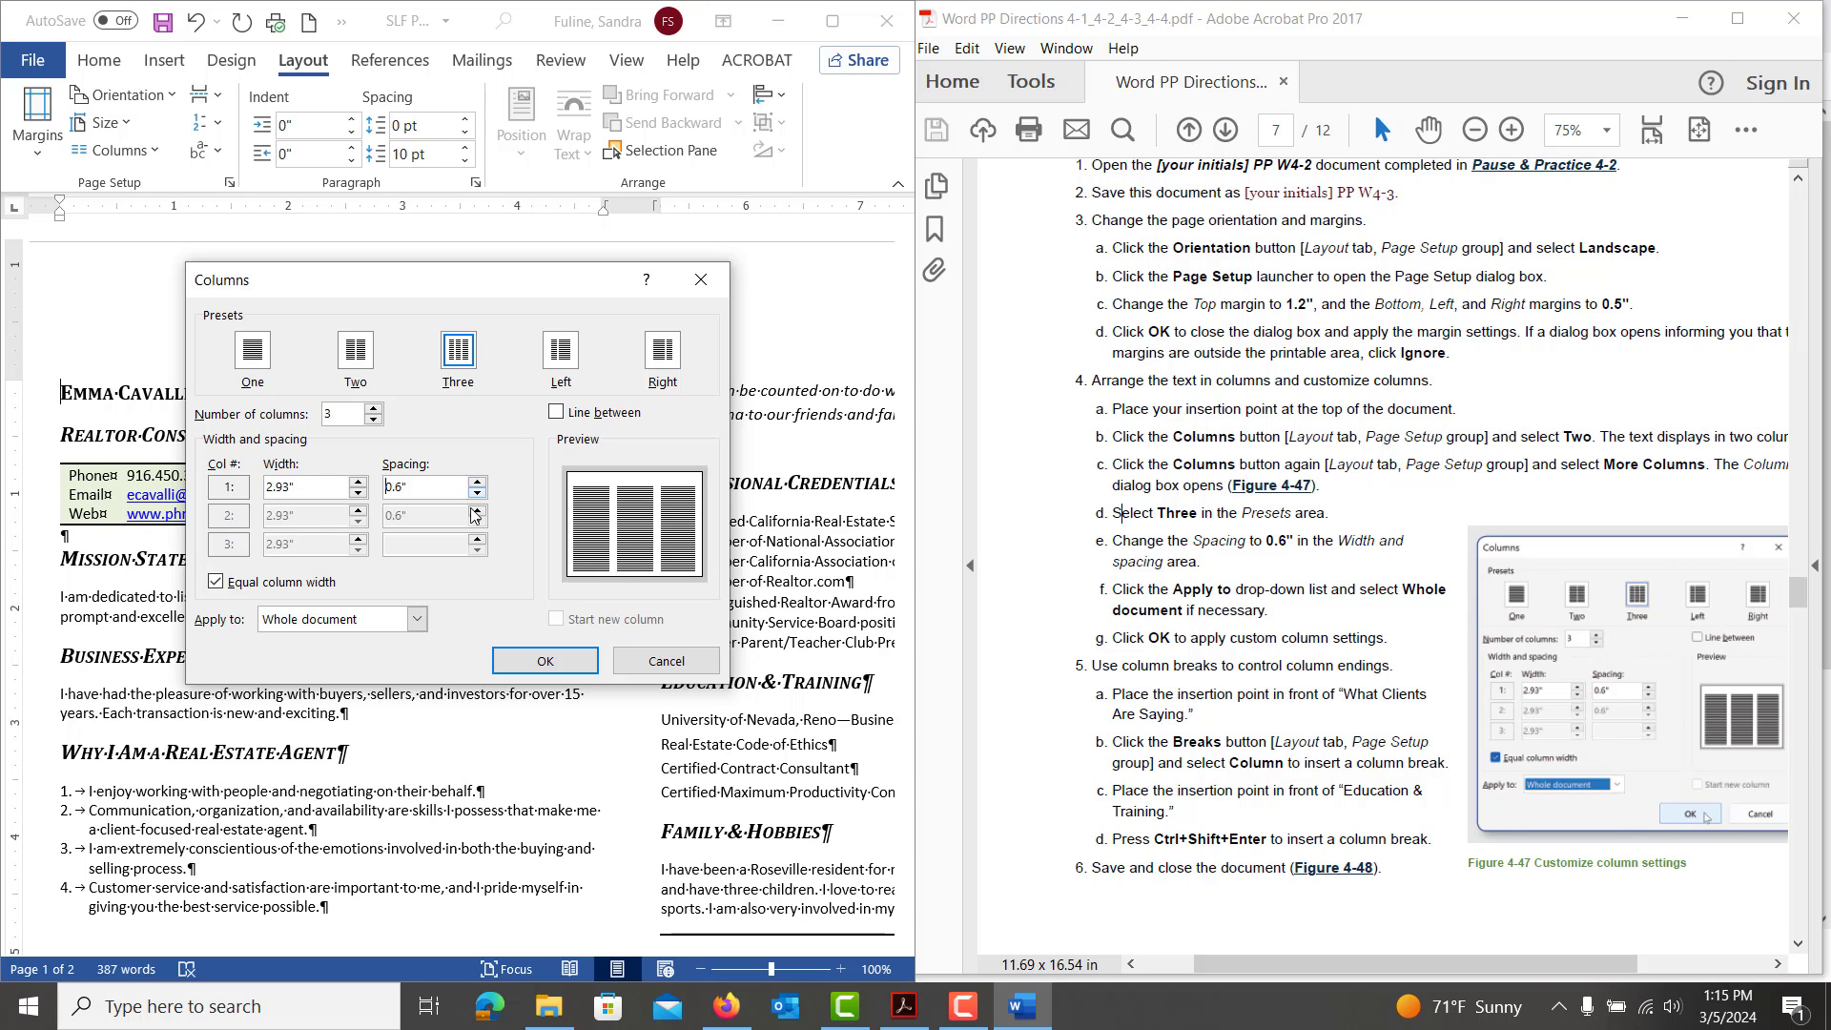
left_click(525, 662)
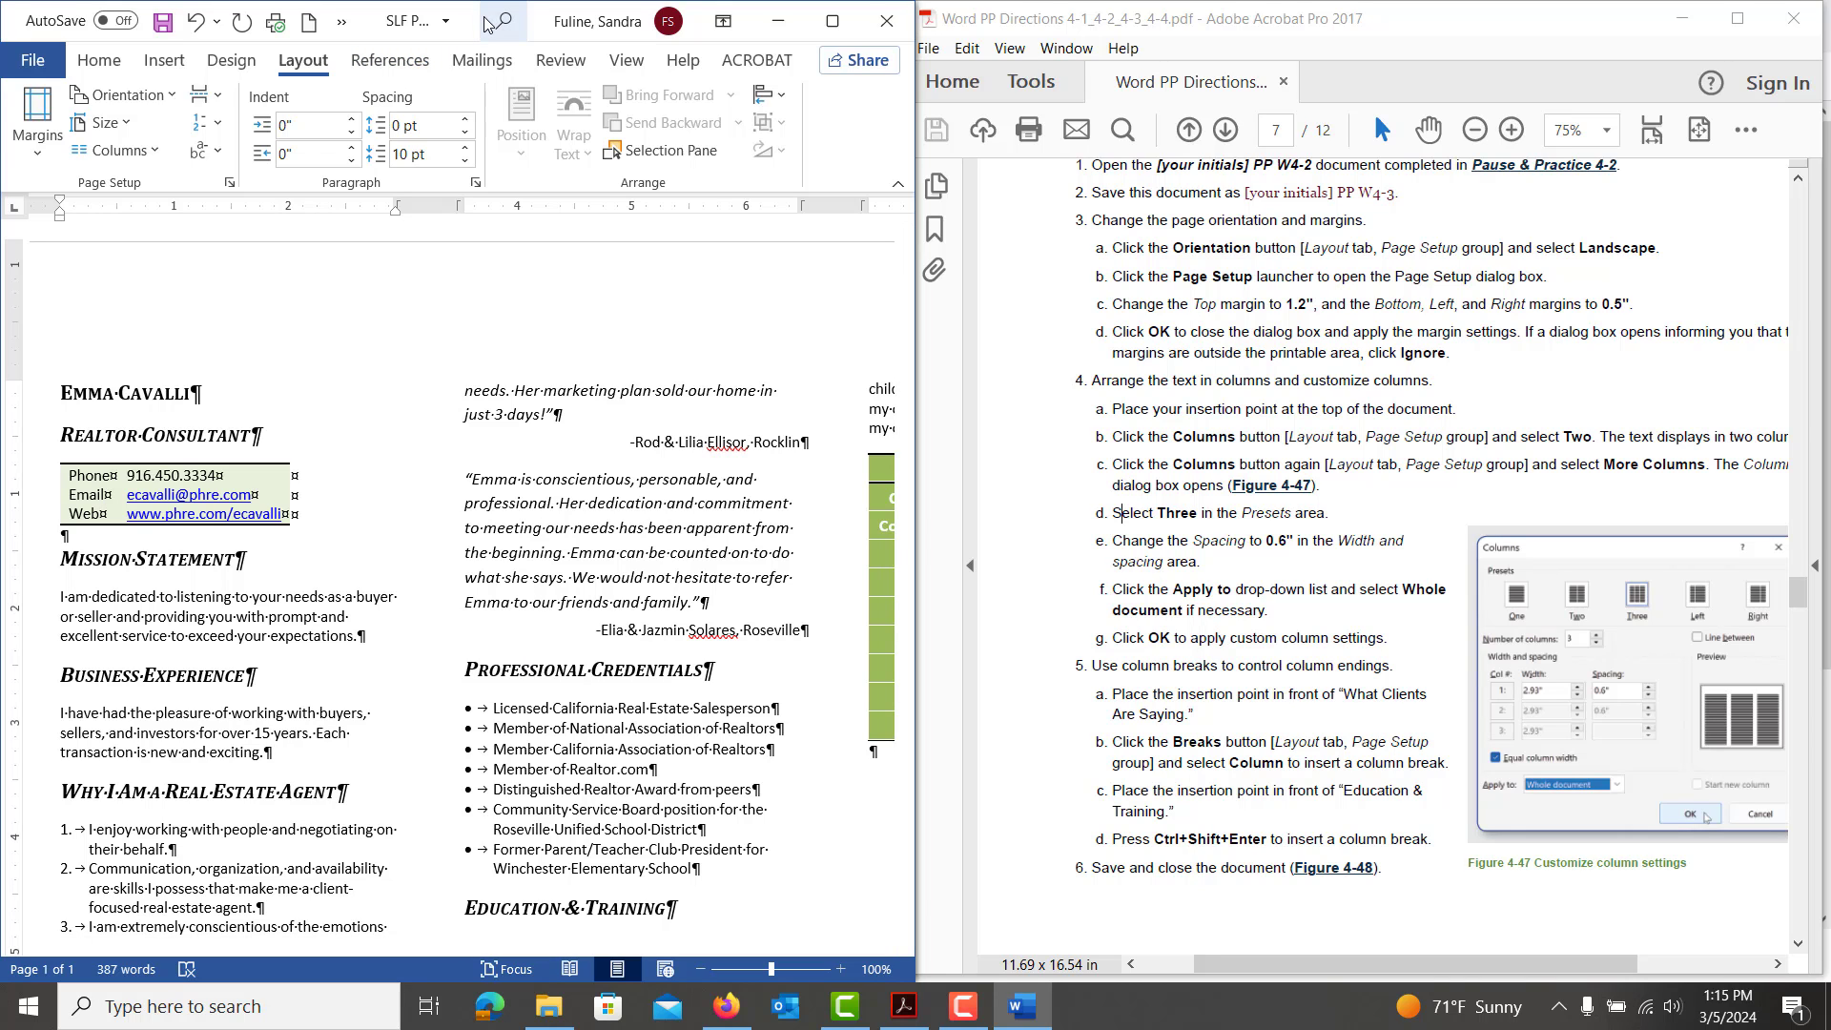
Insert column breaks before the "What Clients Are Saying" and "Education & Training" headings
left_click_drag(484, 17, 760, 3)
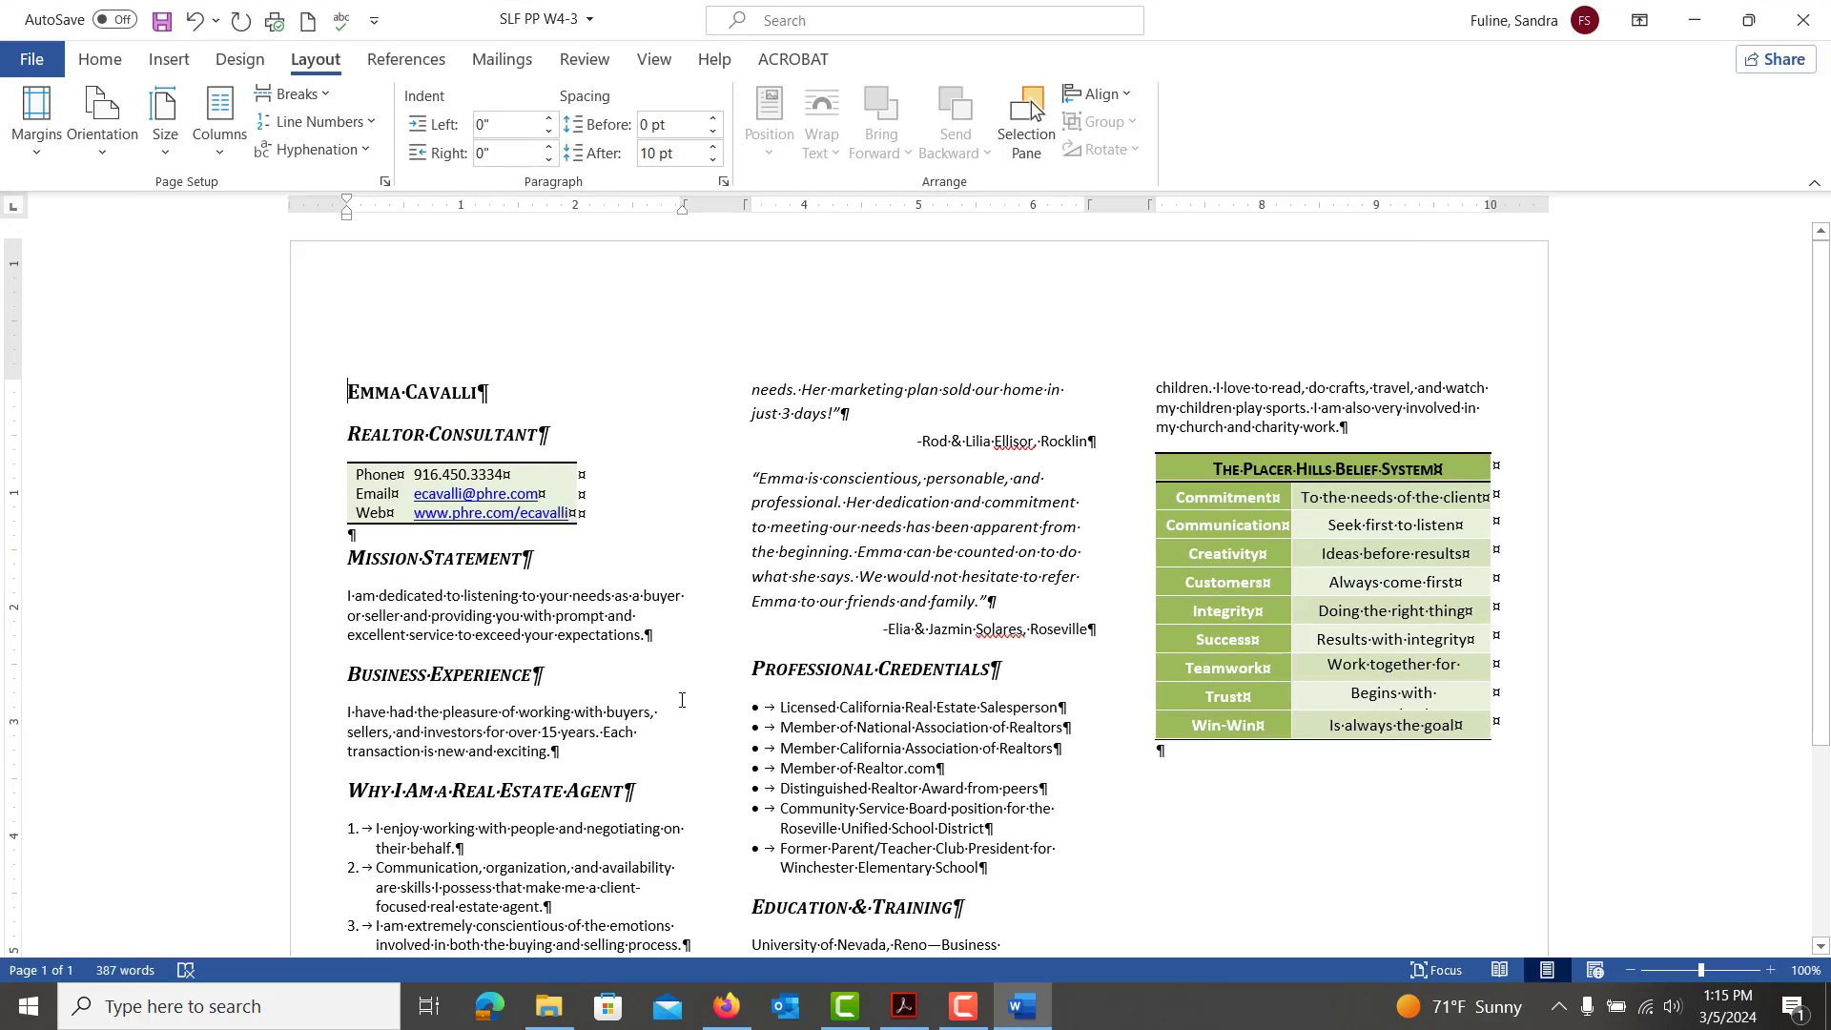
scroll(682, 701, "down", 3)
scroll(682, 701, "up", 2)
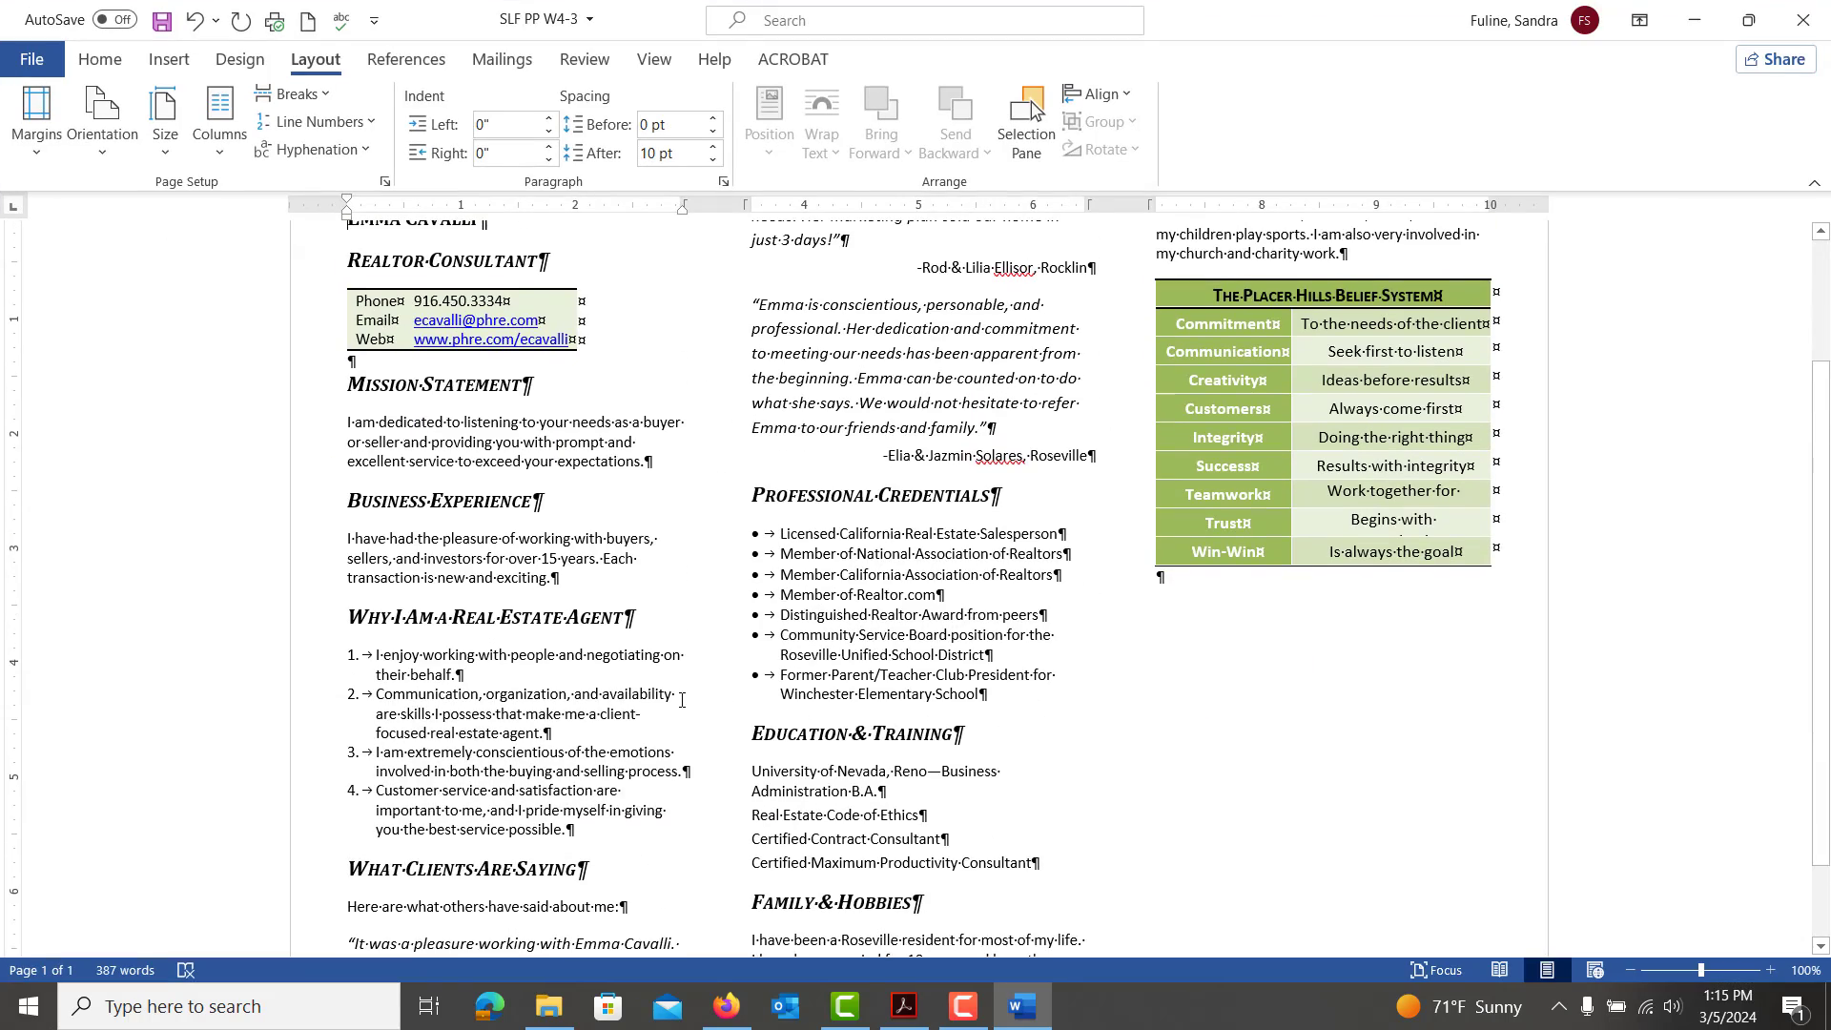
left_click(1630, 970)
left_click(1630, 970)
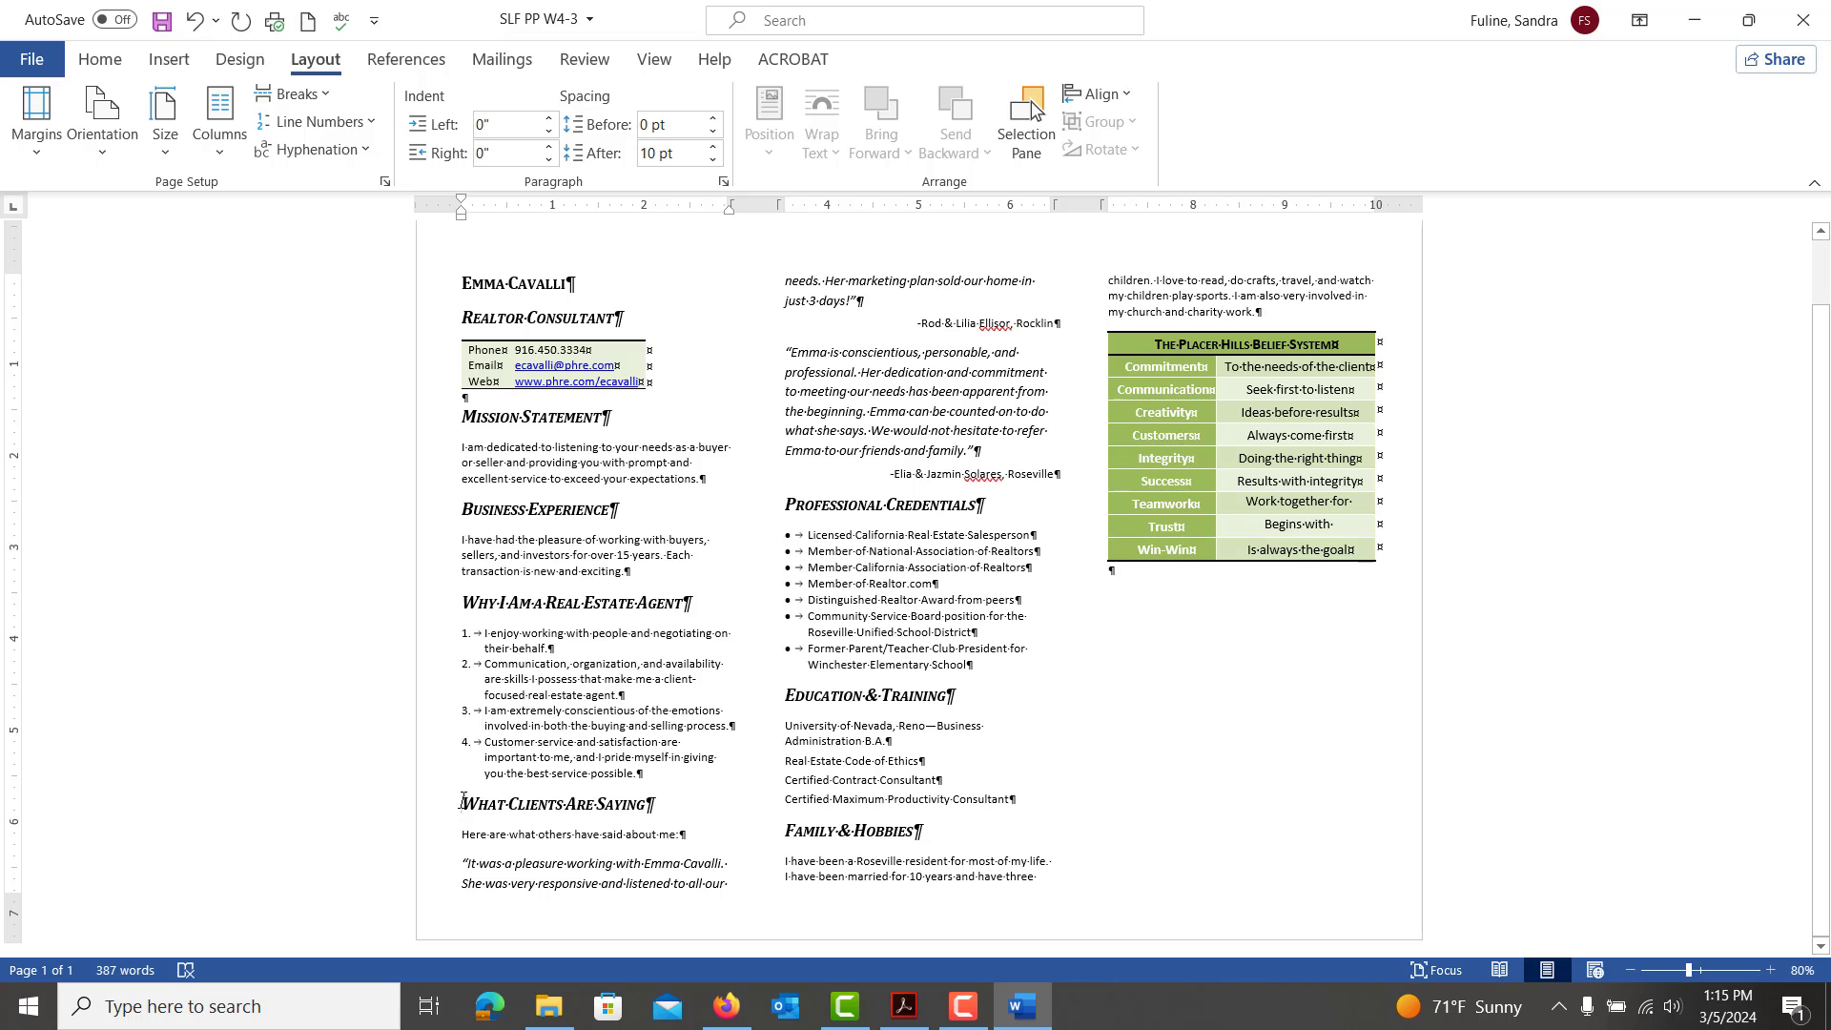
key("ctrl+shift+Return")
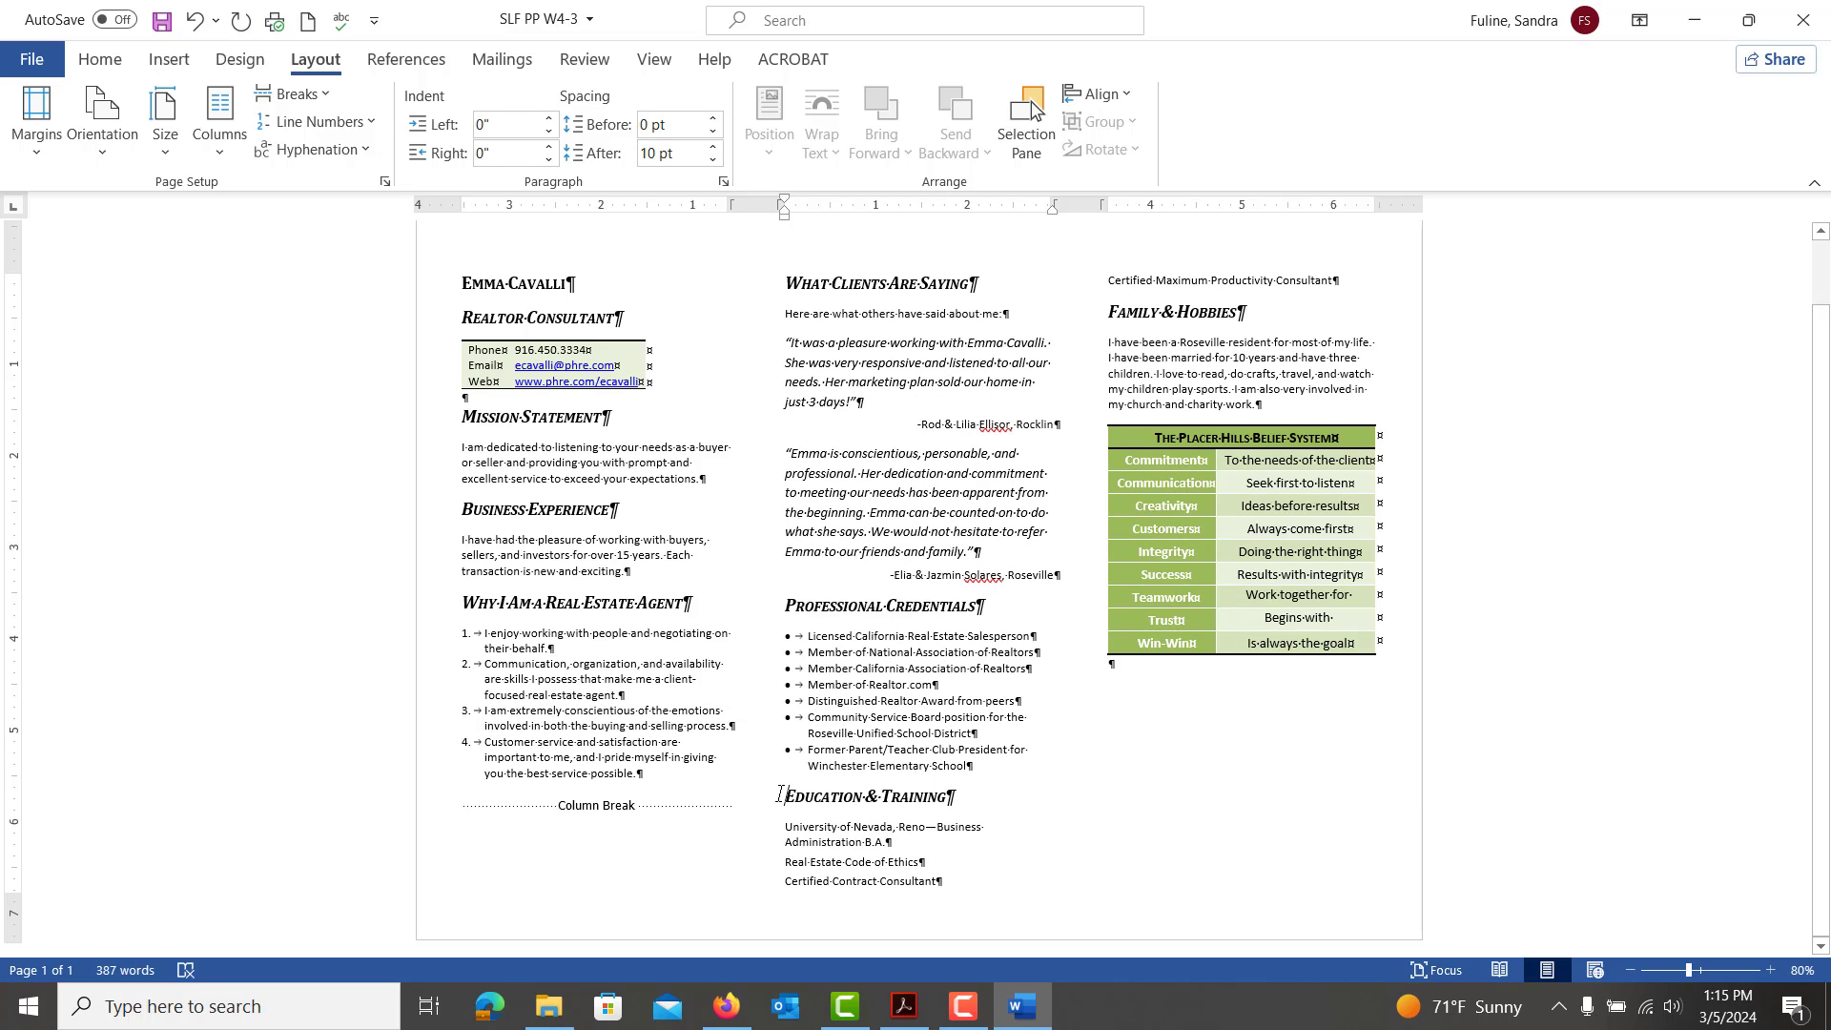
key("ctrl+shift+Return")
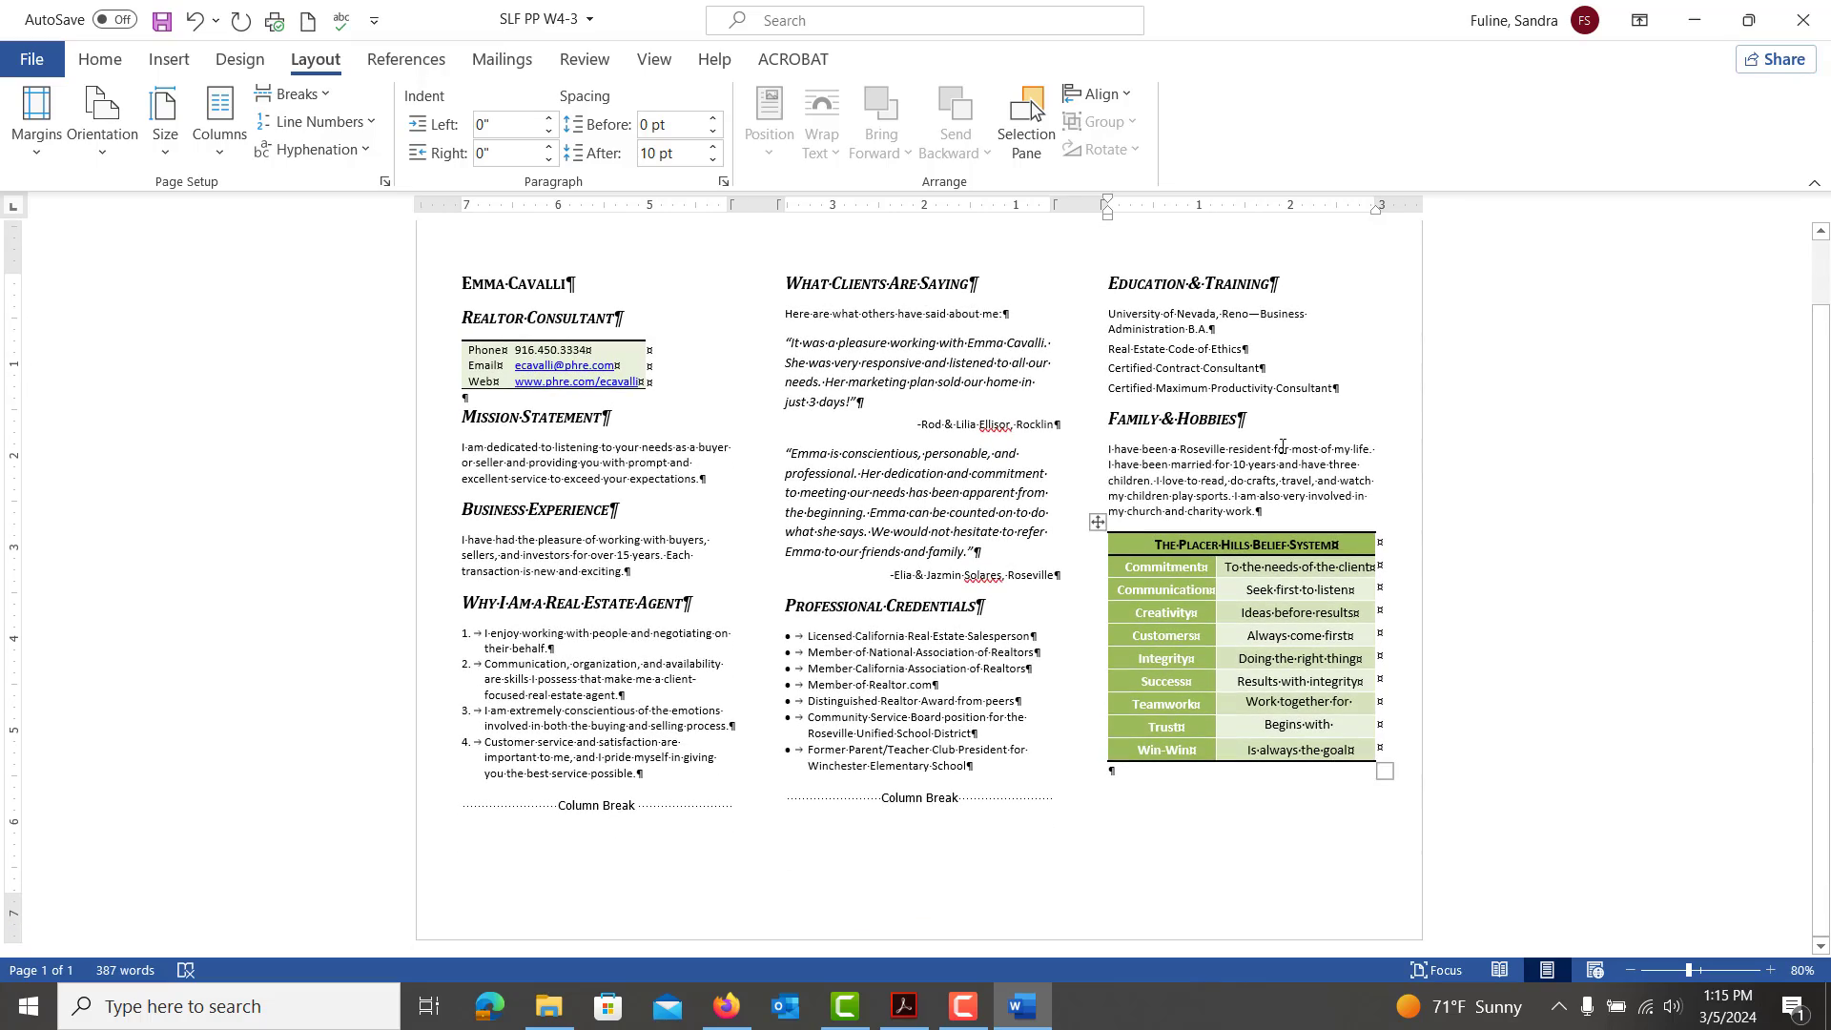
Place the document side by side with the PDF directions and check the remaining Pause & Practice 4-3 instructions
left_click_drag(1278, 32, 2, 448)
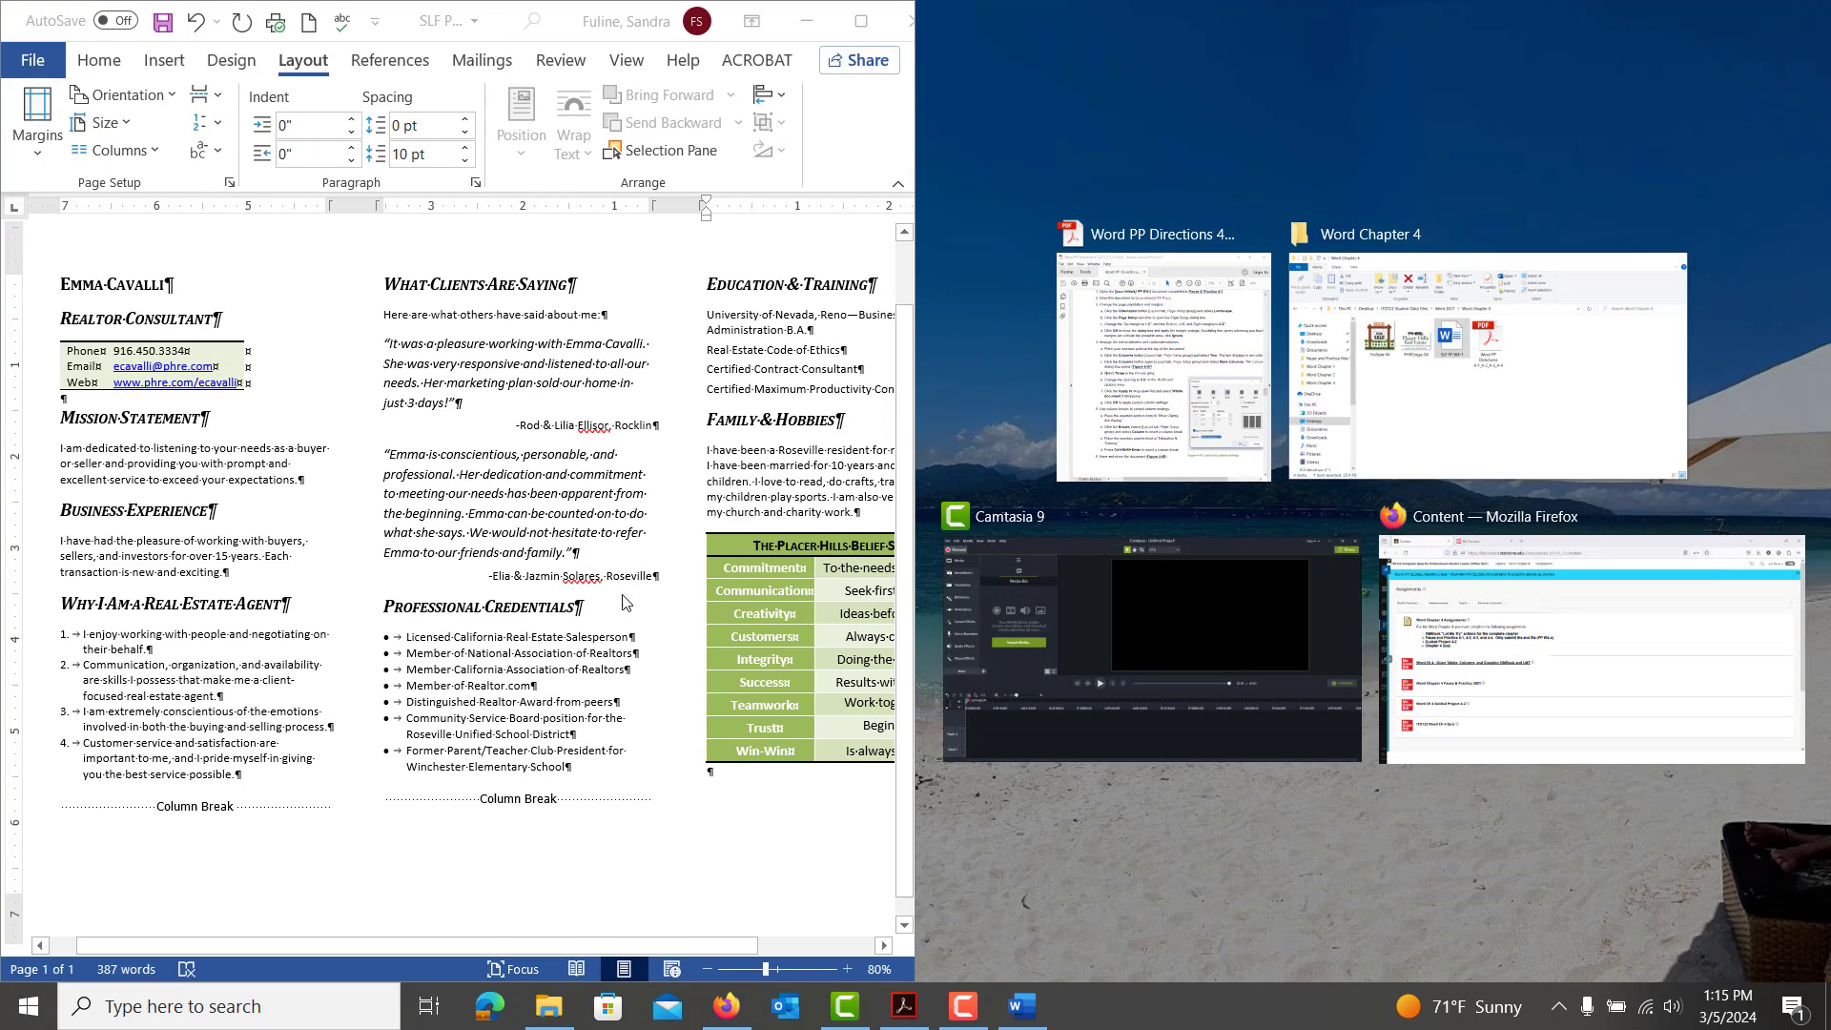
left_click(1188, 401)
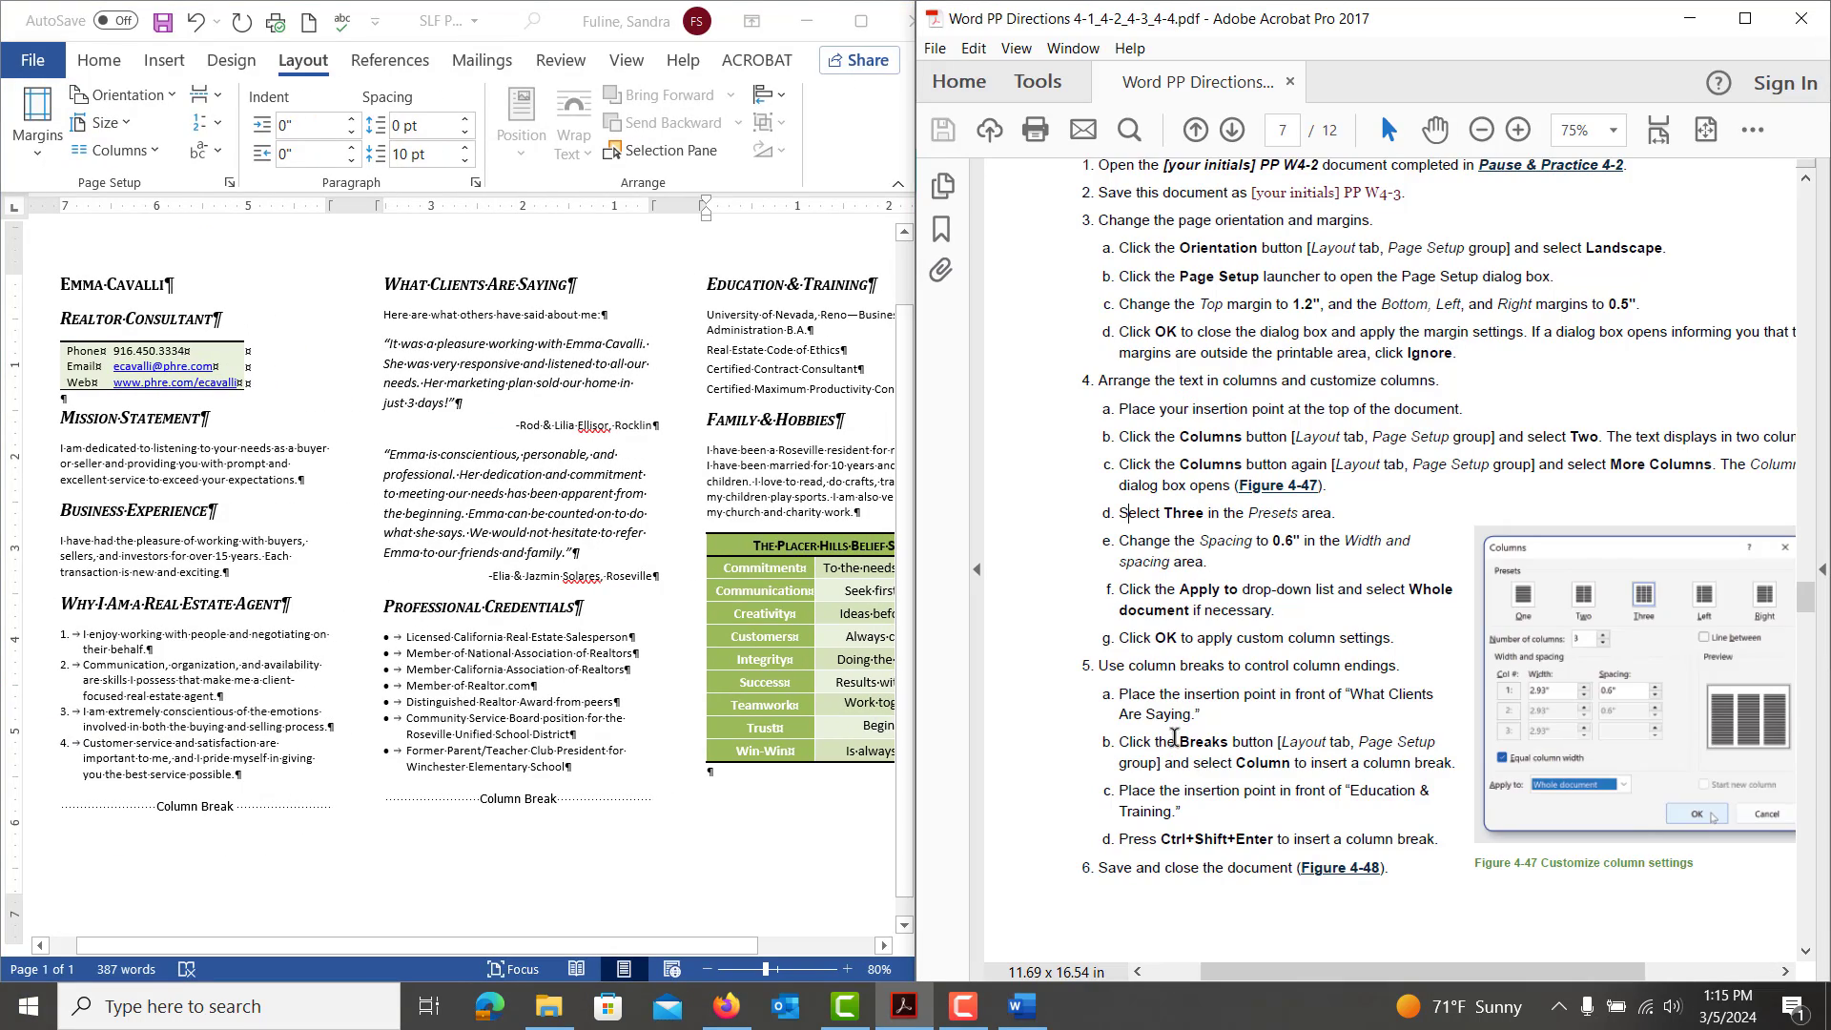
scroll(1175, 742, "down", 5)
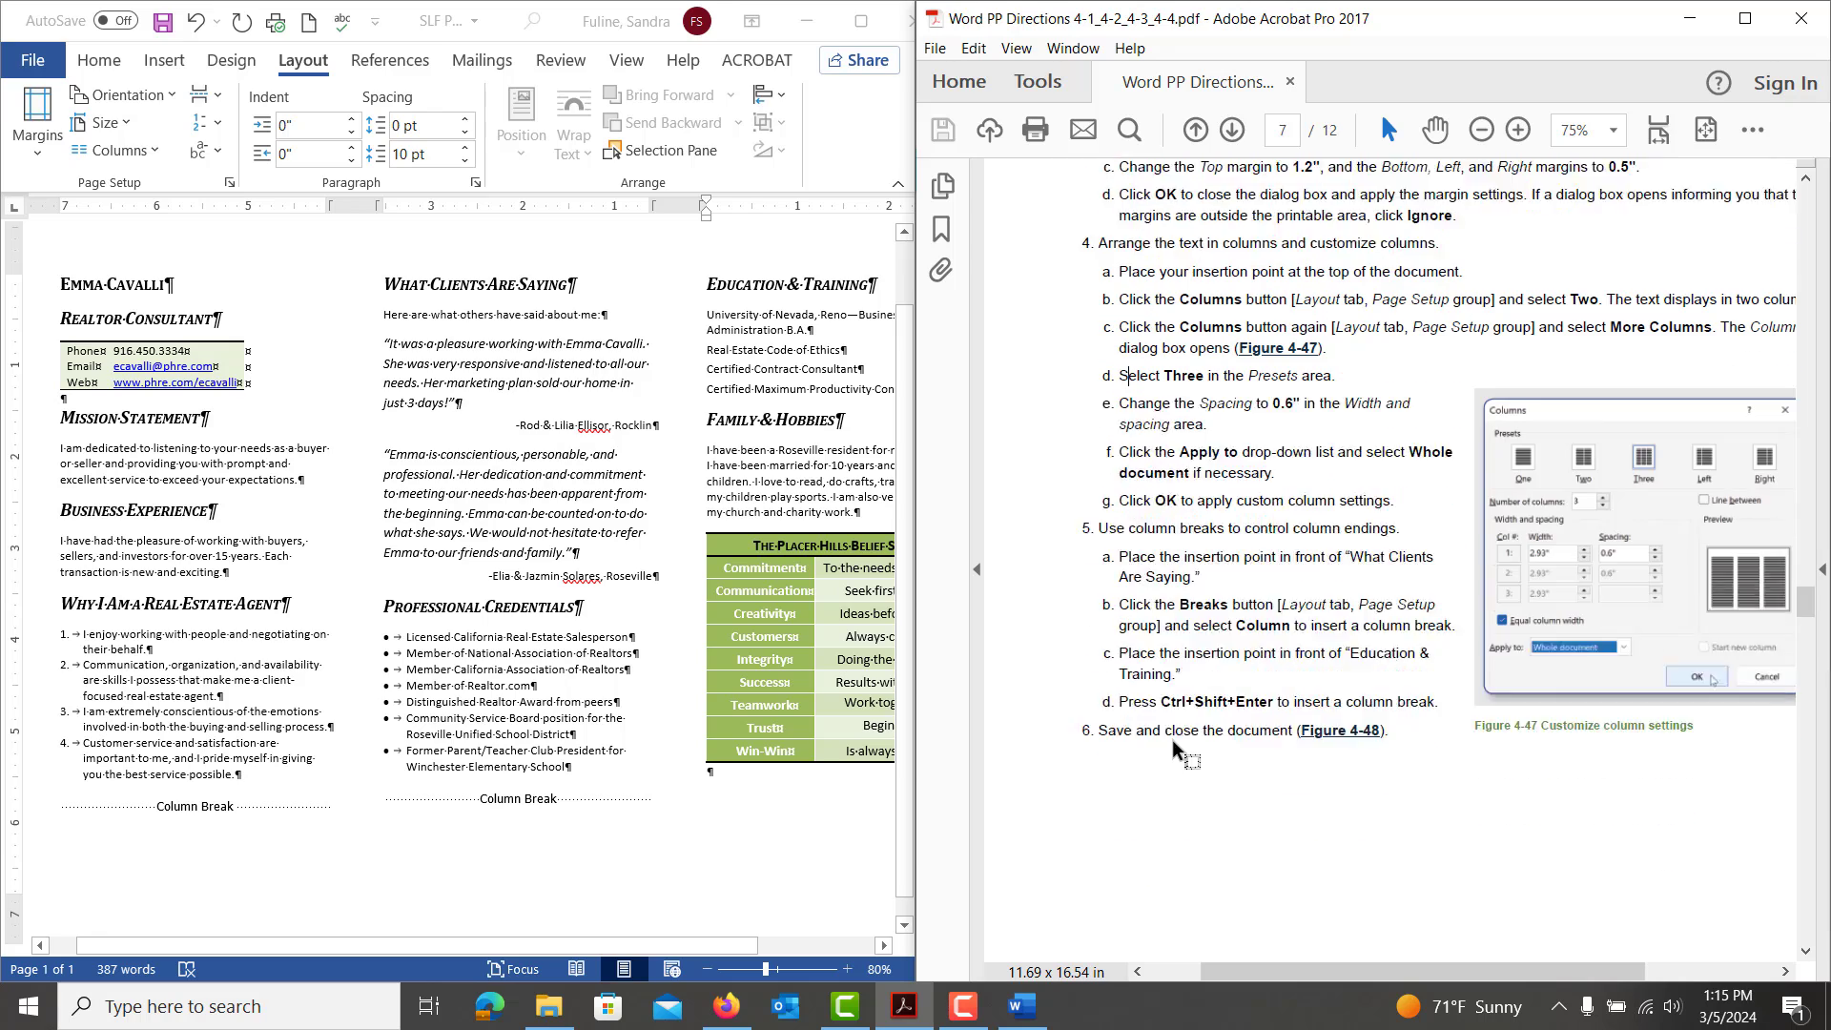
Save a copy of the brochure as SLF PP W4-4 in the same folder
left_click(444, 629)
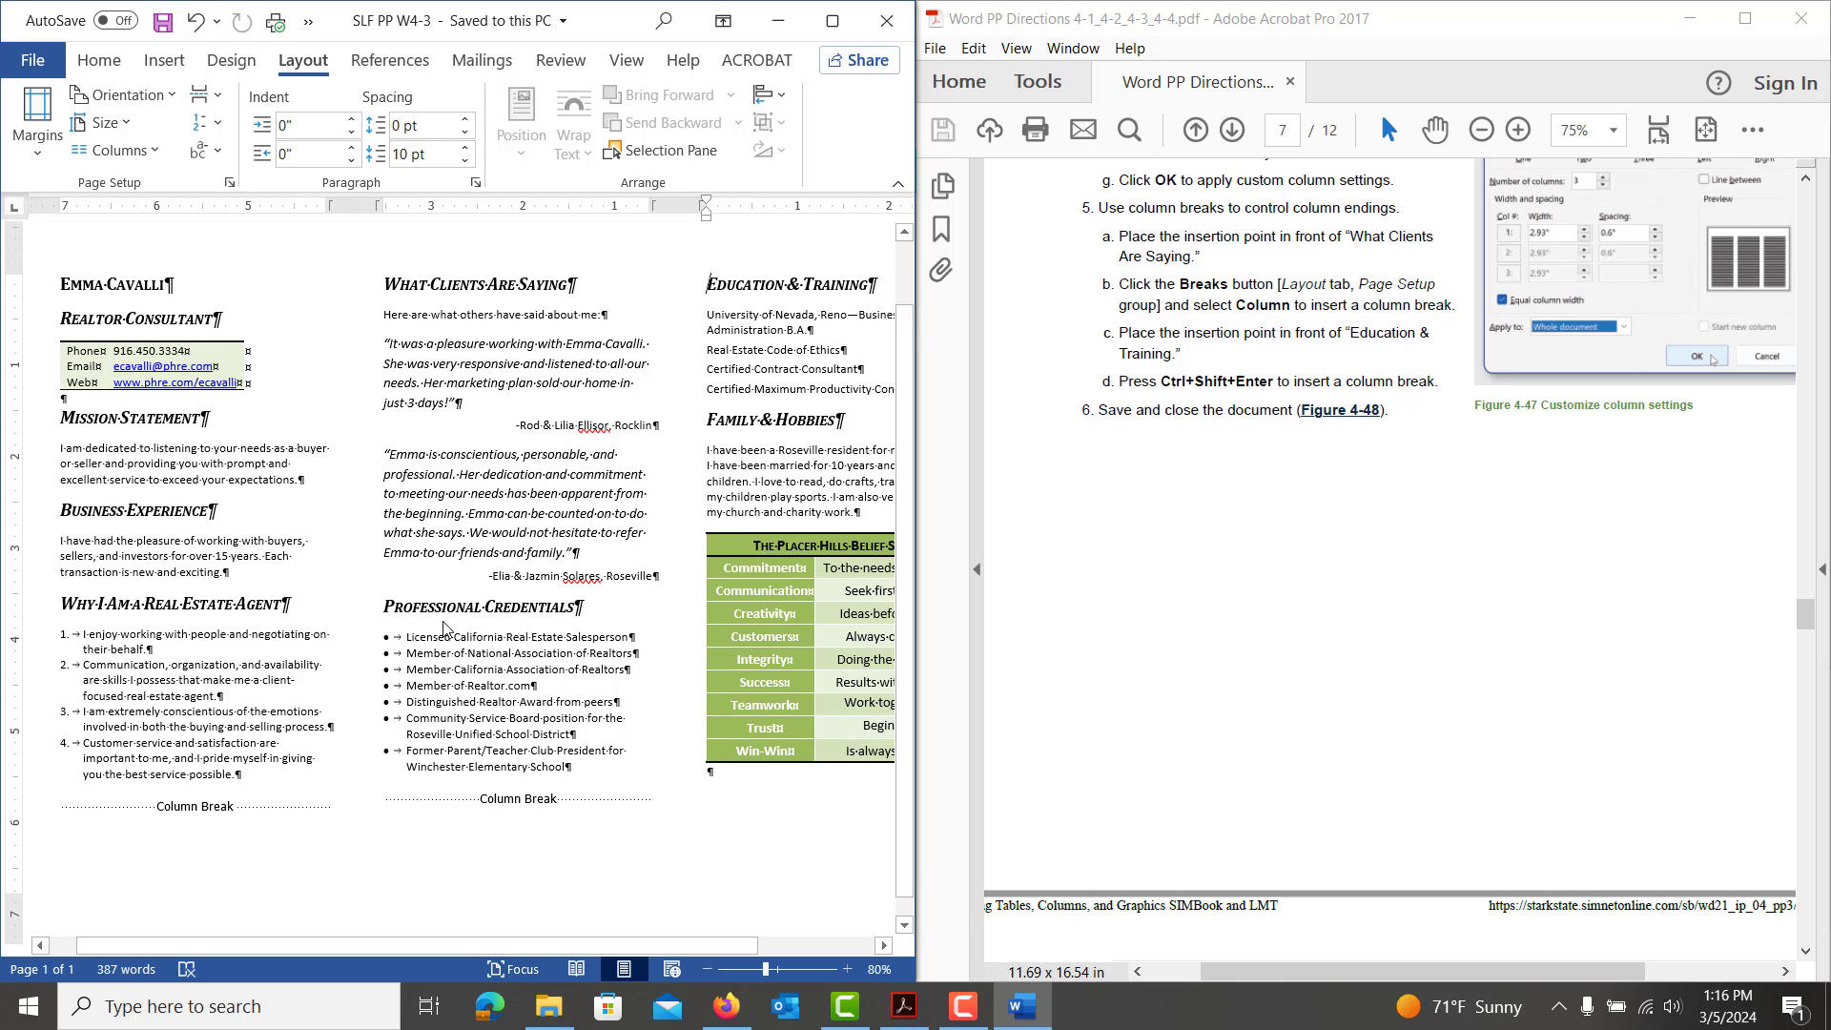
key("F12")
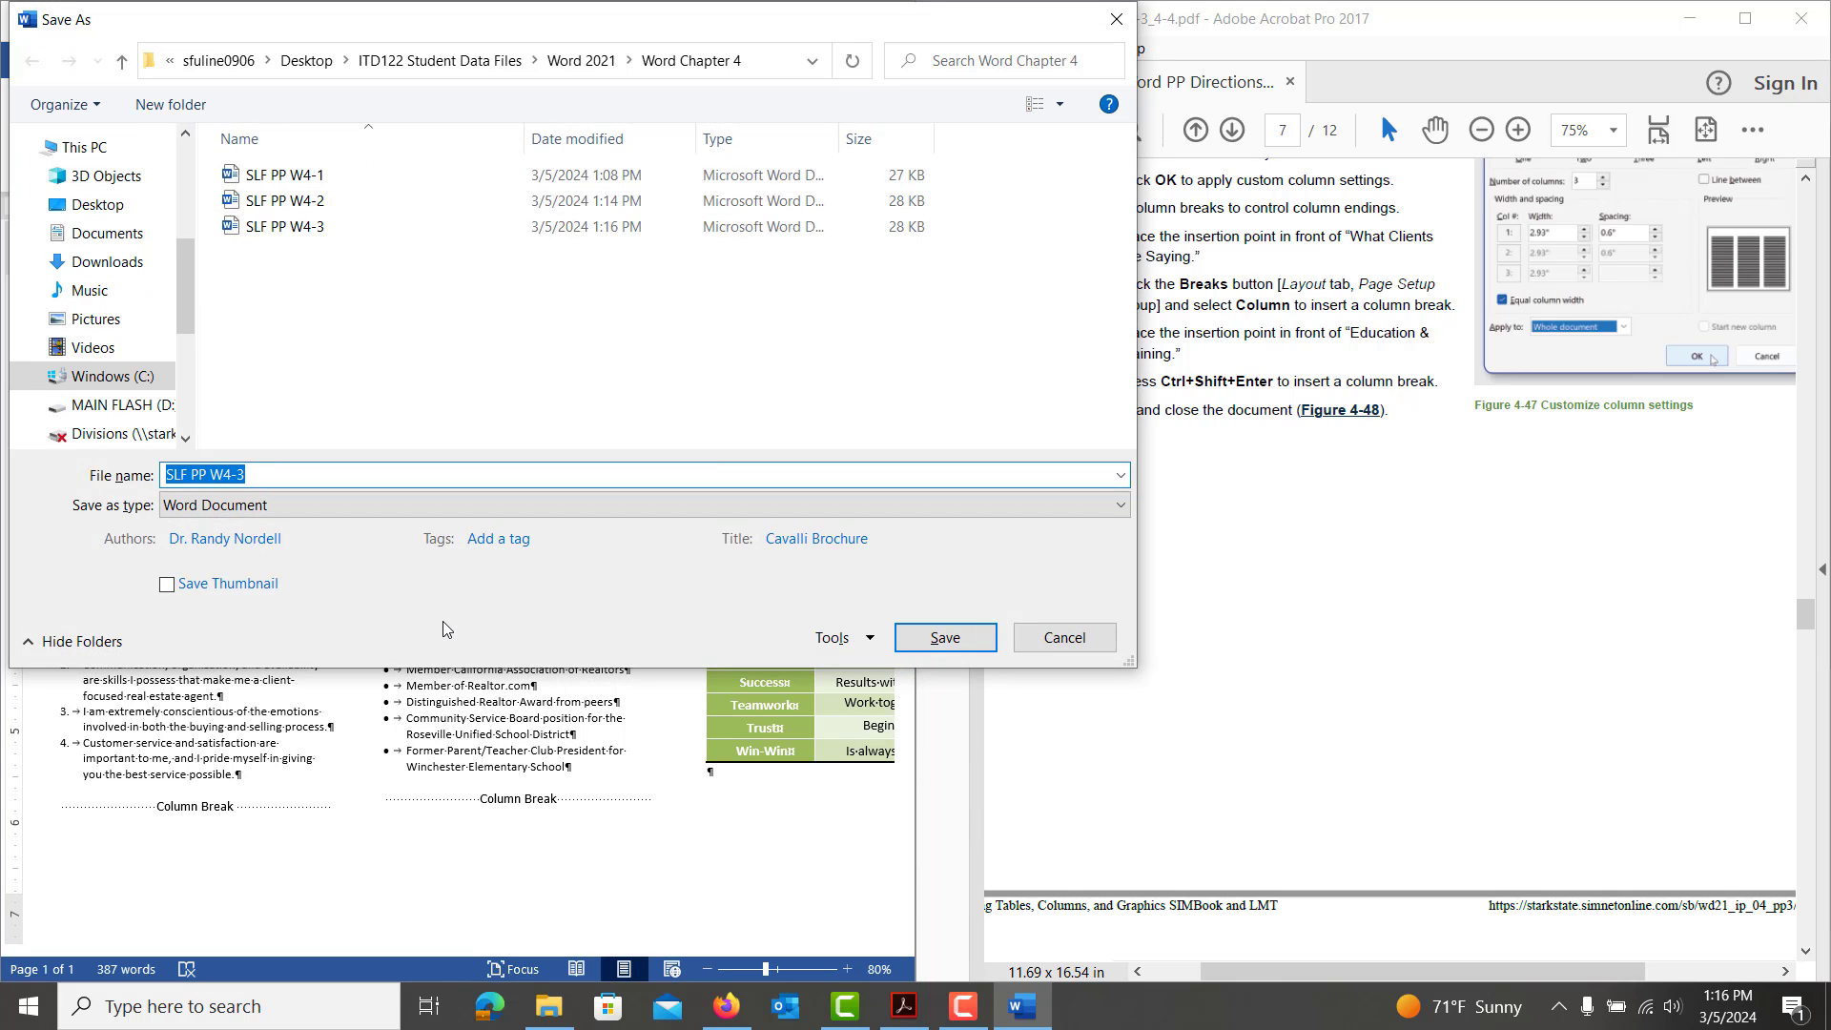
key("End")
key("BackSpace")
type("4")
key("Return")
Insert the PHRElogo-04 picture from the student data files below the table in the third column
scroll(1371, 778, "down", 10)
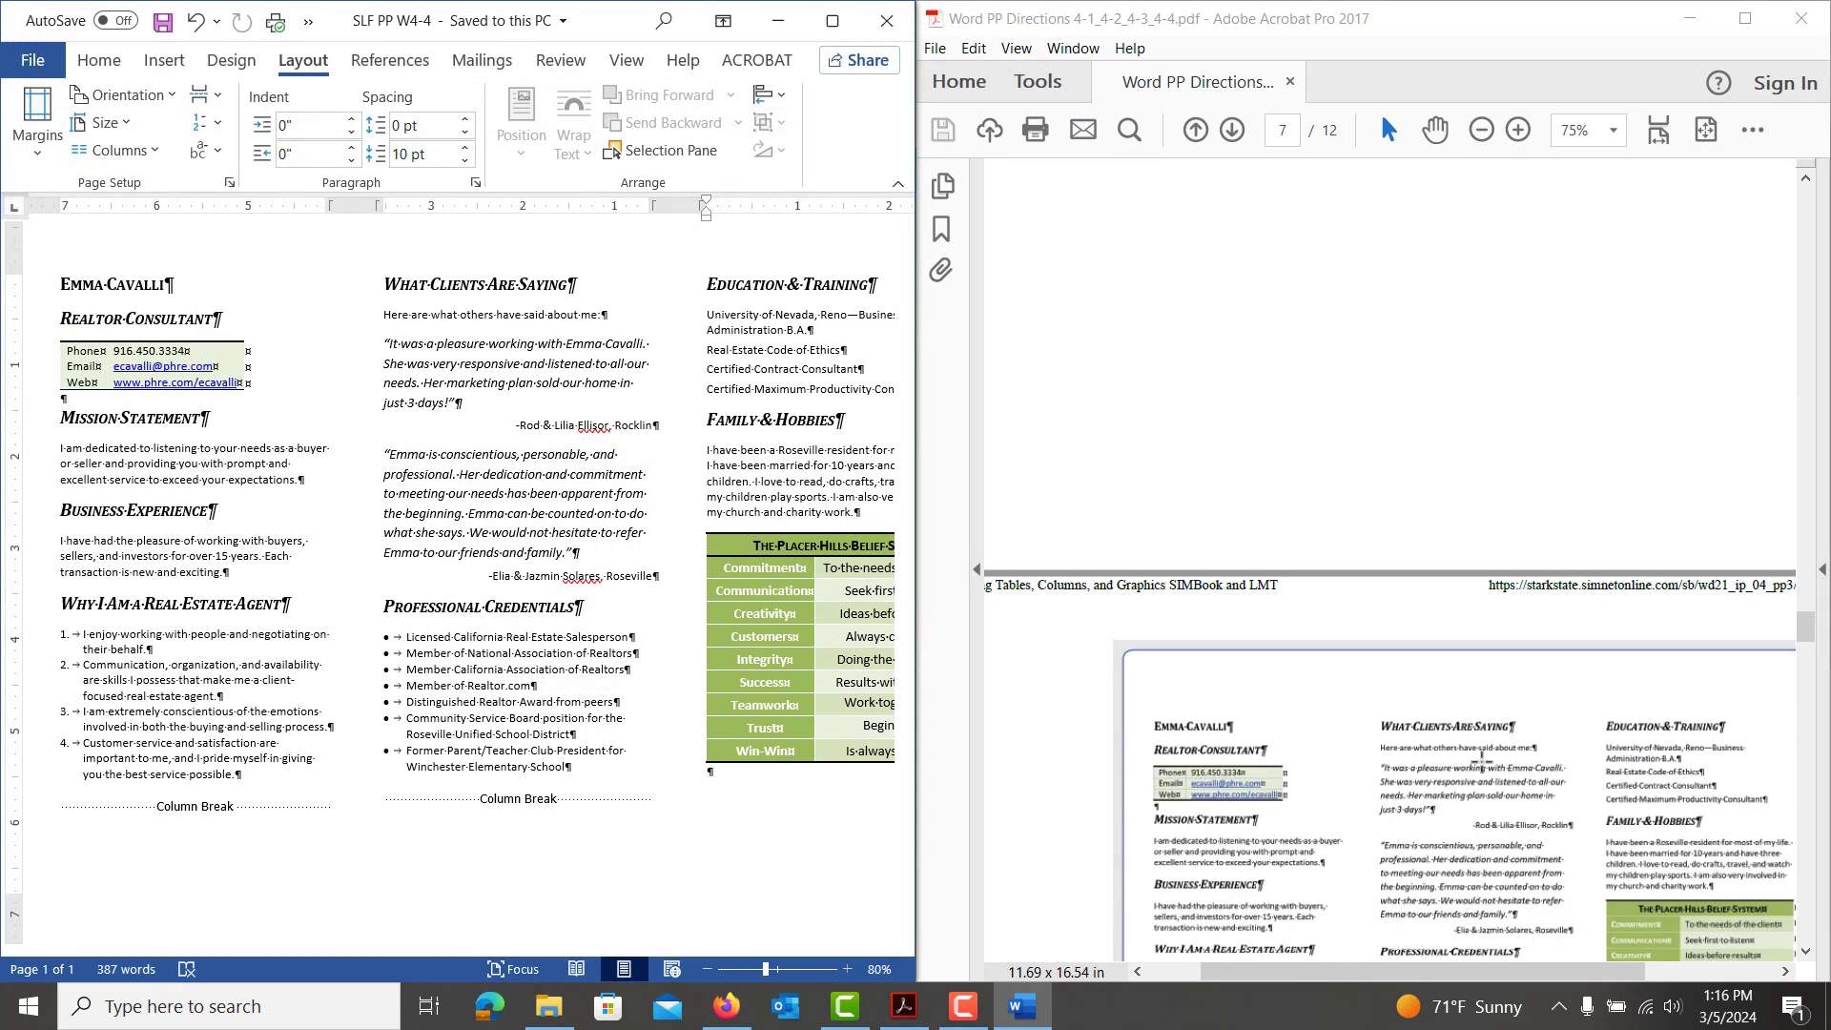
scroll(1481, 768, "down", 10)
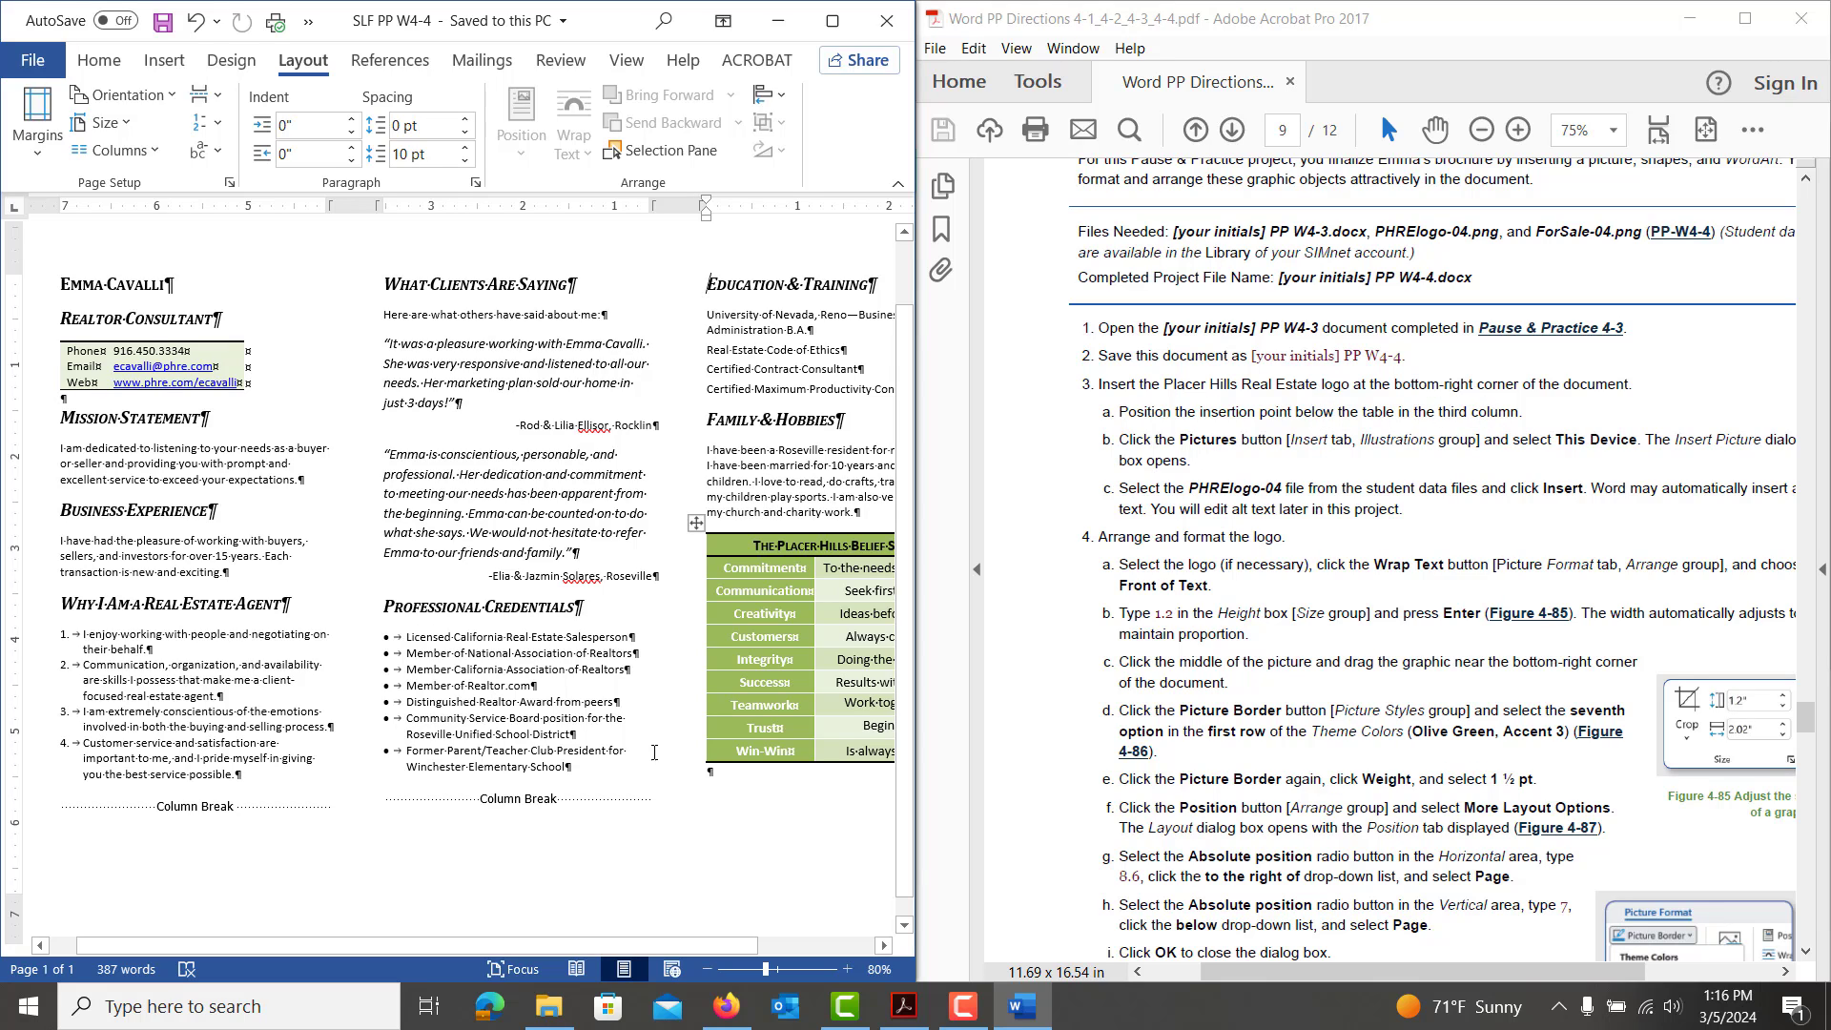
left_click(721, 780)
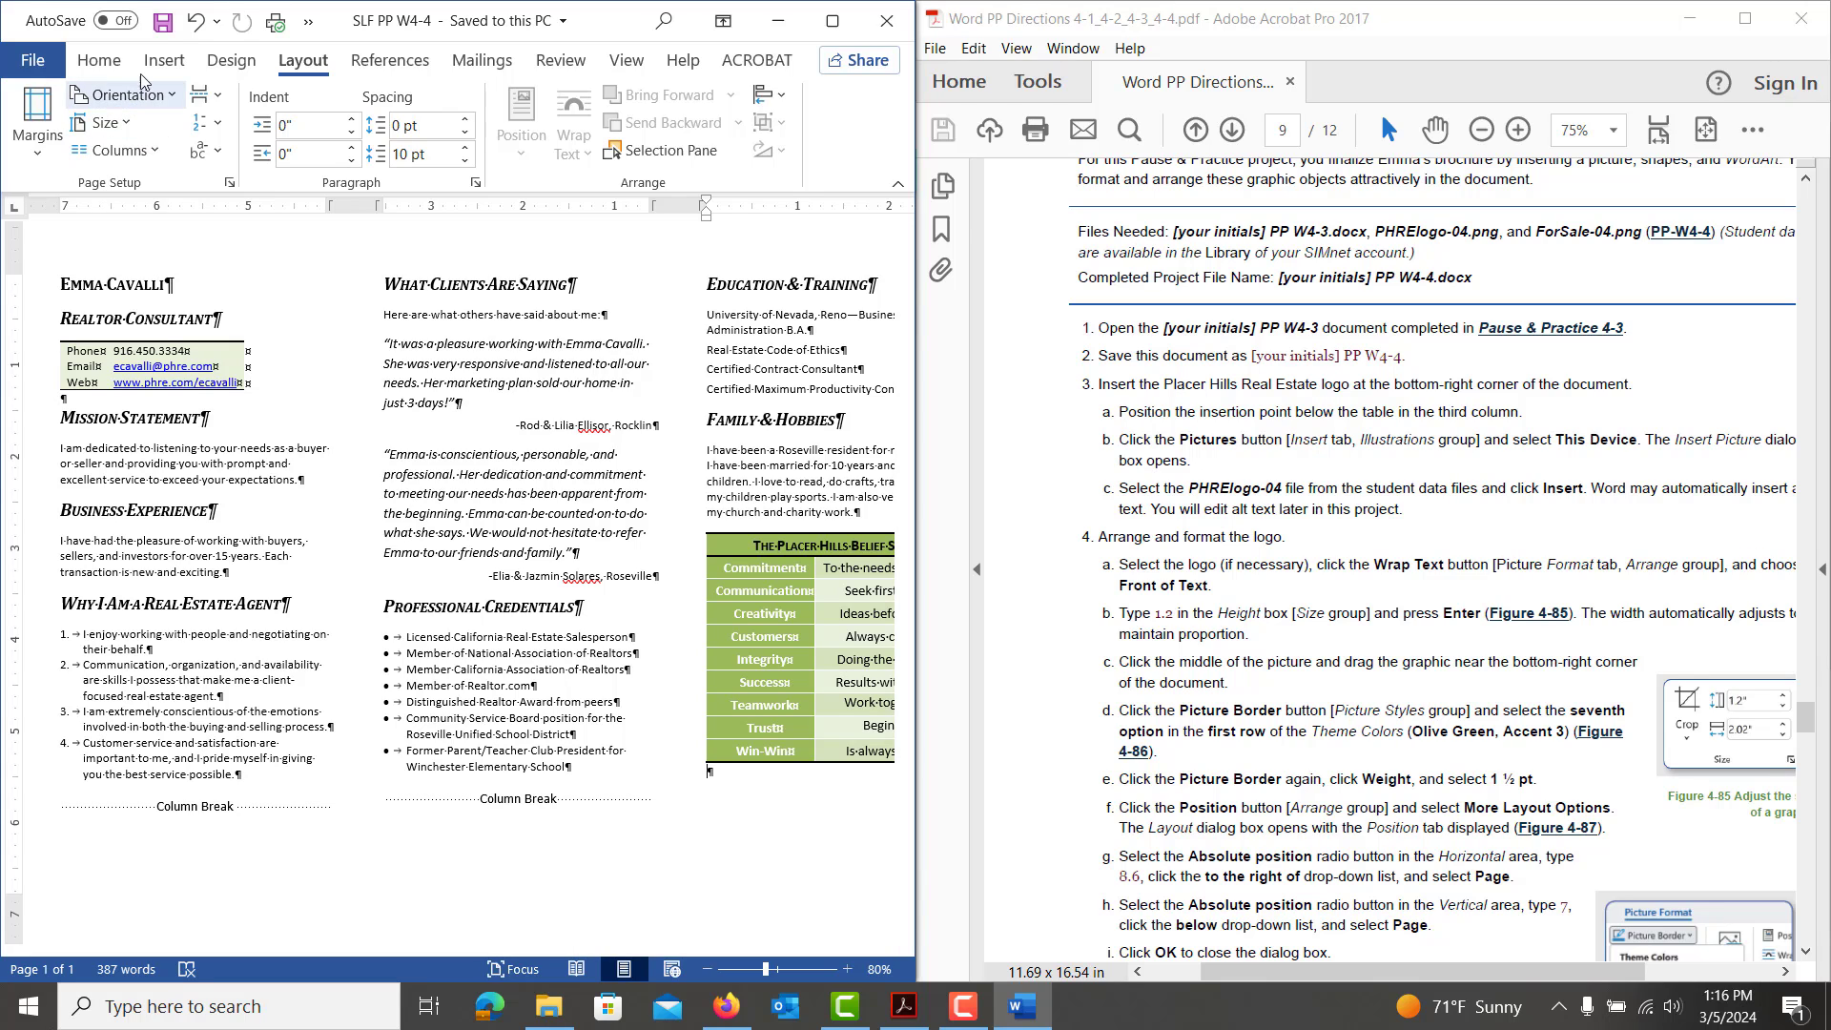
left_click(165, 62)
left_click(189, 134)
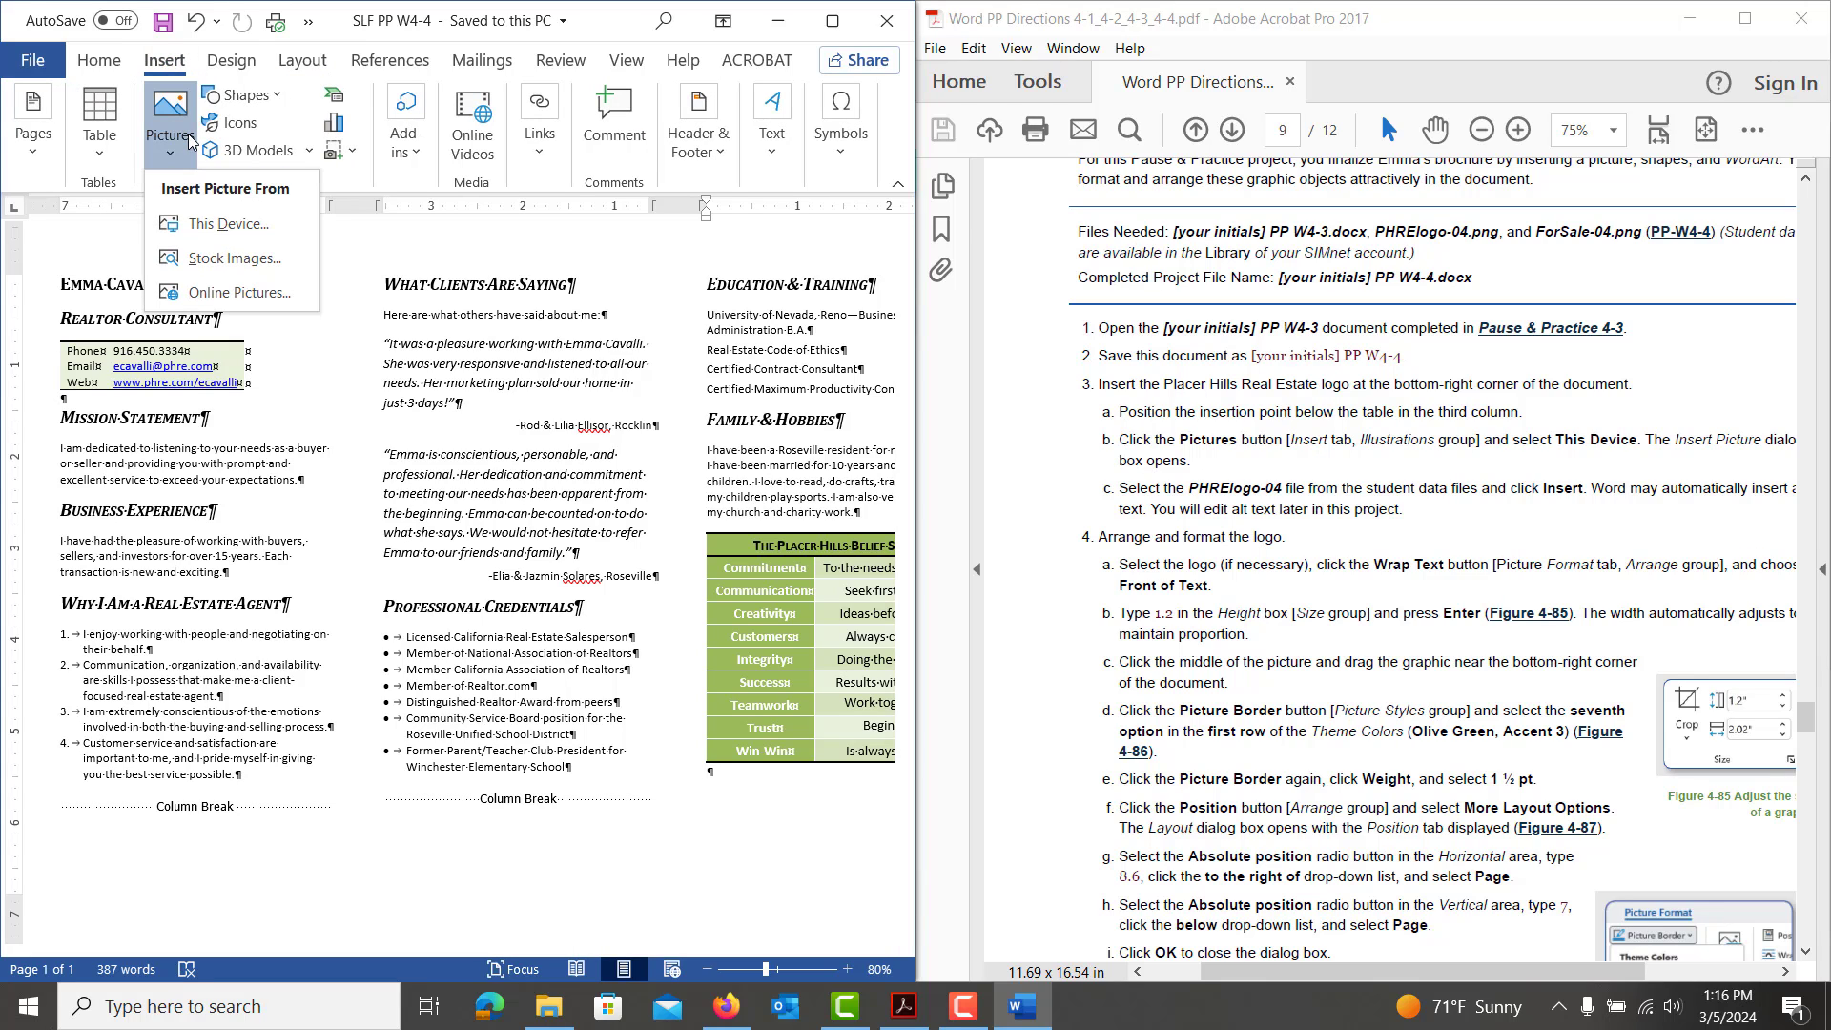
left_click(218, 229)
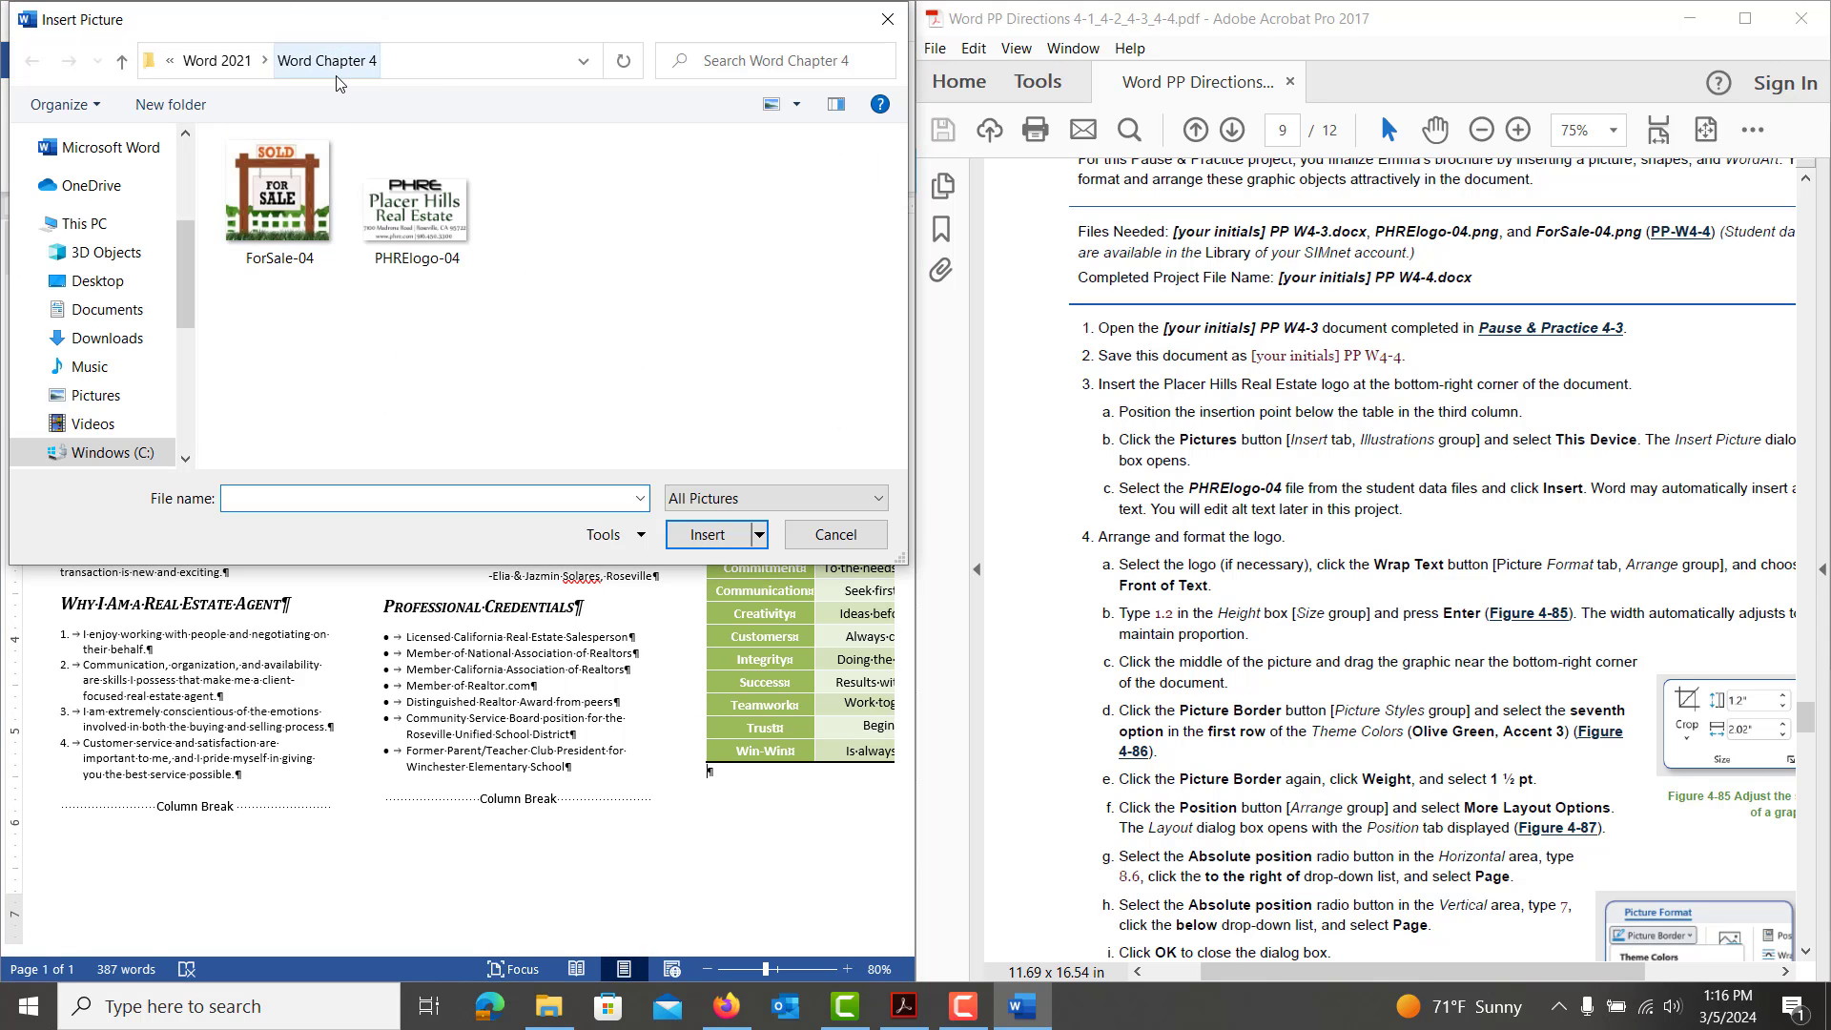
double_click(413, 211)
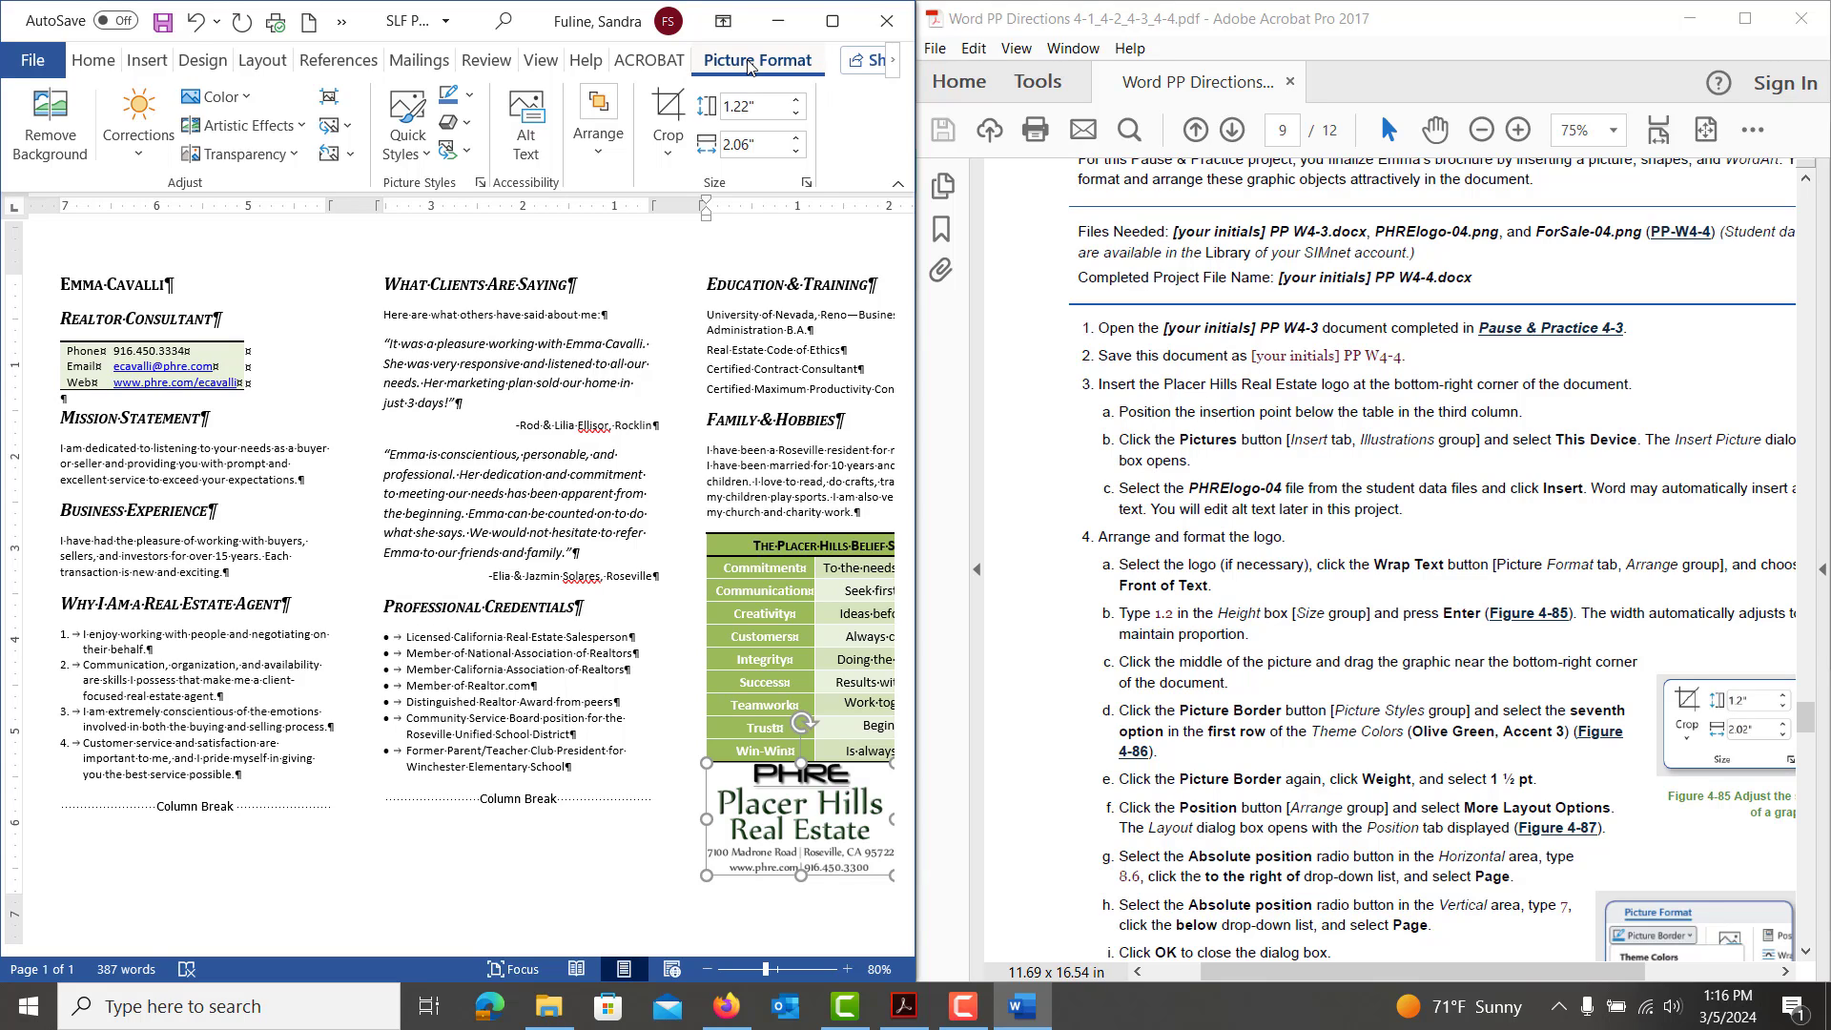
Set the Placer Hills logo's text wrapping to In Front of Text and its height to 1.2"
left_click(606, 164)
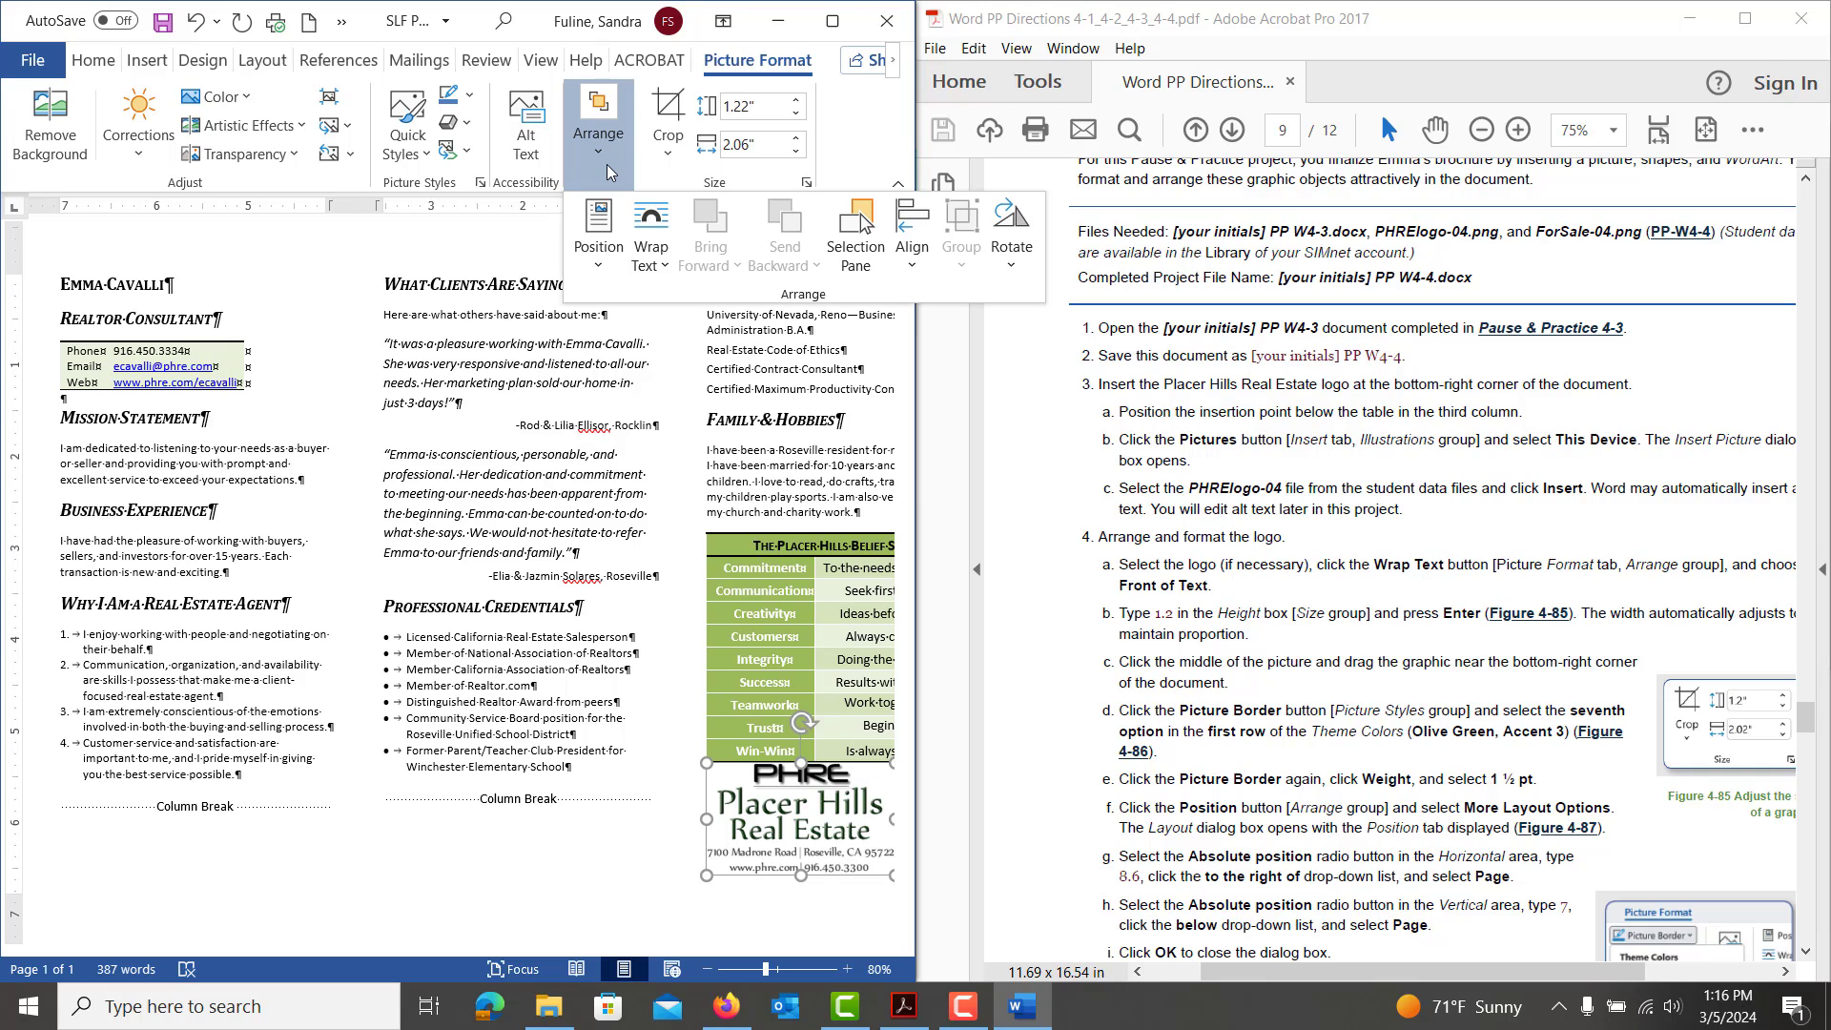
left_click(649, 240)
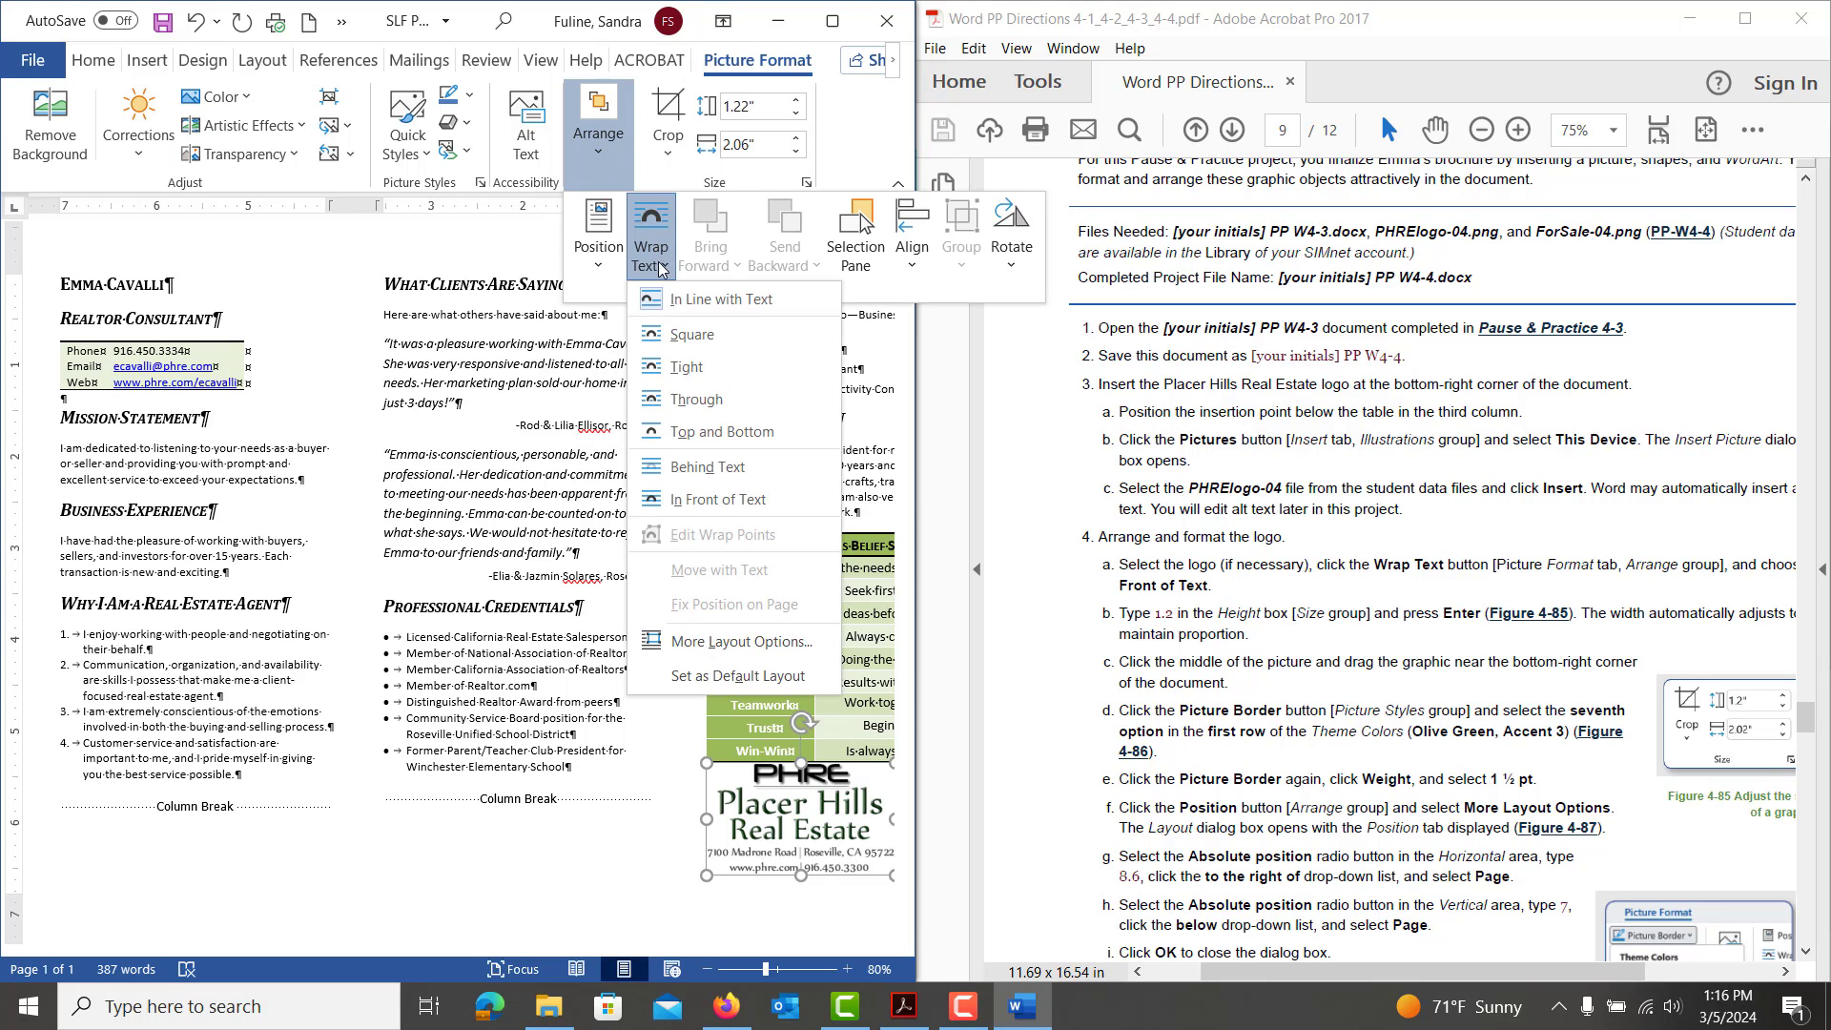
left_click(696, 500)
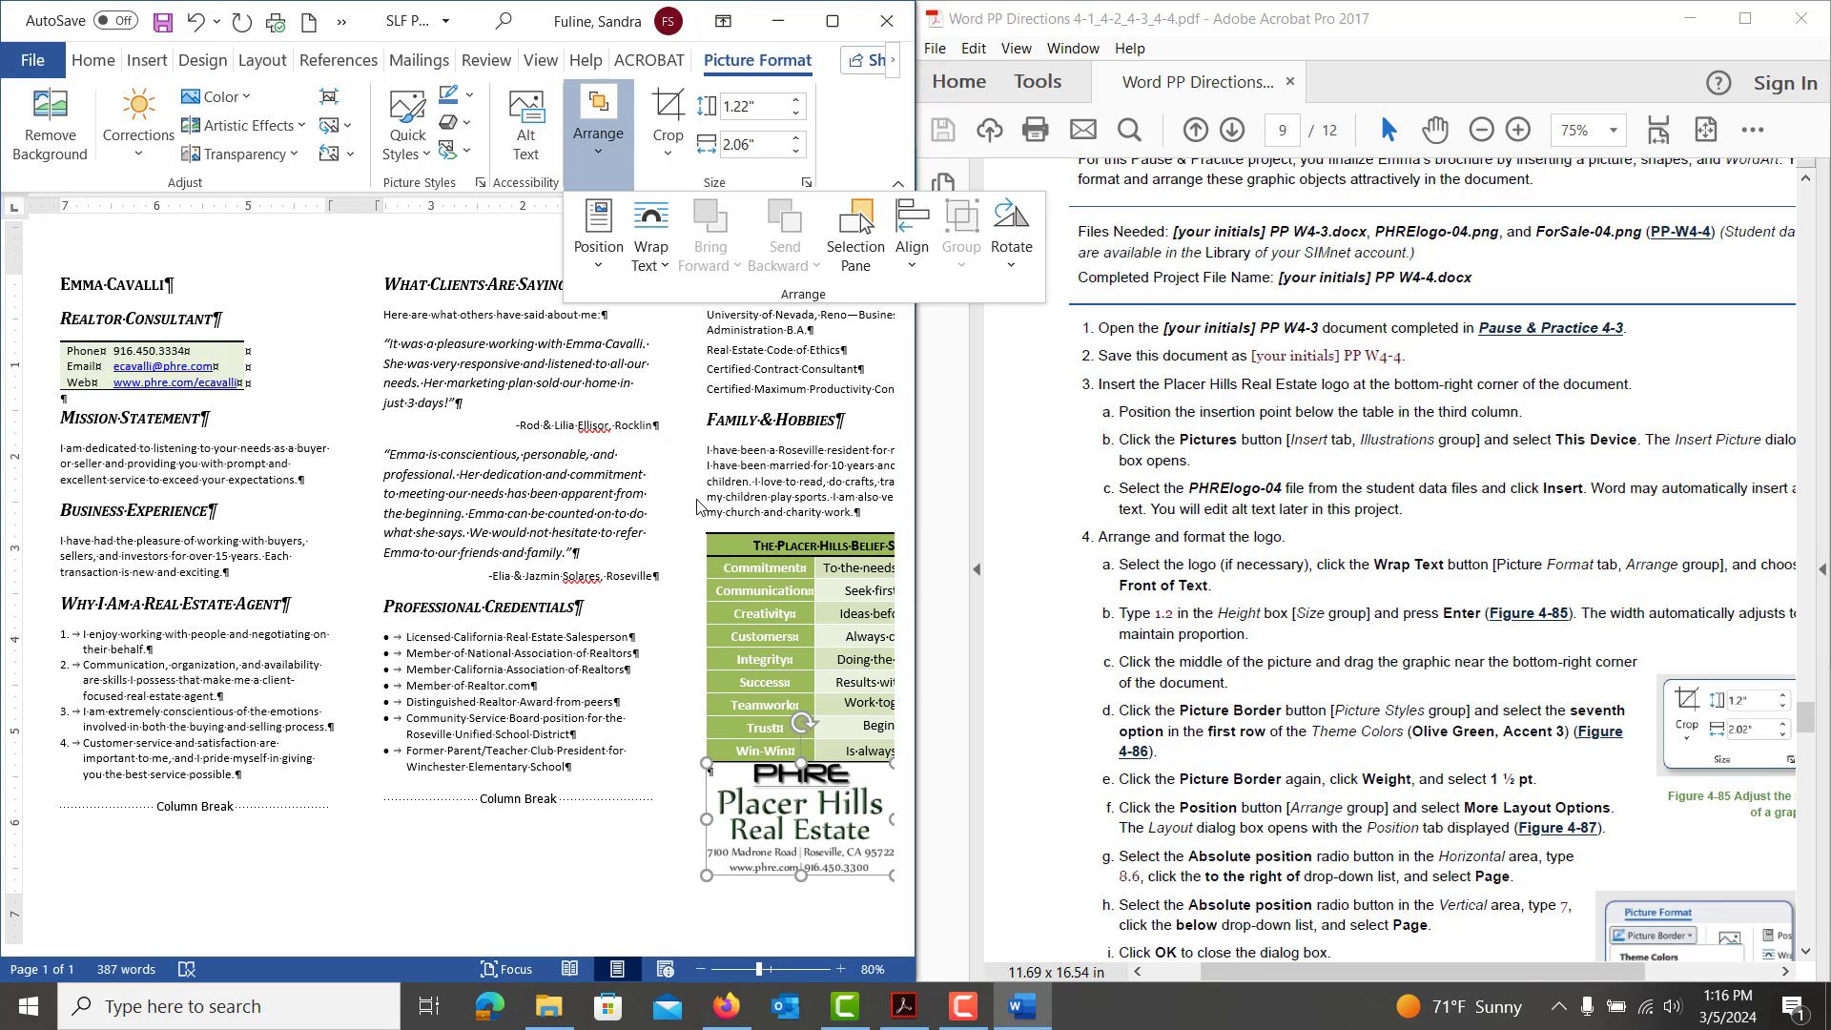
left_click(798, 102)
left_click(797, 101)
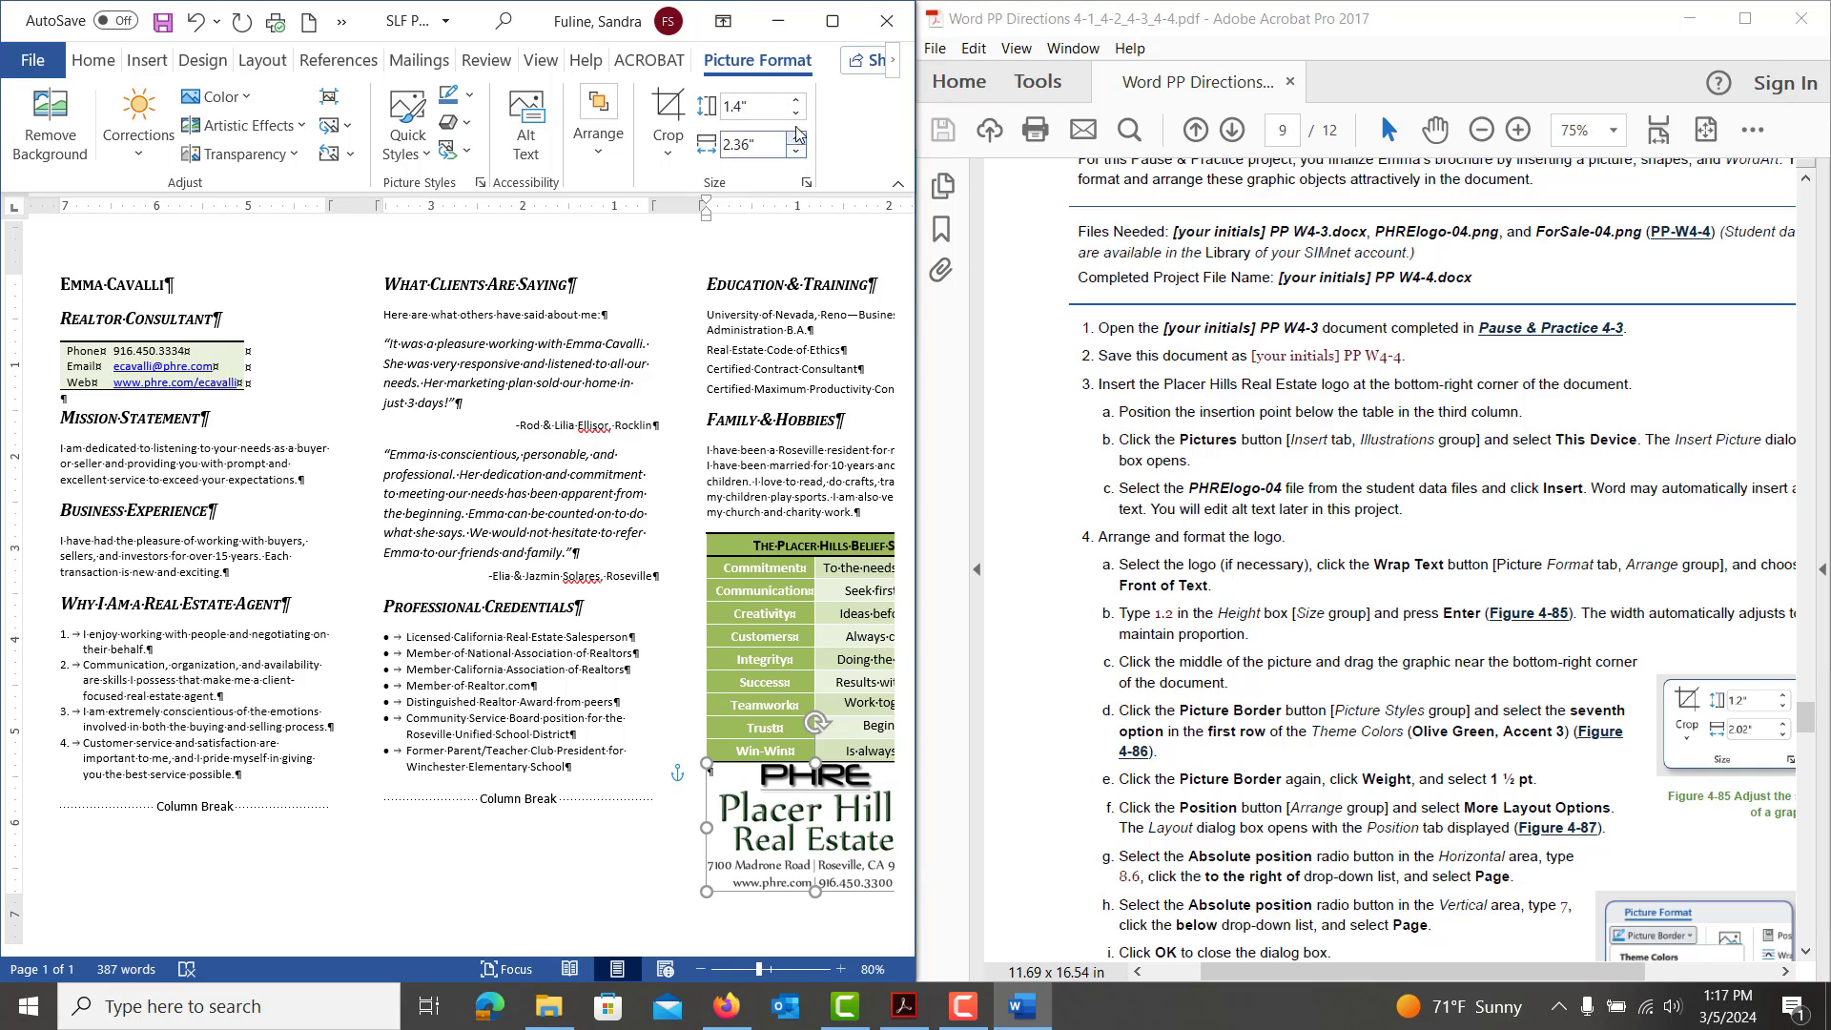
left_click(797, 113)
left_click(797, 114)
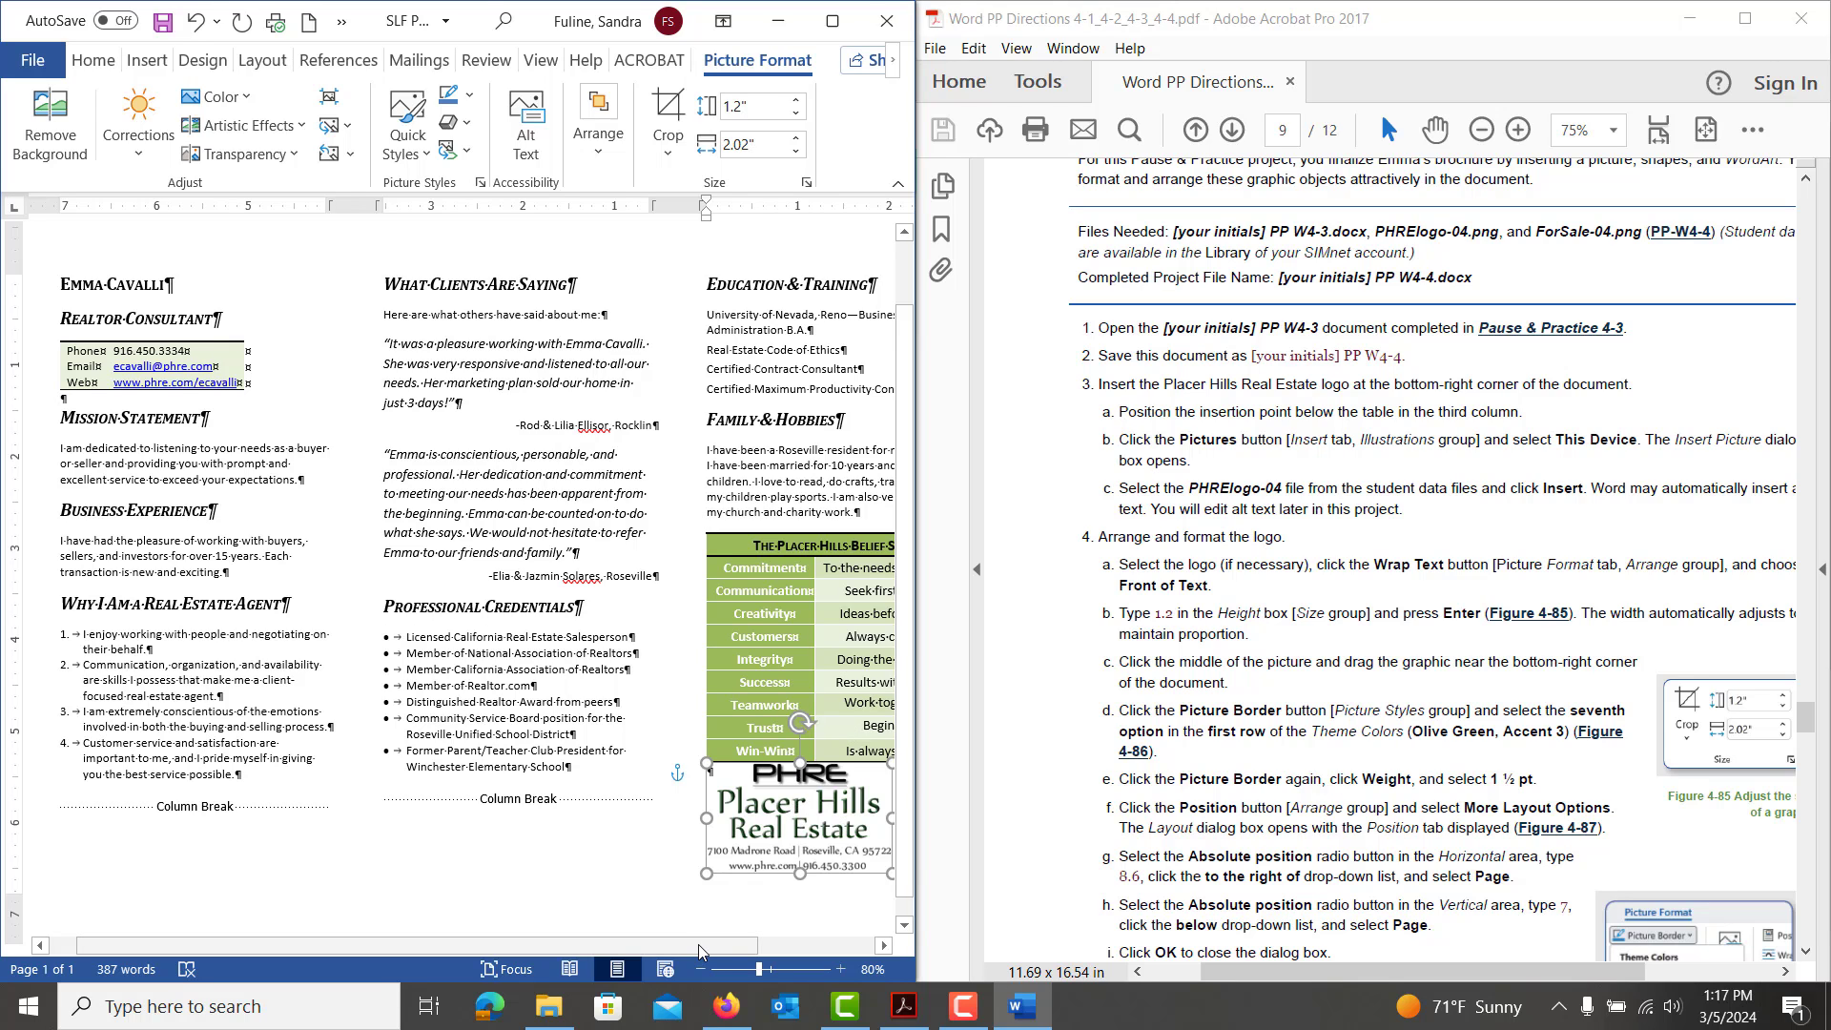
Give the logo an Olive Green, Accent 3 picture border with a 1½ pt weight
left_click_drag(699, 945, 878, 947)
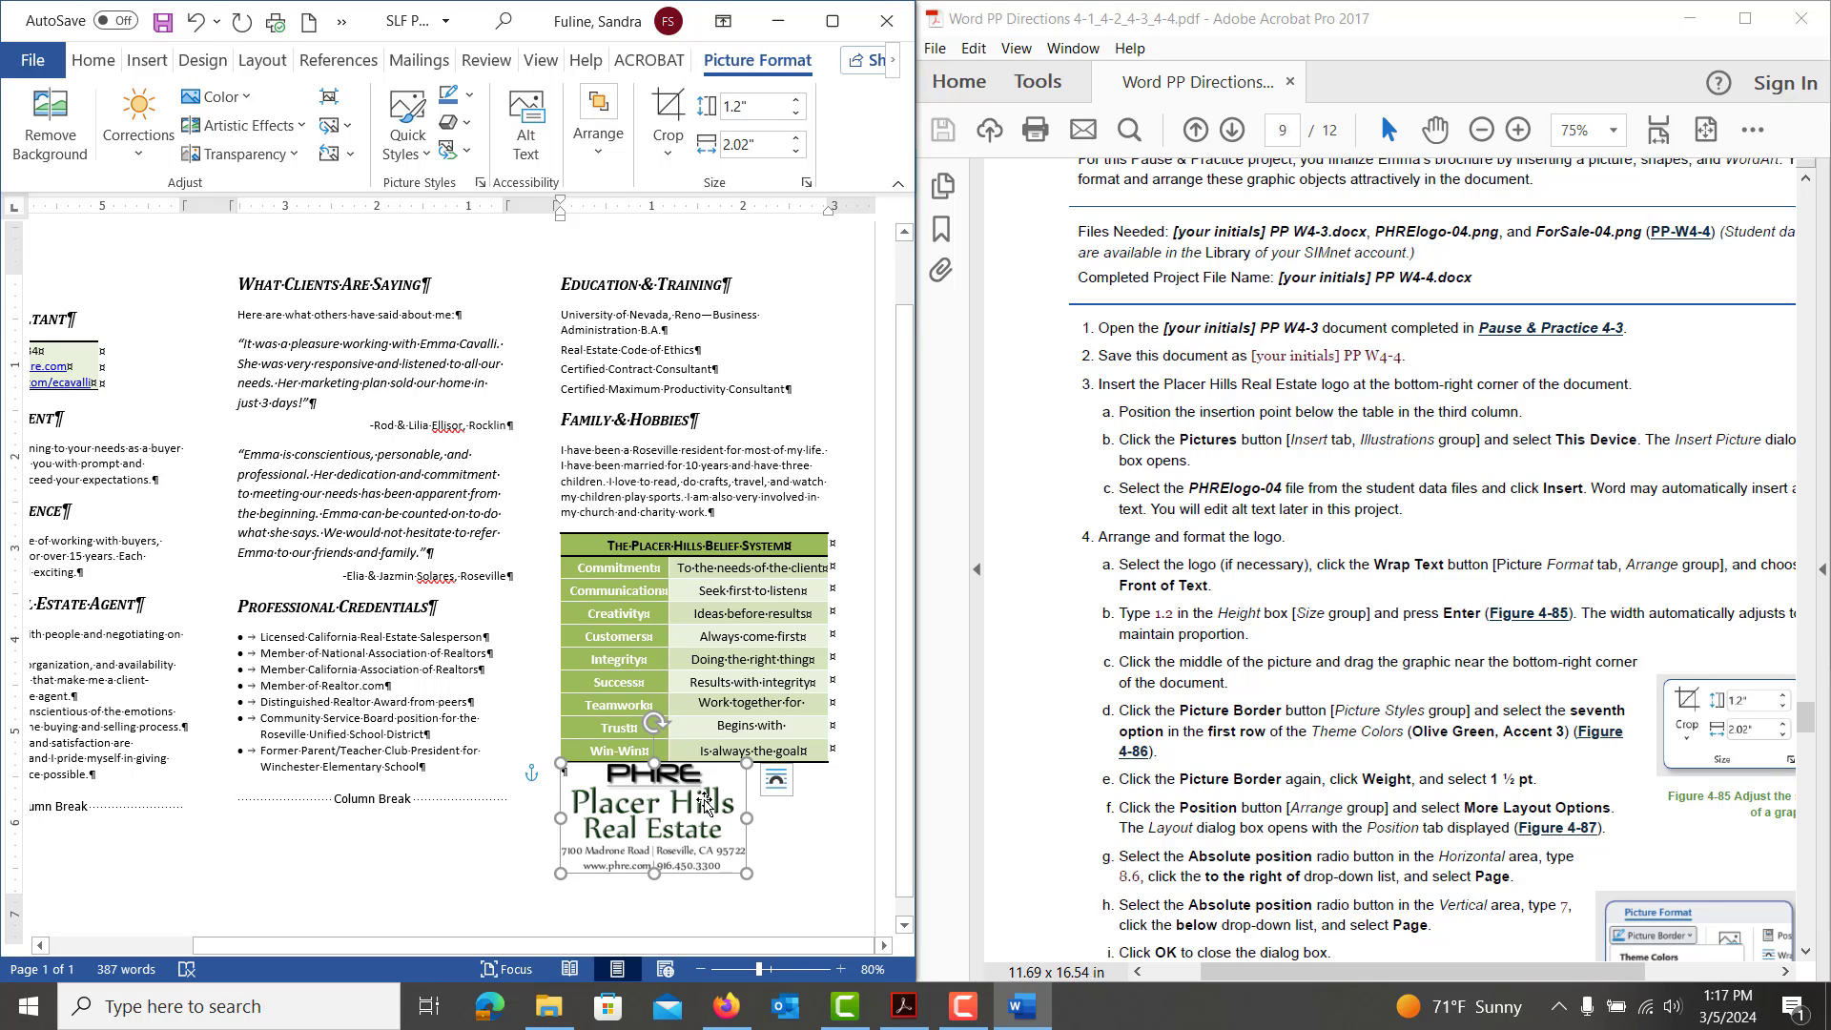
left_click(470, 103)
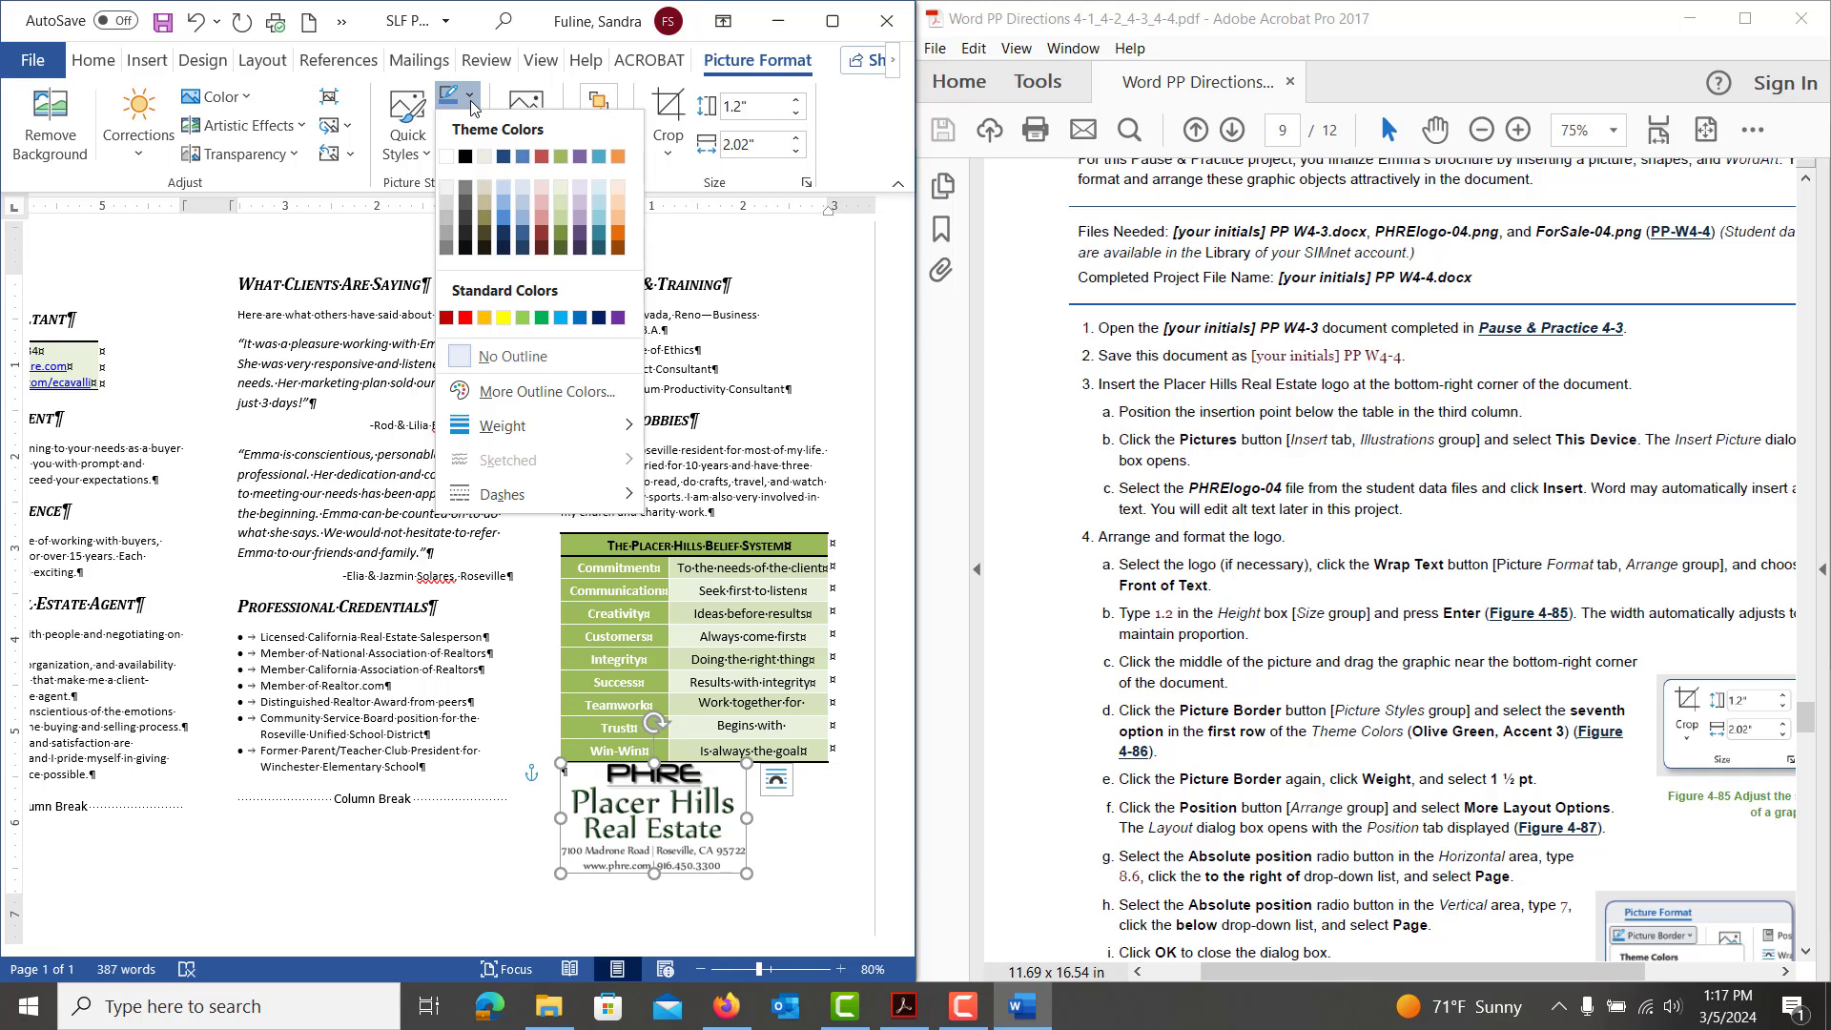
left_click(564, 157)
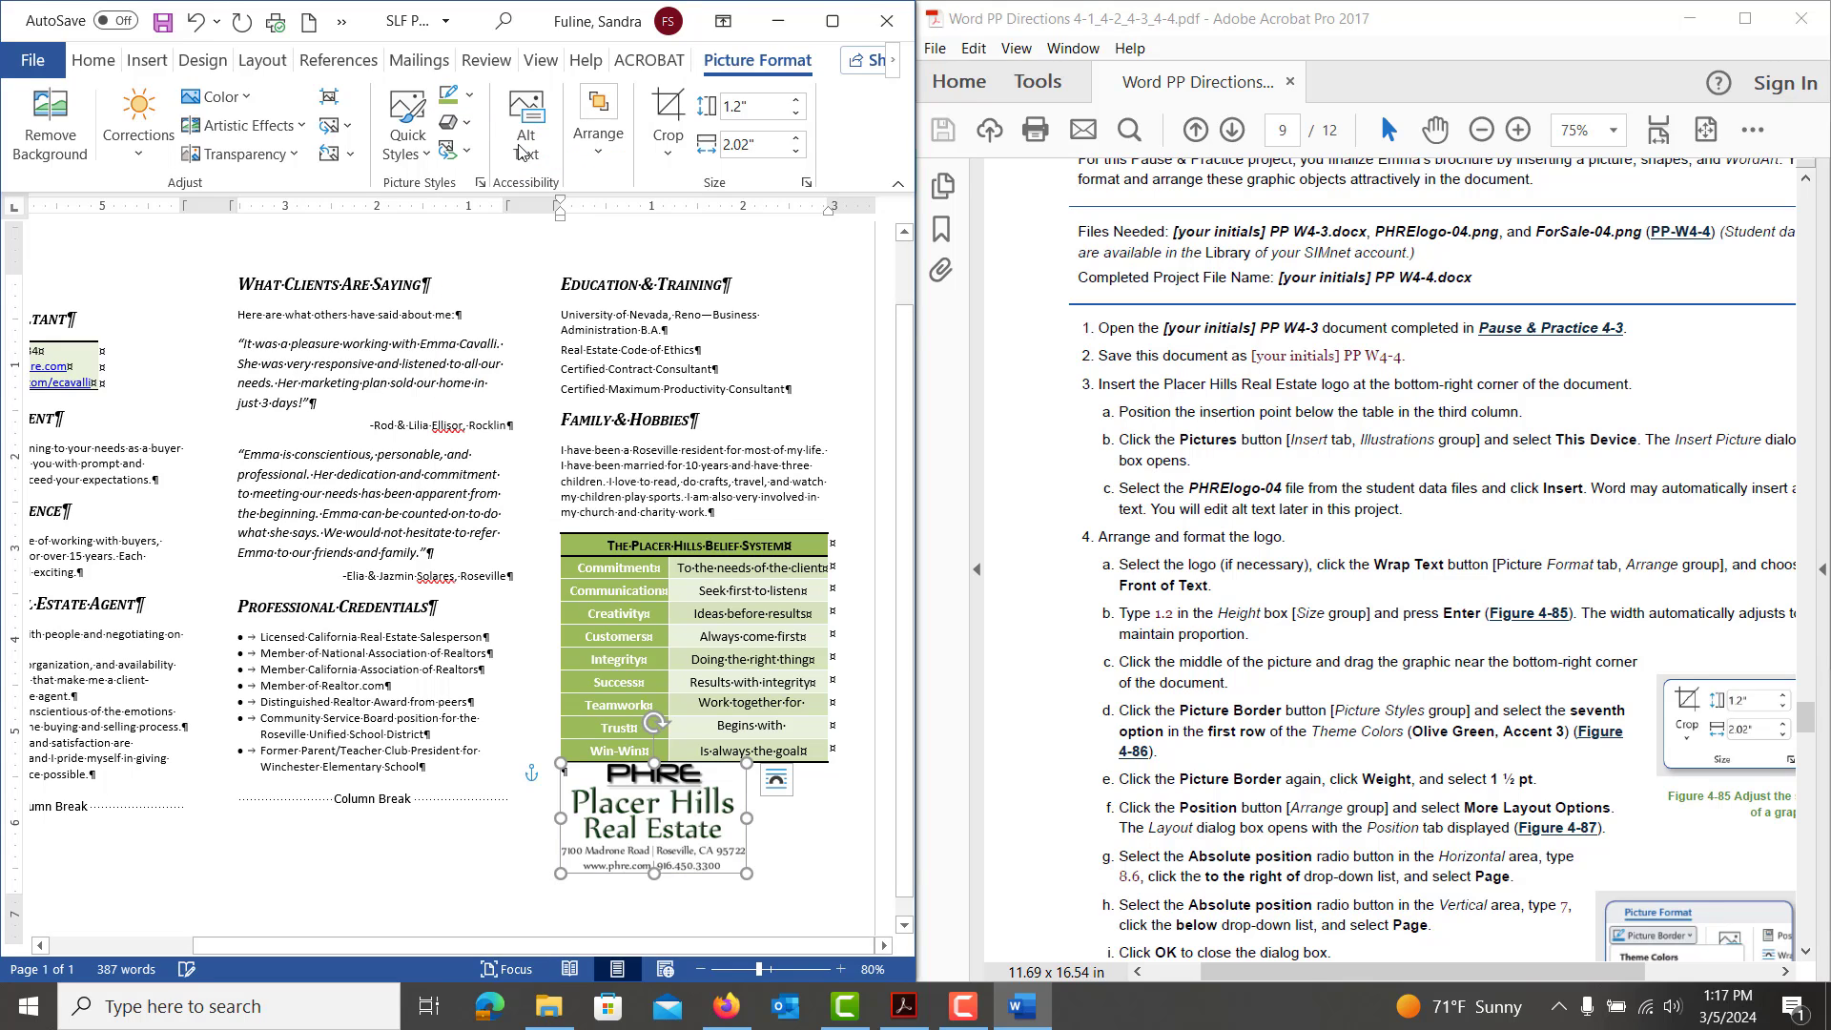
left_click(469, 94)
mouse_move(515, 425)
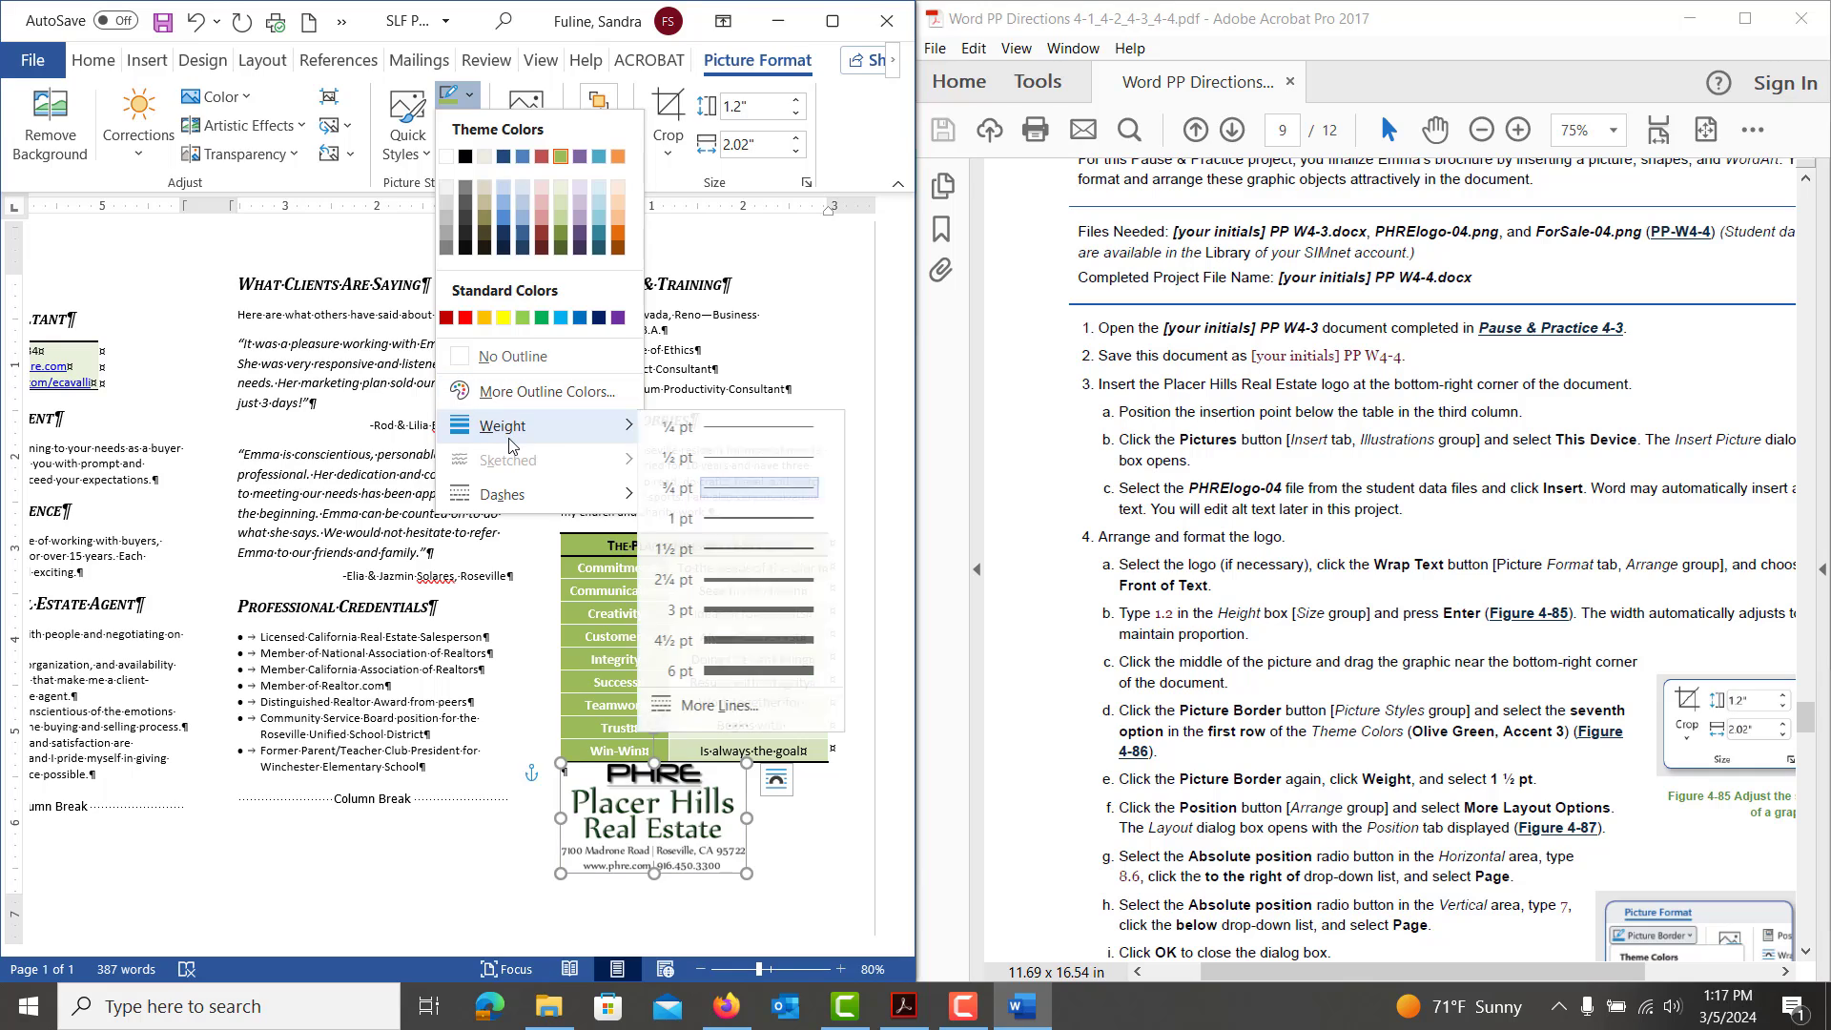
left_click(769, 548)
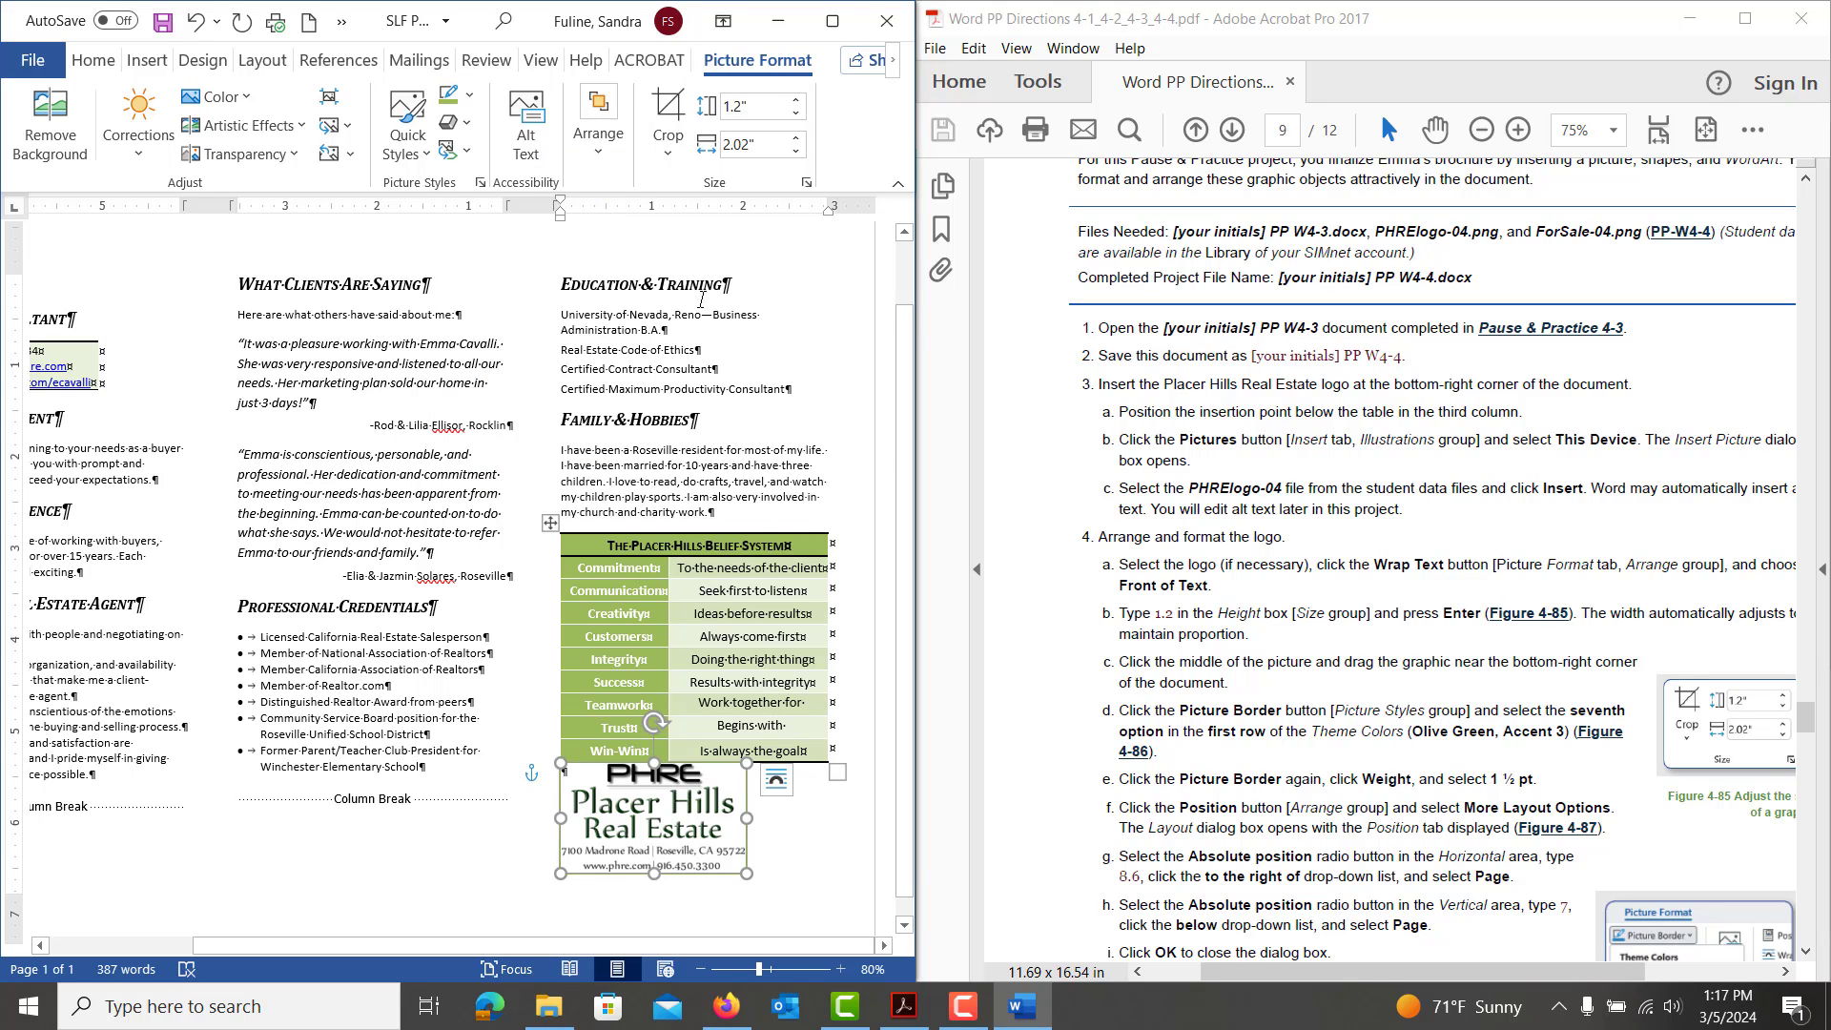
In the logo's advanced layout options, set the horizontal absolute position to 8.6" to the right of Page
left_click(593, 158)
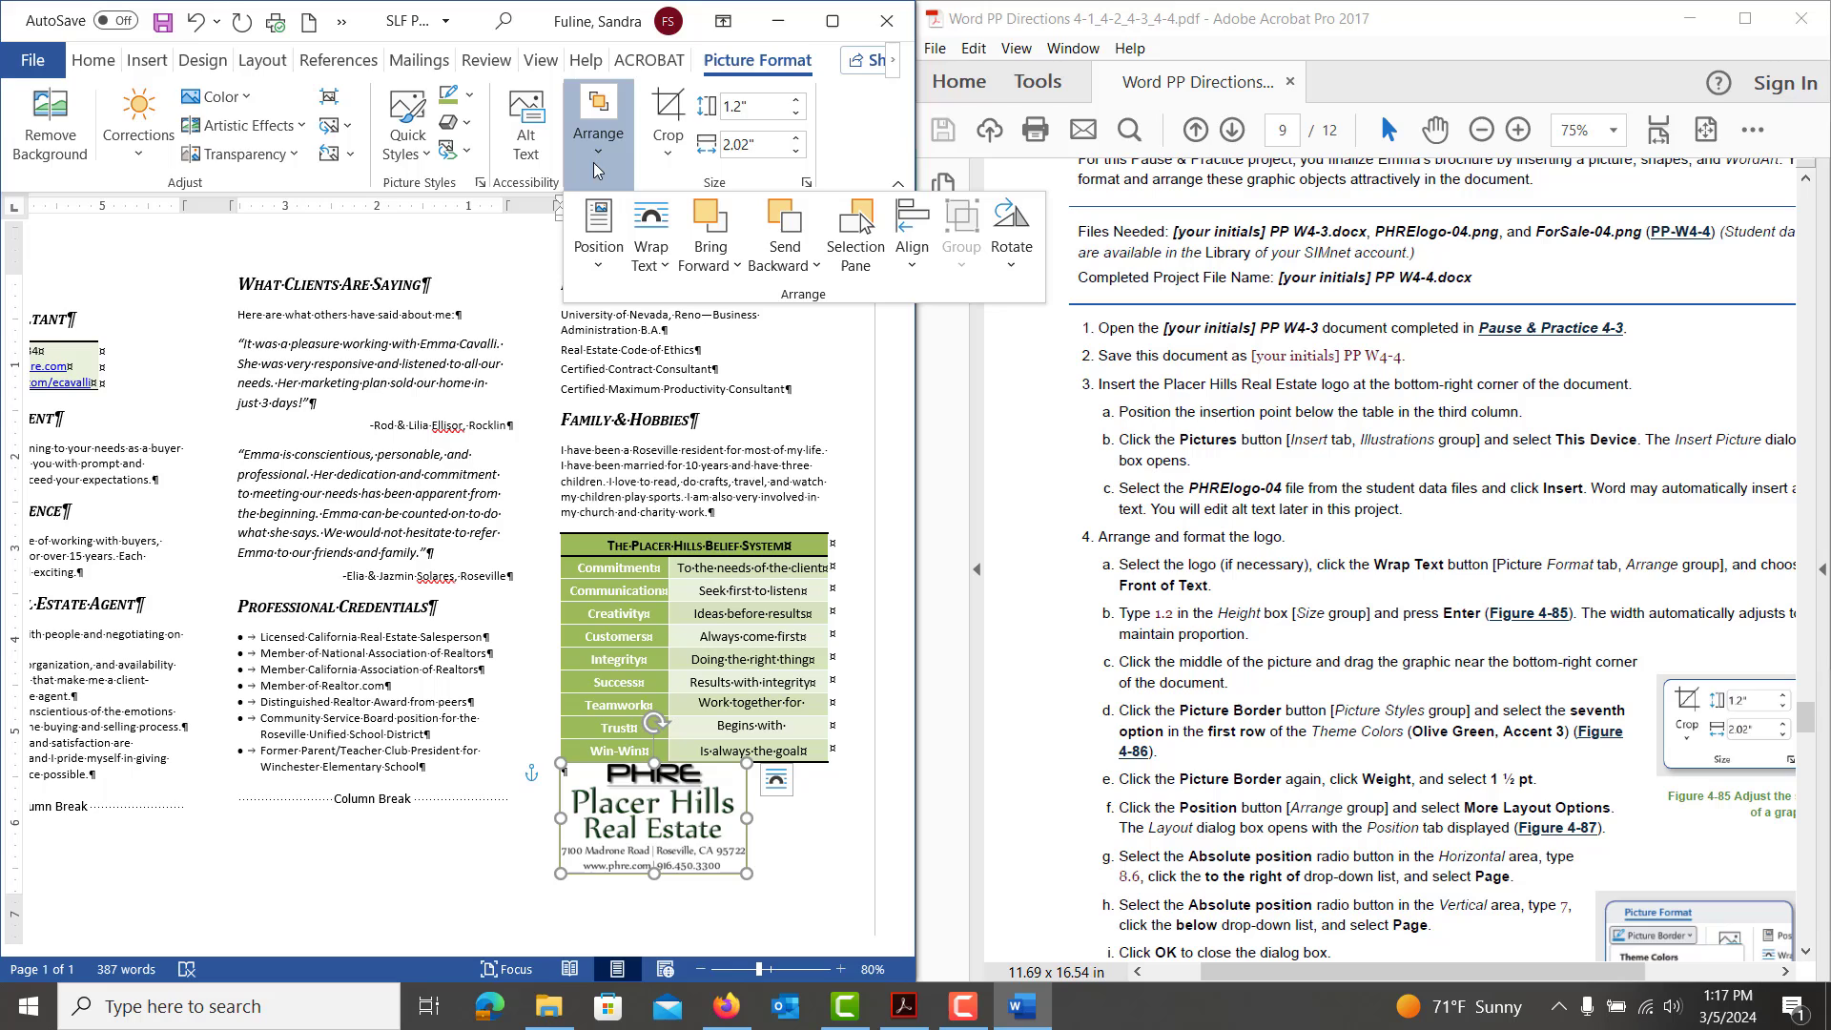
left_click(601, 252)
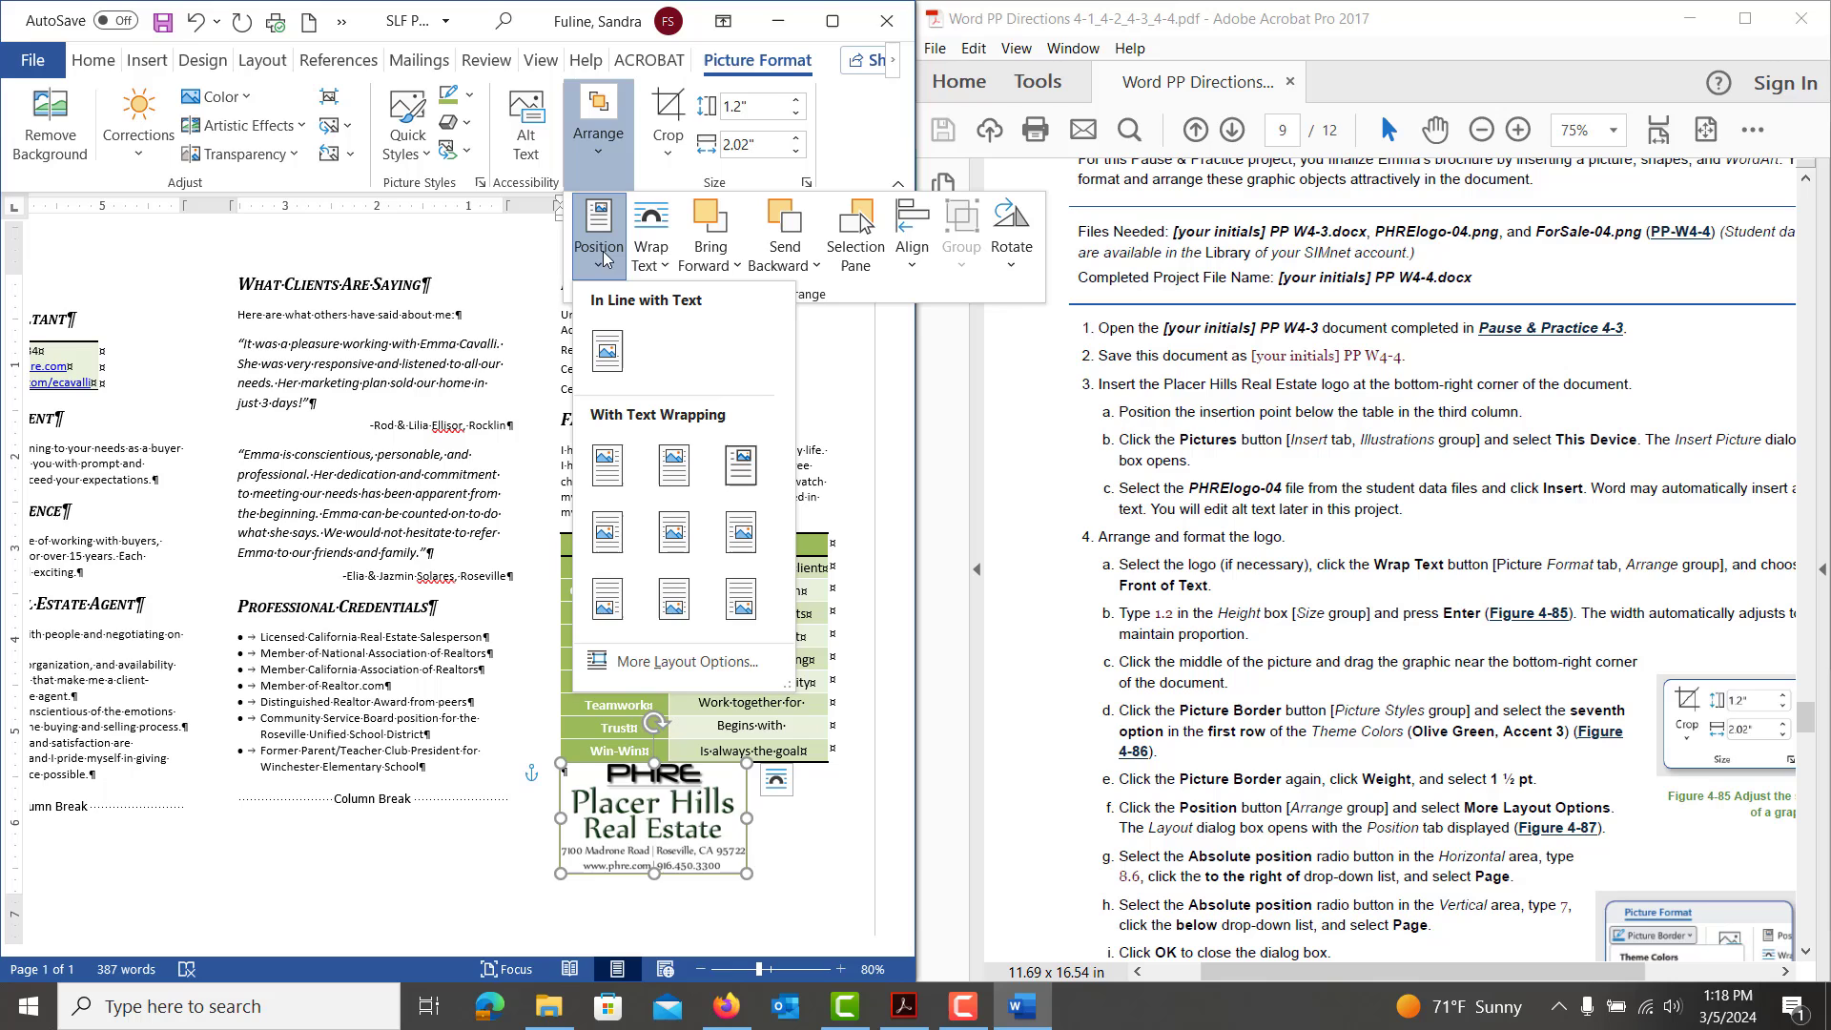
left_click(632, 660)
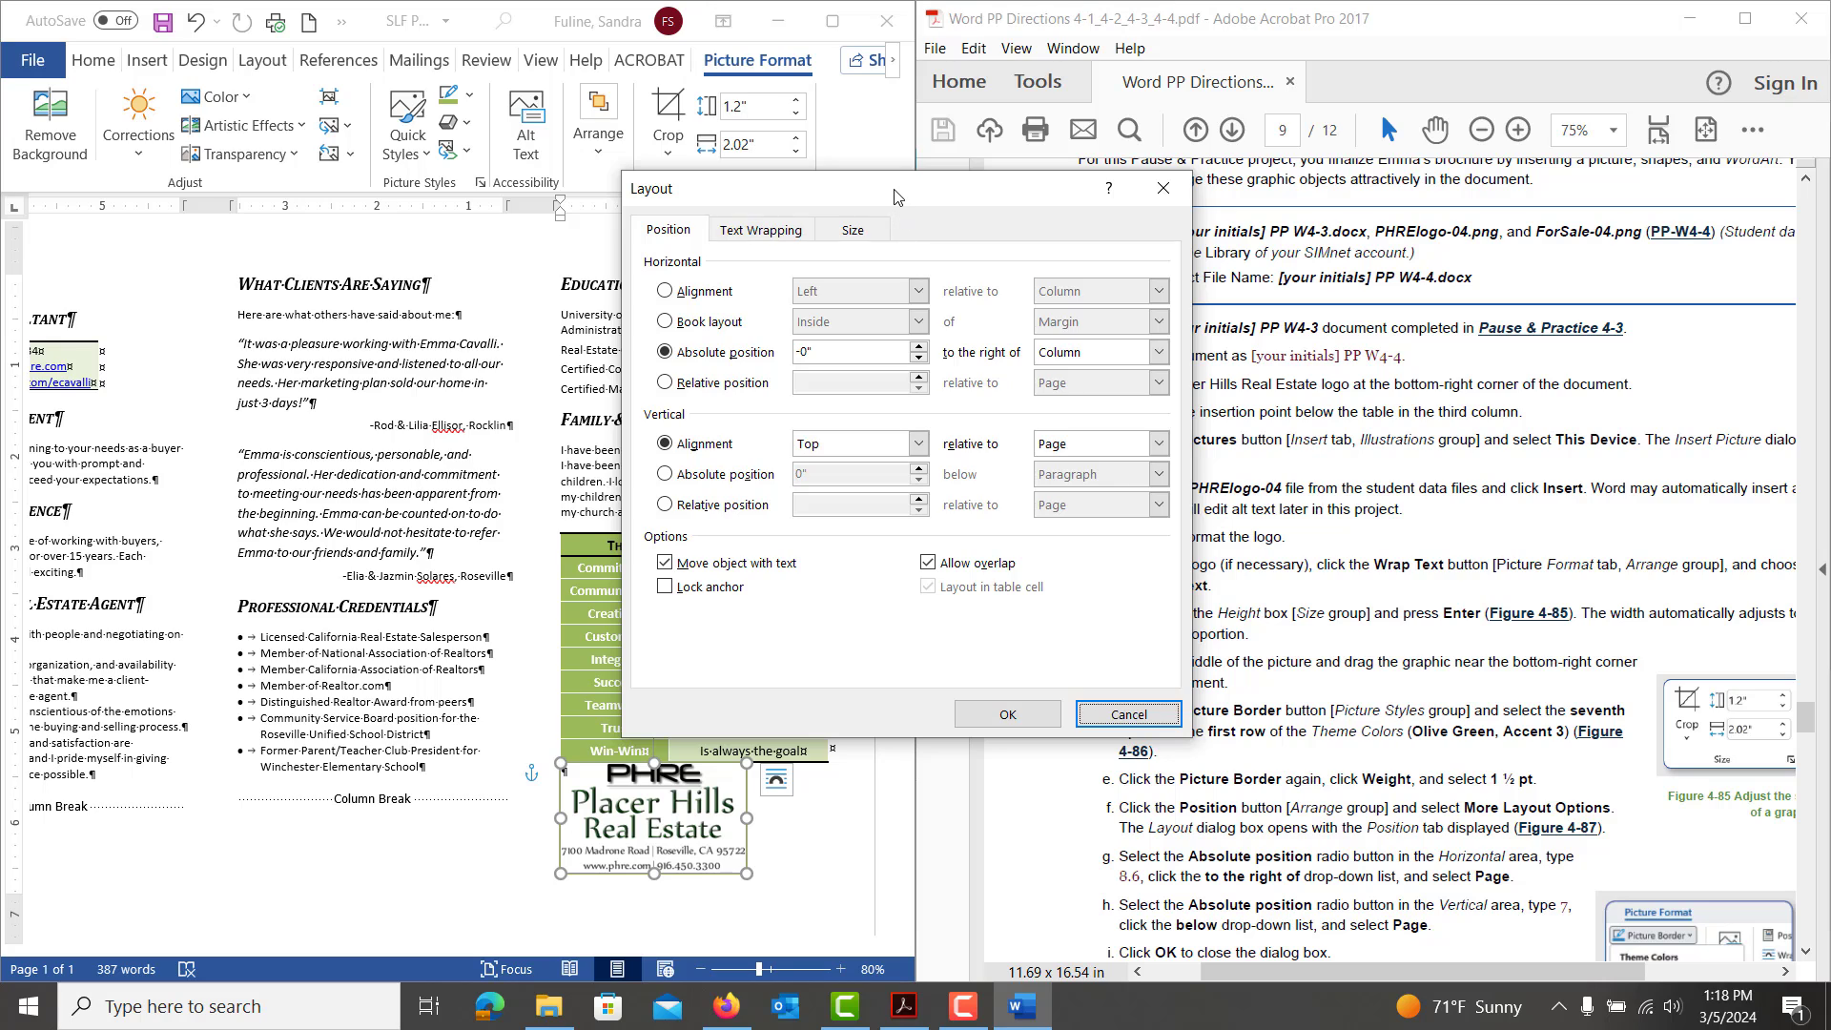
left_click_drag(895, 196, 567, 244)
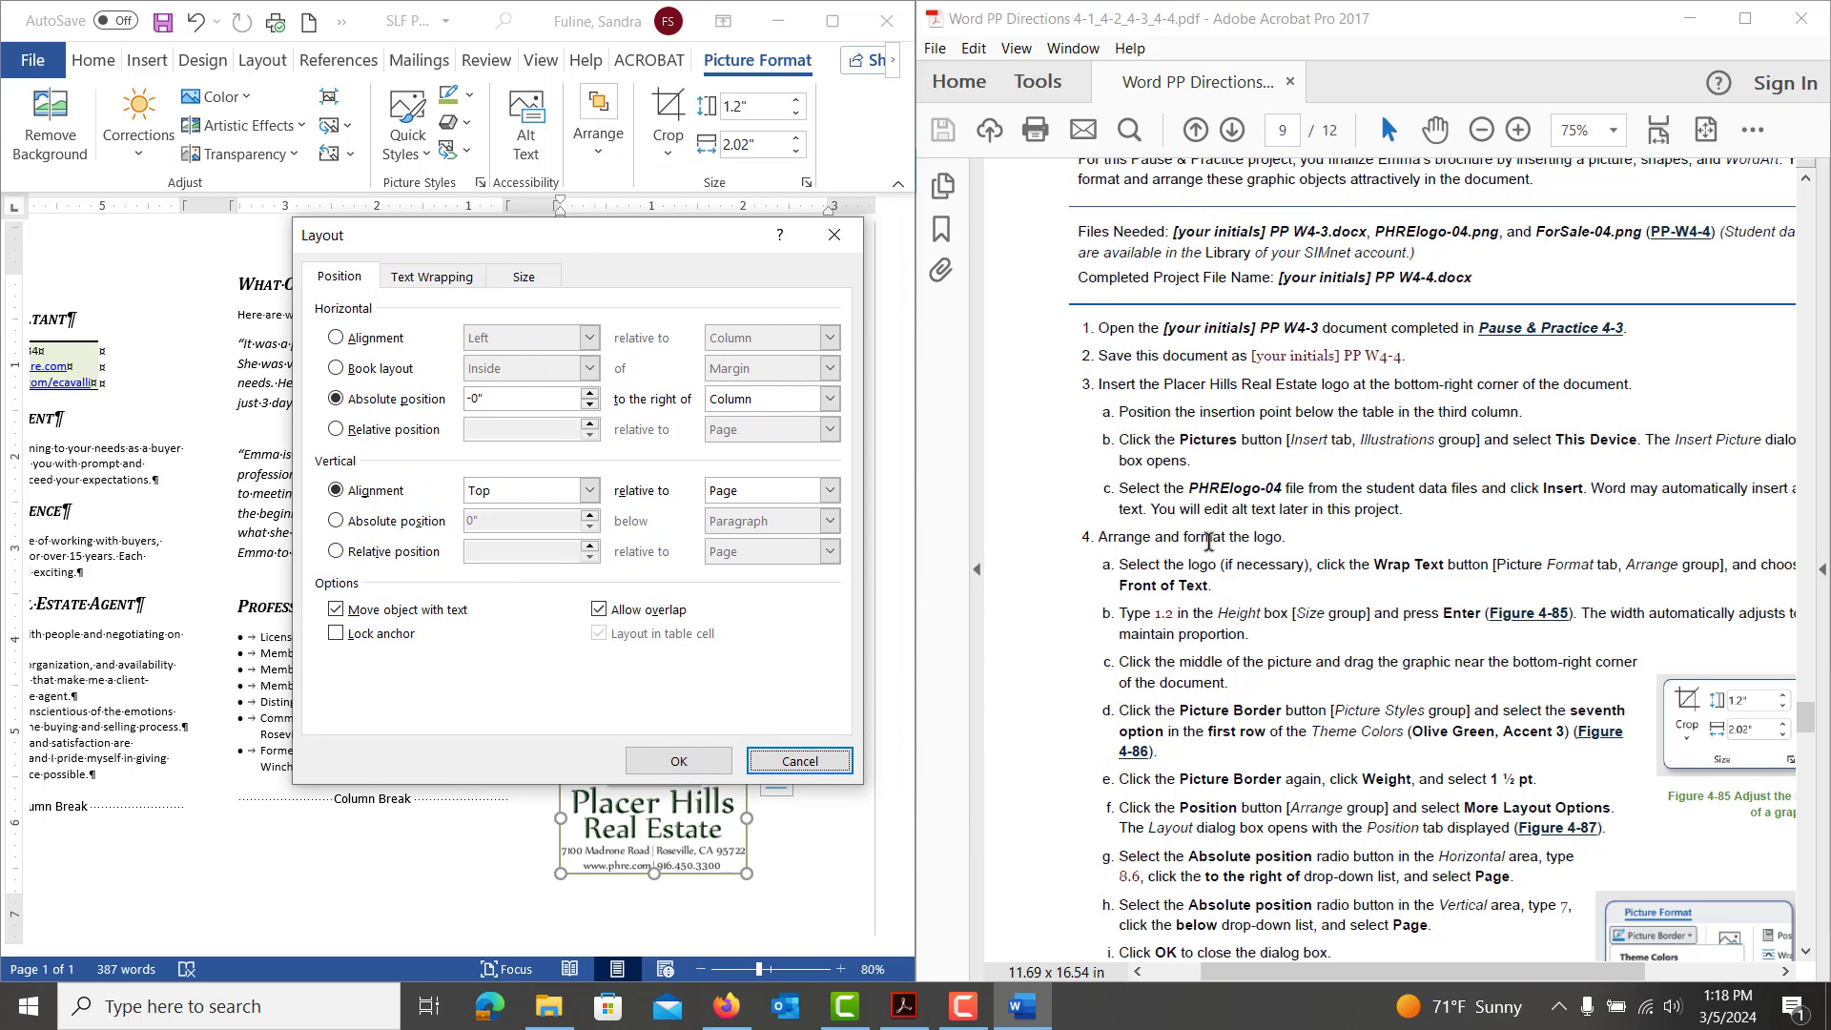
scroll(1208, 542, "down", 3)
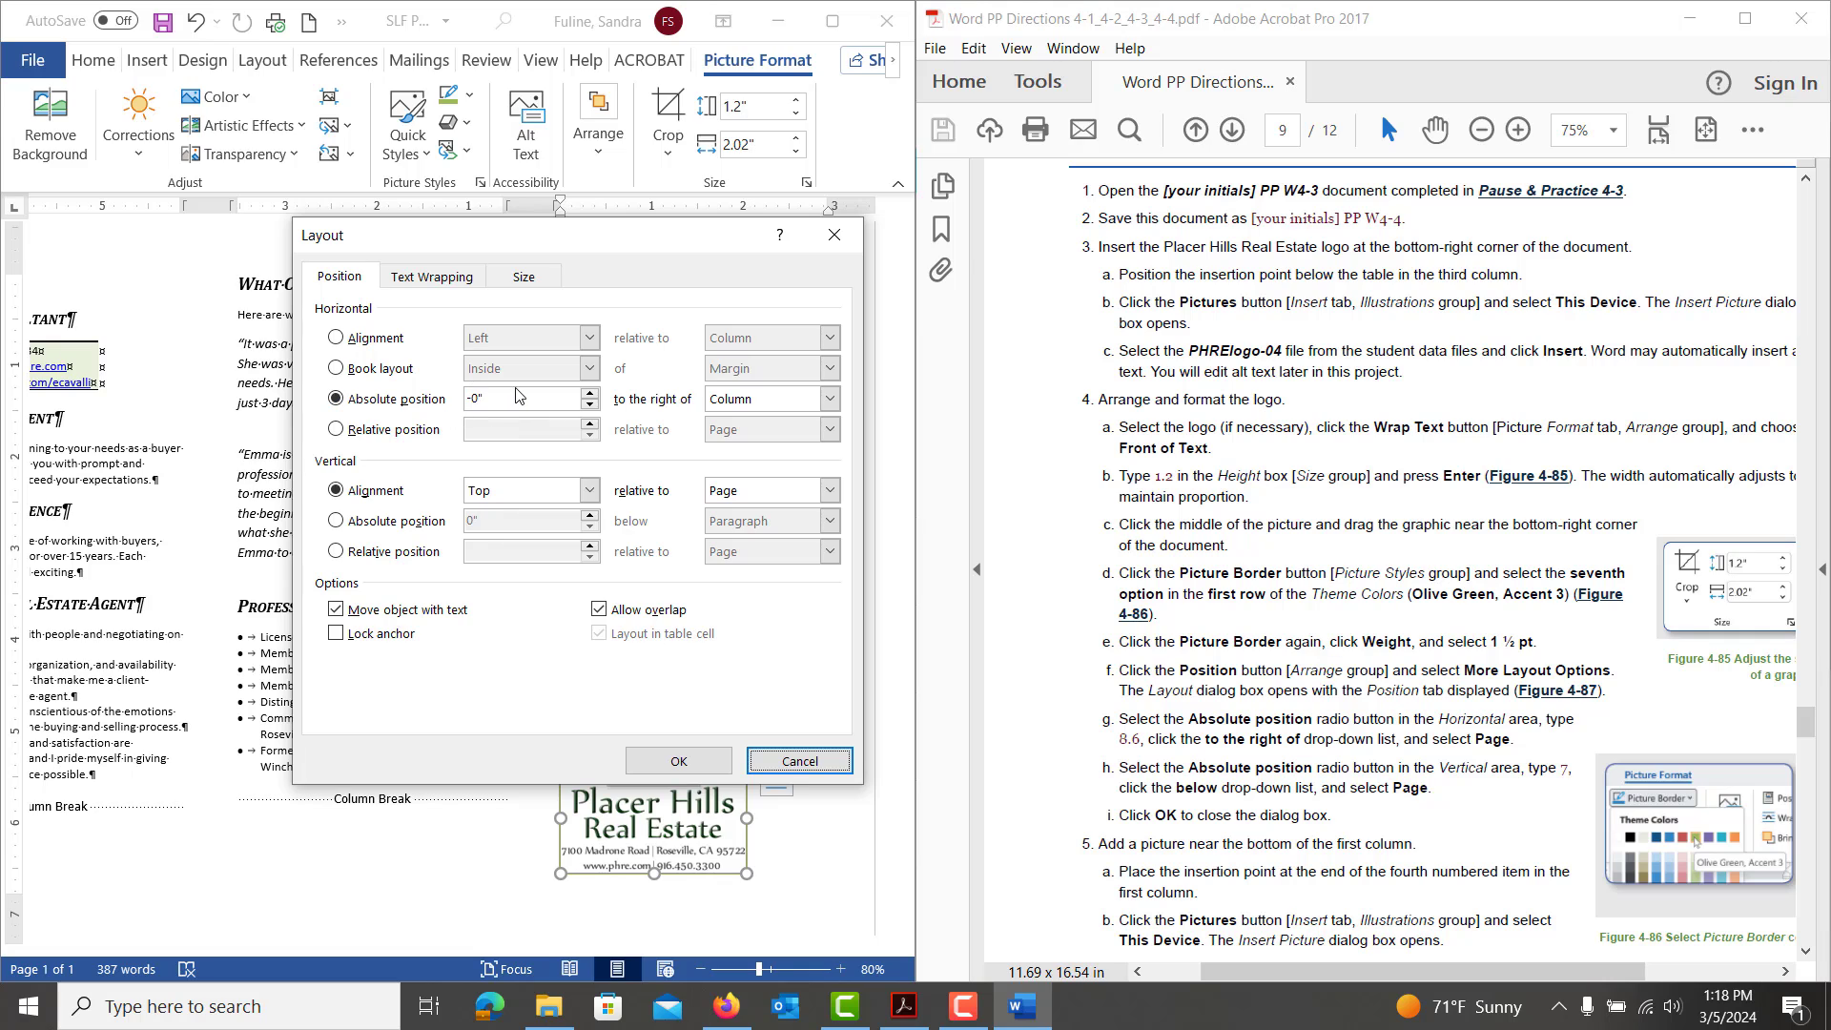
left_click(428, 406)
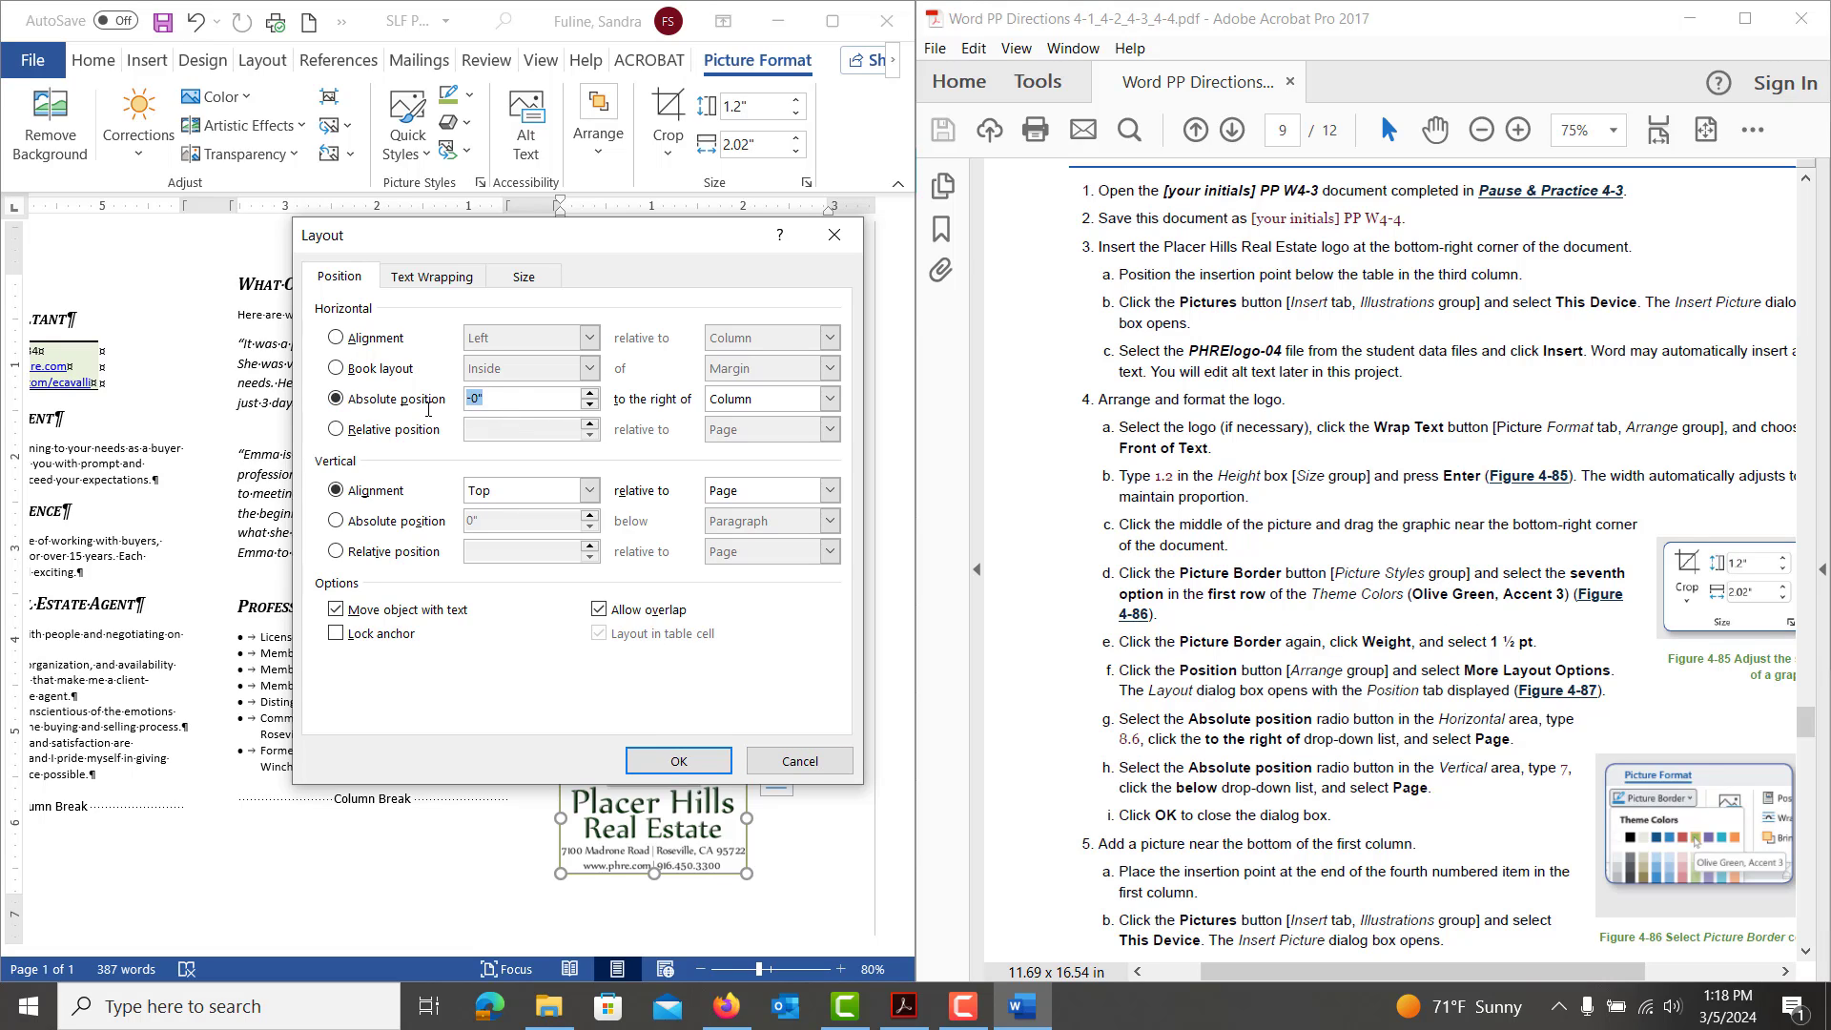
type("8.6")
left_click(767, 398)
left_click(762, 439)
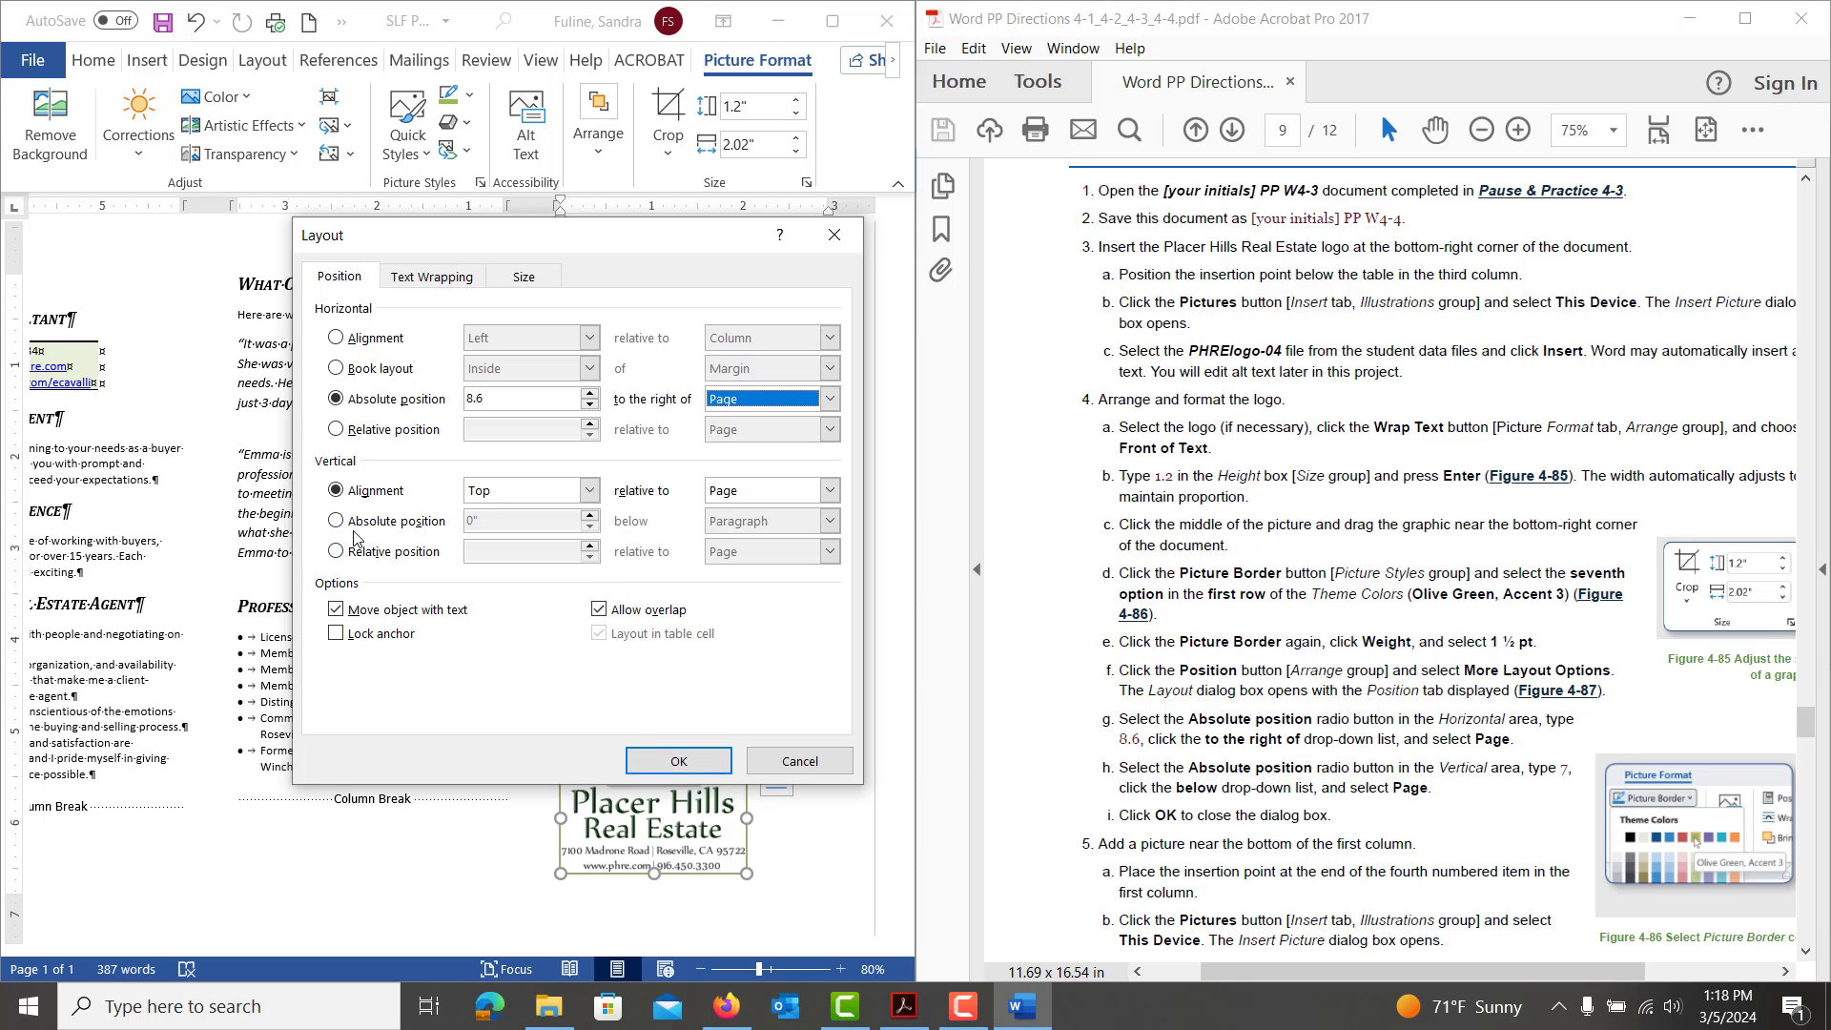
Set the logo's vertical absolute position to 7" below Page and apply the layout settings
left_click(335, 522)
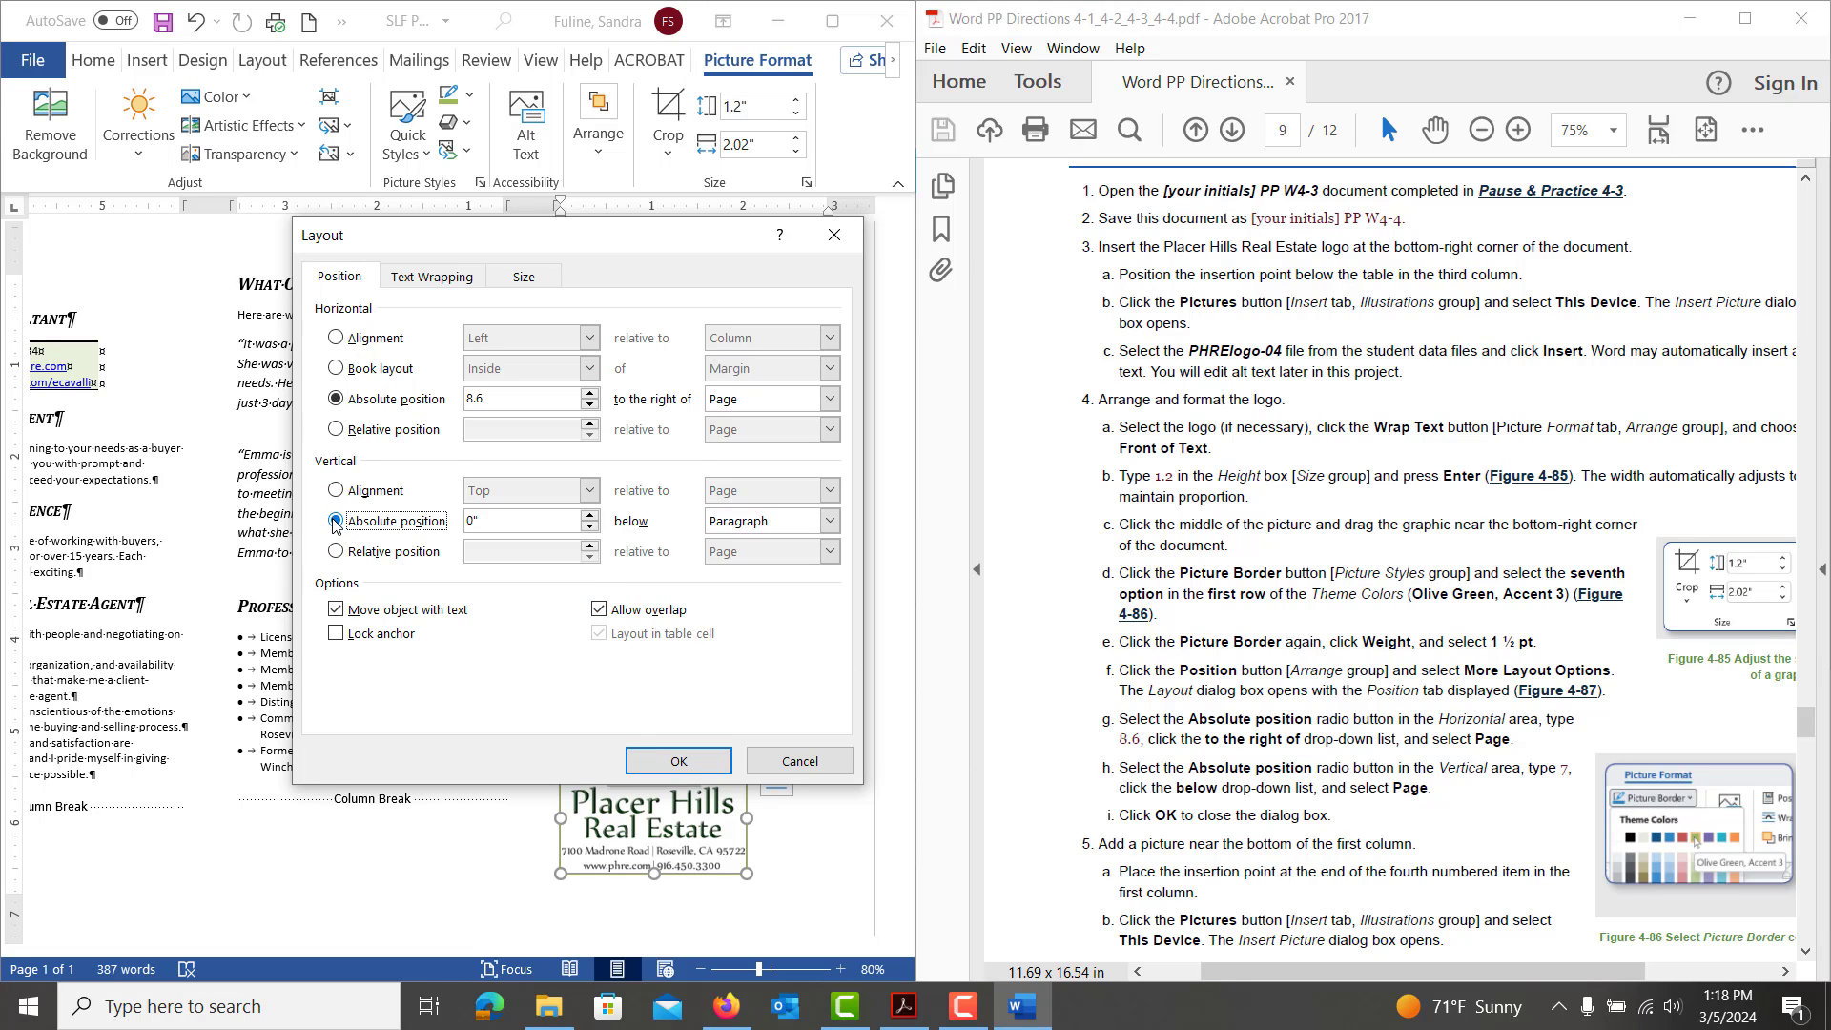
key("Tab")
type("7")
left_click(803, 528)
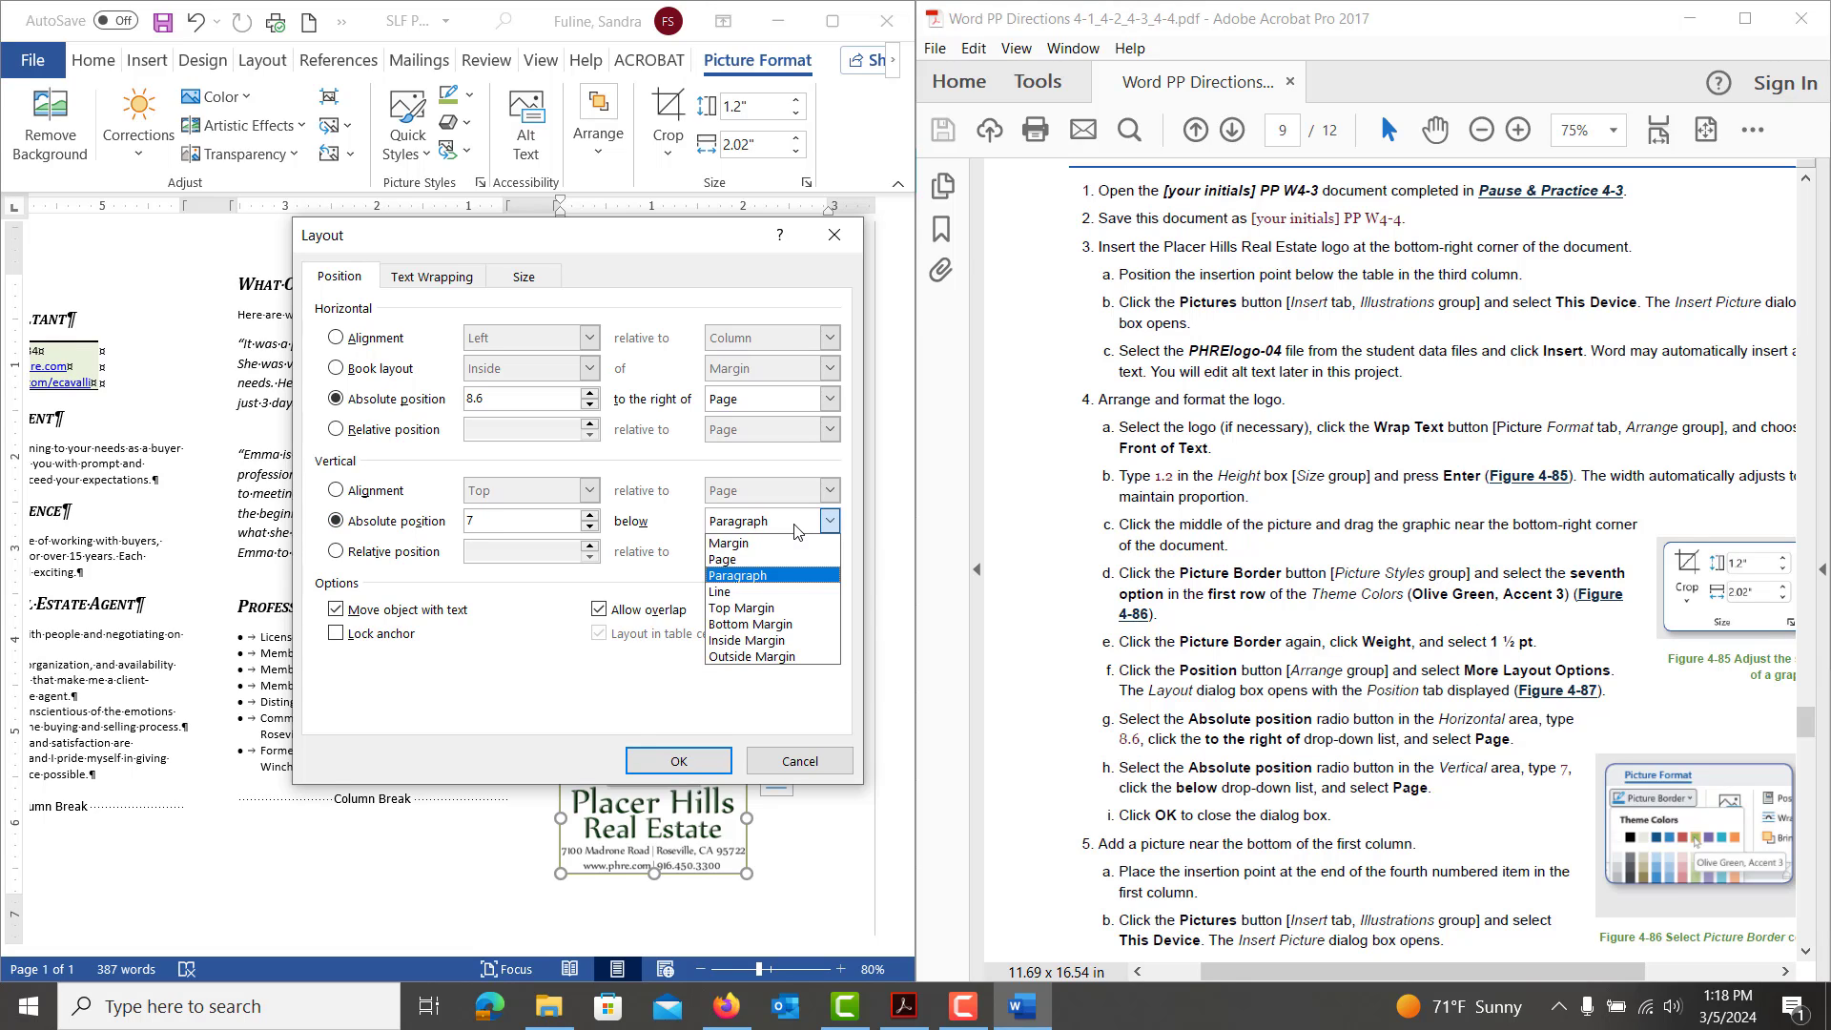
left_click(778, 564)
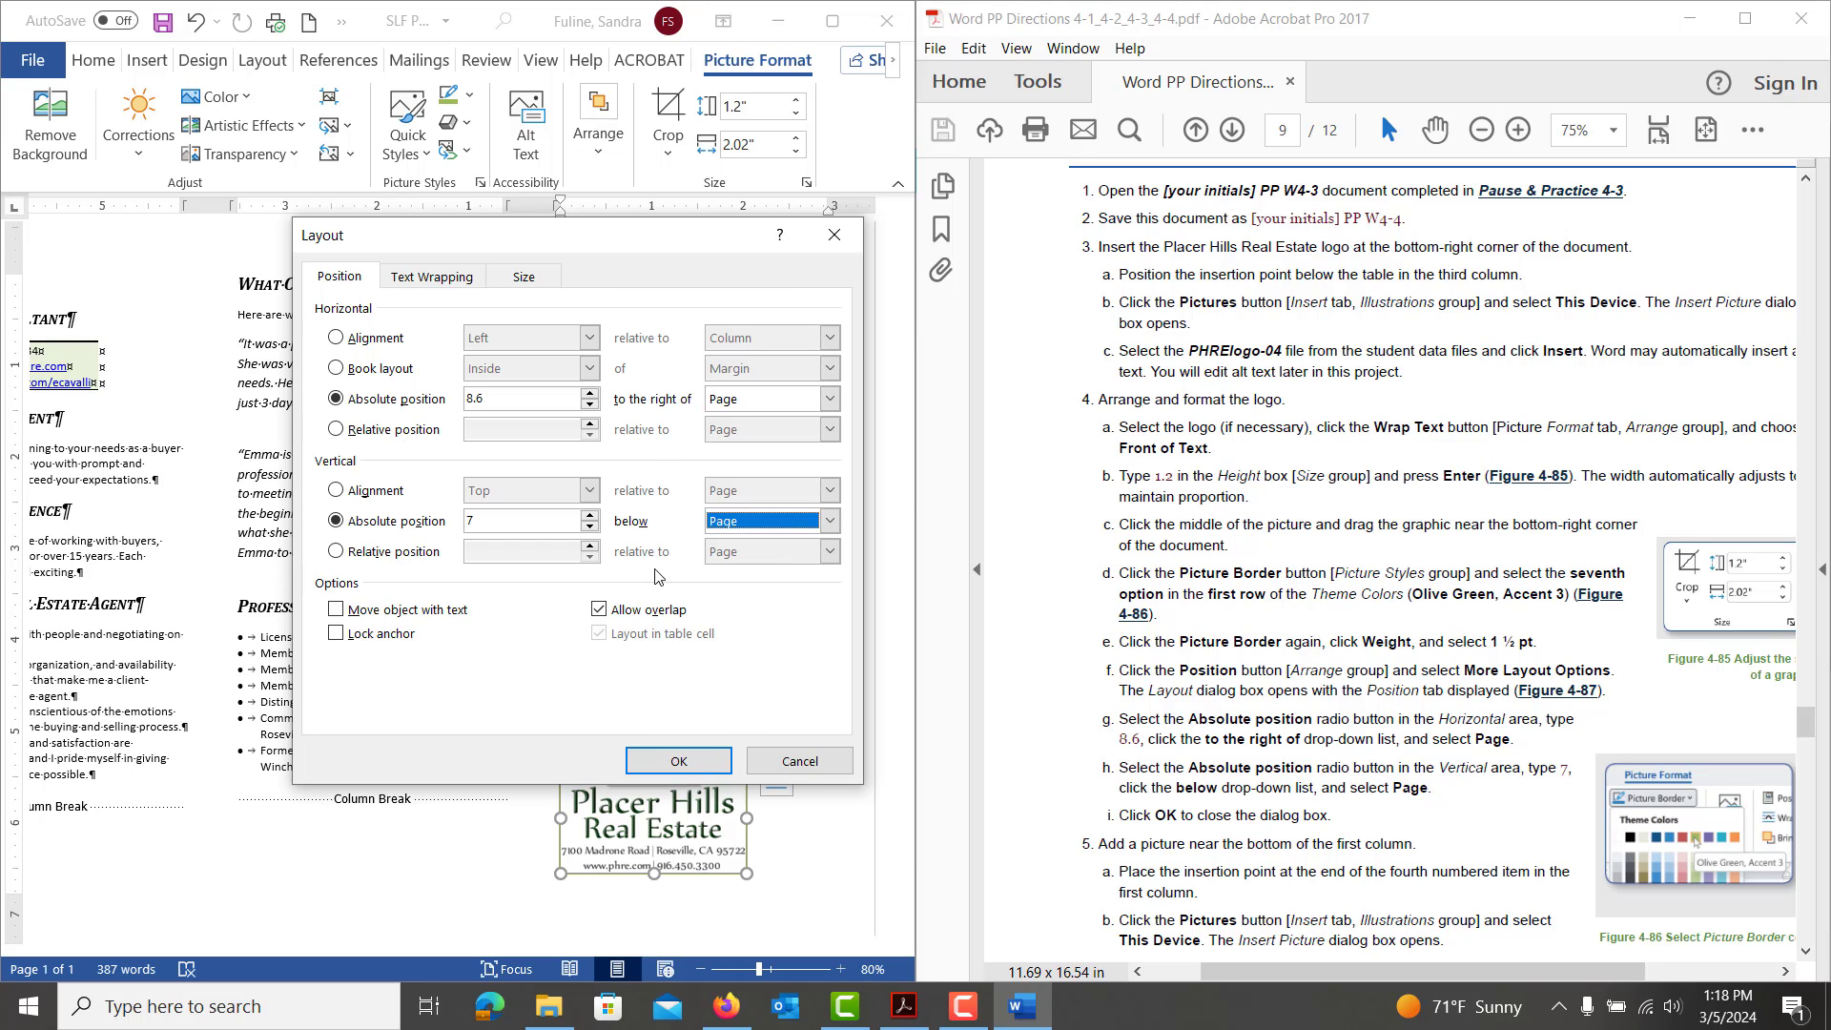
left_click(675, 760)
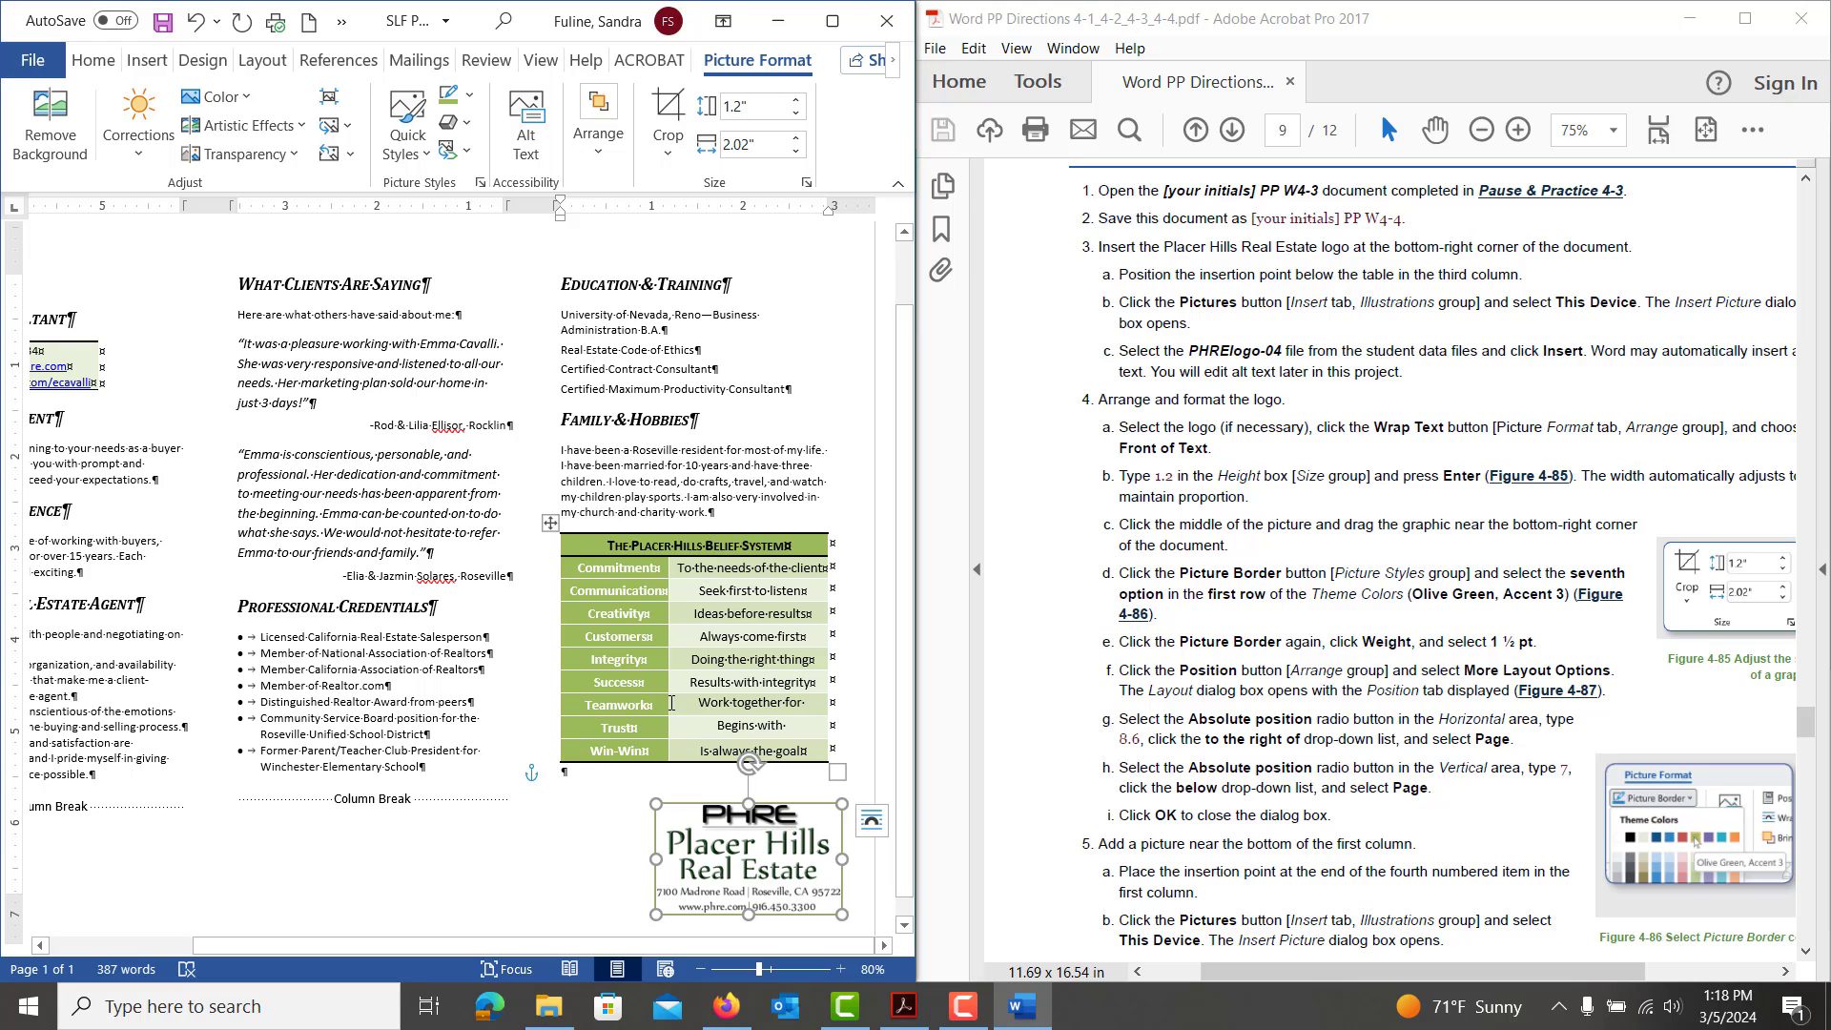
Insert the ForSale-04 picture at the end of the fourth numbered item in the first column
scroll(1183, 766, "down", 4)
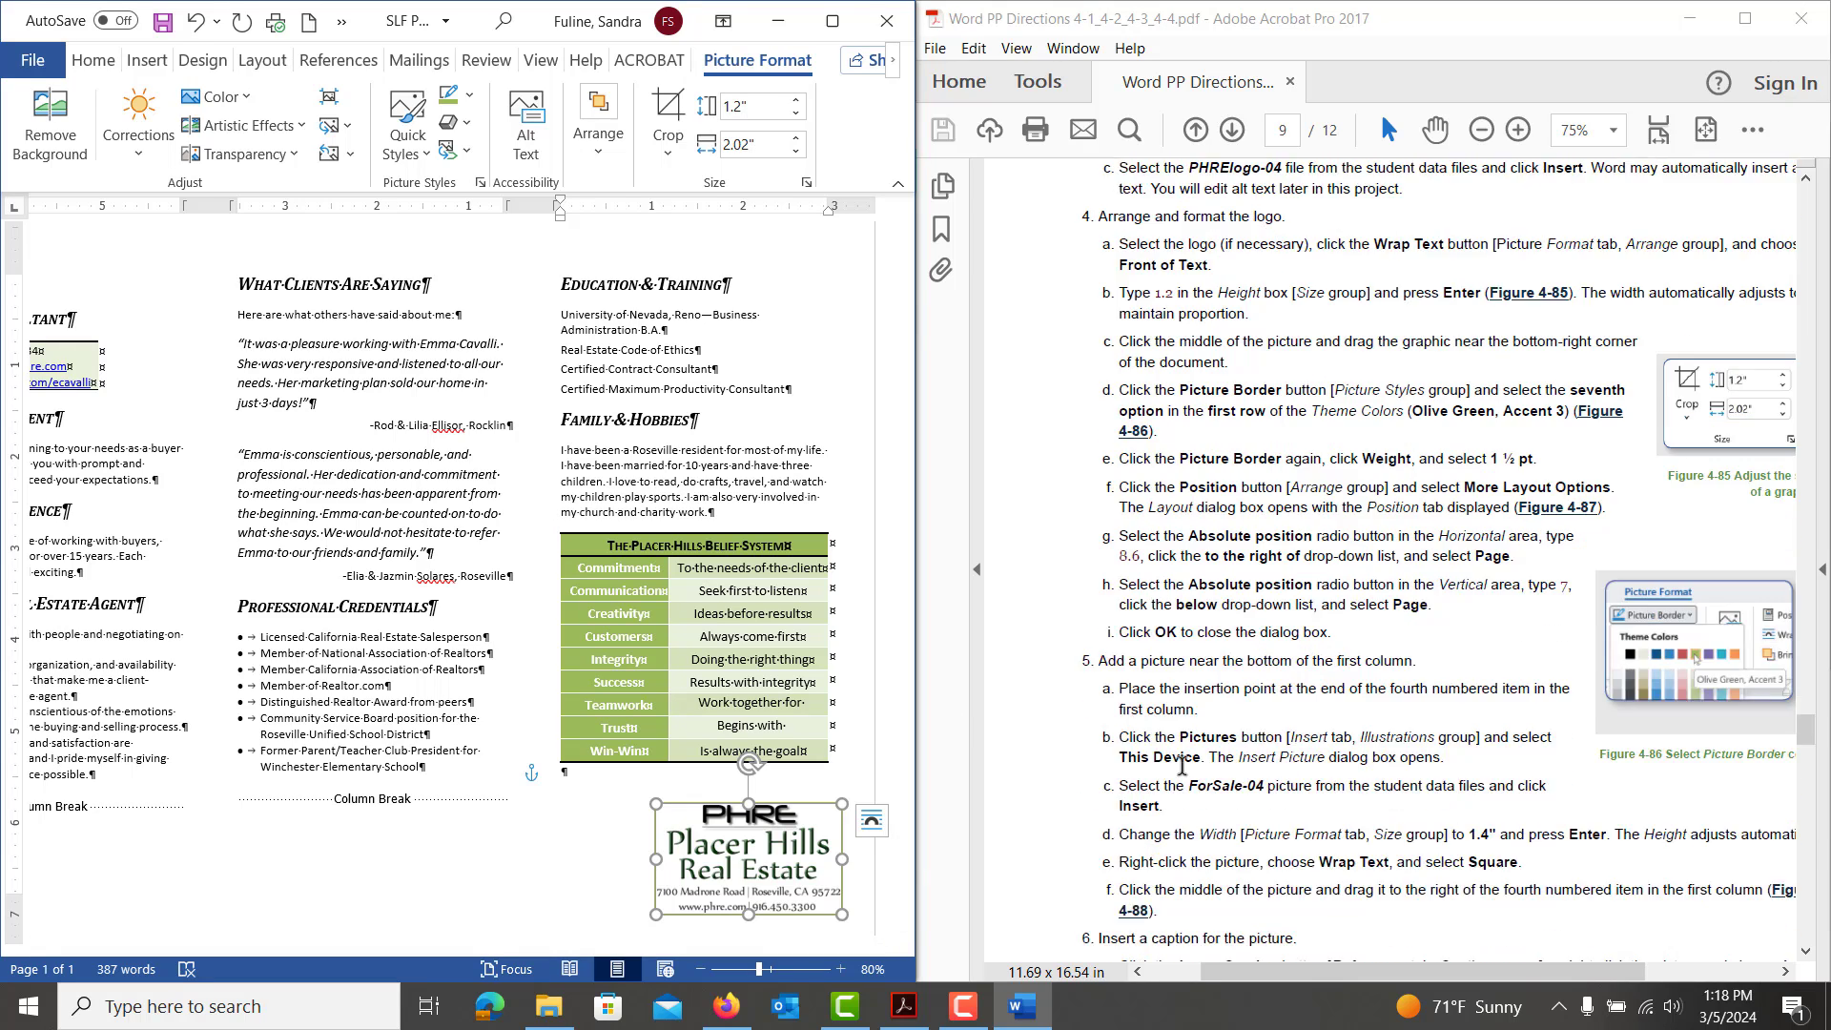
scroll(1182, 765, "down", 7)
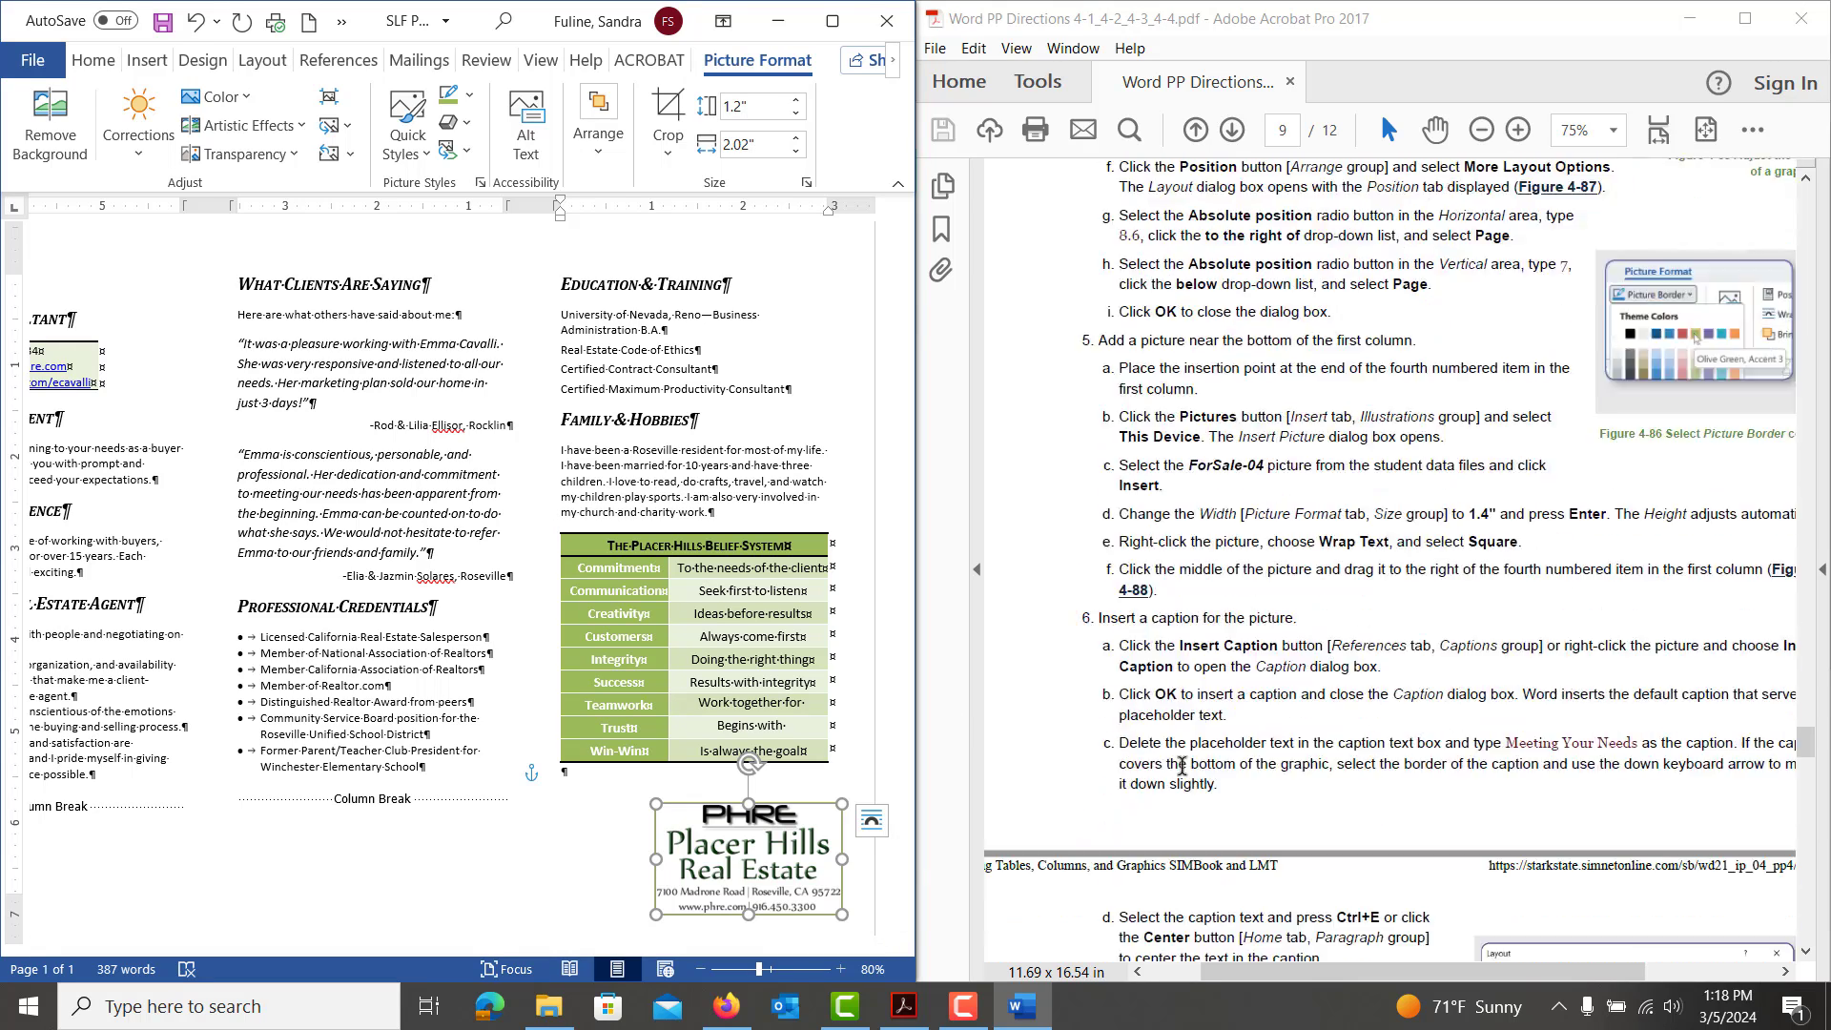
scroll(1181, 764, "down", 1)
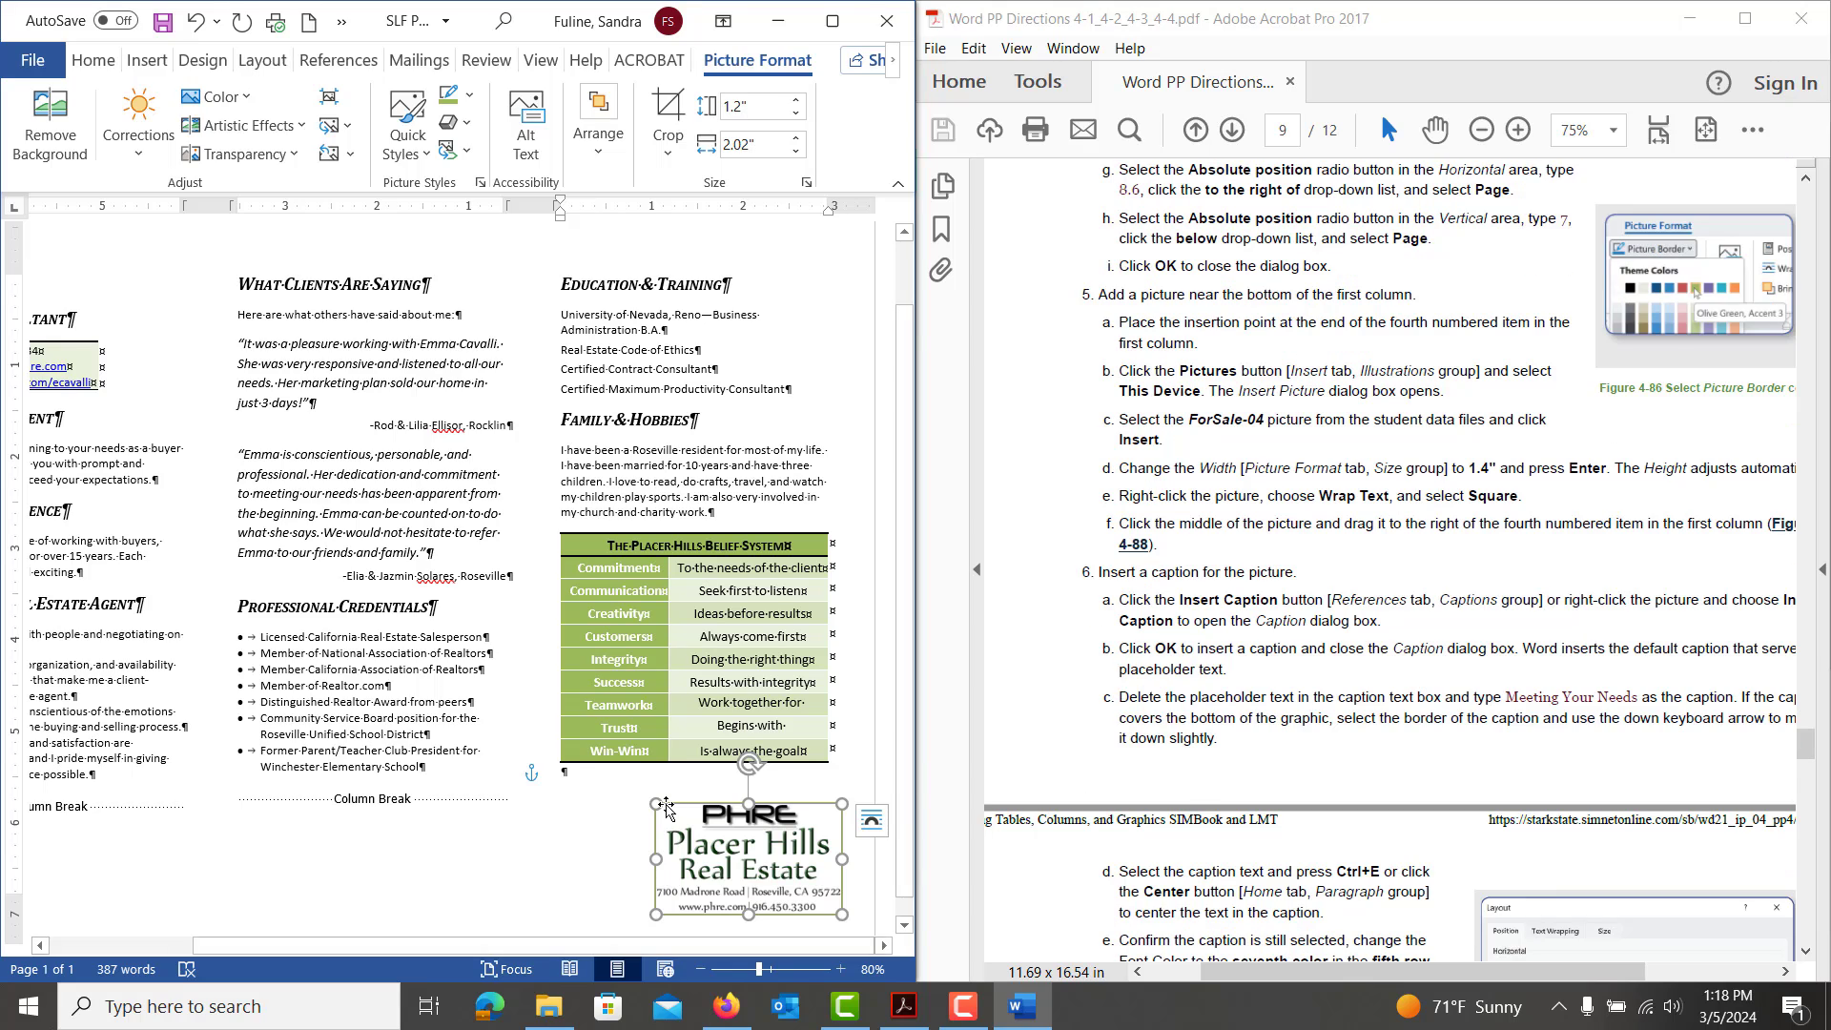
left_click(102, 779)
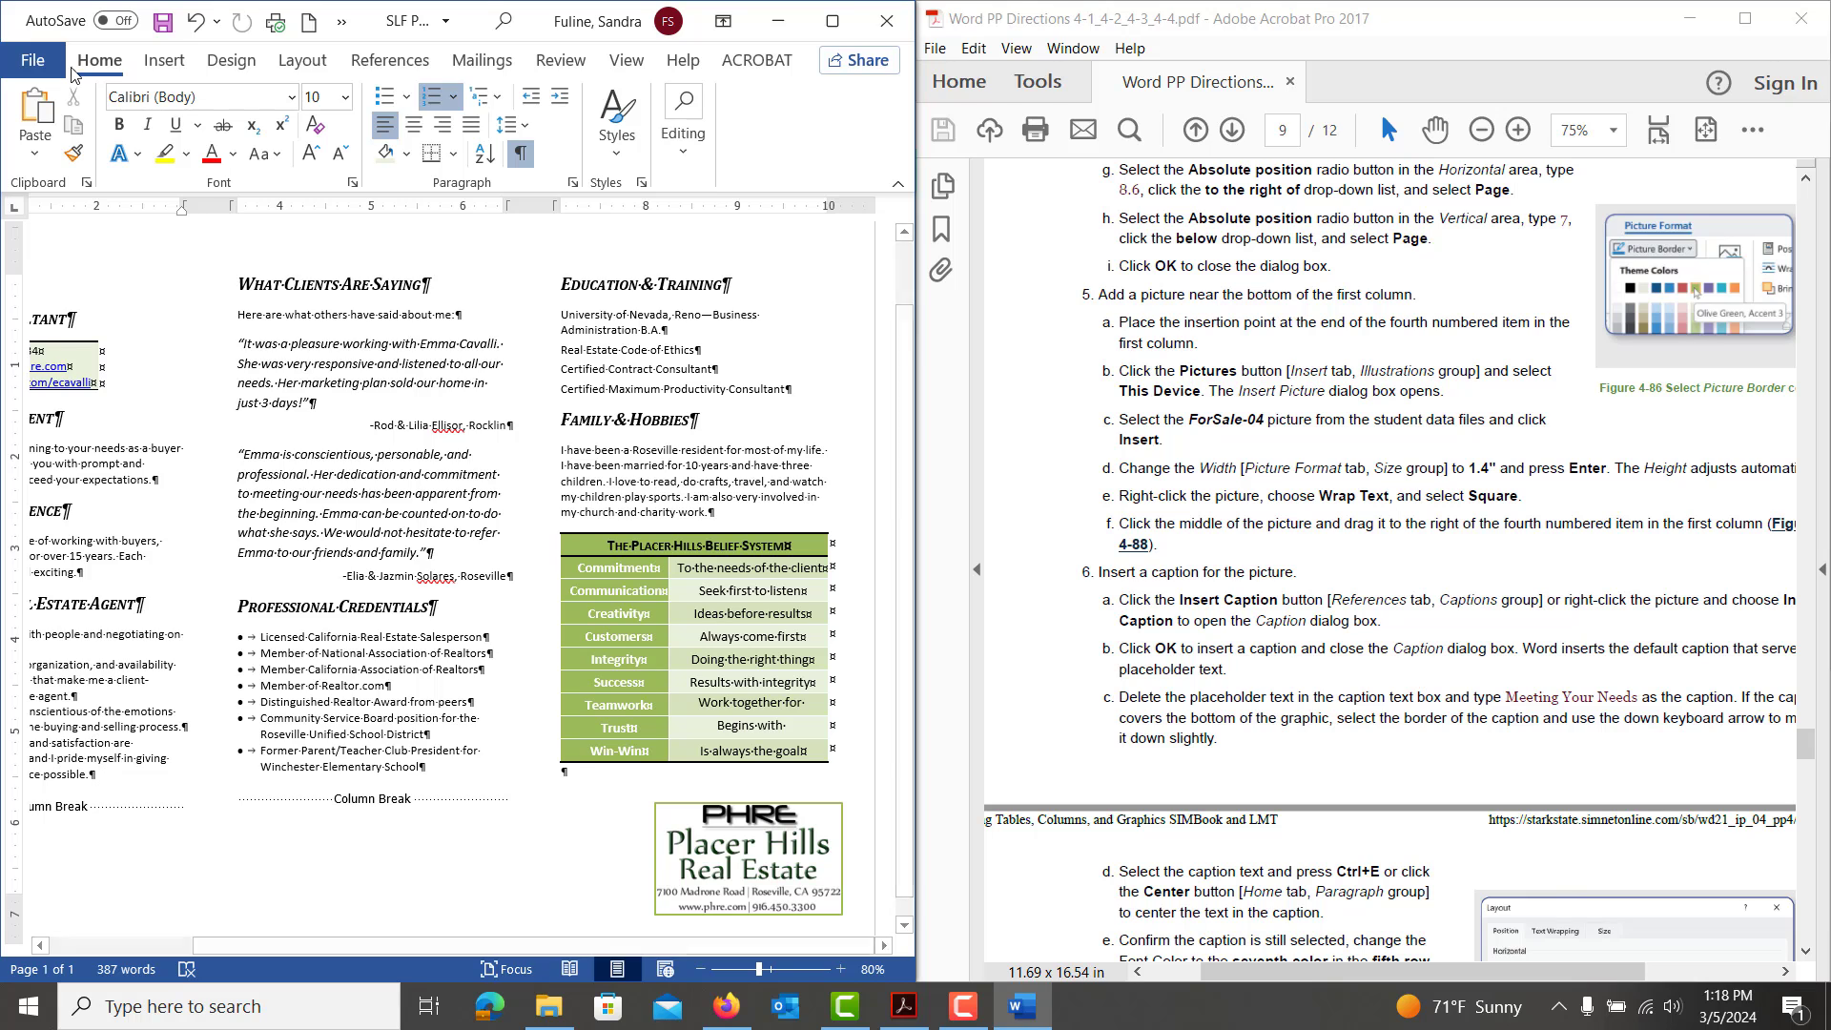
left_click(164, 60)
left_click(166, 112)
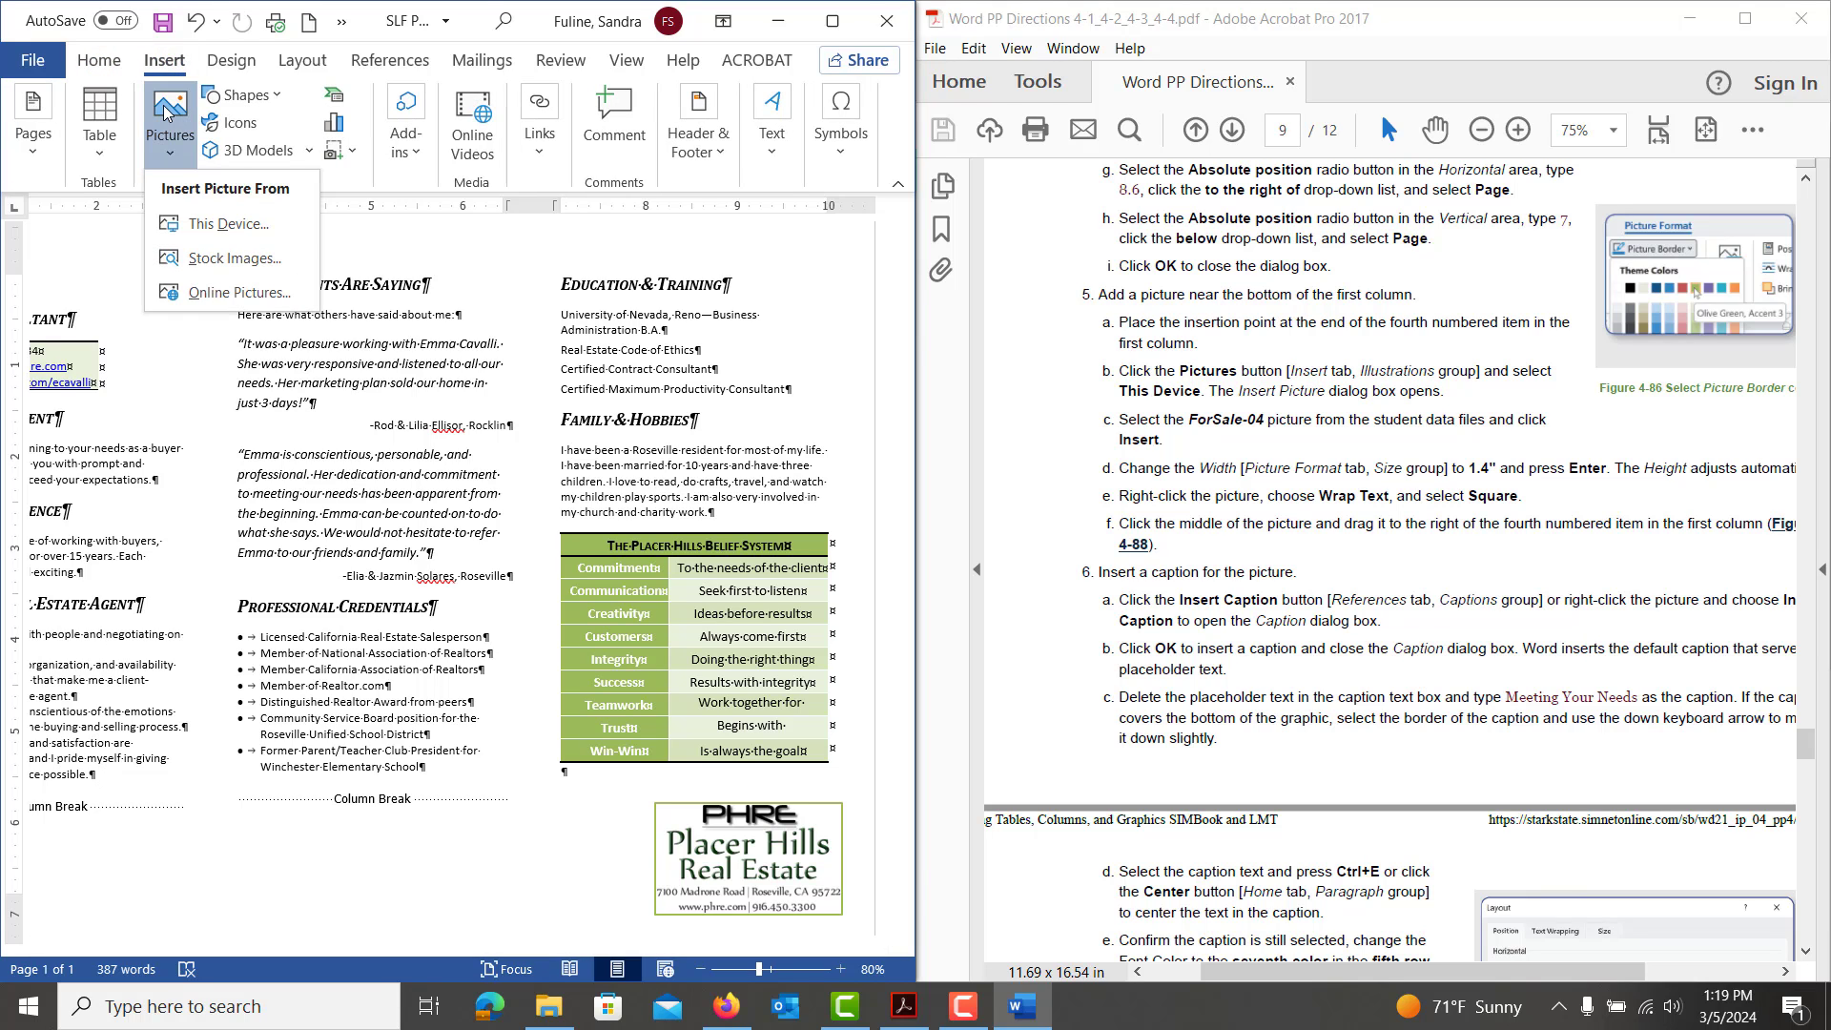
left_click(196, 229)
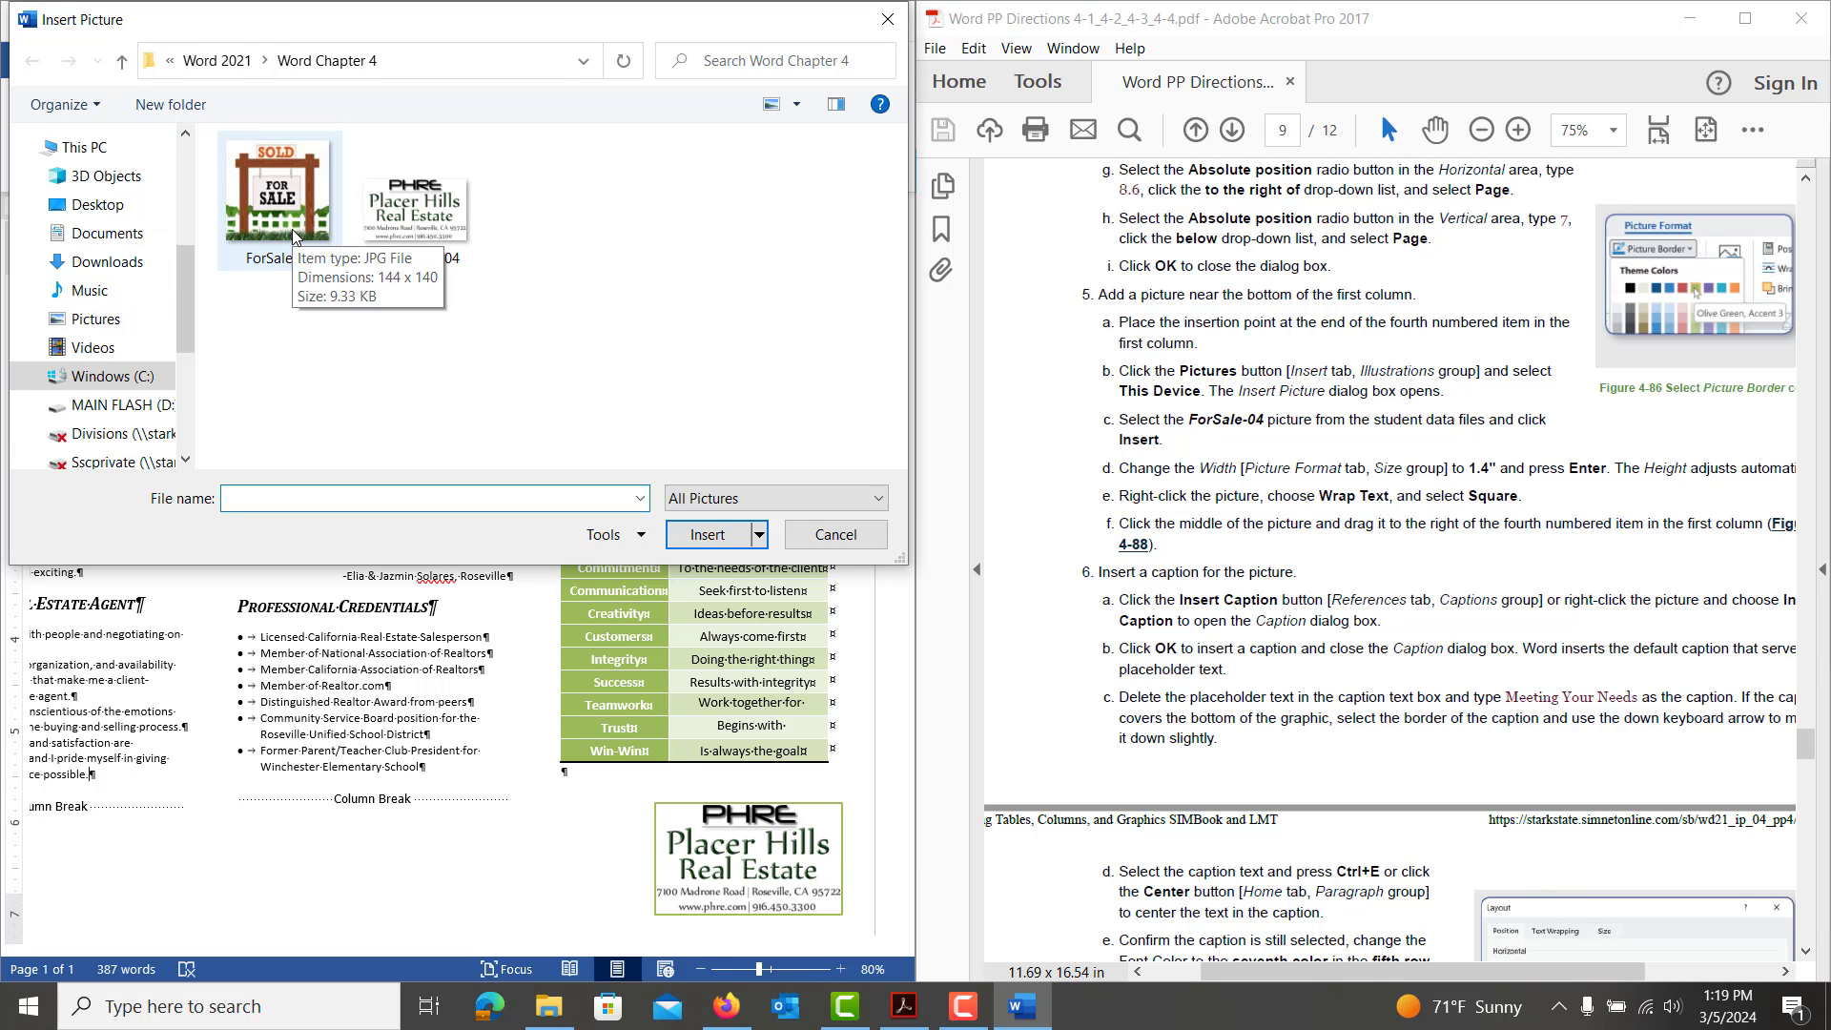
double_click(292, 229)
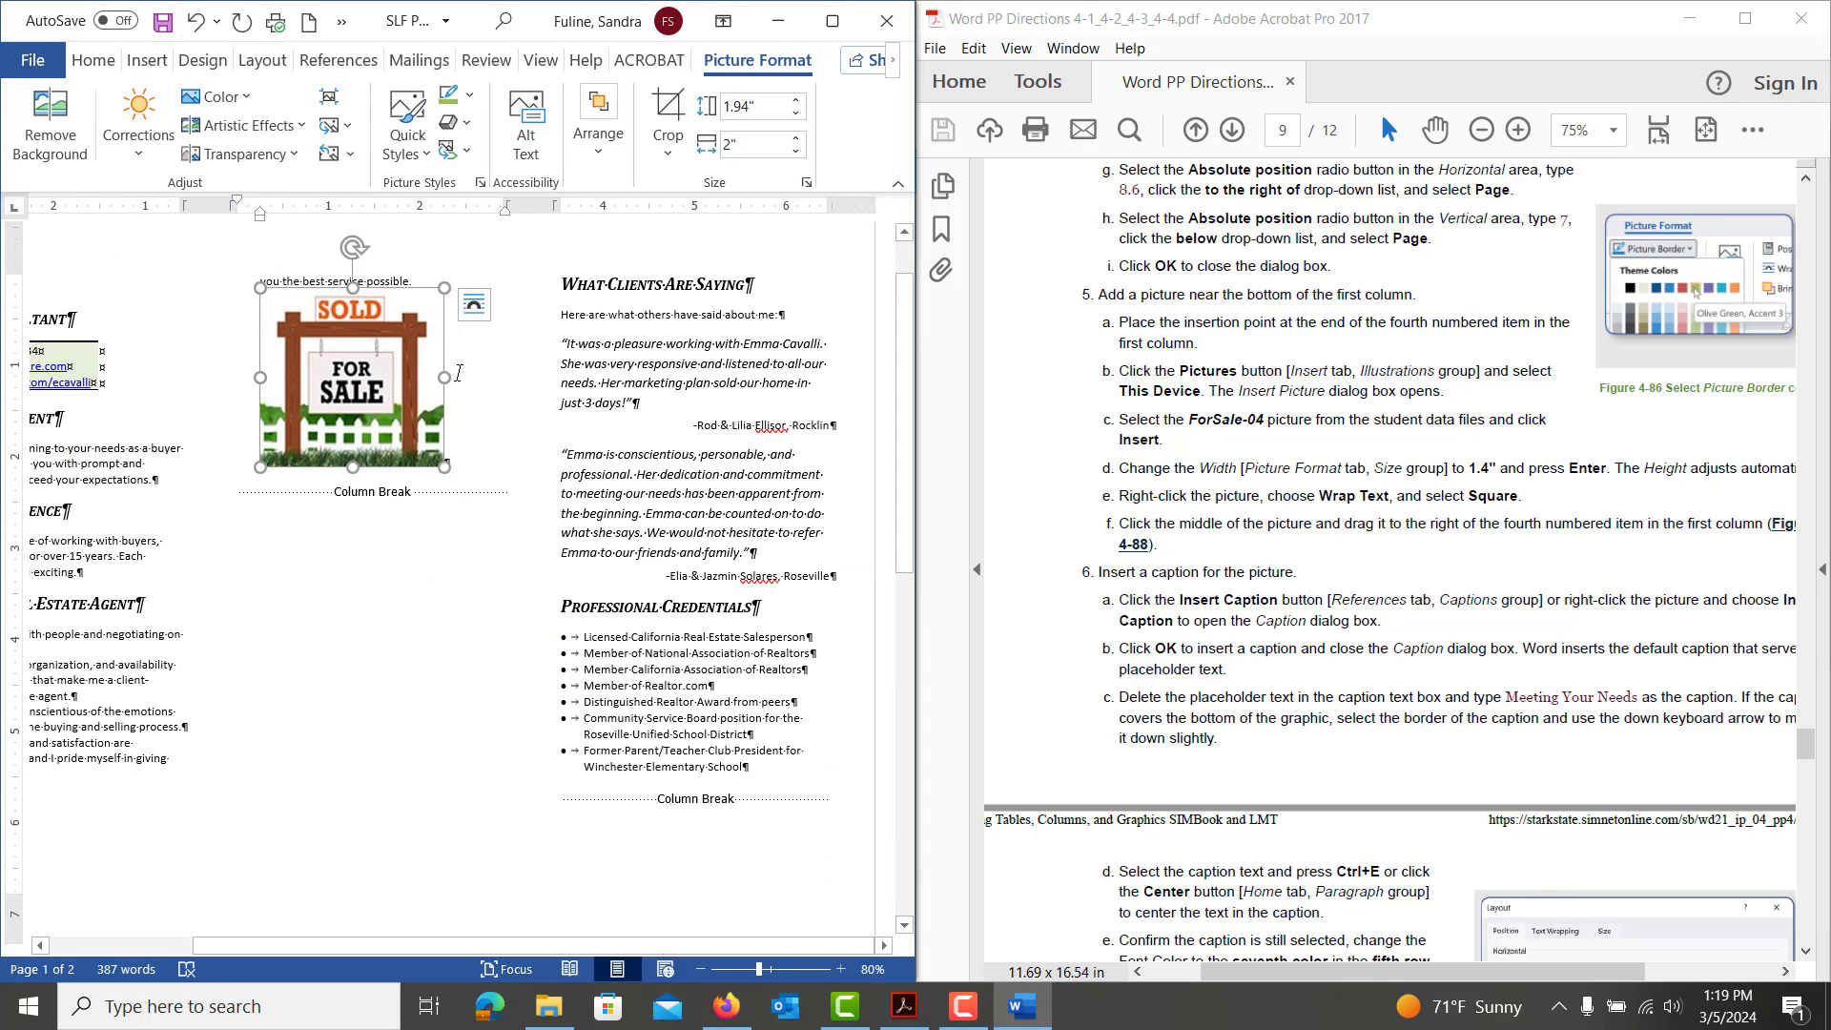
Reduce the for-sale picture's height to 1.4", keeping its proportions
left_click(797, 114)
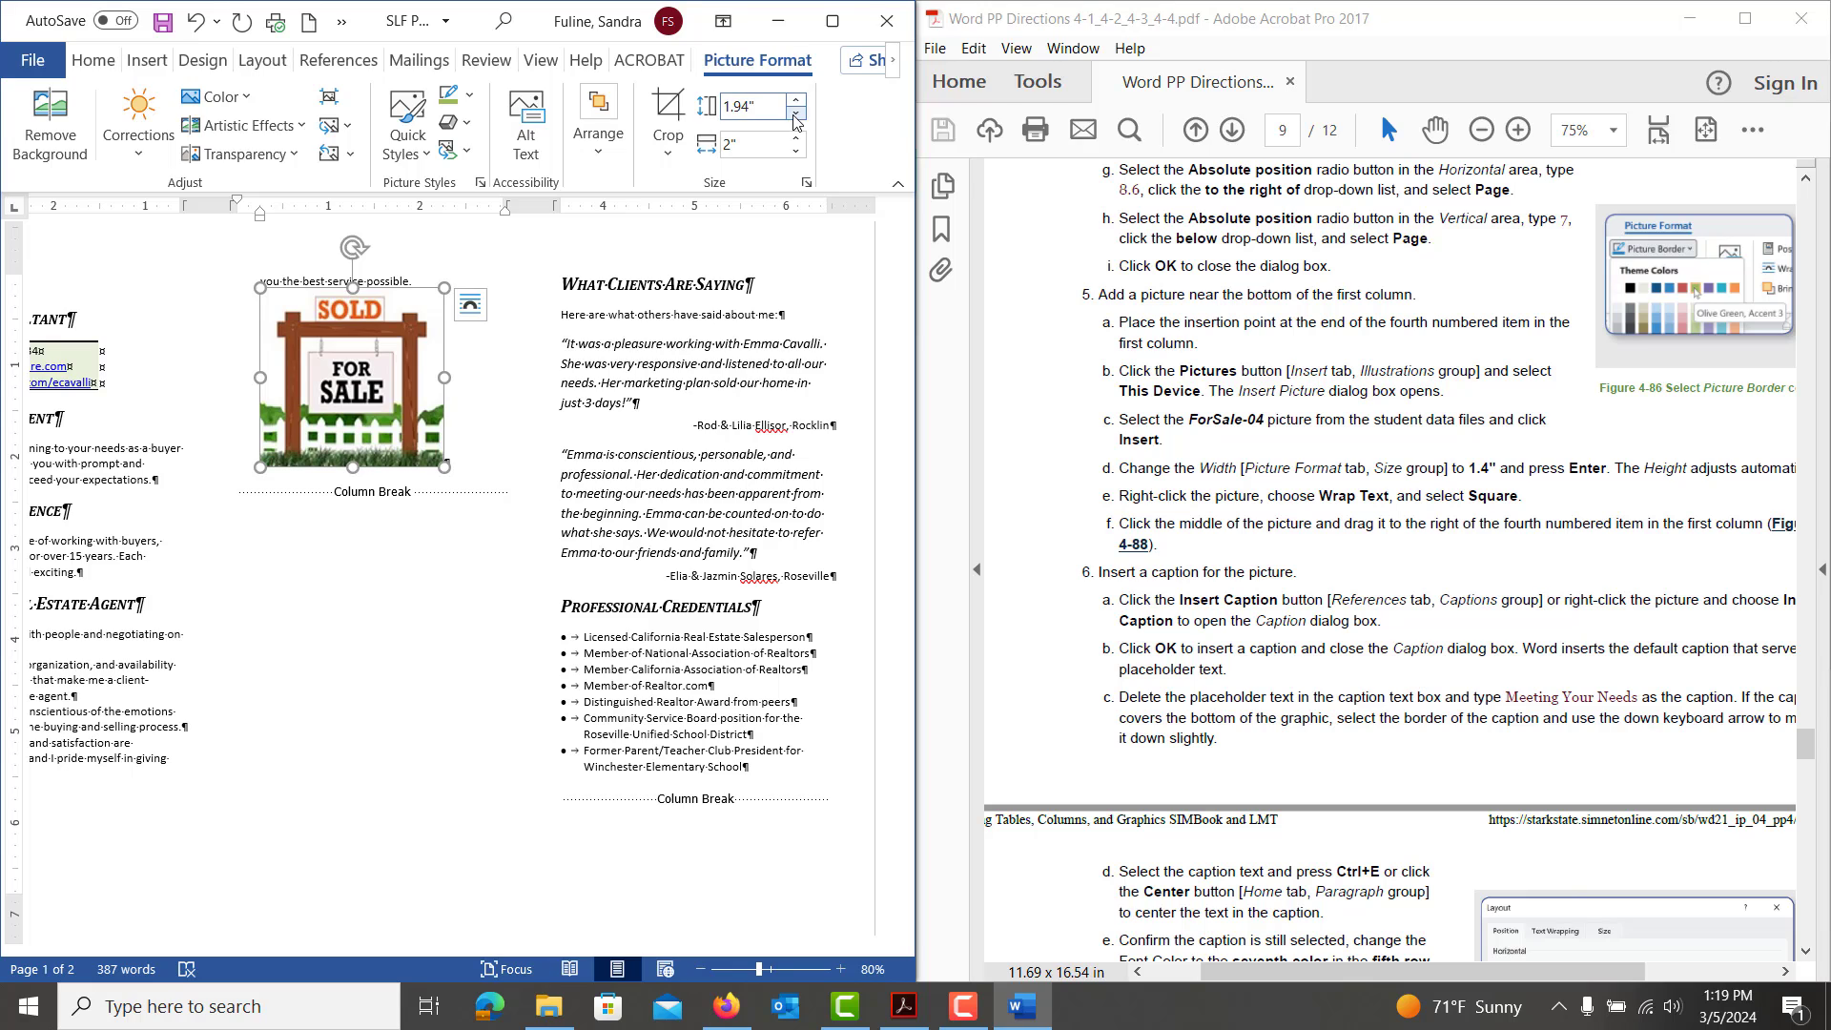
left_click(797, 113)
left_click(796, 114)
left_click(796, 113)
left_click(797, 113)
left_click(796, 113)
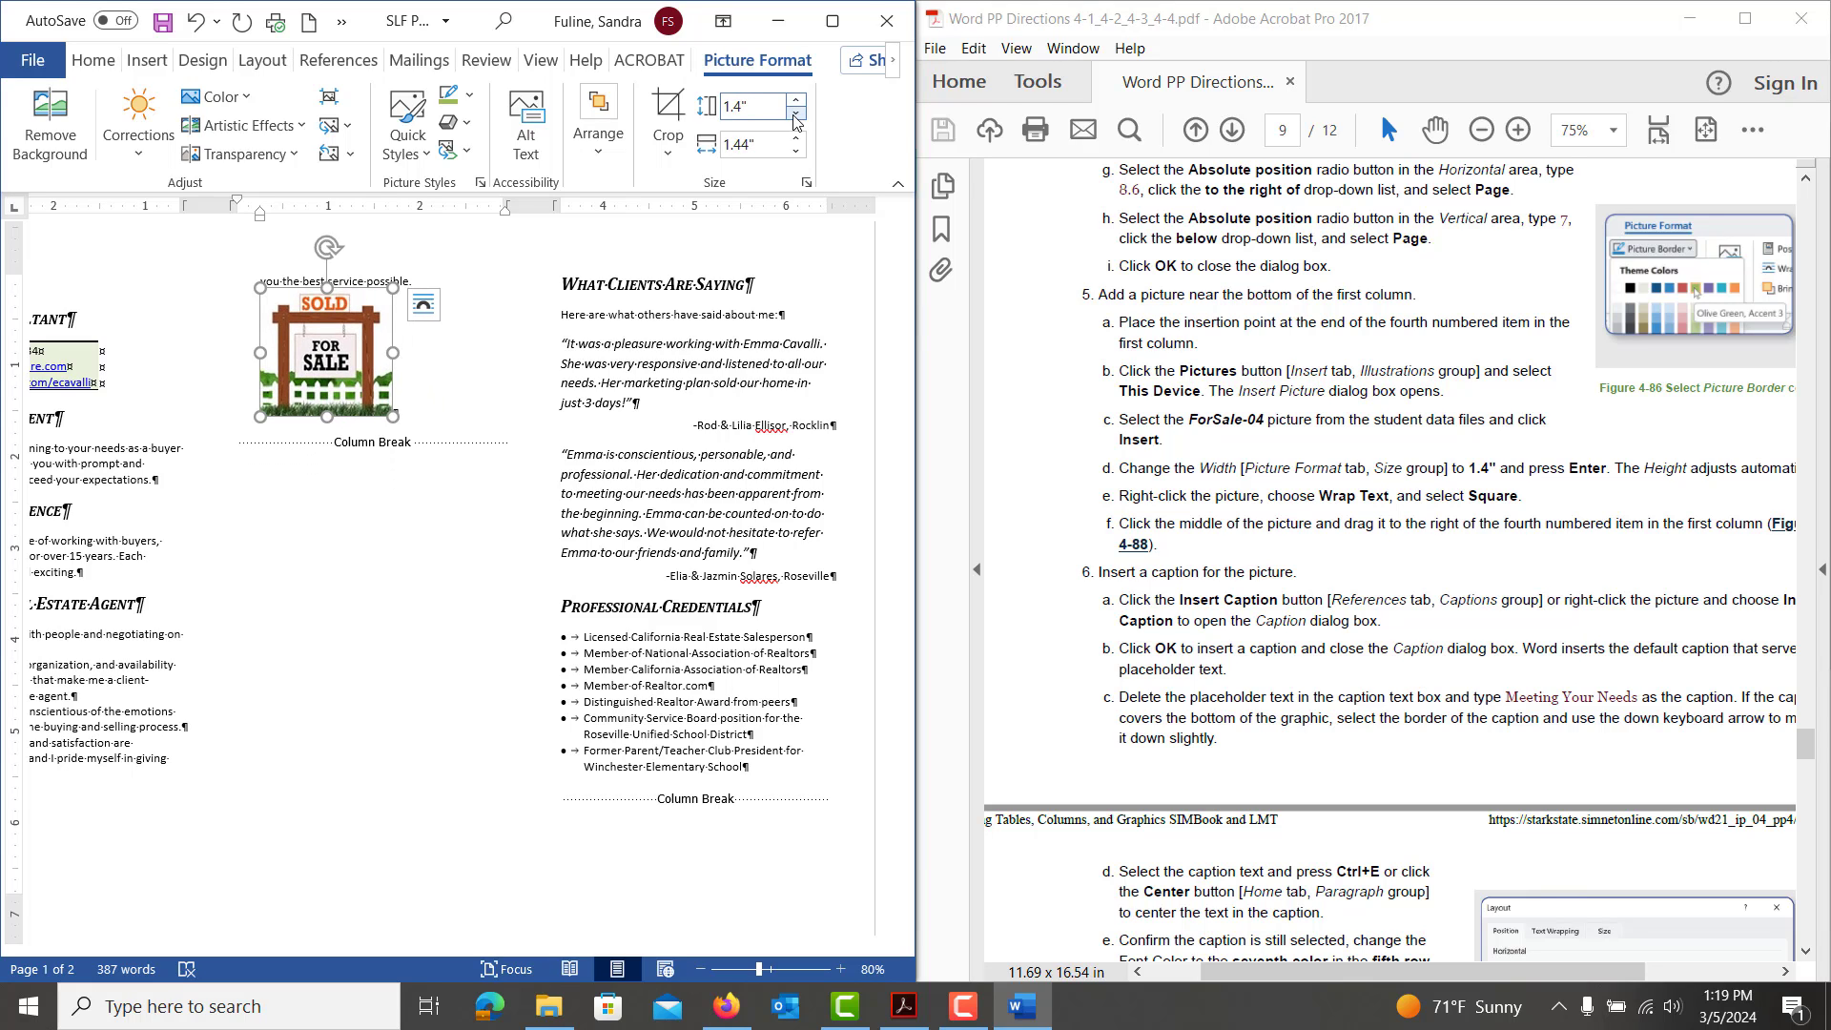
Apply Square text wrapping to the for-sale picture and move it to the right of the fourth numbered item in the first column
left_click(605, 157)
left_click(648, 240)
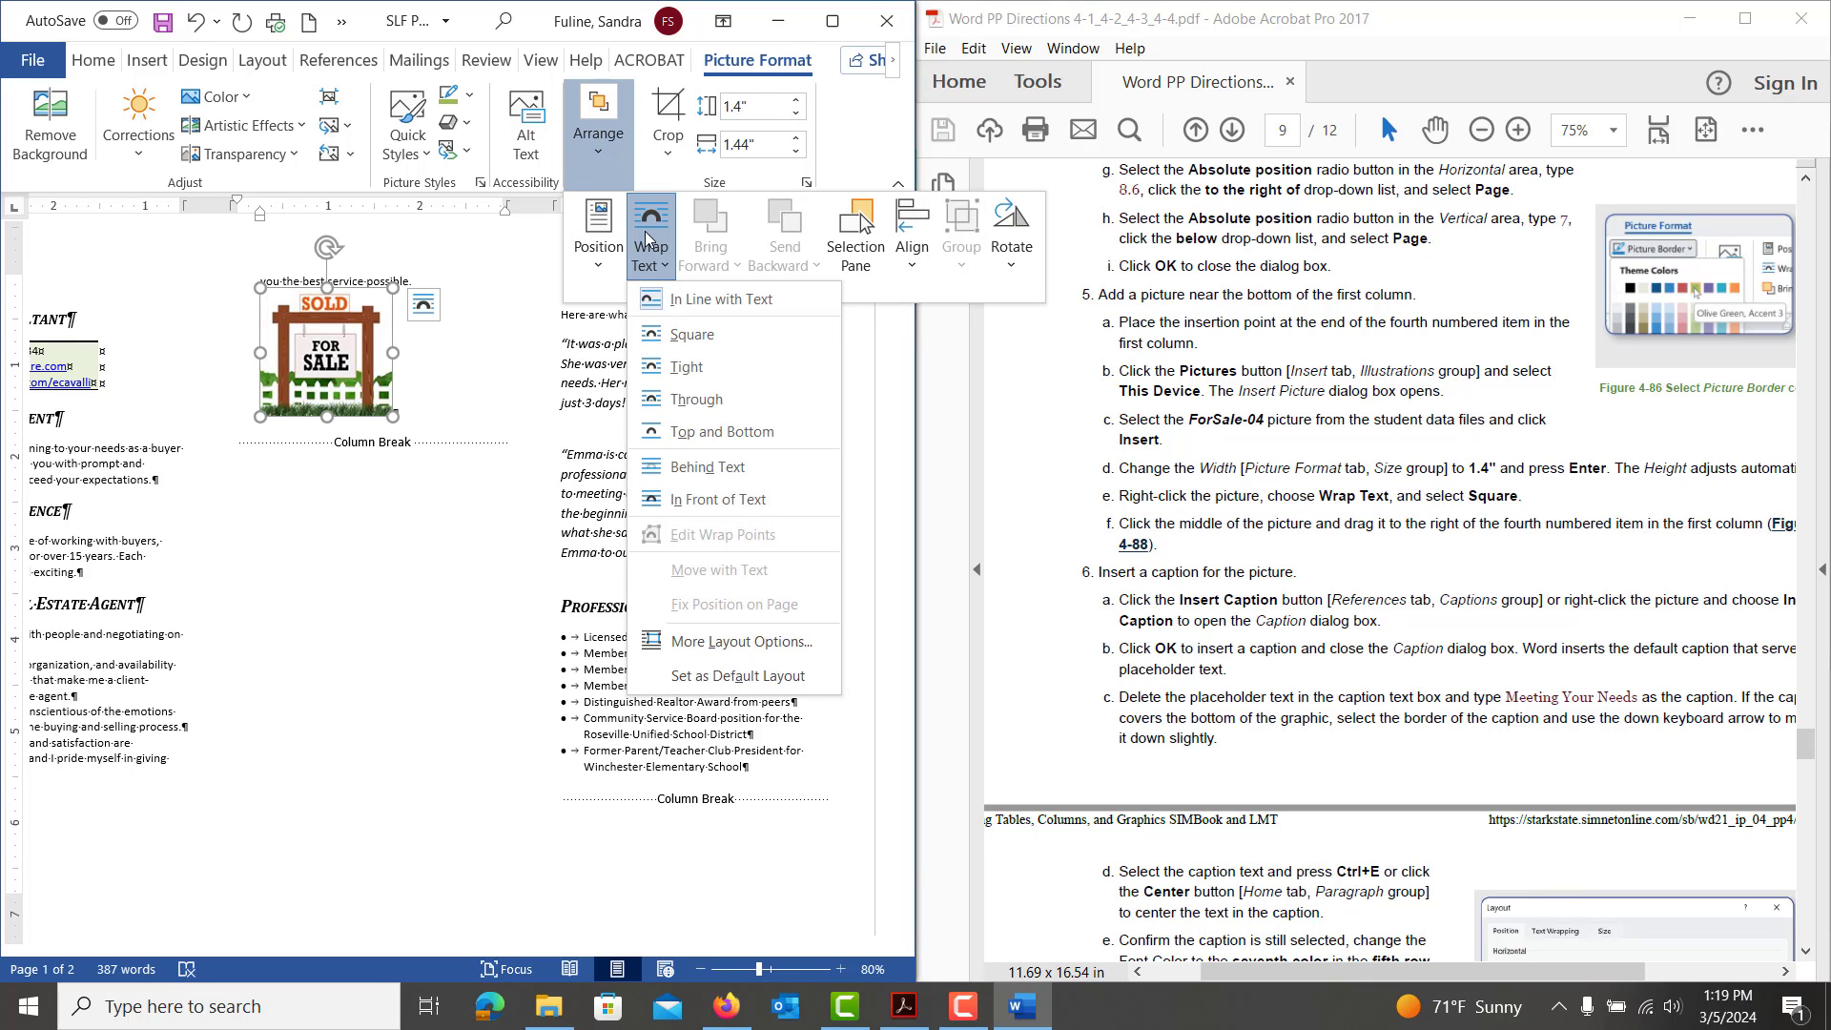
left_click(672, 348)
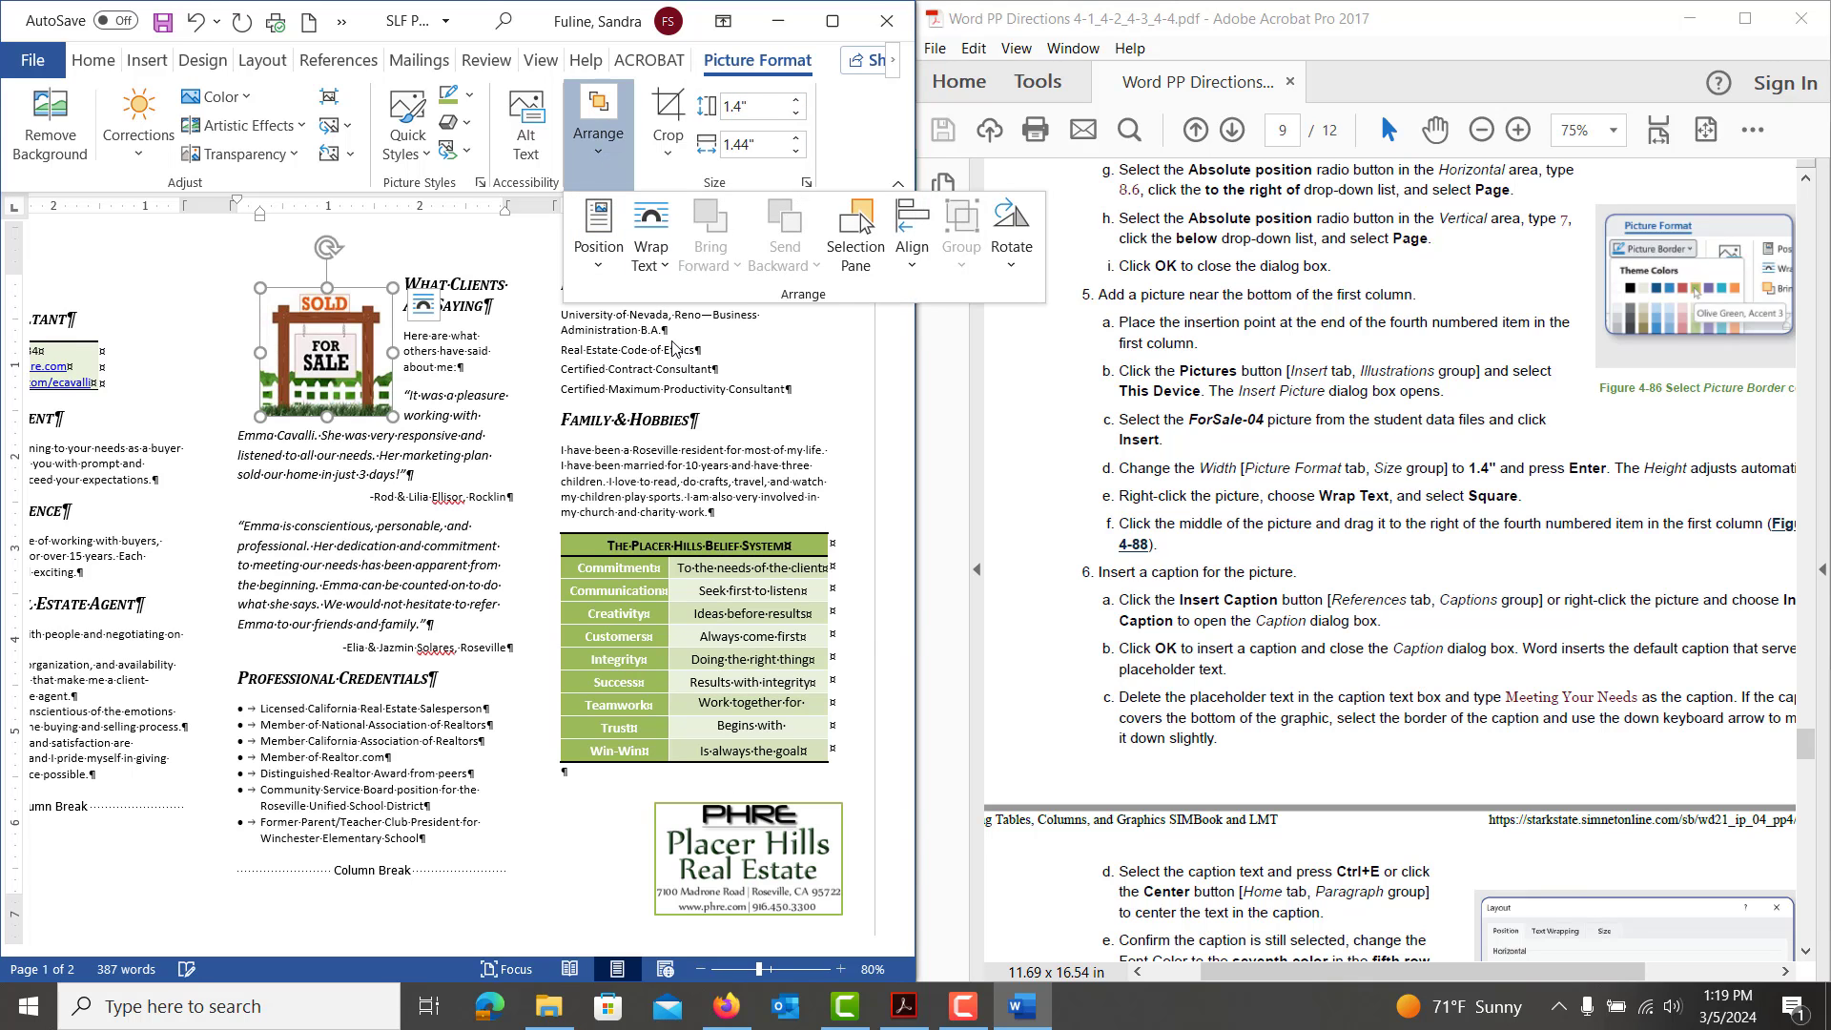
left_click(330, 334)
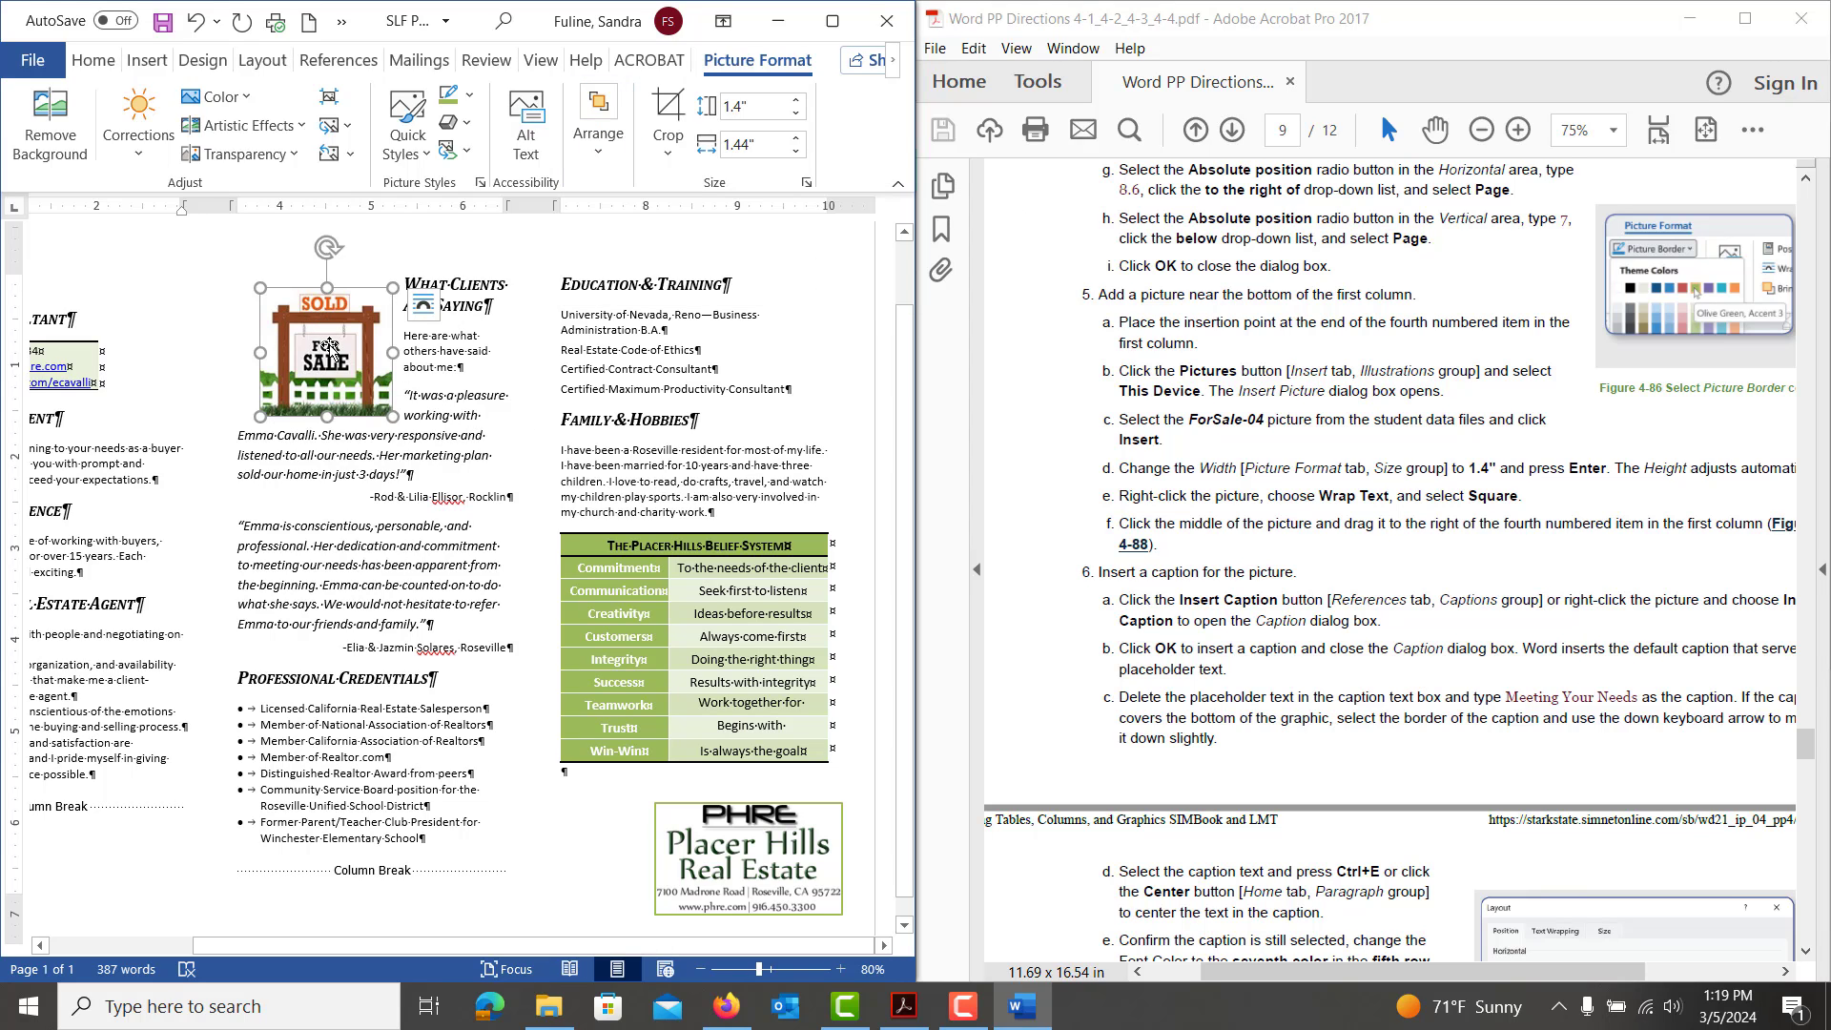
left_click_drag(330, 349, 121, 808)
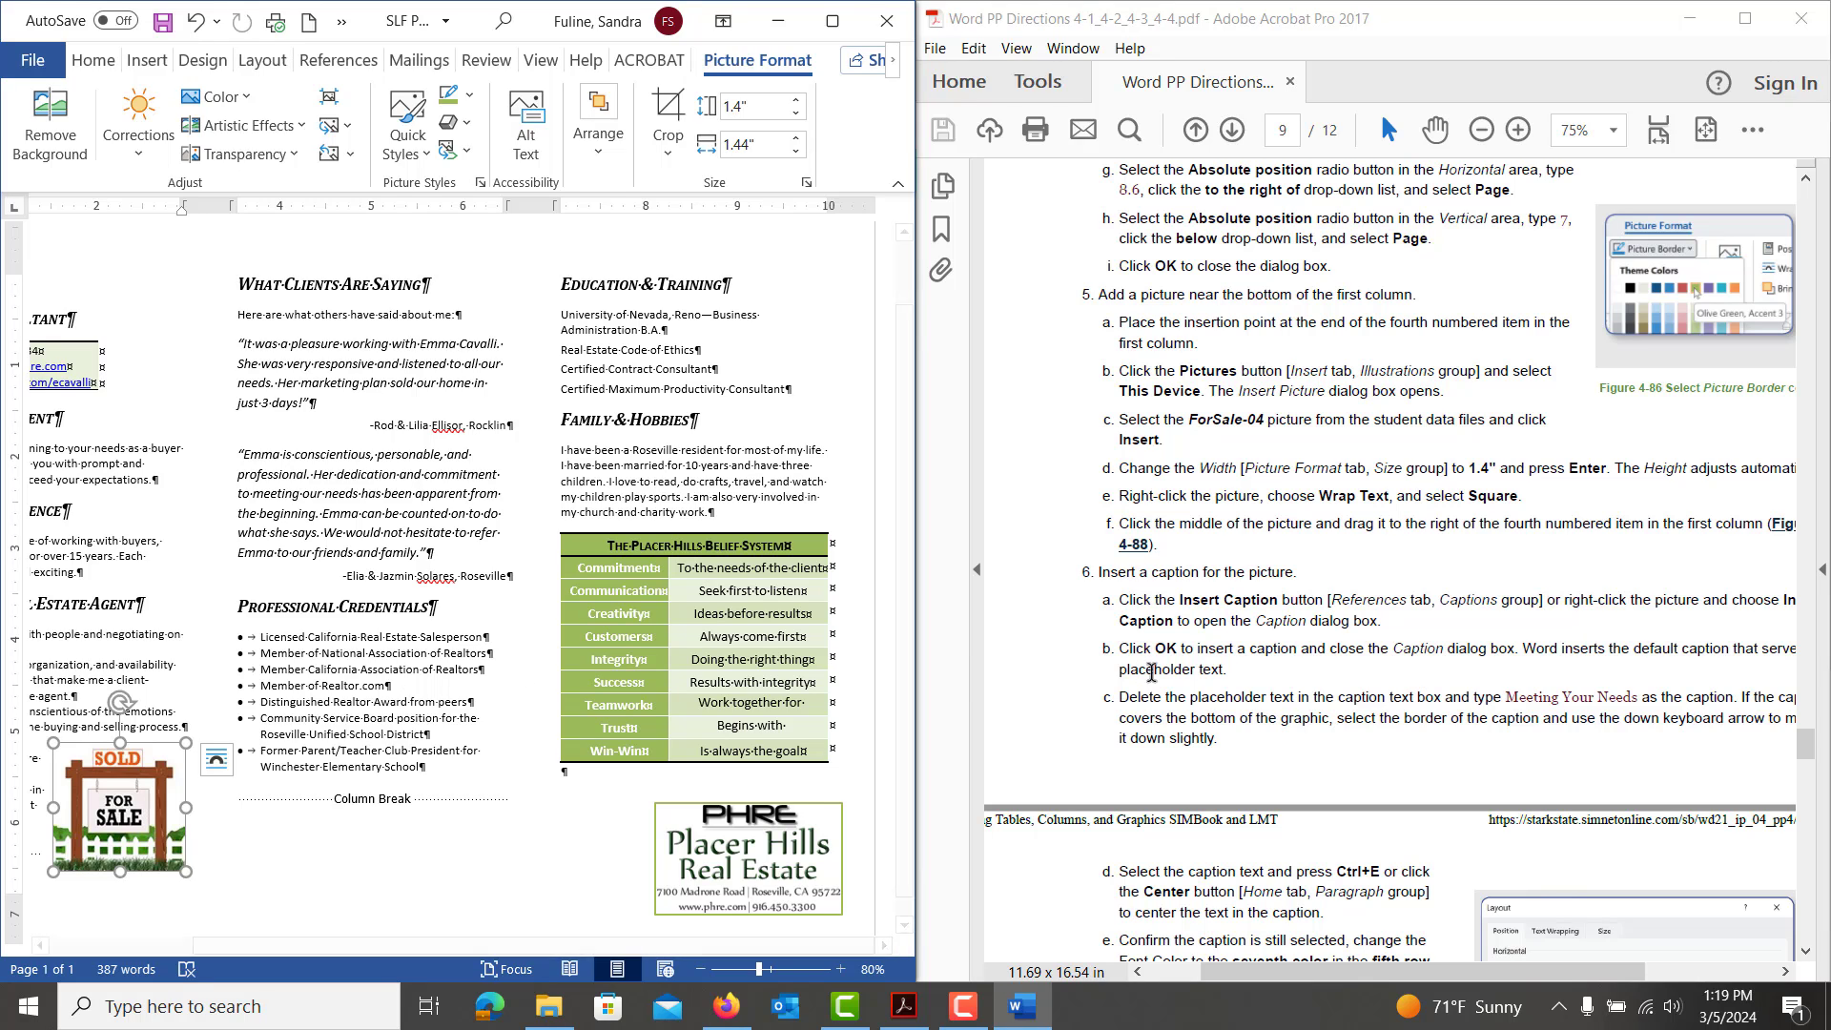
Insert a default Figure caption below the for-sale picture
scroll(1430, 659, "down", 1)
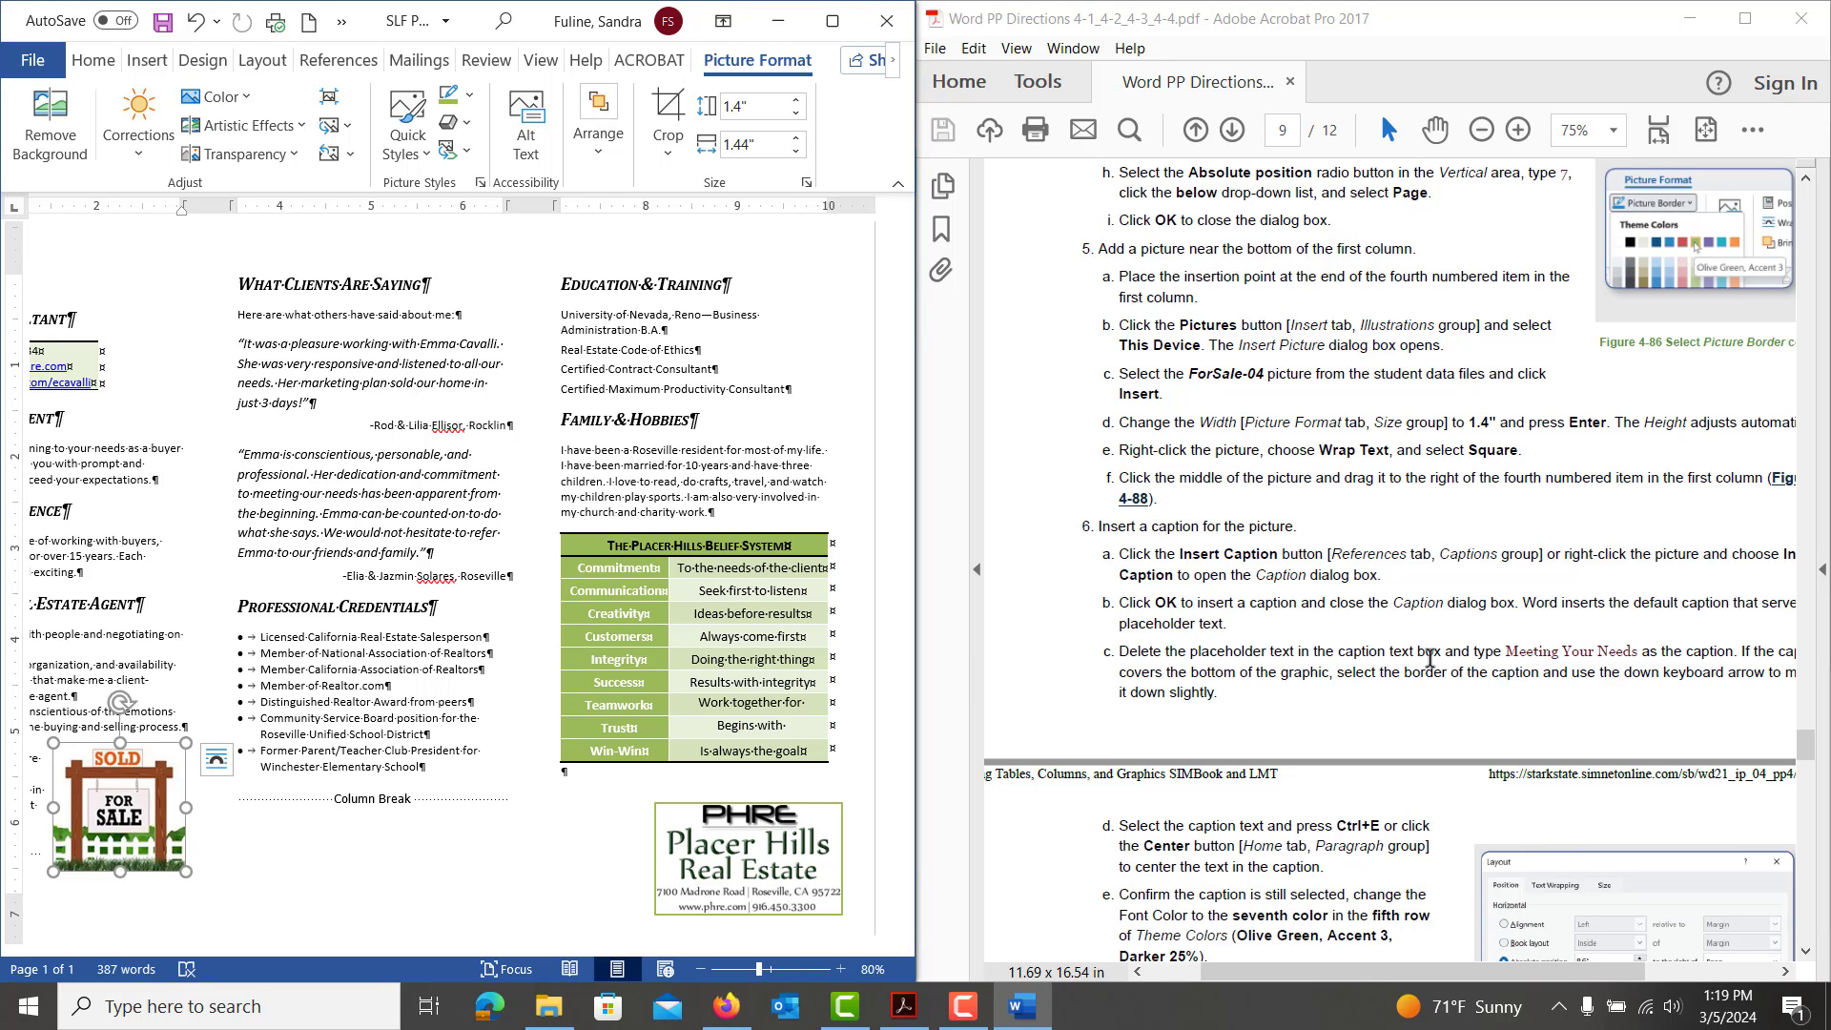
scroll(1429, 660, "down", 1)
scroll(1429, 659, "down", 4)
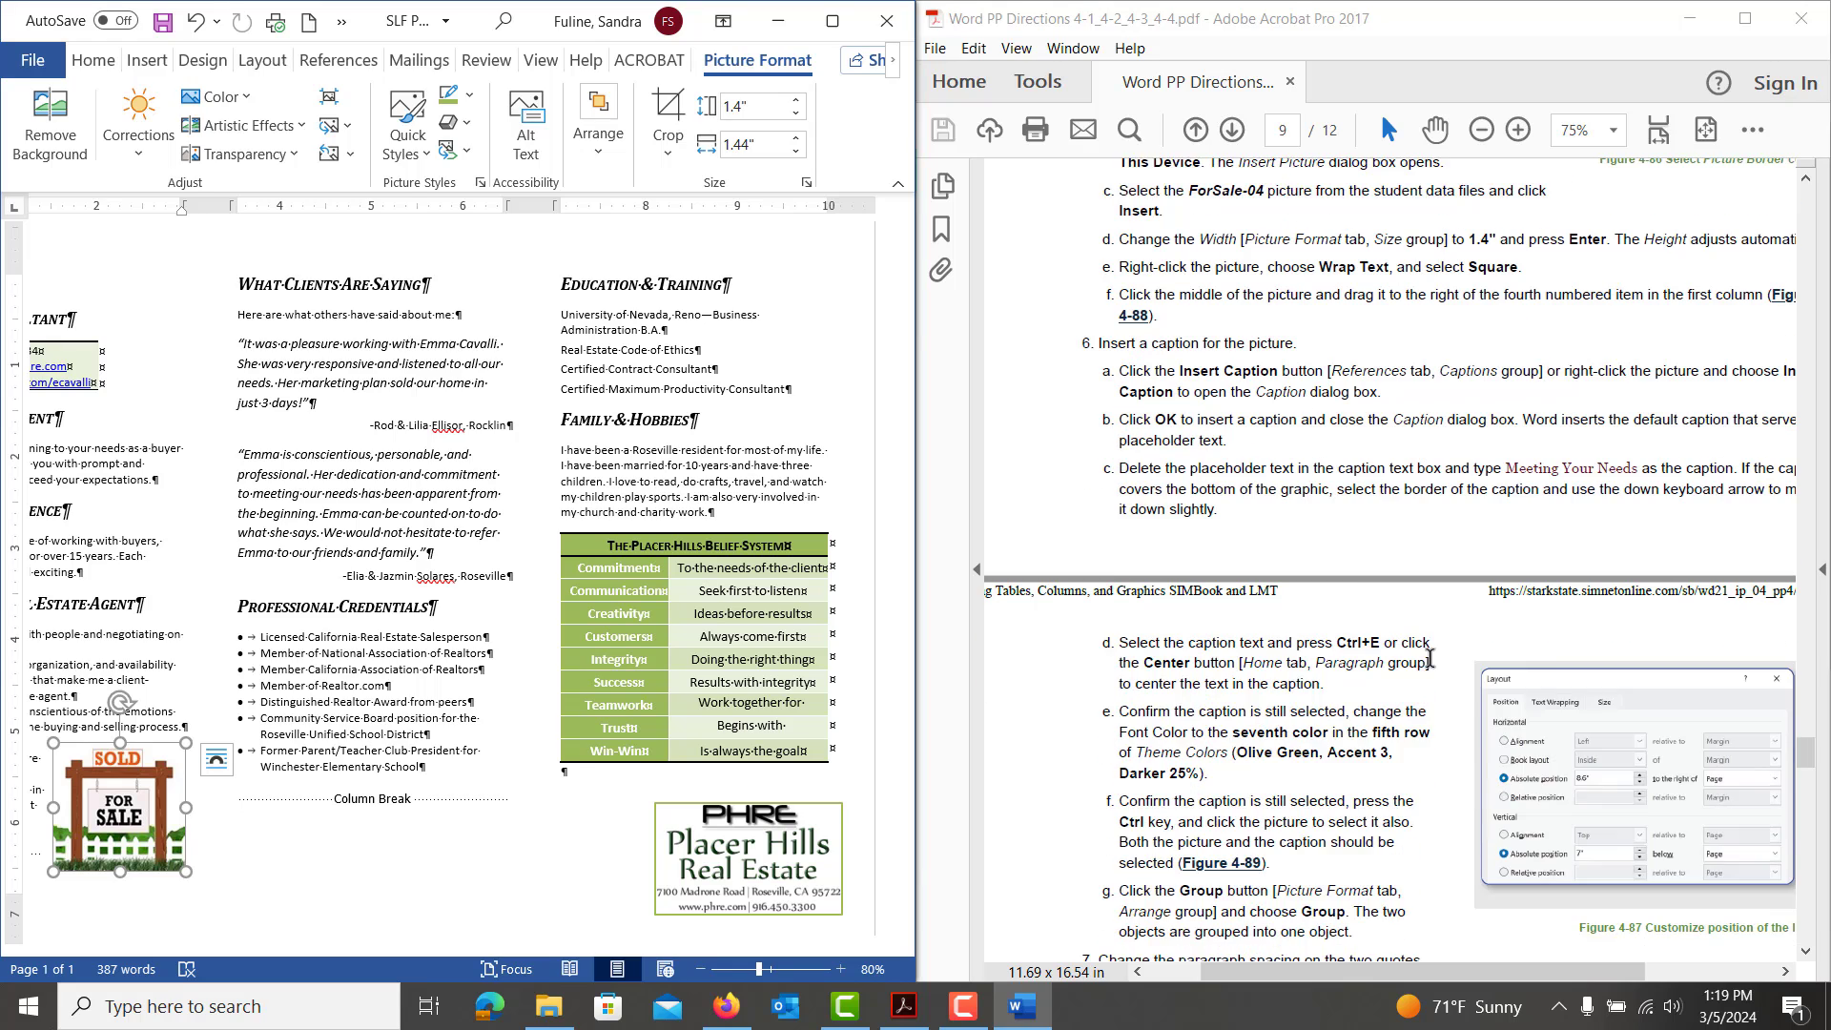
right_click(119, 806)
left_click(204, 646)
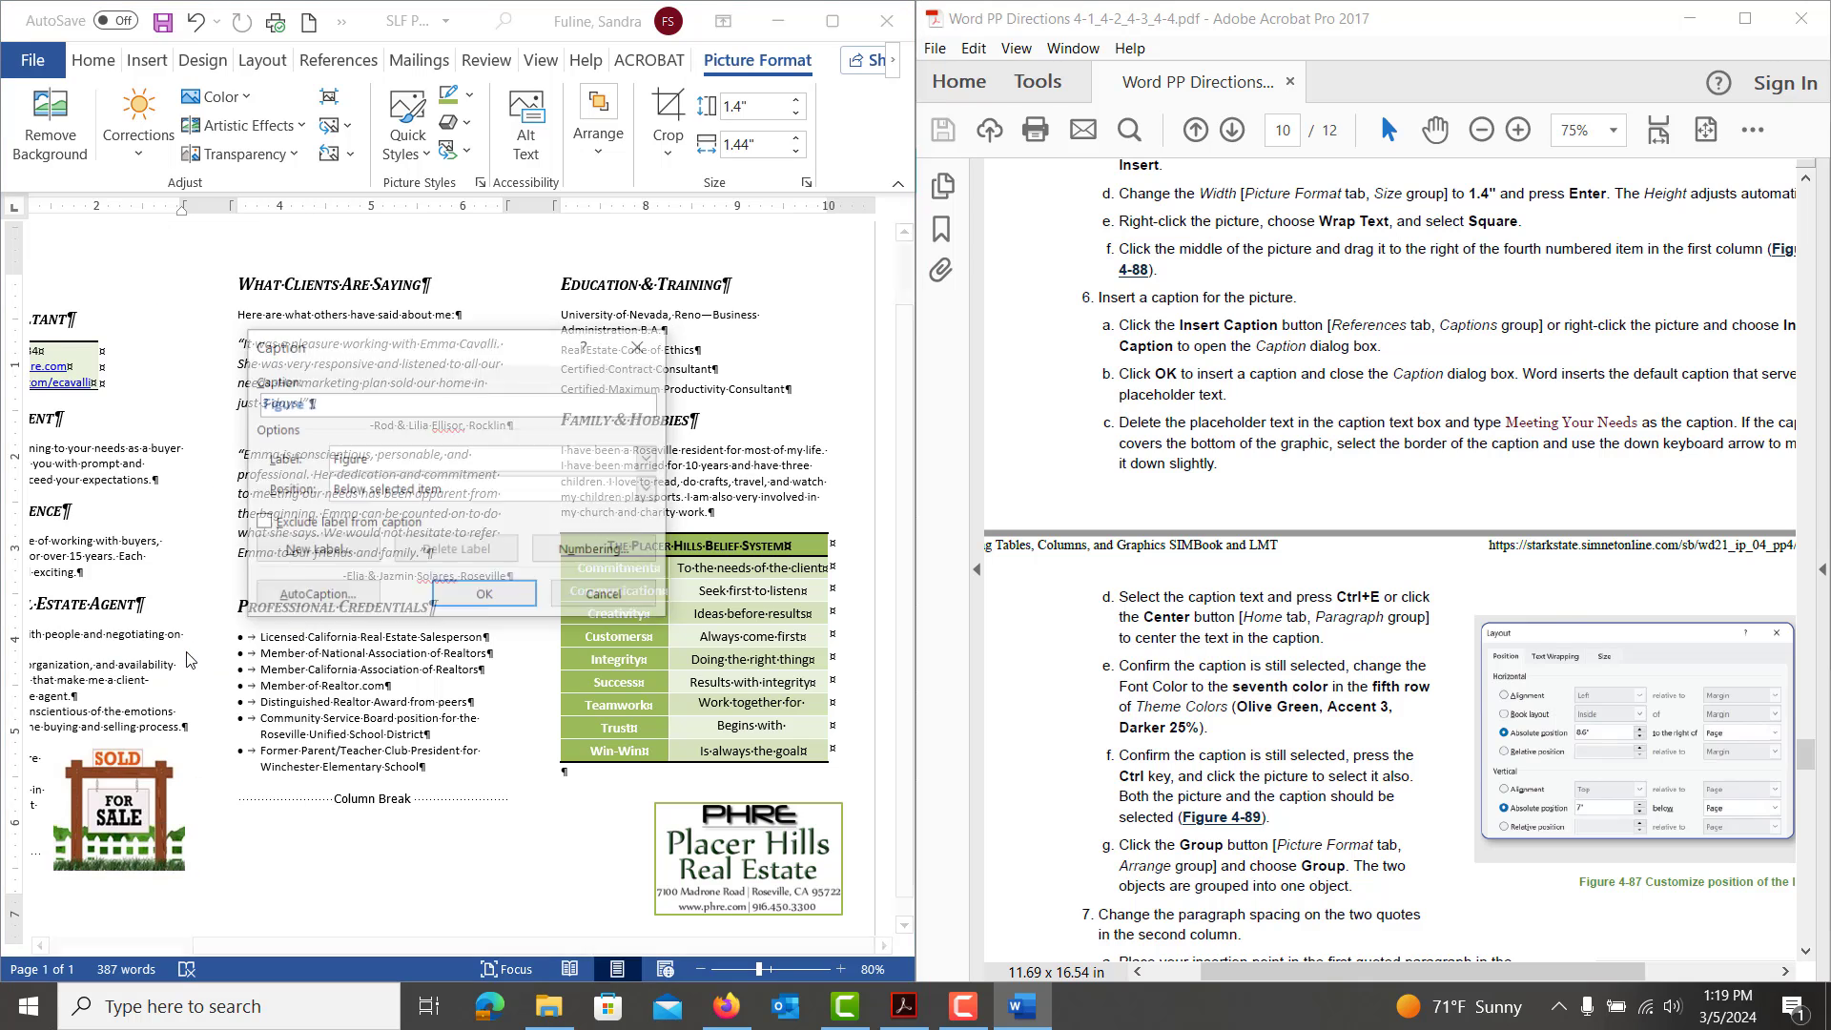
left_click(465, 594)
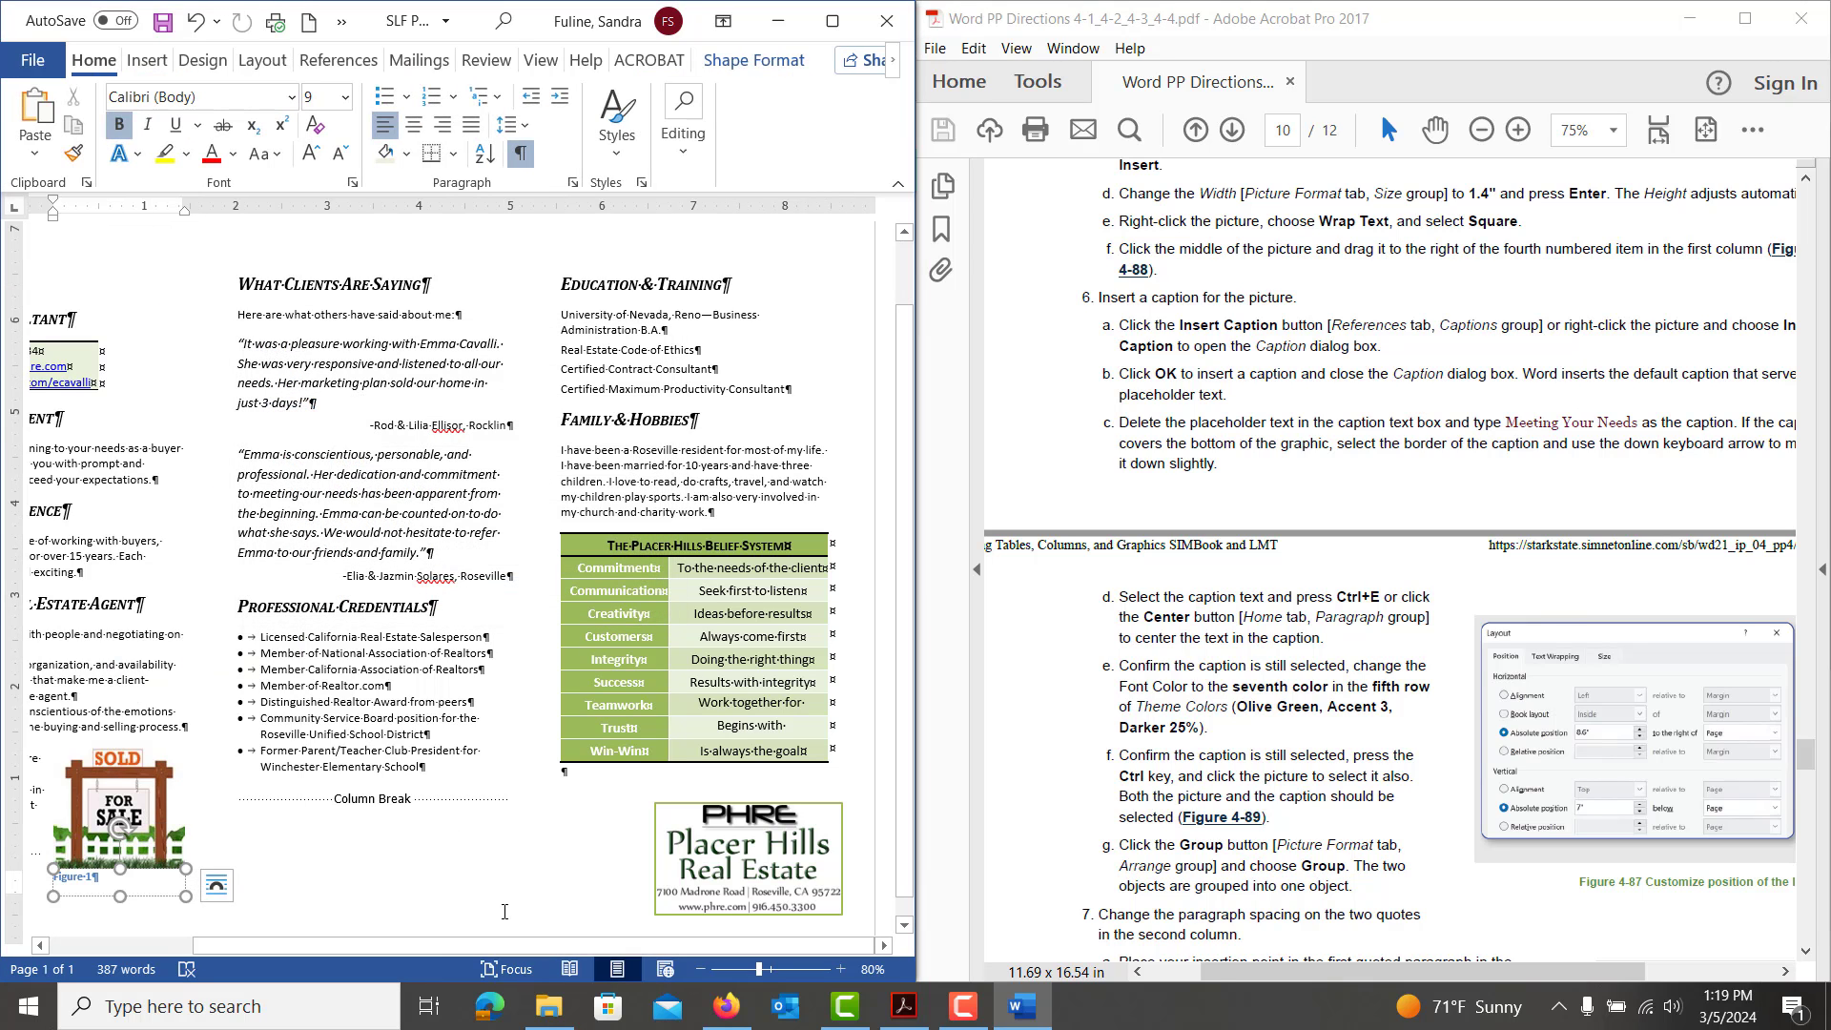
Replace the placeholder text in the for-sale picture's caption with "Meeting Your Needs"
left_click_drag(412, 942, 269, 964)
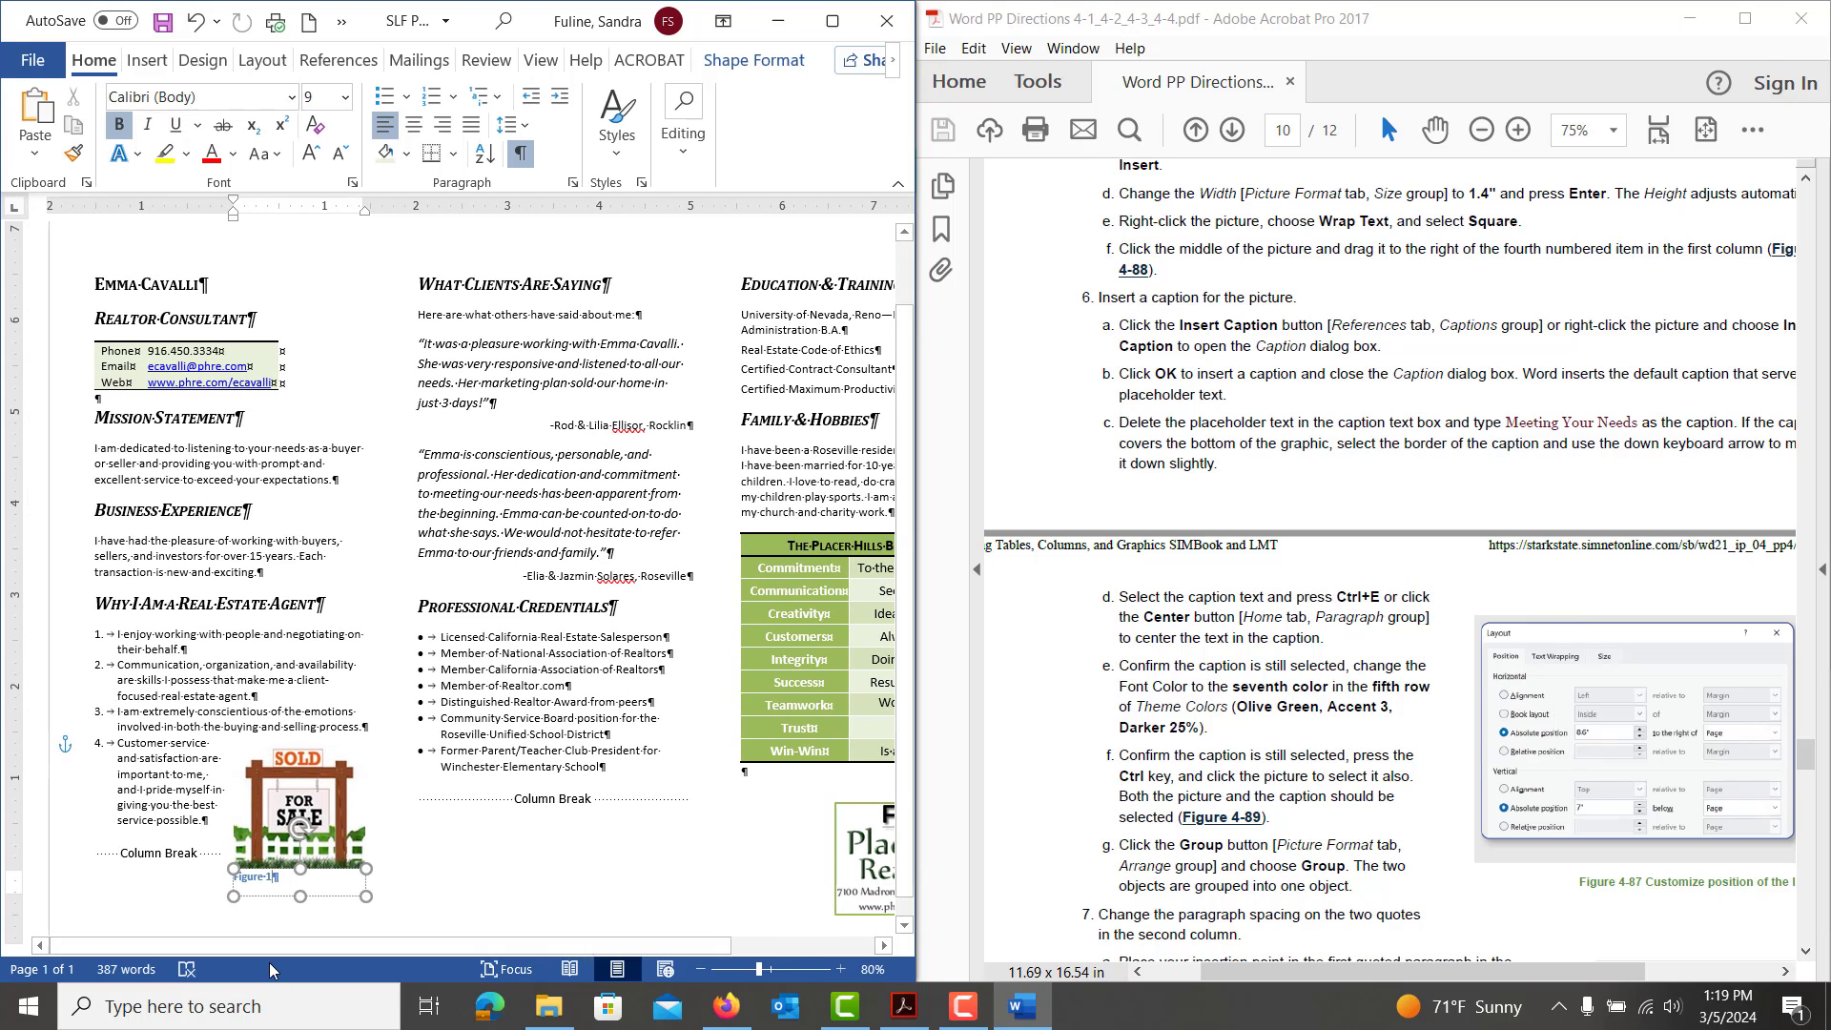
key("BackSpace")
key("BackSpace")
key("BackSpace")
key("BackSpace")
key("BackSpace")
key("BackSpace")
key("BackSpace")
key("BackSpace")
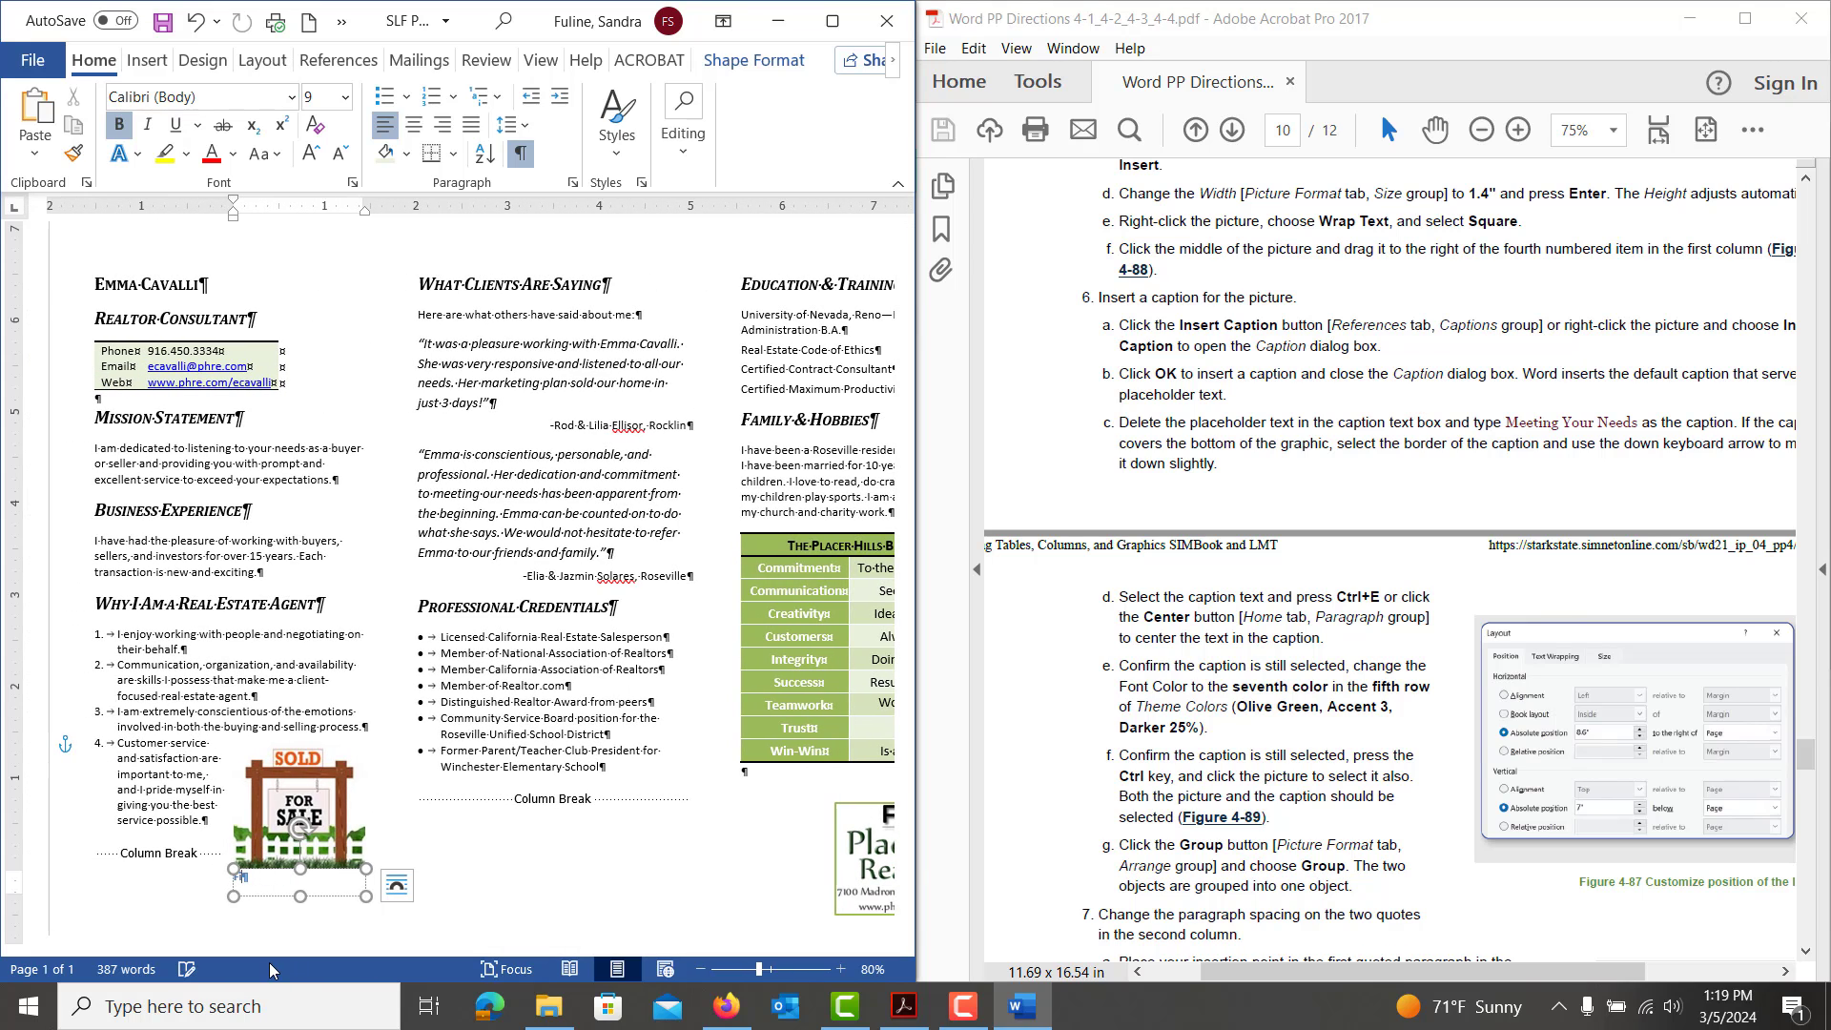
key("BackSpace")
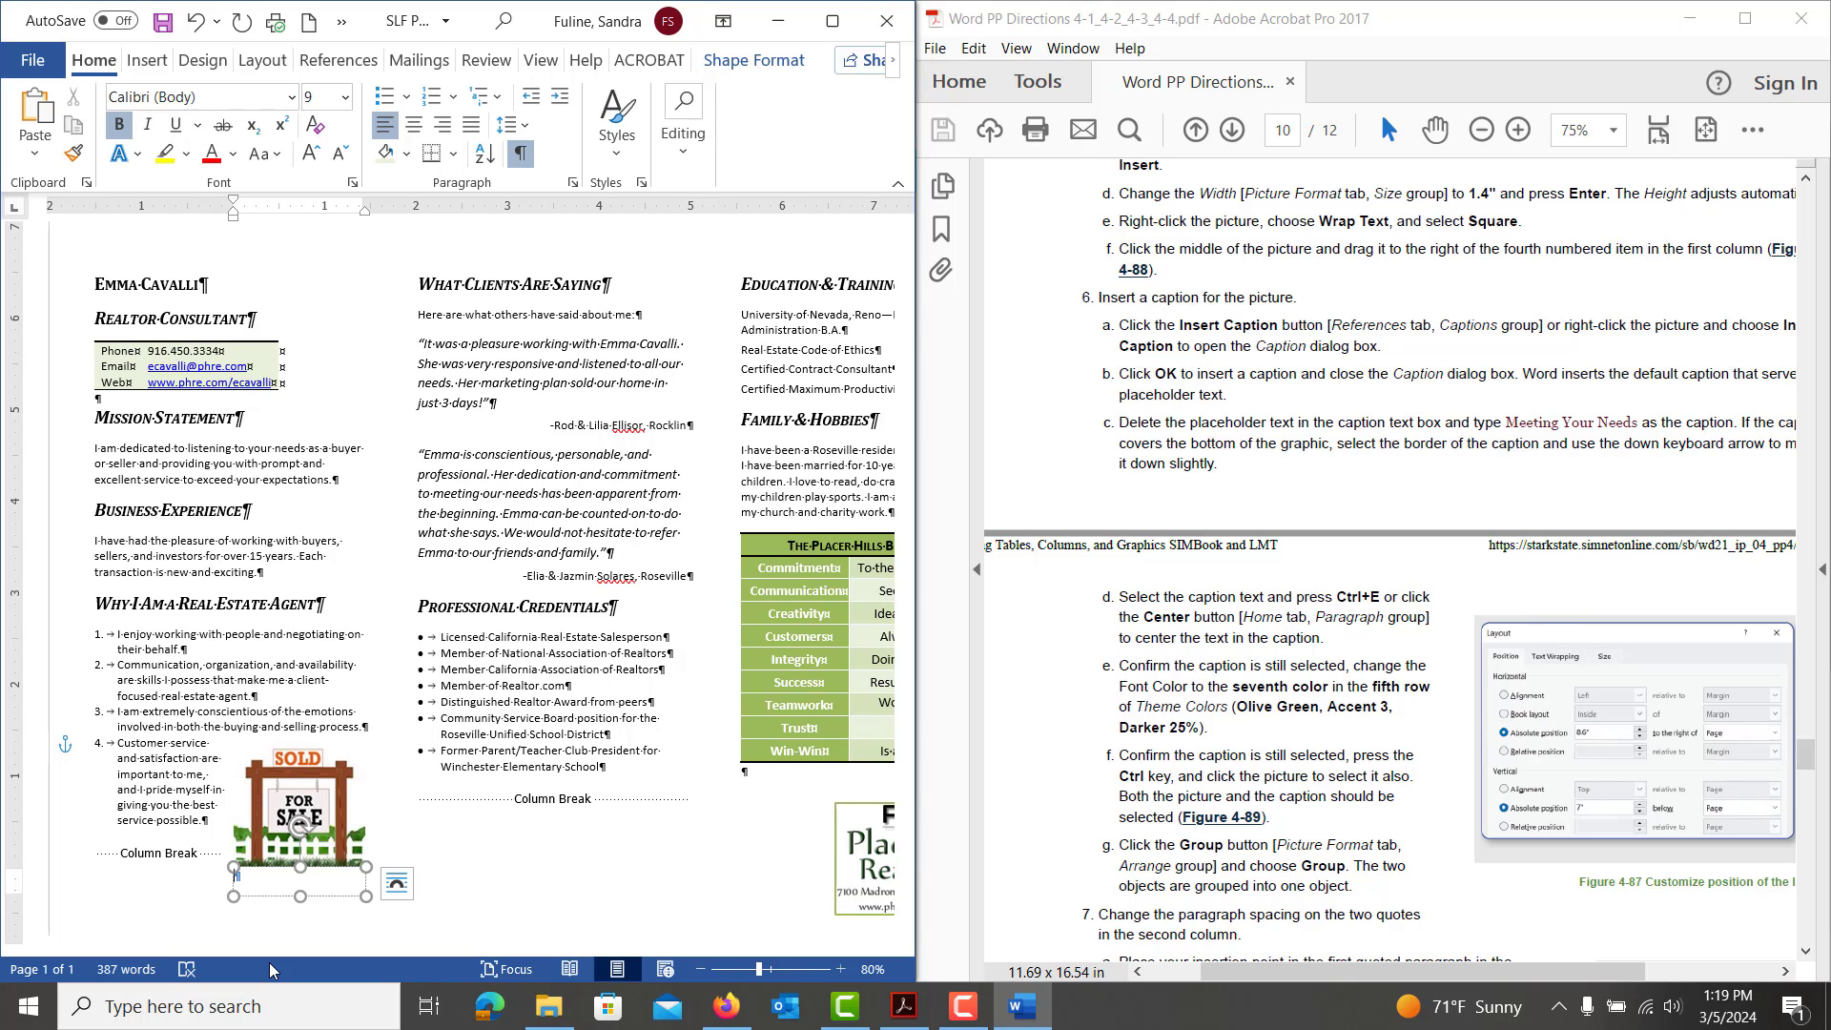
type("Meeting Your Needs")
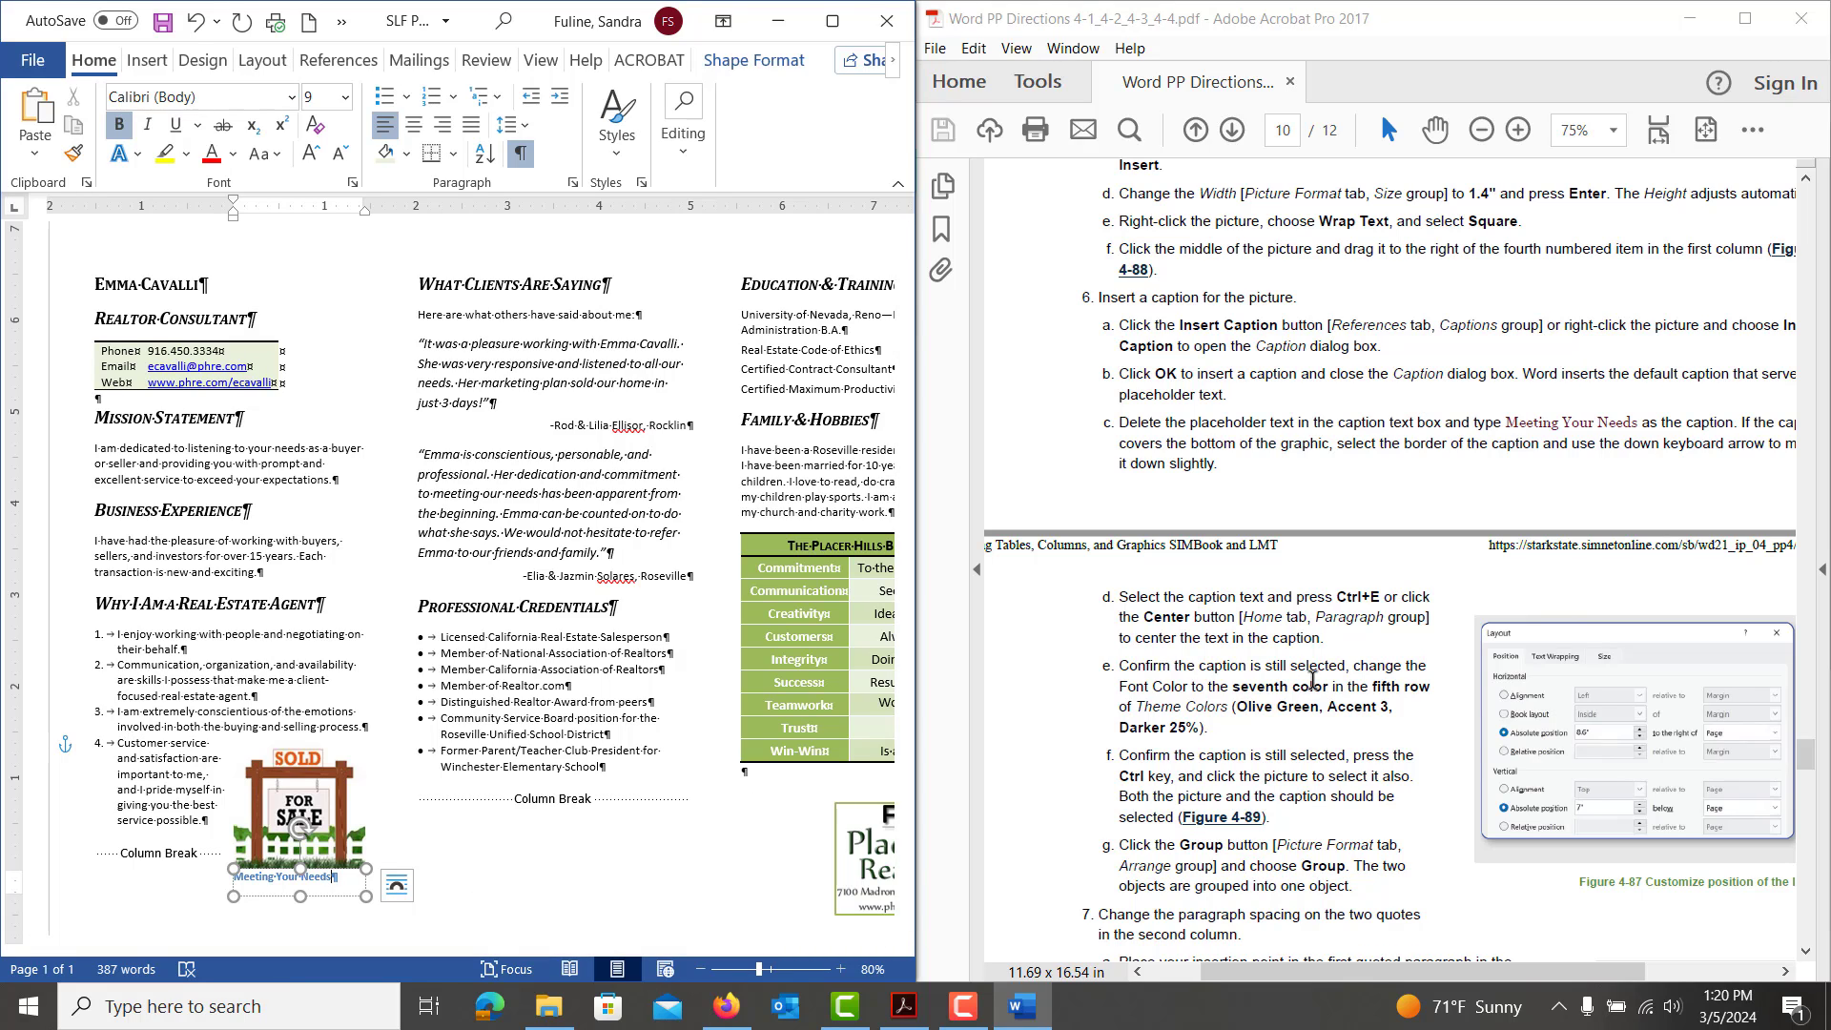
Center the caption text and change its font color to Olive Green, Accent 3
key("ctrl+e")
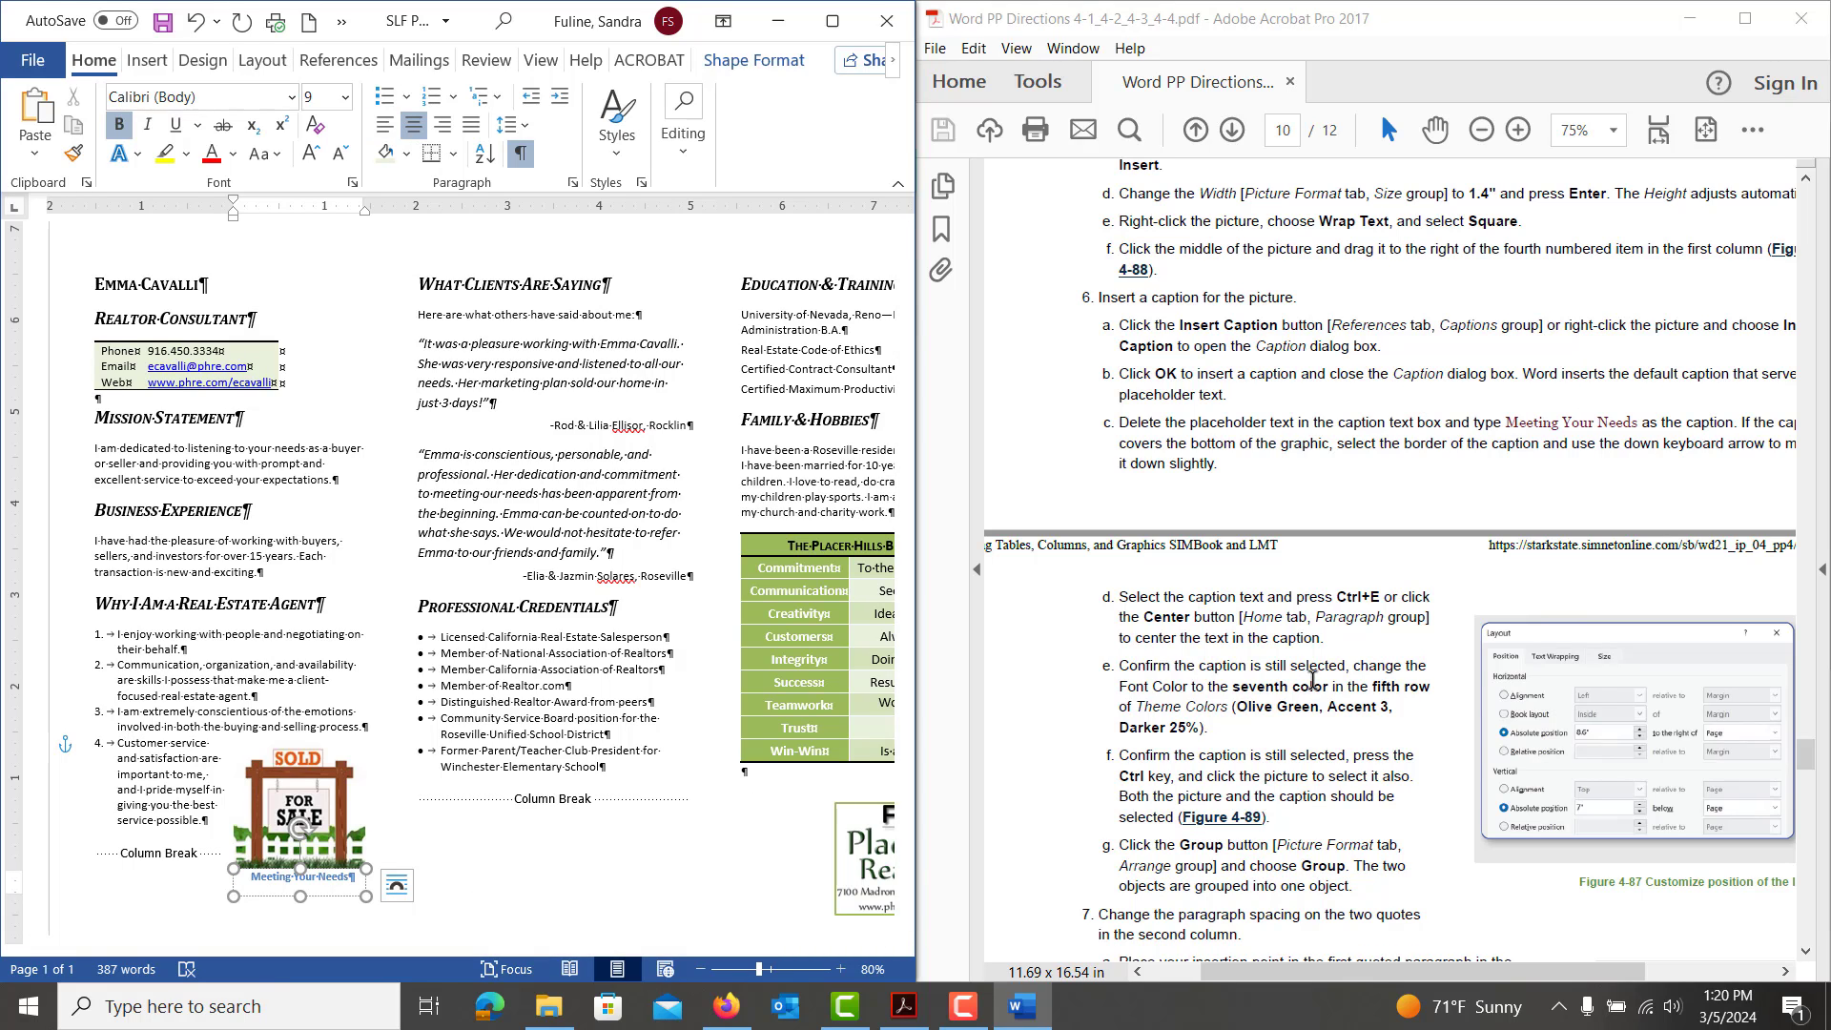
triple_click(290, 882)
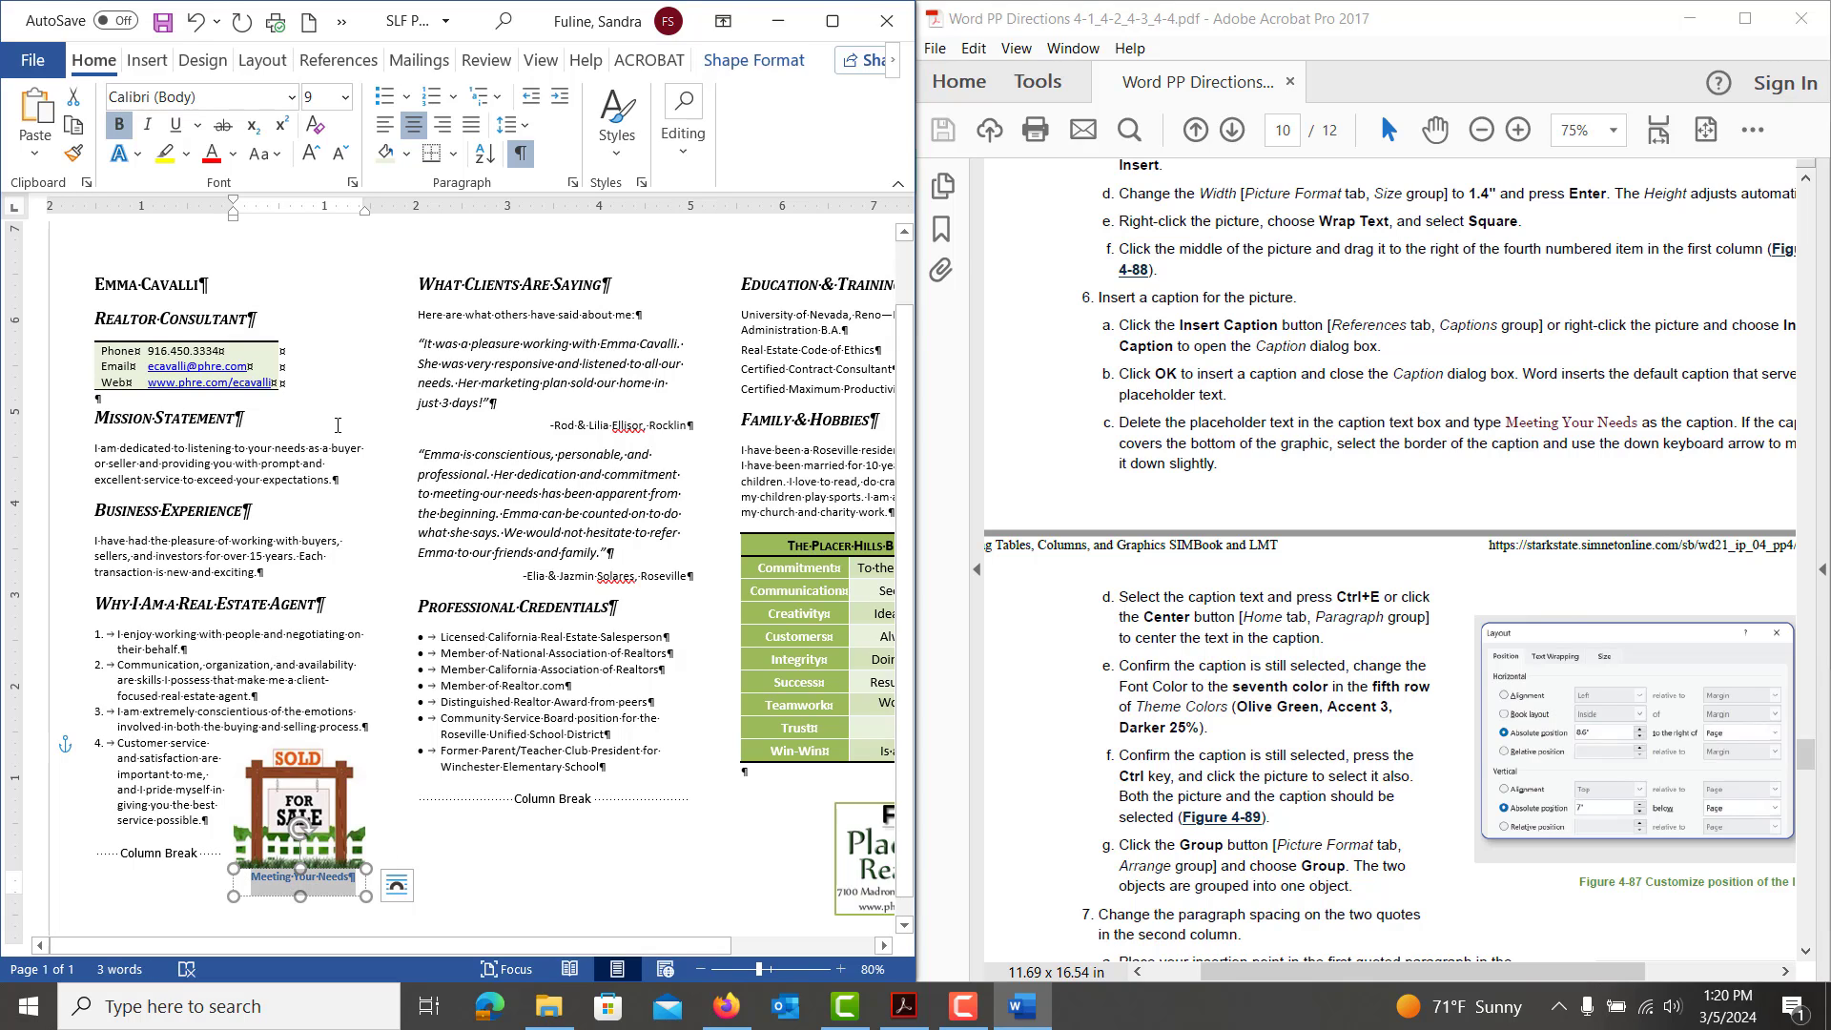
left_click(233, 167)
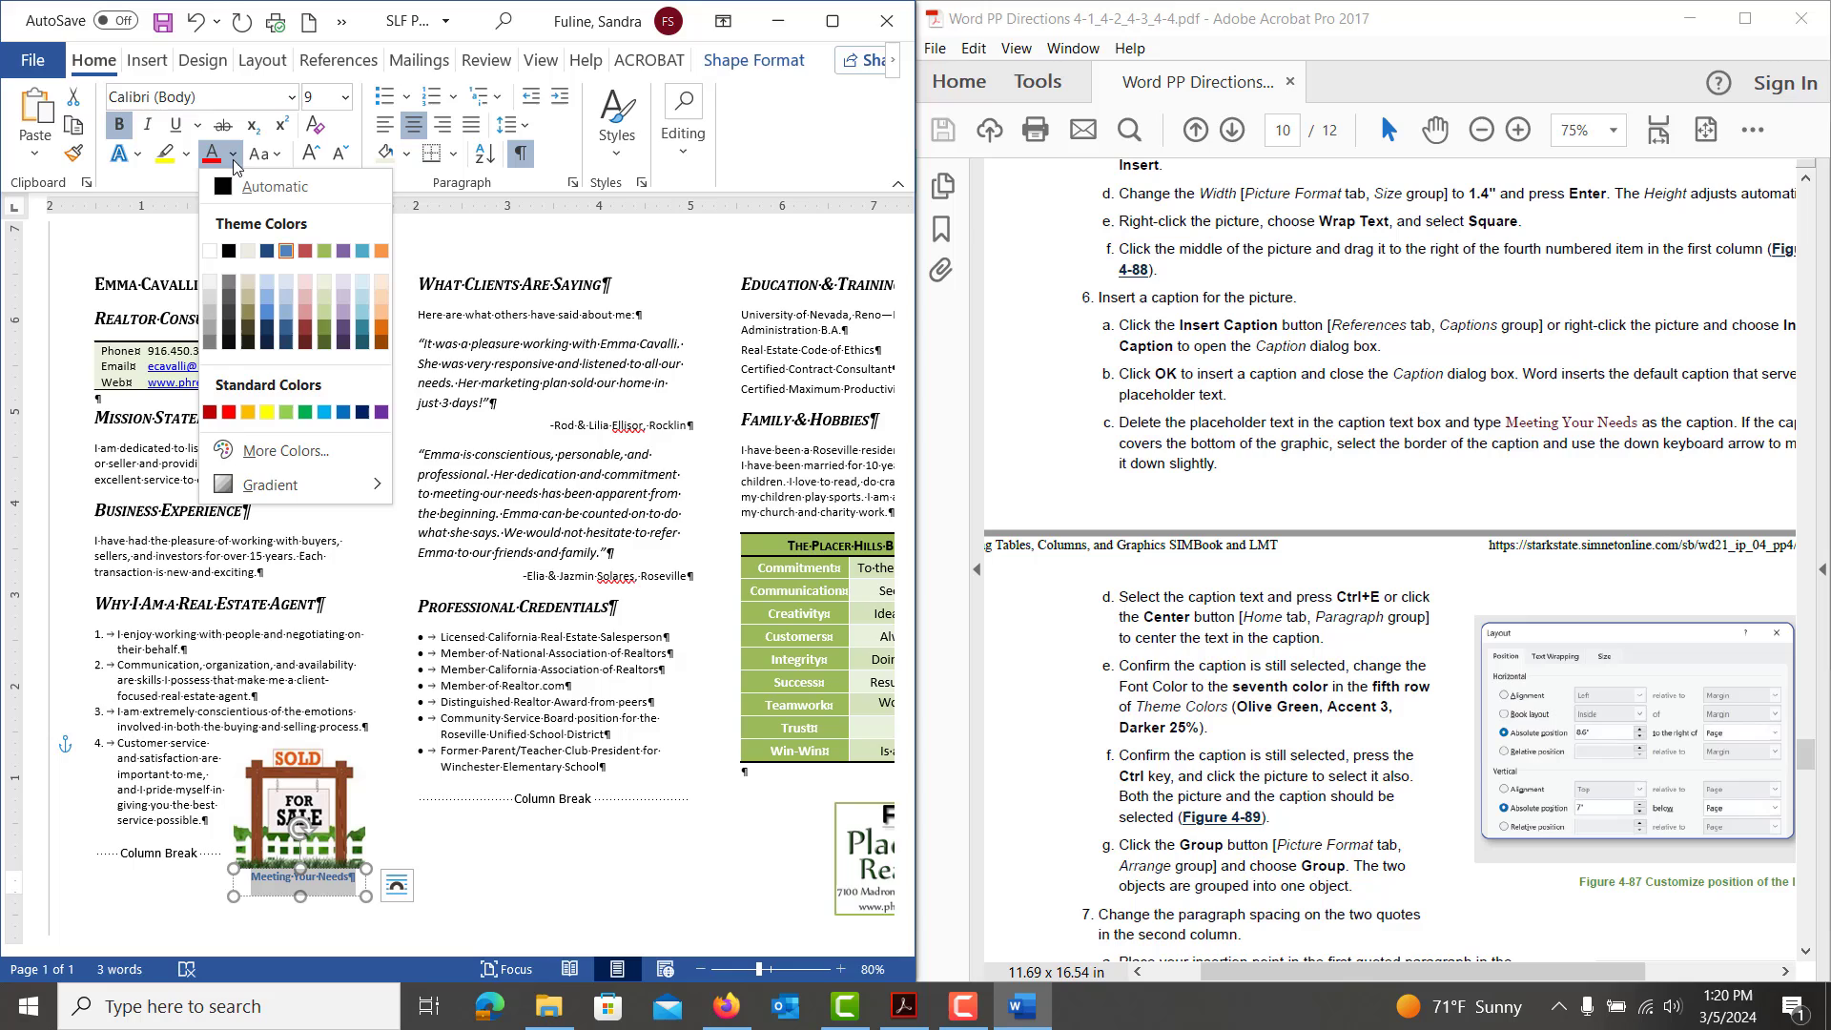
left_click(322, 253)
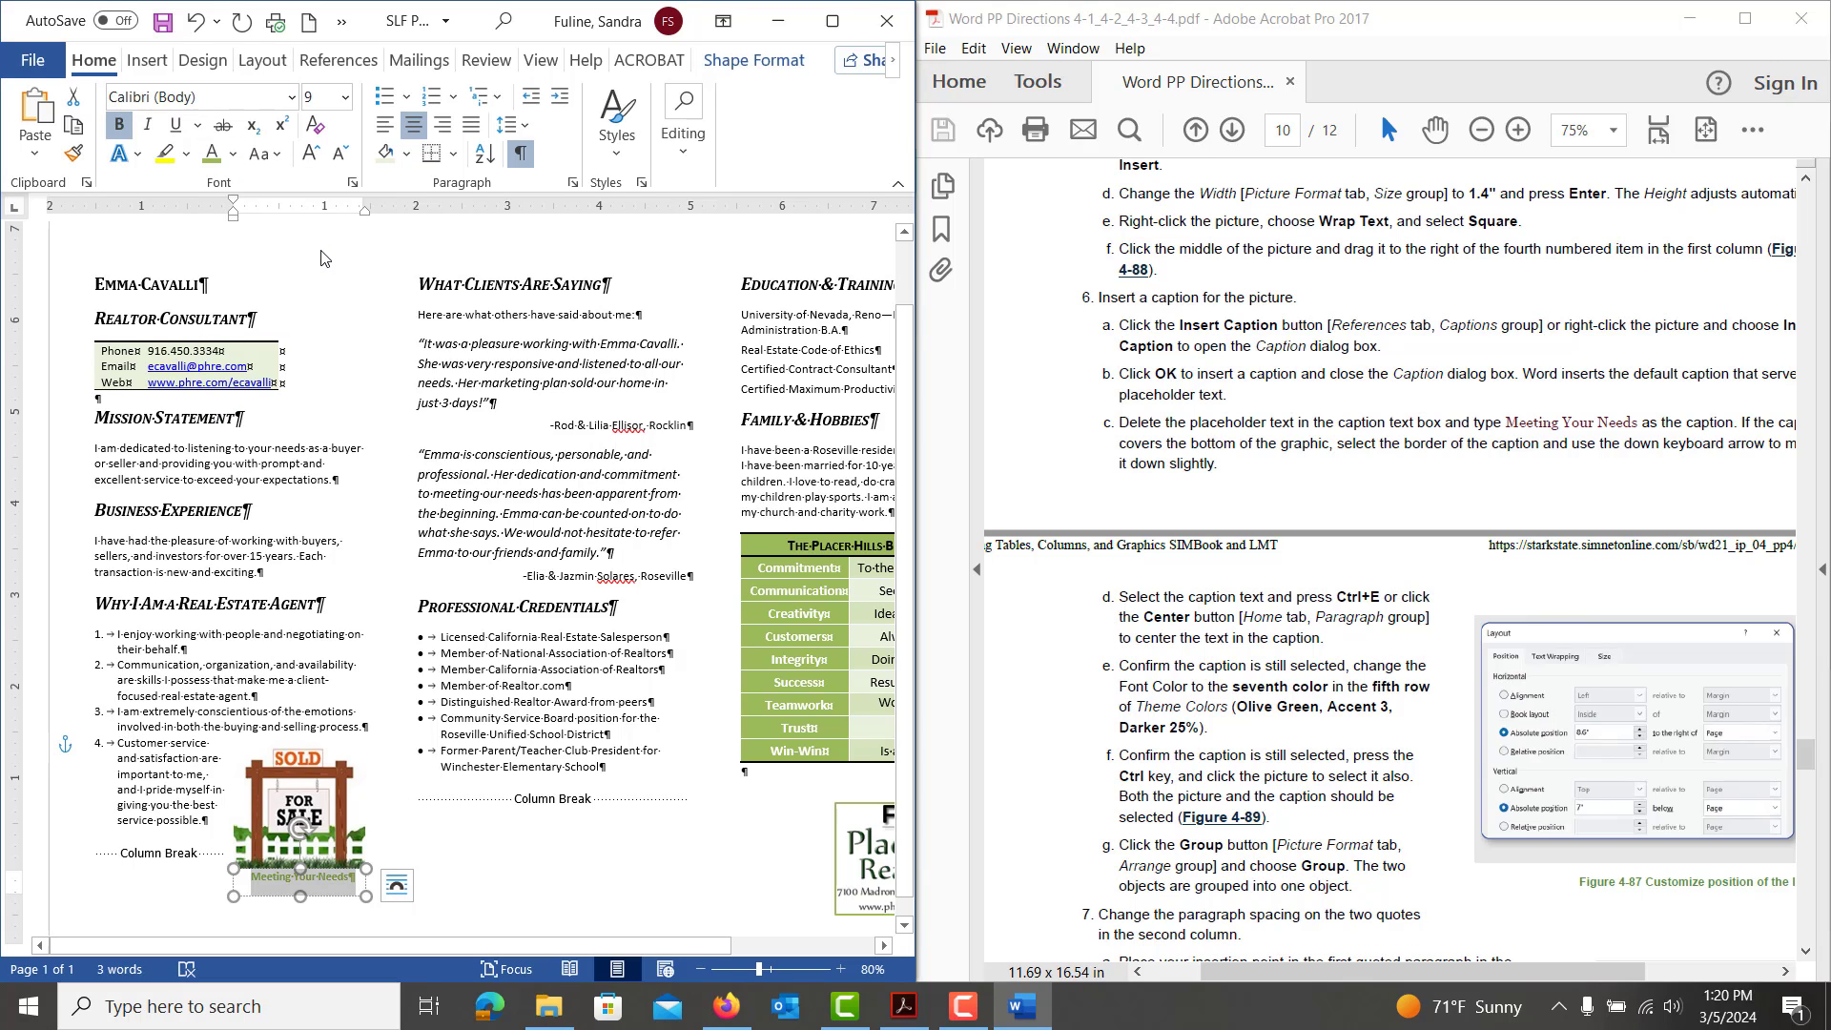
Group the for-sale picture and its caption into one object
left_click(273, 804, "ctrl")
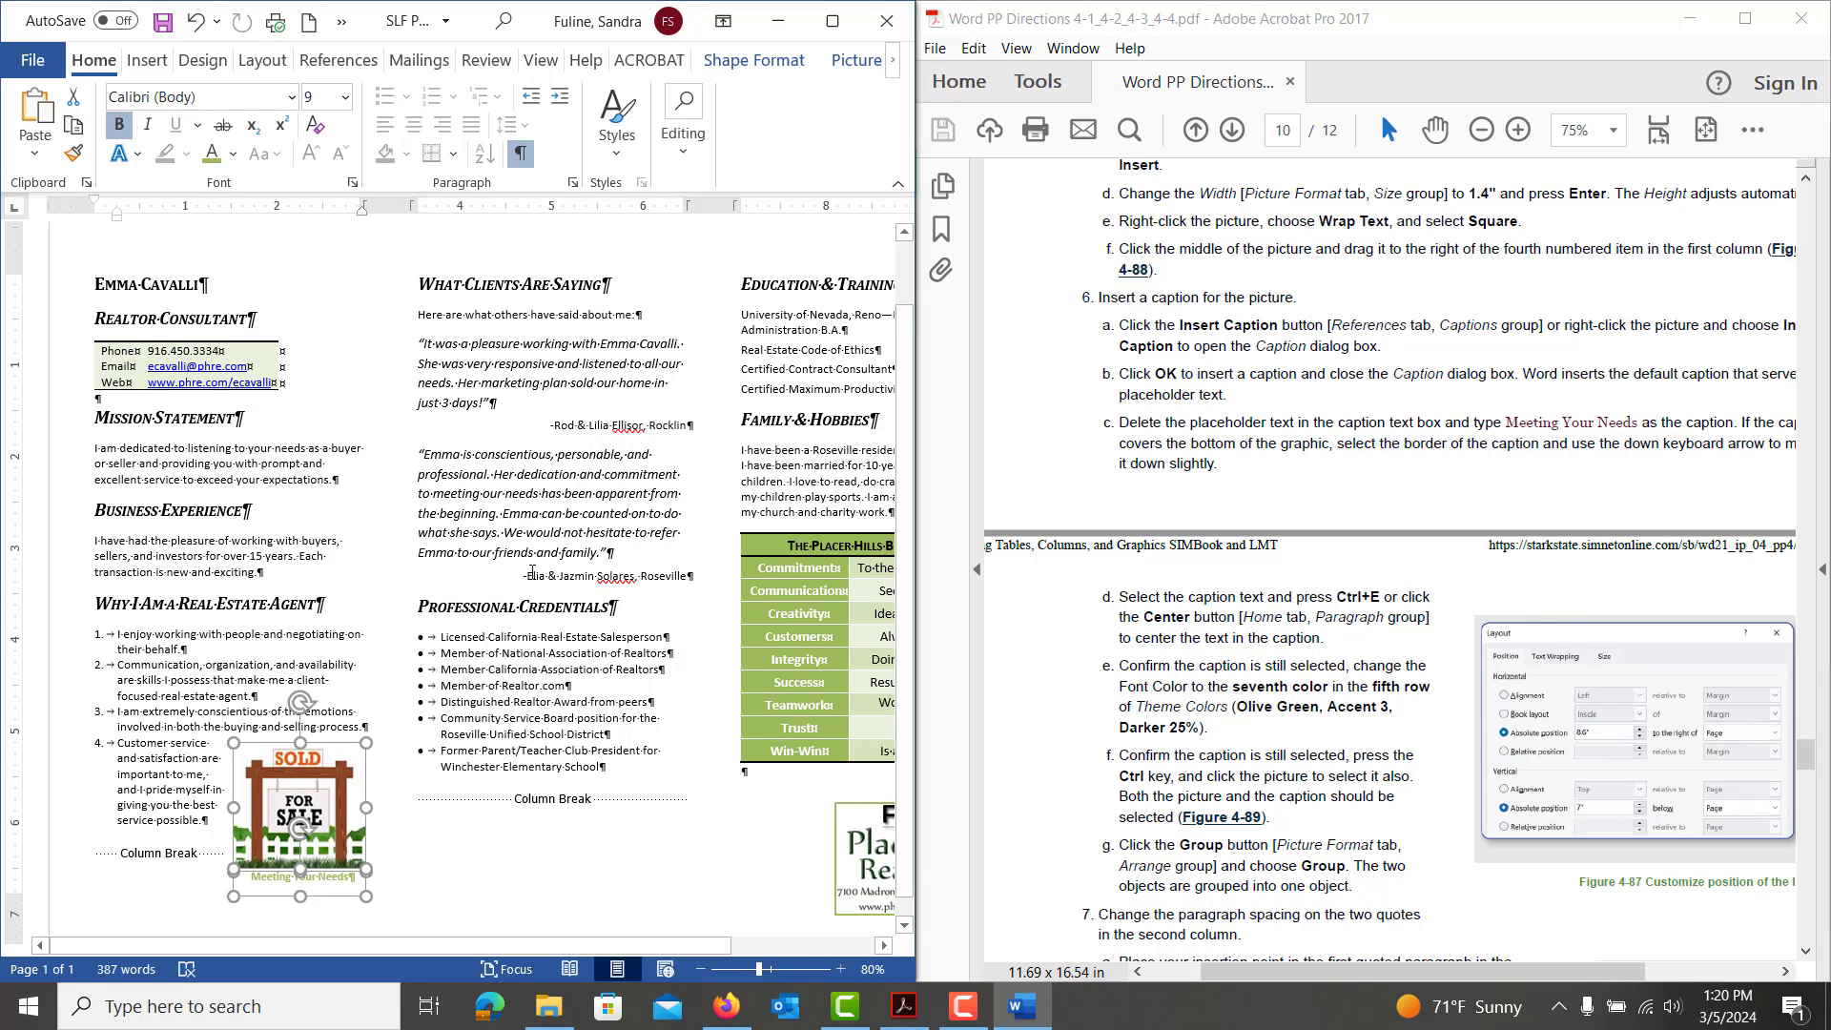
left_click(861, 65)
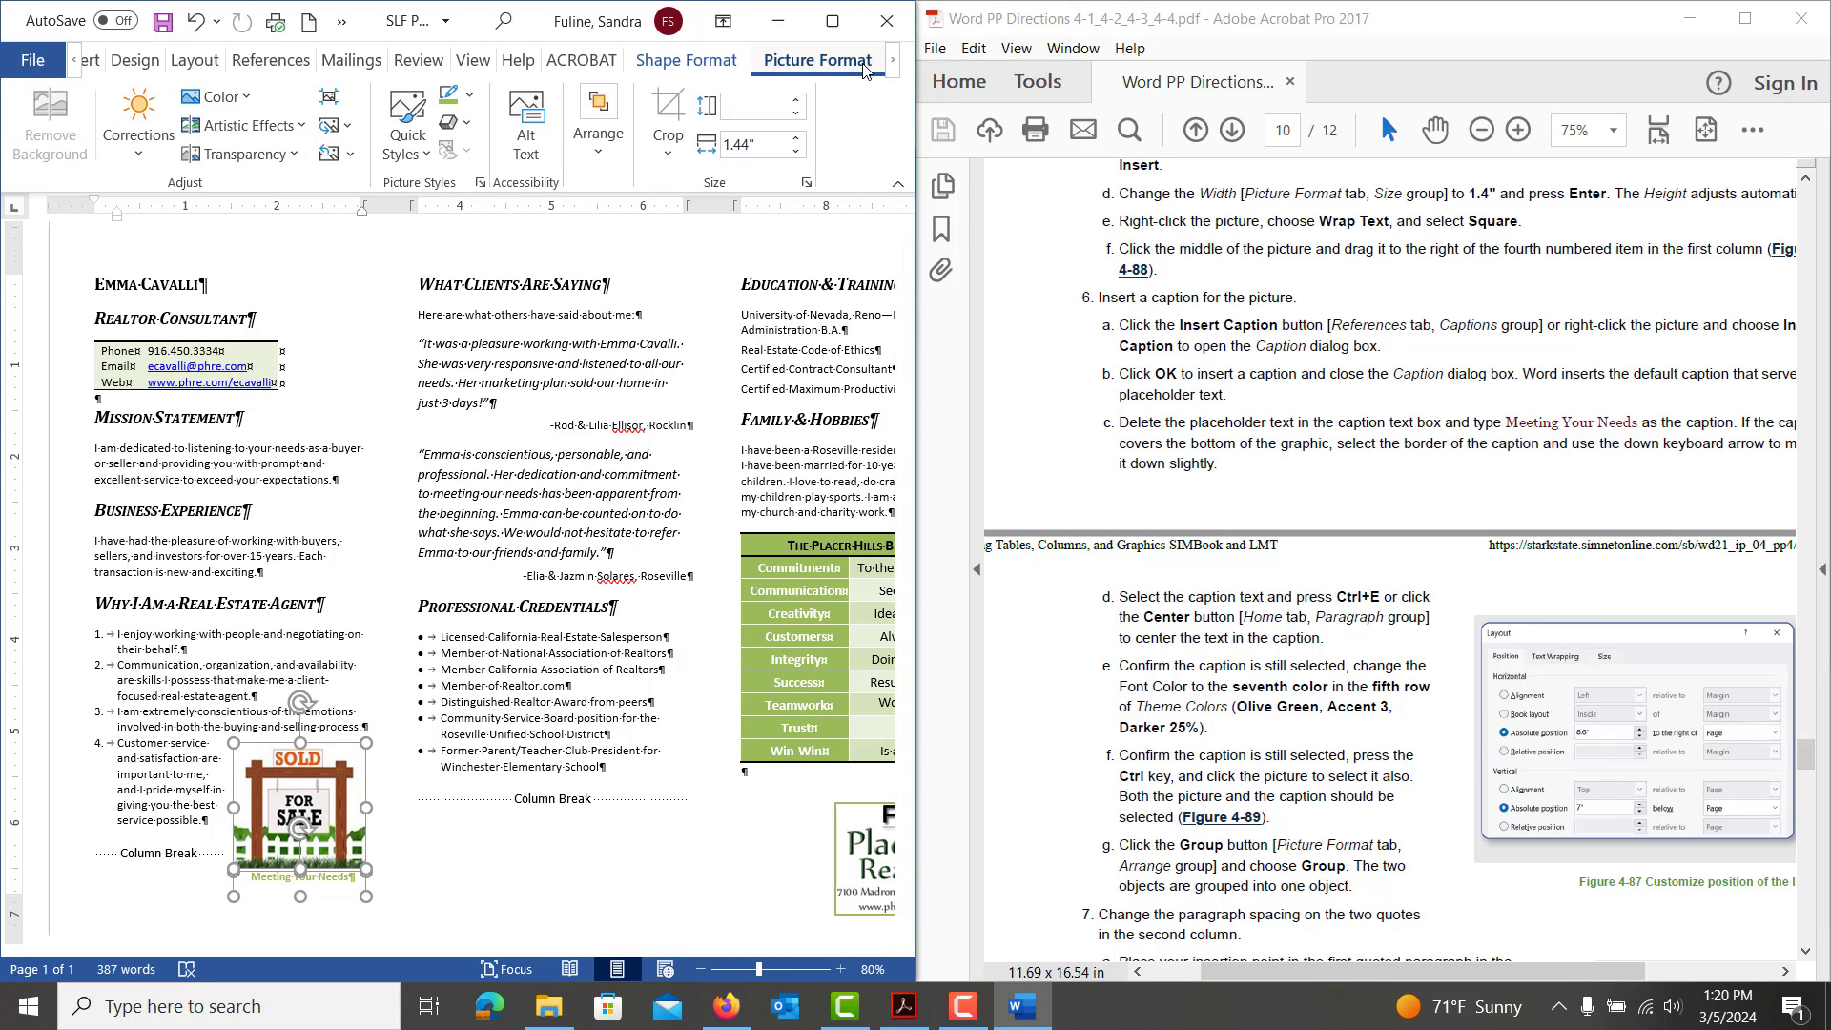
left_click(617, 159)
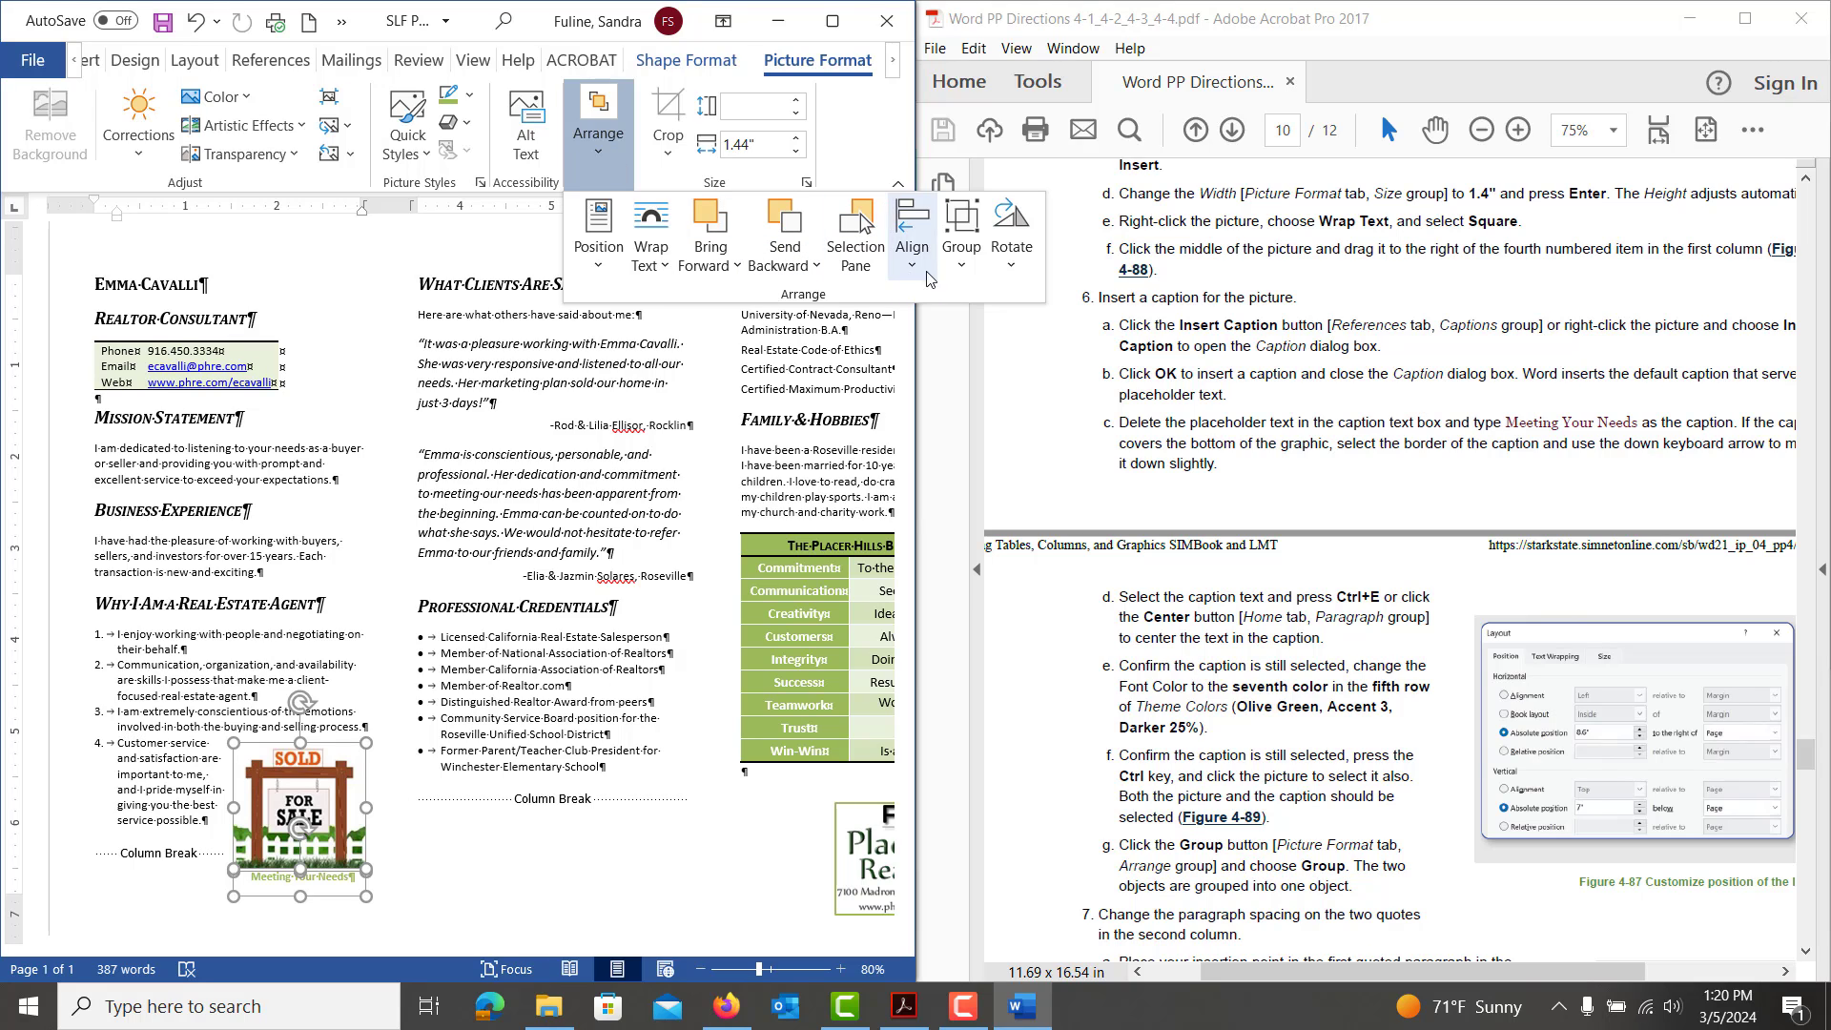
left_click(961, 238)
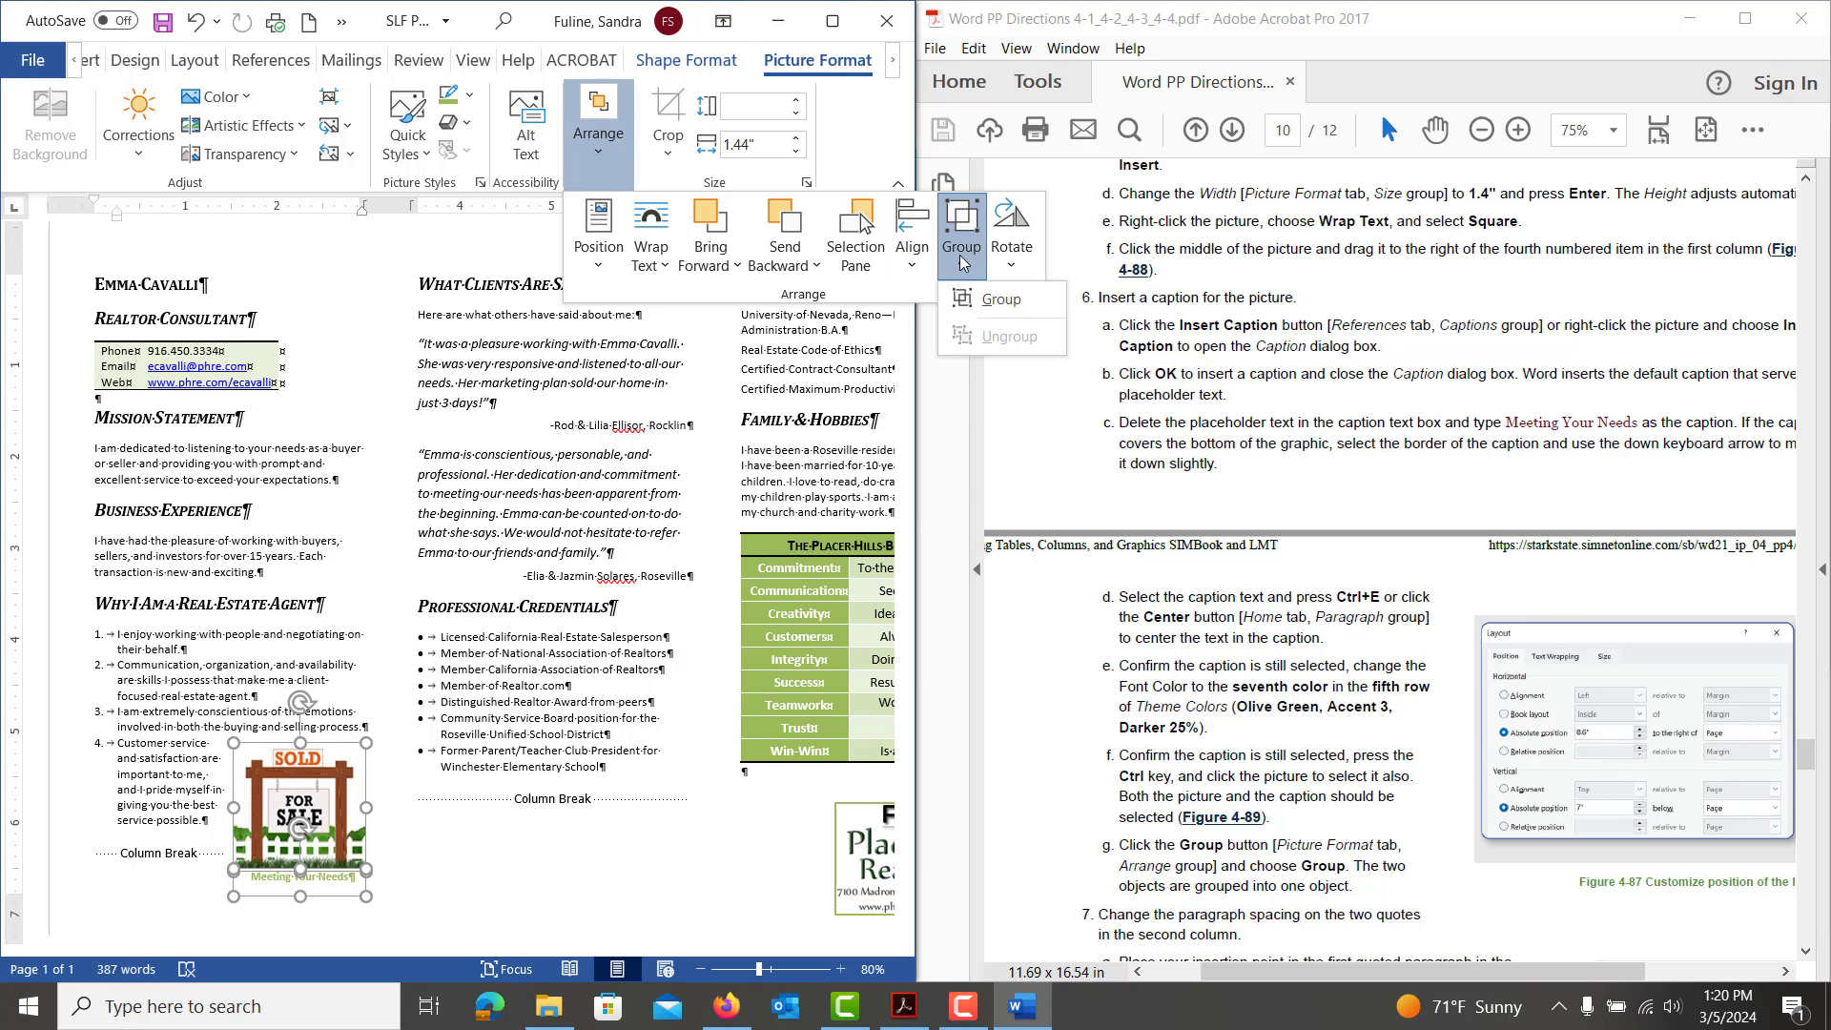
left_click(997, 300)
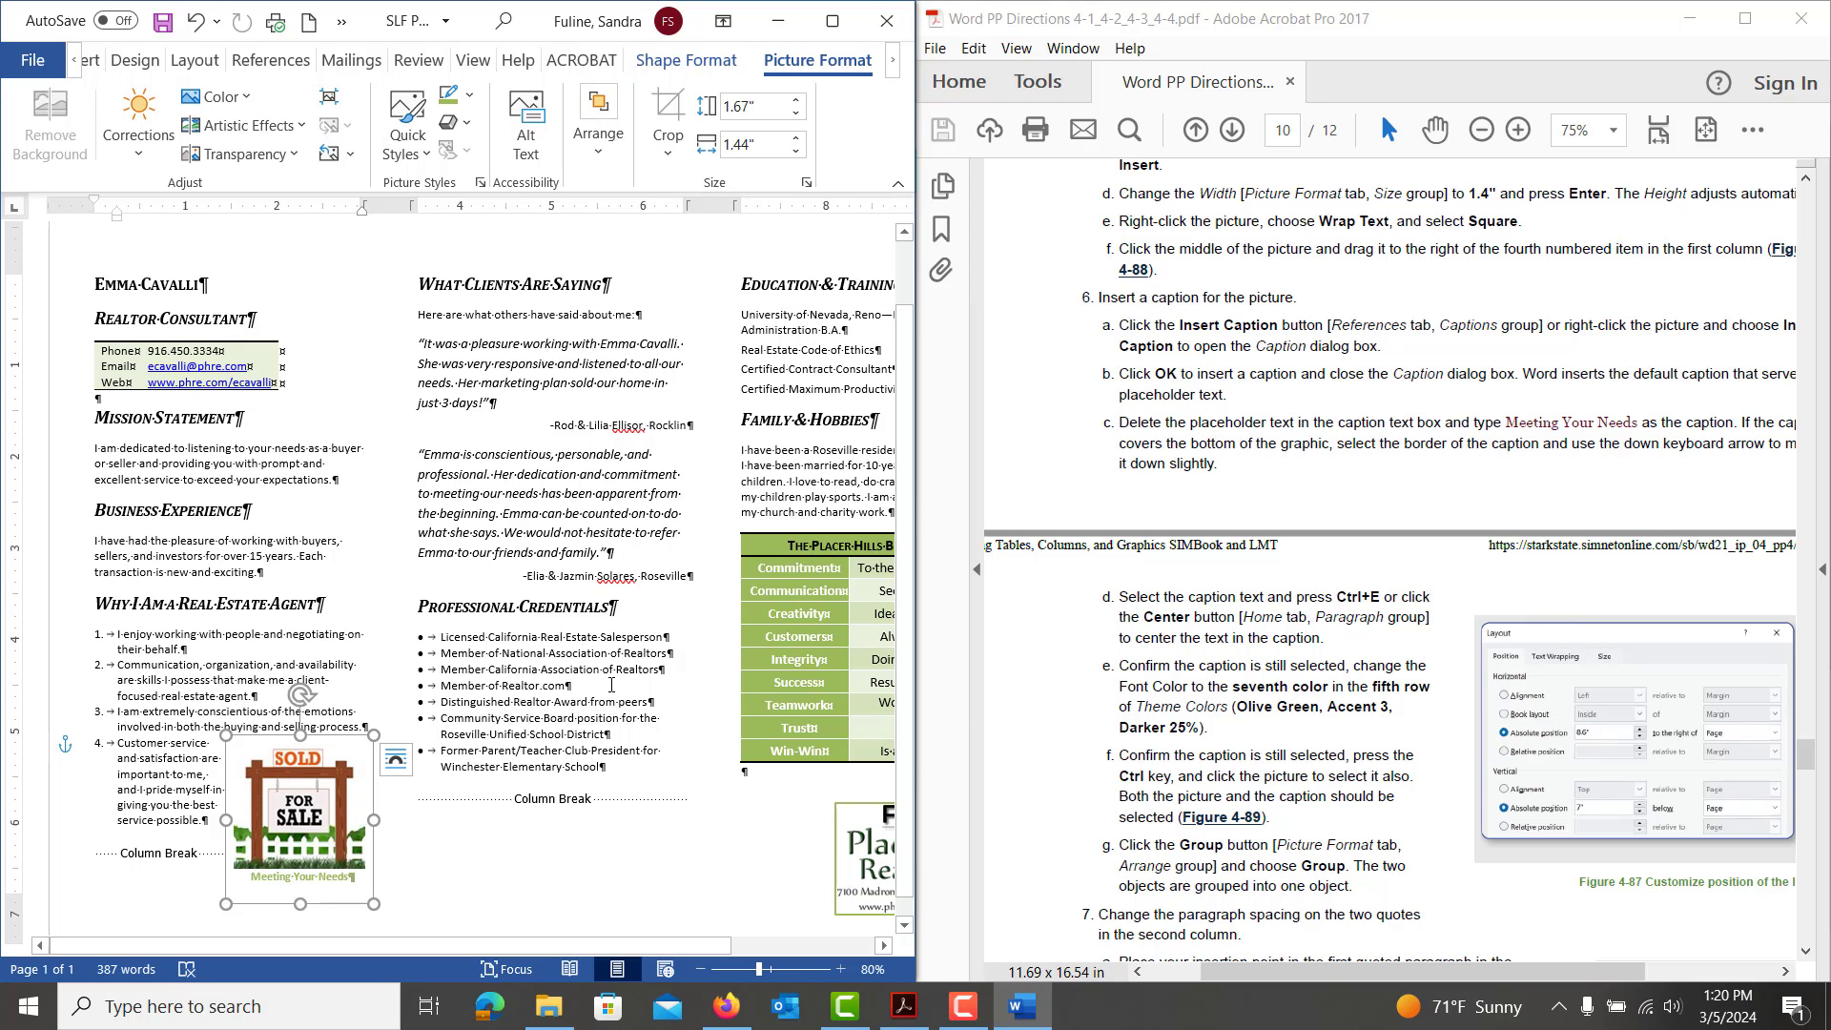
Set the After paragraph spacing of the first quote in the second column ("It was a pleasure…") to 12 pt
scroll(1383, 725, "down", 3)
scroll(1383, 725, "down", 5)
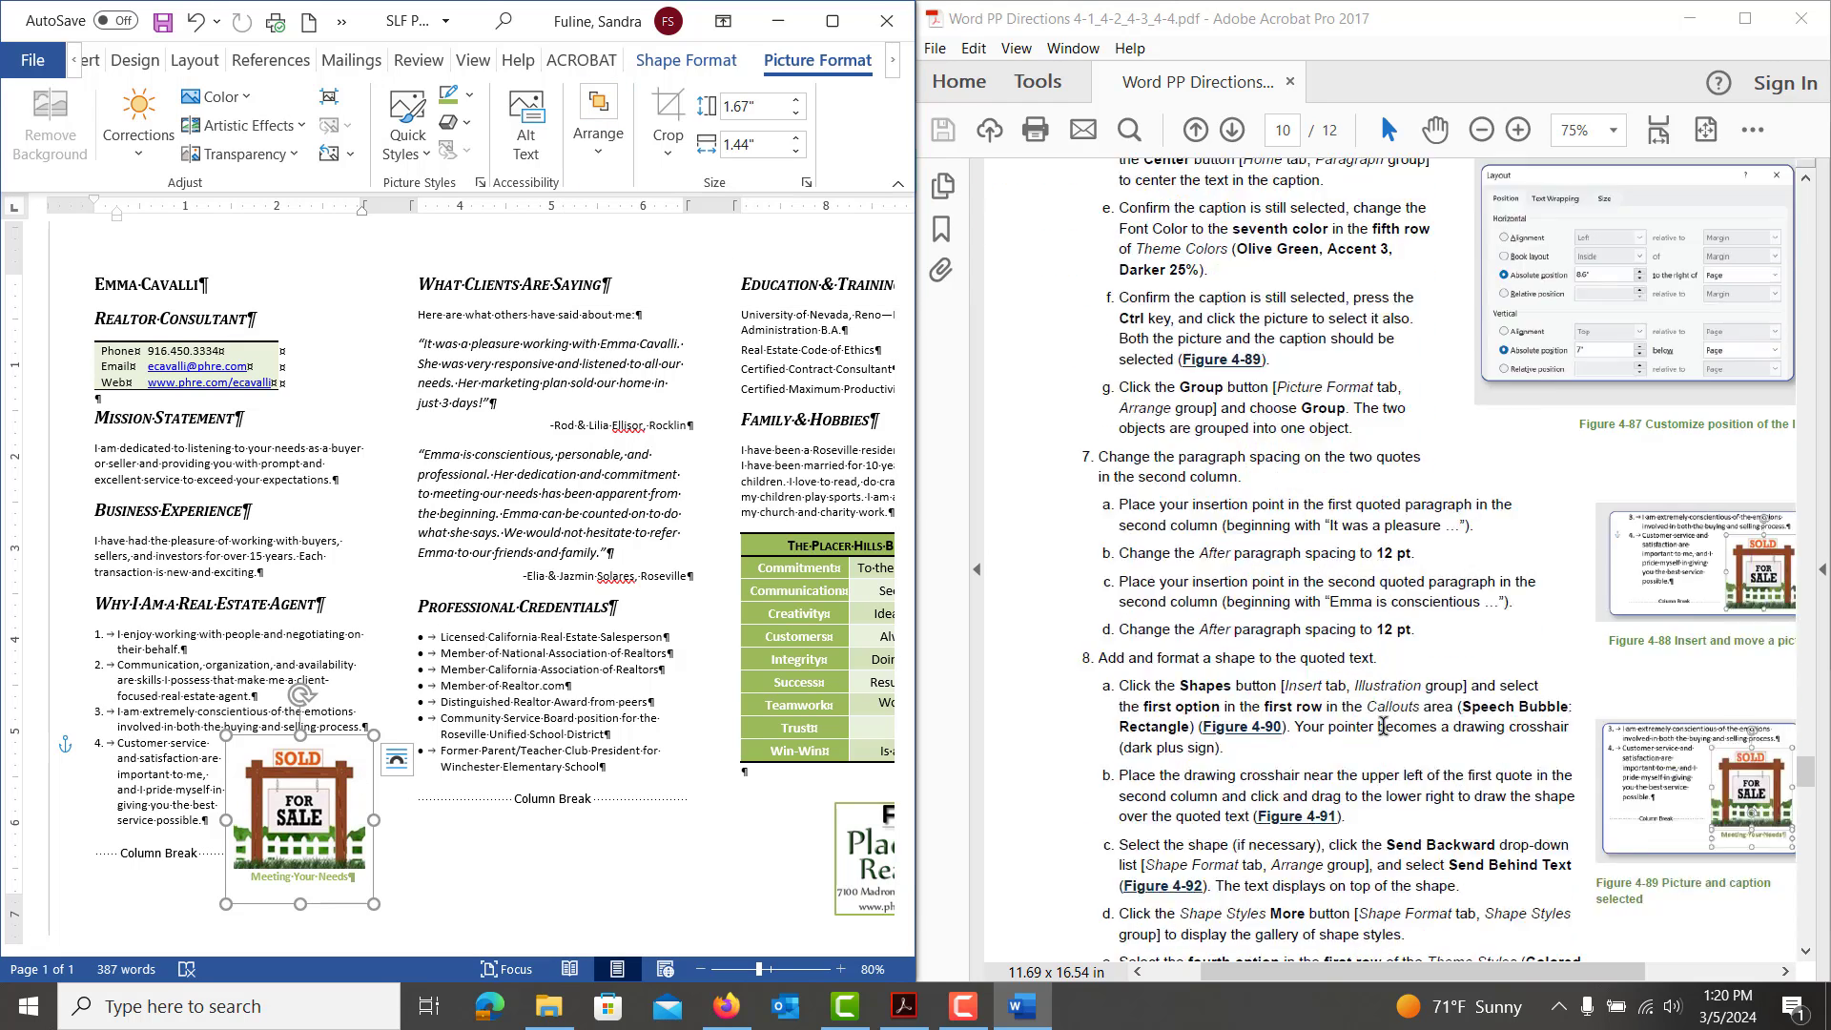
scroll(1383, 725, "down", 1)
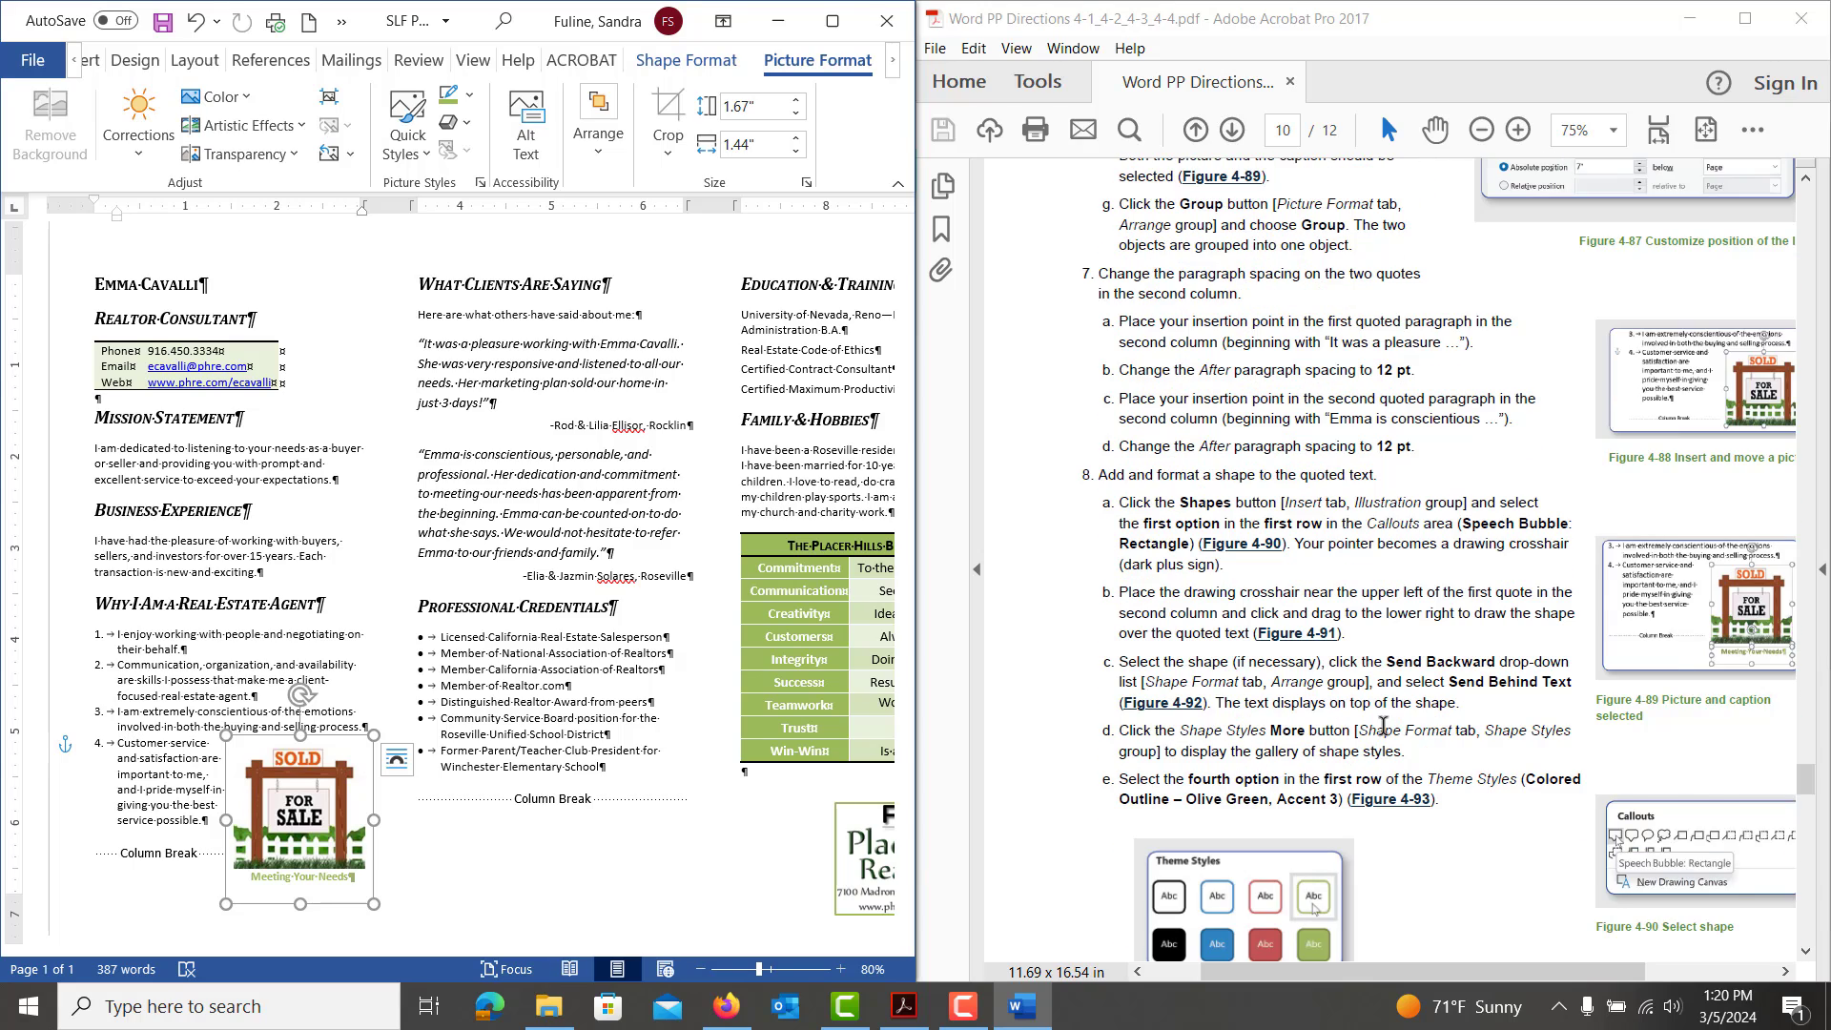
scroll(1383, 724, "down", 1)
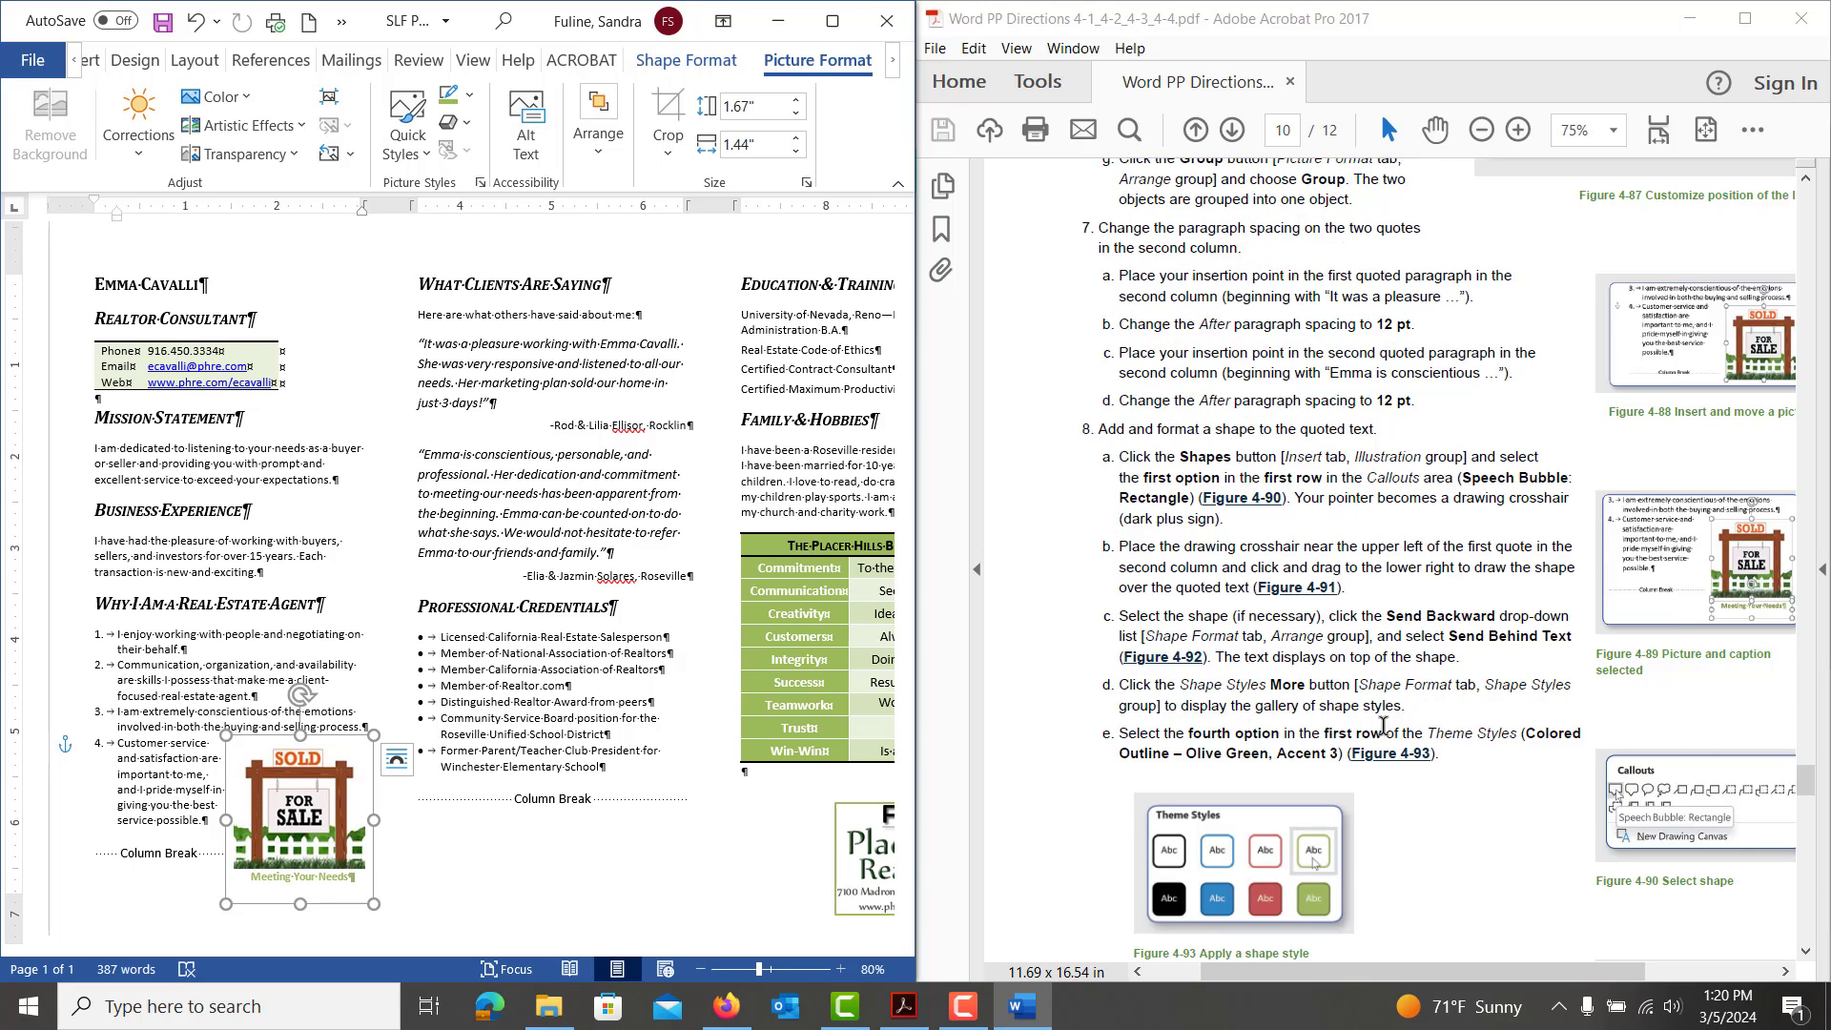
left_click(519, 356)
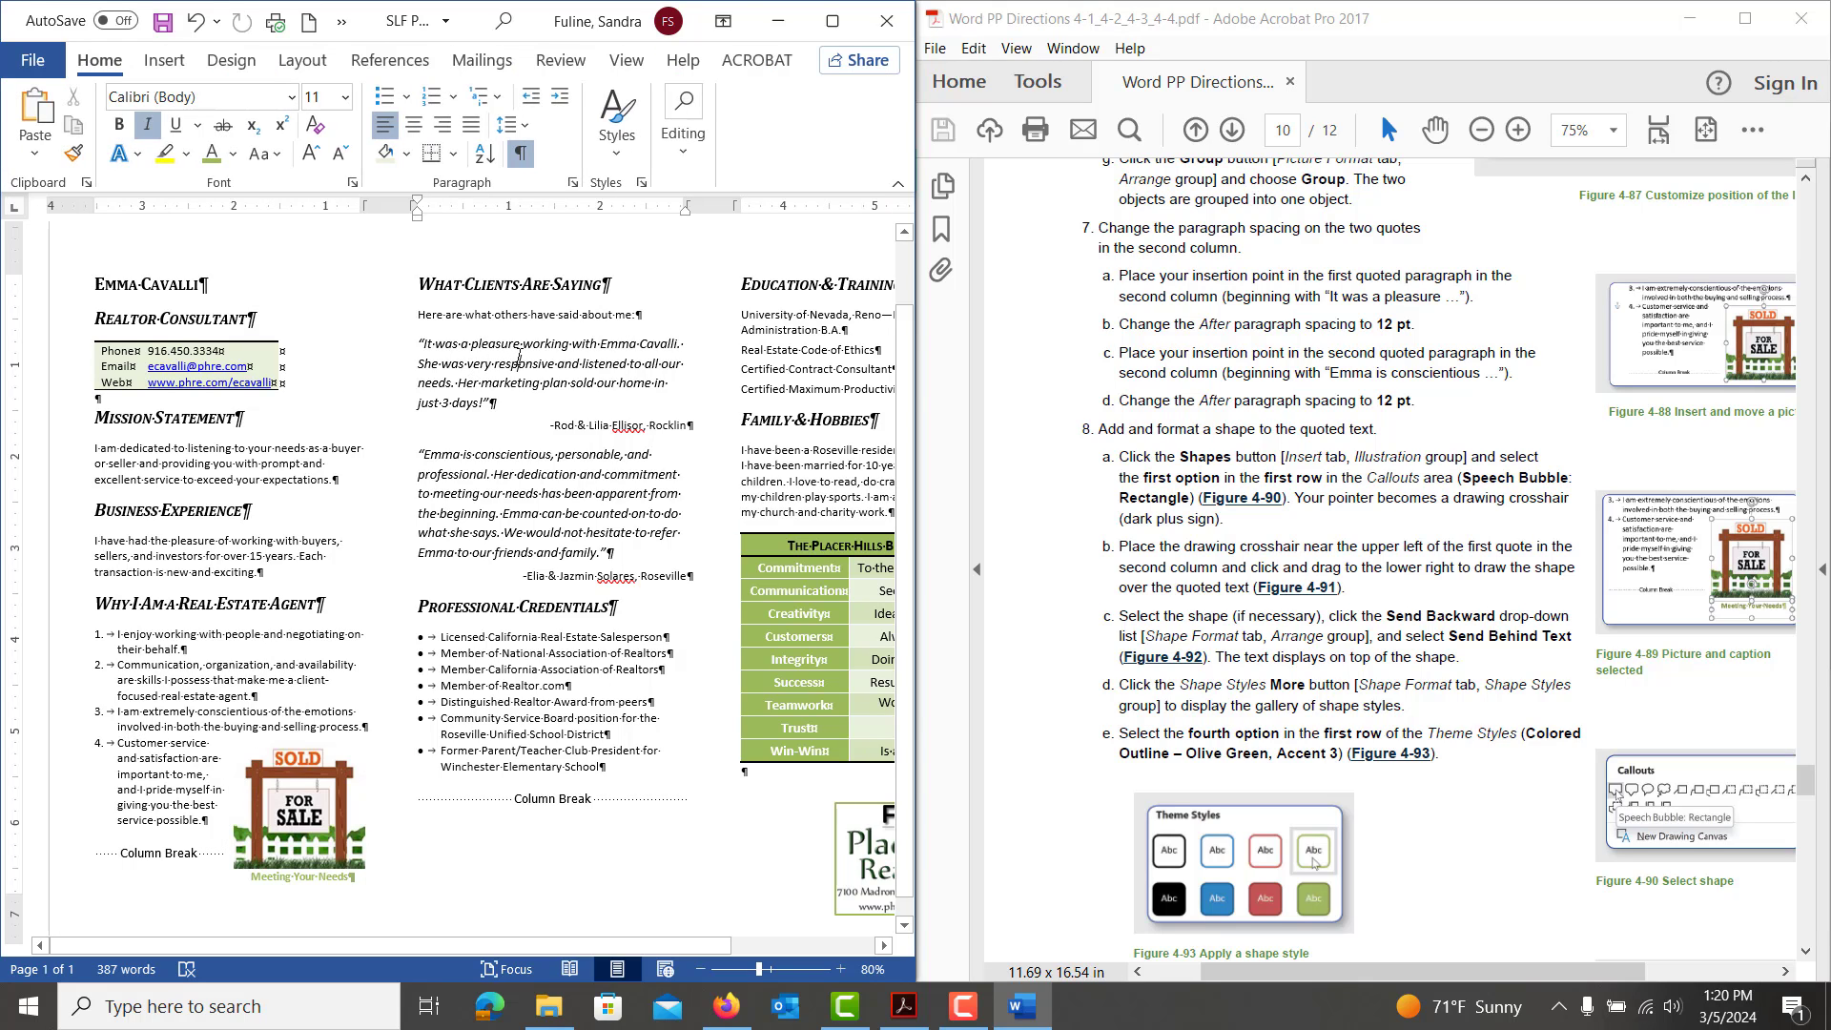
left_click(303, 63)
left_click(437, 157)
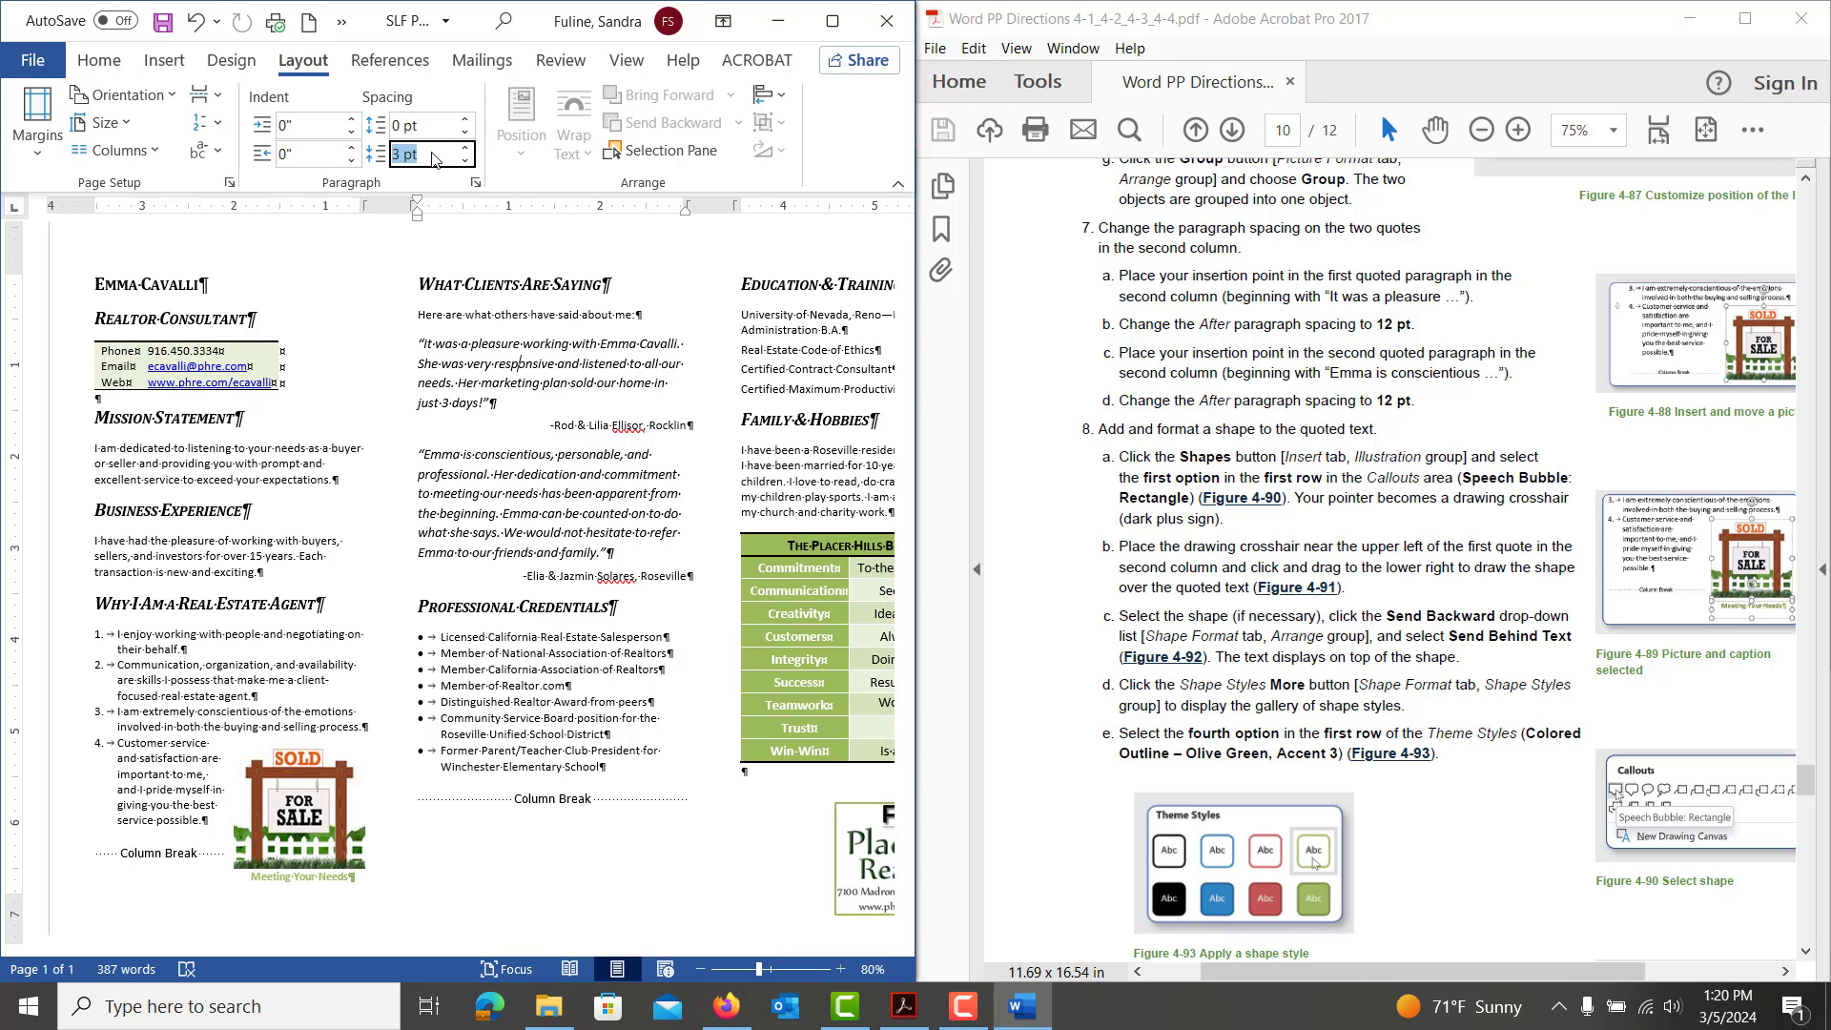
type("12")
key("Return")
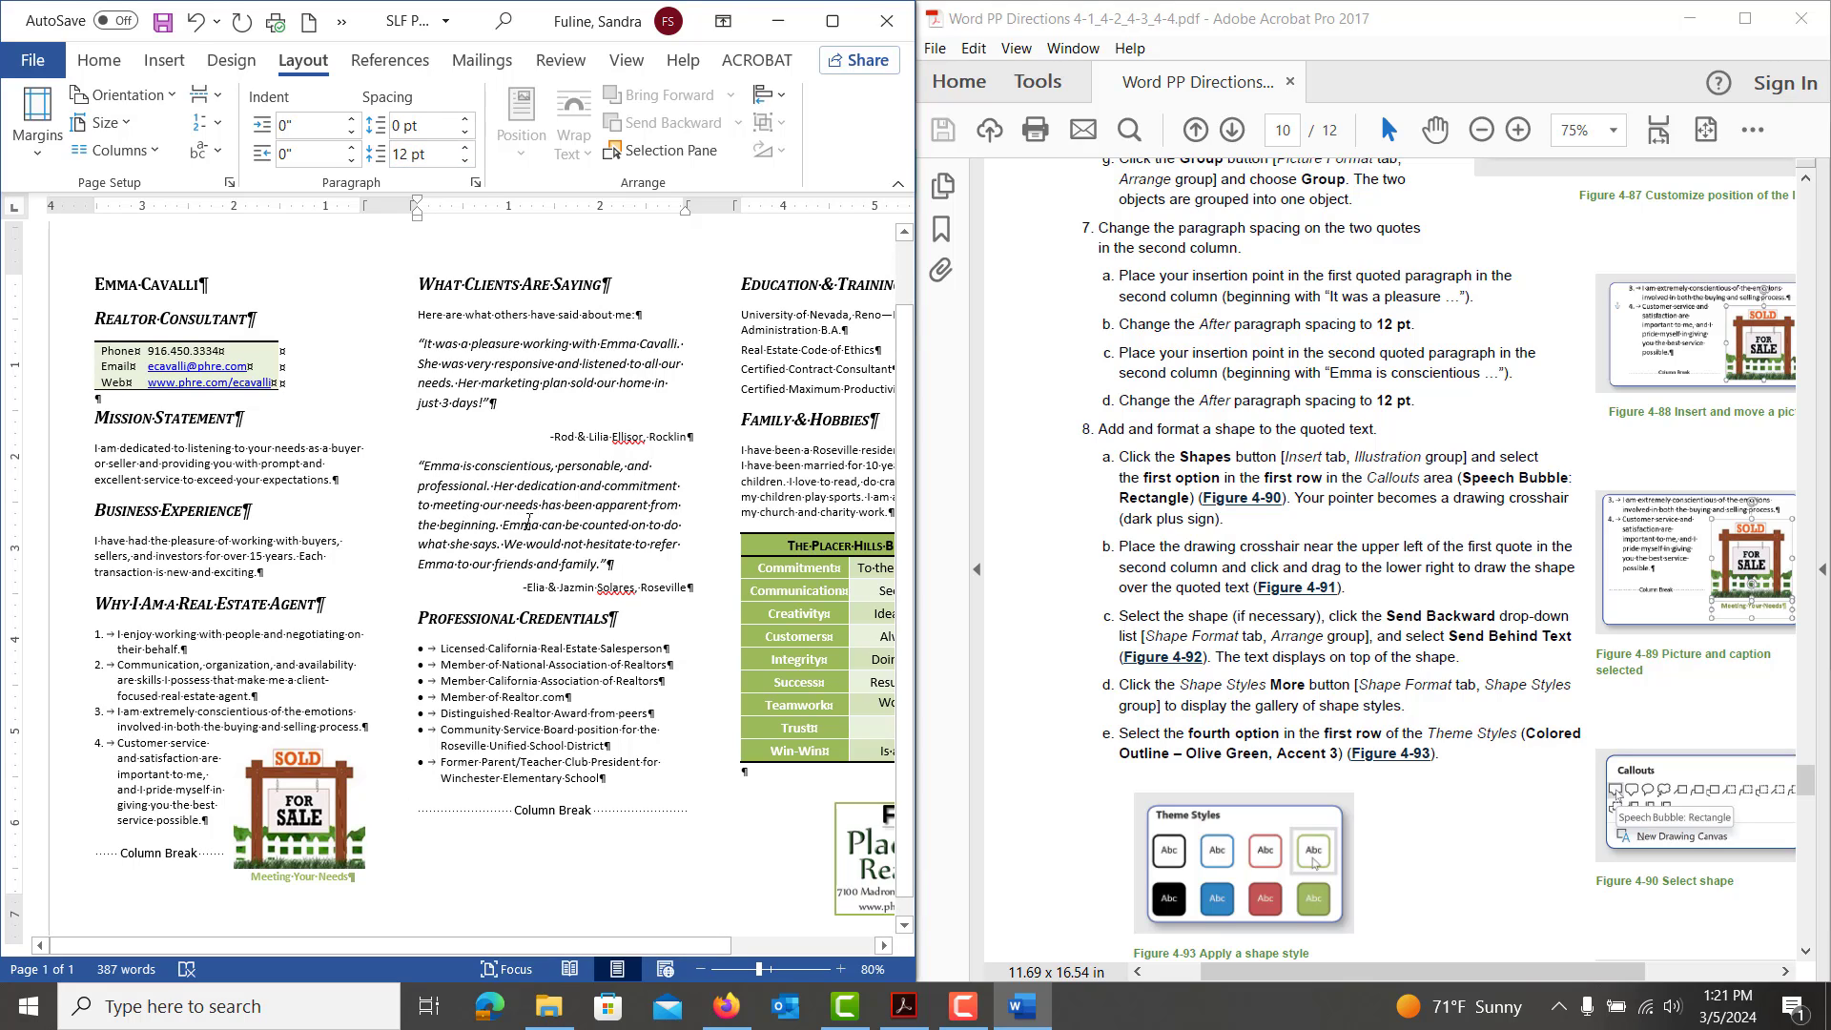
Set the After paragraph spacing of the second quote ("Emma is conscientious…") to 12 pt
left_click(528, 521)
left_click(425, 157)
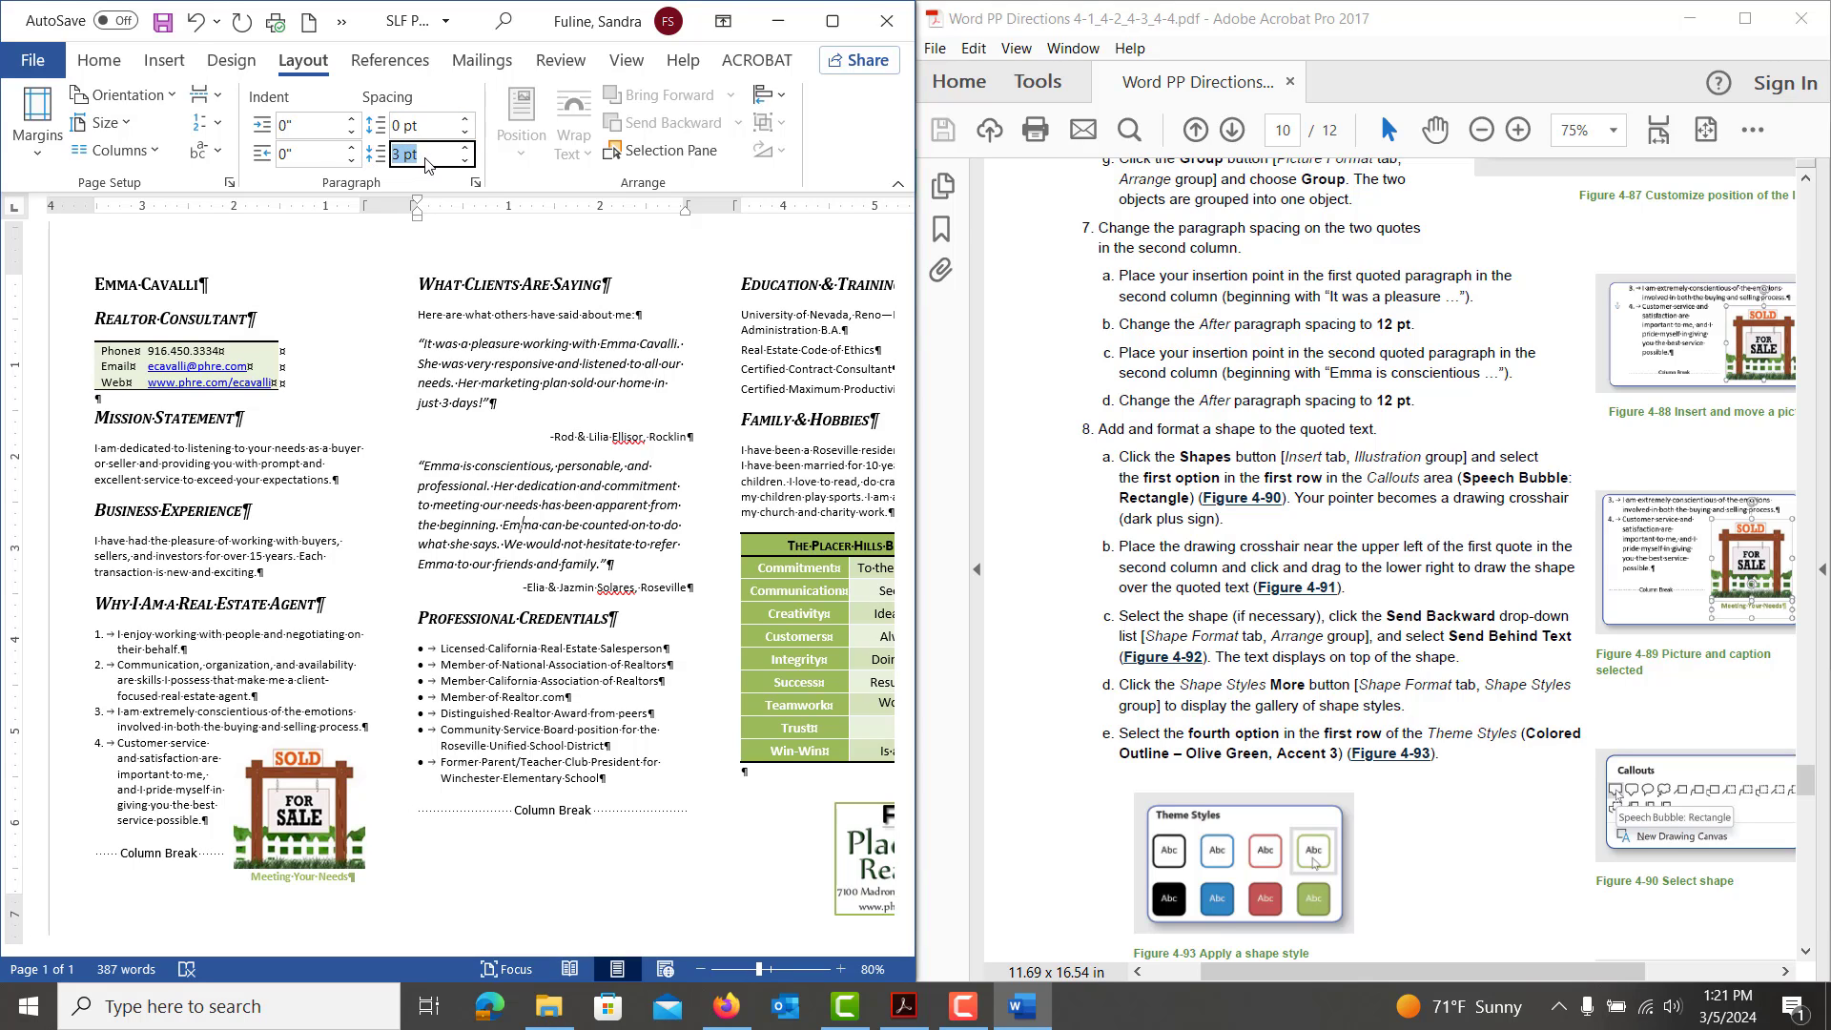
type("12")
key("Return")
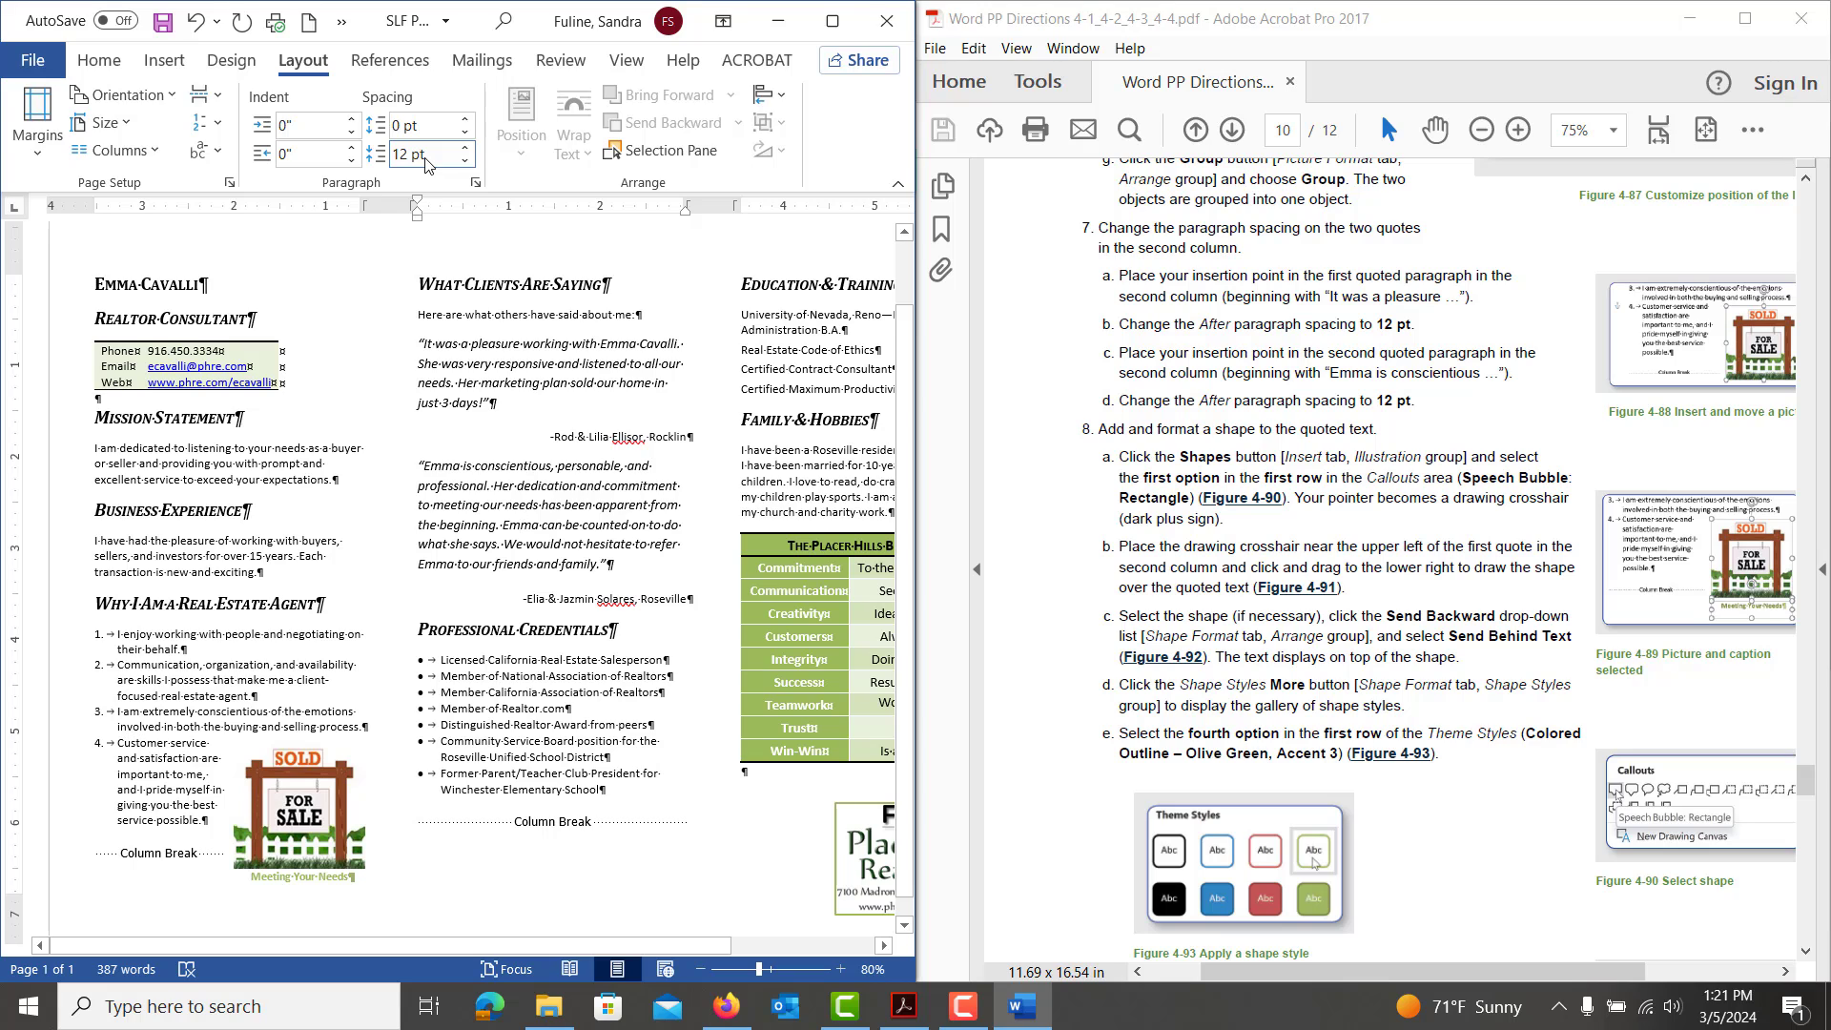
Draw a Speech Bubble: Rectangle callout about 1" high and 3.2" wide over the first quote in the second column
scroll(1242, 558, "down", 2)
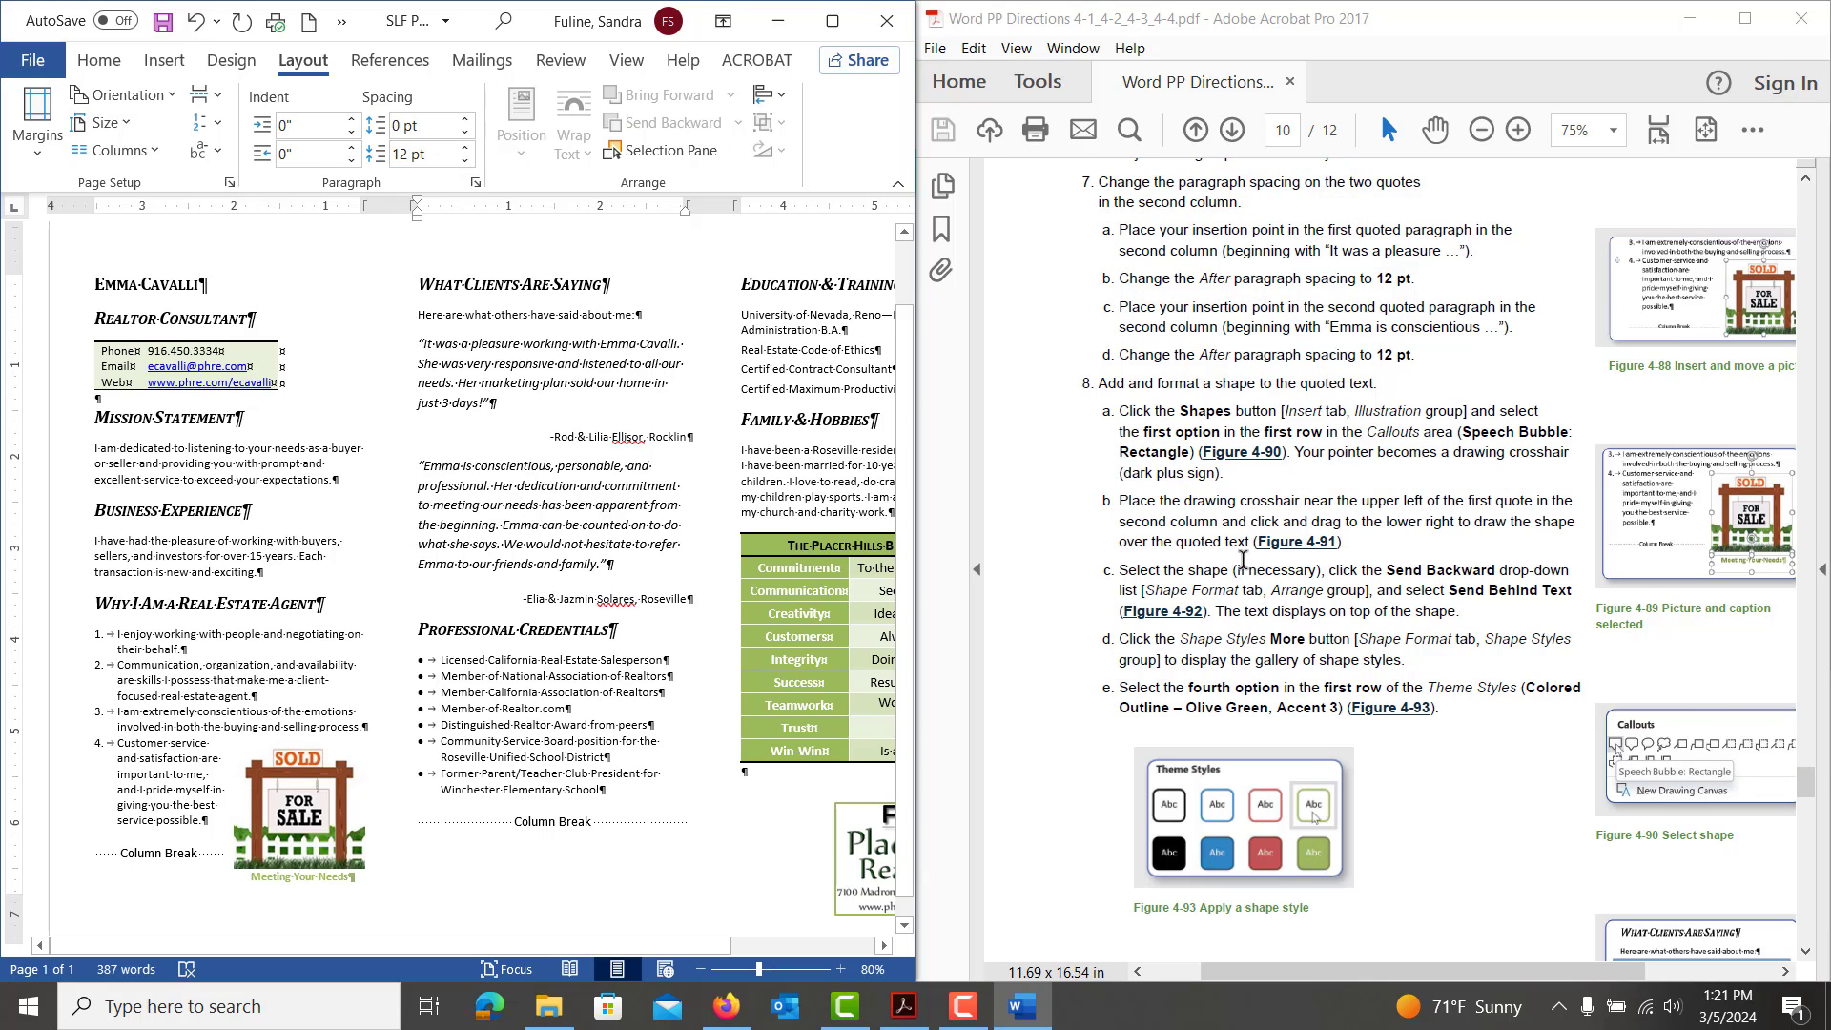
scroll(1242, 560, "down", 1)
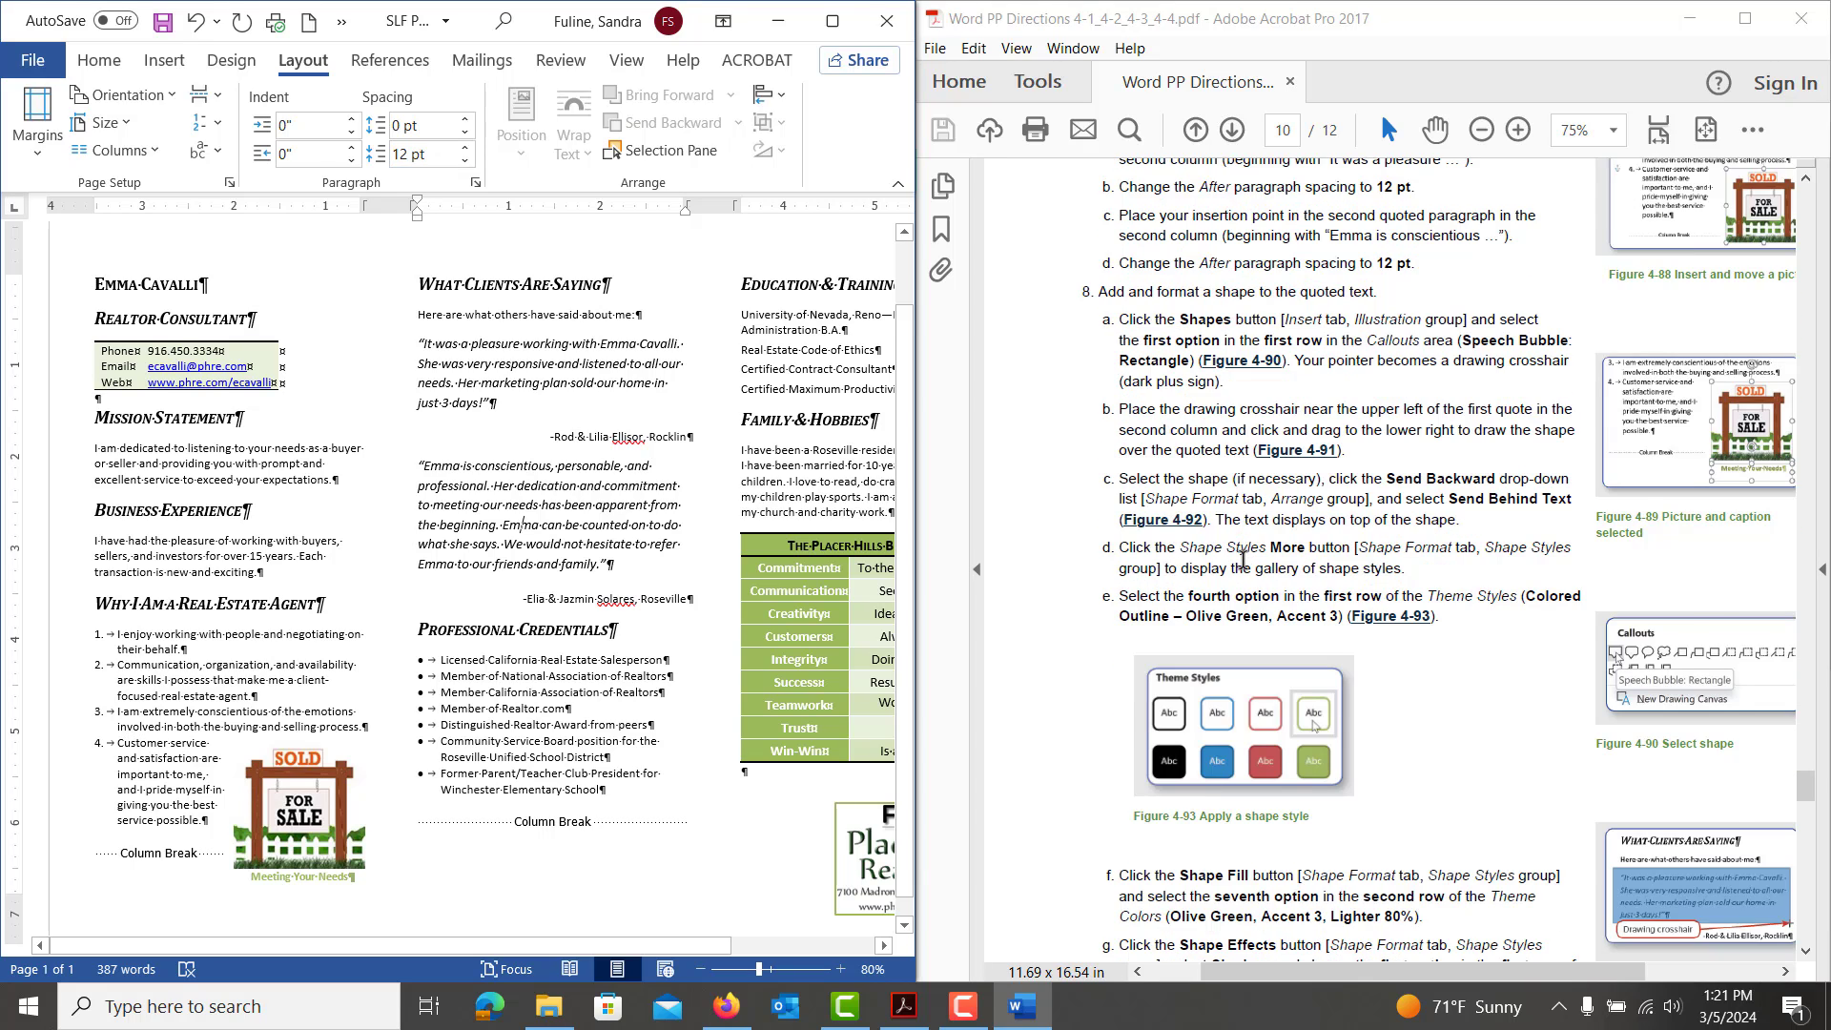
left_click(176, 62)
left_click(229, 91)
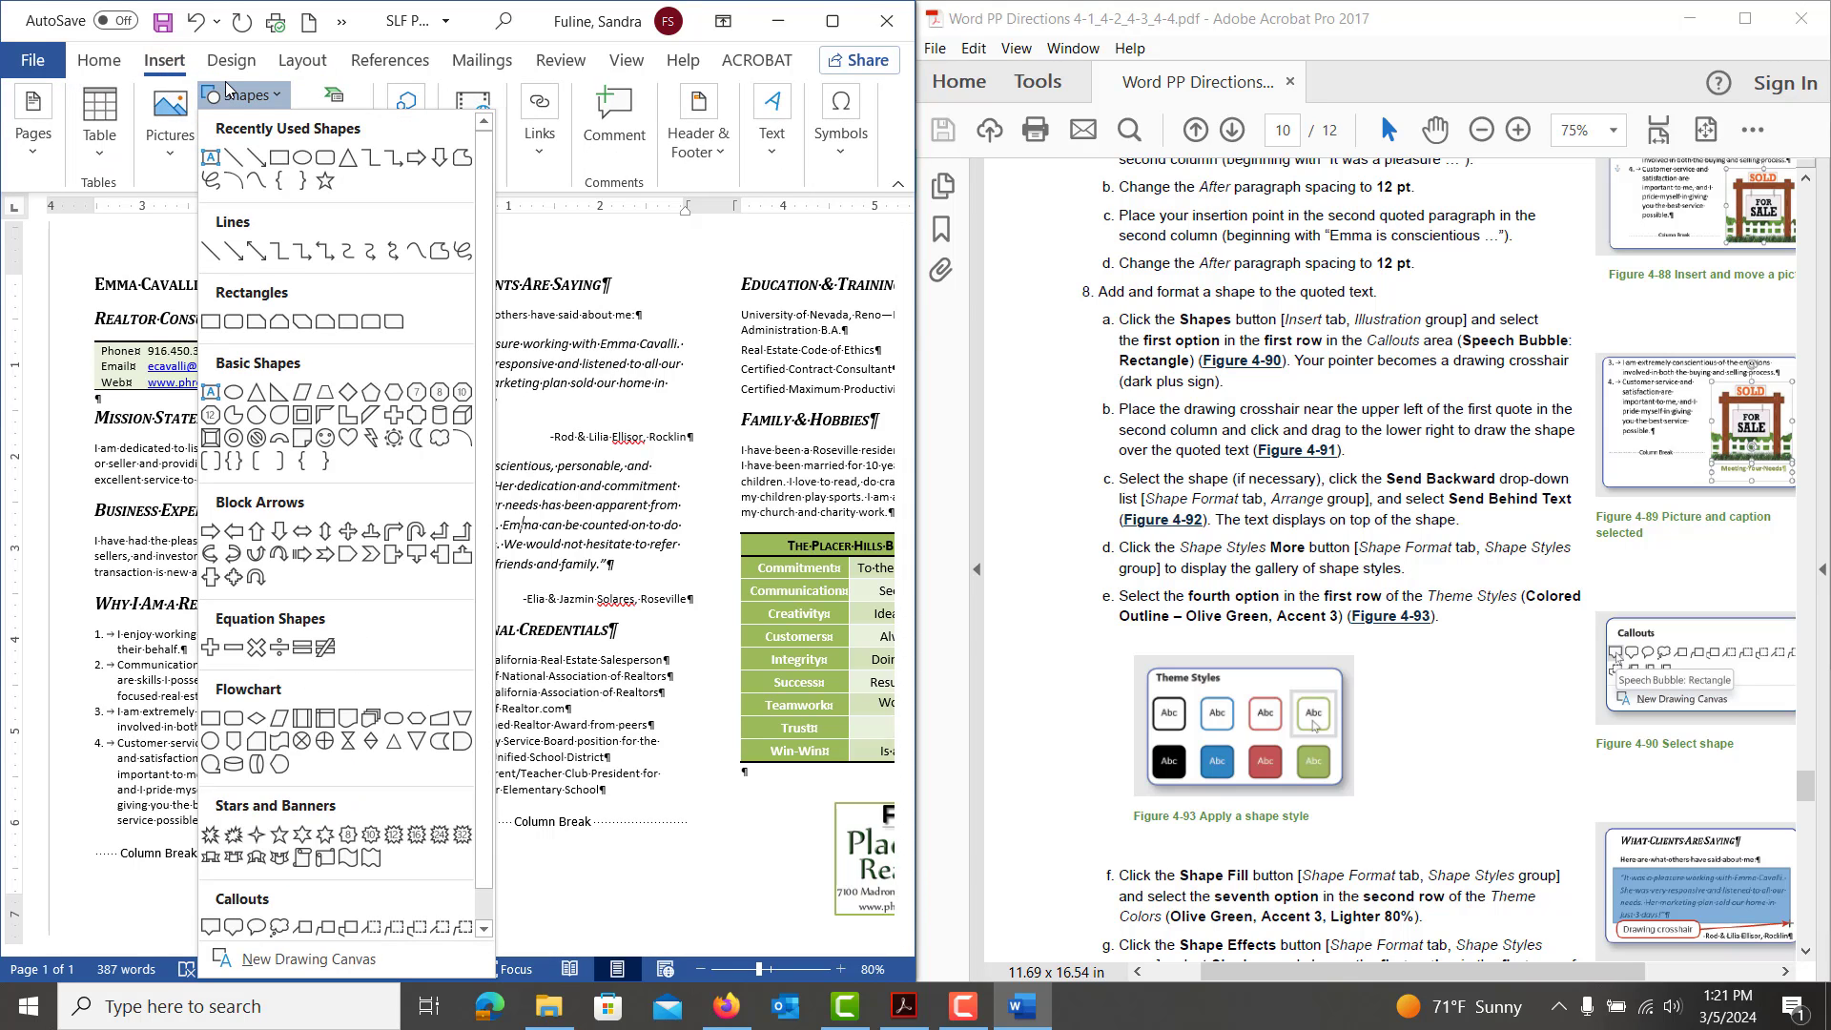
scroll(281, 732, "down", 1)
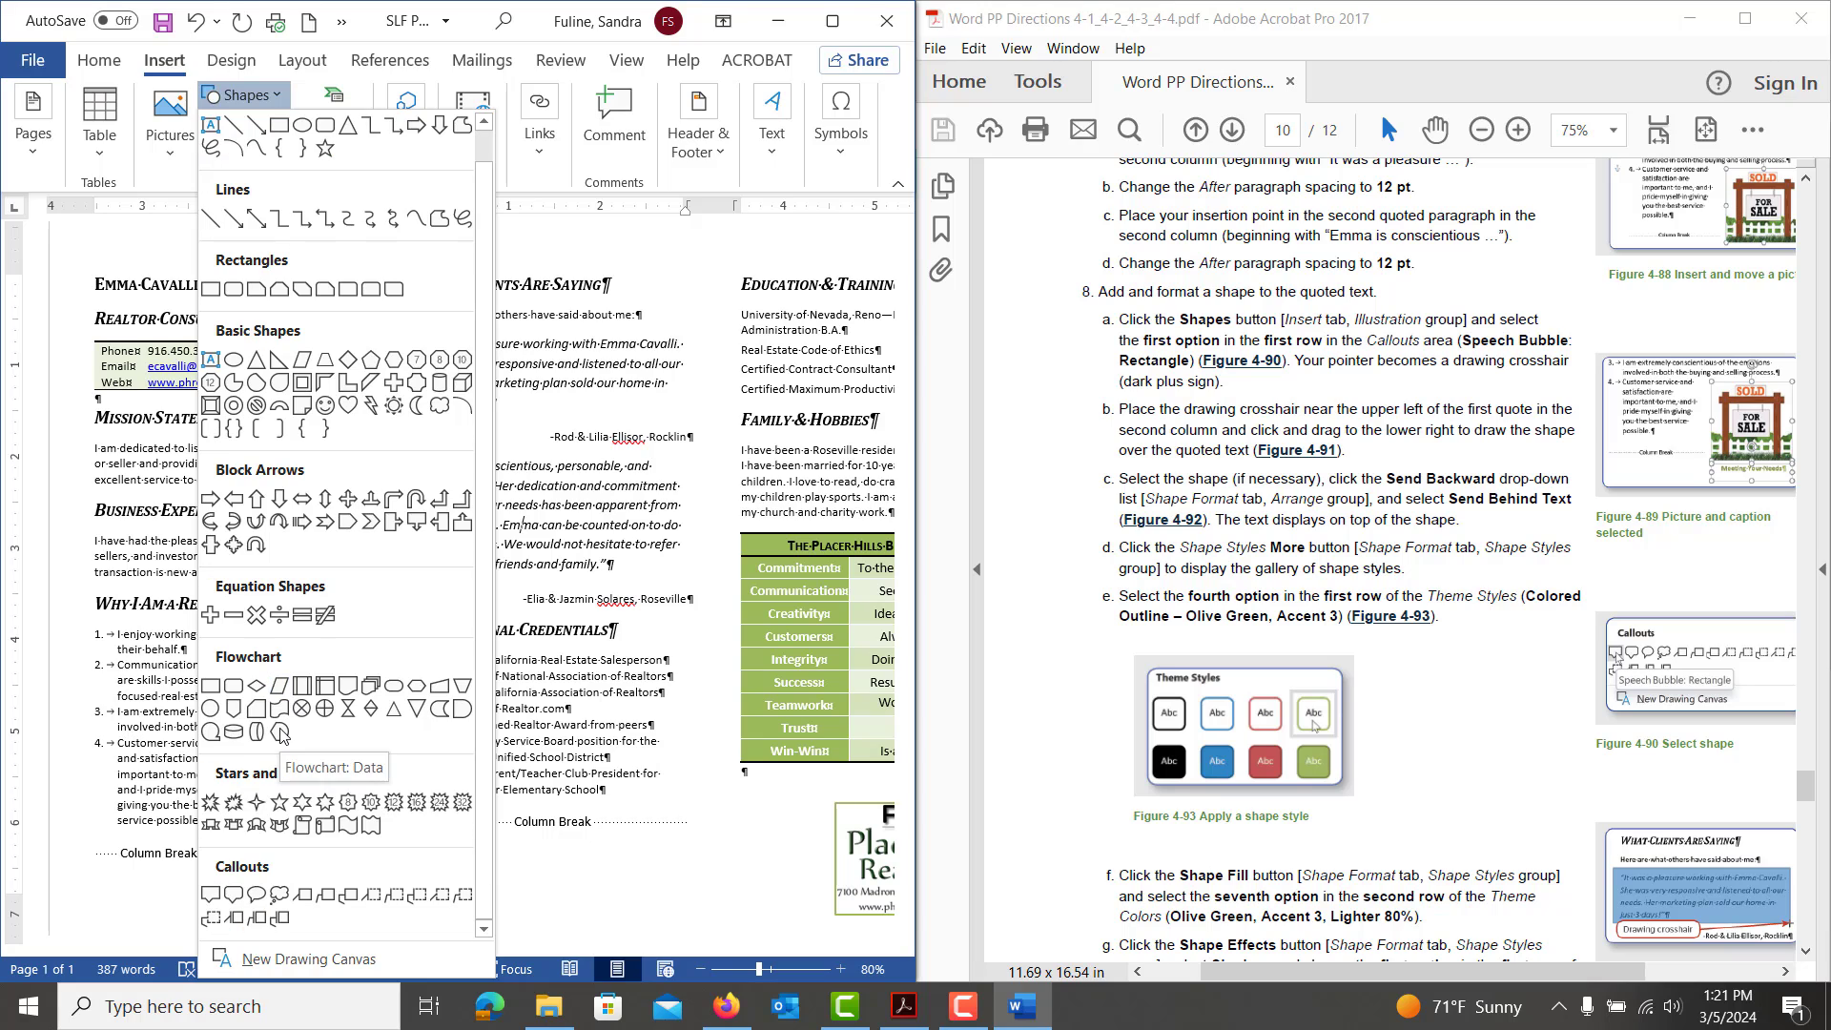
left_click(212, 897)
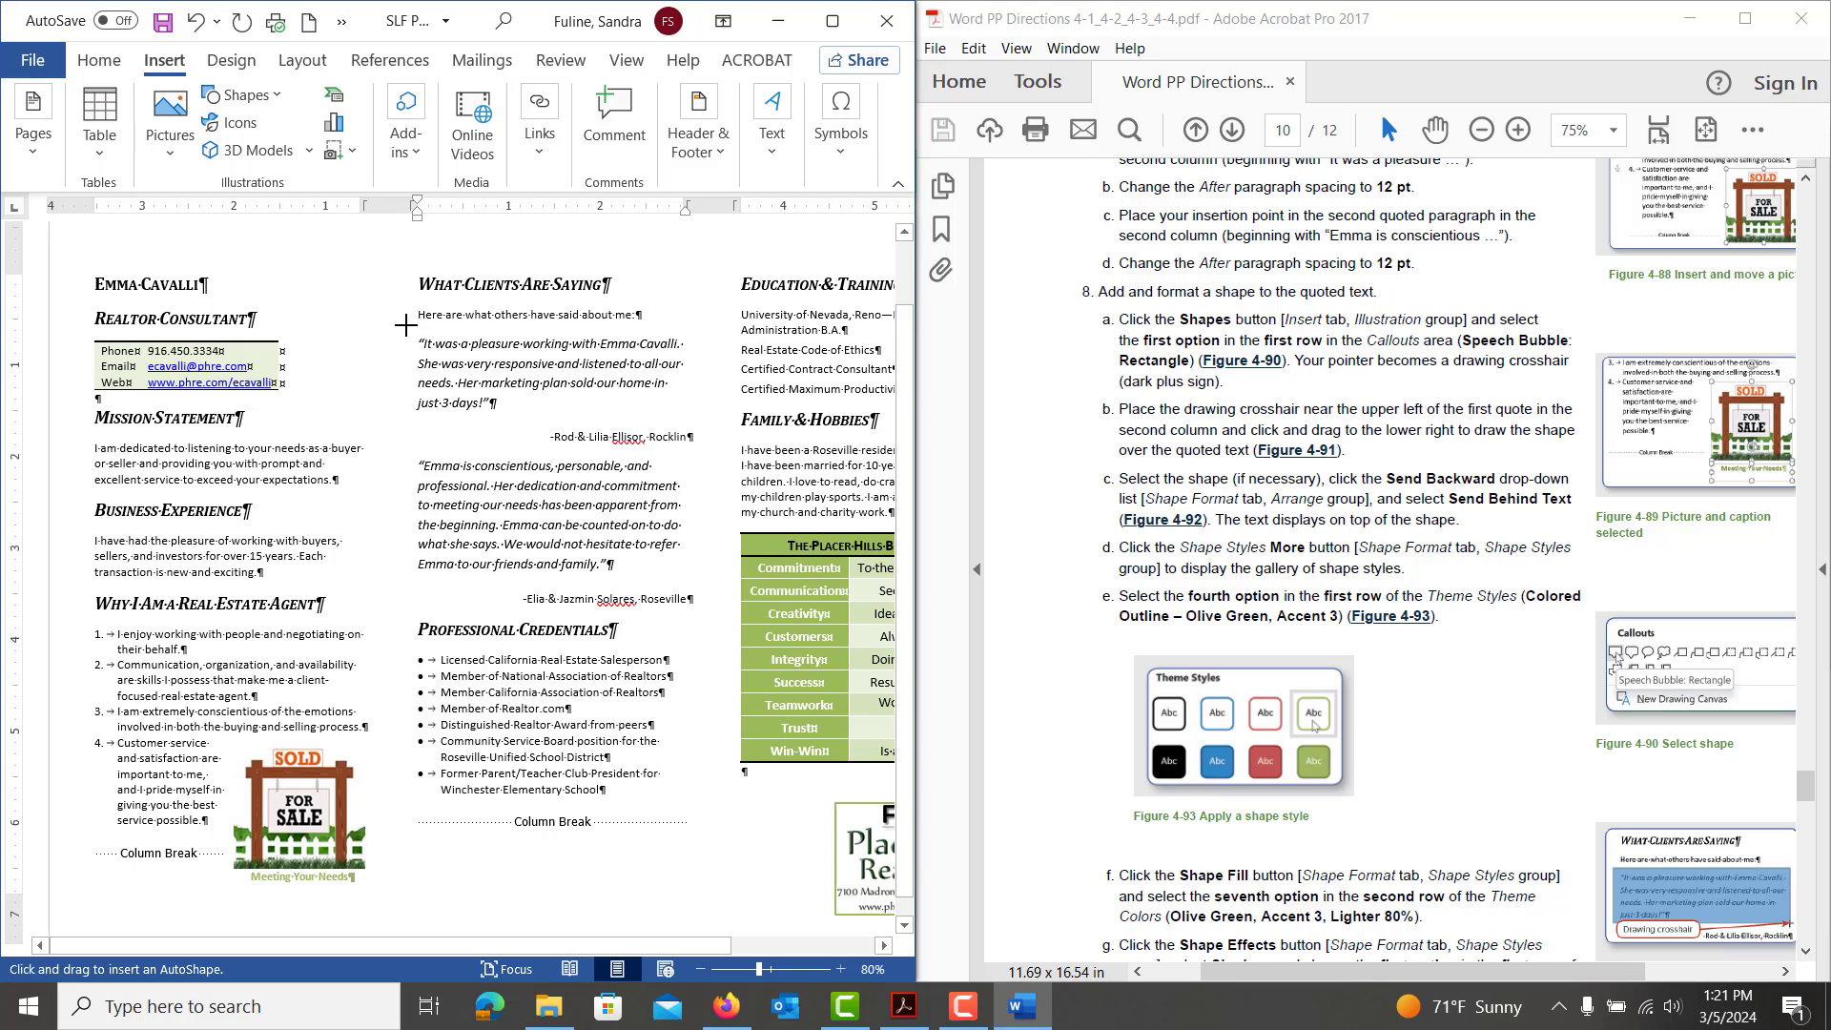
left_click_drag(405, 325, 697, 416)
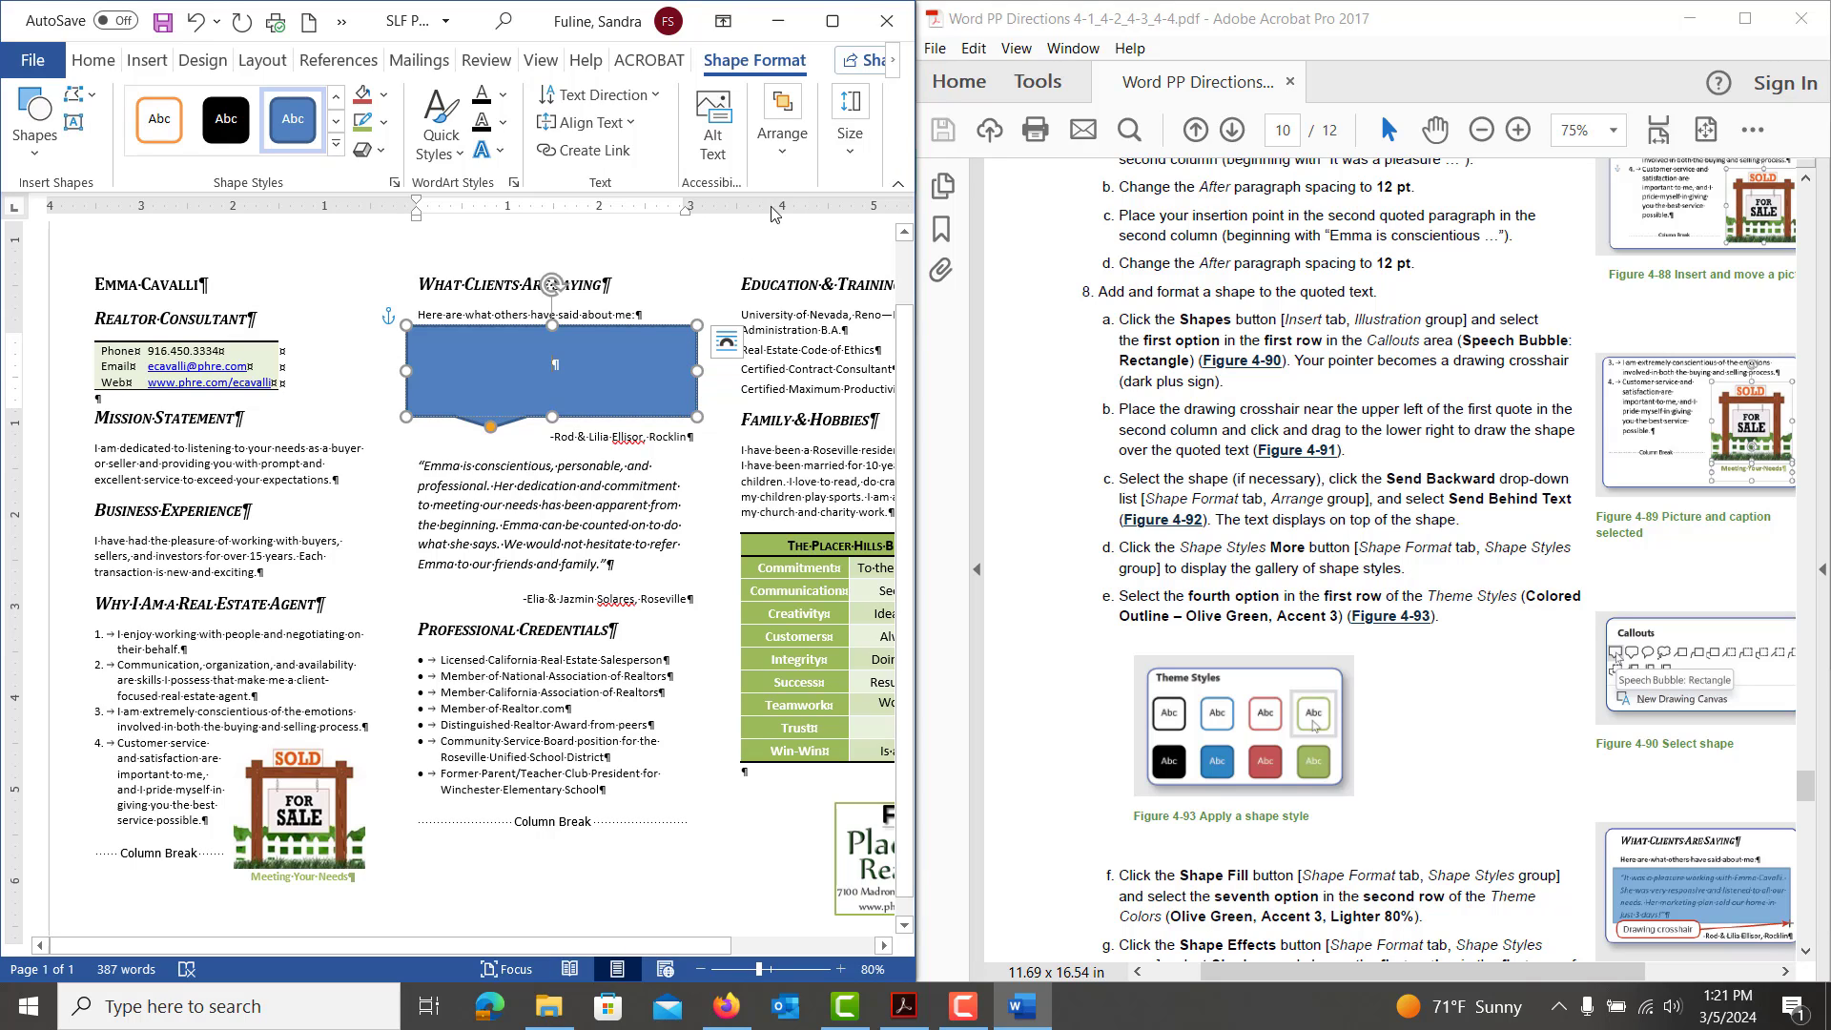
Send the callout shape behind the text of the first quote
left_click(784, 134)
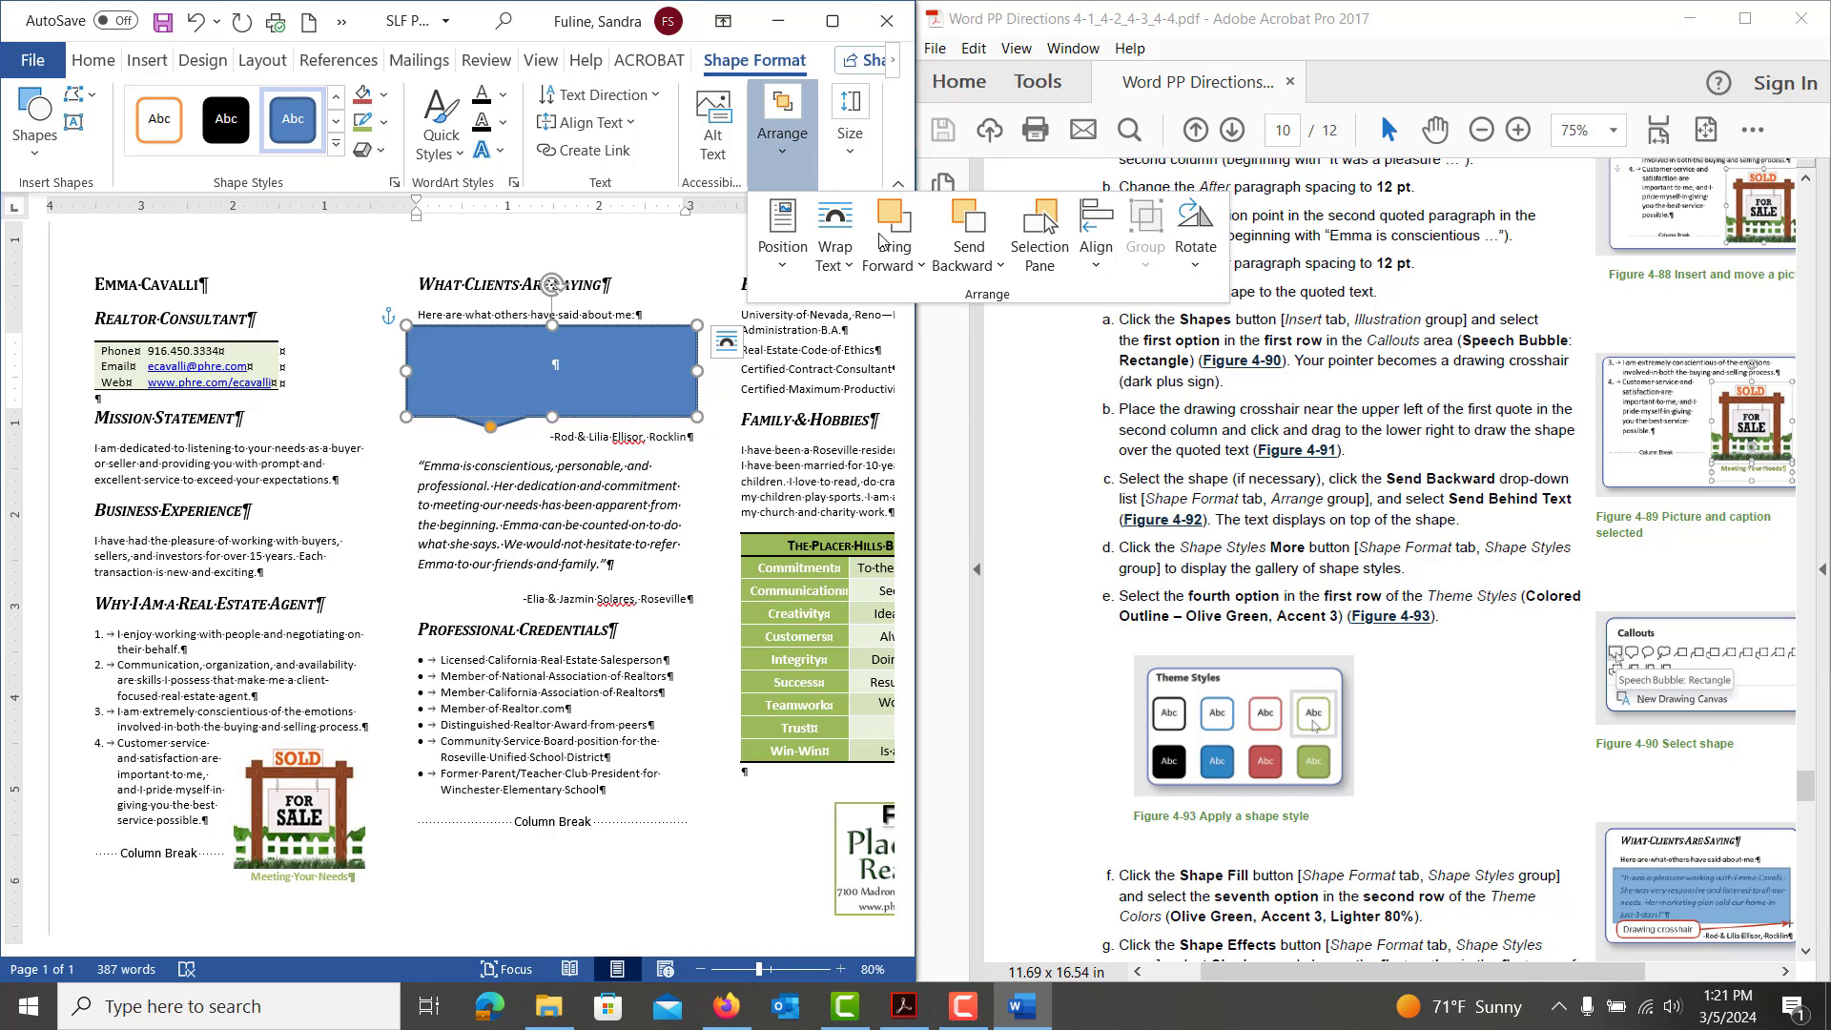
left_click(979, 266)
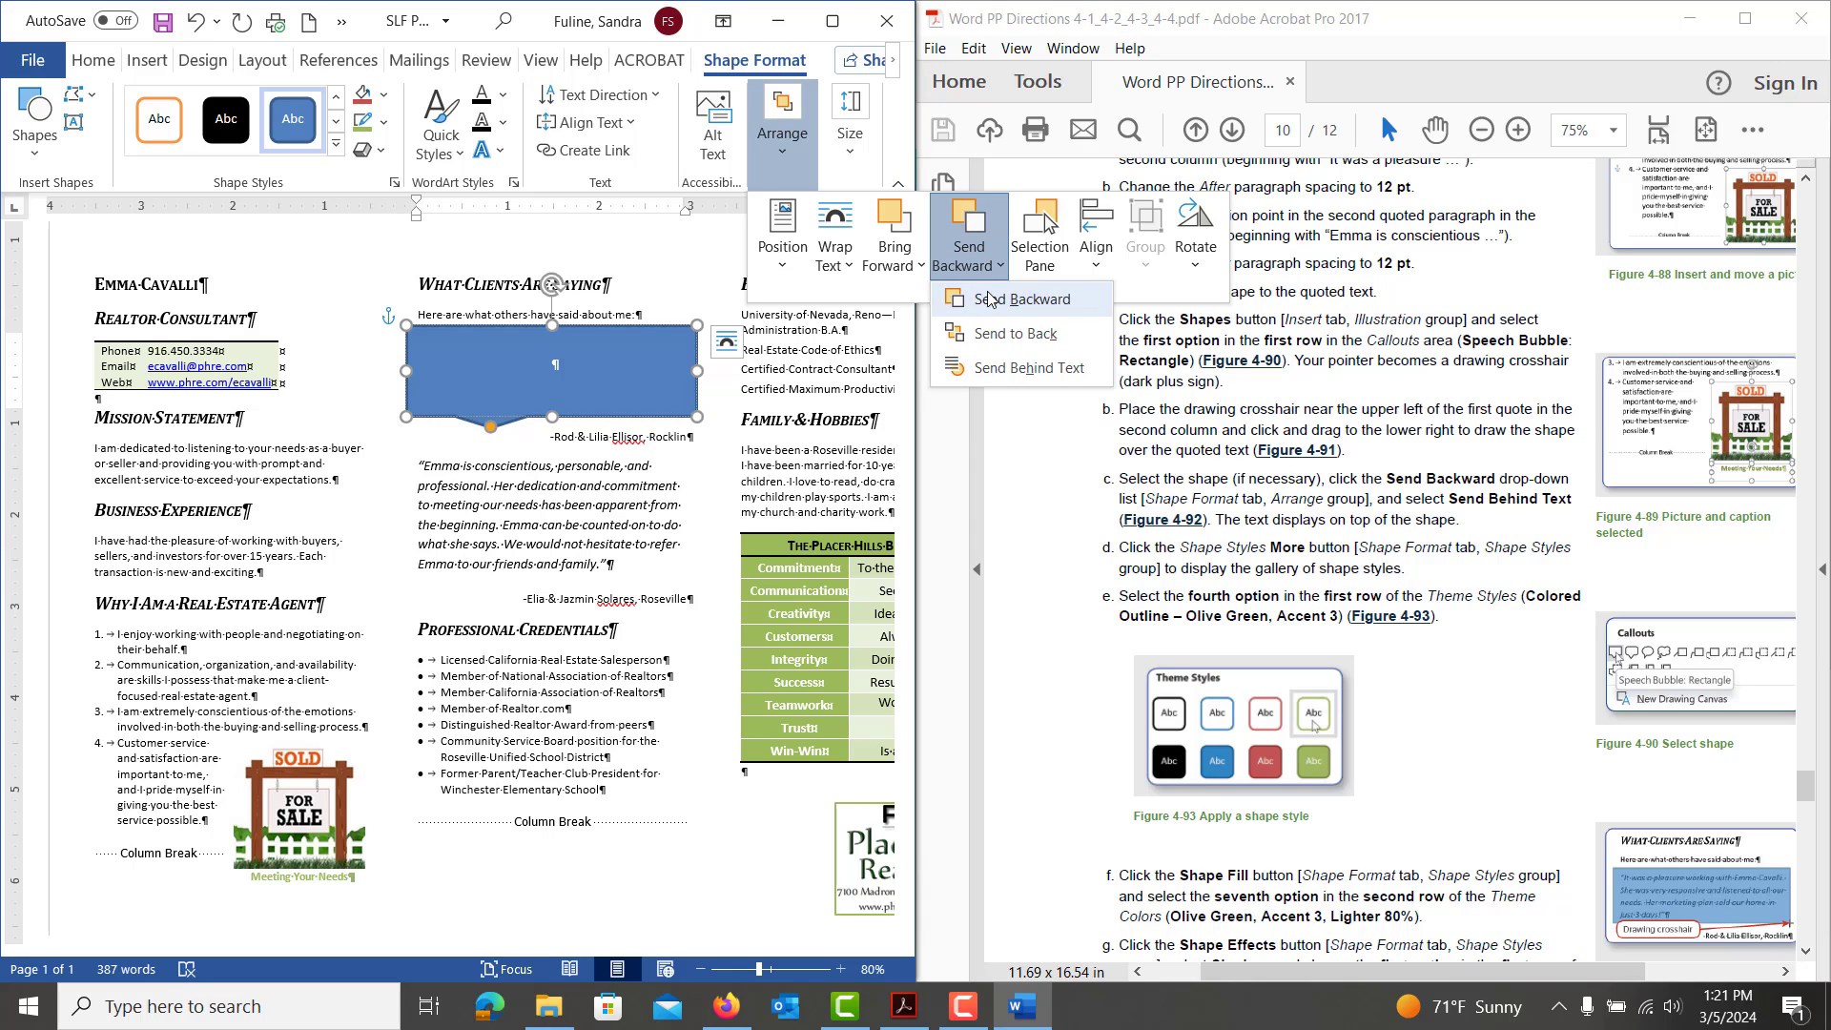
left_click(992, 300)
left_click(975, 269)
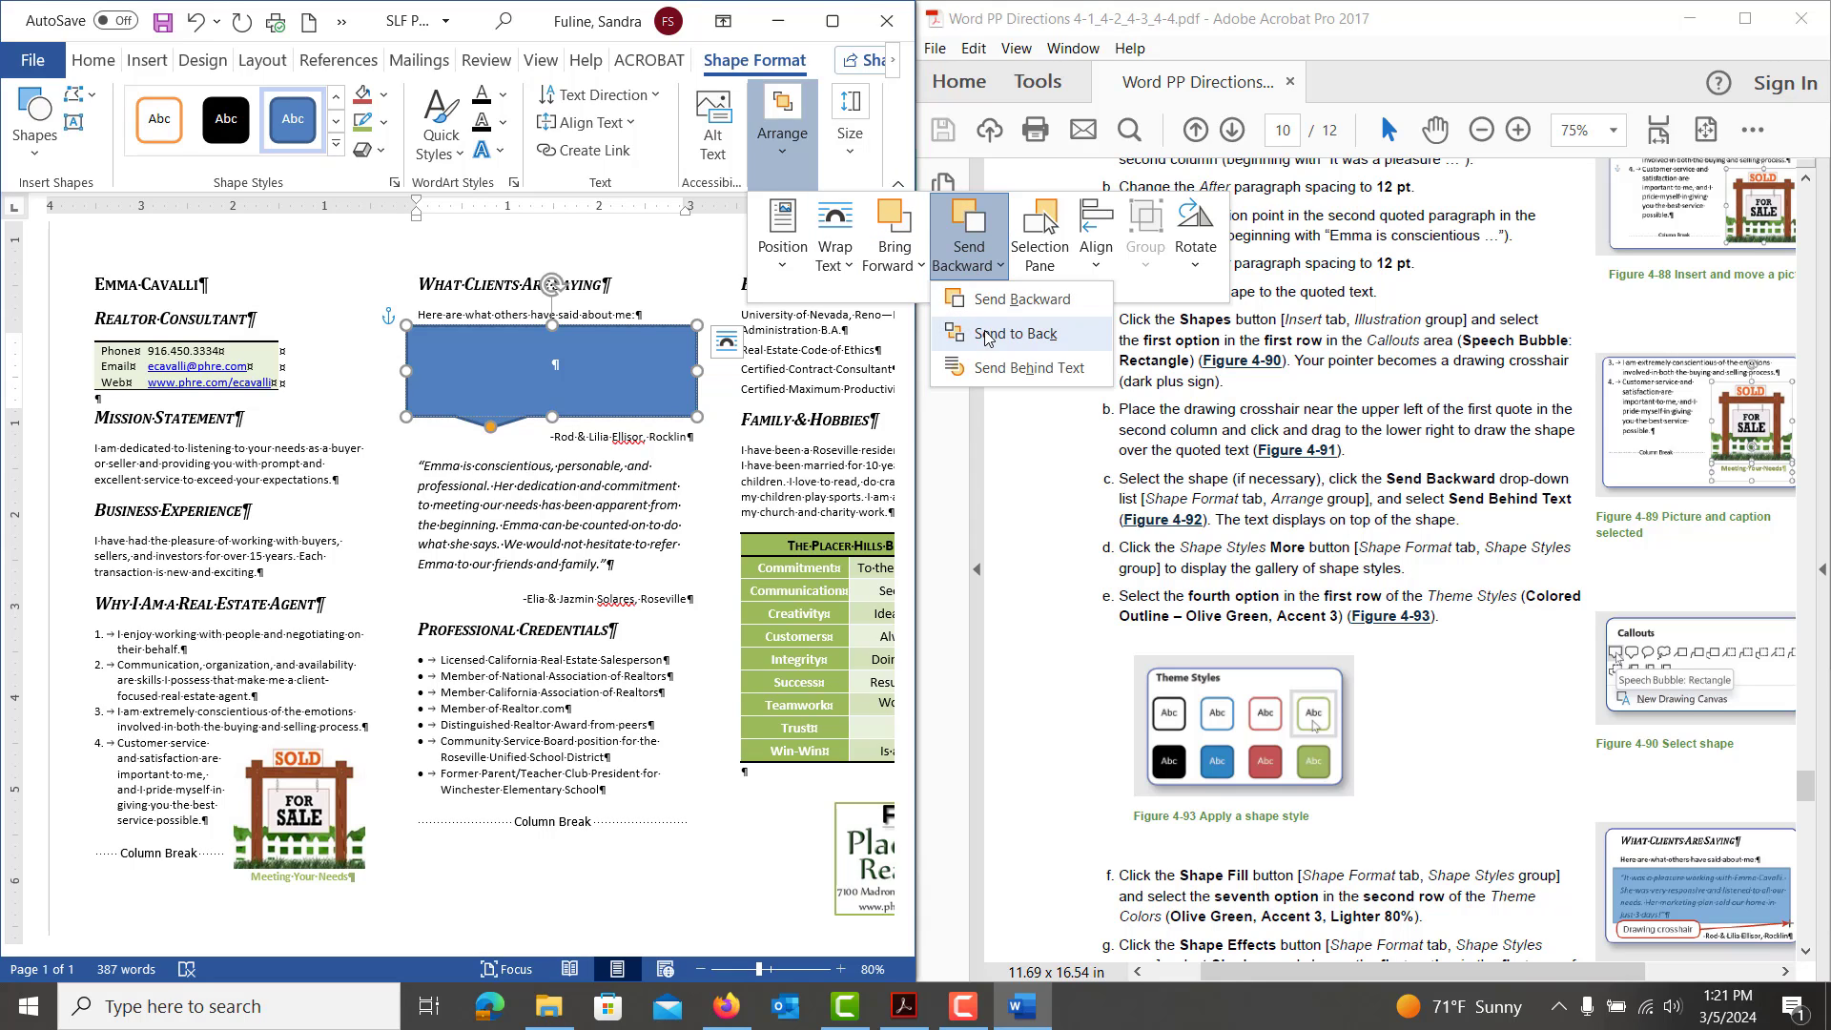
left_click(1000, 369)
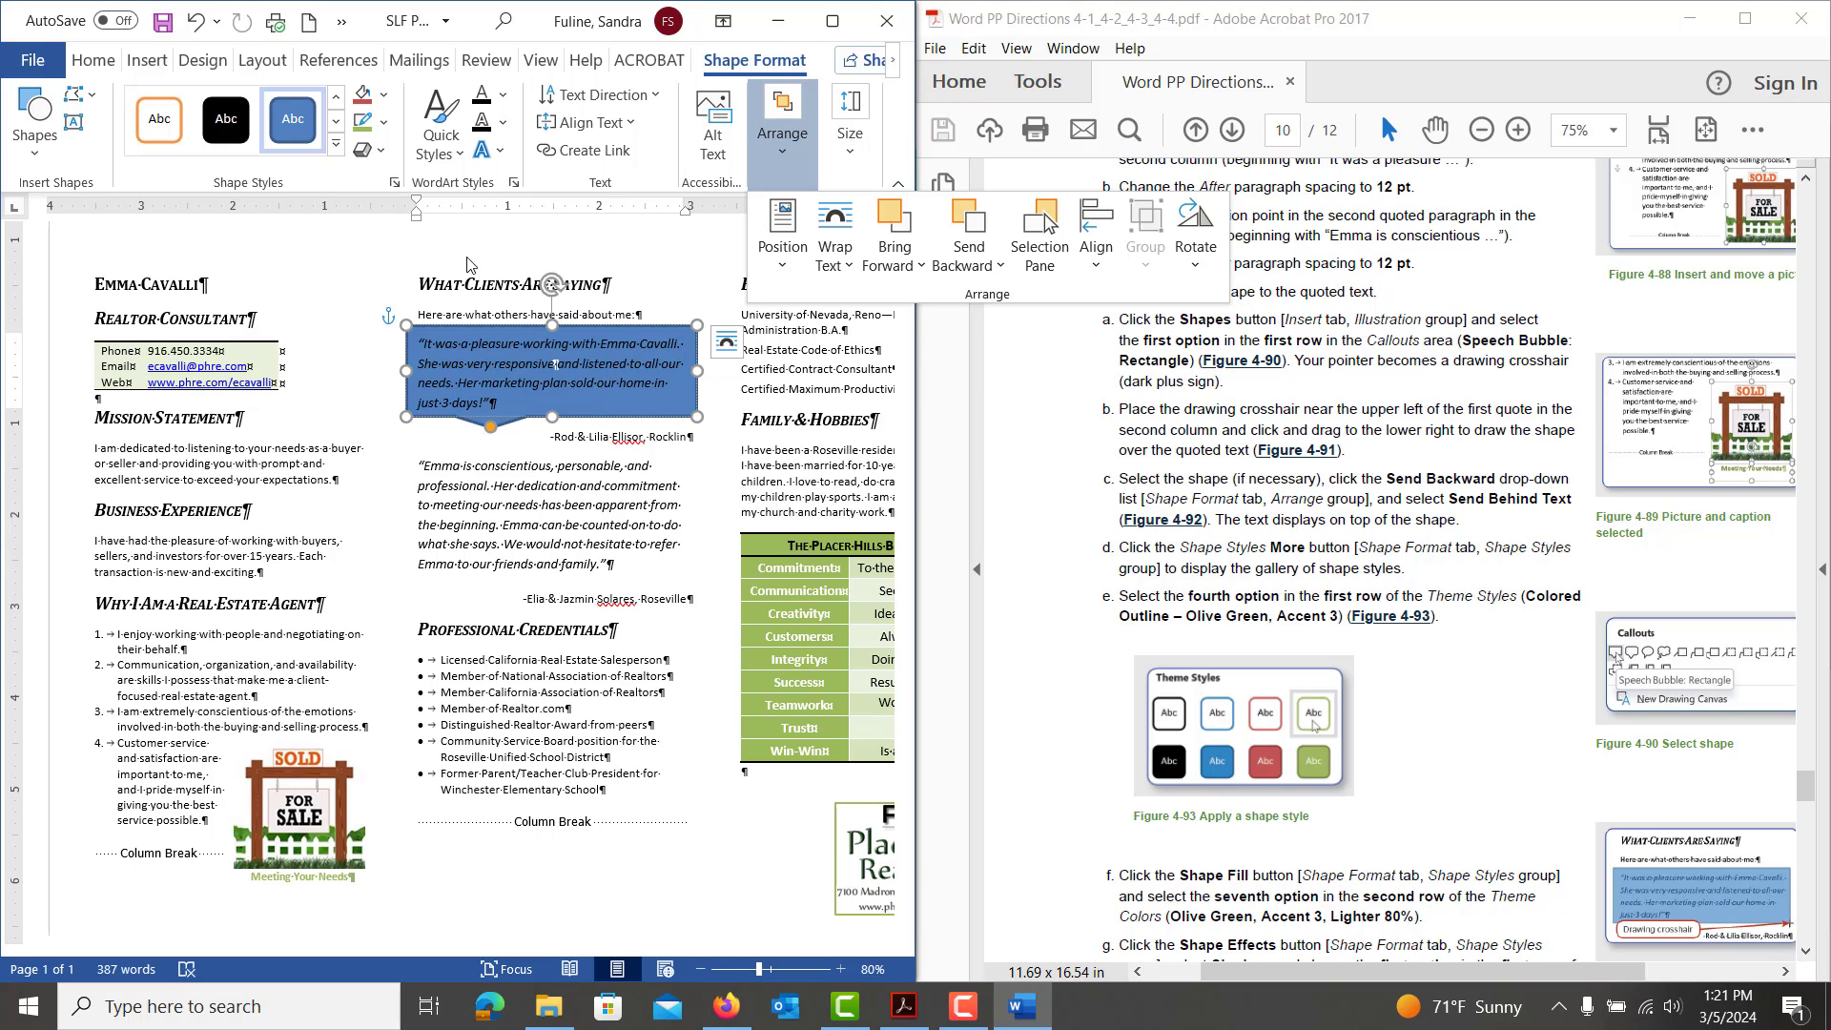
Apply the Colored Outline - Olive Green, Accent 3 style to the callout and fill it with Olive Green, Accent 3, Lighter 80%
left_click(336, 144)
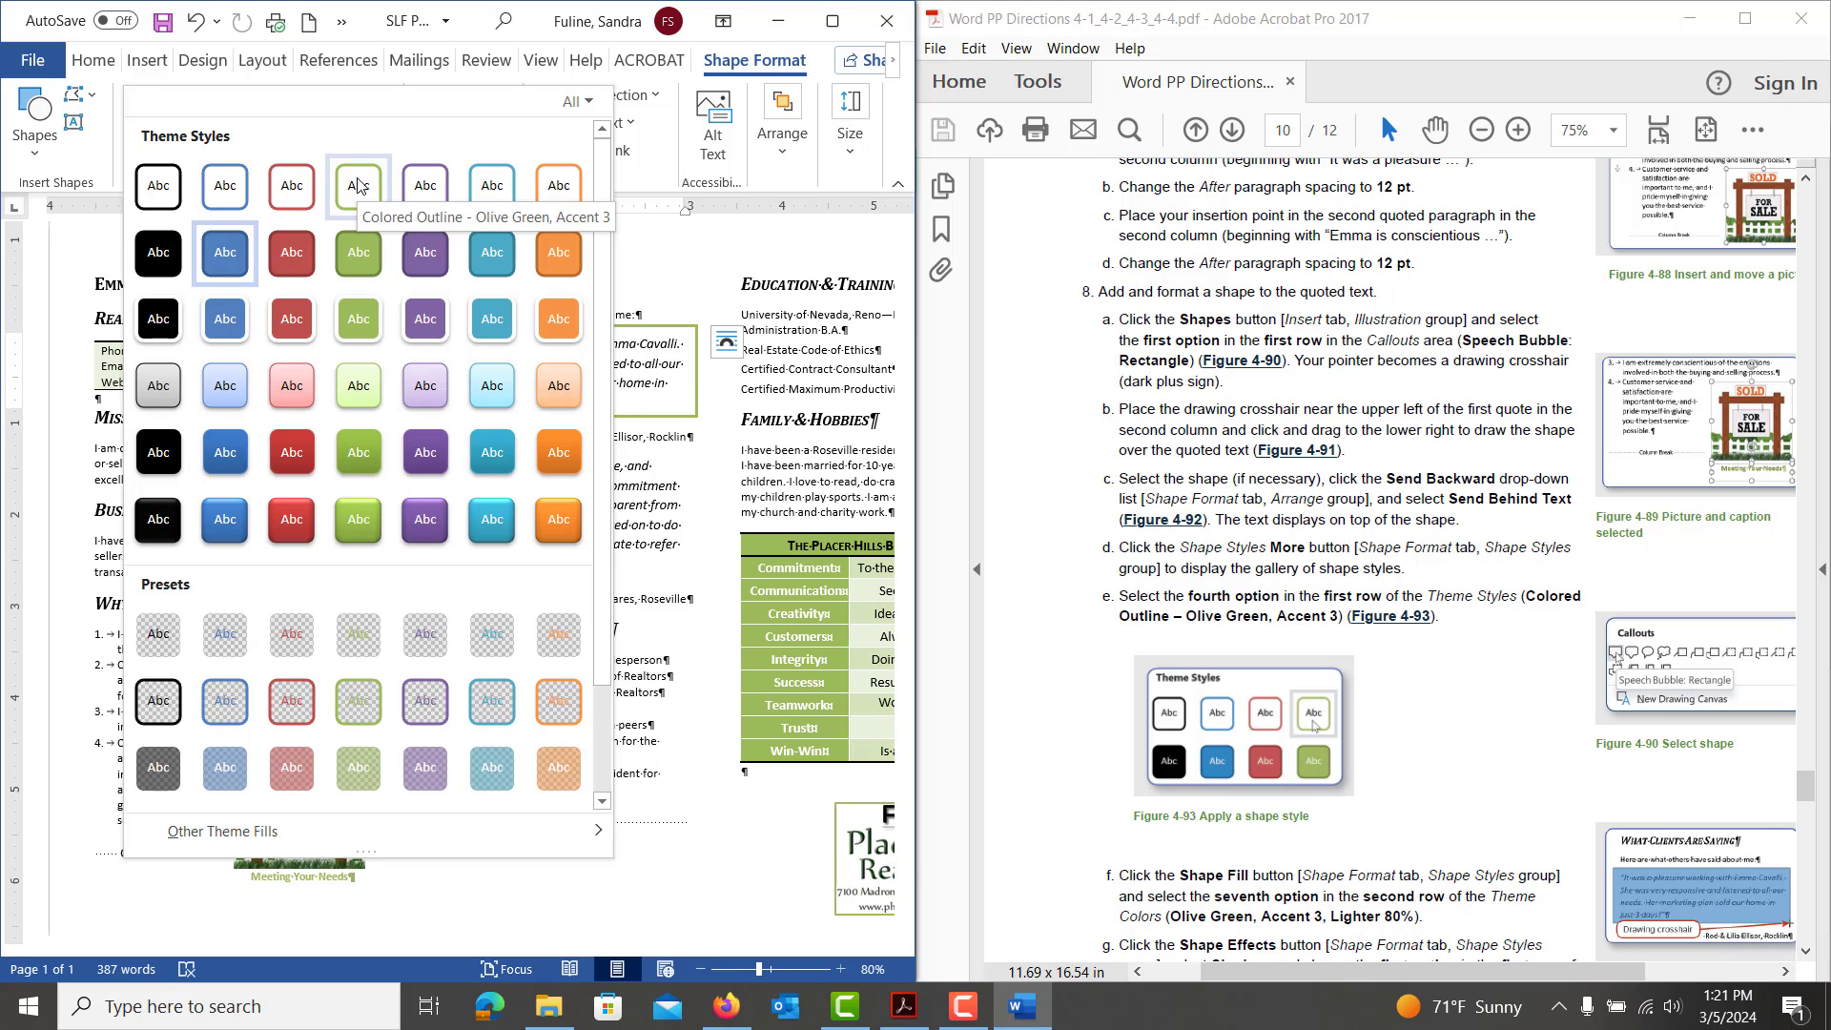
left_click(357, 185)
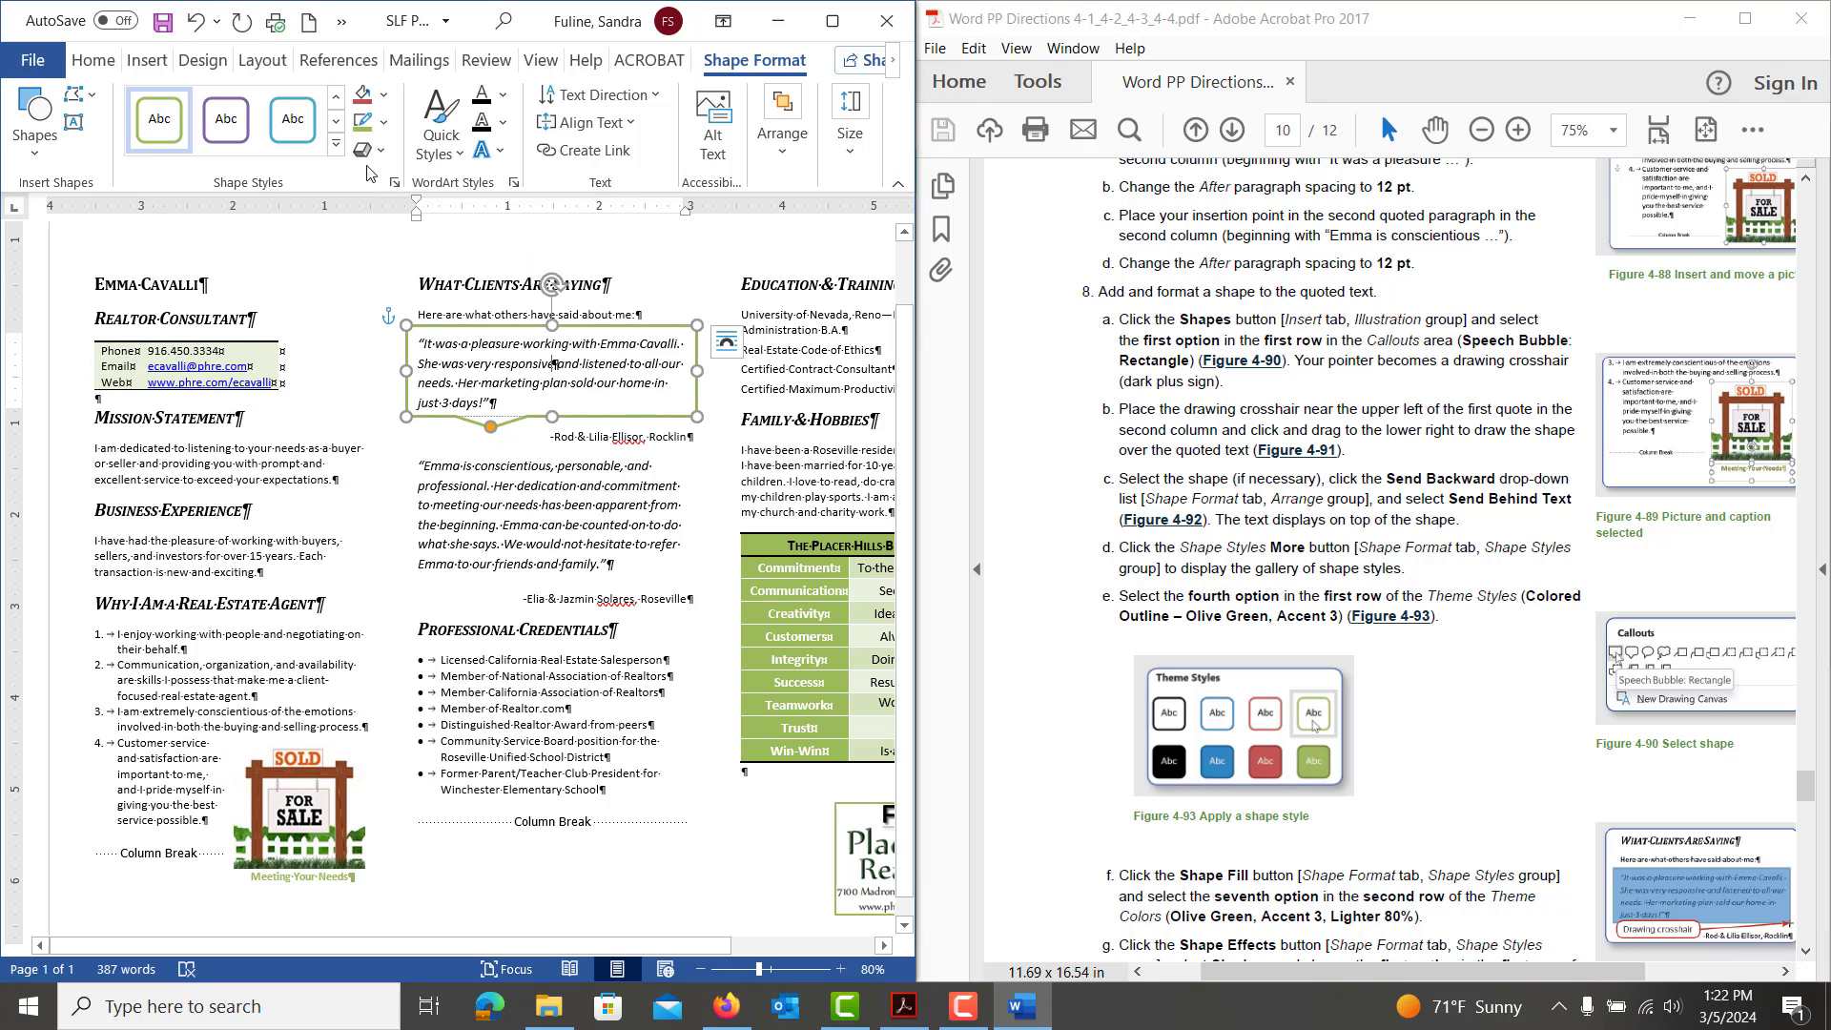
left_click(385, 99)
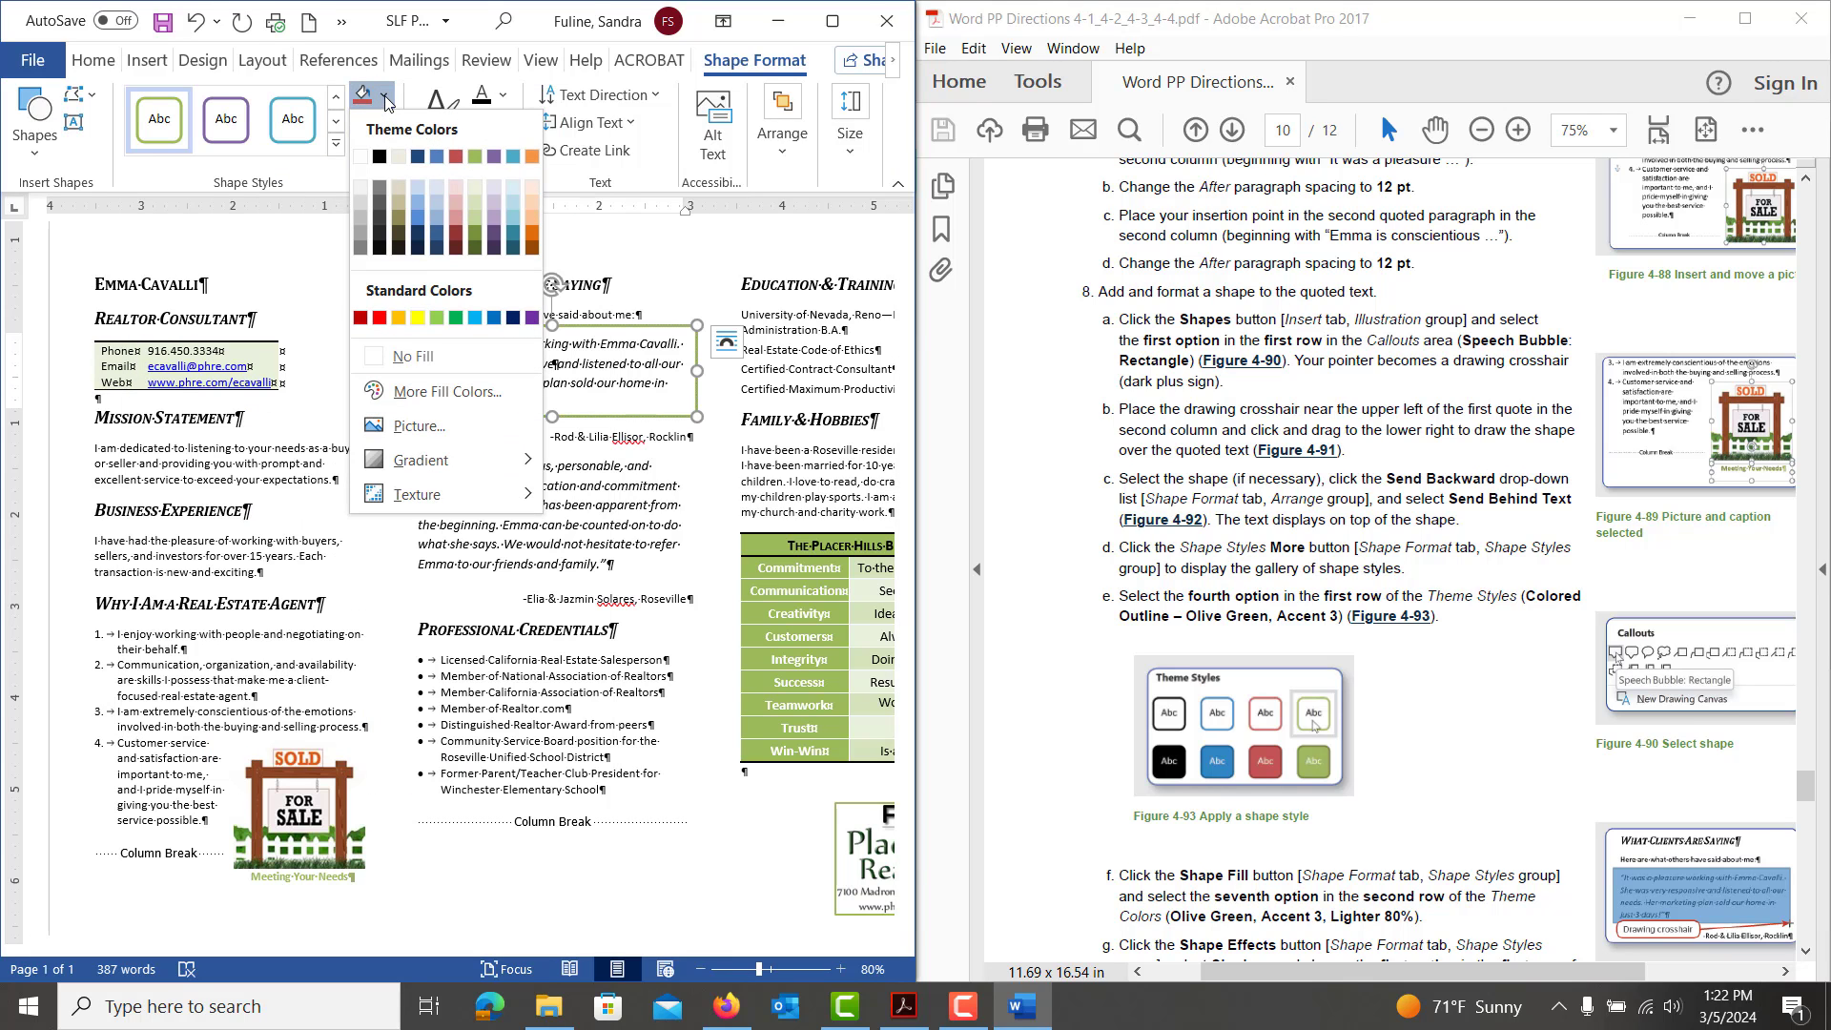
left_click(477, 187)
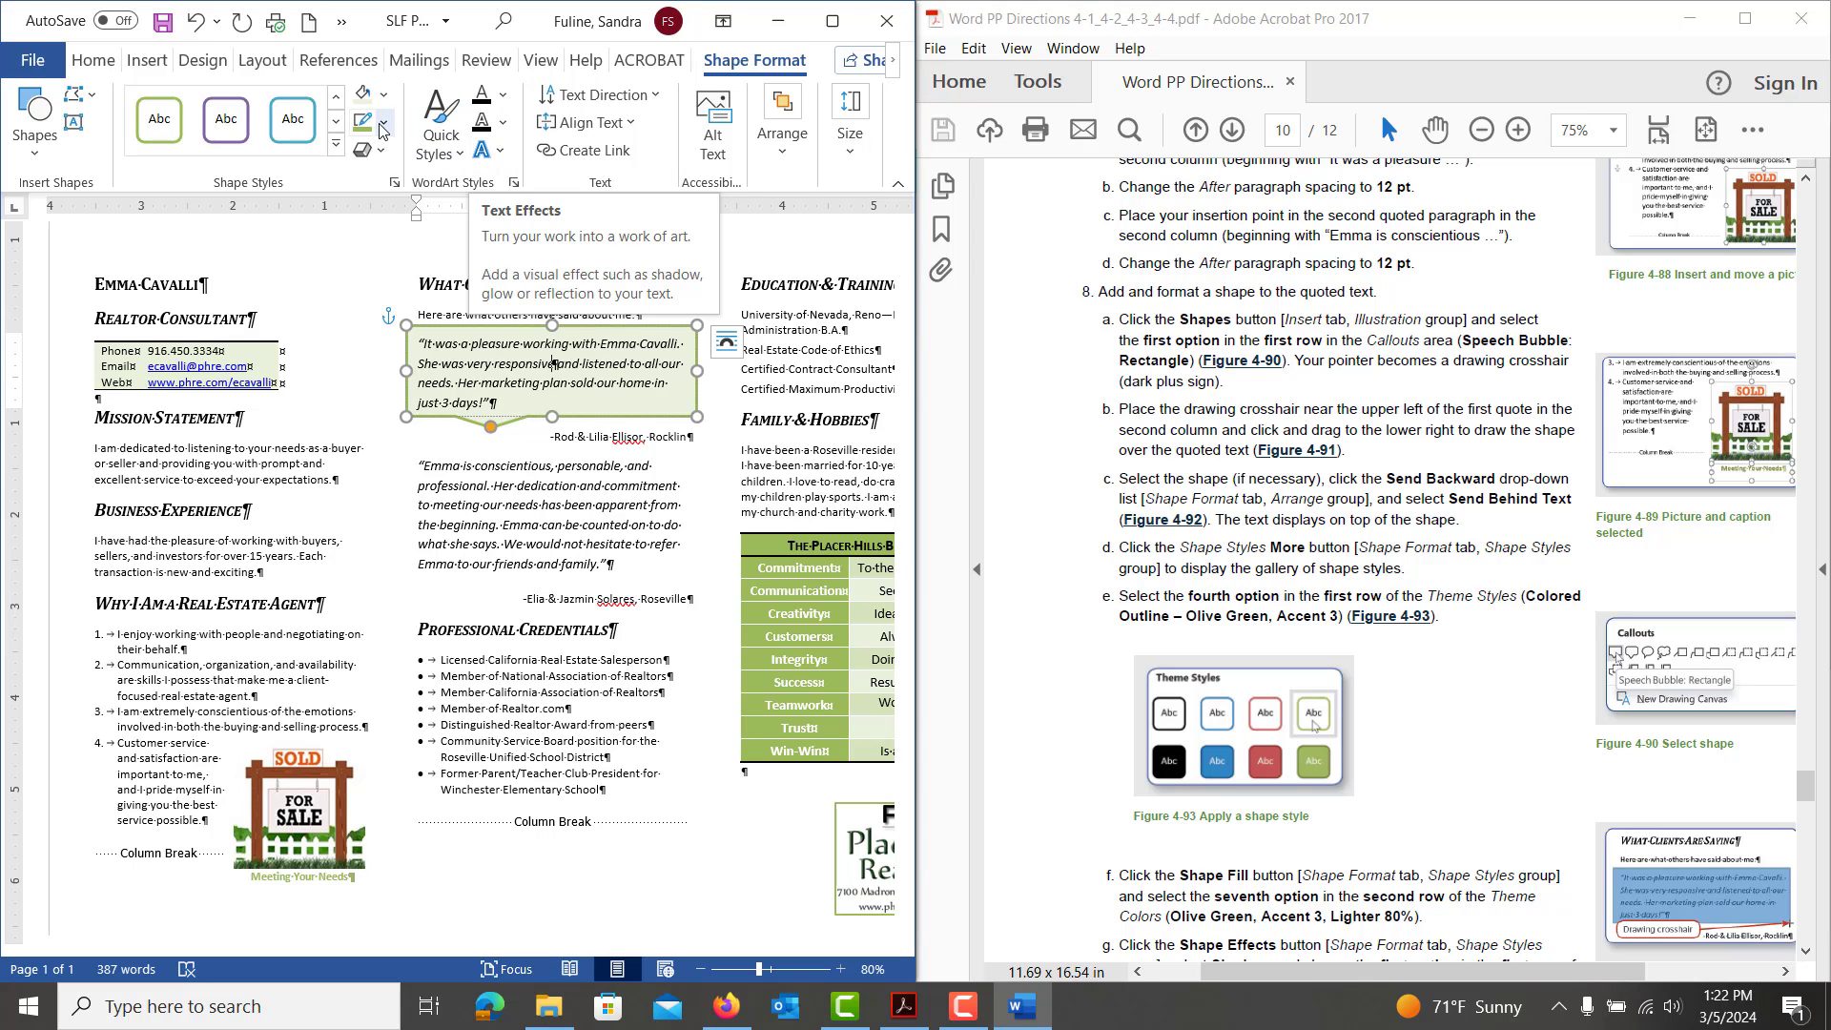
Add the Offset: Bottom Right outer shadow to the first quote's callout
left_click(381, 155)
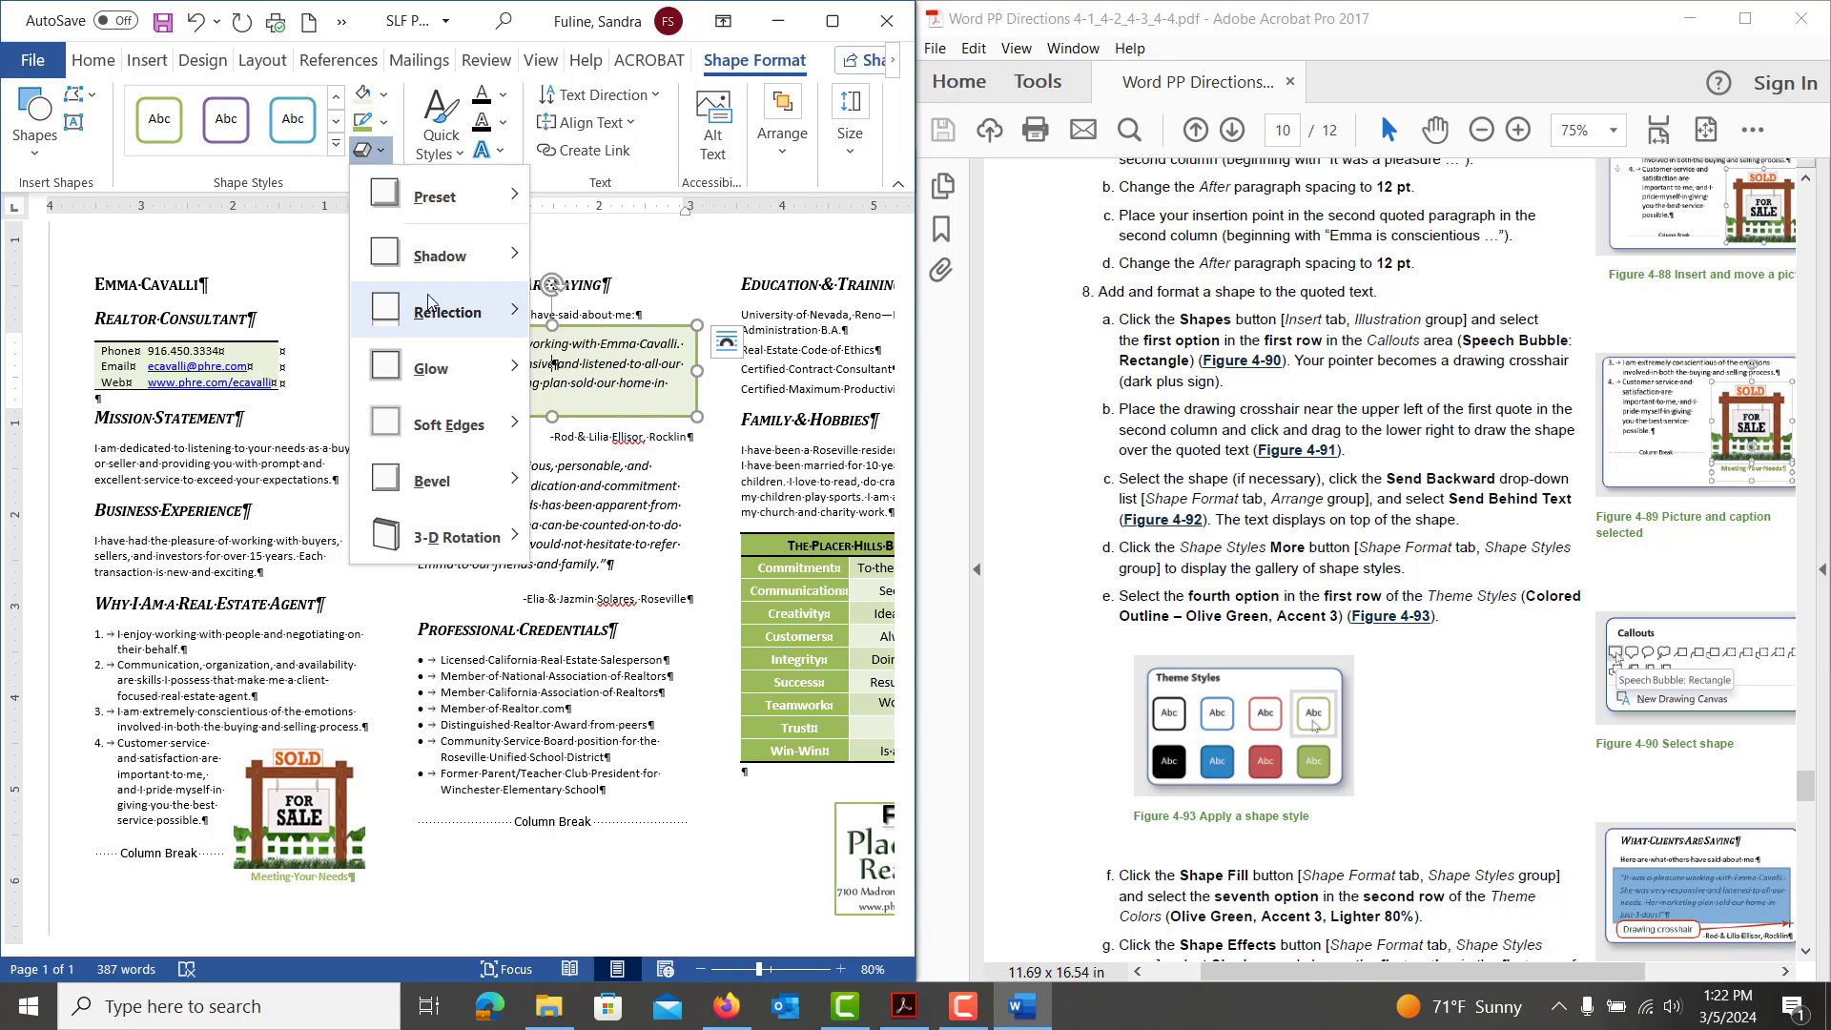
mouse_move(437, 317)
mouse_move(441, 279)
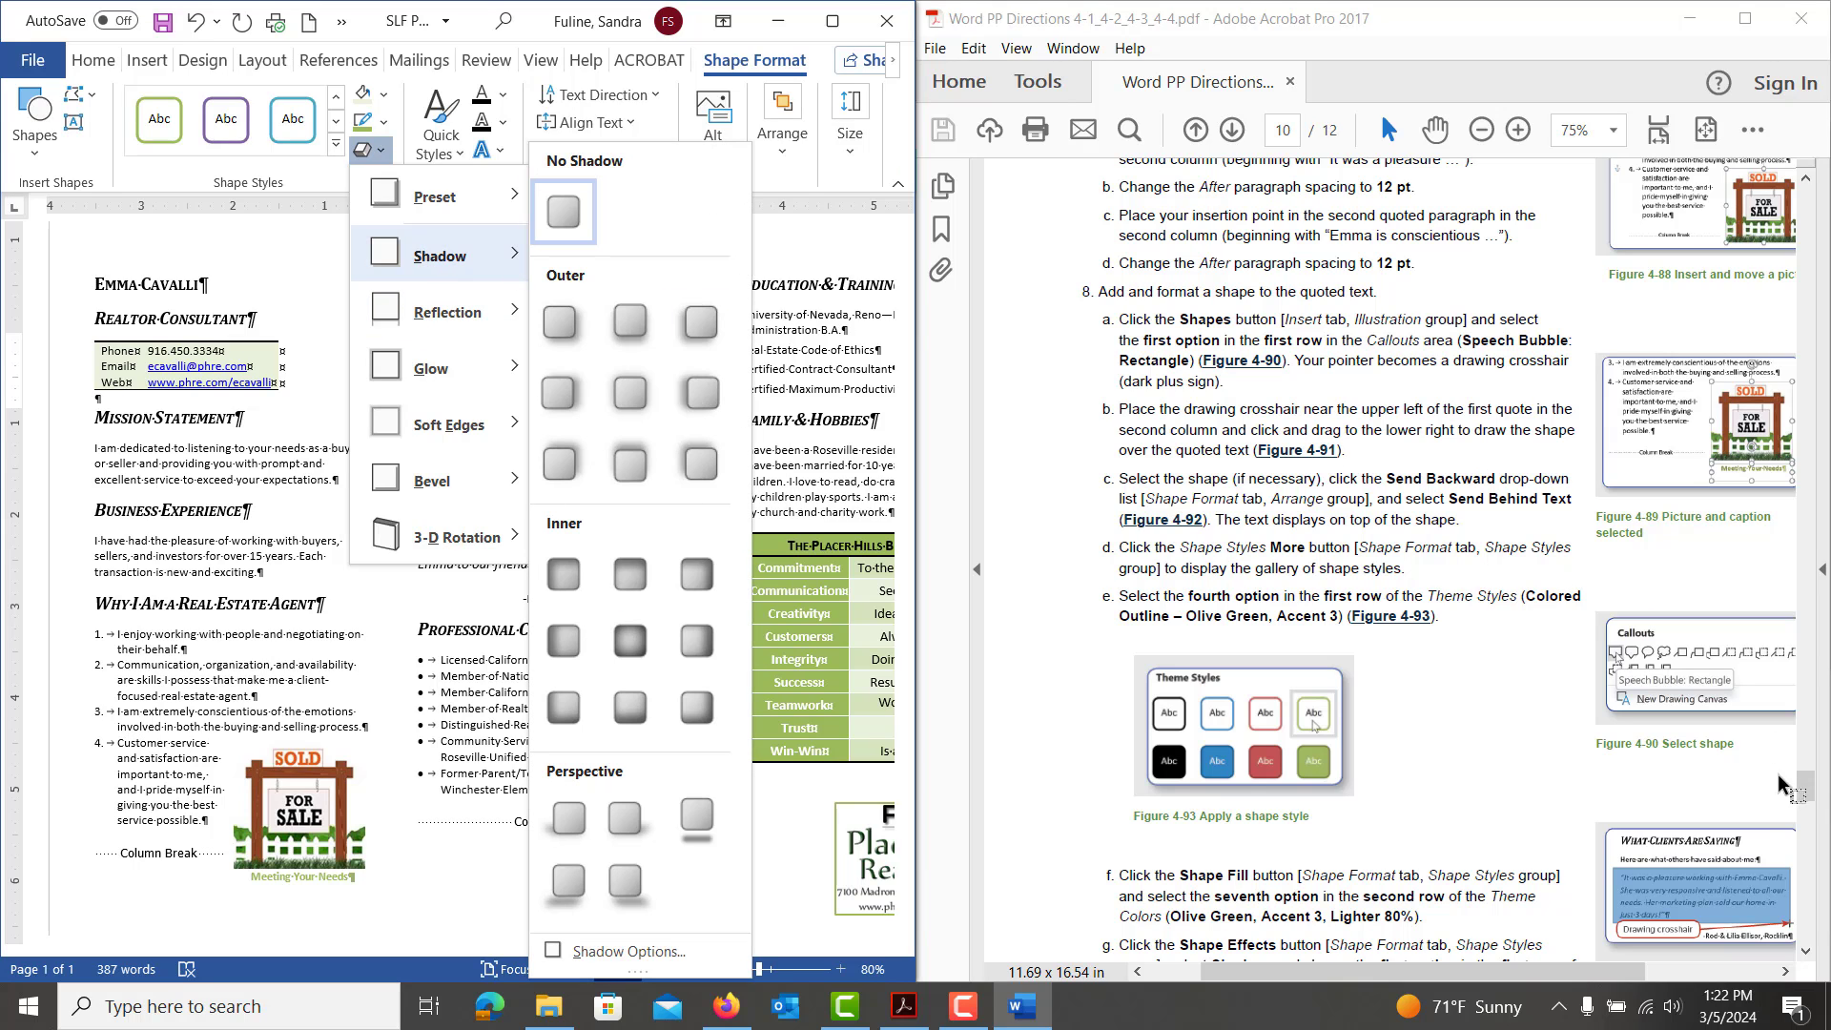
left_click_drag(1805, 786, 1790, 809)
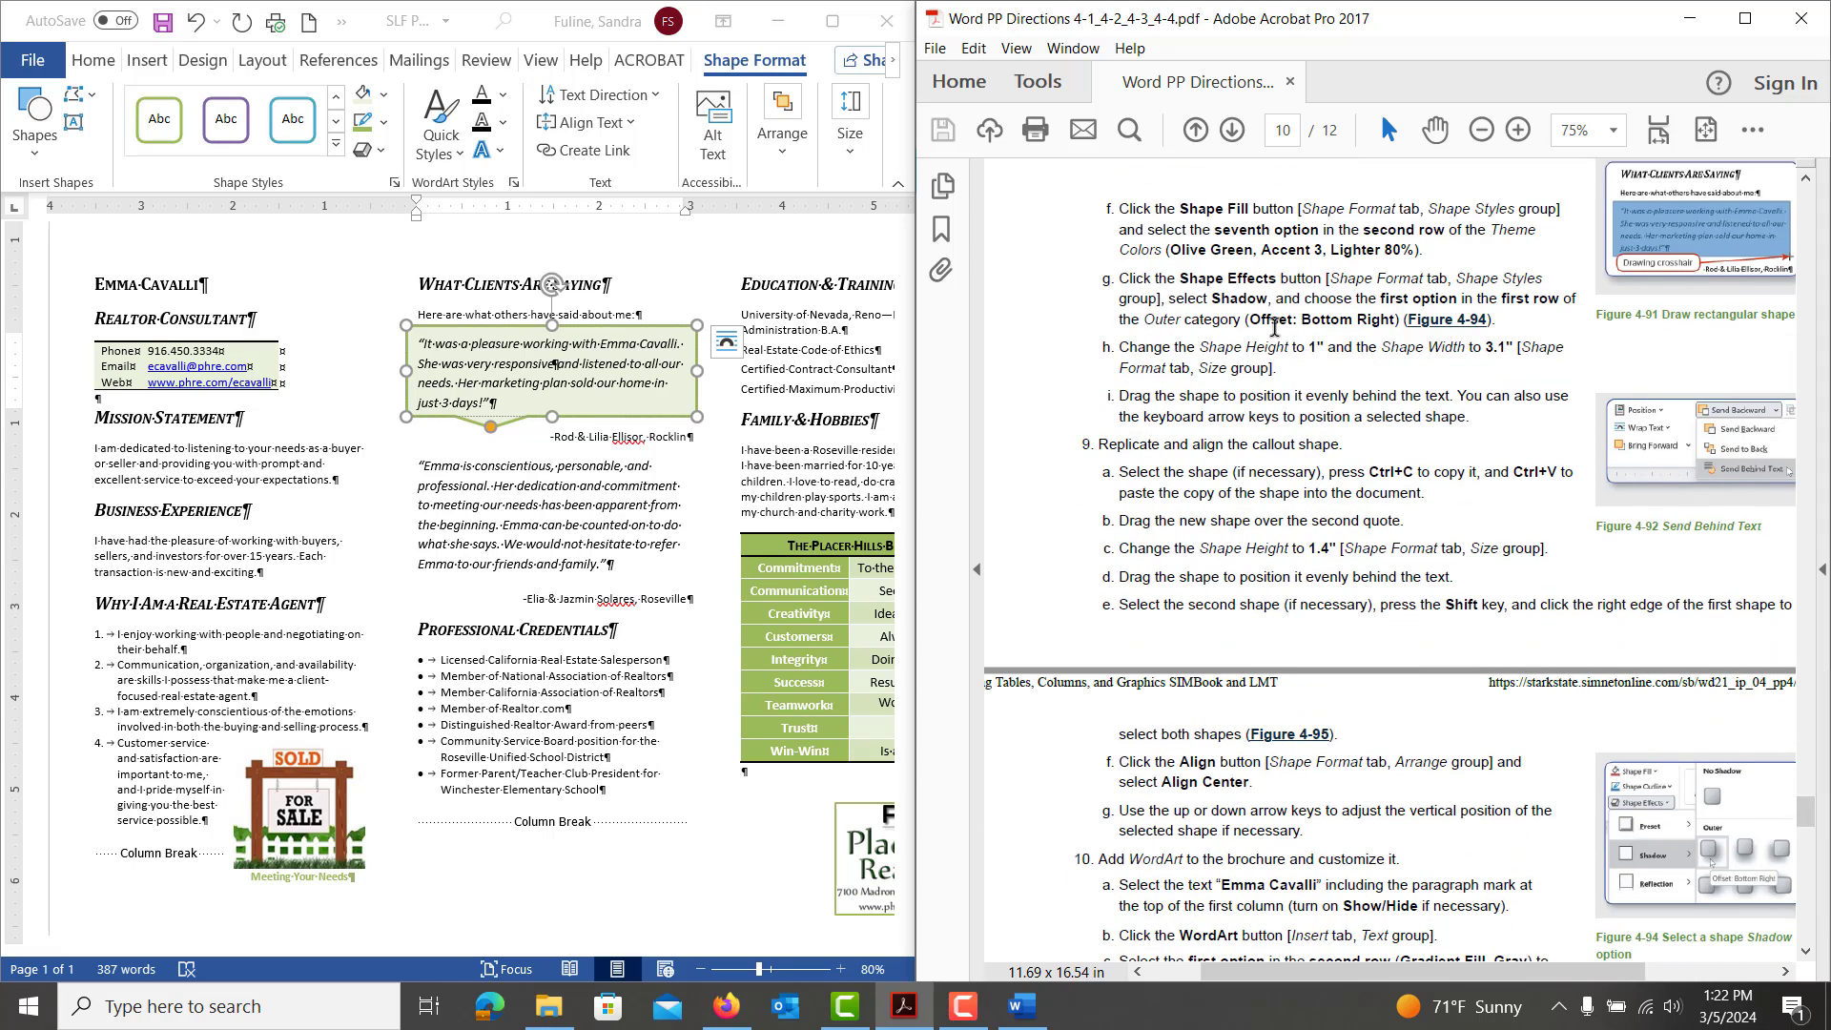
left_click(367, 156)
left_click(367, 156)
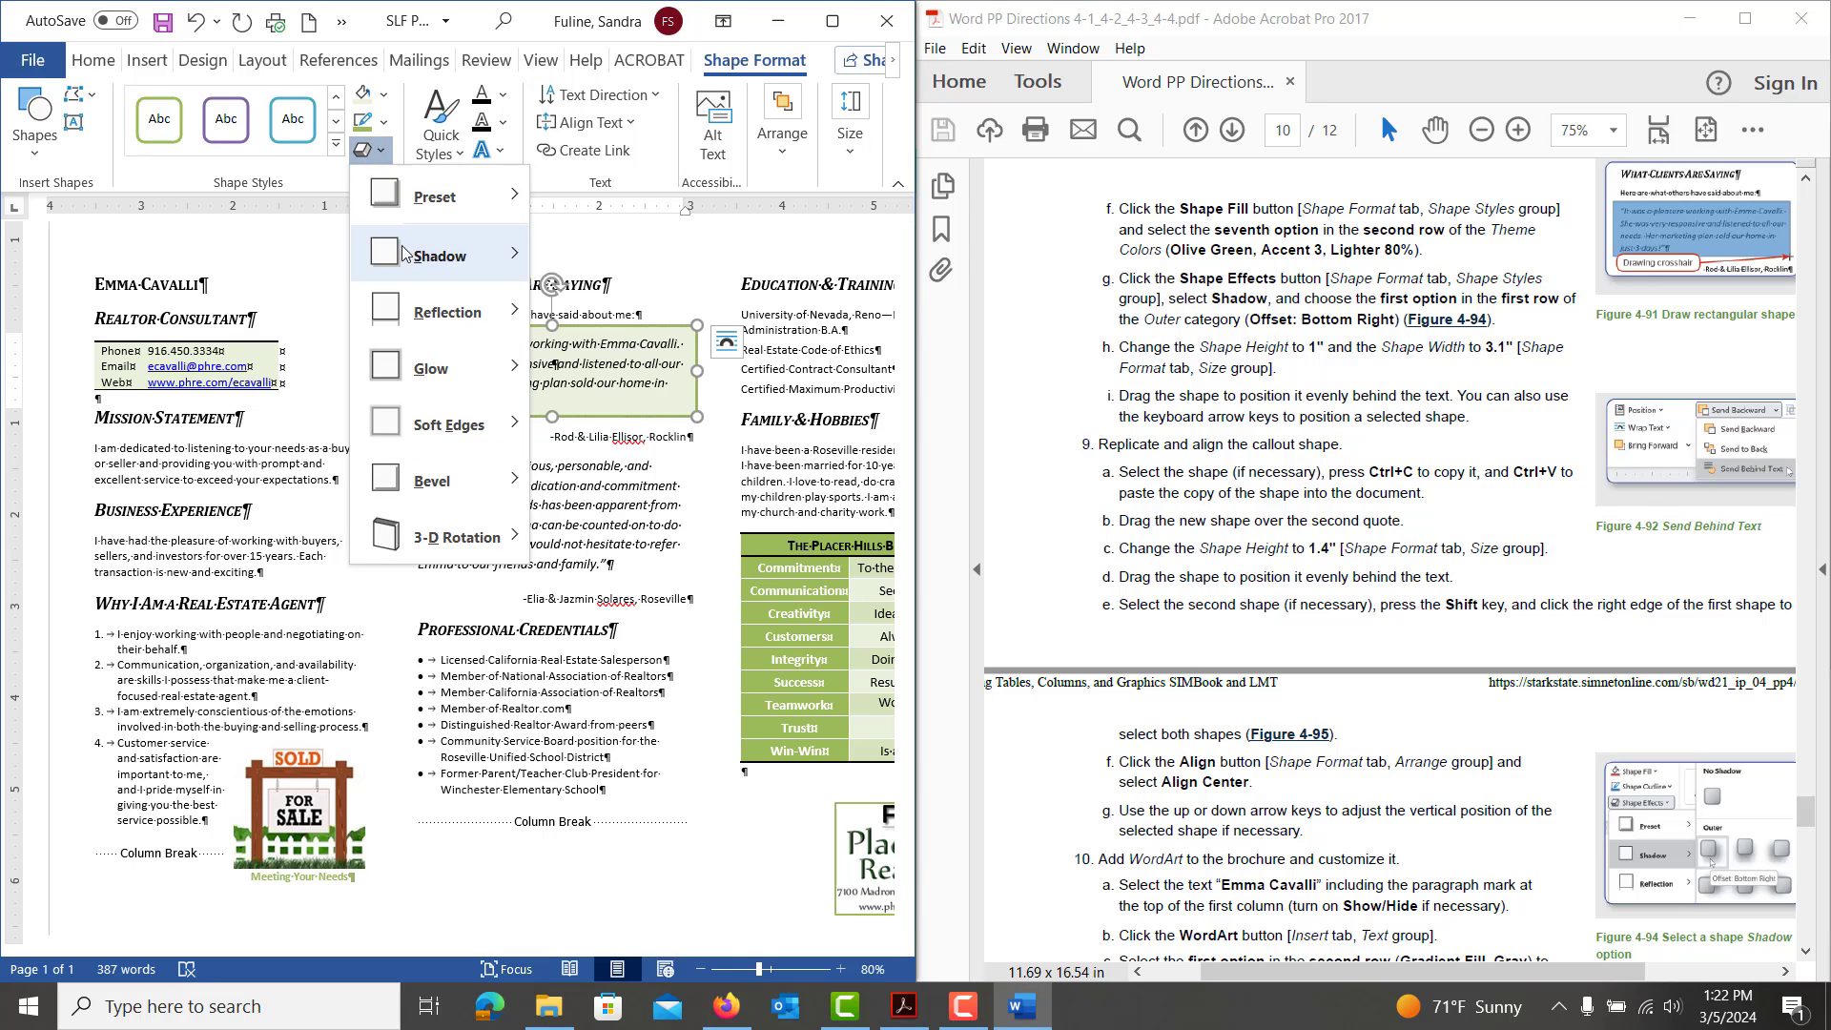
mouse_move(410, 255)
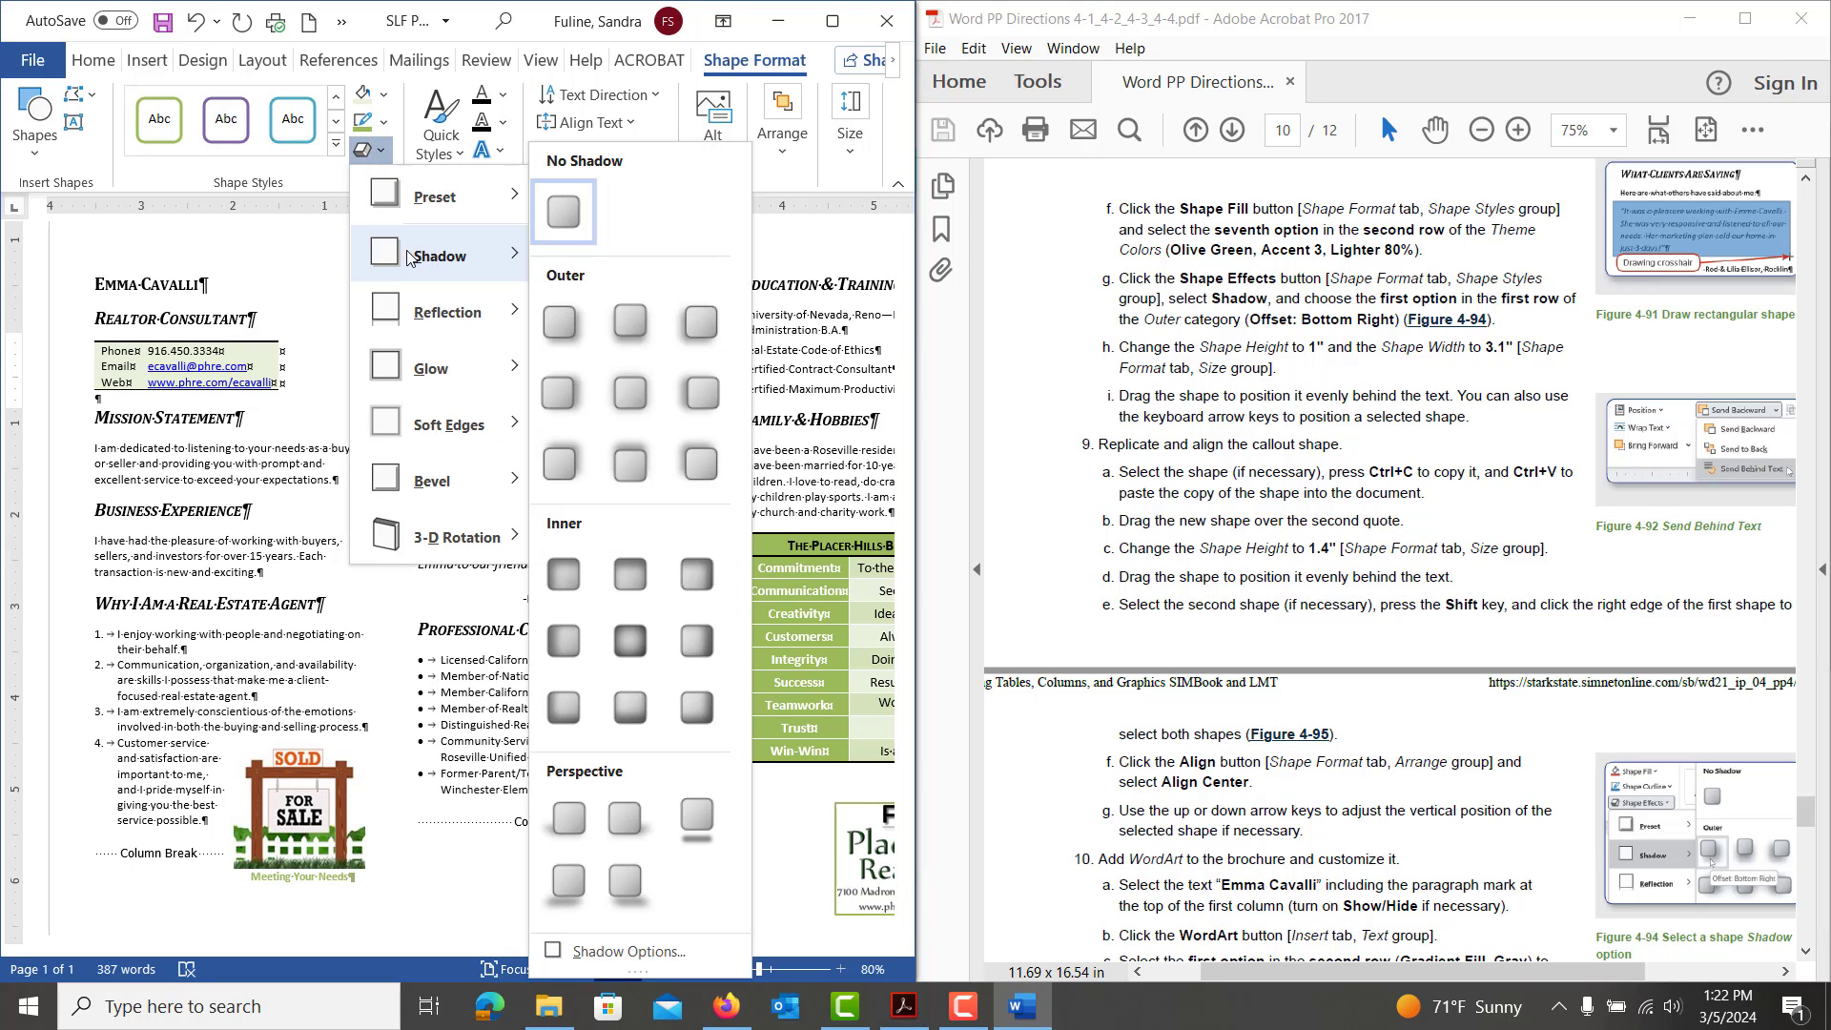
left_click(561, 324)
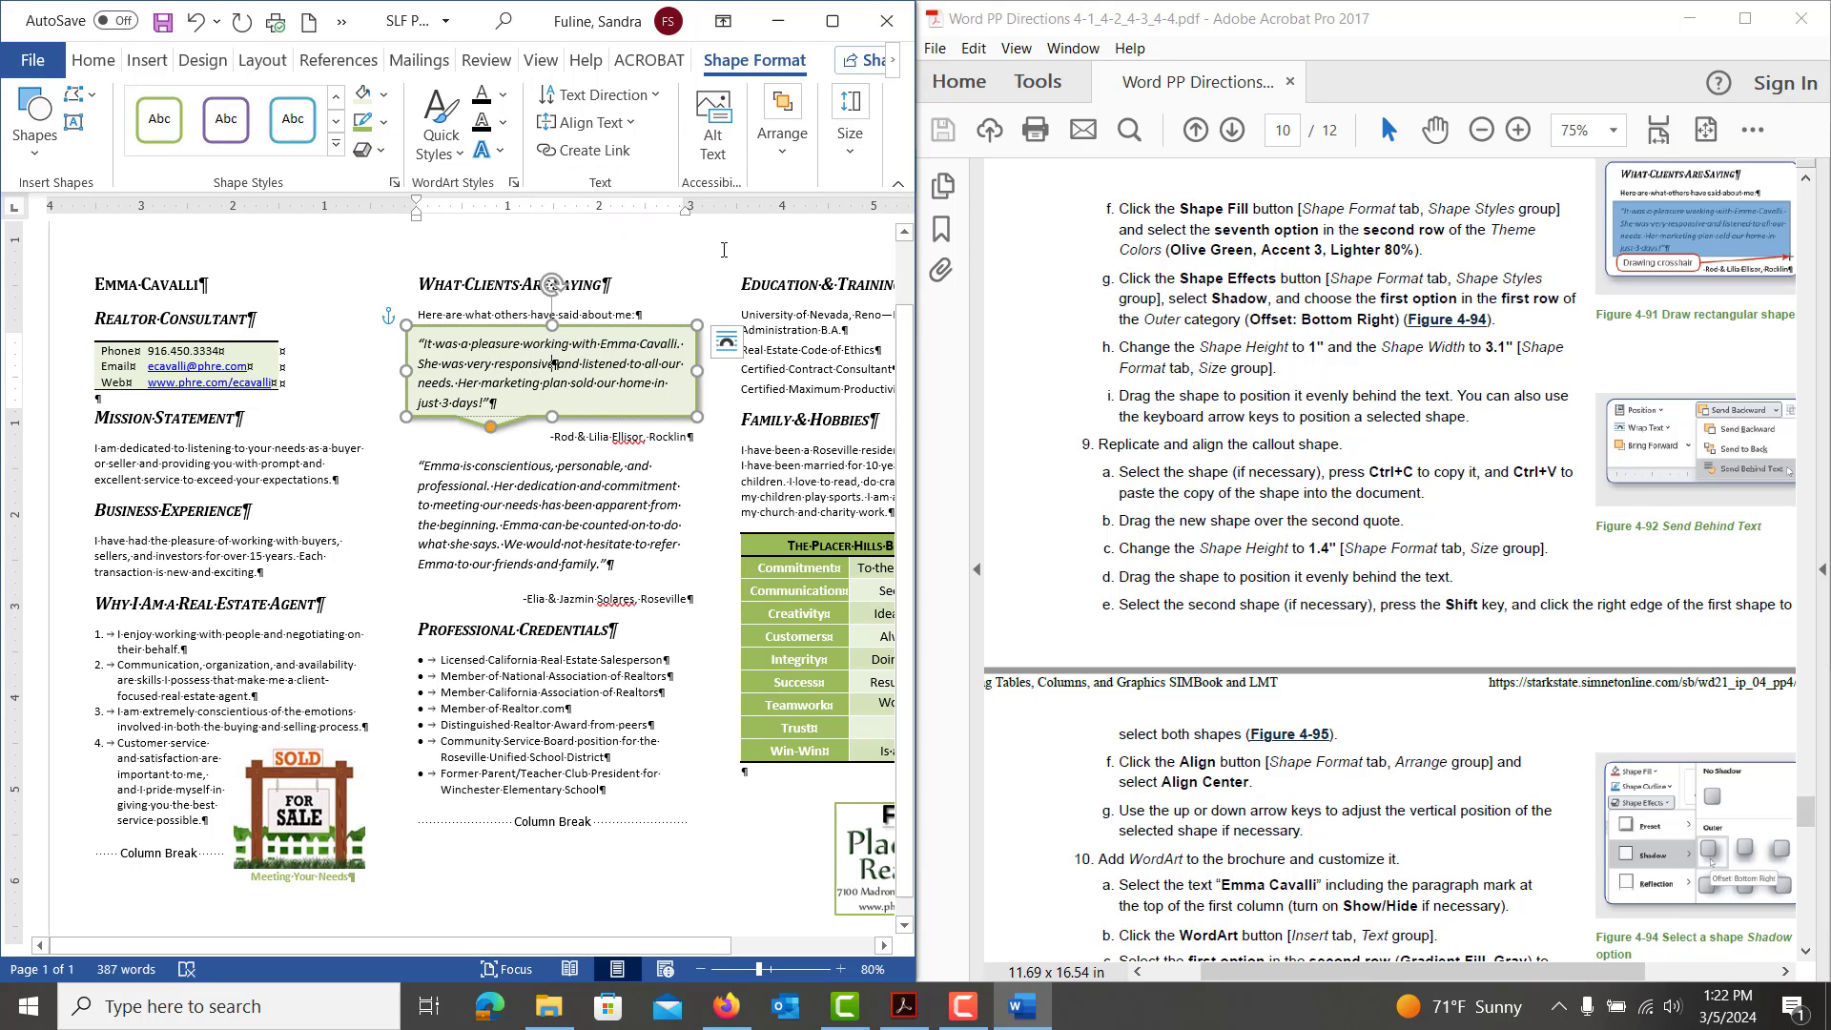
Set the first callout's height to 1" and its width to 3"
left_click(851, 157)
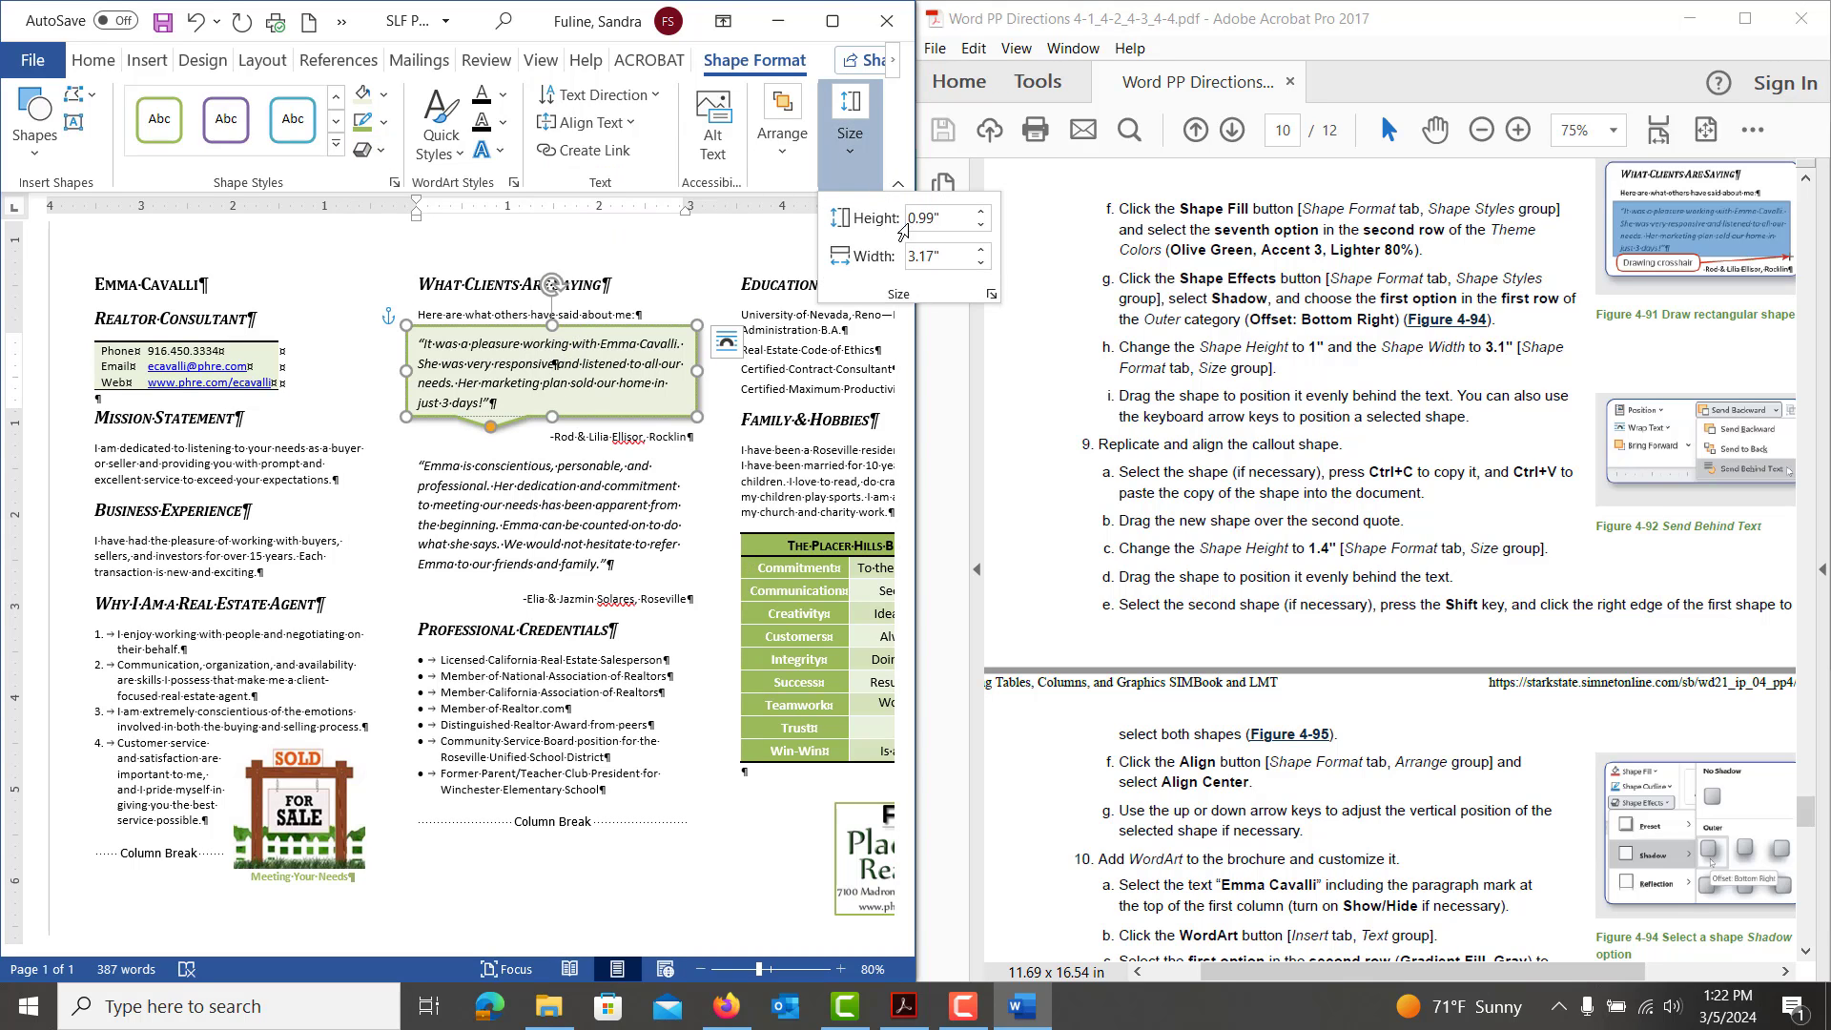
left_click(981, 211)
left_click(983, 225)
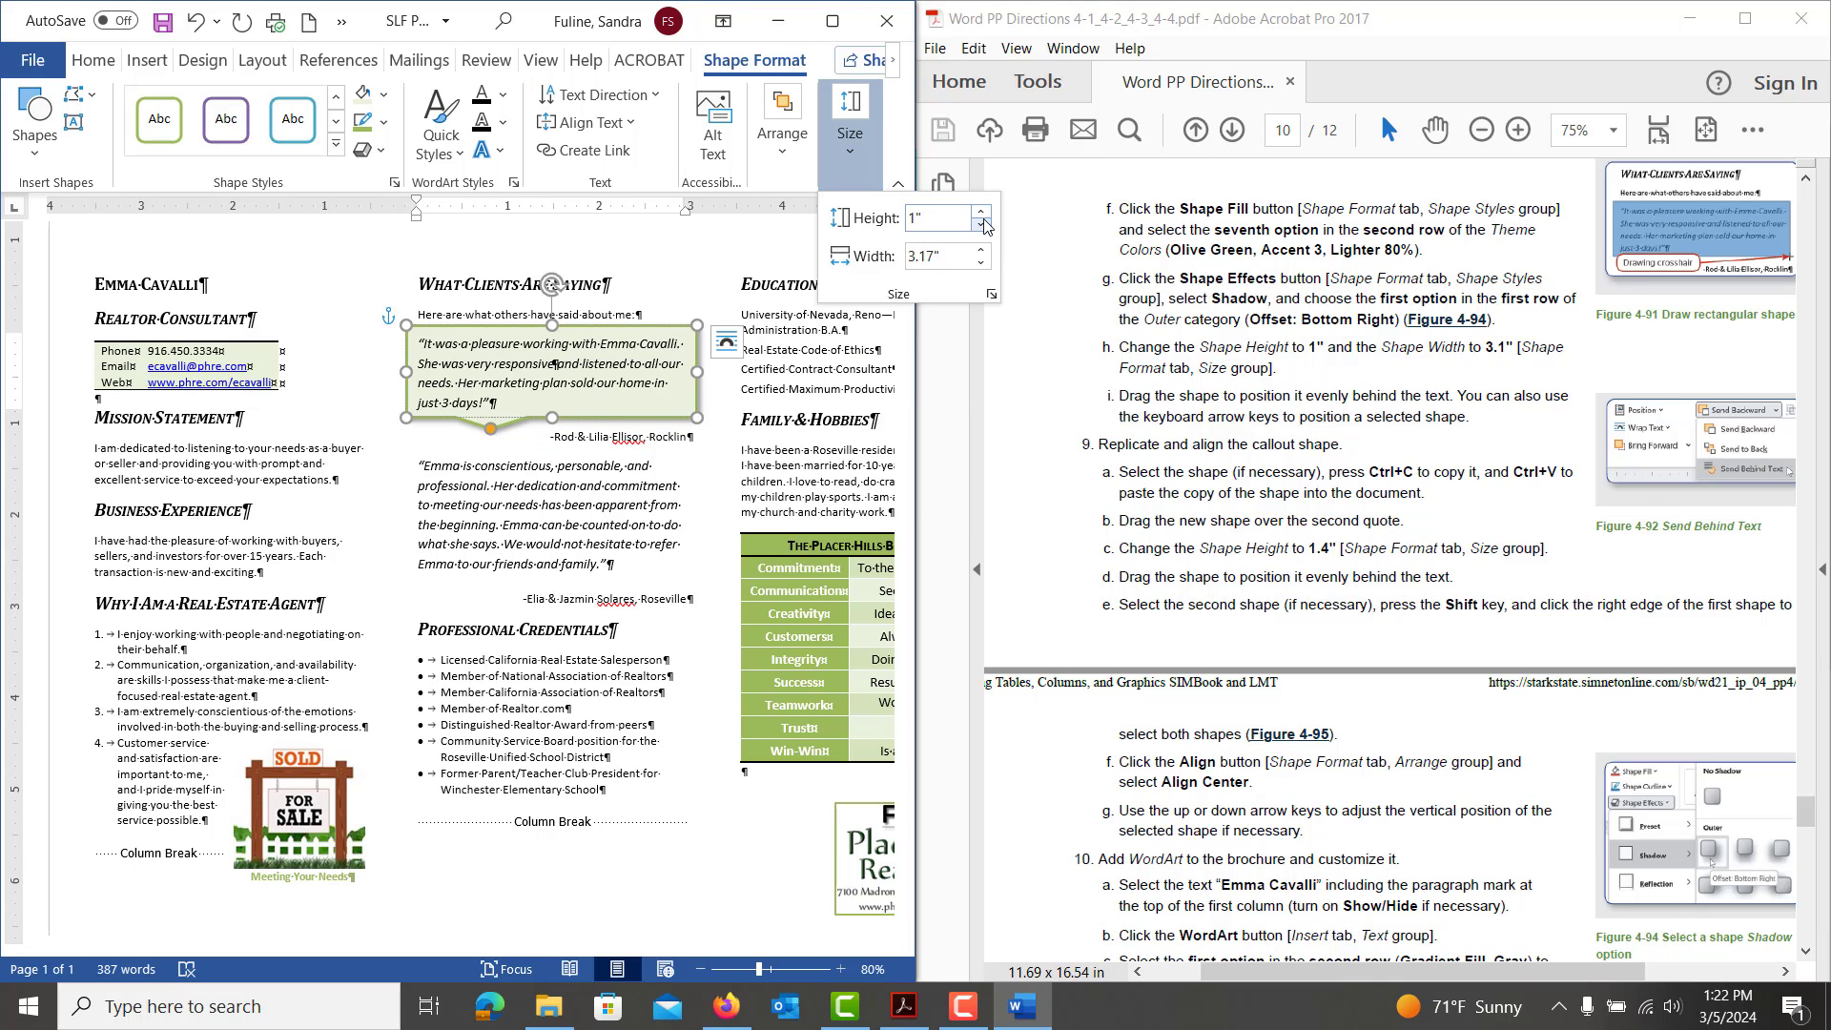
left_click(982, 264)
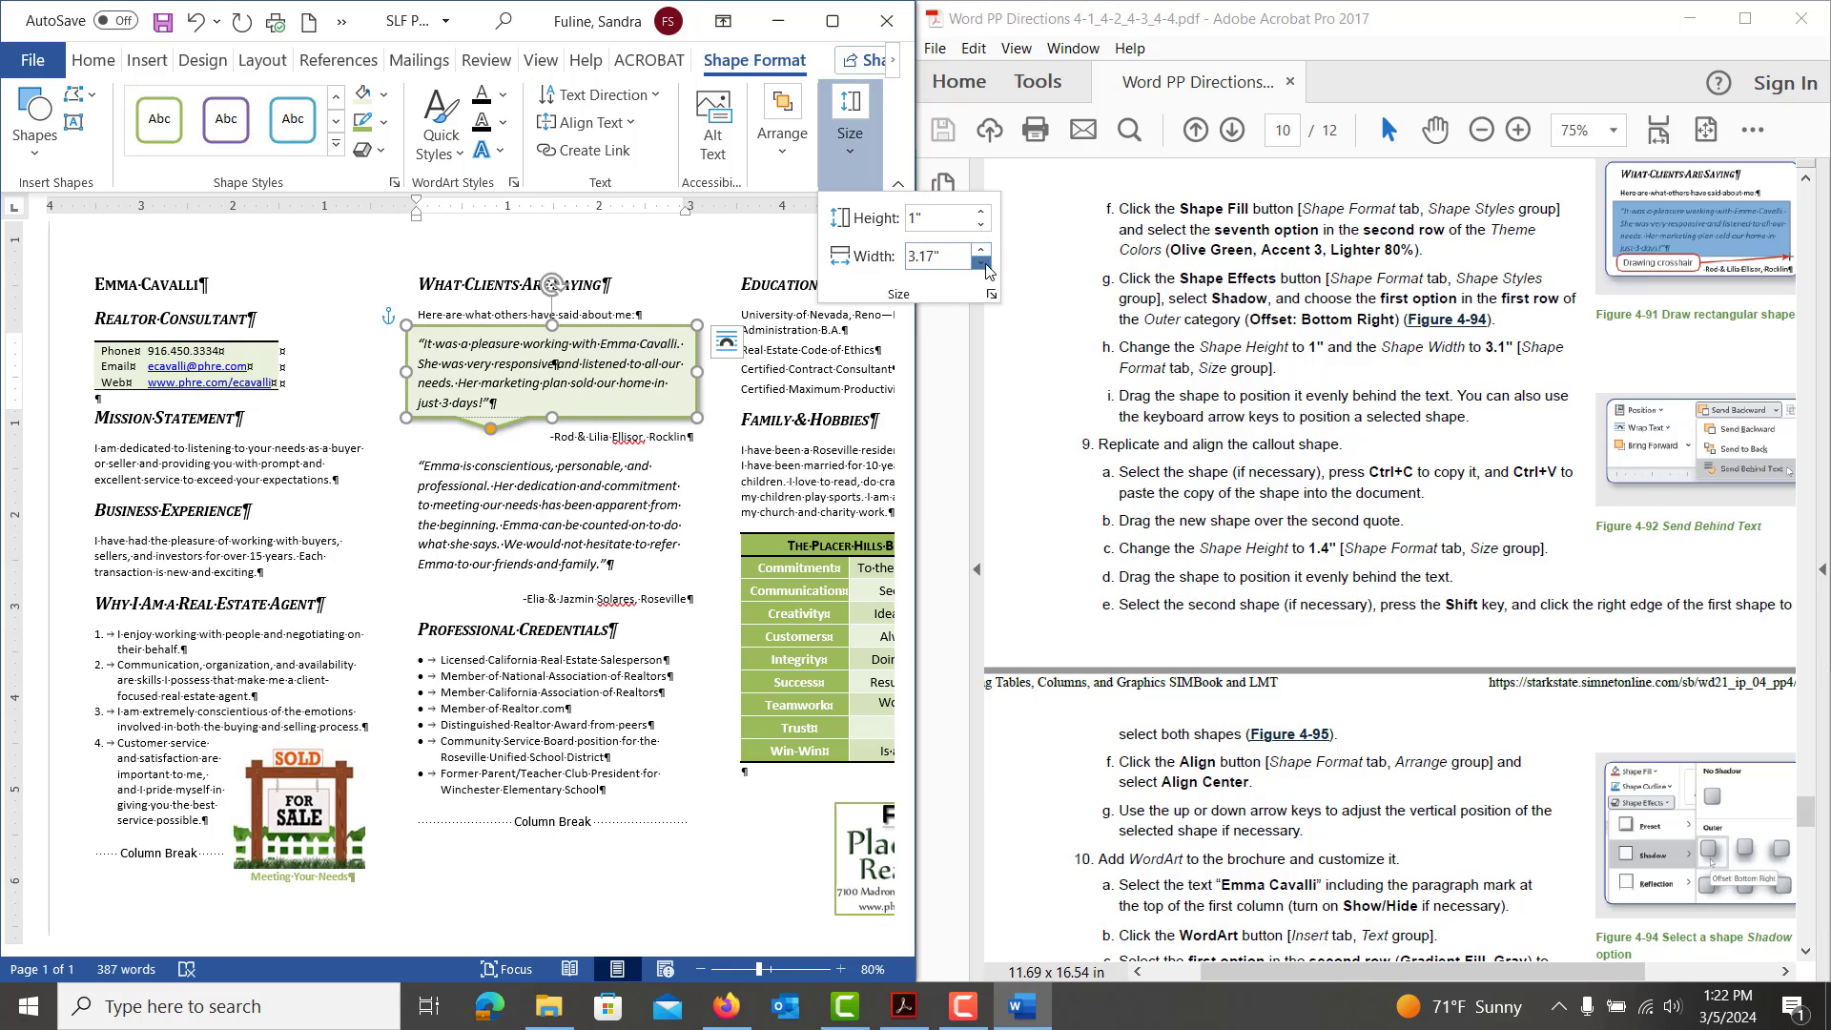
left_click(980, 272)
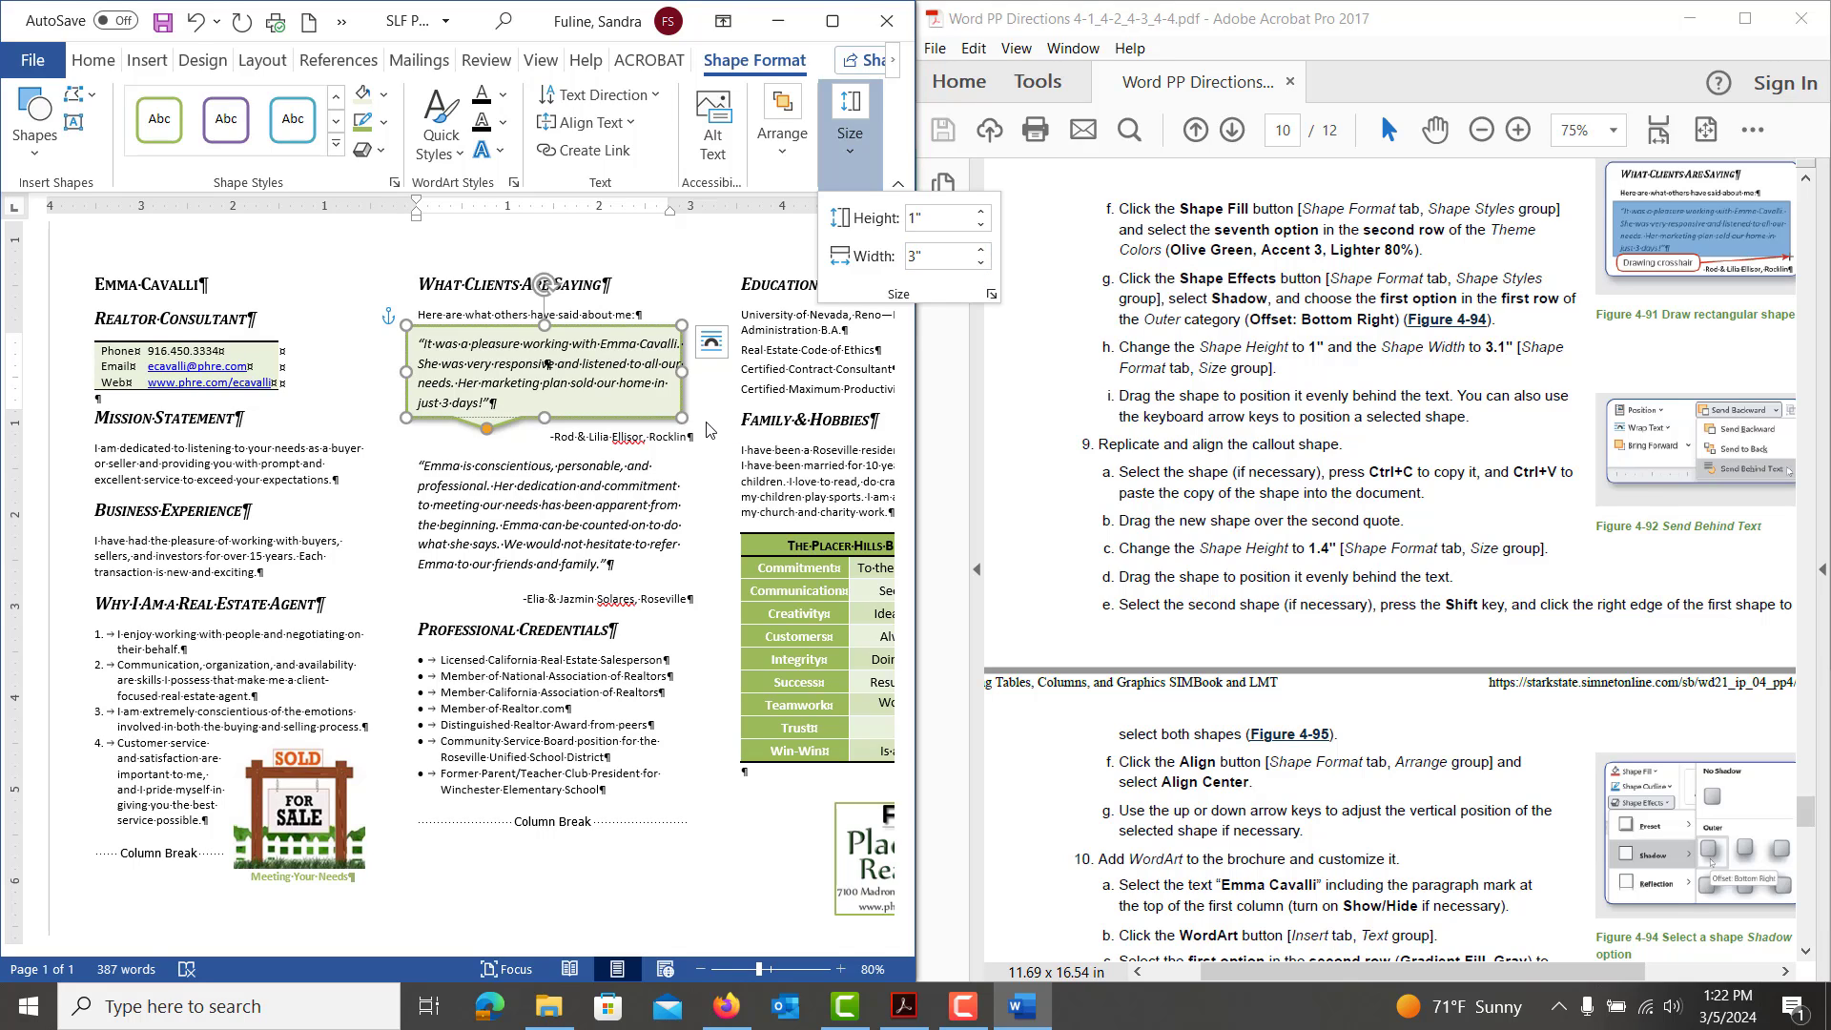
left_click(717, 346)
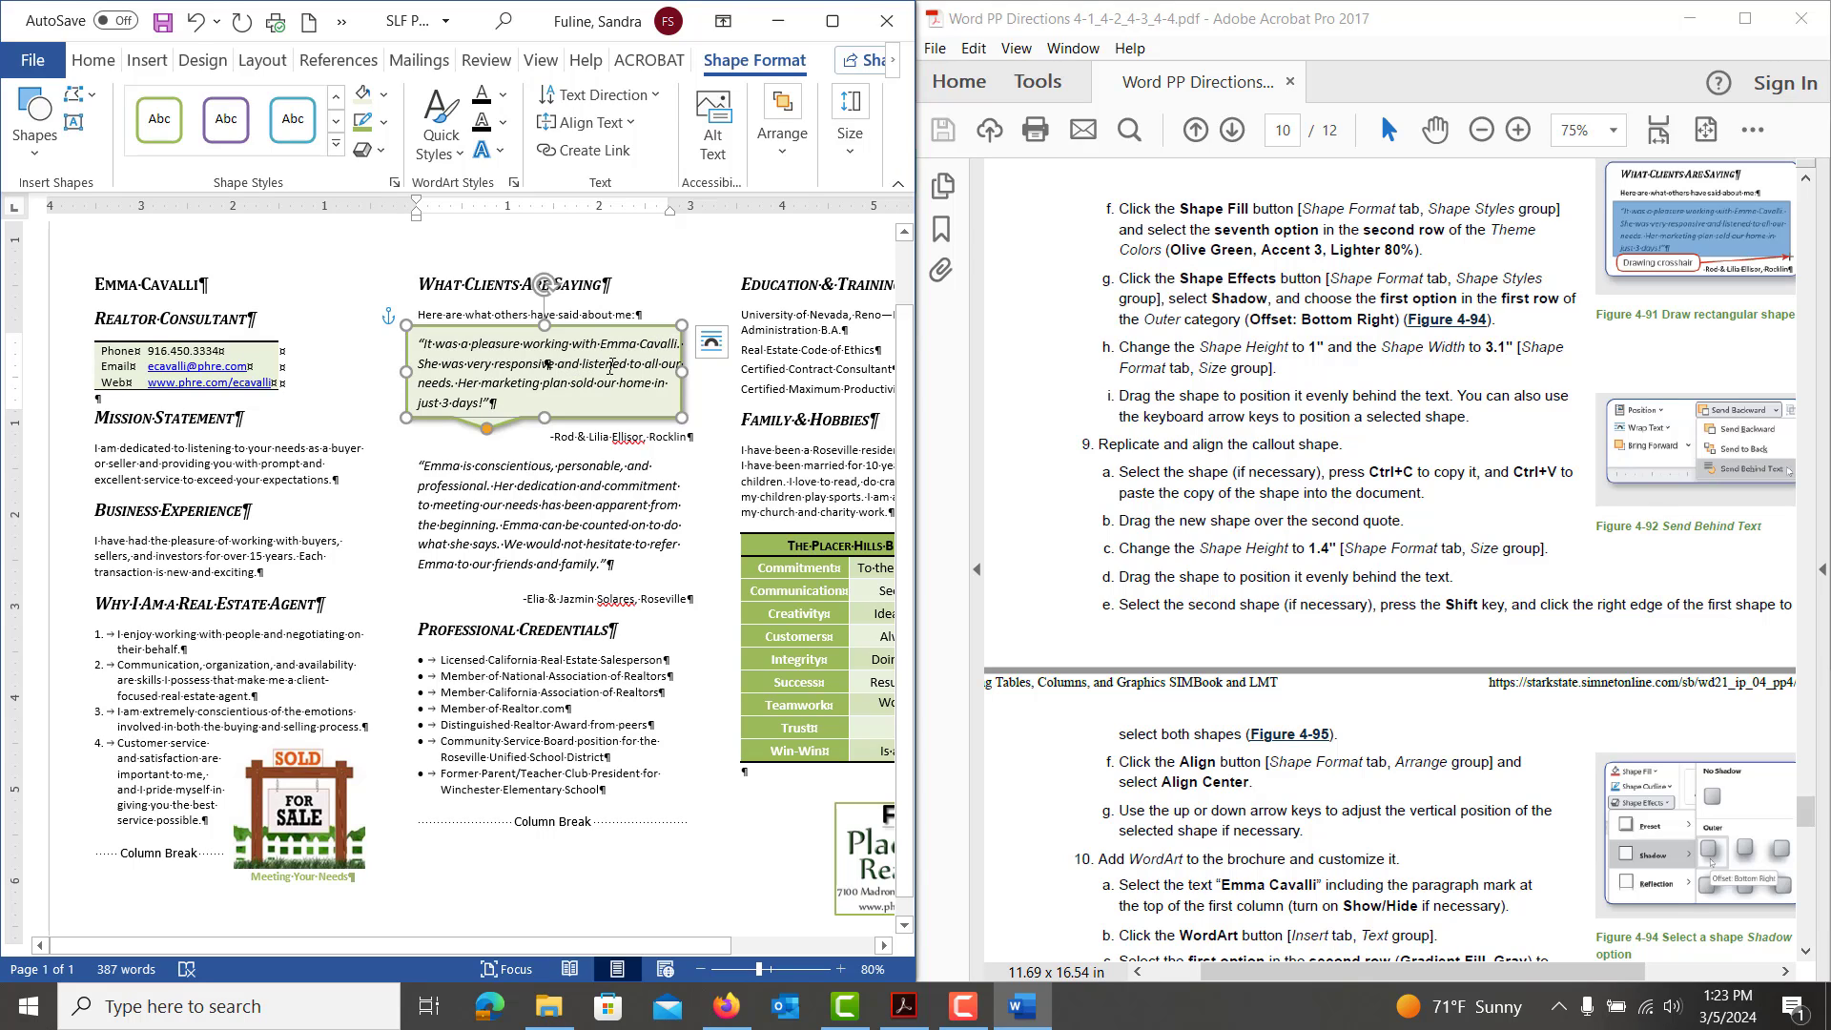
Nudge the callout in small increments until it sits evenly behind the first quote
key("Up")
key("Right")
key("Right")
key("Right")
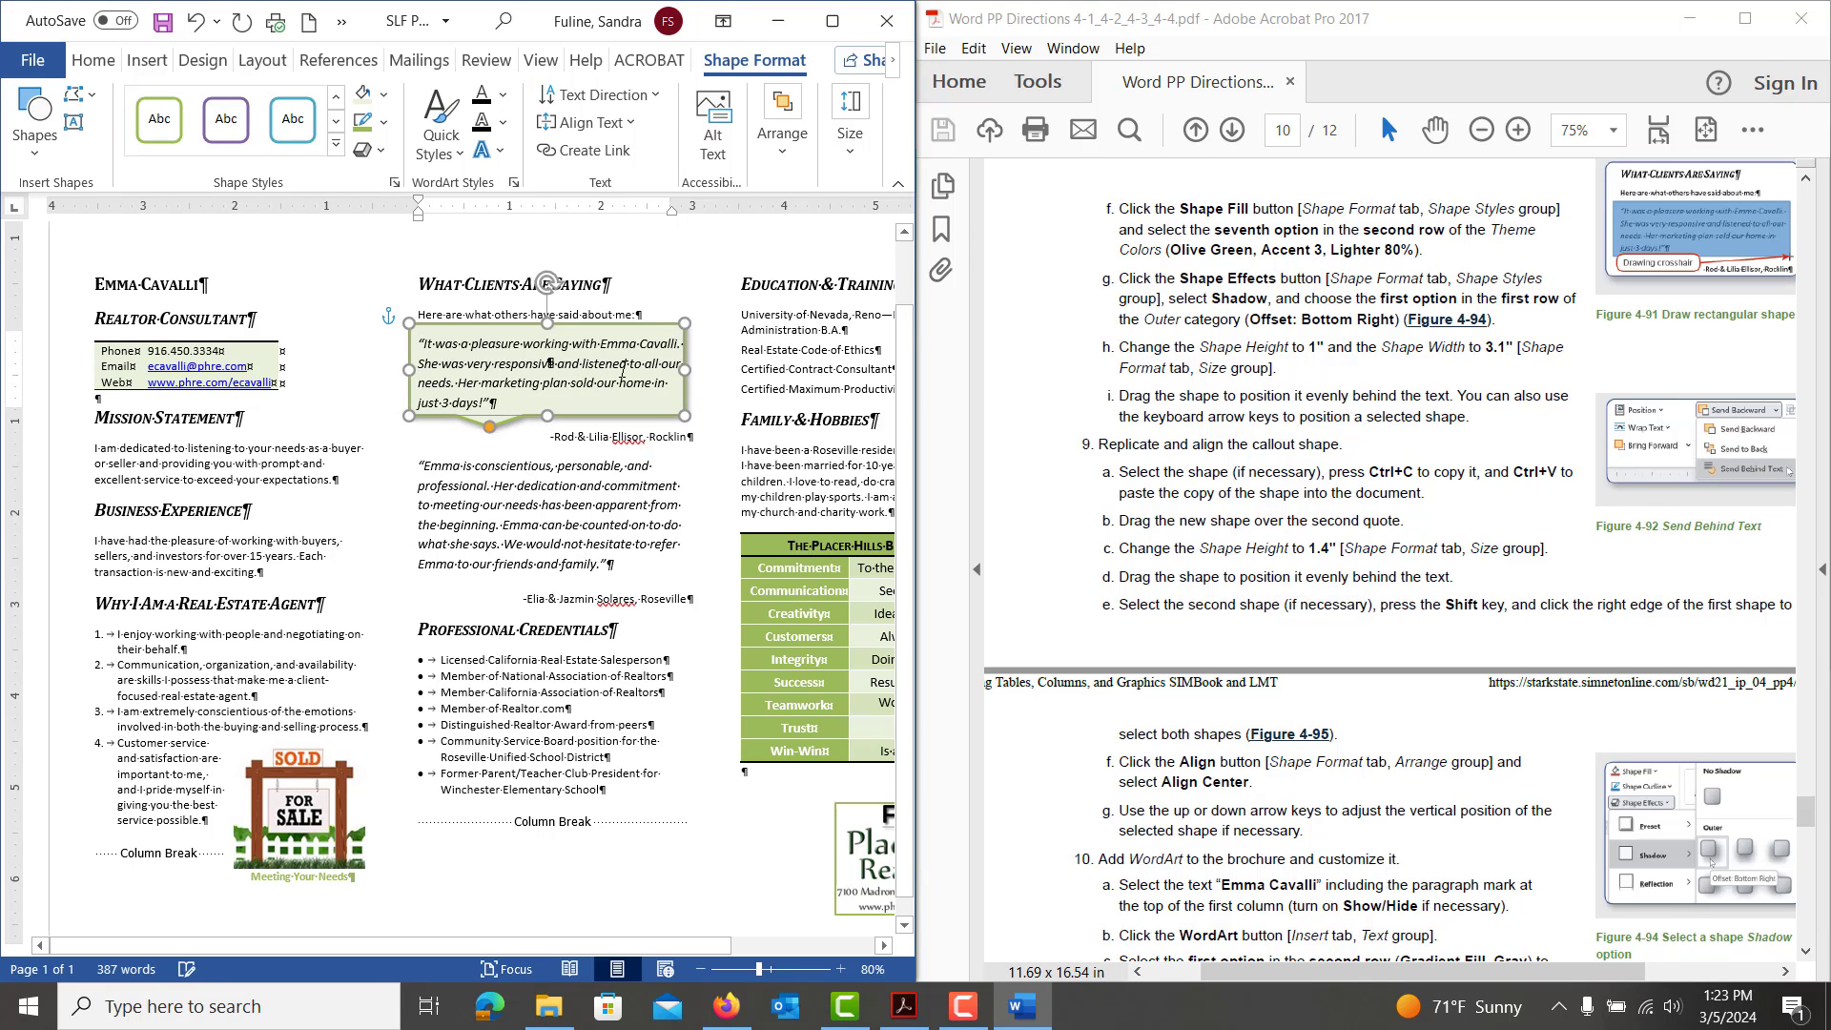
key("Right")
key("Right")
key("Right")
key("Right")
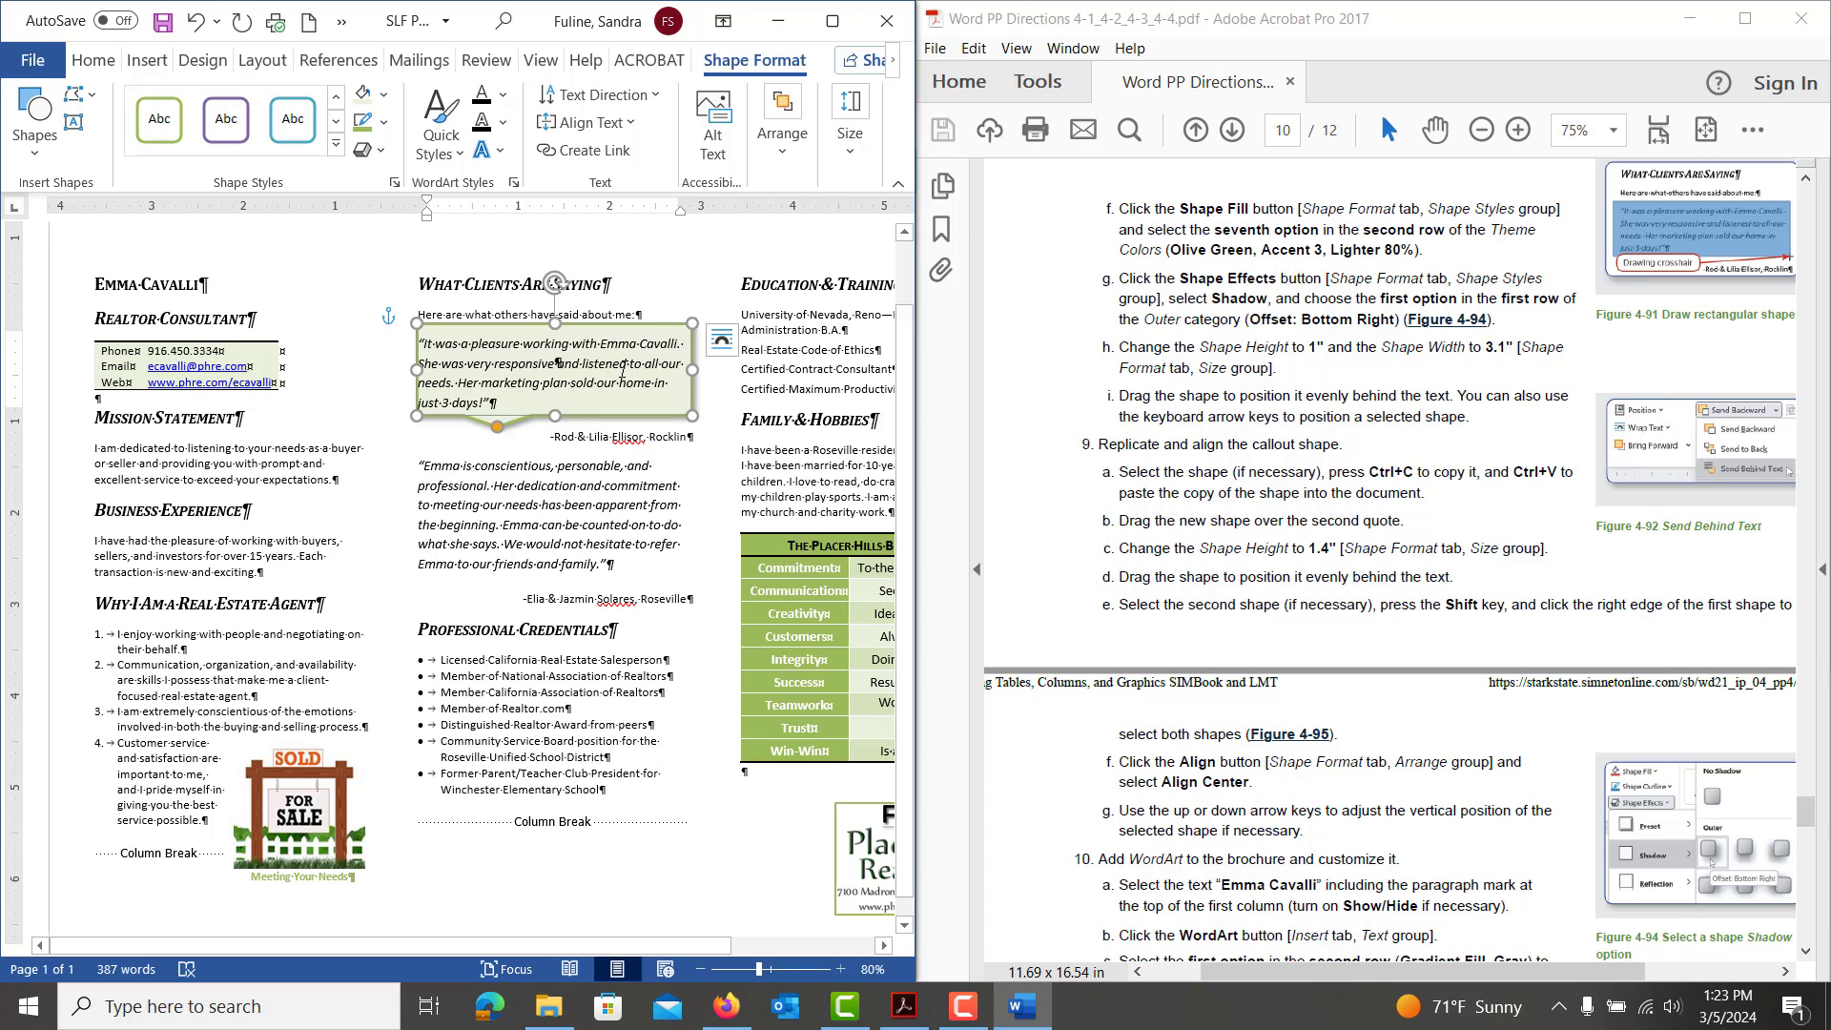
key("Left")
key("Left")
key("Left")
key("Left")
key("Down")
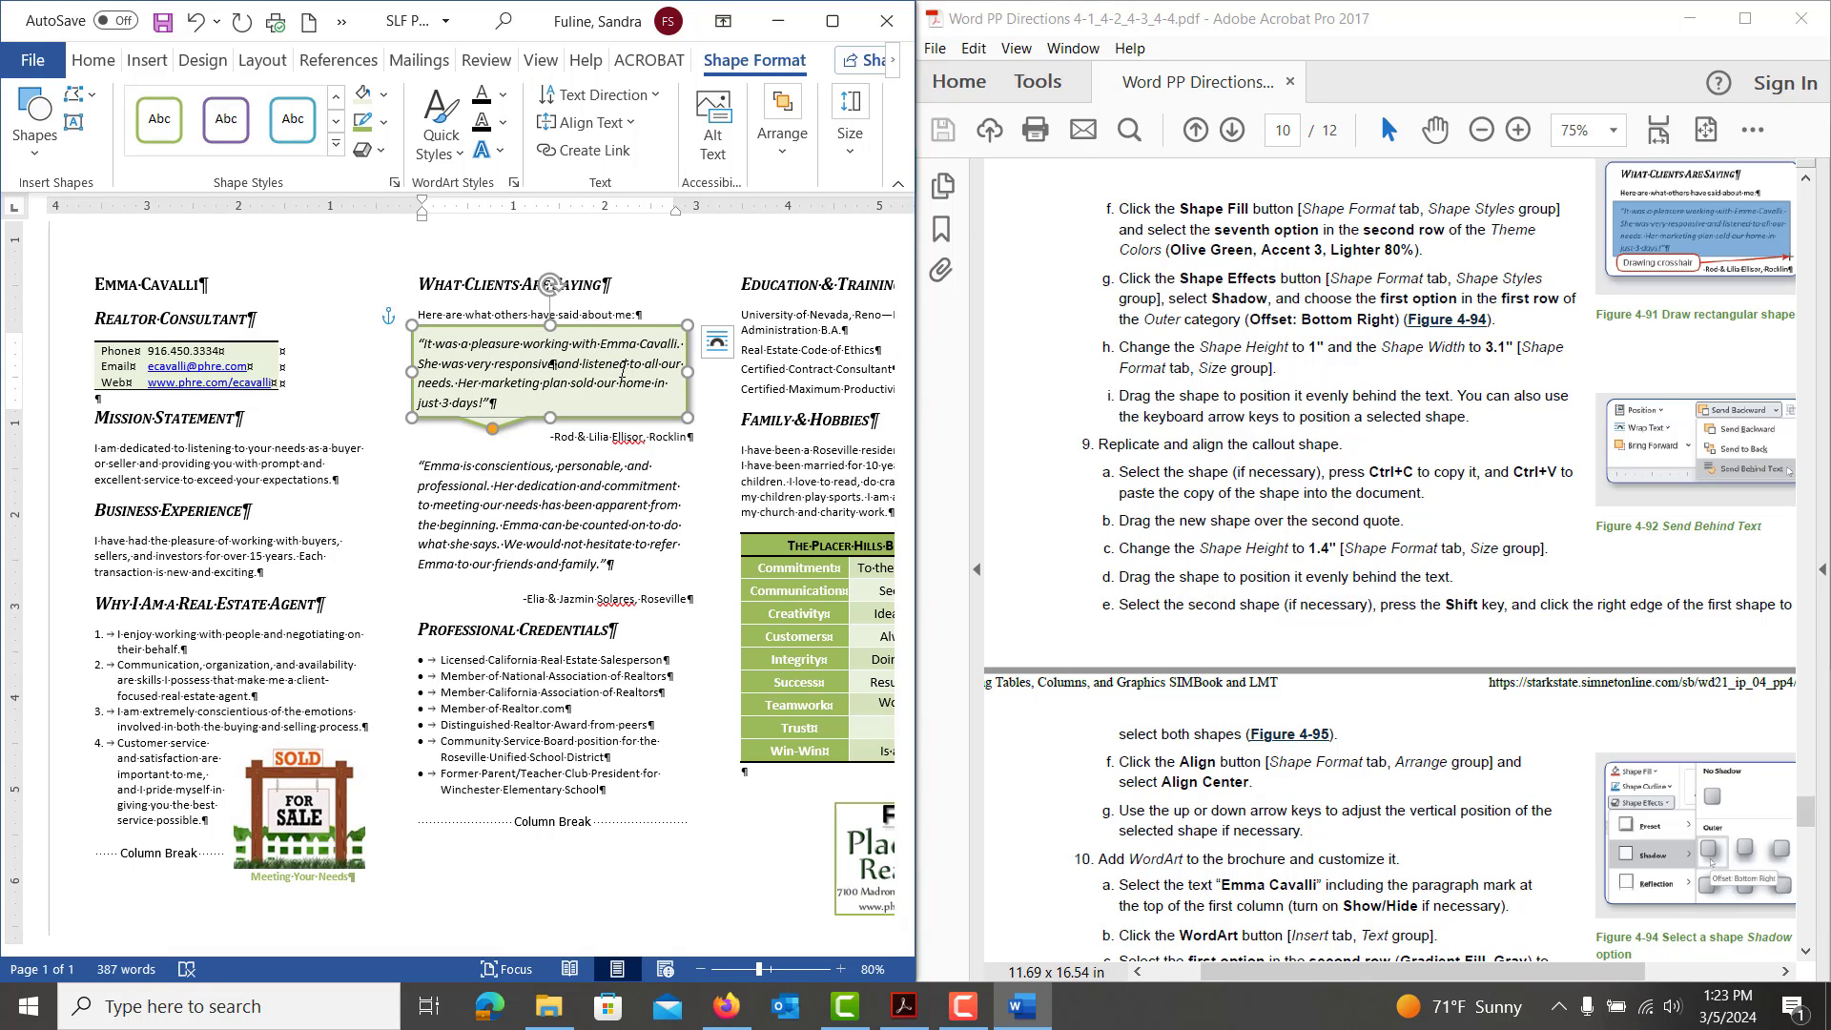
key("Down")
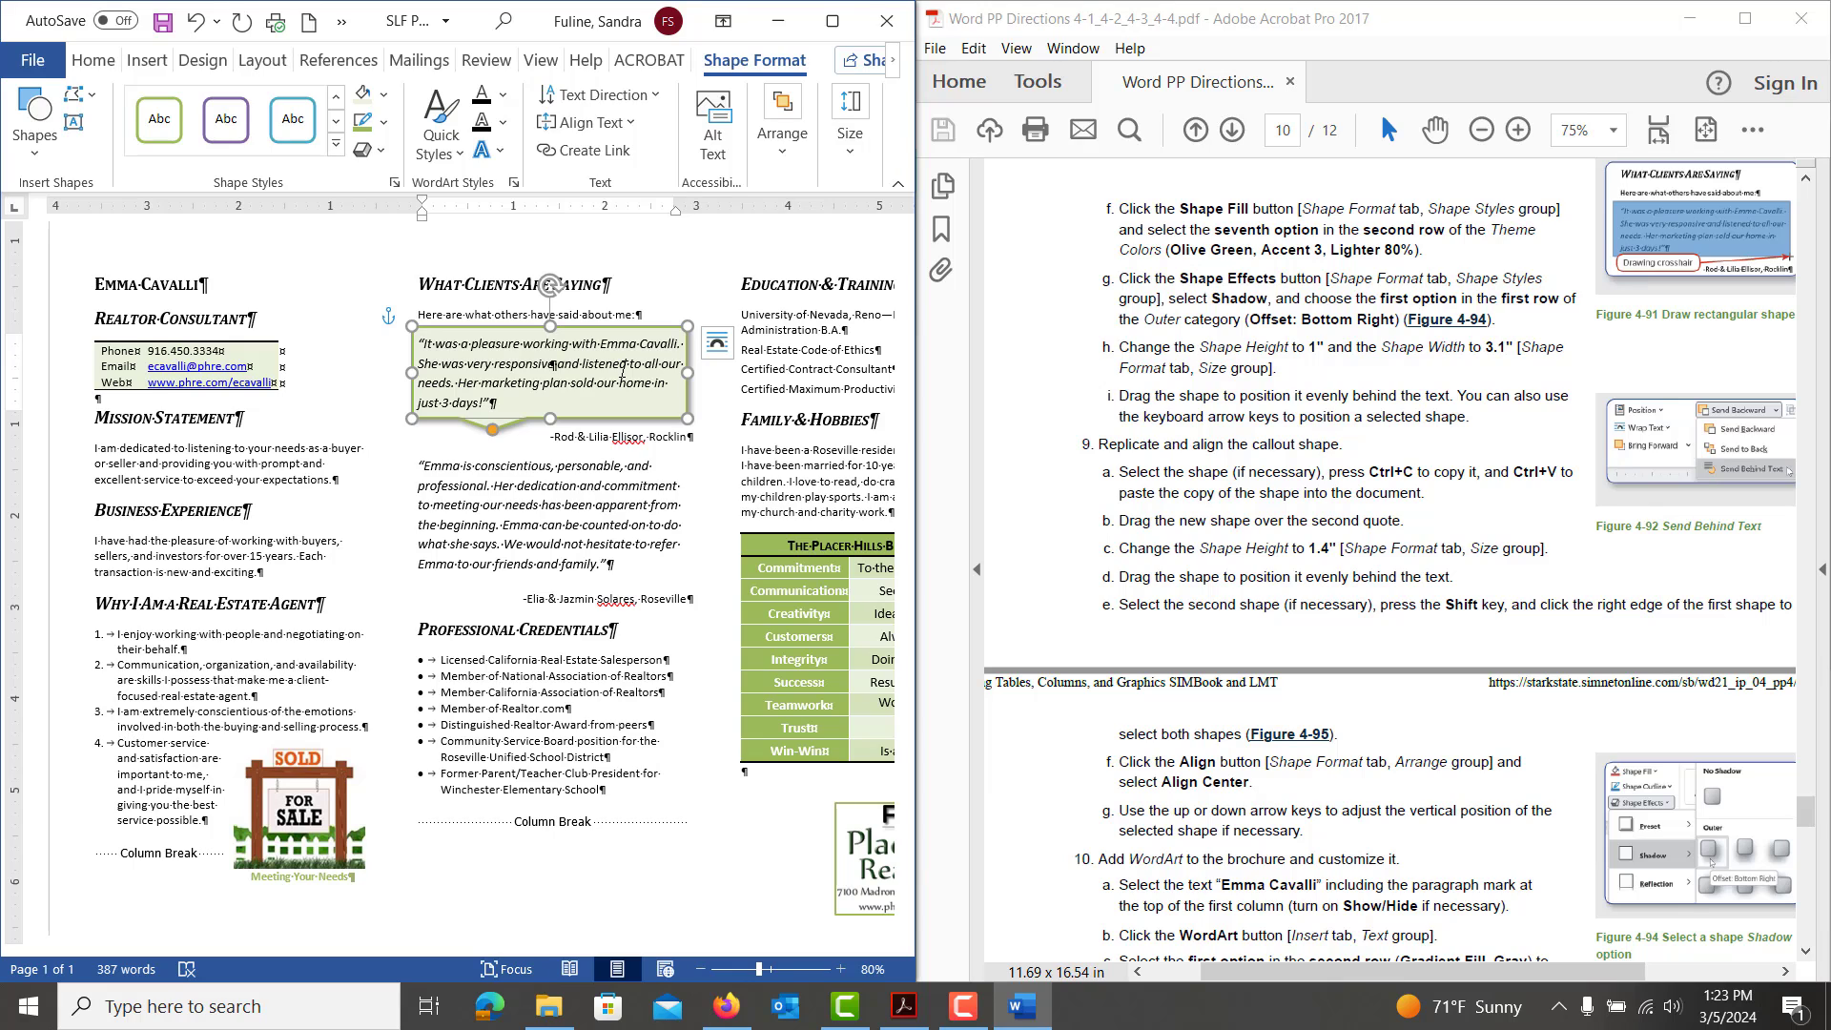
Place a pasted copy of the callout over the second quote and size it 1.4" high and 3.1" wide
key("ctrl+v")
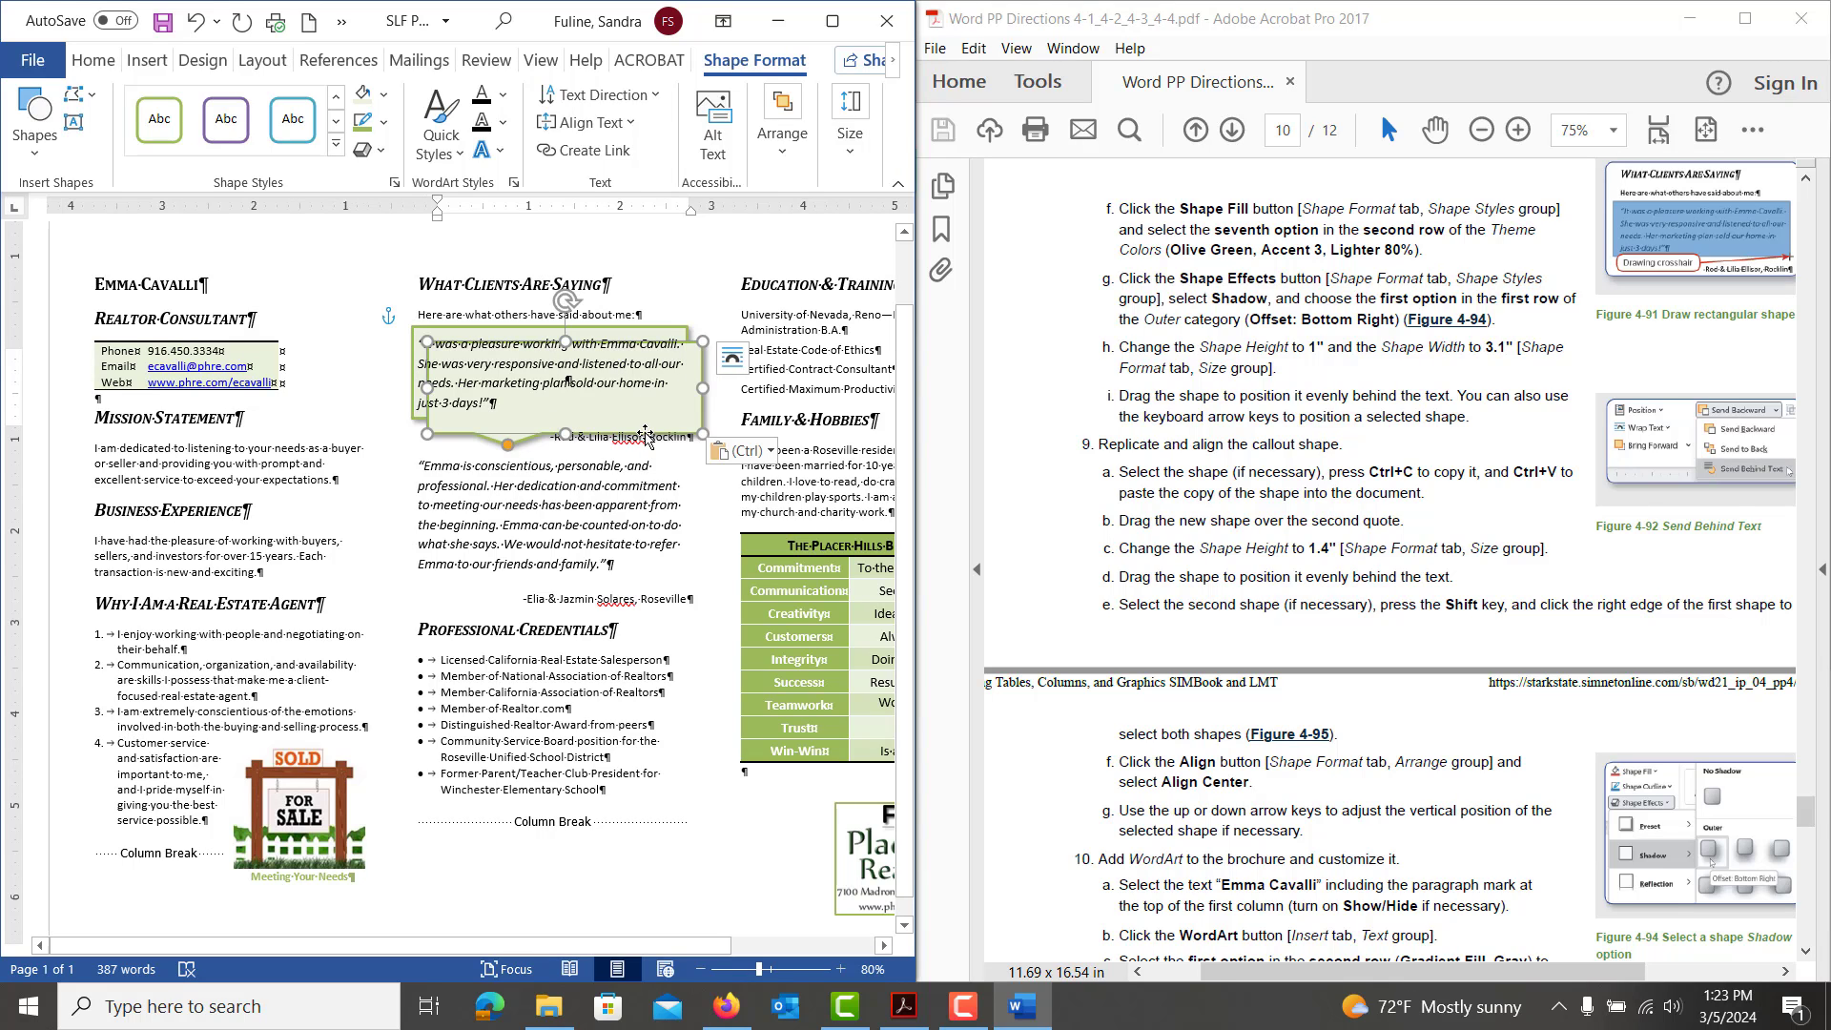
left_click_drag(646, 437, 628, 561)
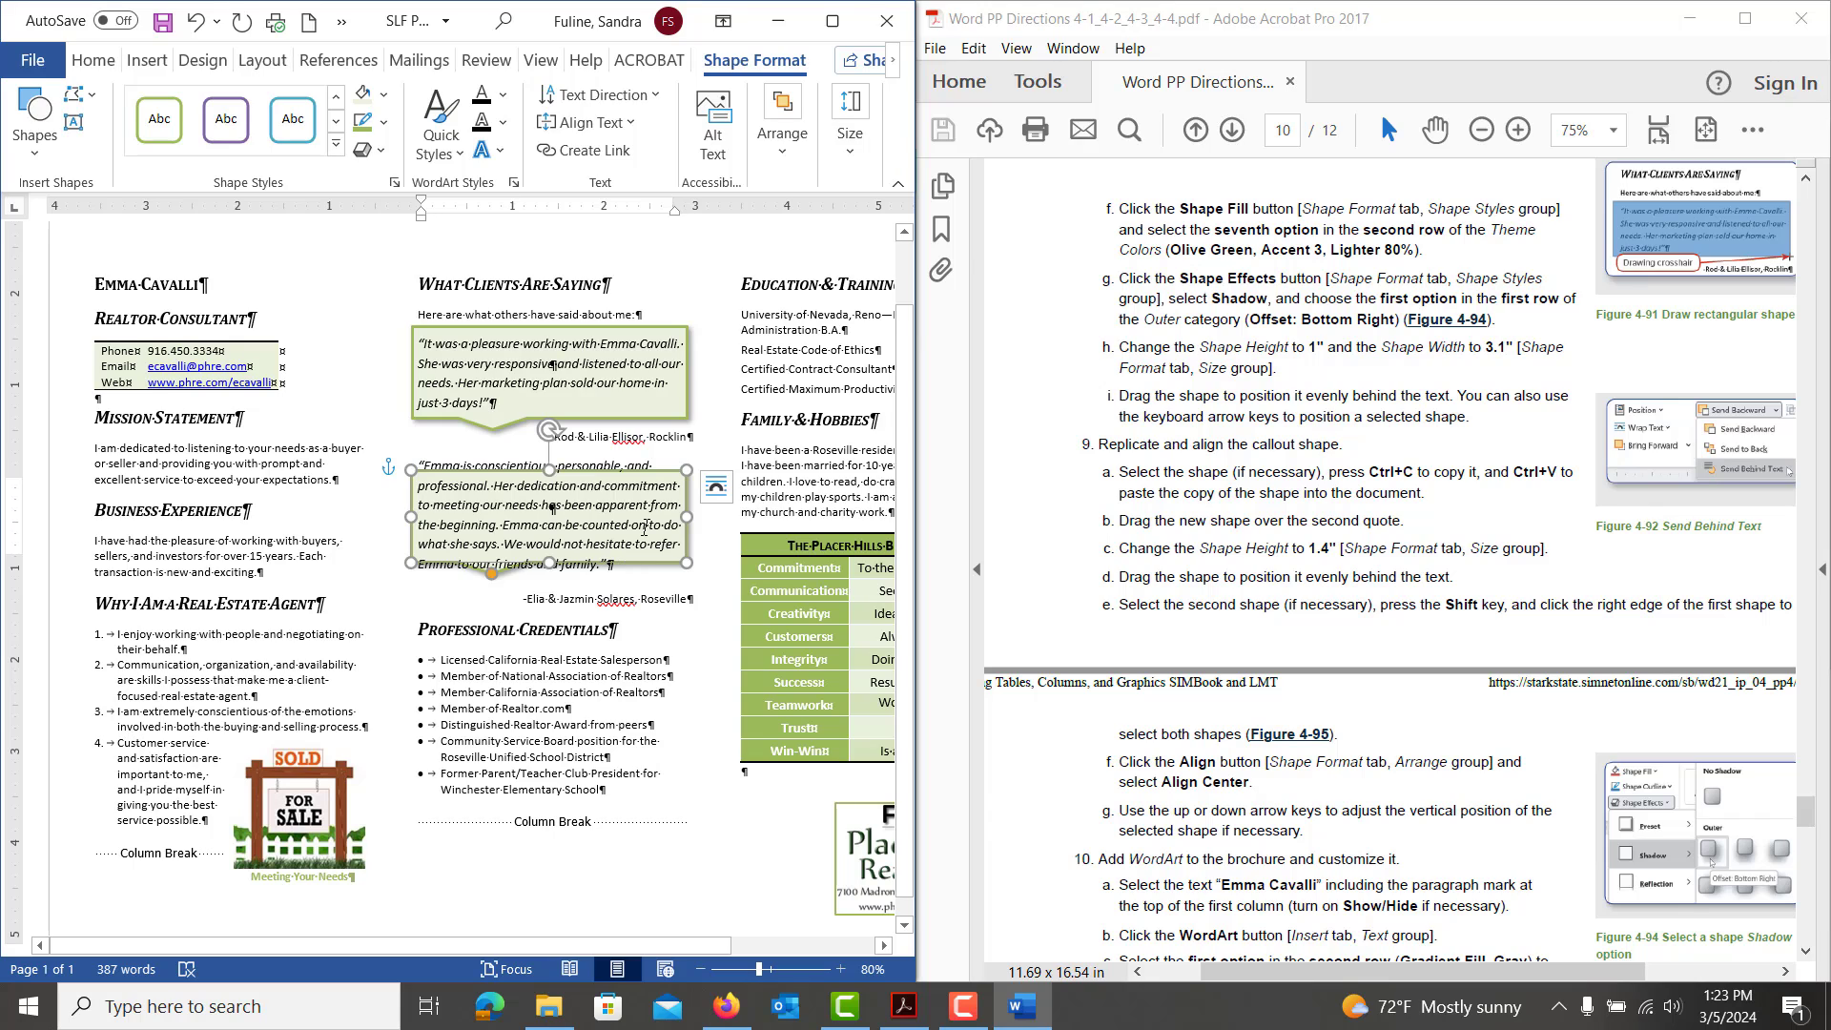
left_click(851, 147)
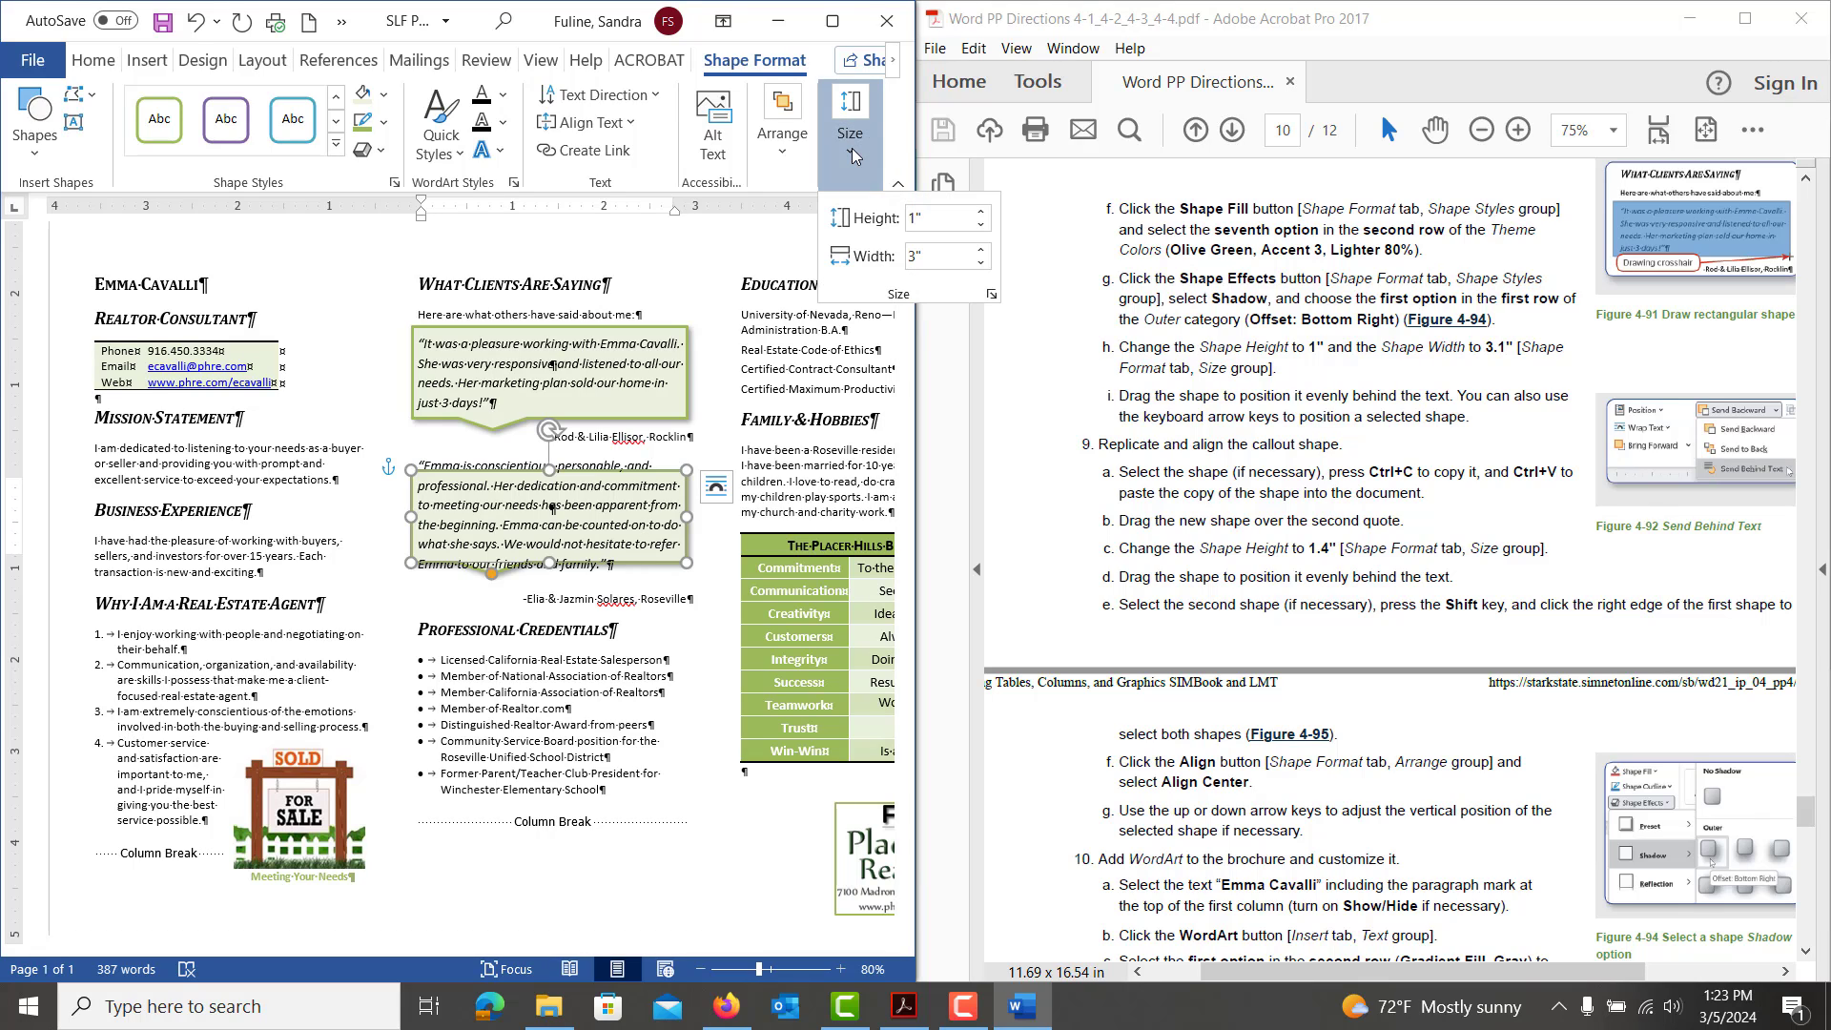
left_click(982, 214)
left_click(981, 213)
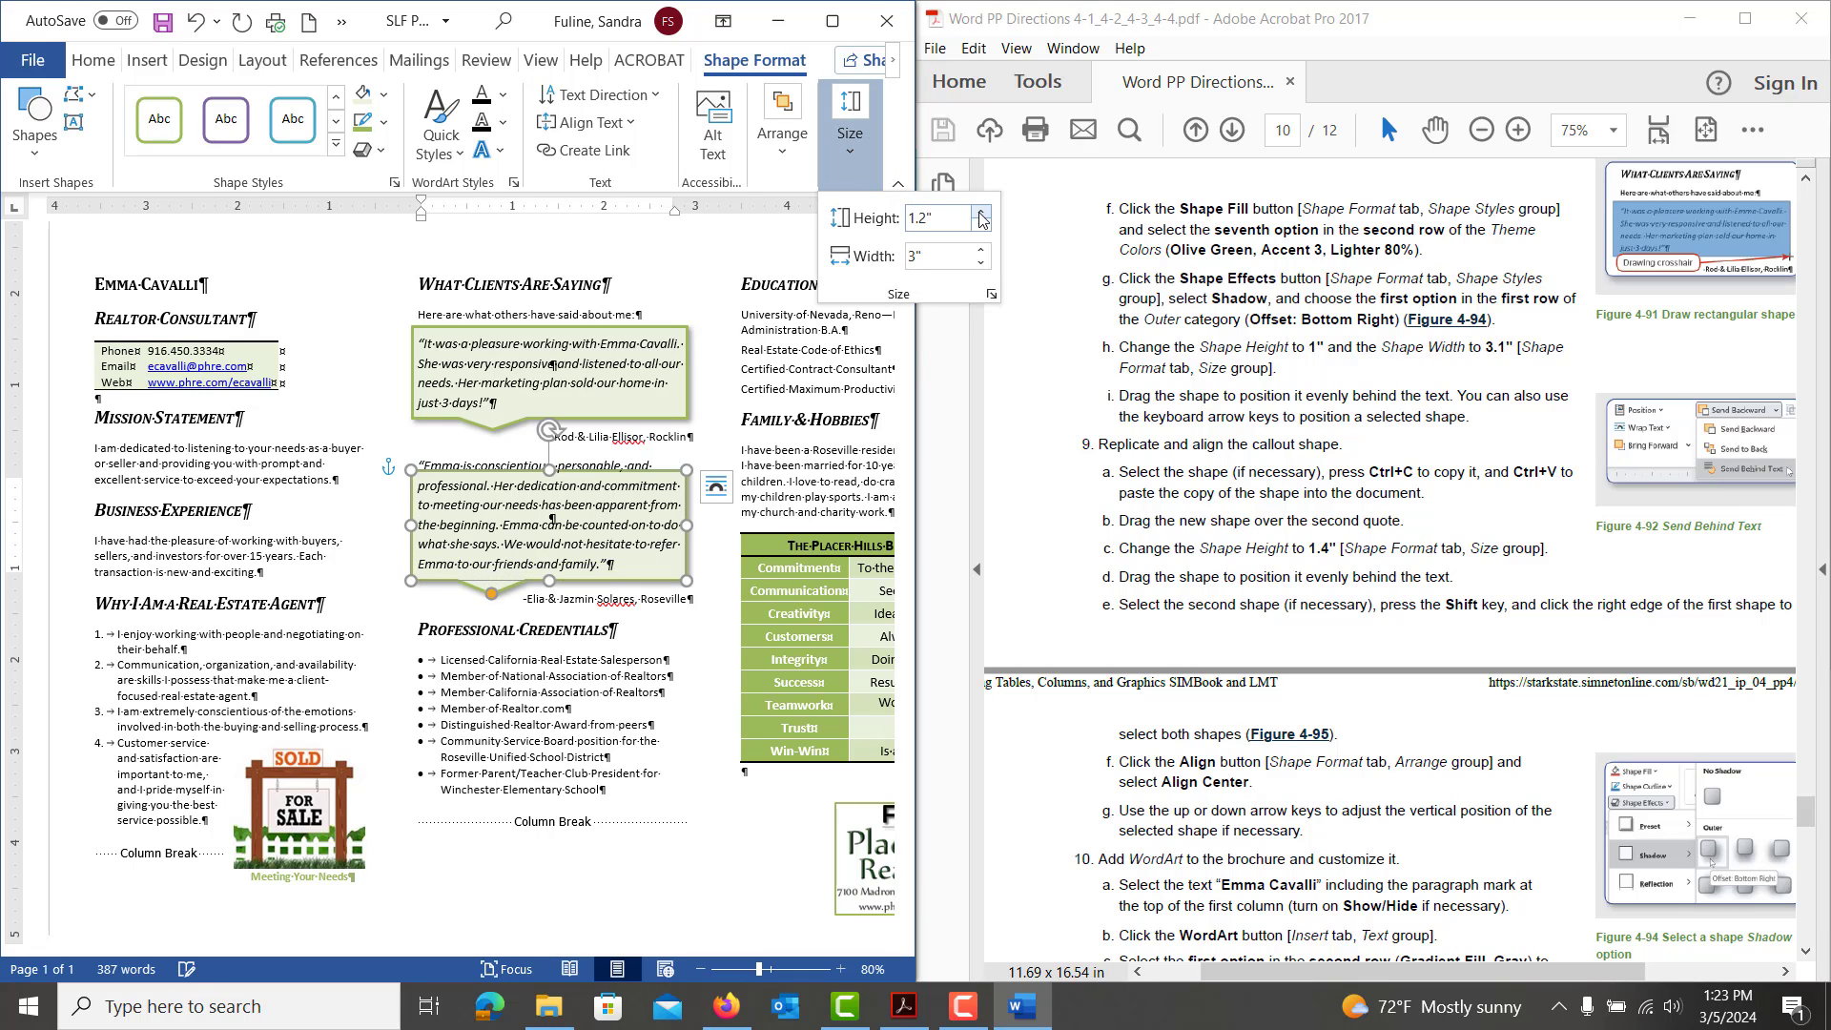
left_click(981, 216)
left_click(981, 216)
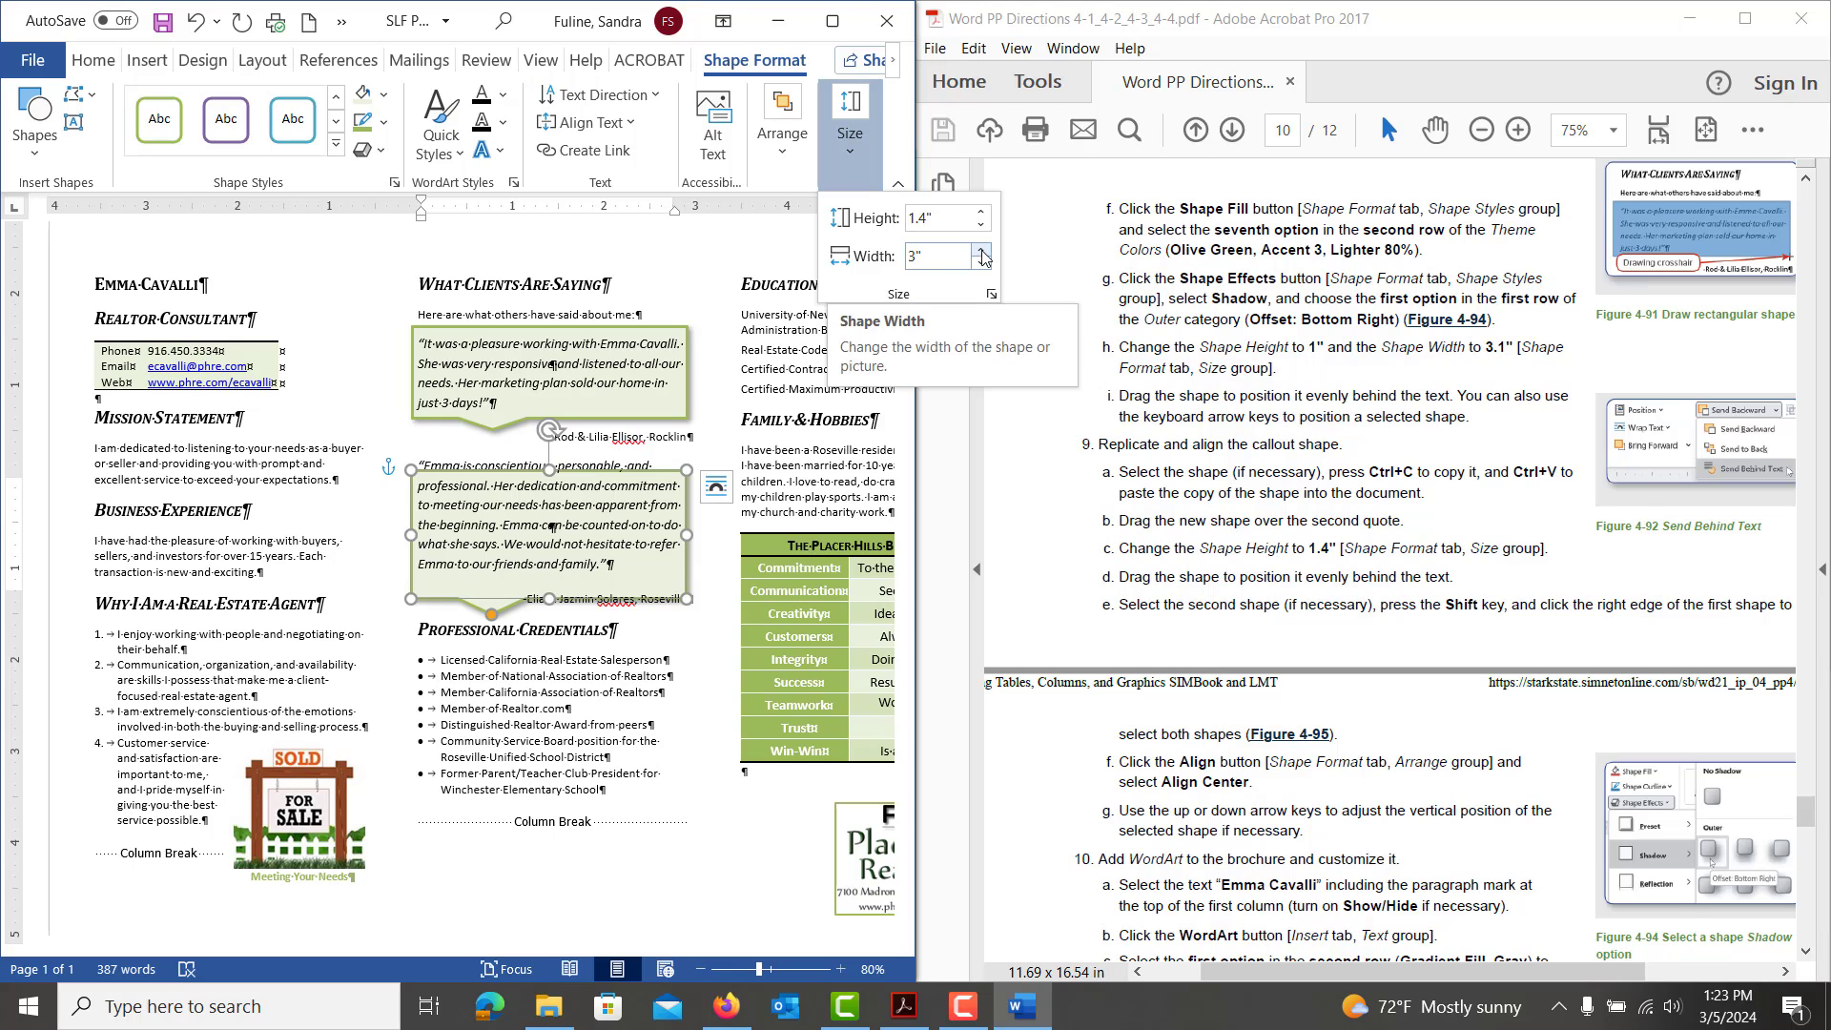
left_click(981, 250)
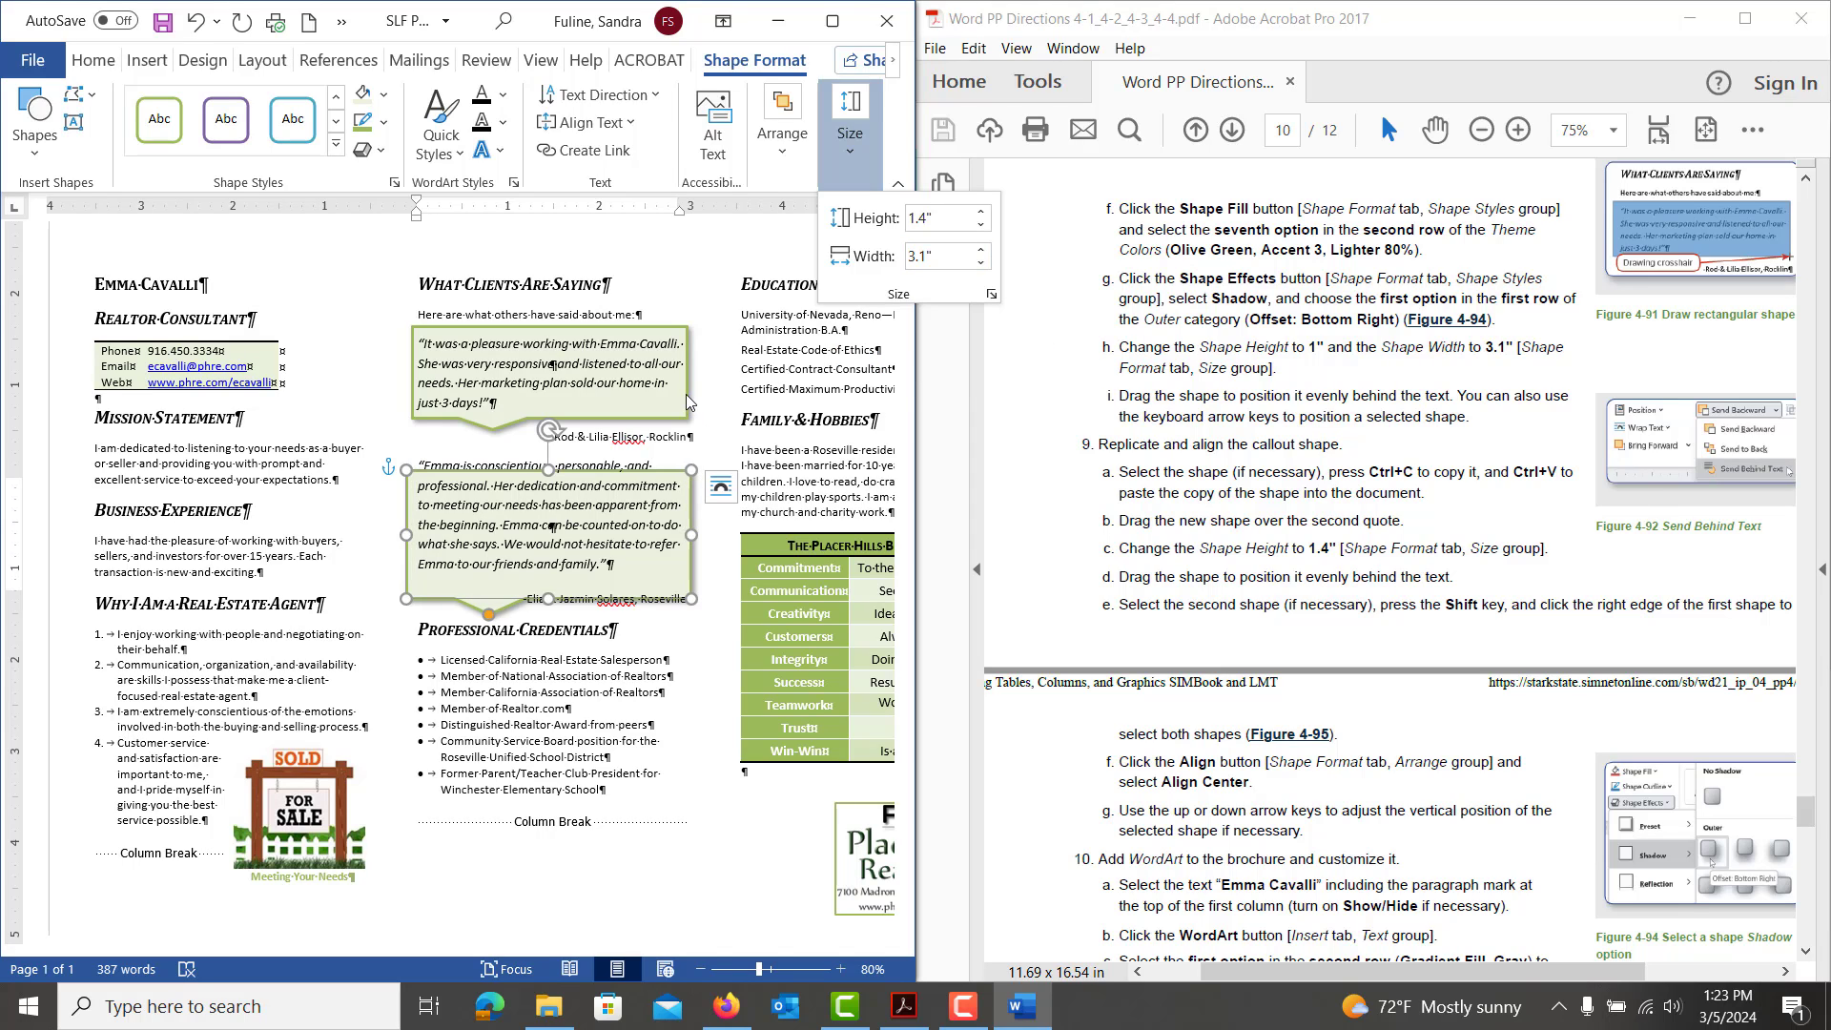
Nudge the second callout upward in small increments until it sits evenly behind the second quote
left_click(631, 600)
key("Up")
key("Up")
key("Up")
key("Up")
key("Up")
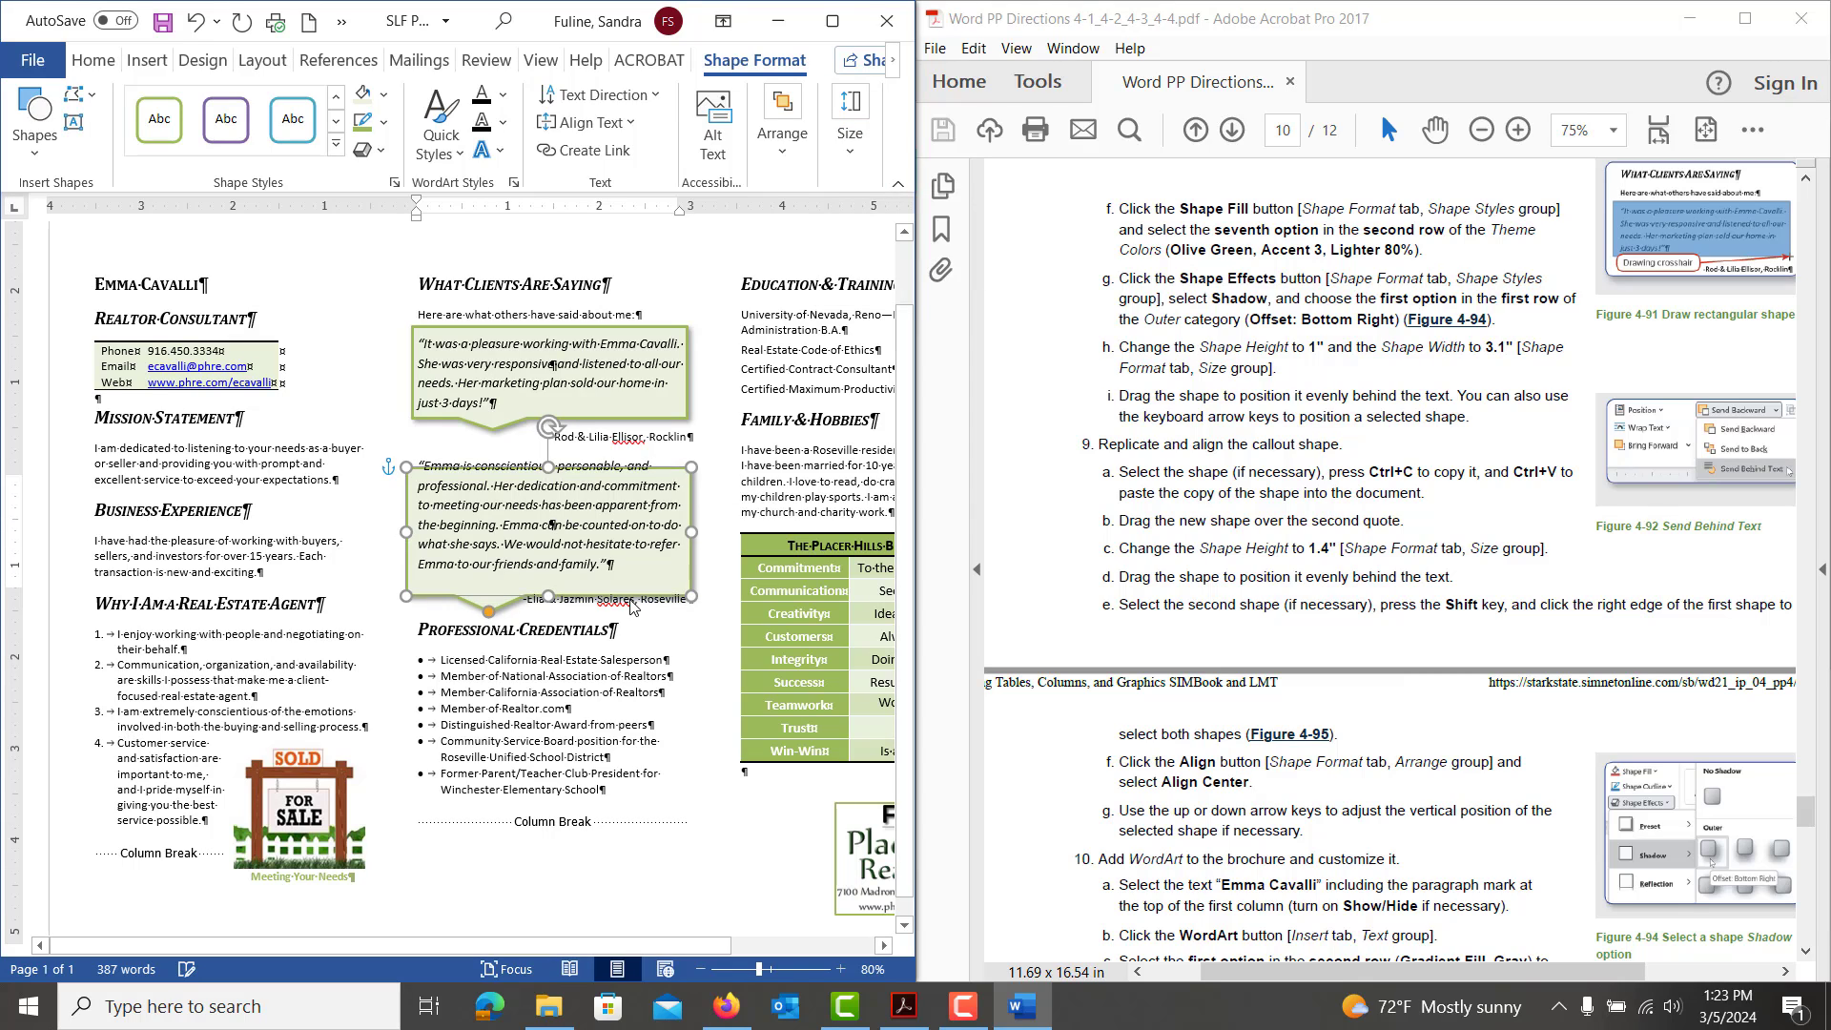
key("Up")
key("Up")
key("Up")
key("Up")
key("Up")
key("Up")
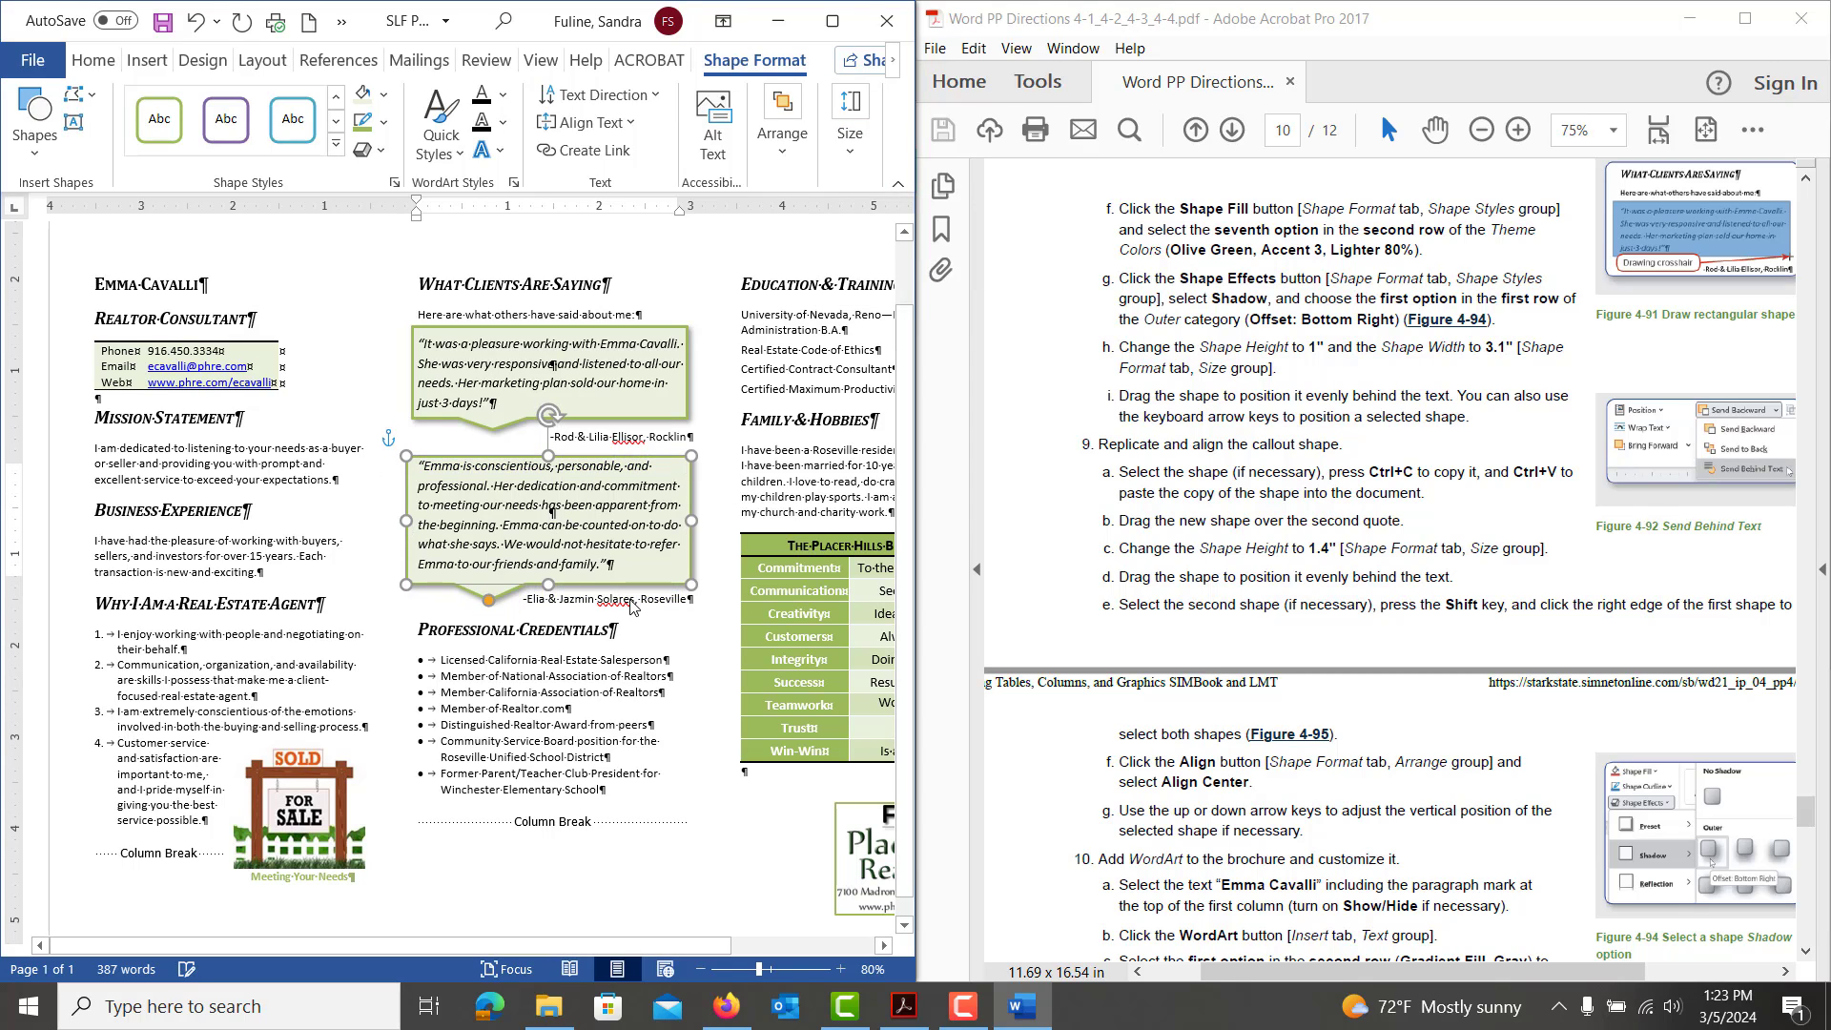
Set the first quote's callout width to 3.1"
left_click(682, 402)
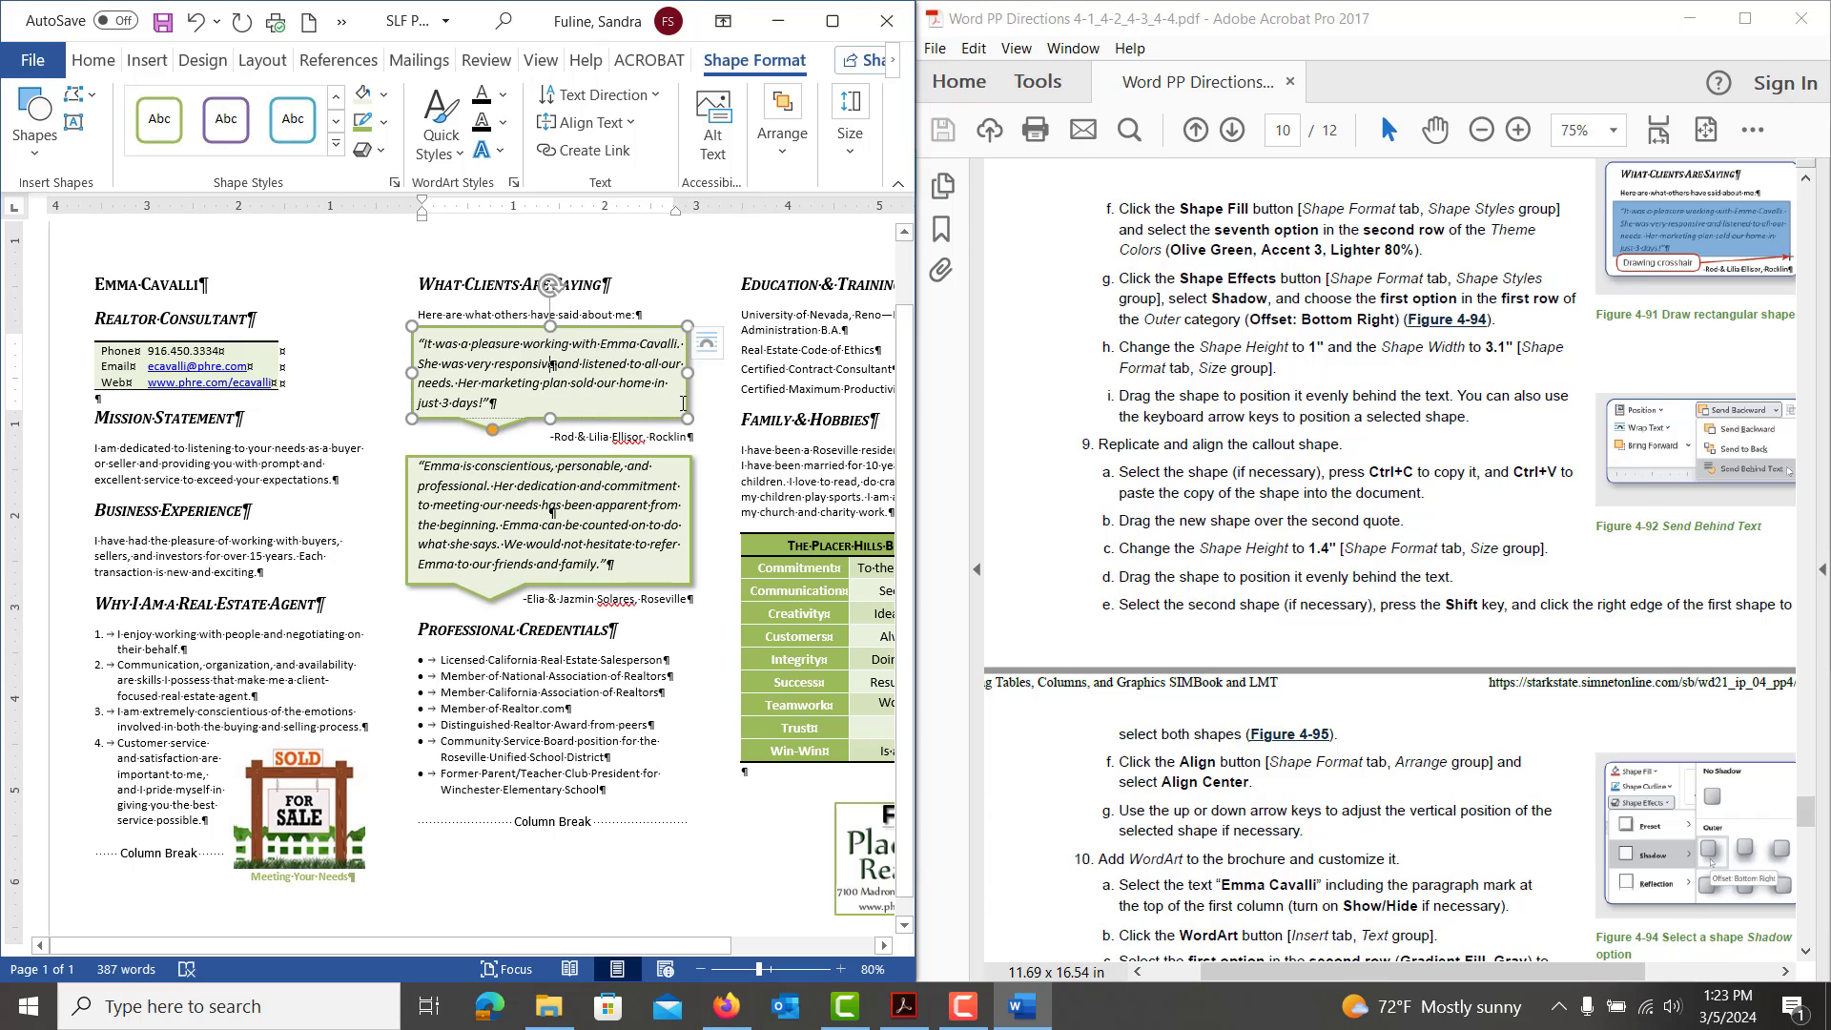
left_click(850, 143)
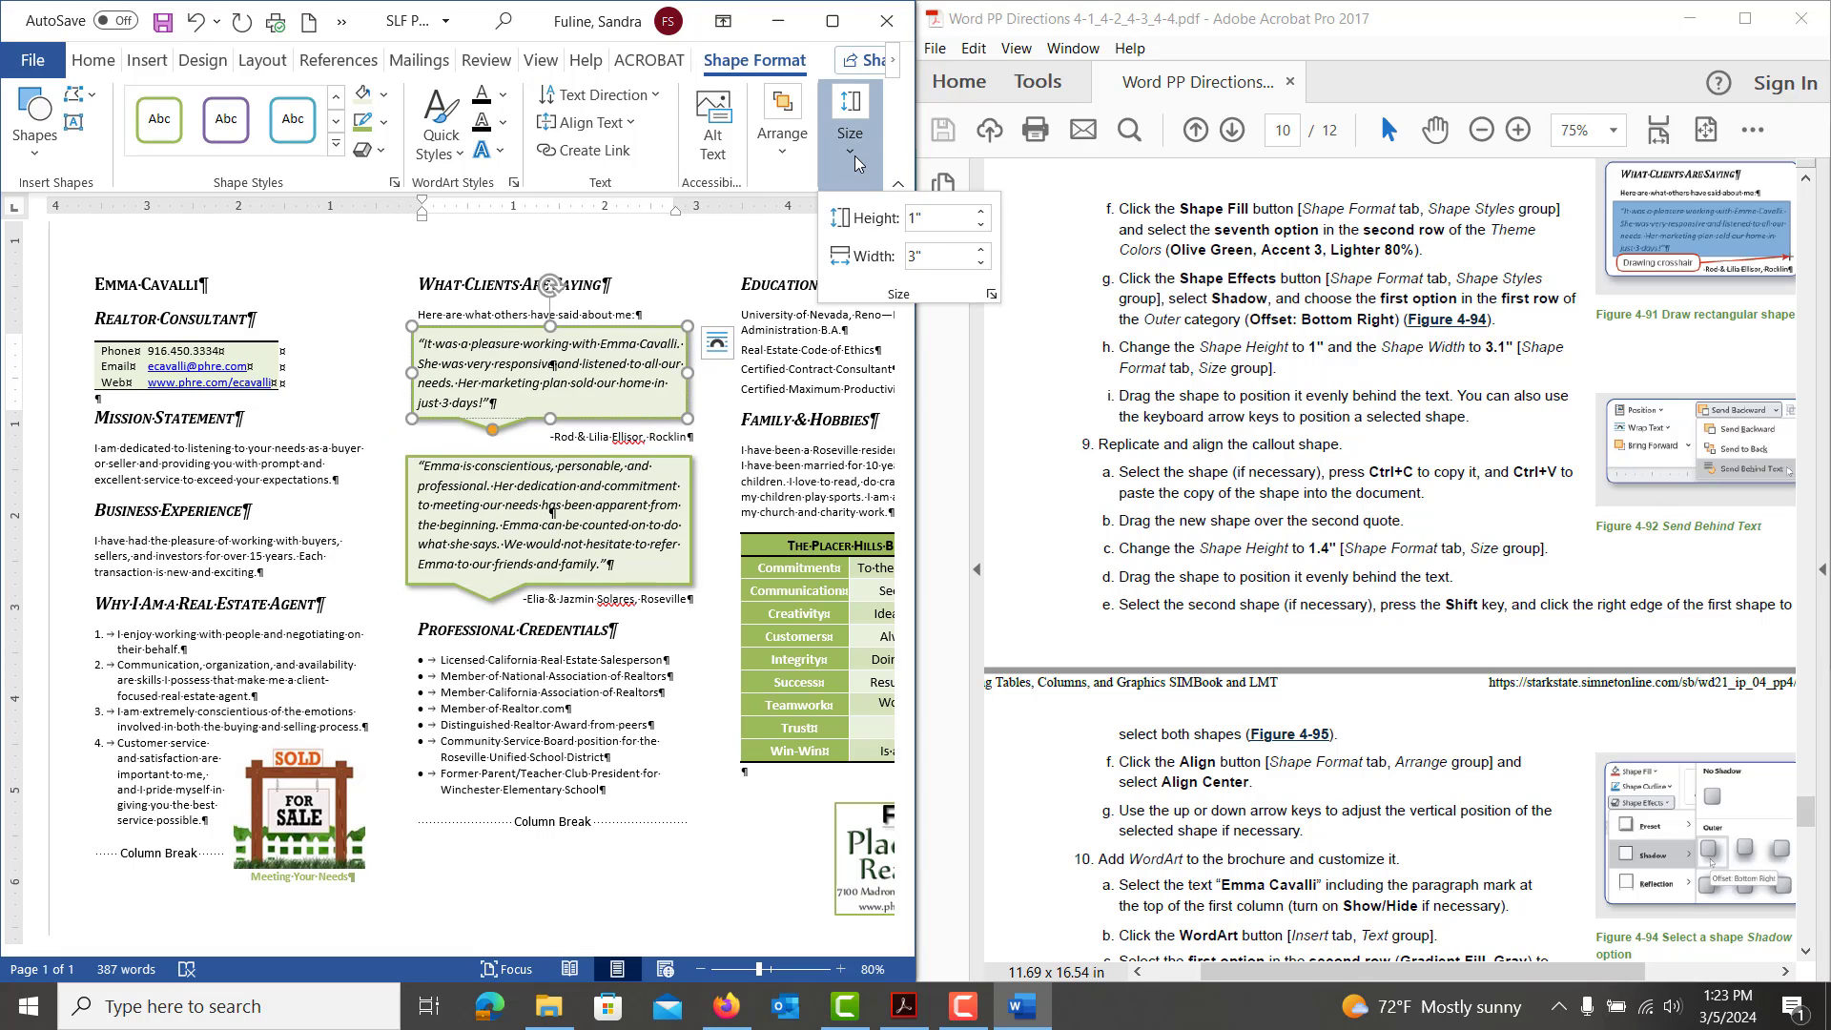
left_click(982, 250)
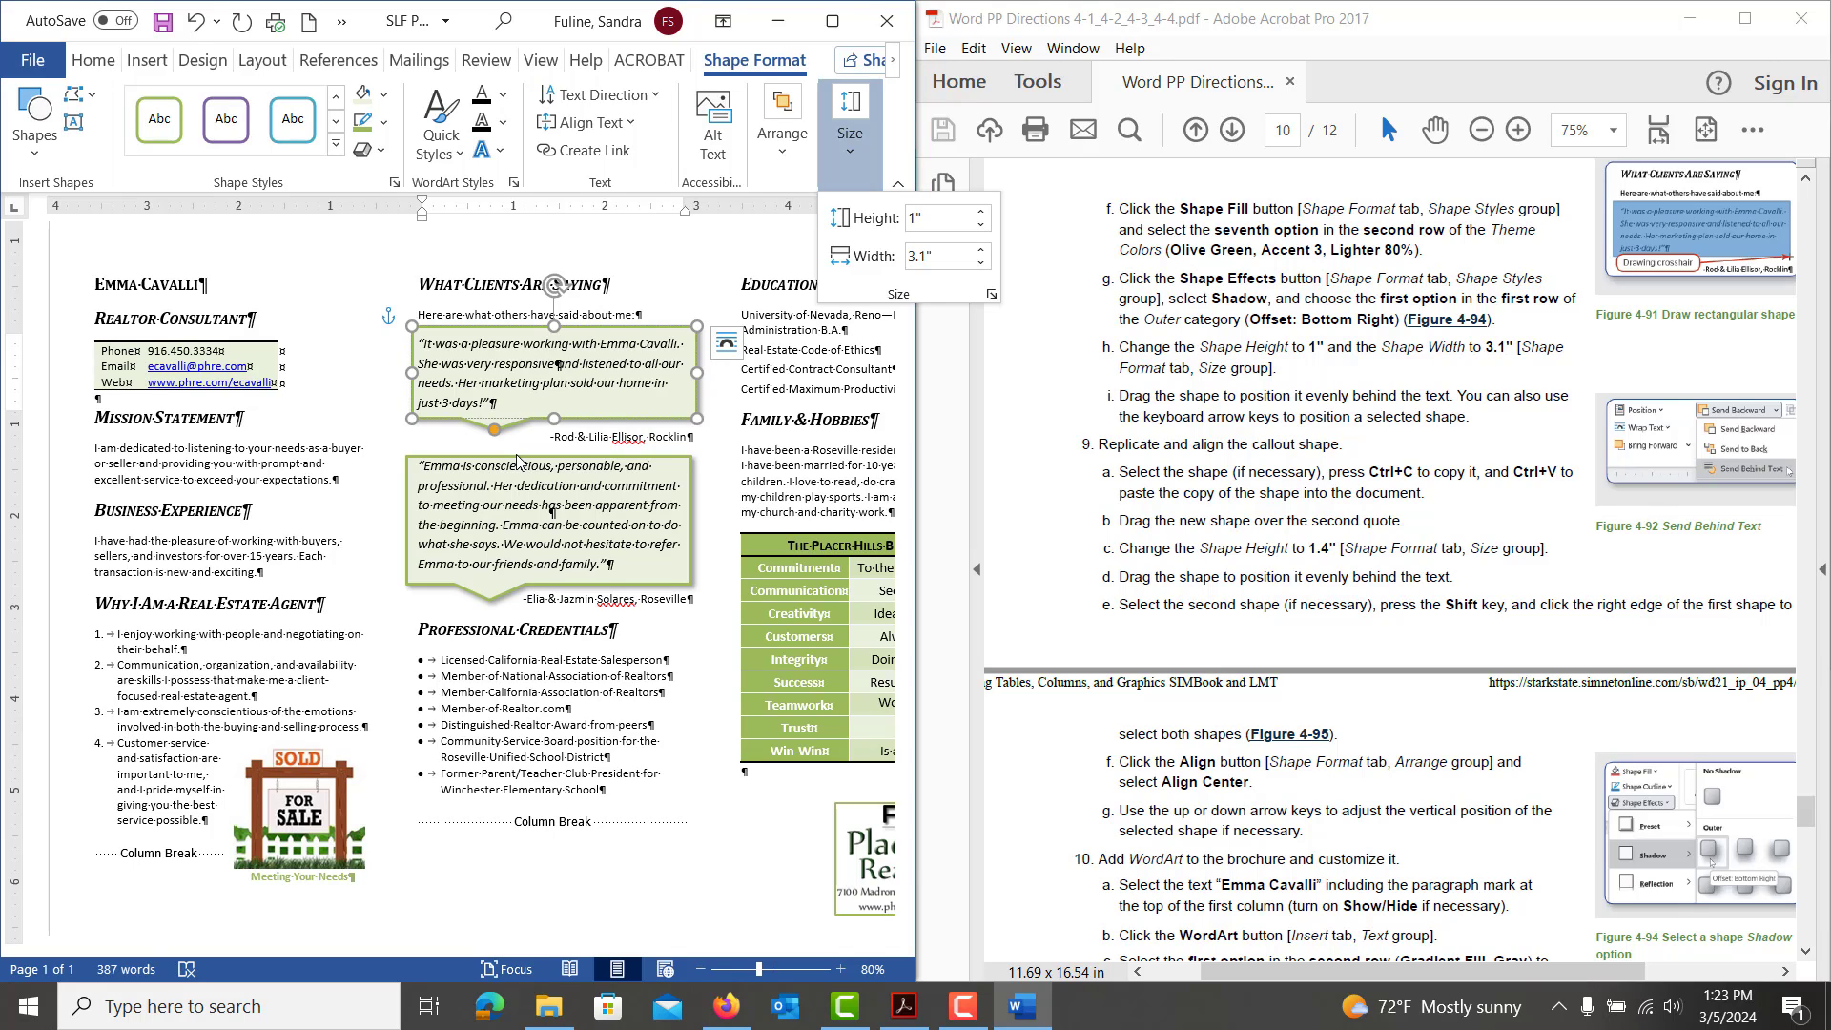
left_click(513, 520)
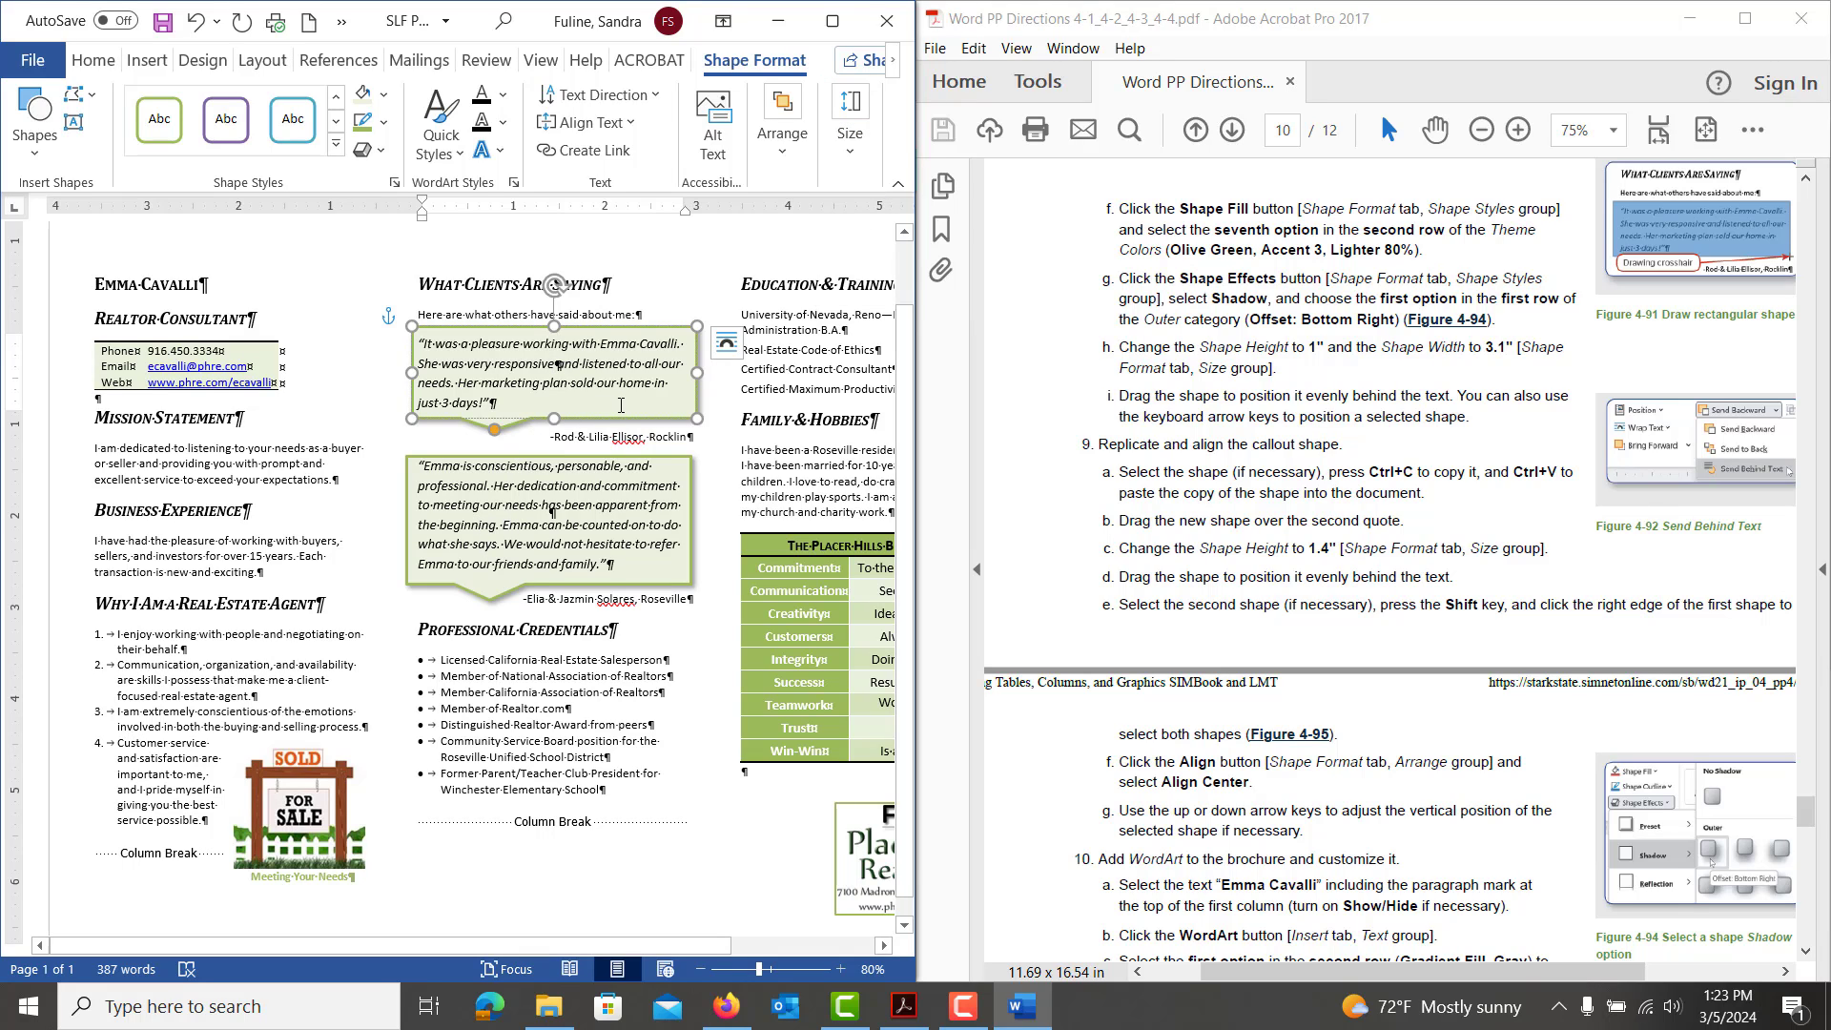
Select both quote callouts together and align them with Align Center
left_click(692, 496)
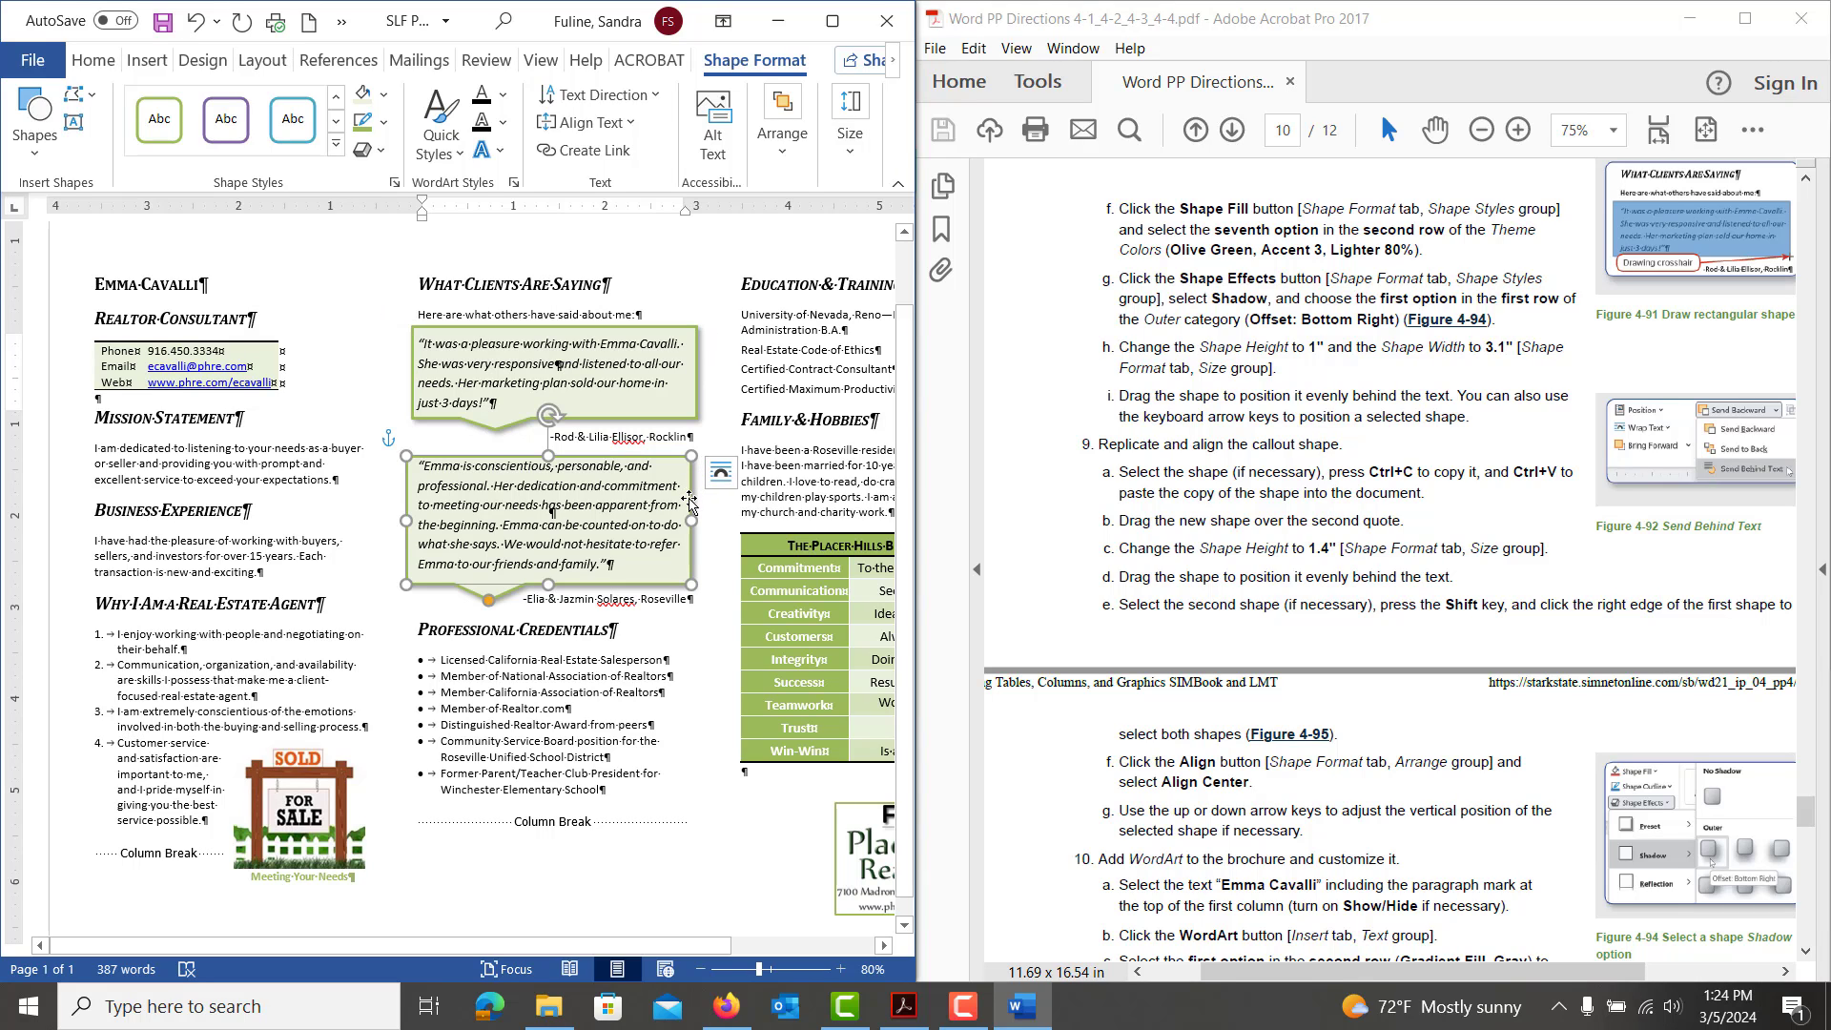
left_click(698, 385, "shift")
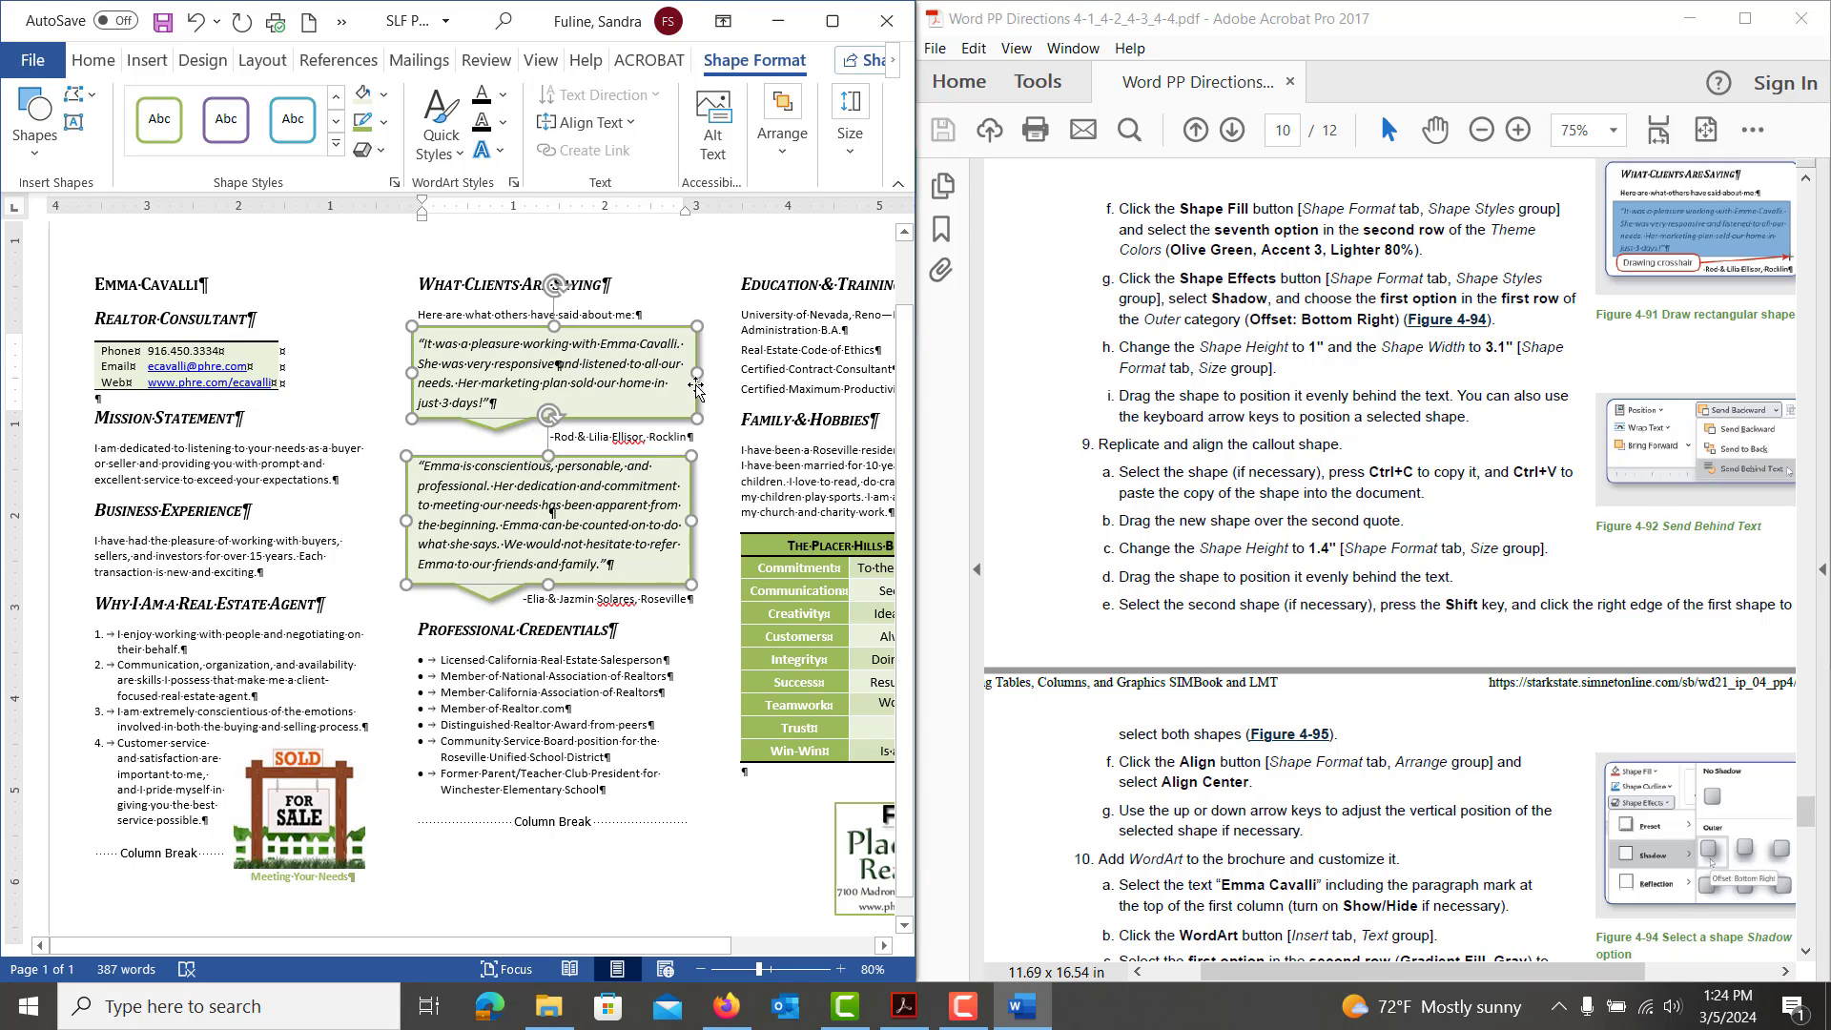
left_click(792, 160)
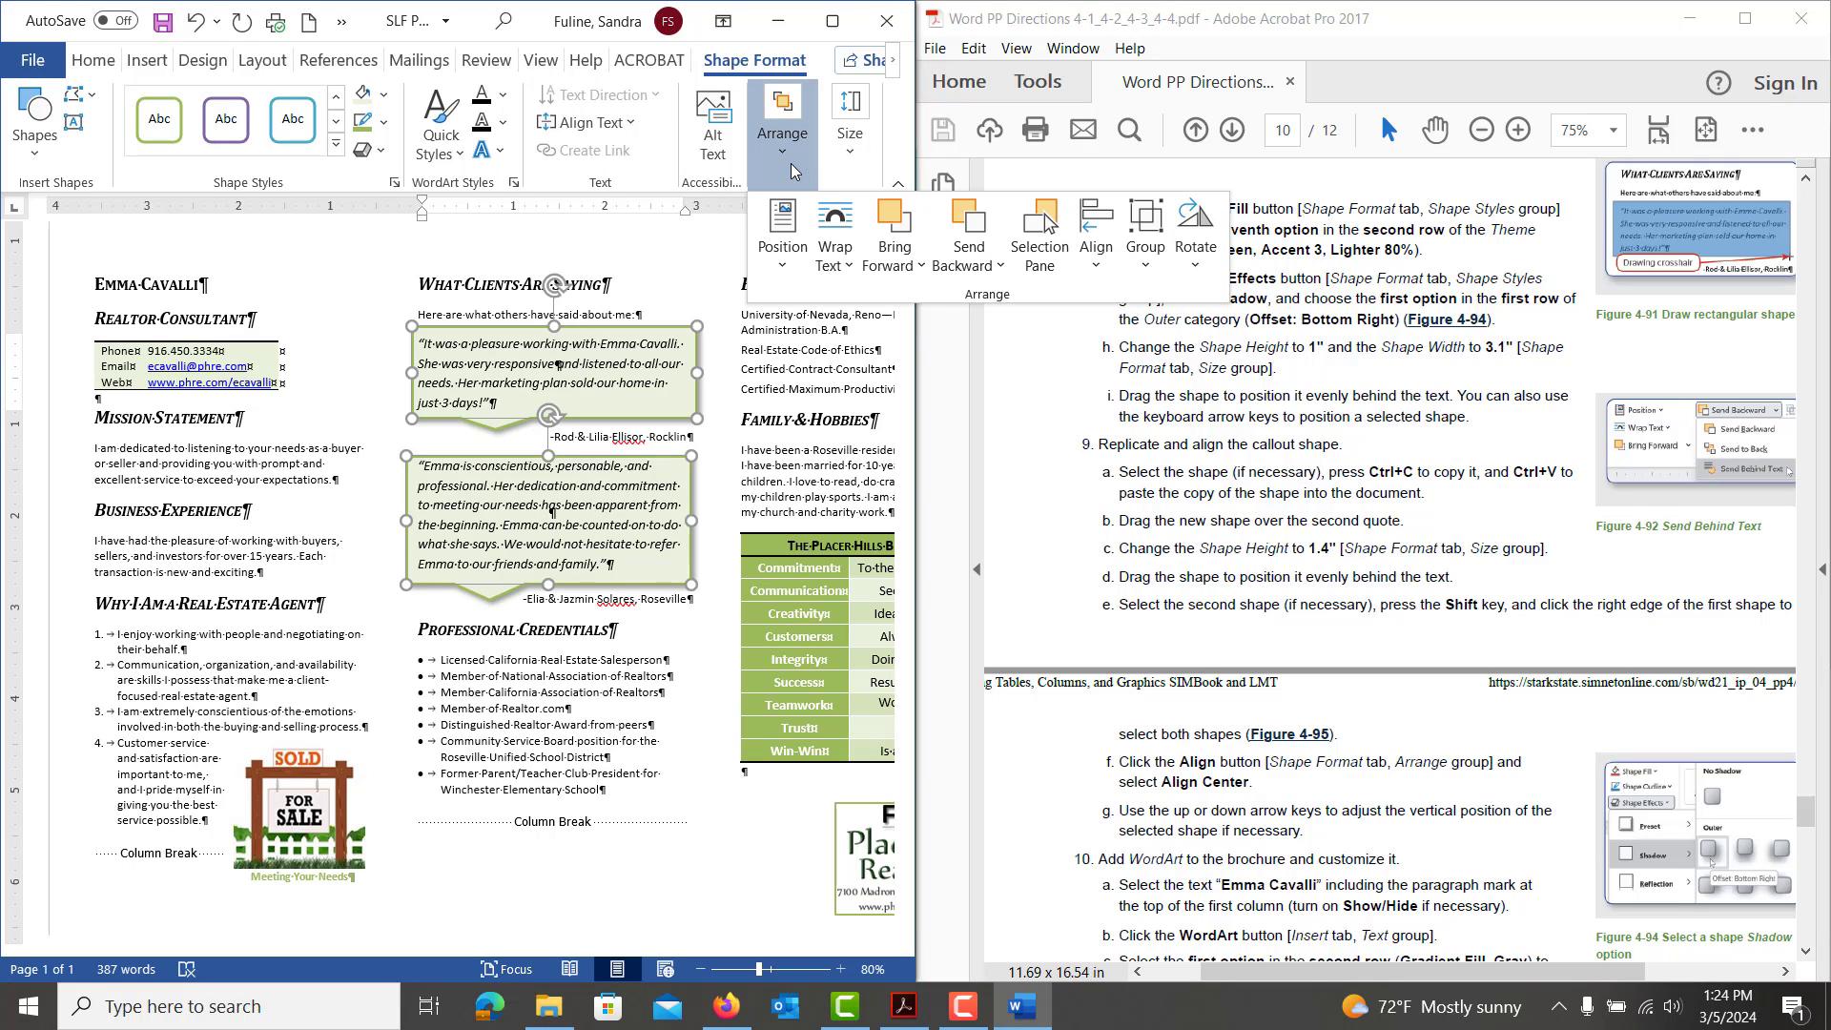
left_click(1088, 245)
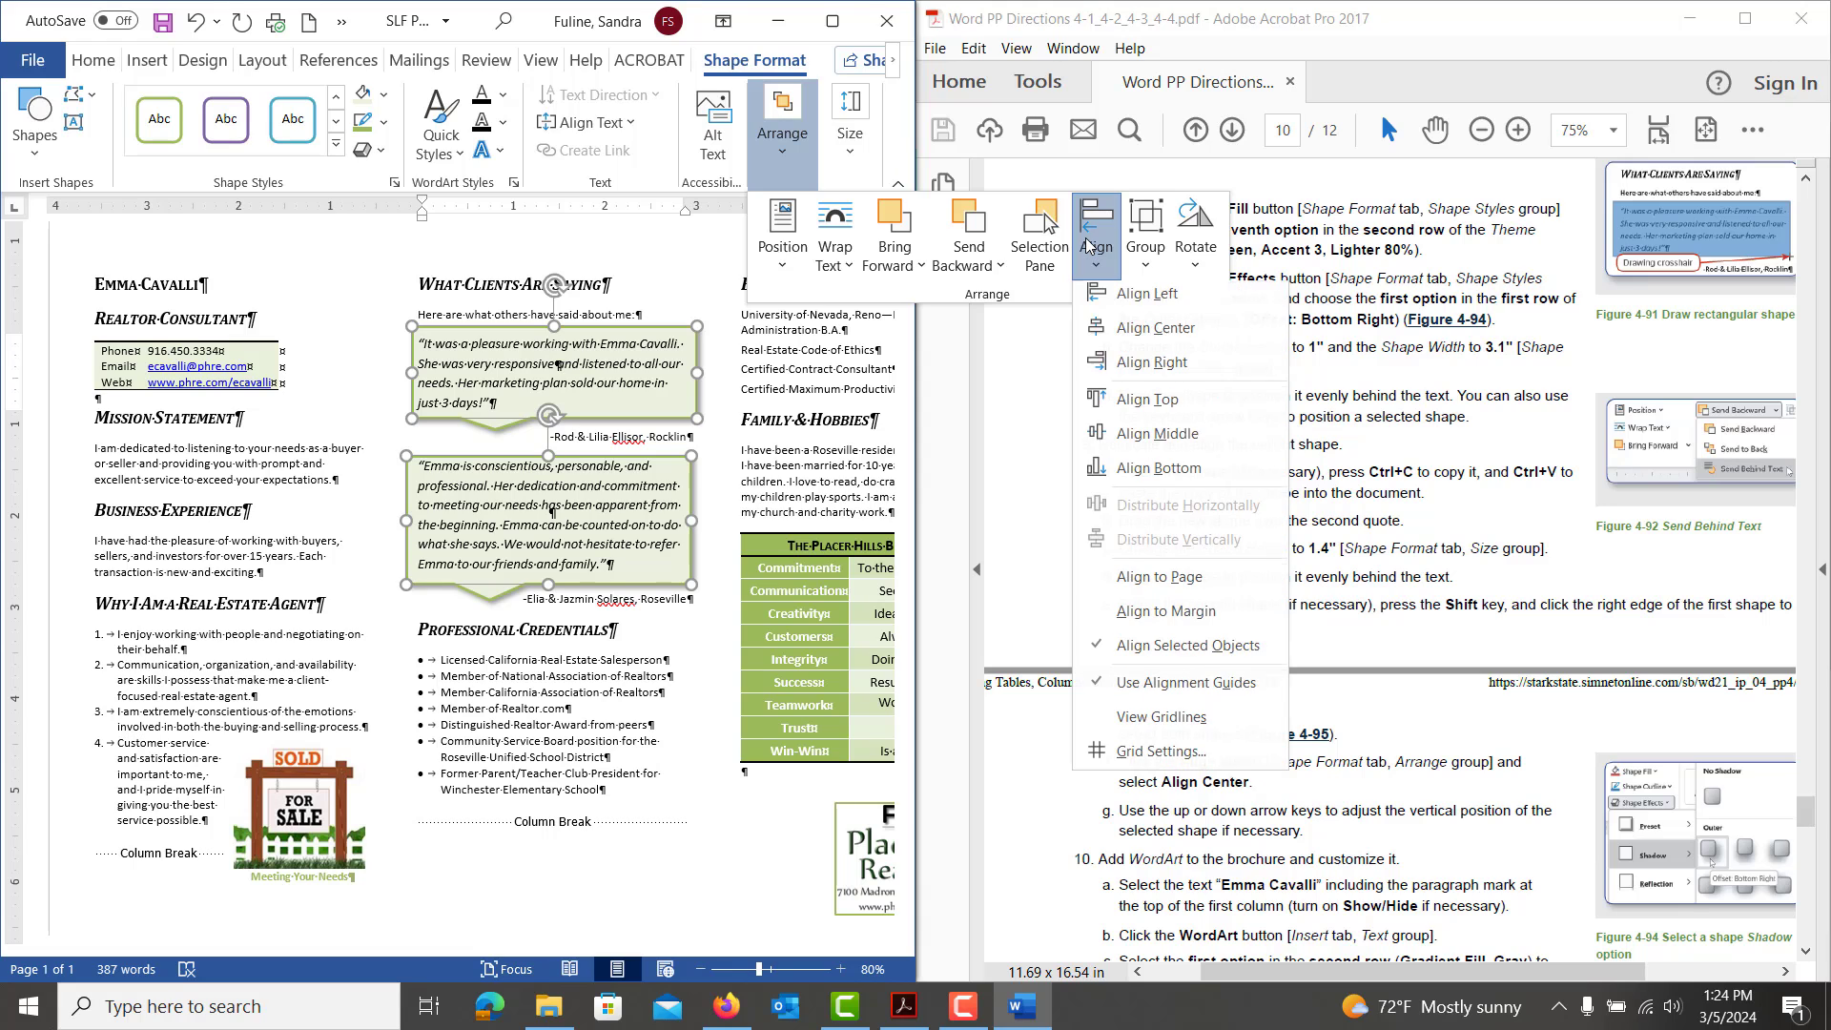
left_click(1124, 338)
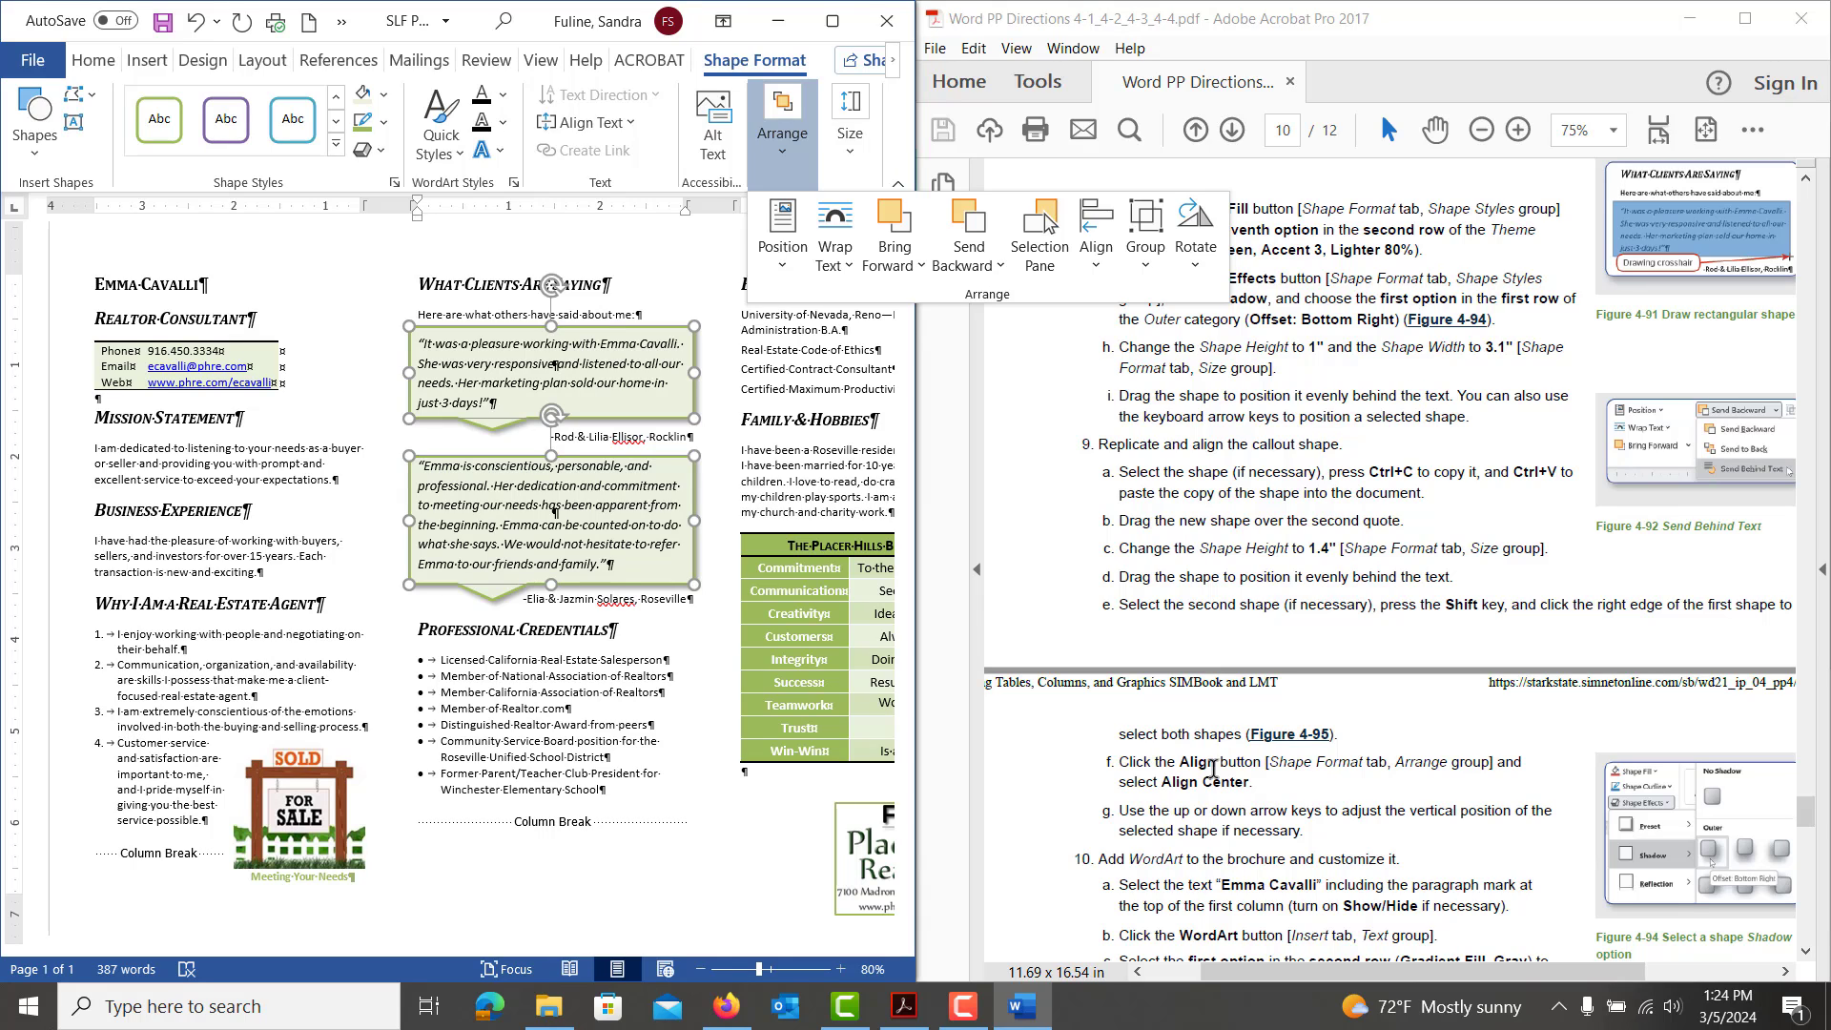
Consult the WordArt instructions, and select the name heading with its paragraph mark above "Realtor Consultant" in the first column
left_click(1278, 817)
scroll(1278, 817, "down", 5)
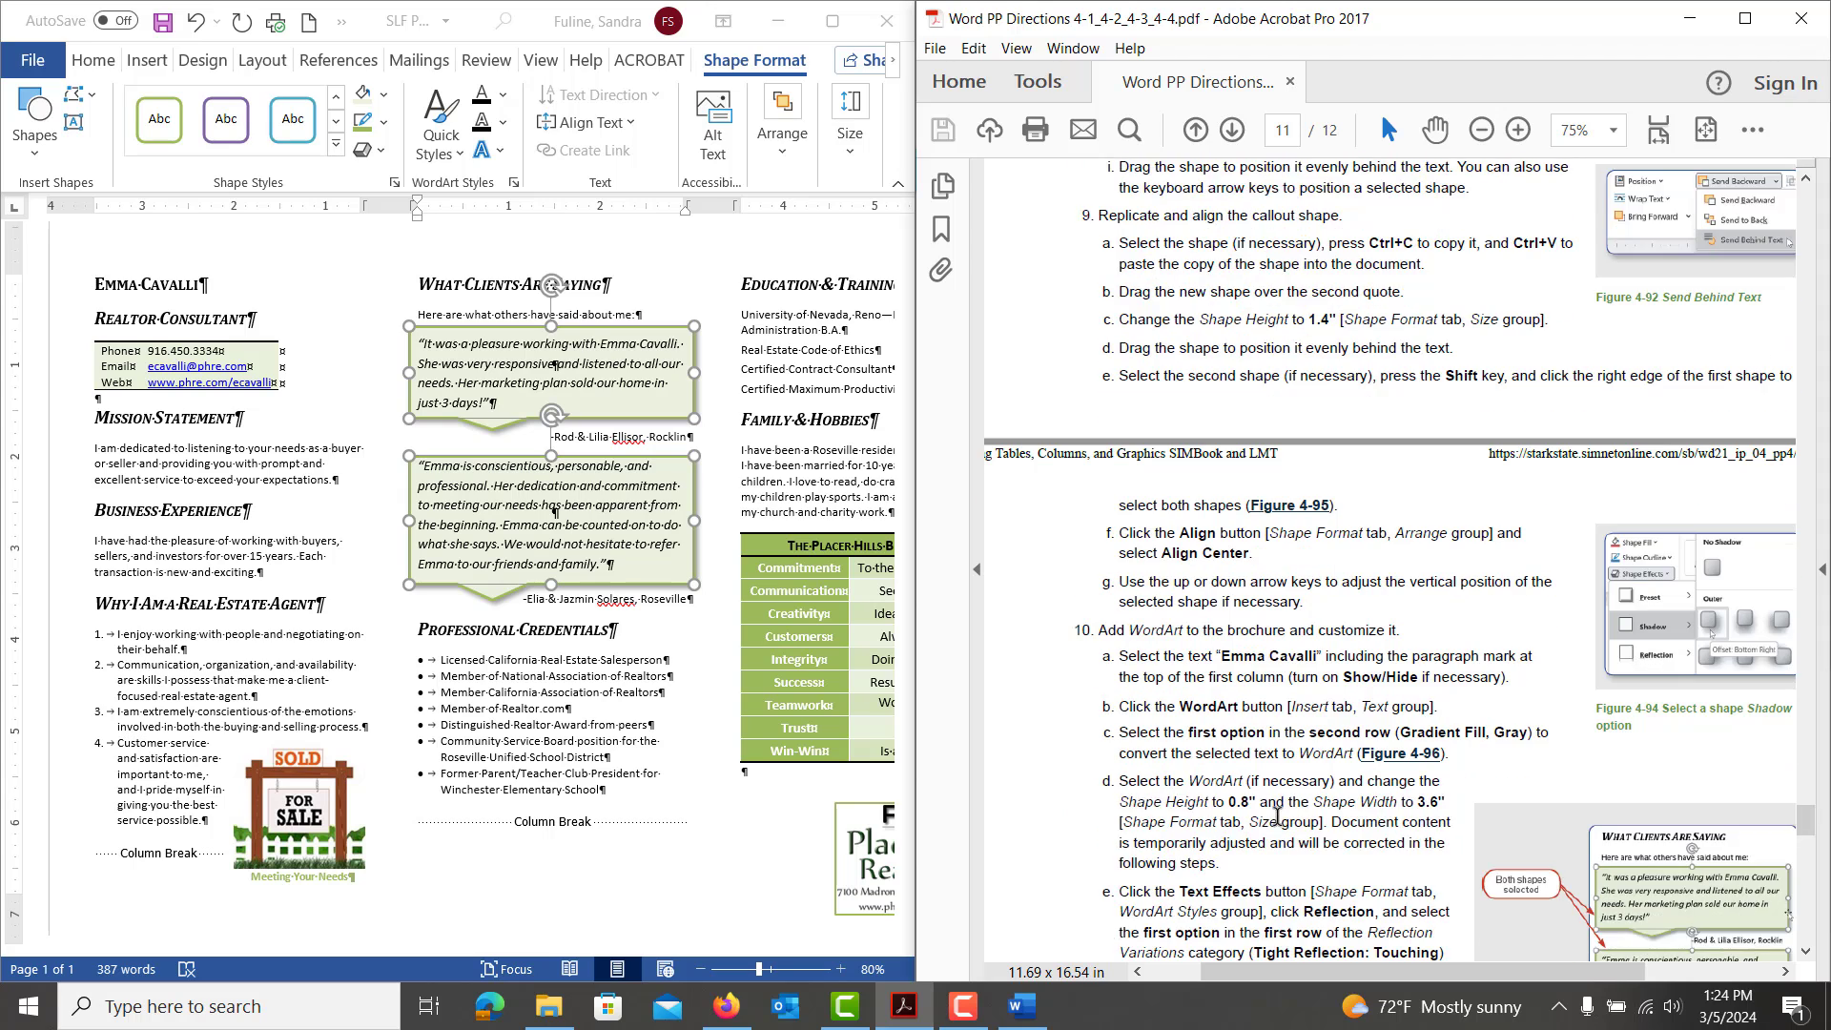
scroll(1278, 817, "down", 4)
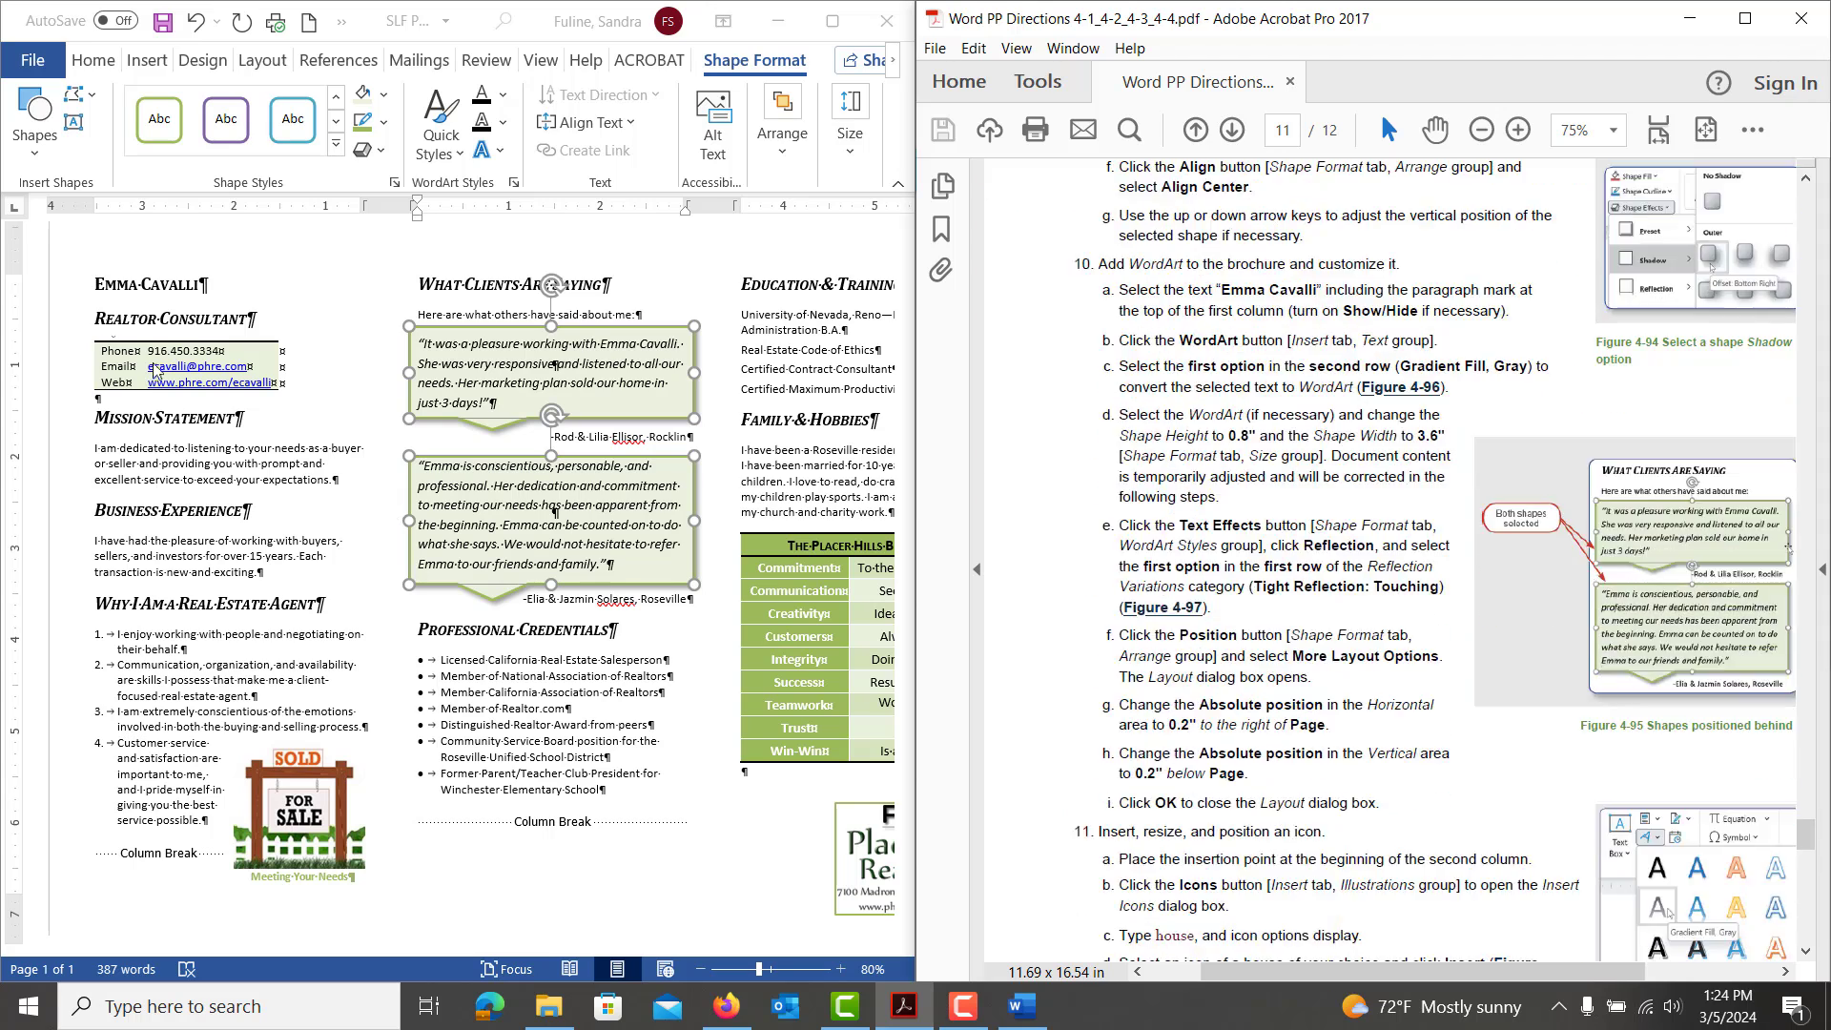
left_click(194, 264)
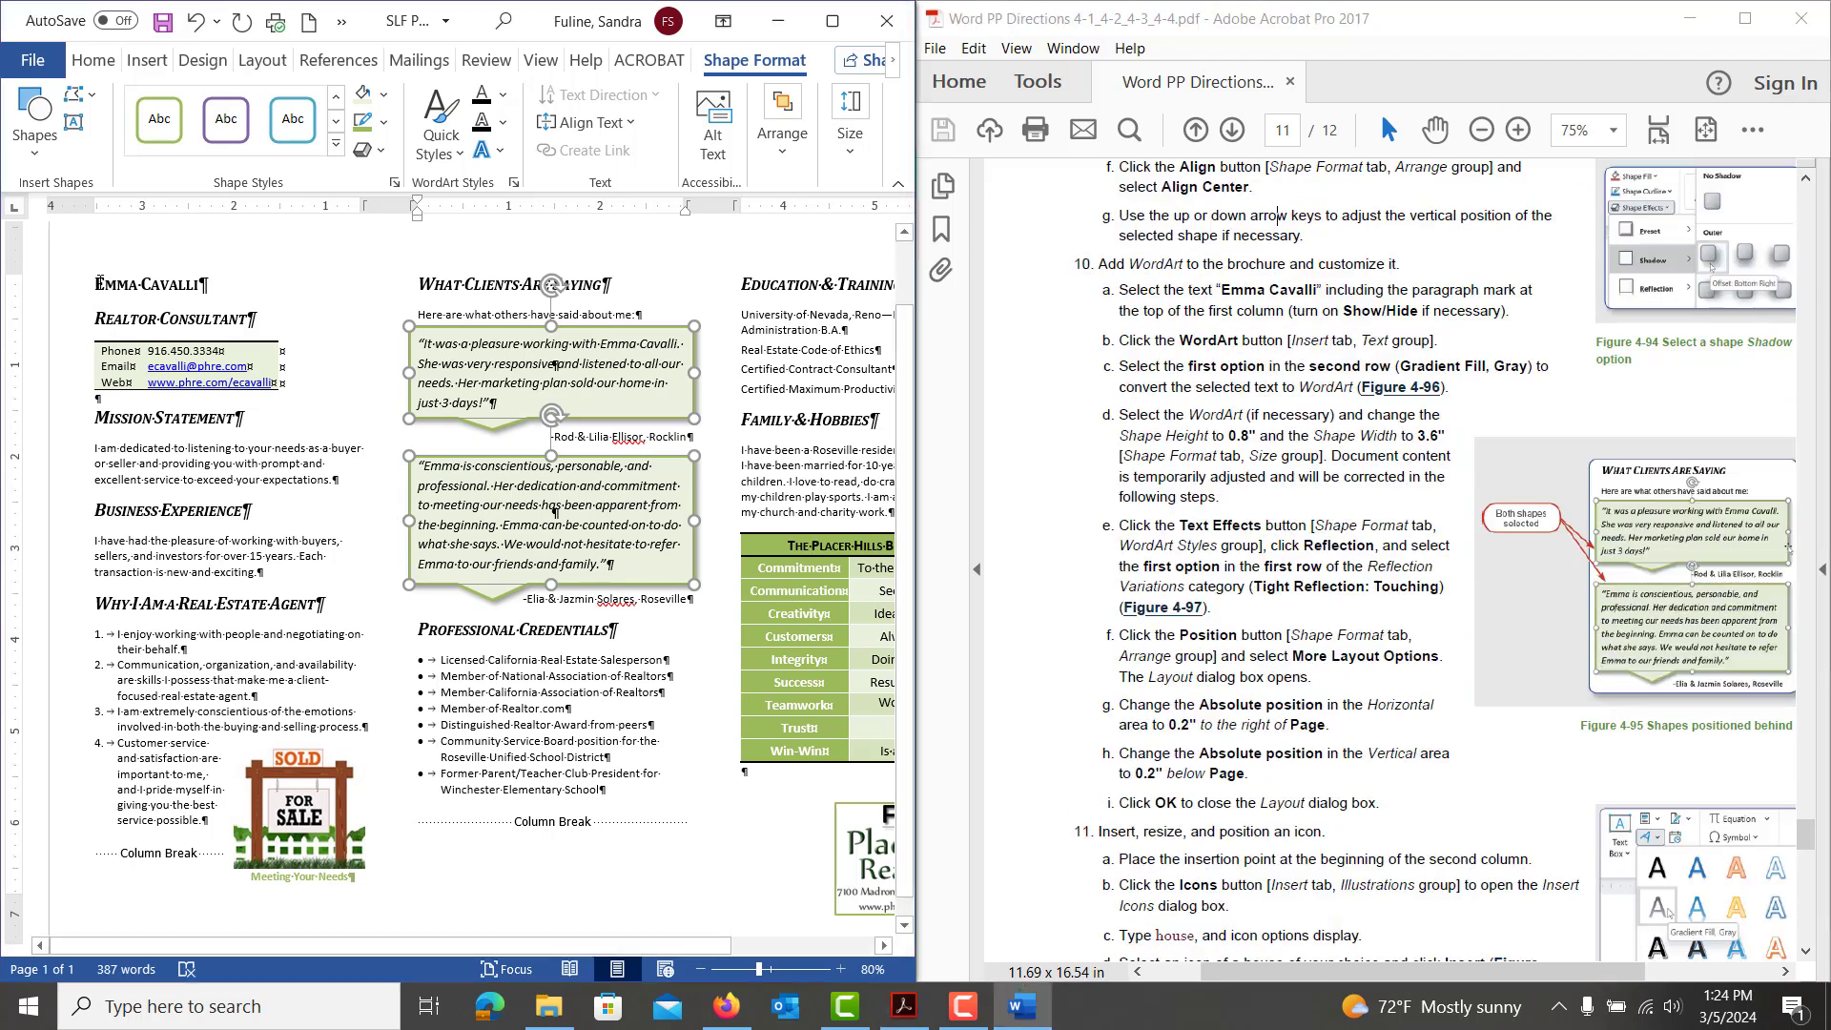
triple_click(194, 264)
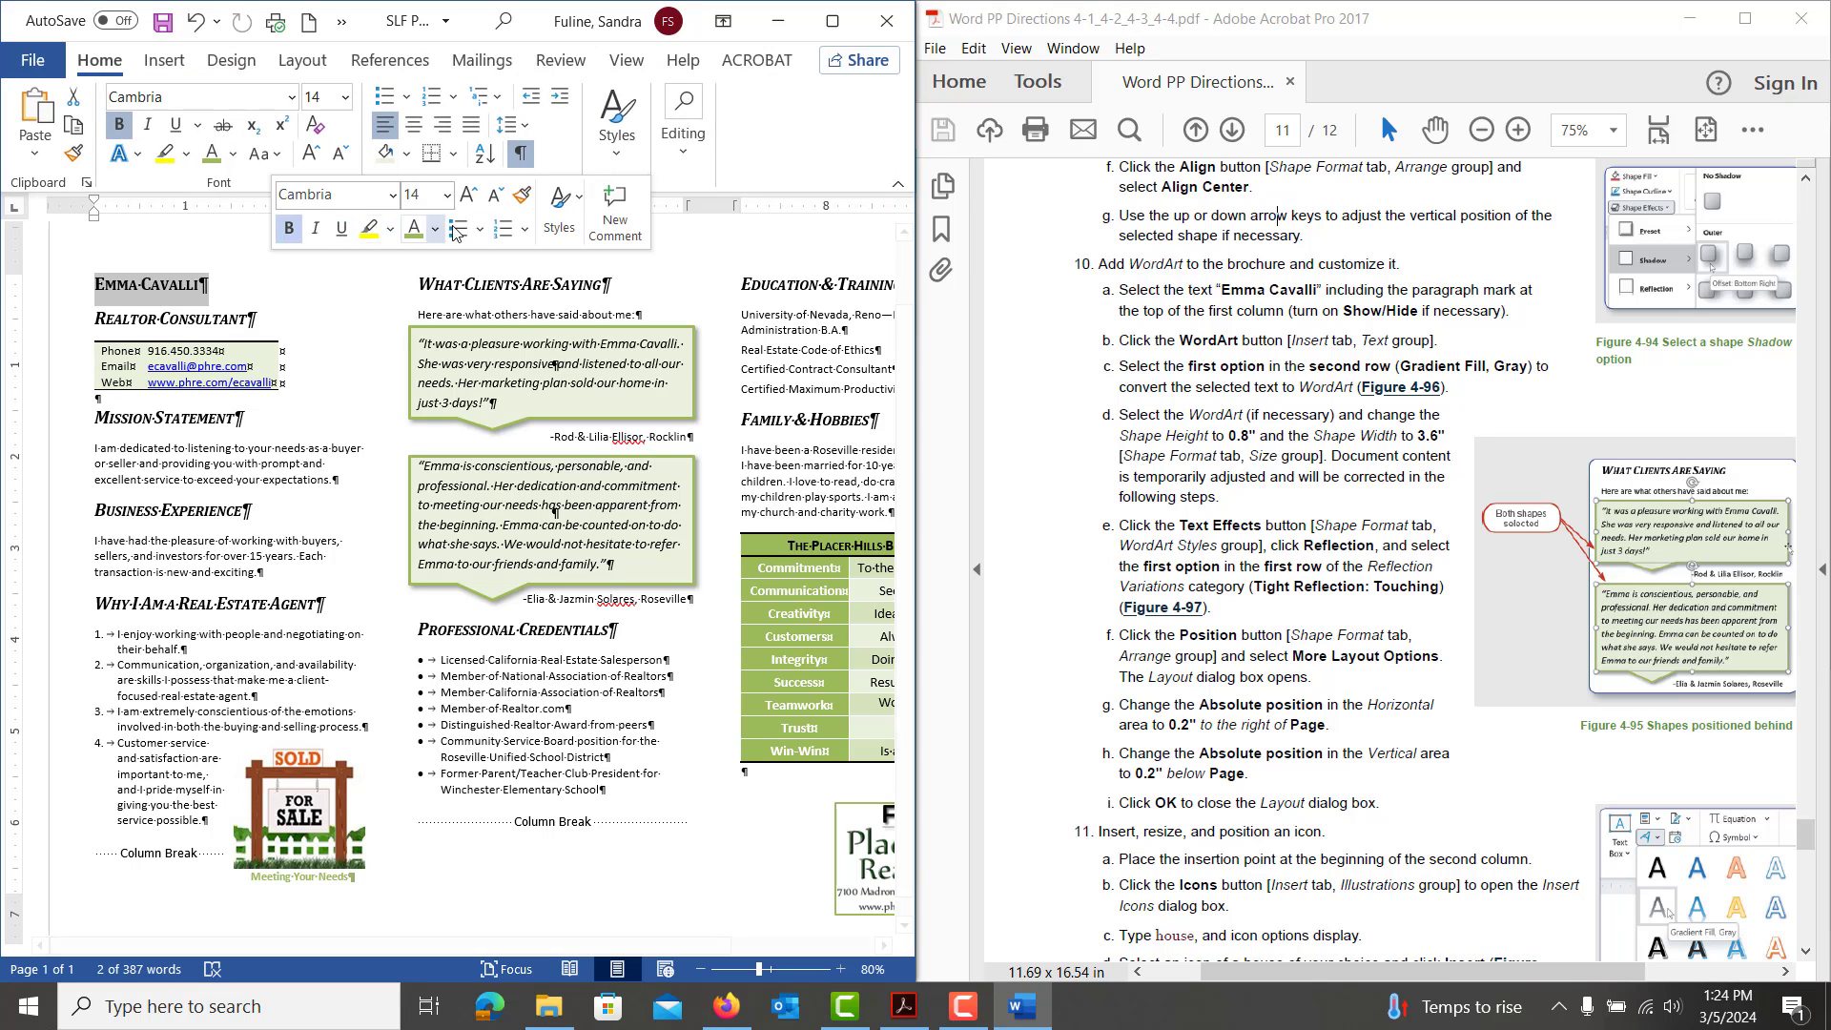
left_click(164, 61)
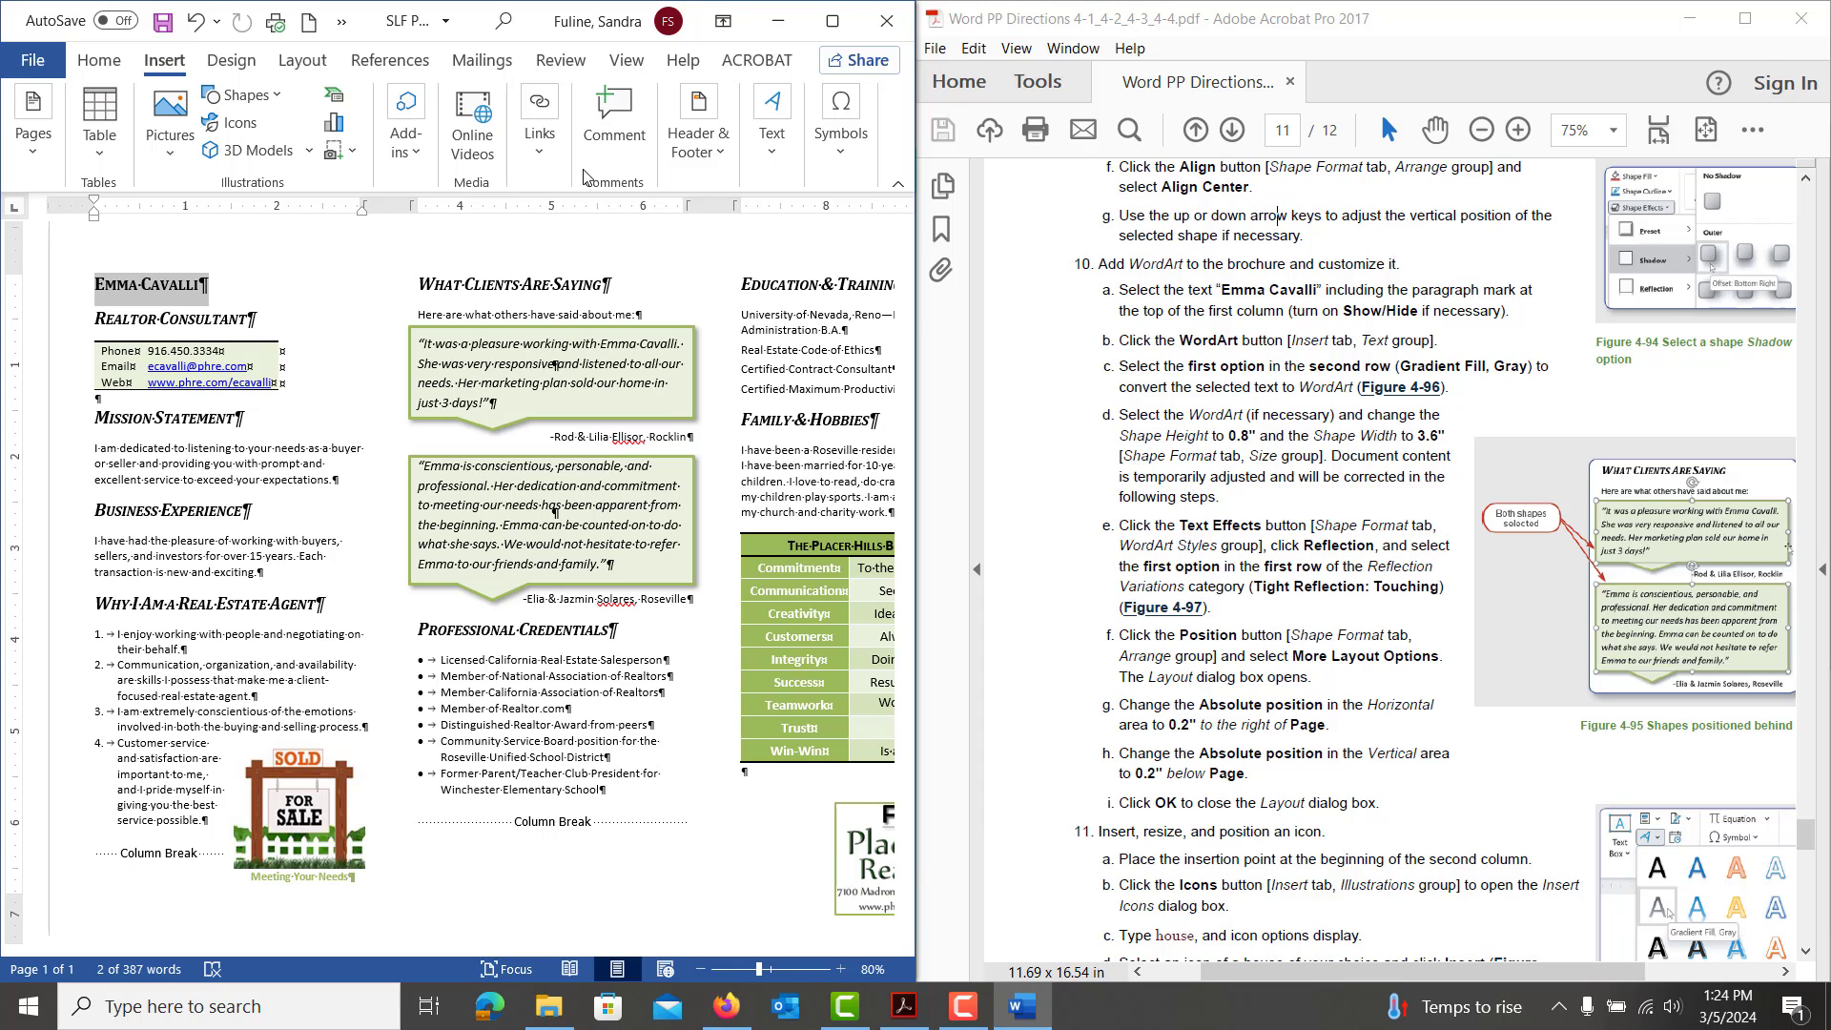
left_click(766, 170)
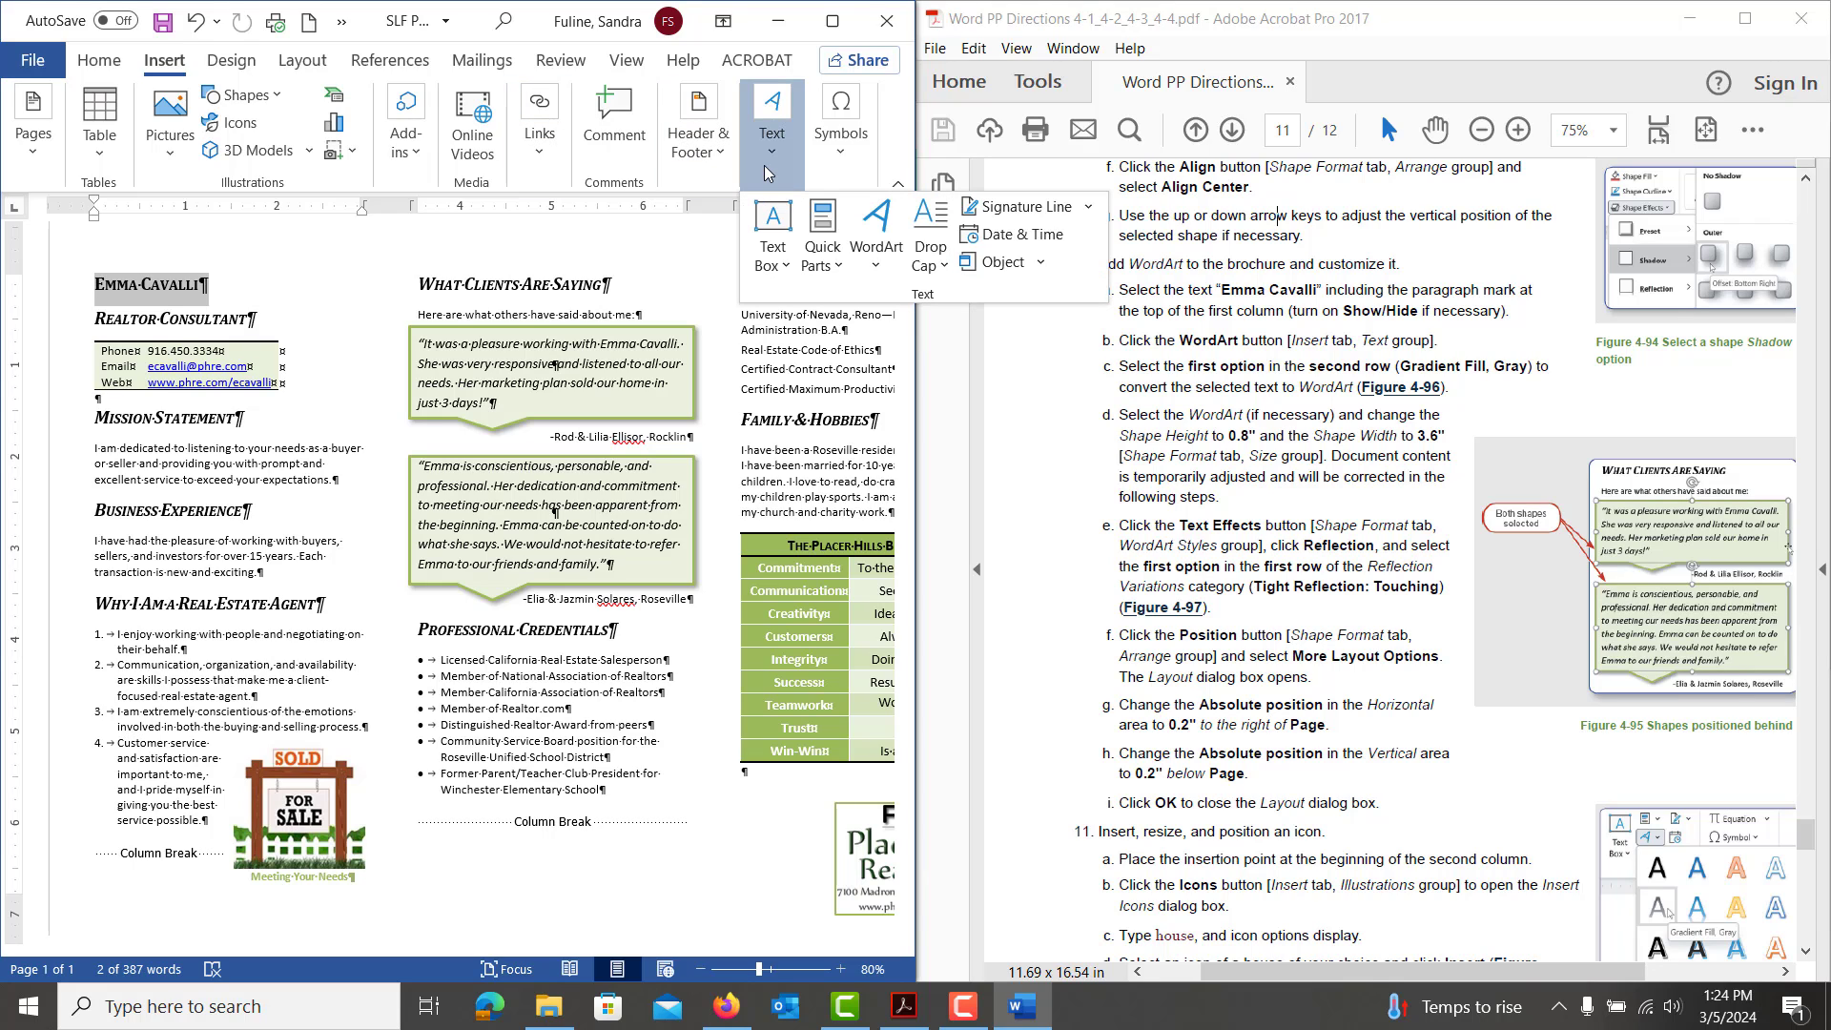
left_click(877, 229)
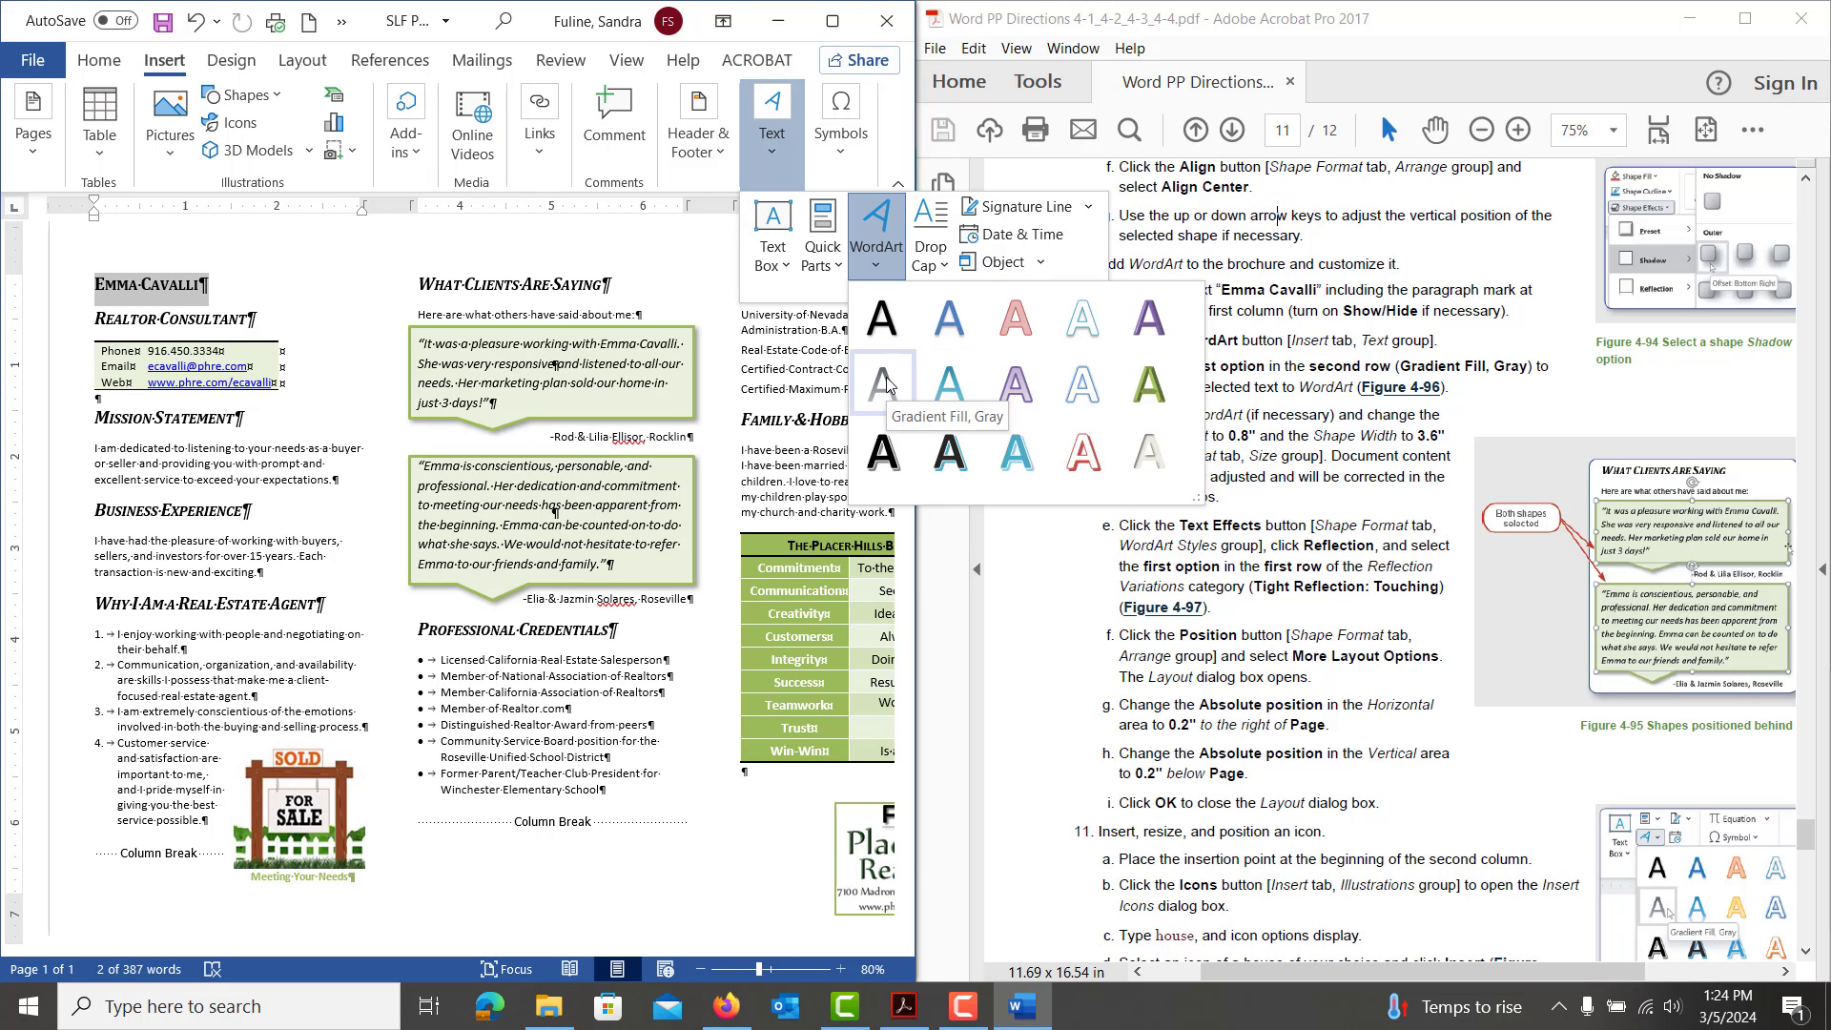
left_click(1341, 482)
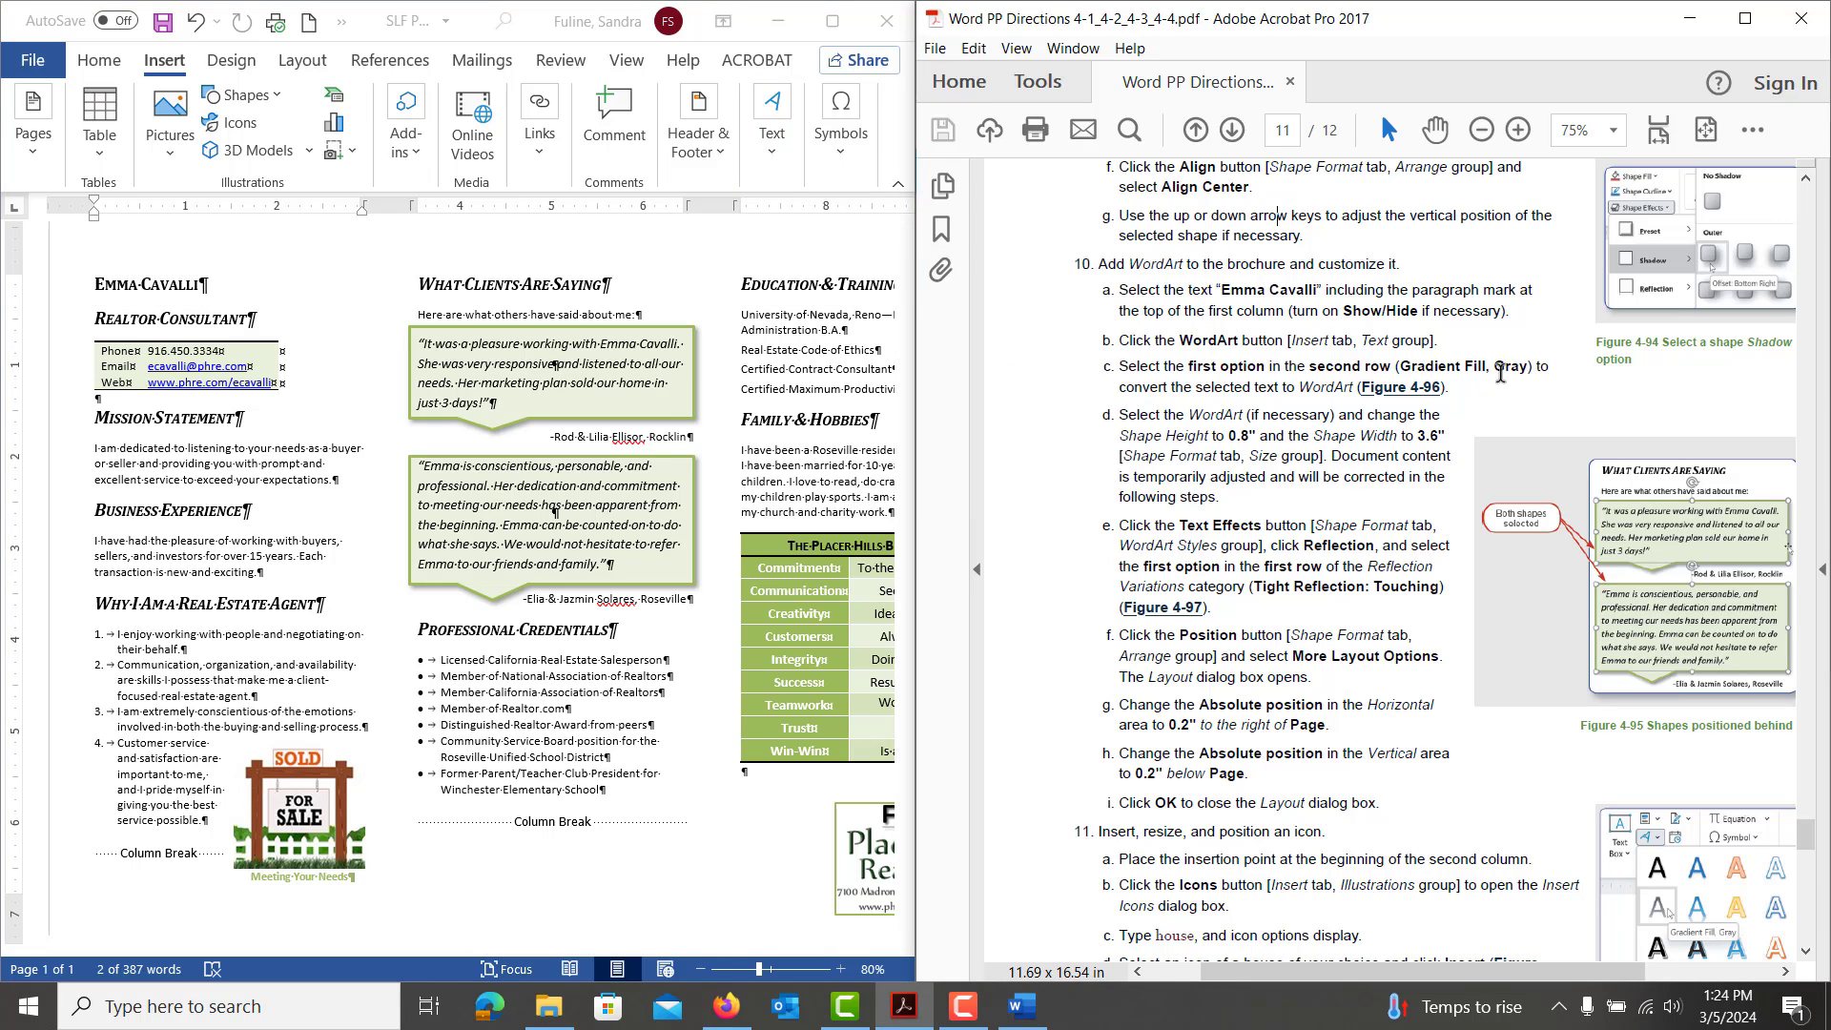
Convert the selected name heading to WordArt using the Gradient Fill, Gray style
left_click(768, 152)
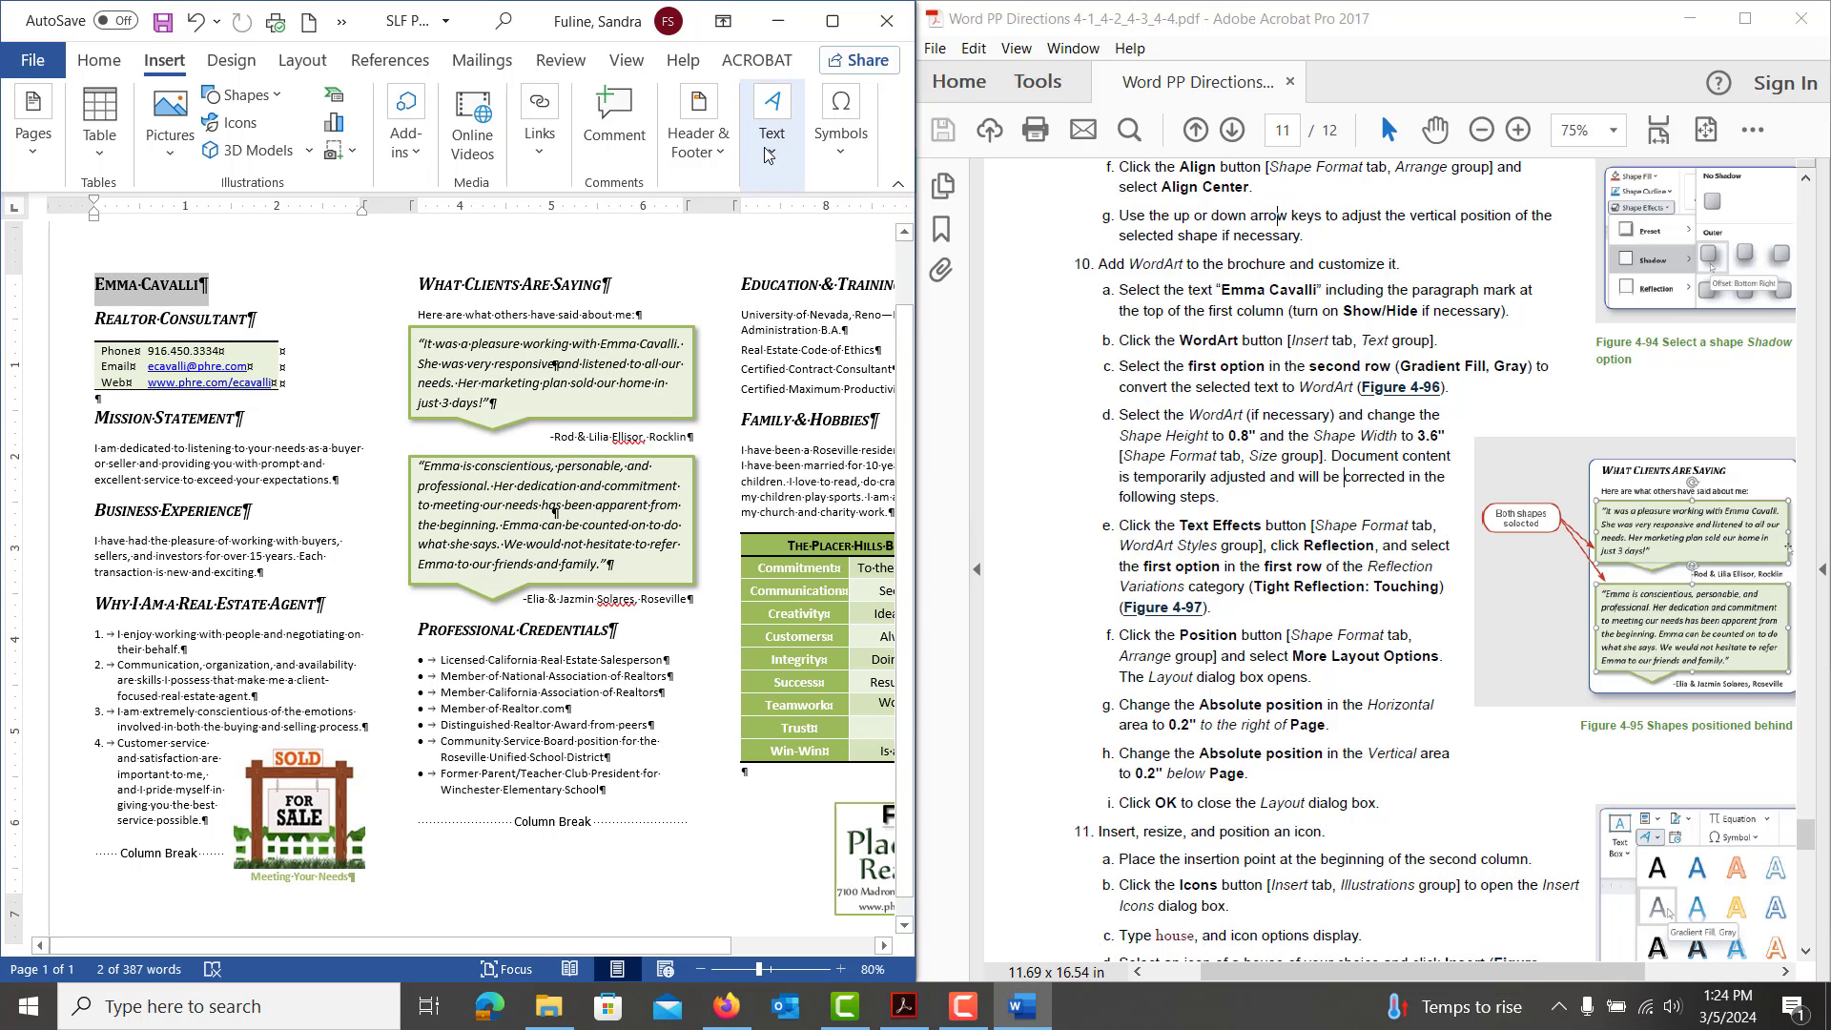
left_click(768, 153)
left_click(873, 238)
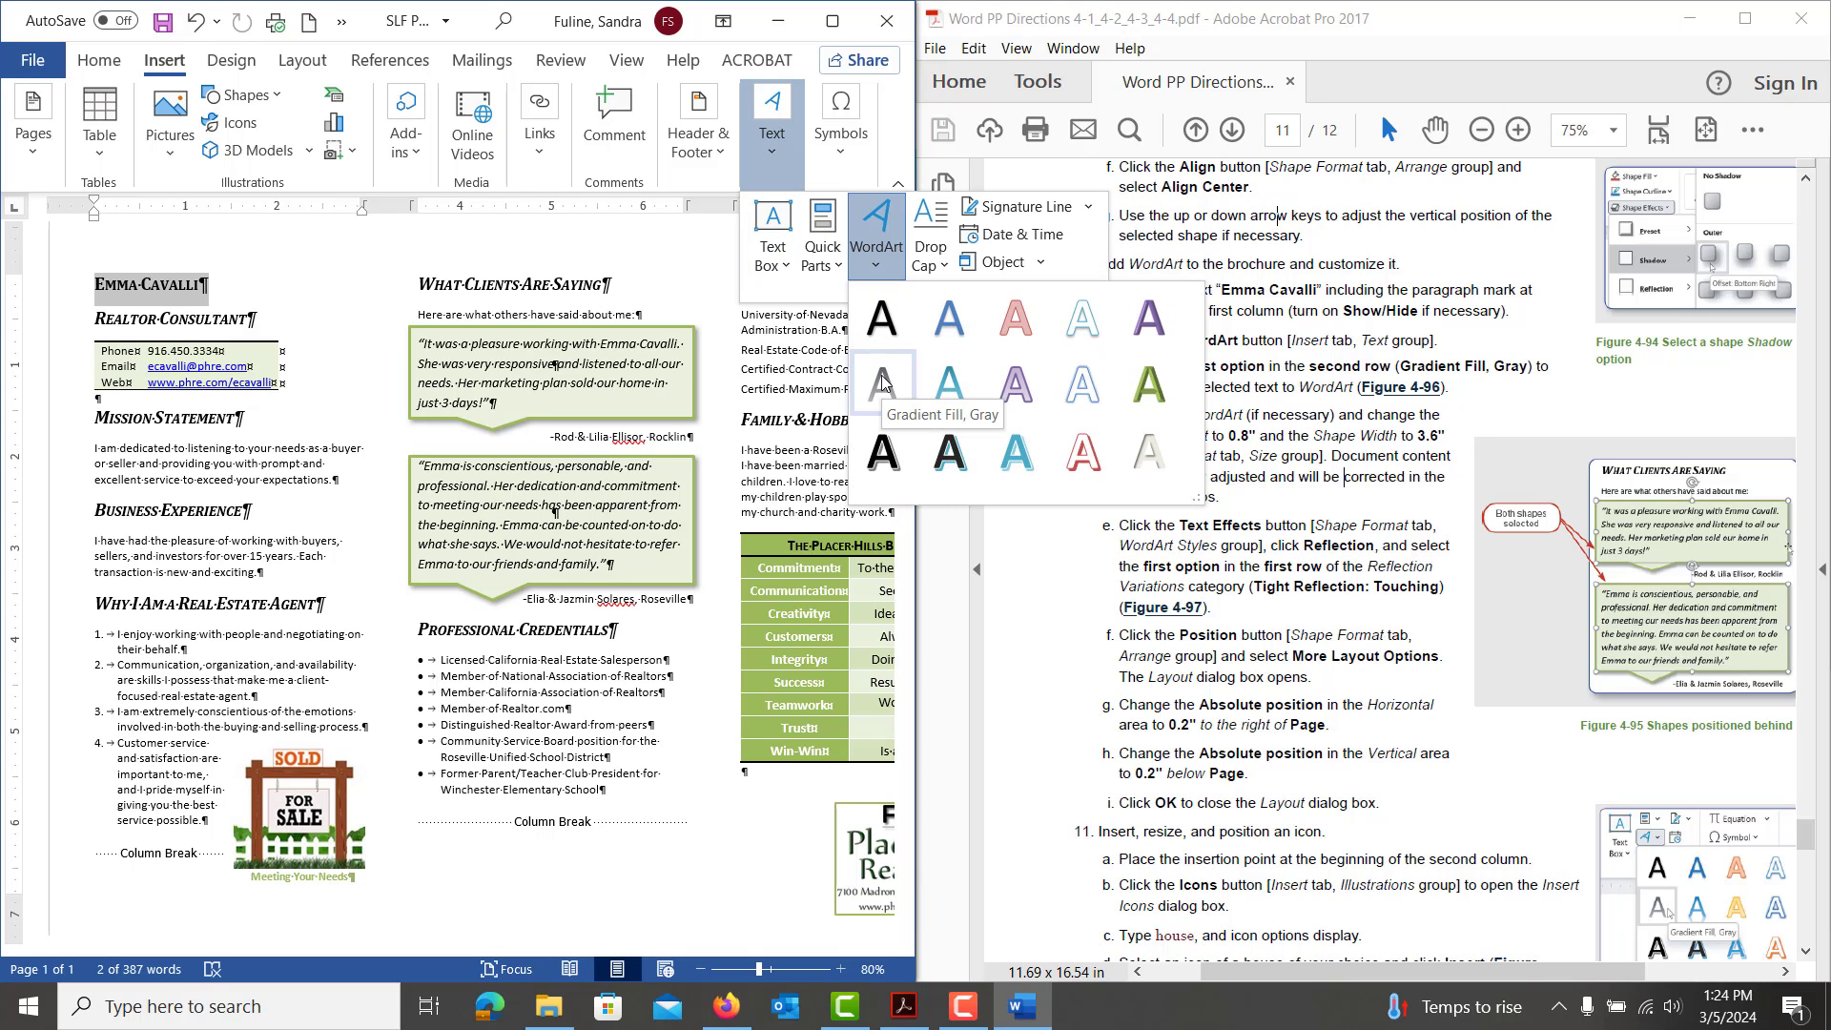
left_click(882, 382)
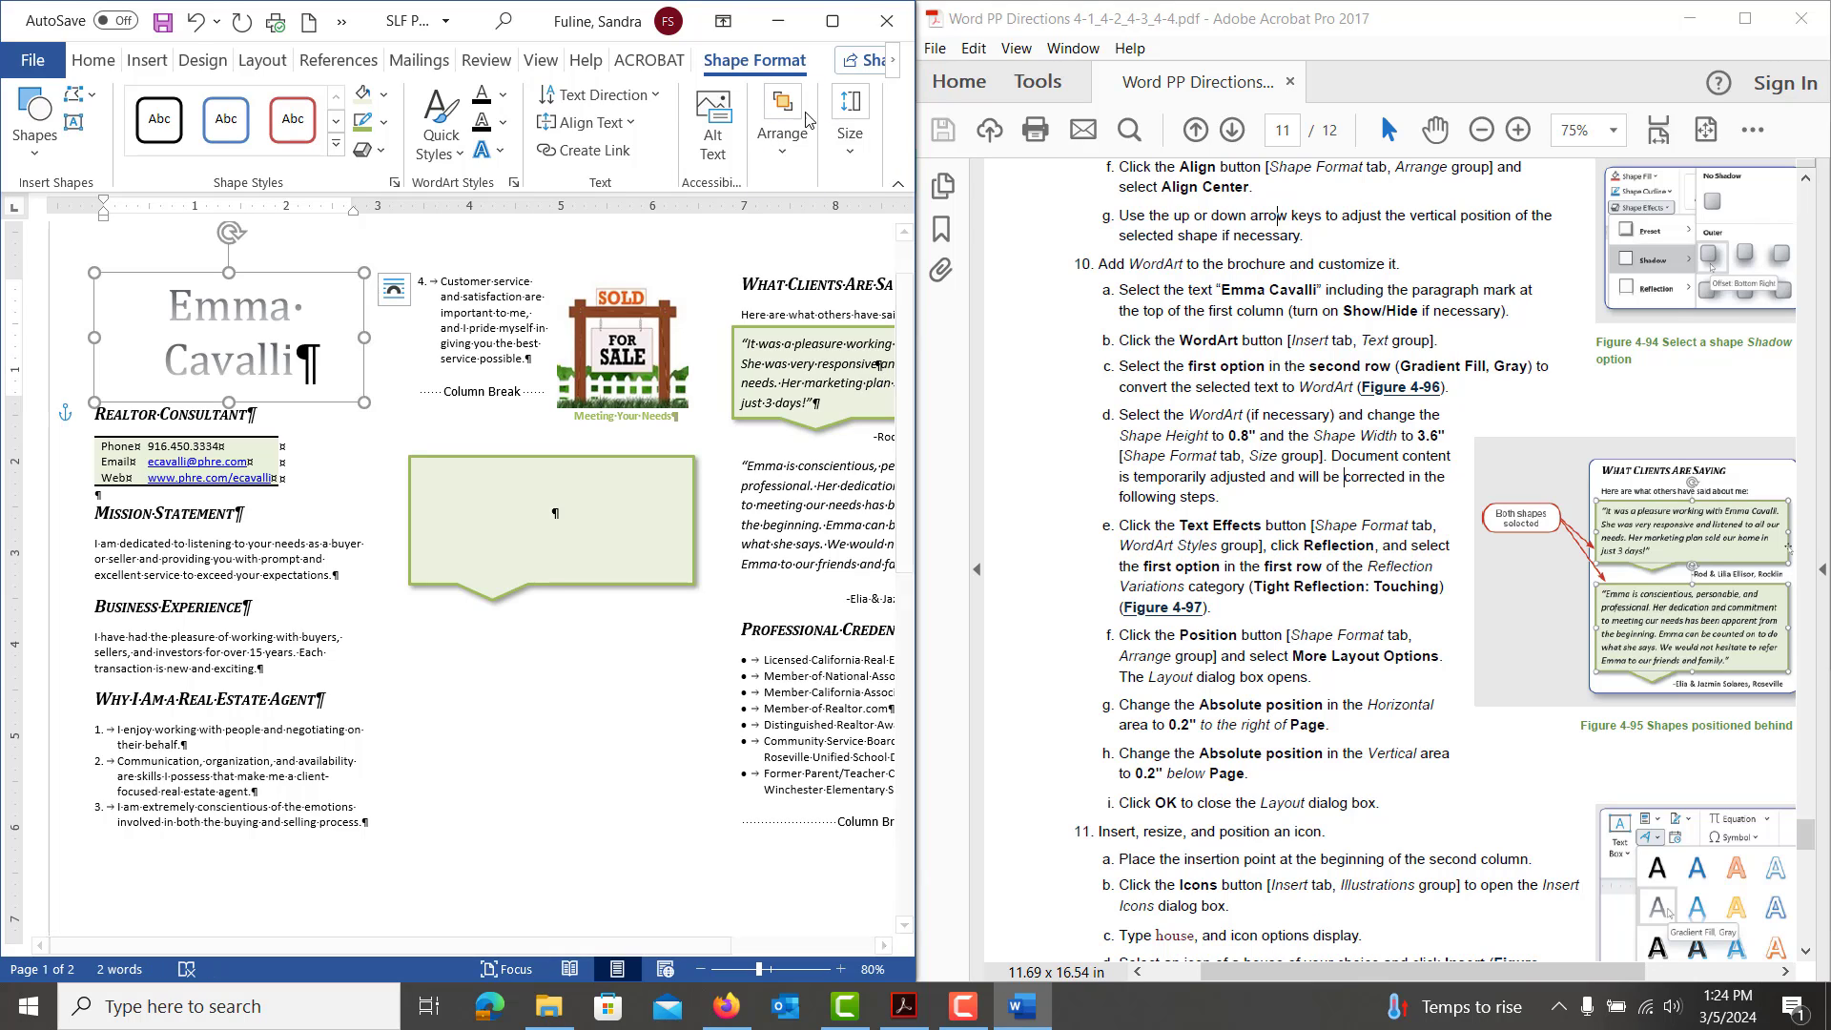
Set the name WordArt's height to 0.8"
left_click(852, 151)
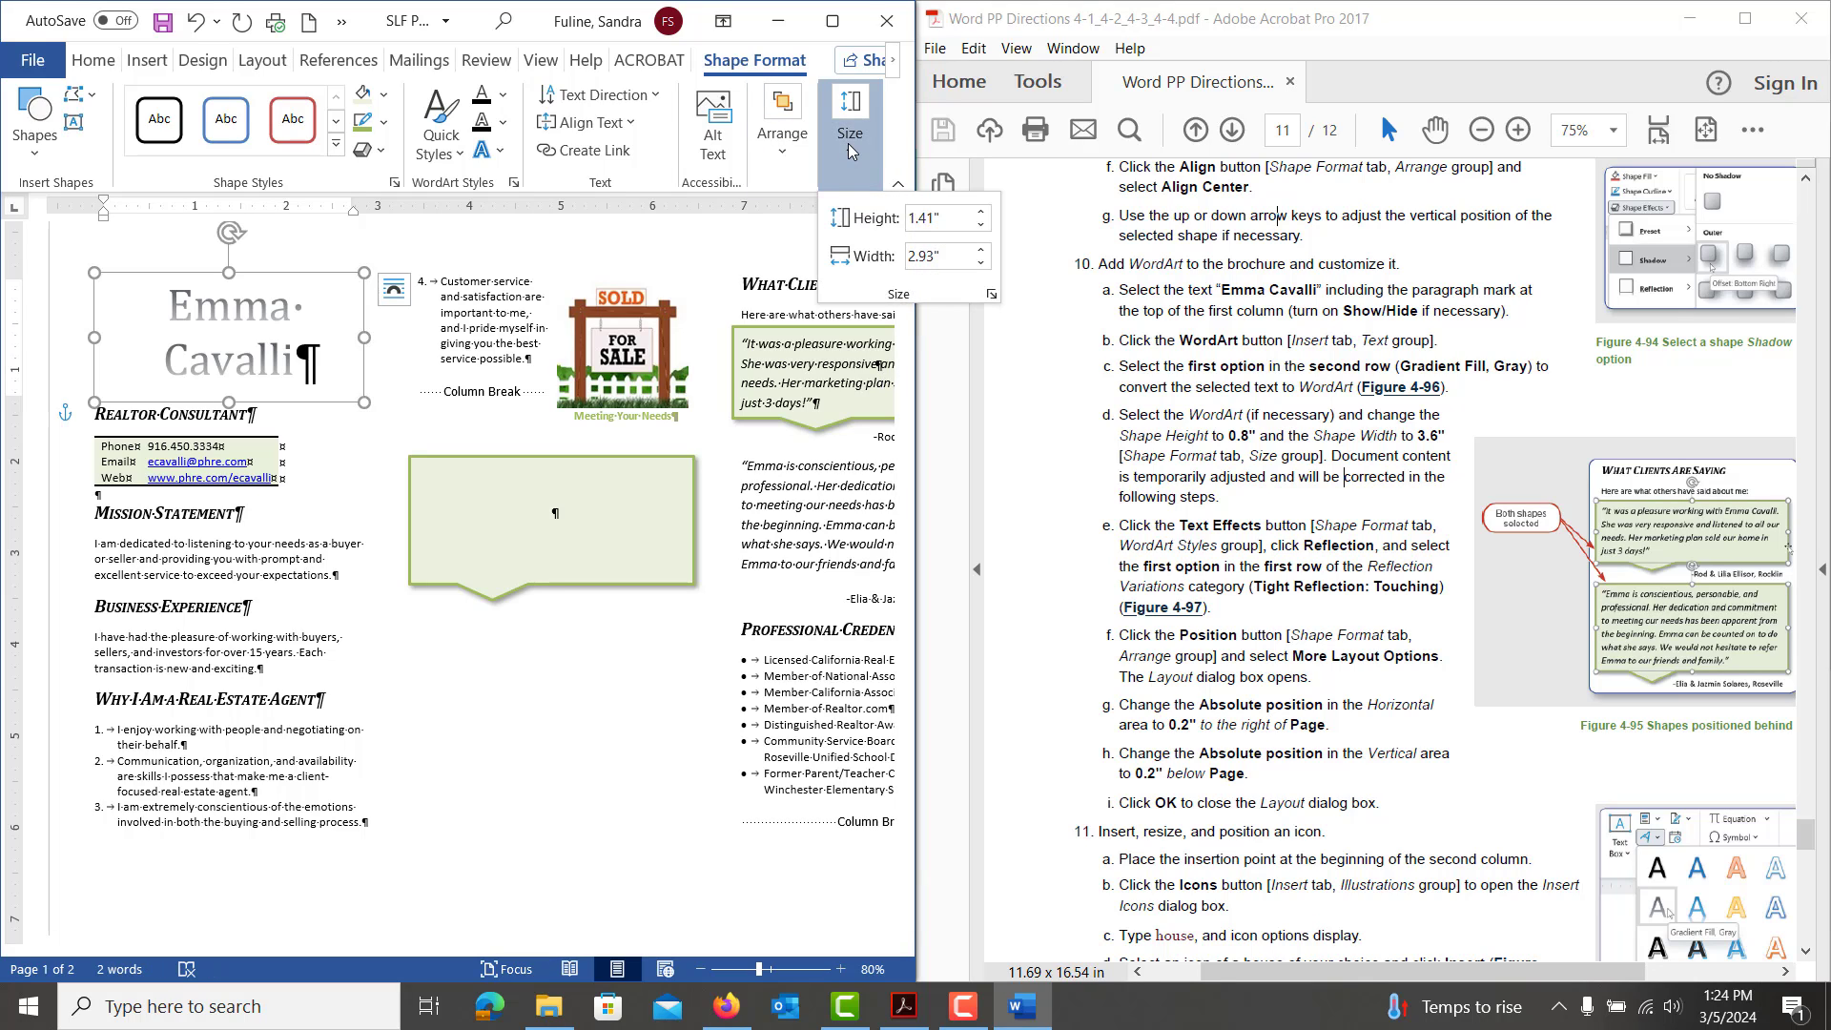
left_click(982, 226)
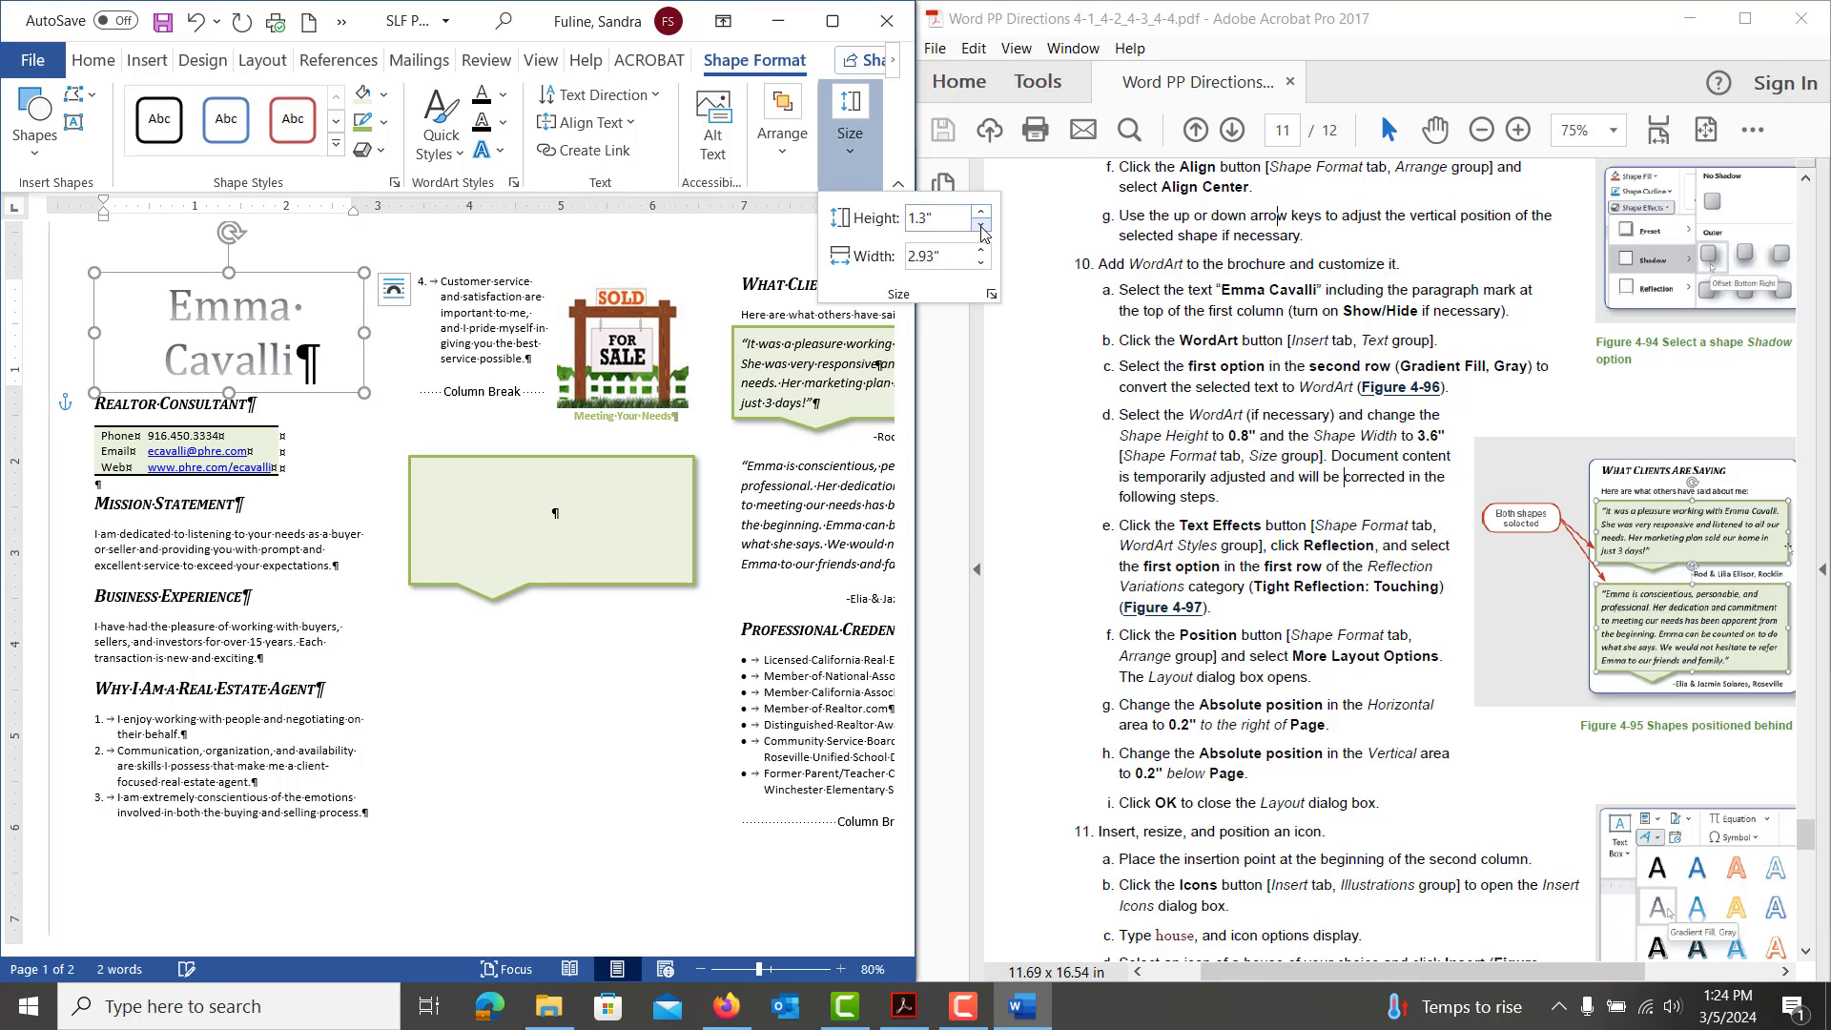
left_click(982, 226)
left_click(982, 226)
left_click(982, 227)
left_click(983, 227)
left_click(982, 228)
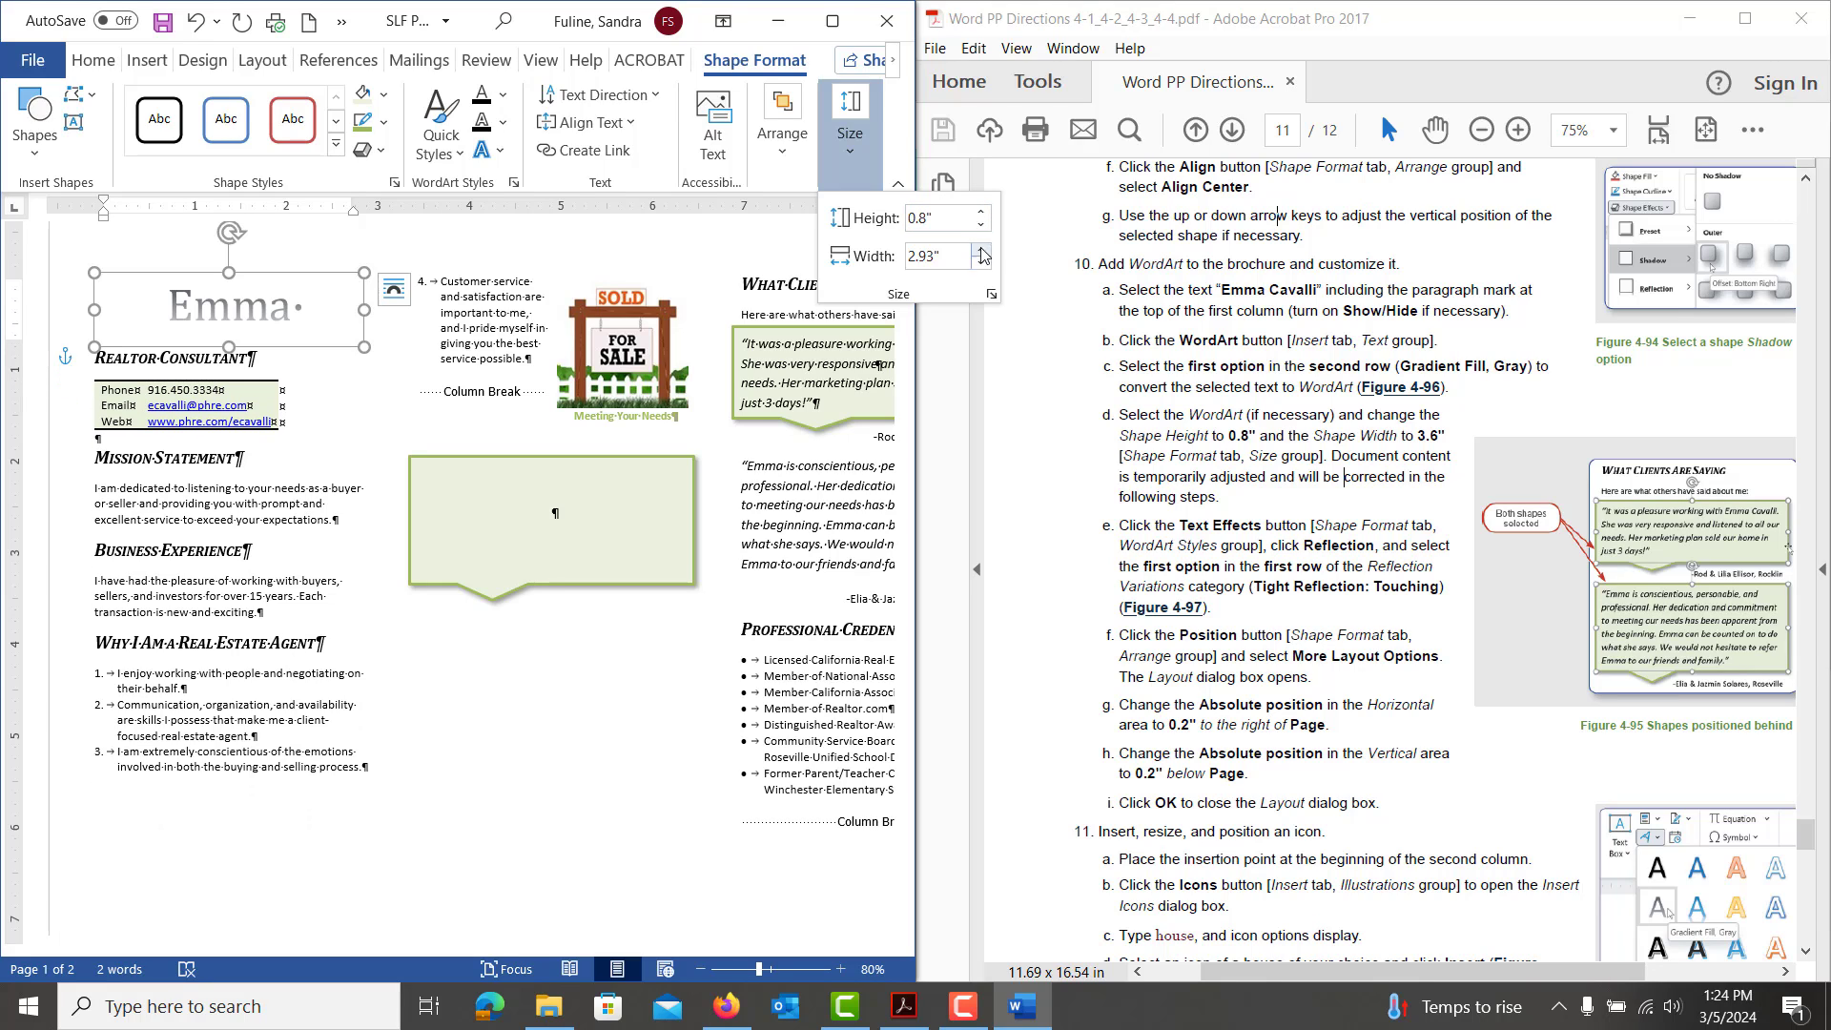
left_click(982, 263)
left_click(983, 262)
left_click(983, 262)
left_click(982, 262)
left_click(982, 262)
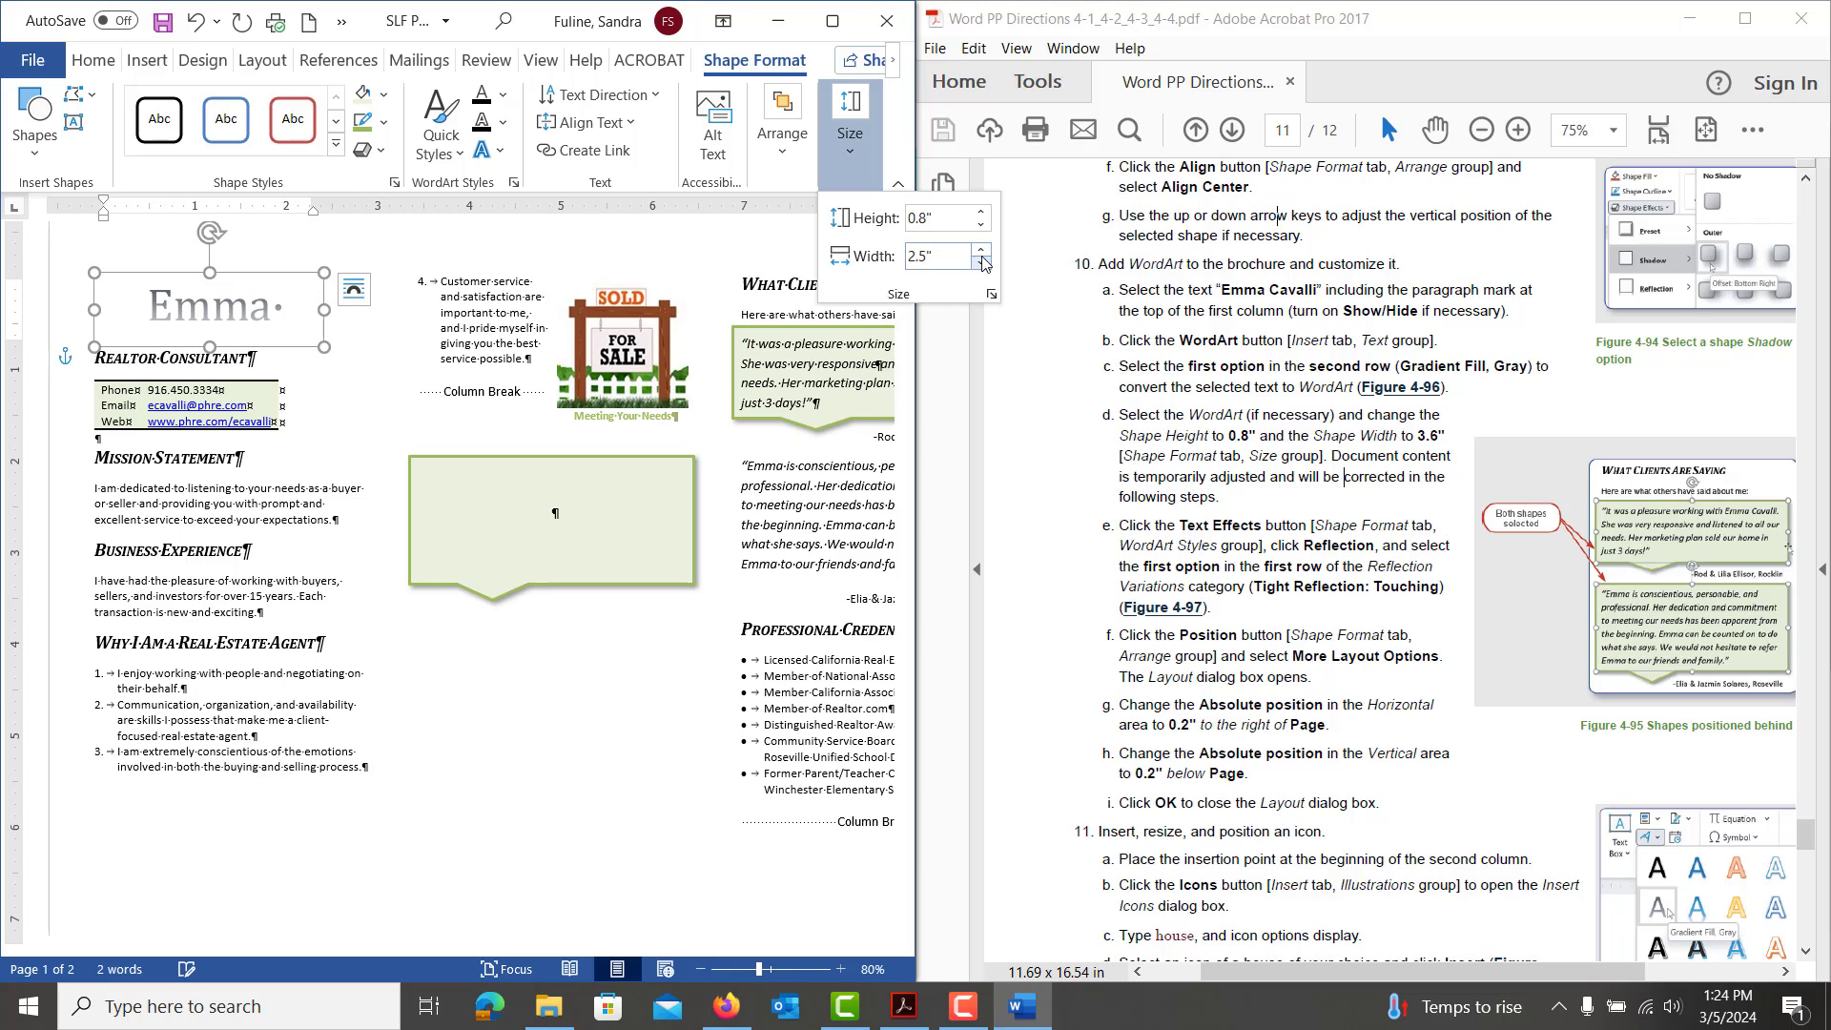
Set the name WordArt's width to 3.6"
left_click(982, 251)
left_click(982, 251)
left_click(983, 251)
left_click(983, 251)
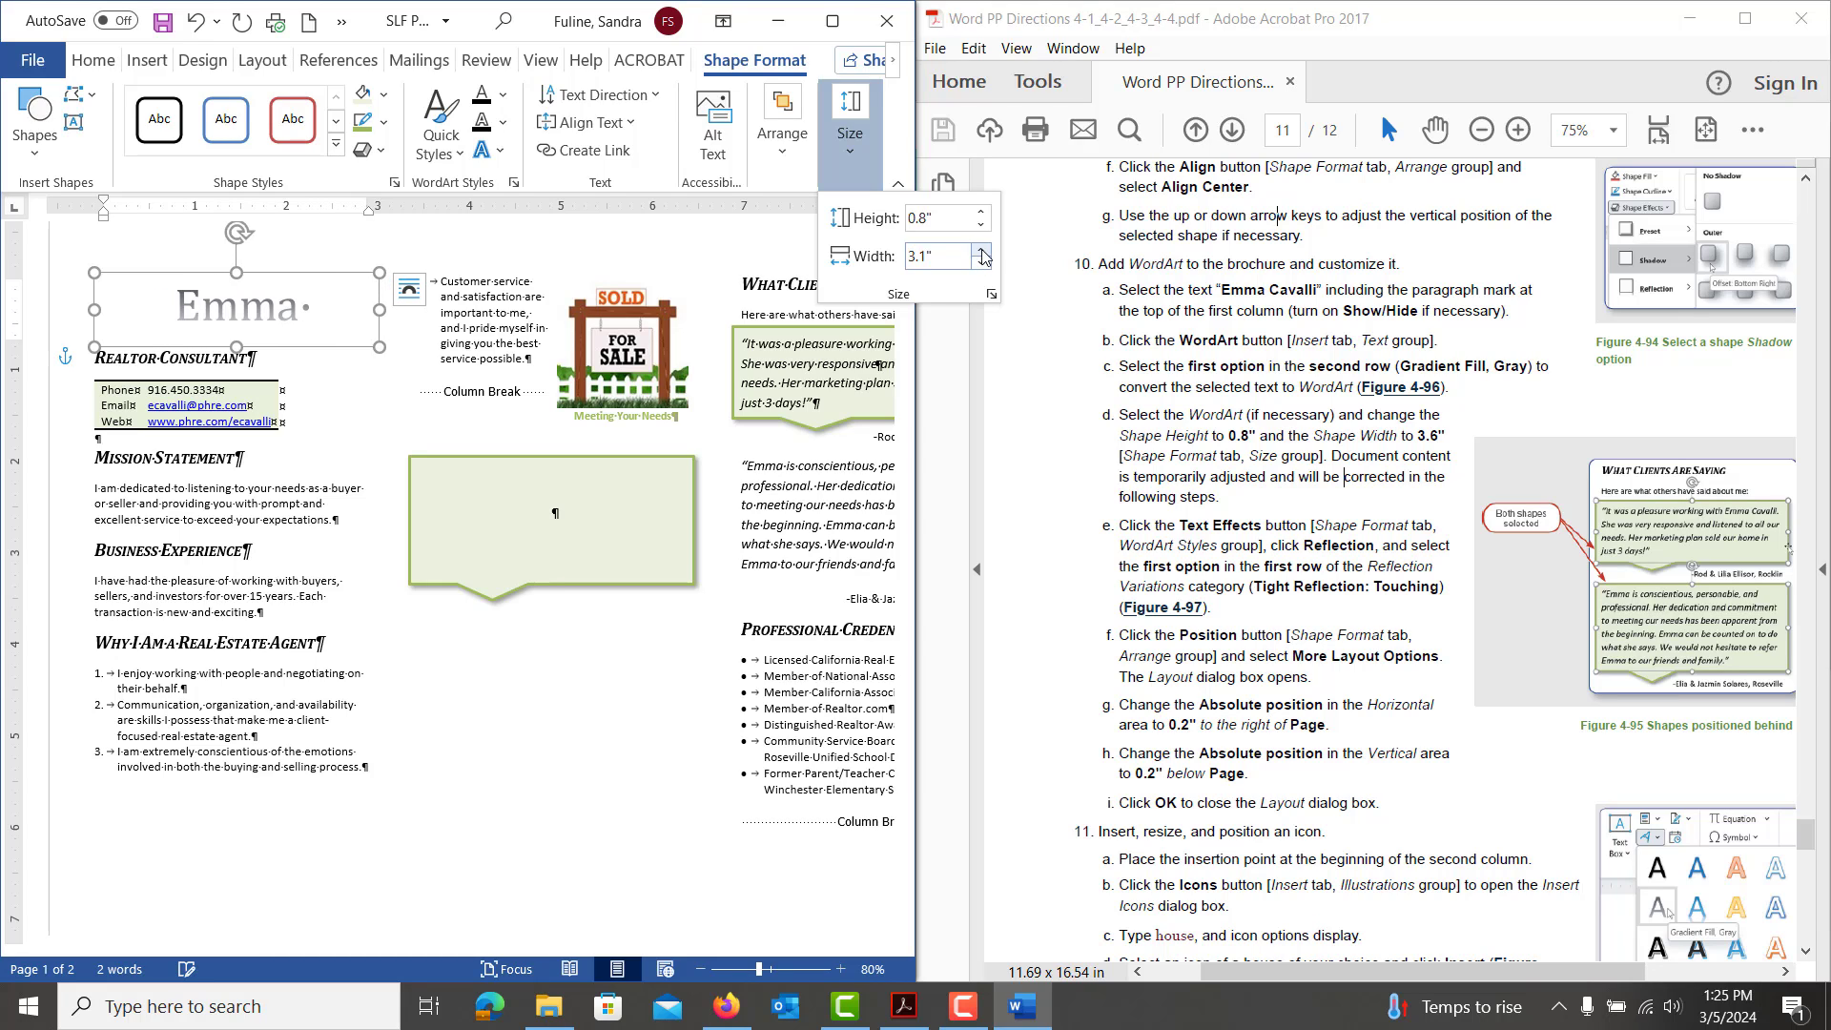
left_click(982, 250)
left_click(983, 251)
left_click(982, 251)
left_click(983, 251)
left_click(983, 251)
left_click(982, 251)
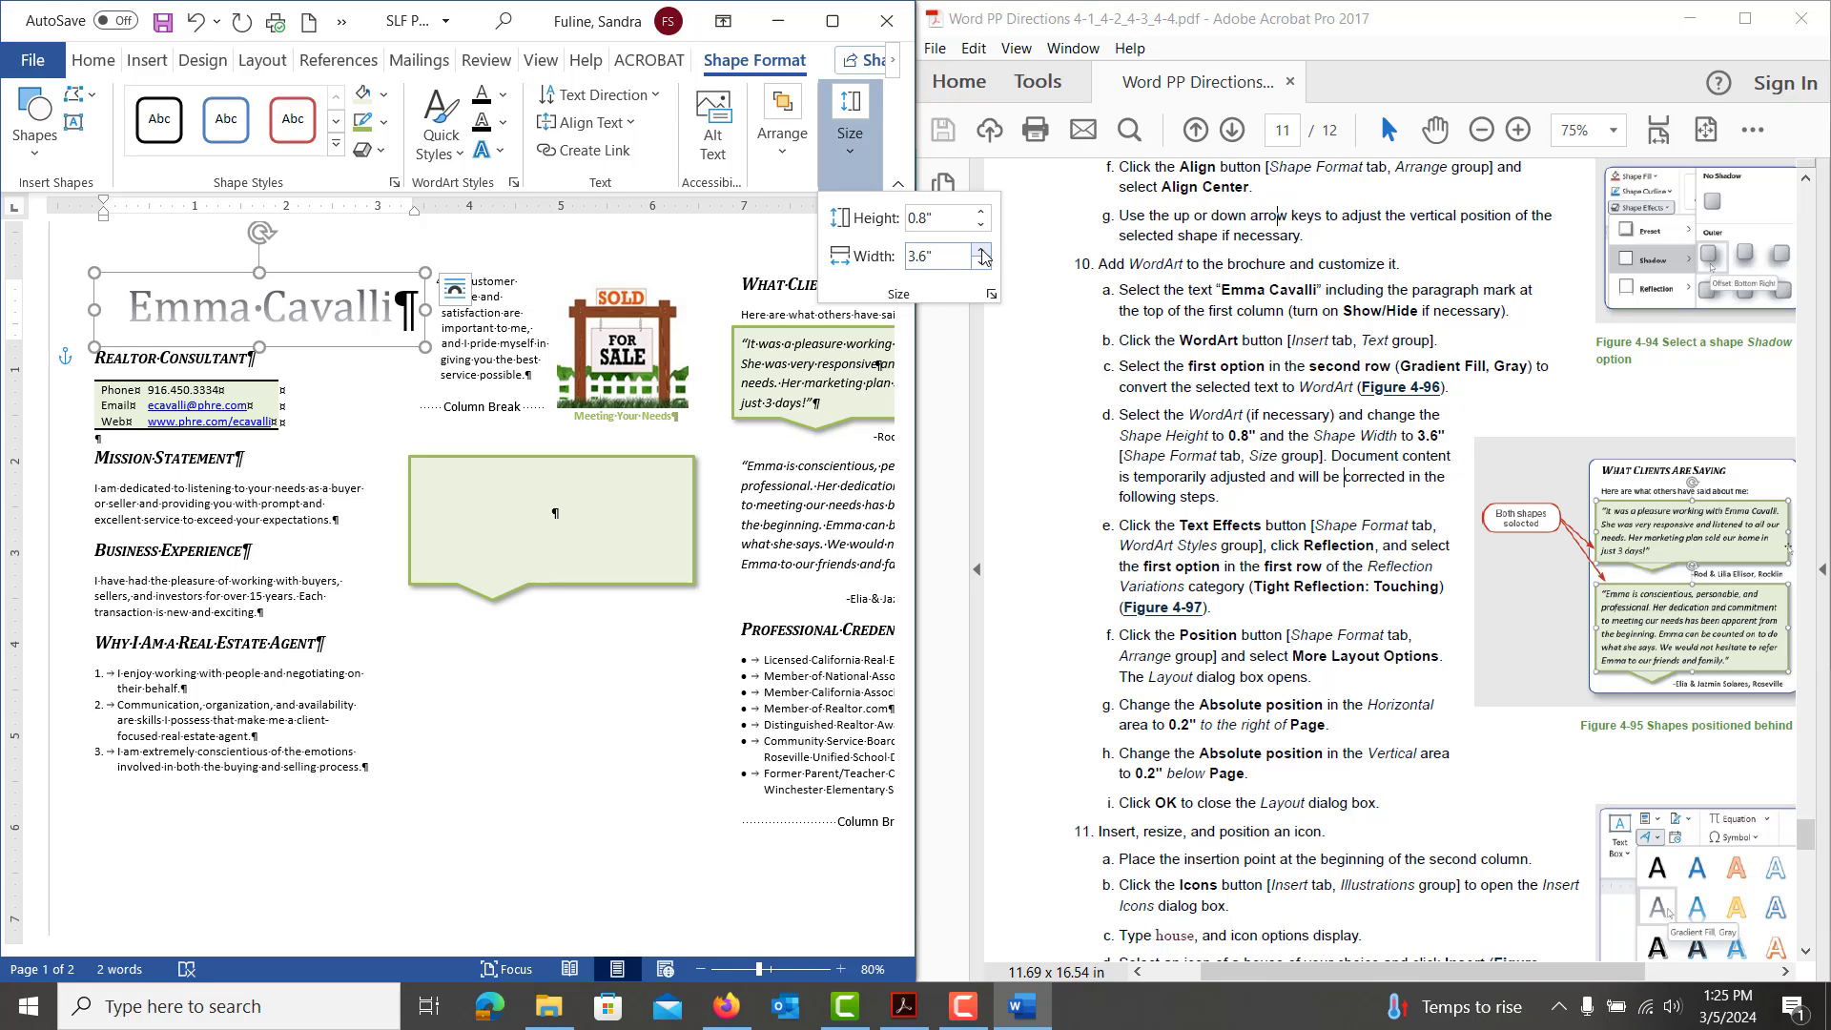
Apply the Tight Reflection: Touching text effect to the name WordArt
left_click(495, 155)
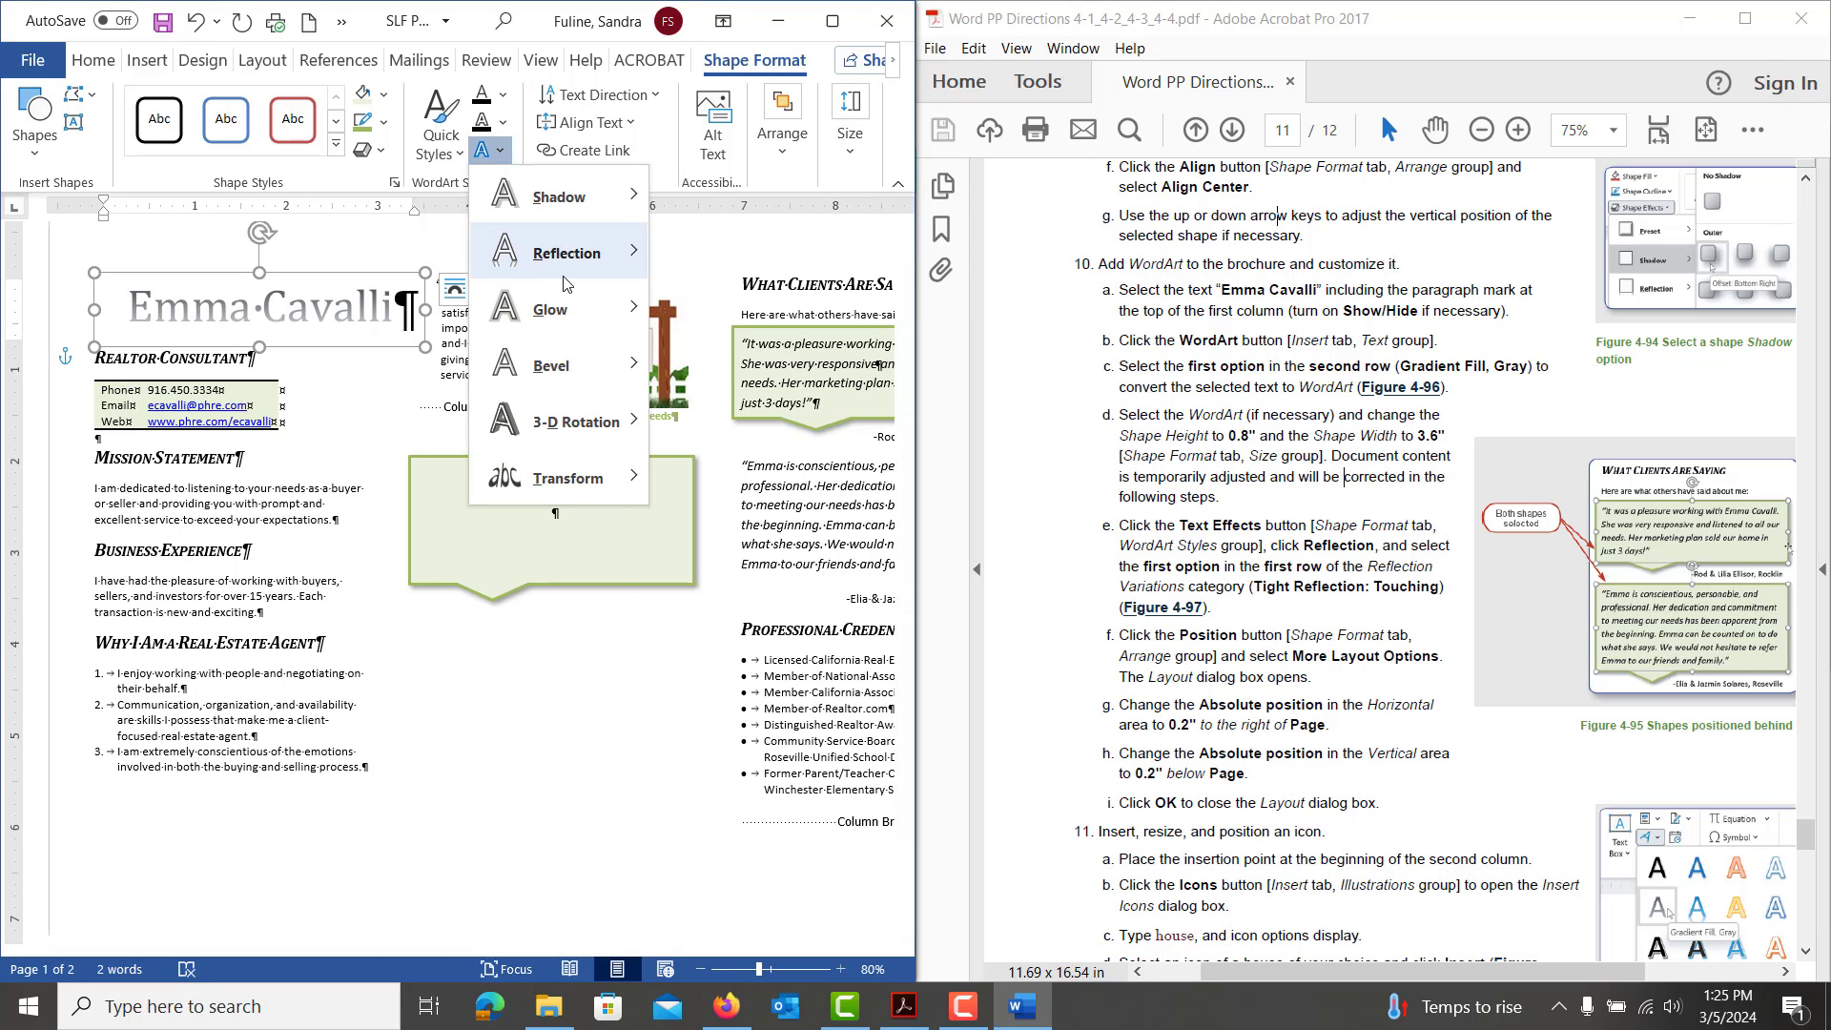
mouse_move(565, 279)
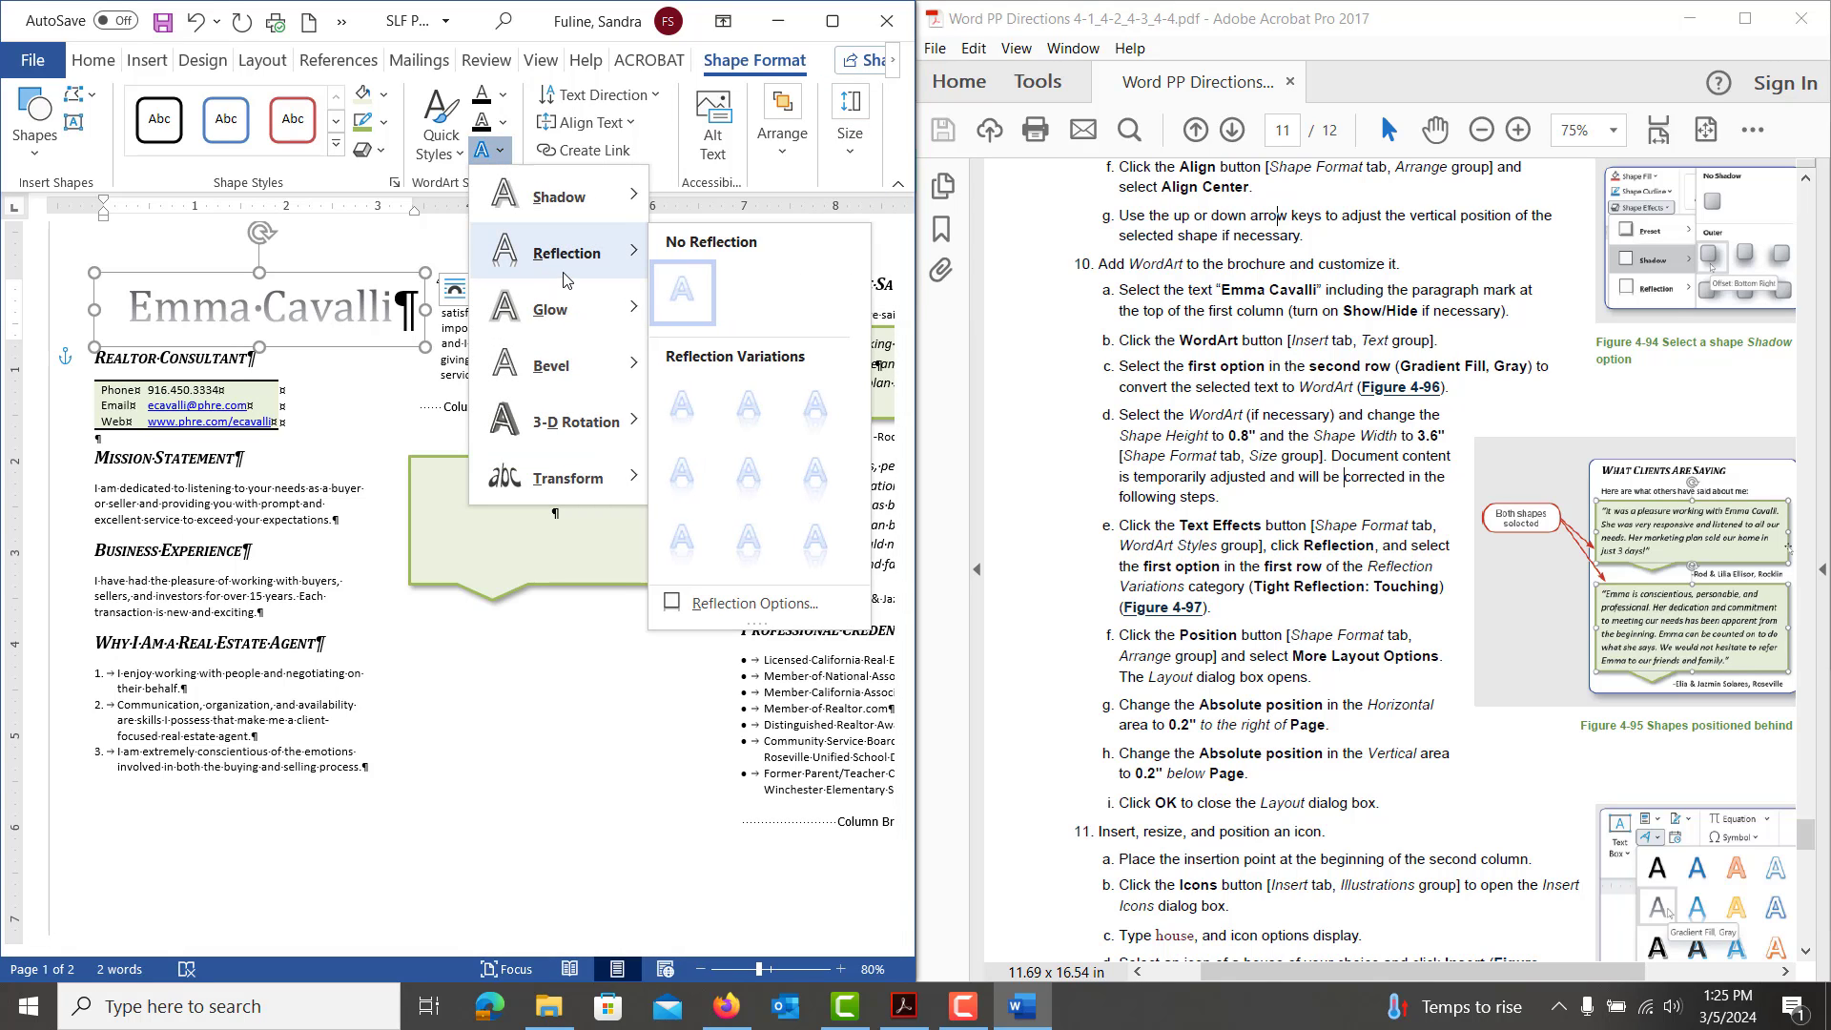
left_click(688, 410)
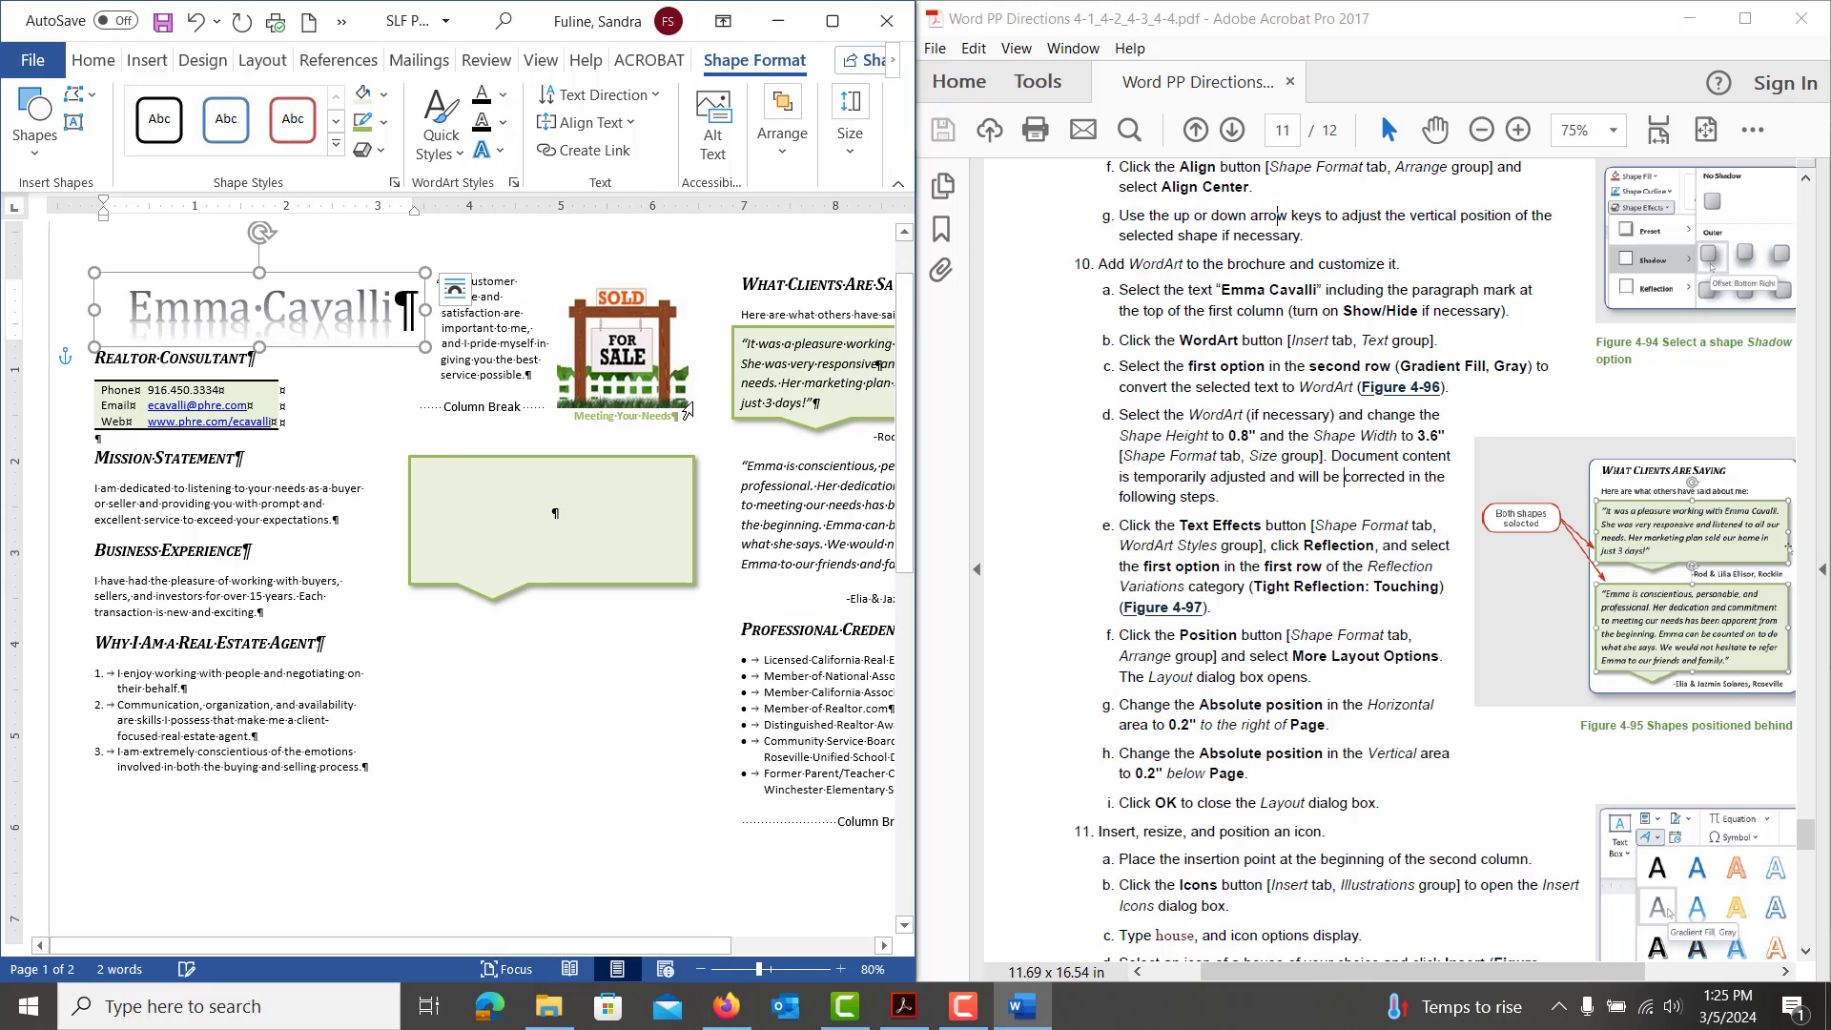
Set the name WordArt's horizontal absolute position to 0.2" to the right of Page
left_click(767, 167)
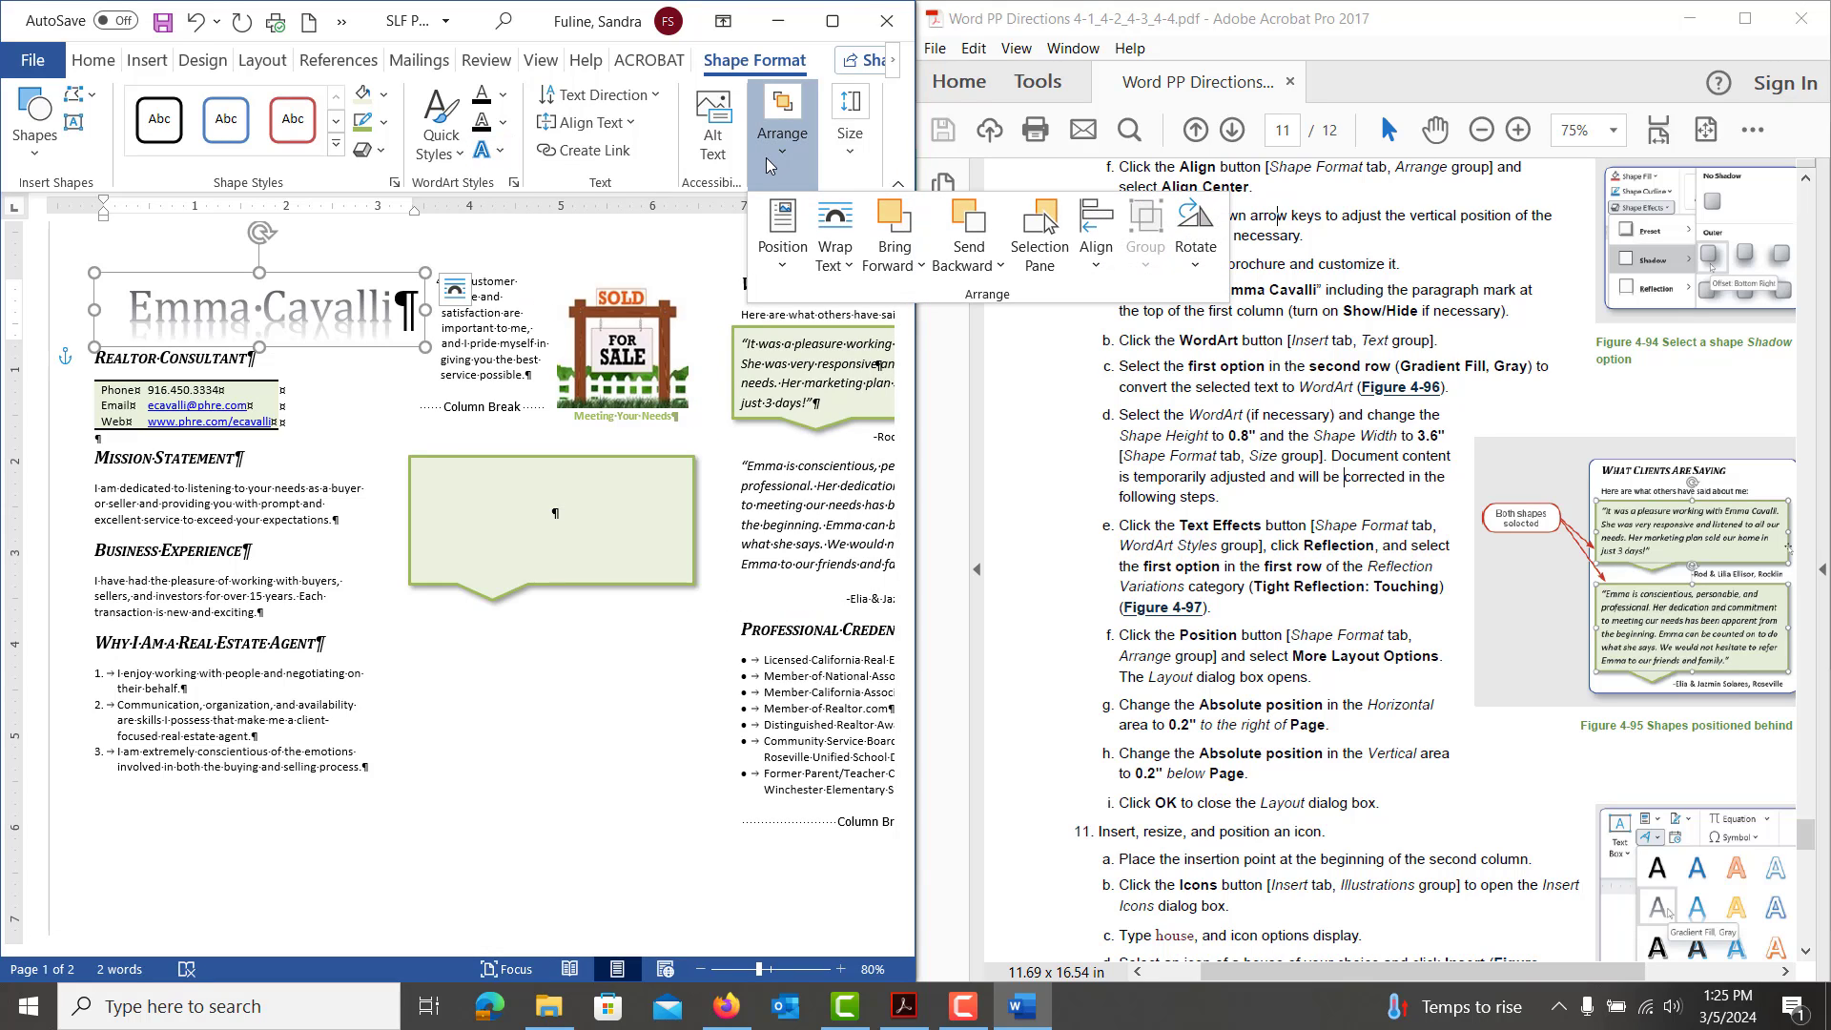
left_click(780, 225)
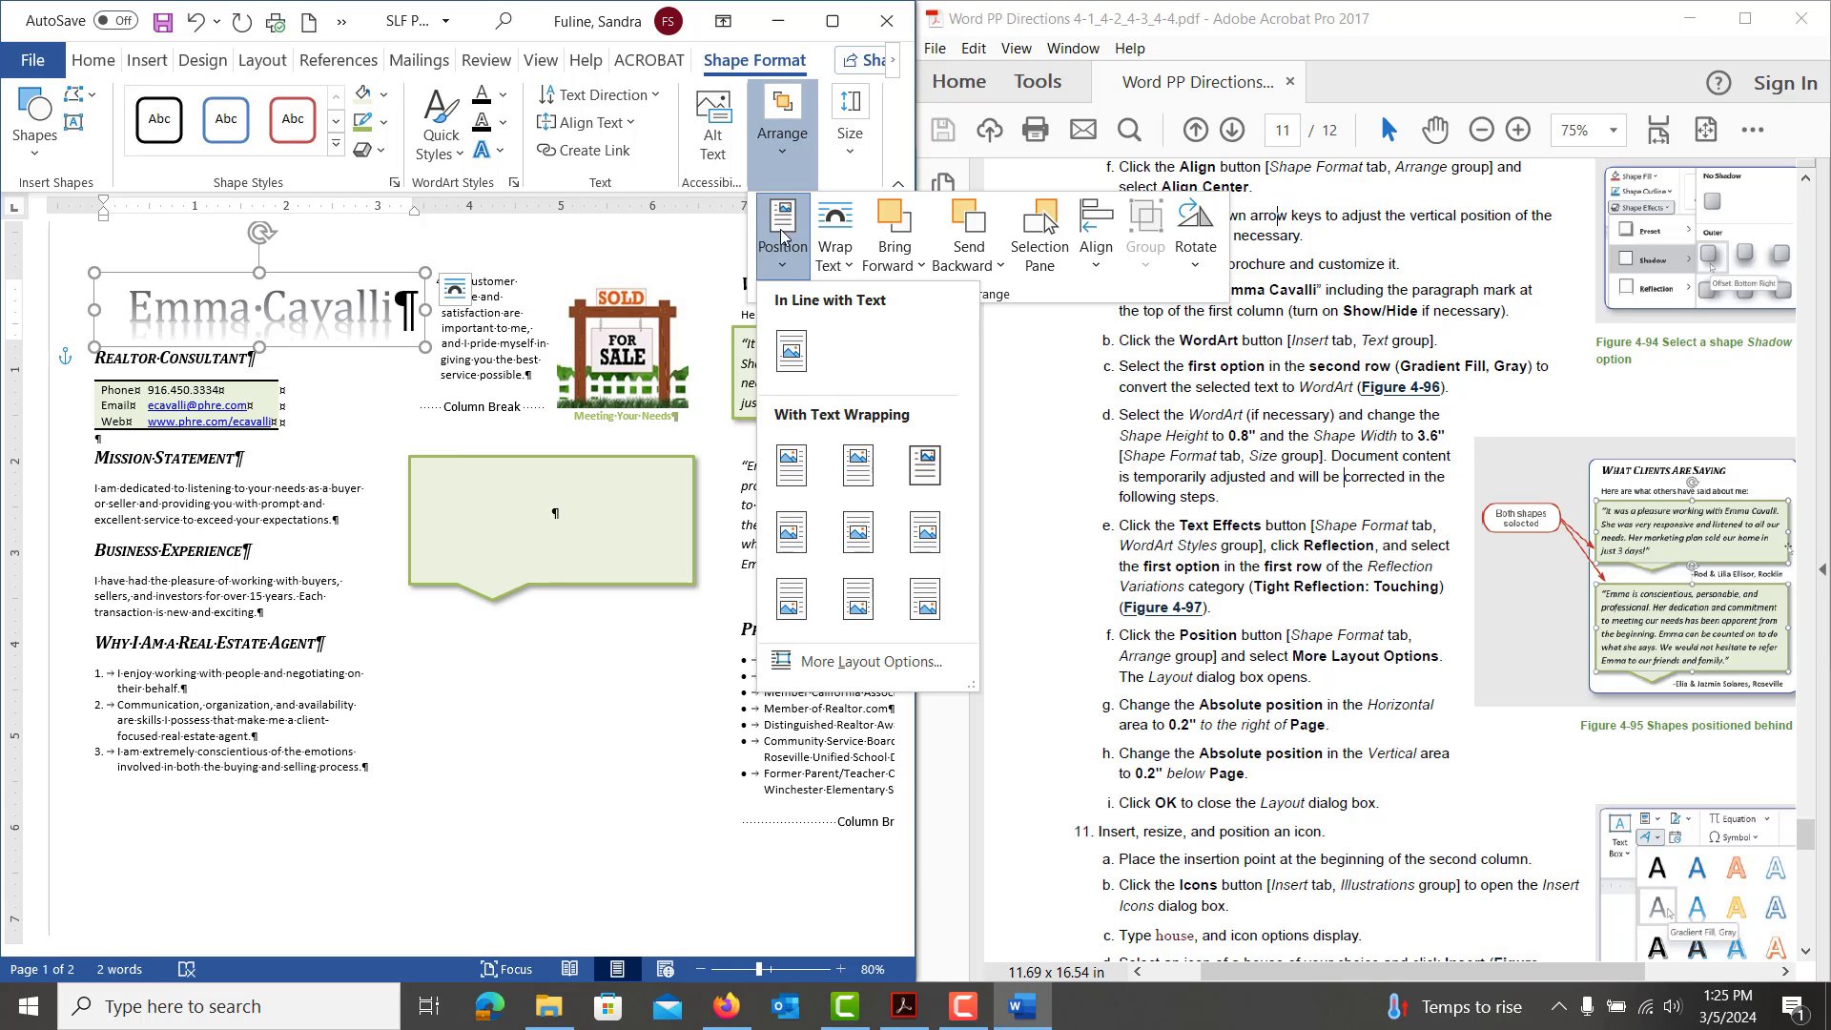
left_click(837, 663)
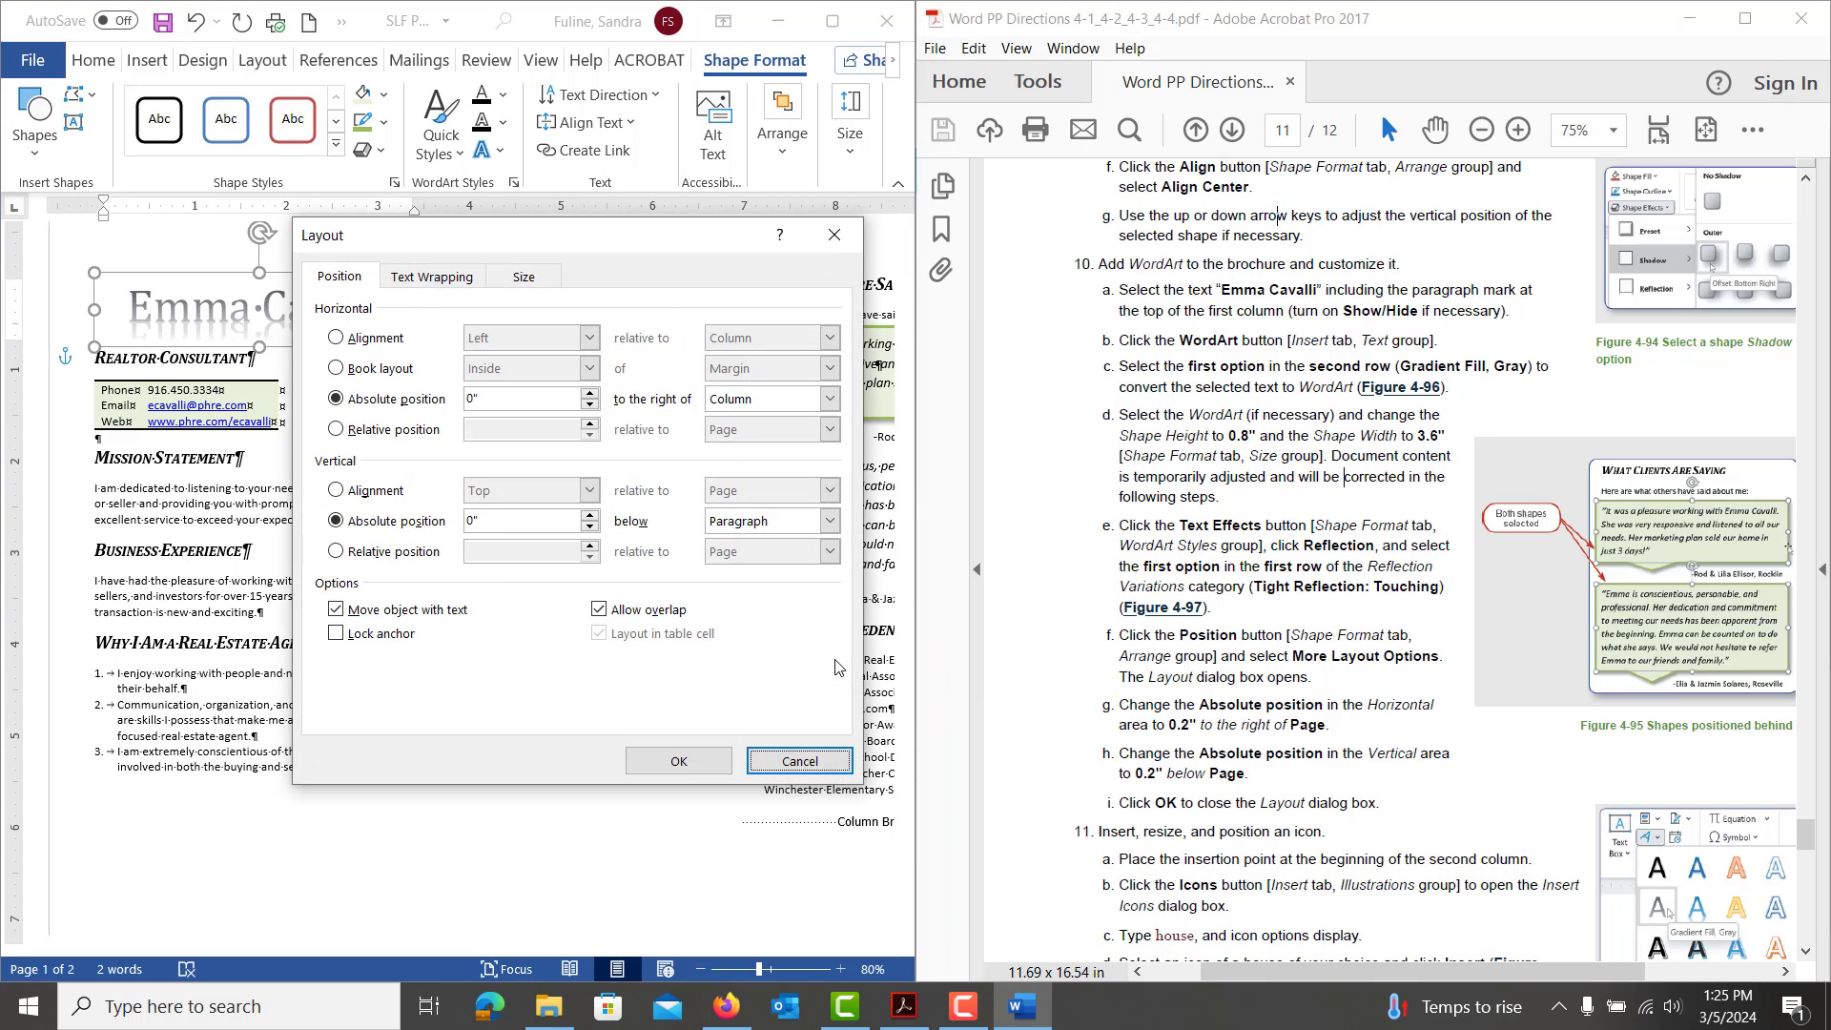
left_click(591, 392)
left_click(591, 392)
left_click(782, 400)
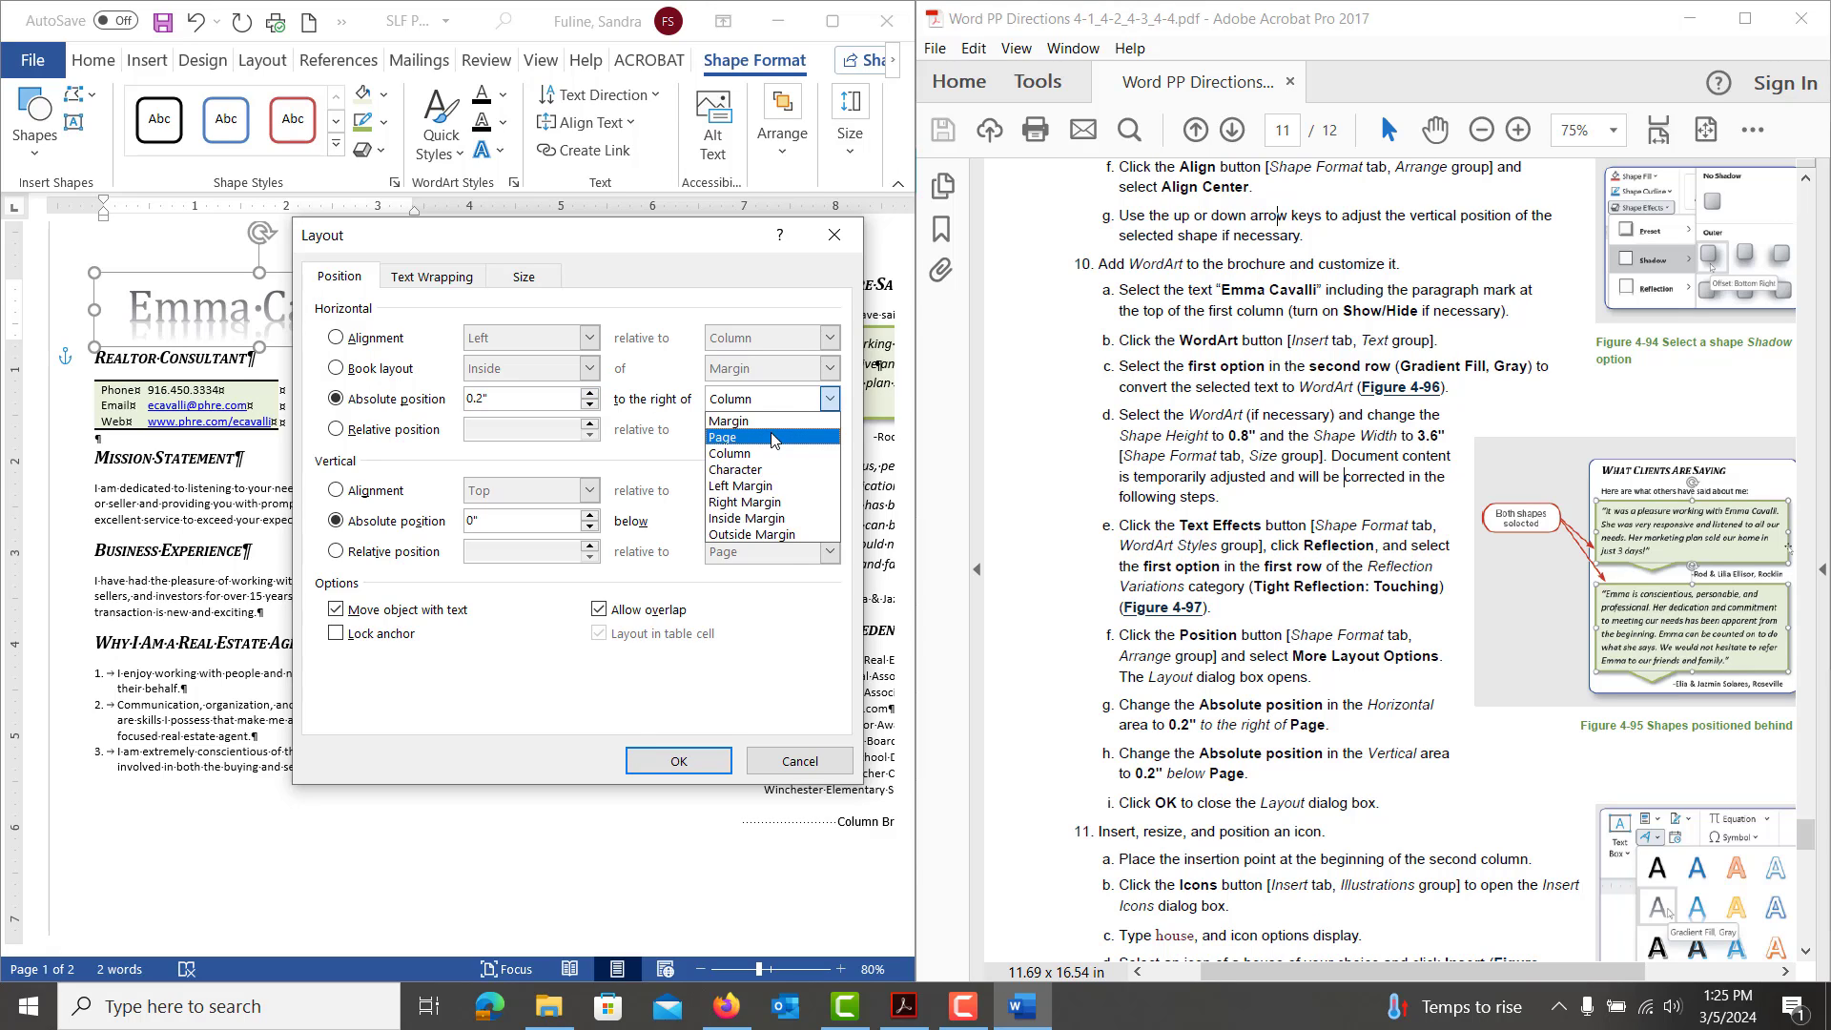
left_click(774, 441)
Set the name WordArt's vertical absolute position to 0.2" below Page and apply the layout
left_click(591, 515)
left_click(592, 515)
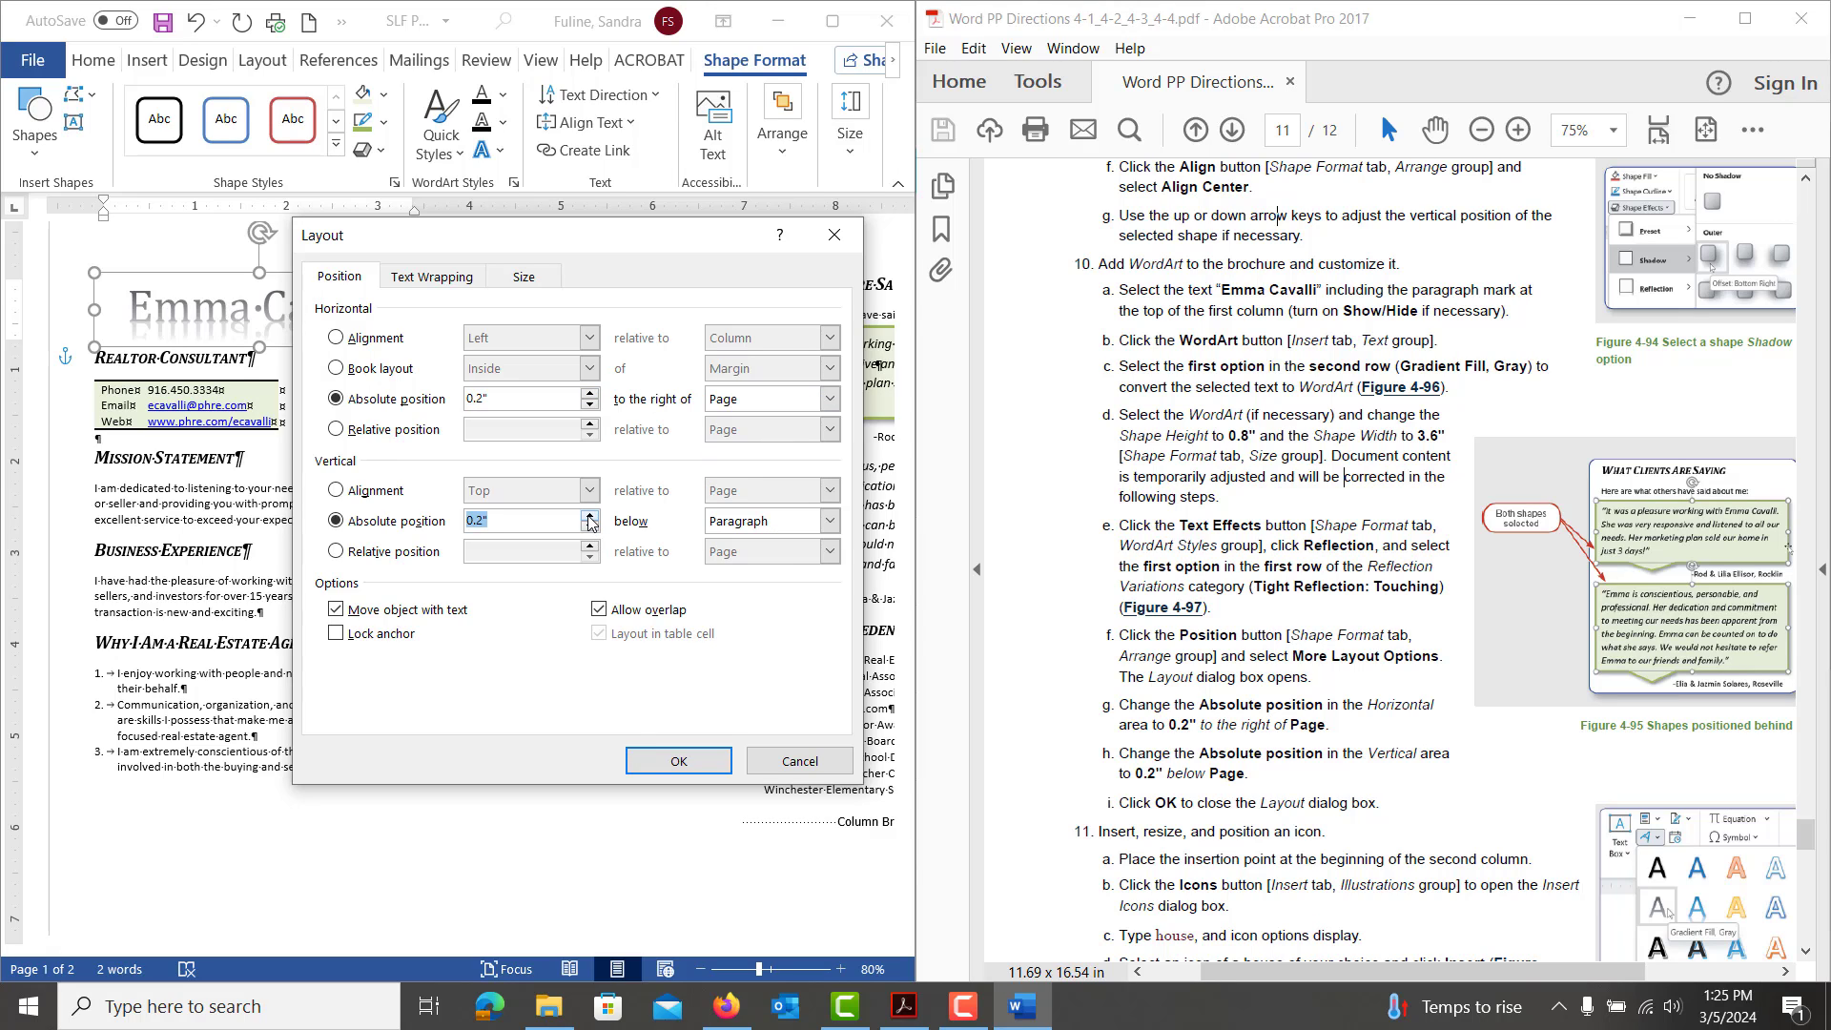
left_click(730, 522)
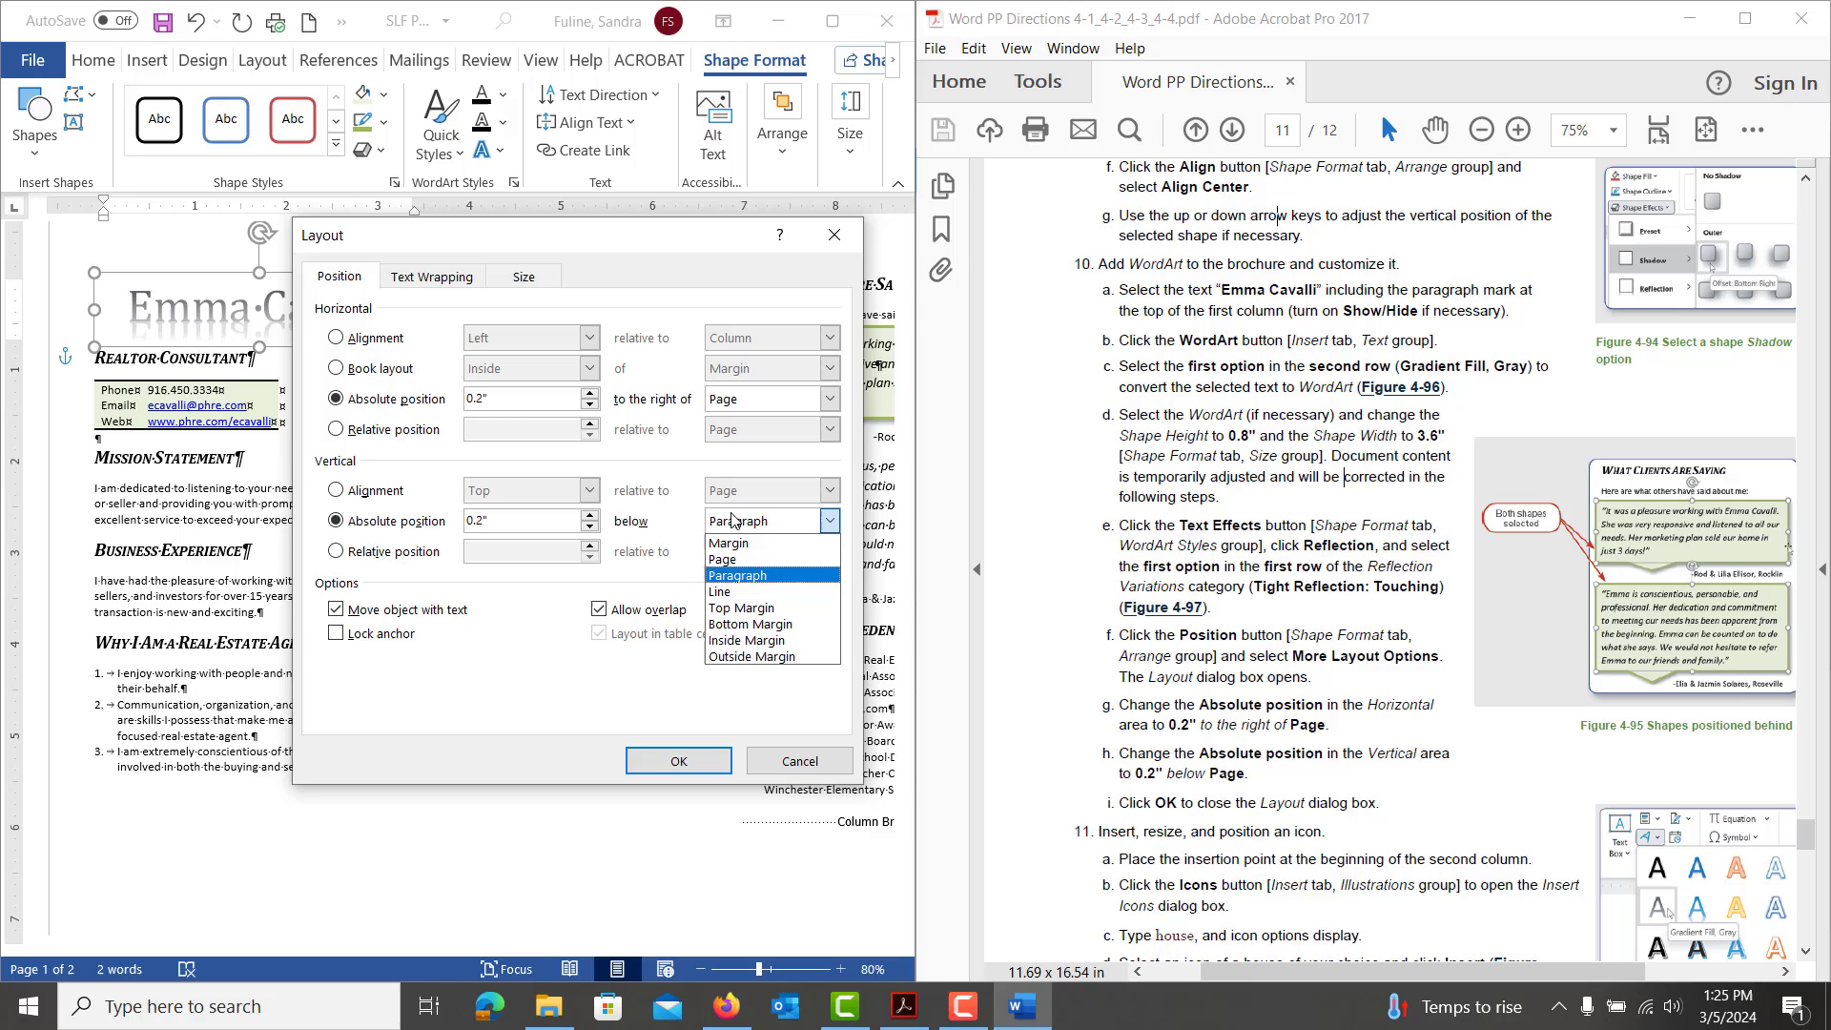
left_click(753, 562)
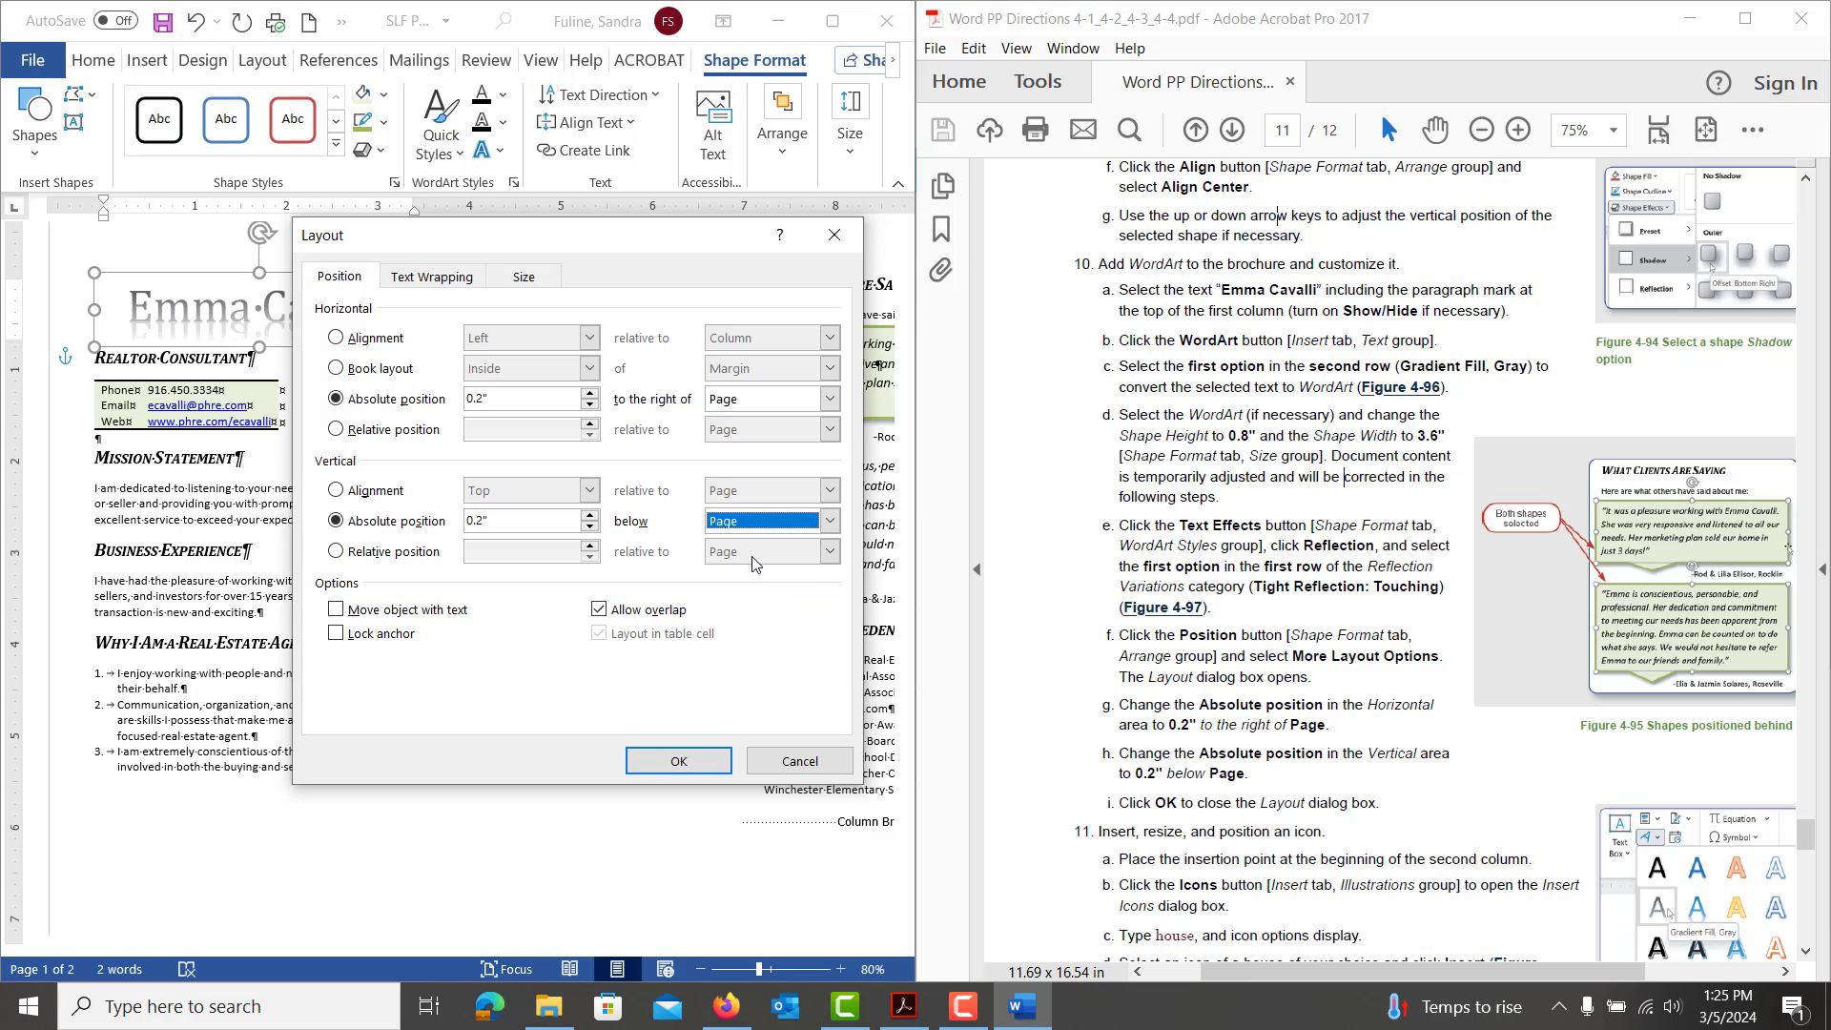
left_click(686, 769)
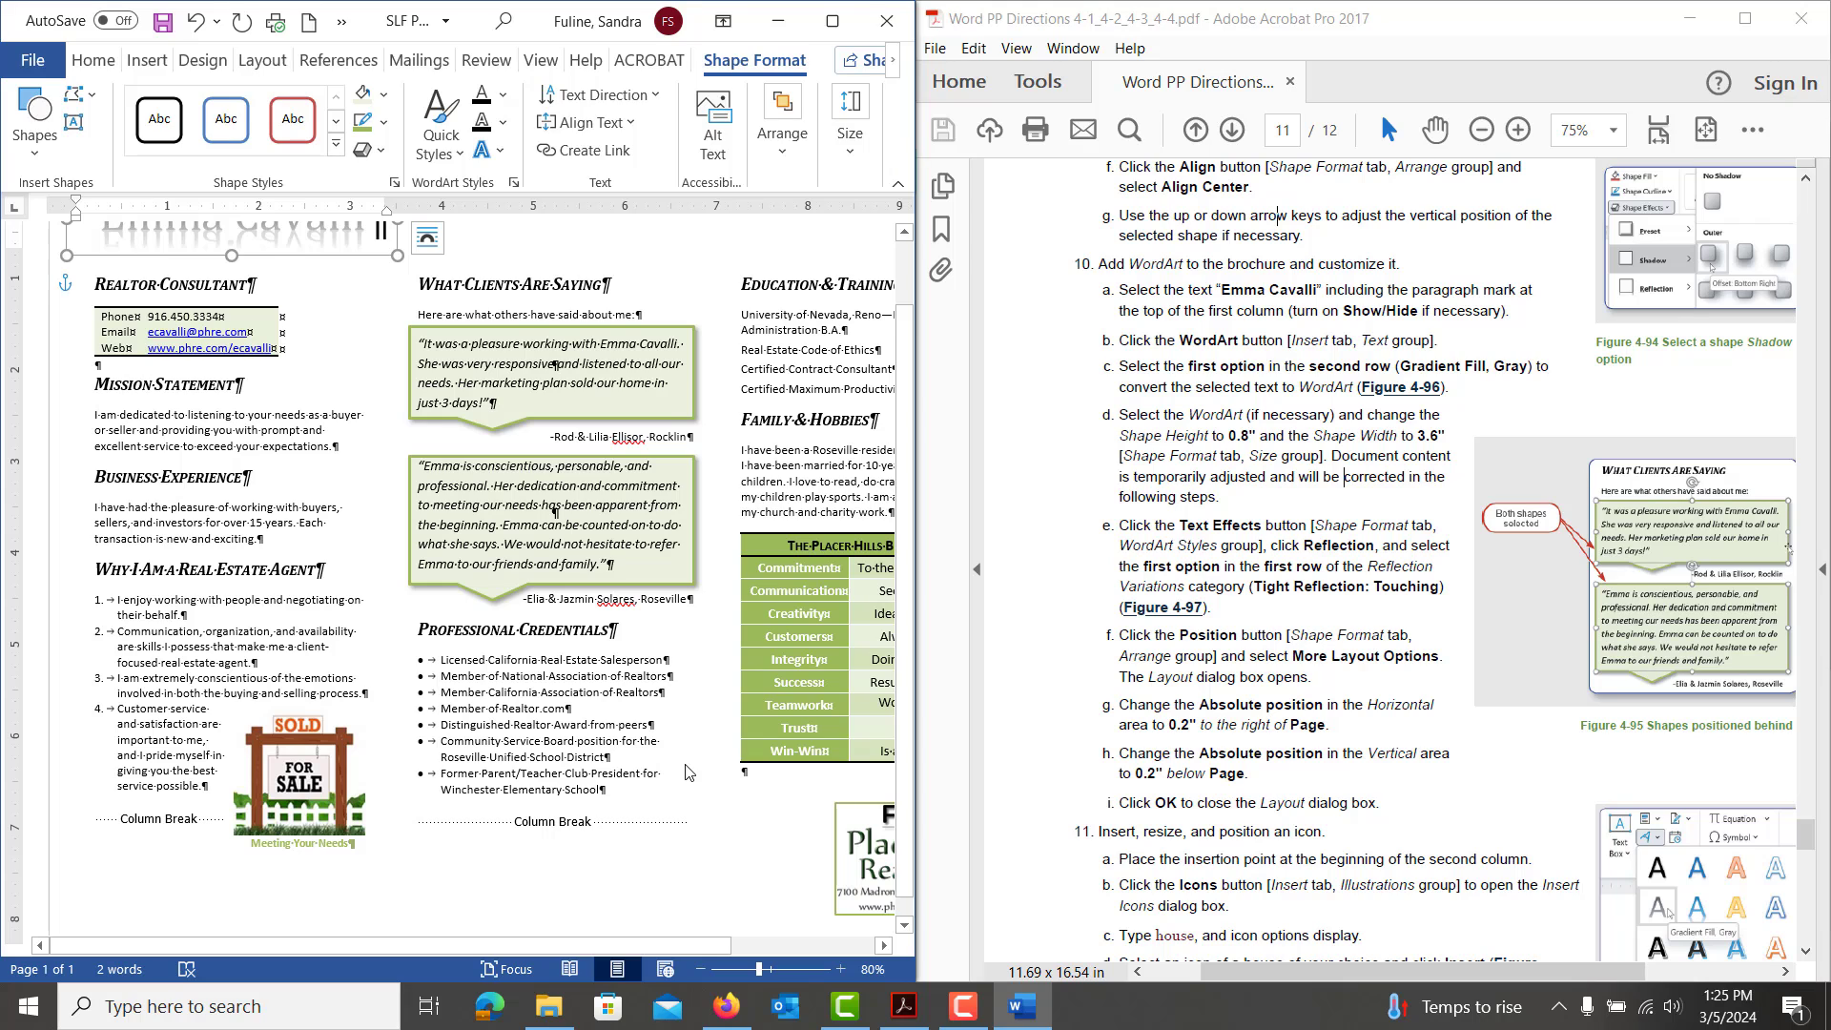
Search the stock icons for "house" and insert the house with windows before the "What Clients Are Saying" heading
left_click(421, 284)
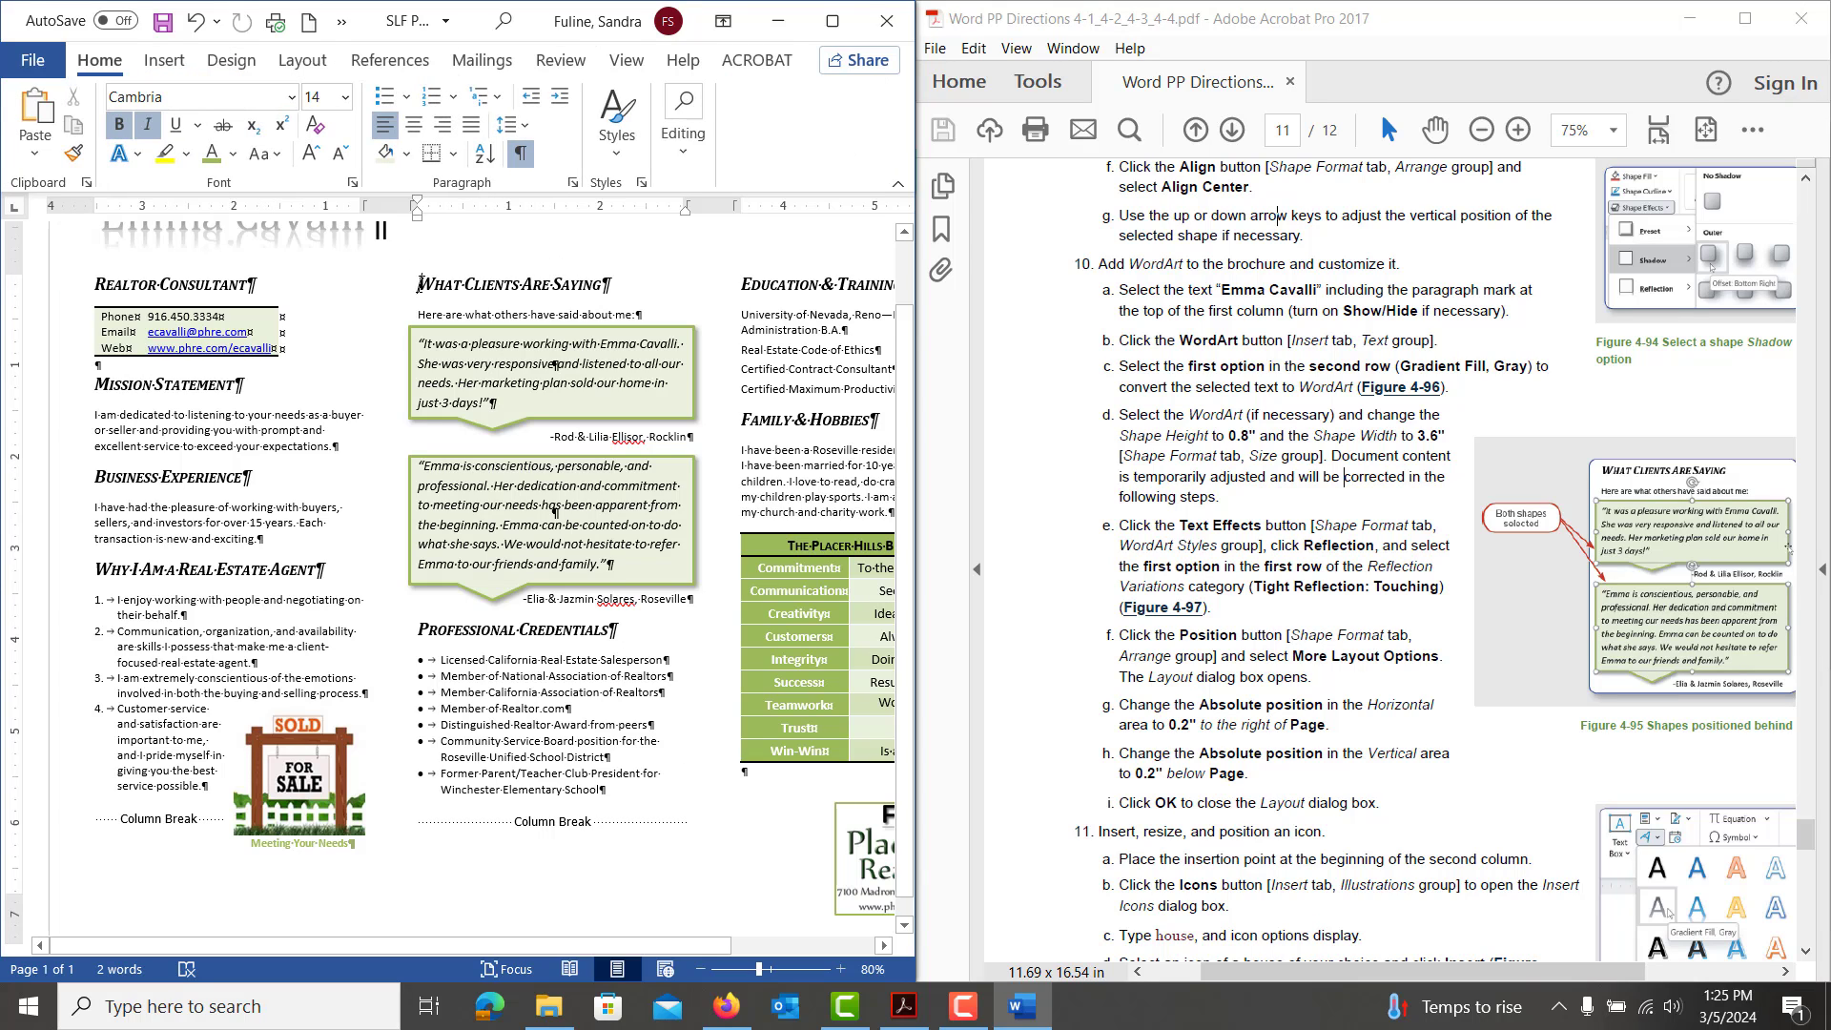
left_click(176, 69)
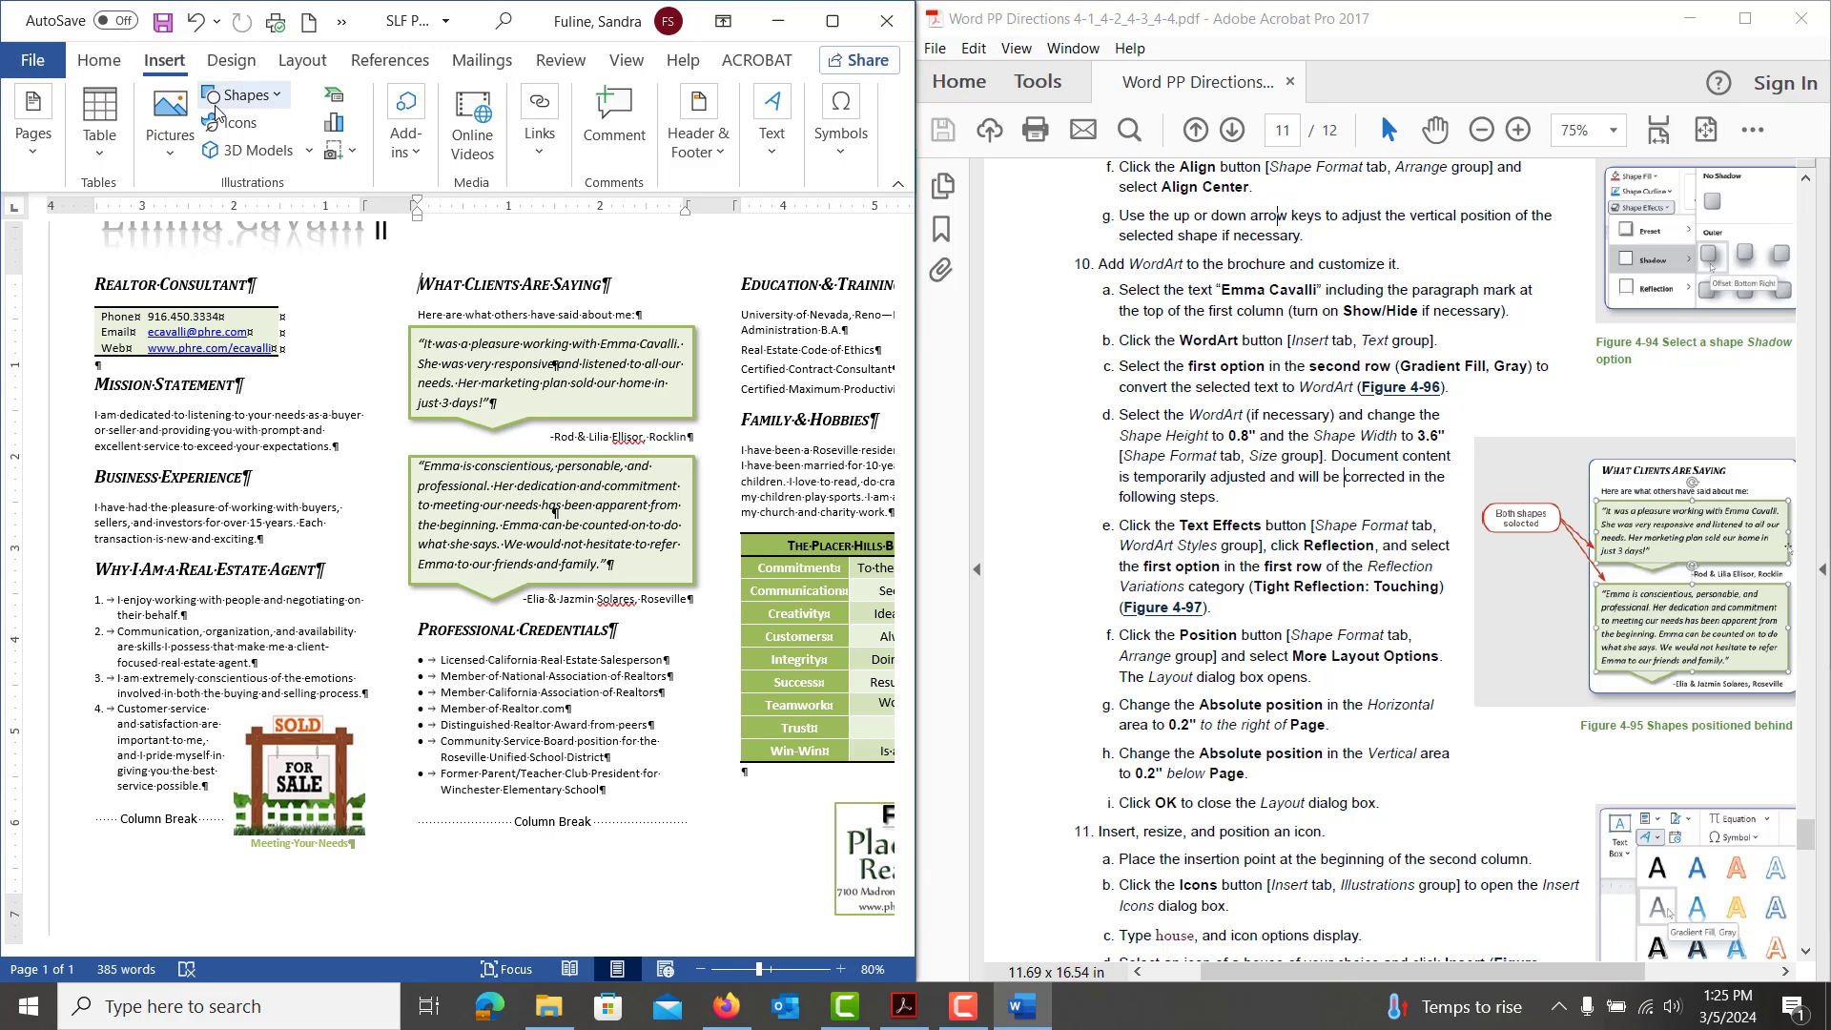
left_click(238, 127)
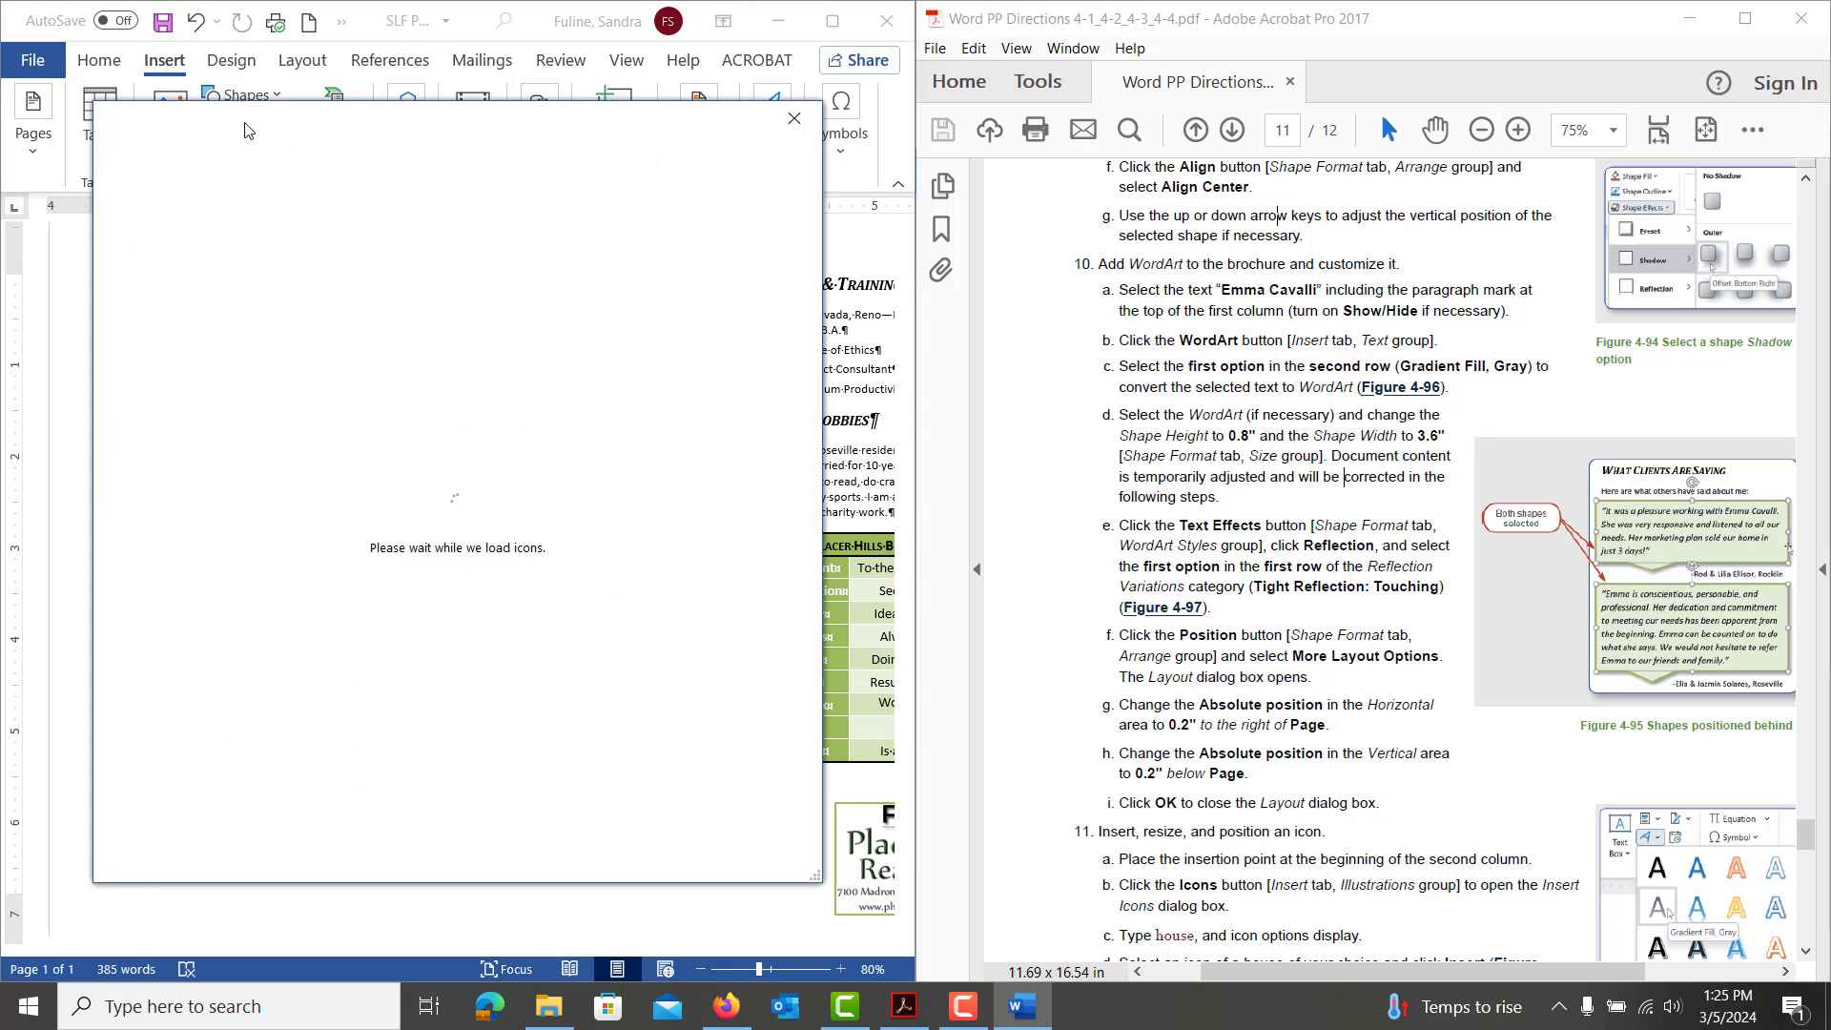
scroll(1178, 599, "down", 2)
scroll(1178, 599, "down", 5)
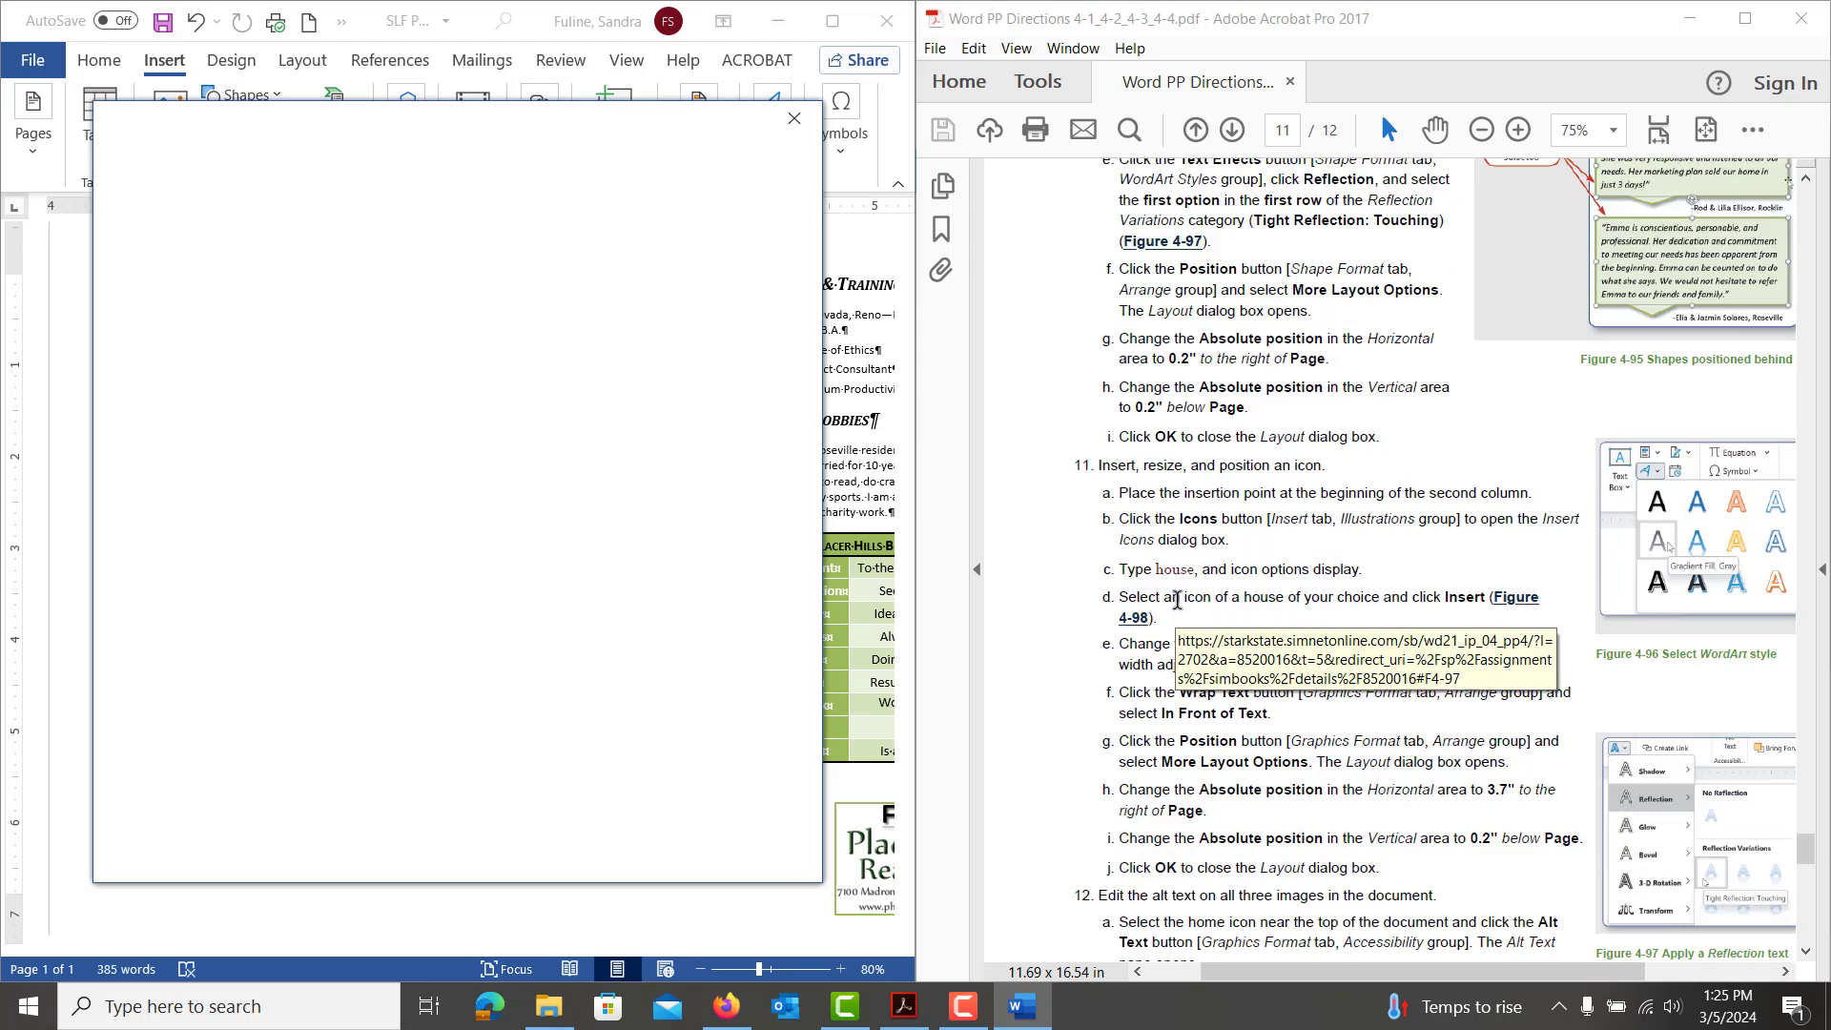
scroll(1178, 599, "down", 1)
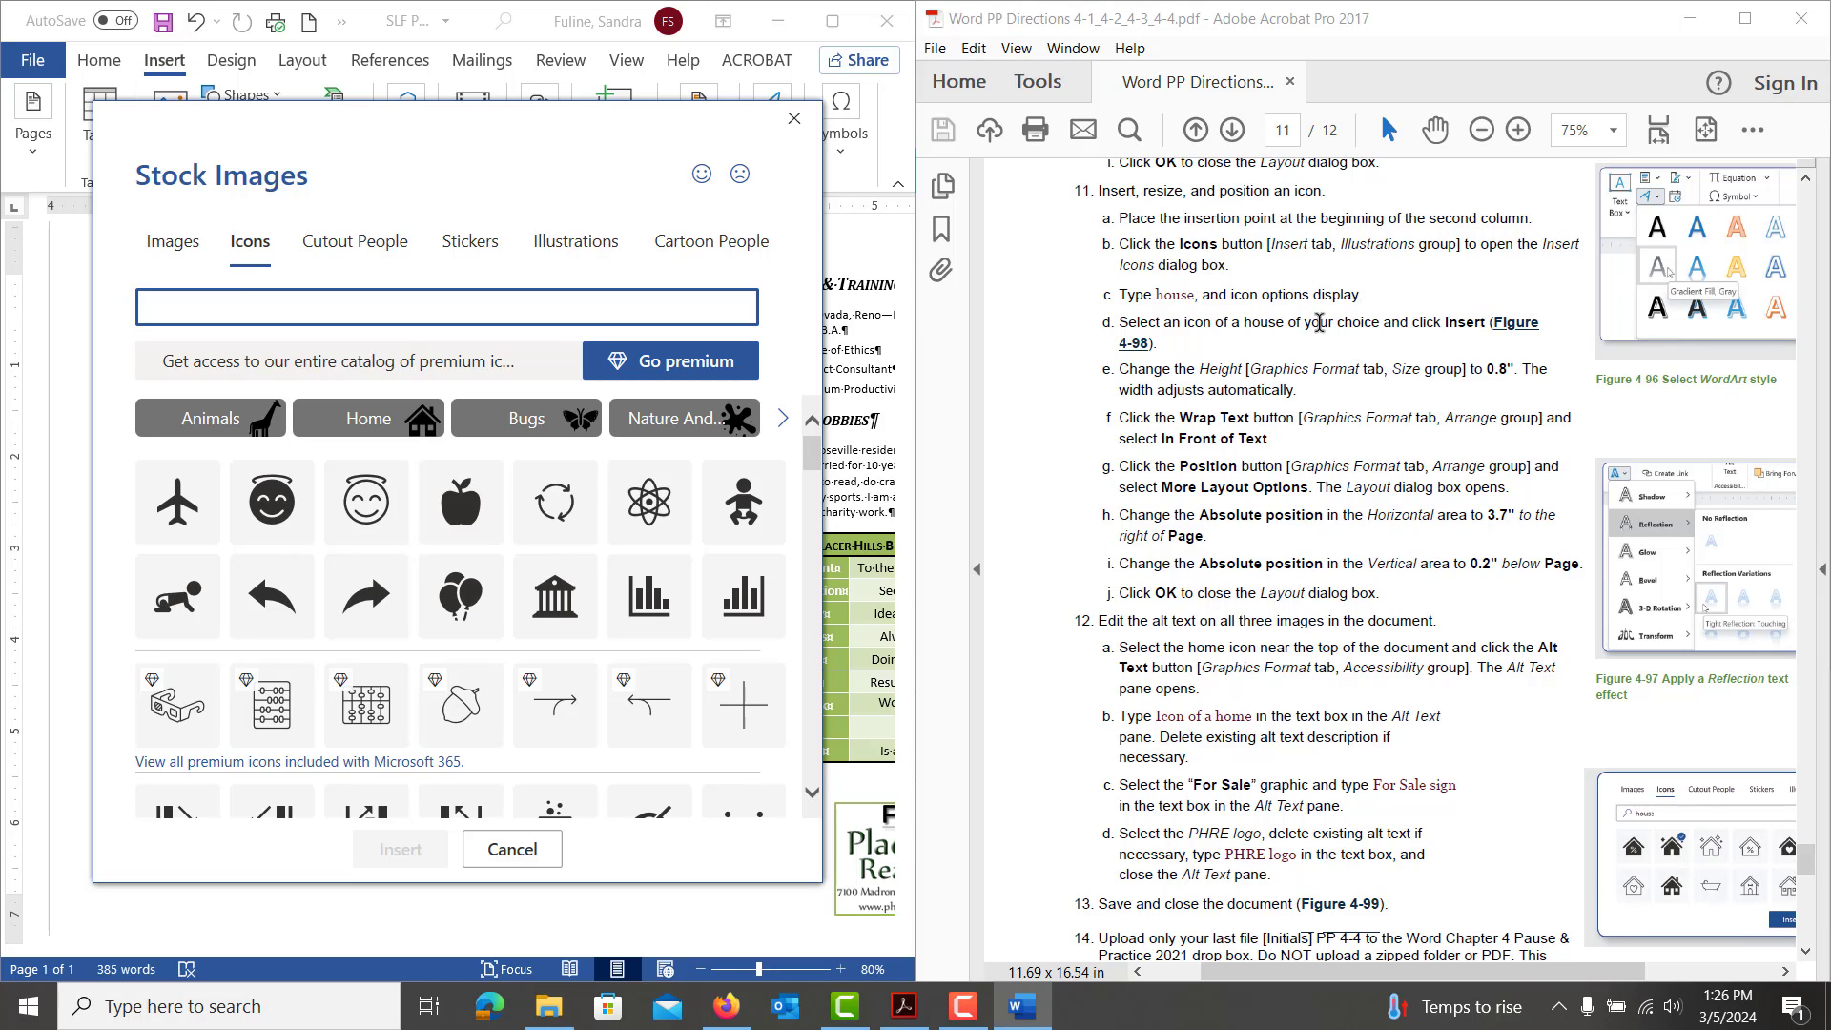
type("house")
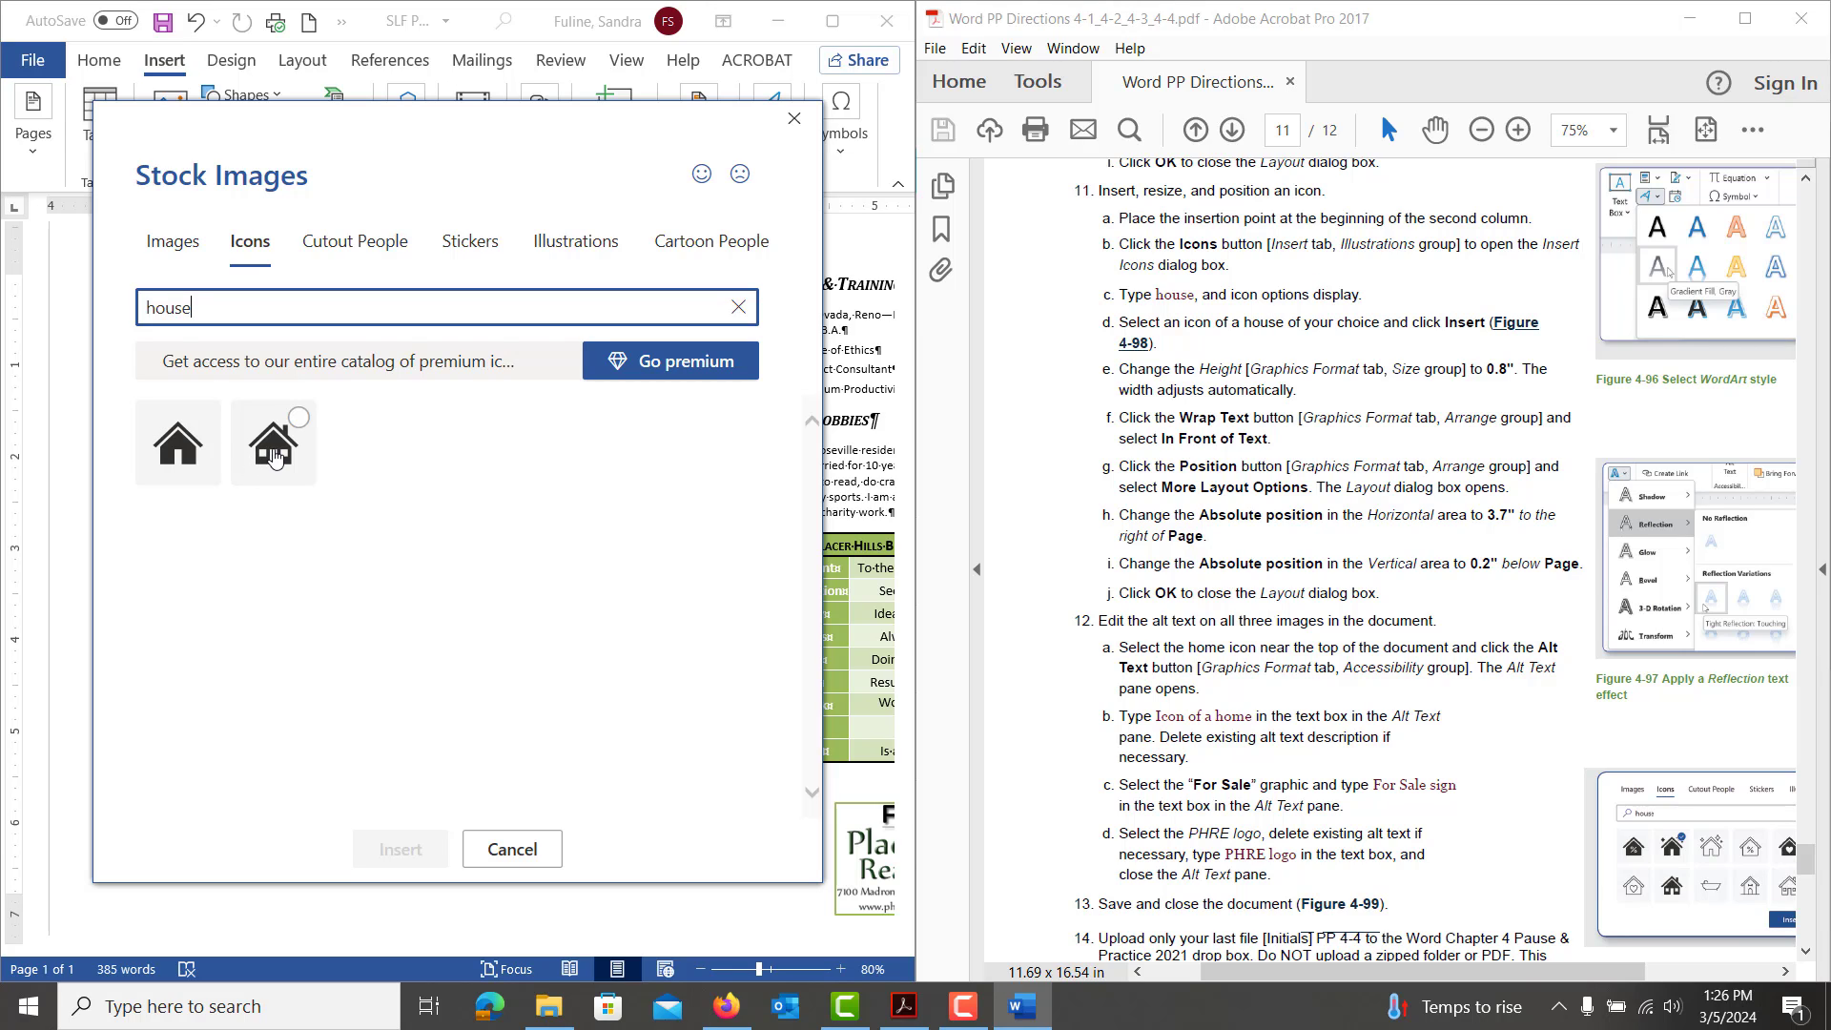
left_click(275, 458)
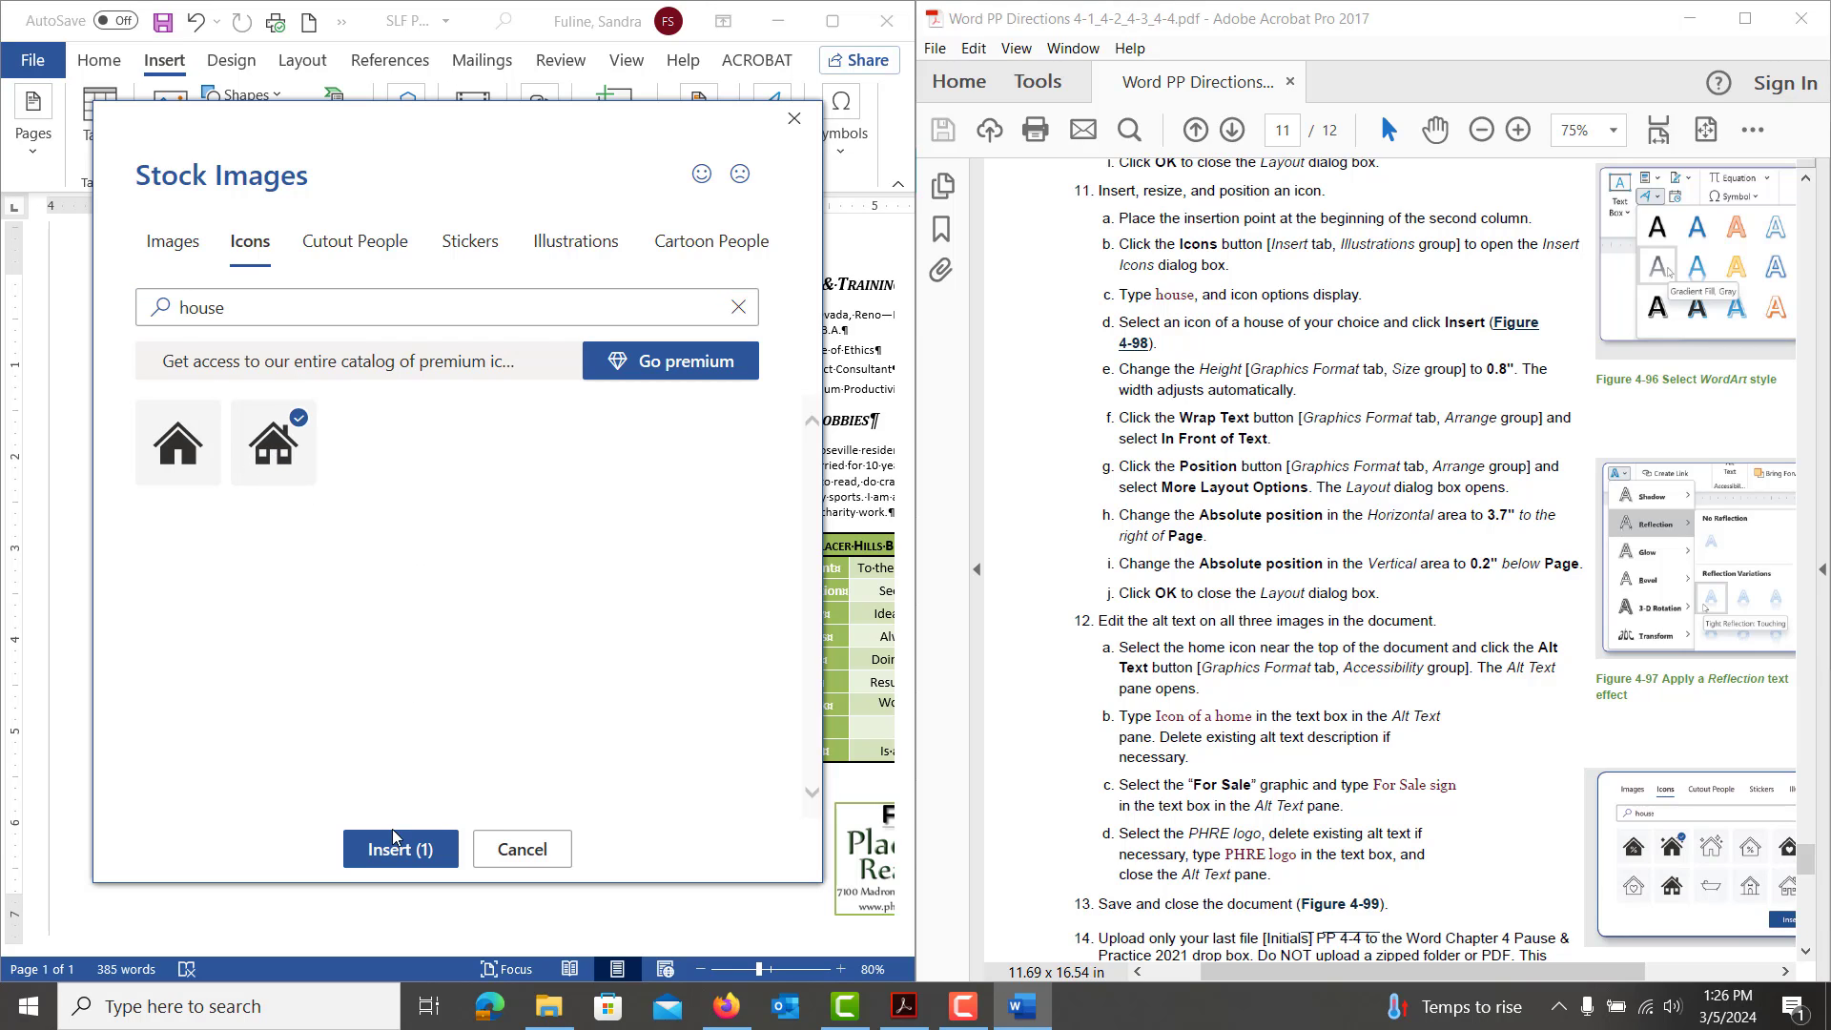
left_click(397, 845)
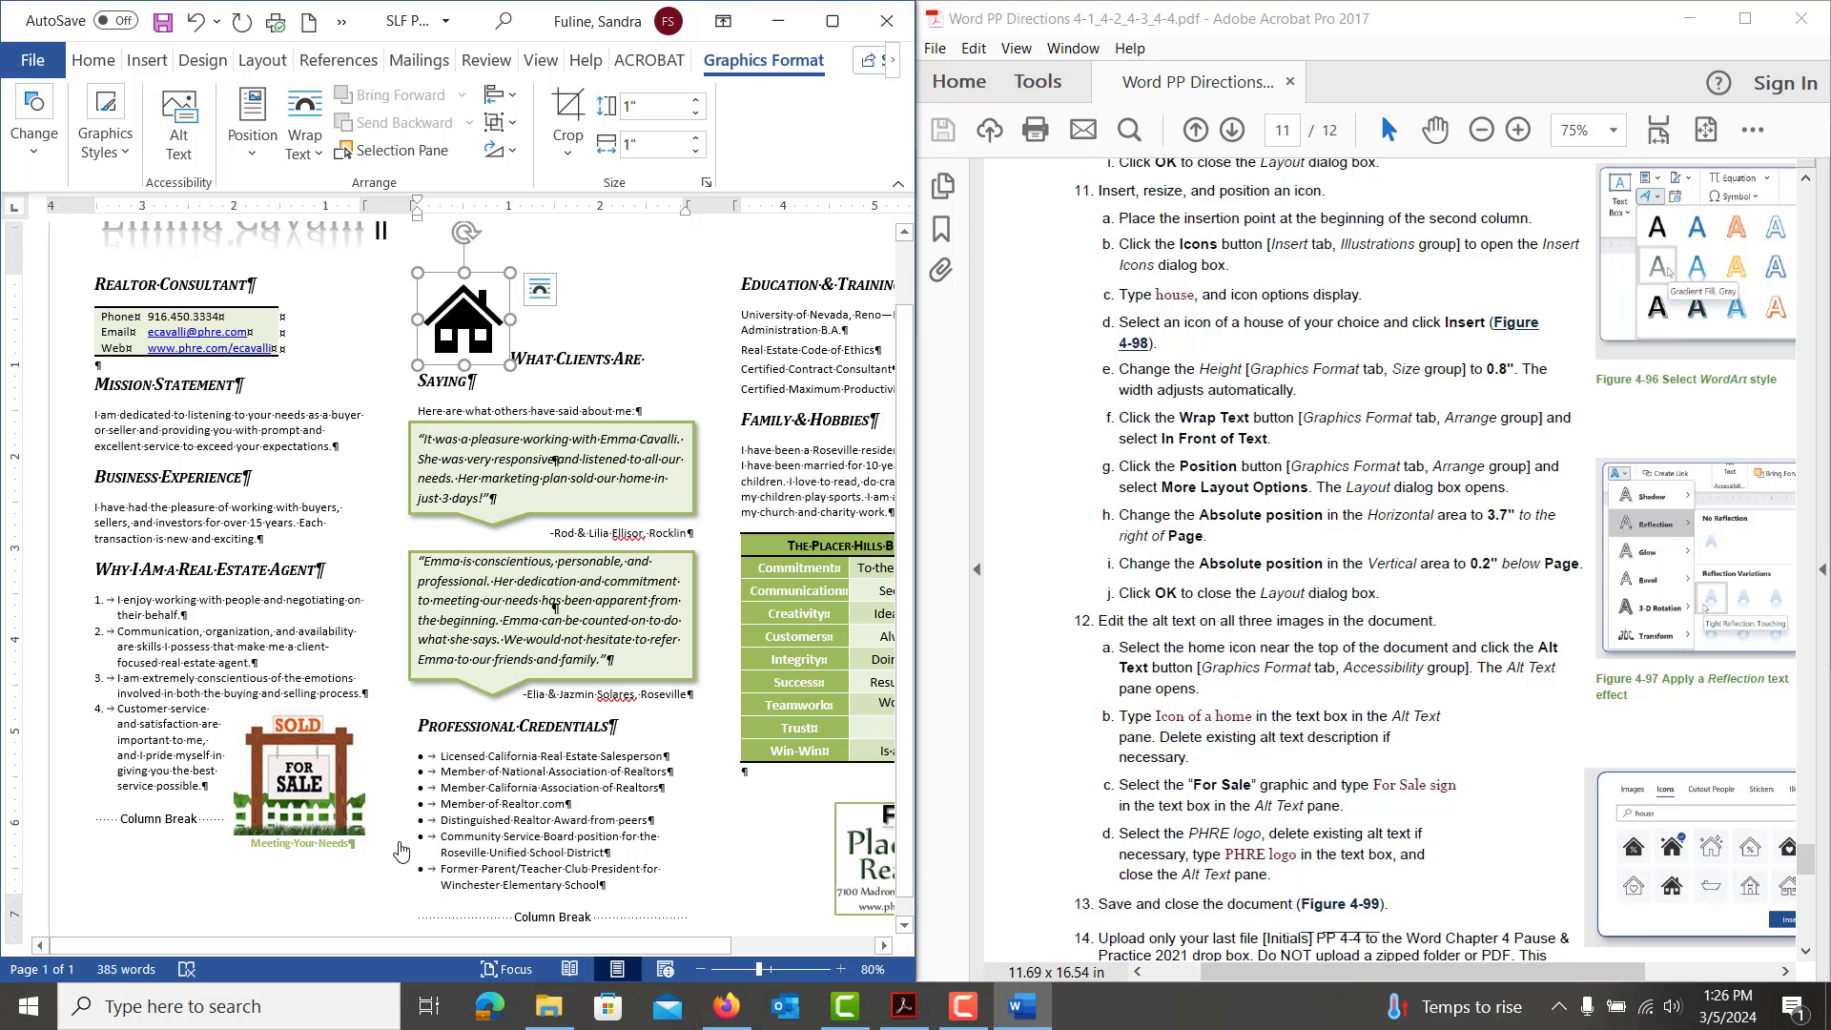
Resize the house icon to a height of 0.8" and set its text wrapping to In Front of Text
left_click(698, 113)
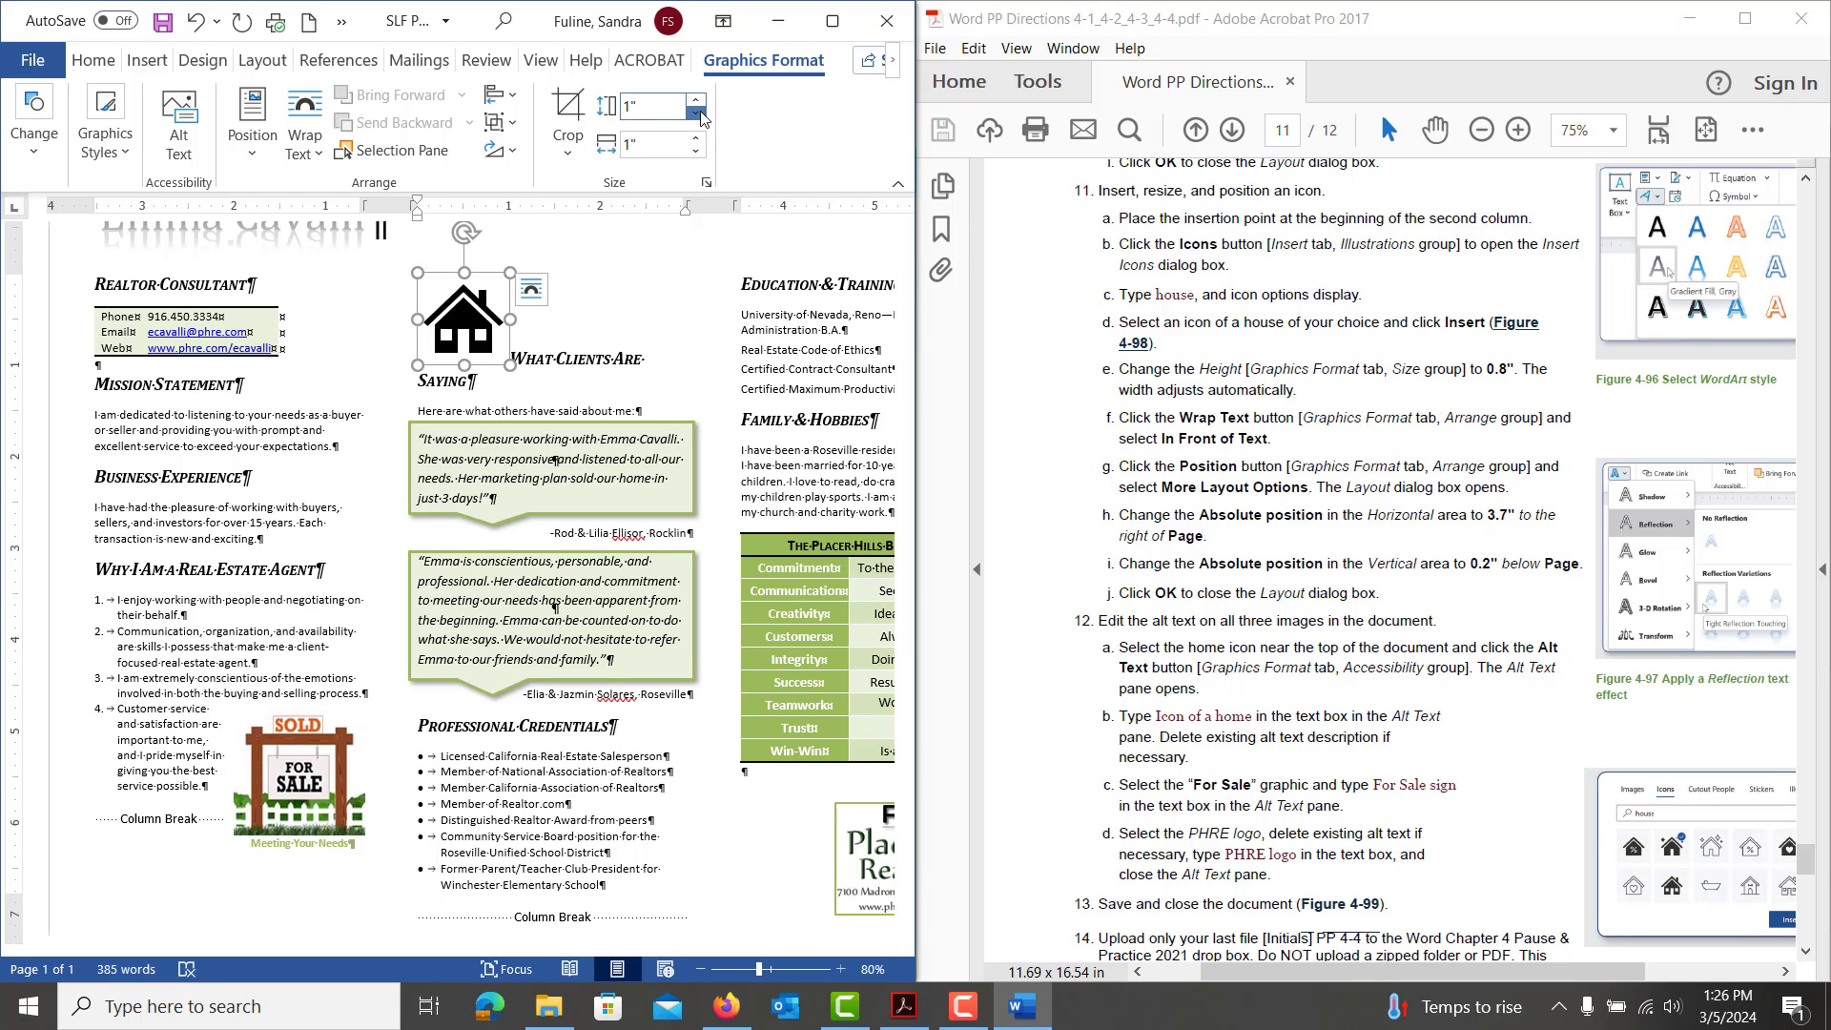
left_click(697, 112)
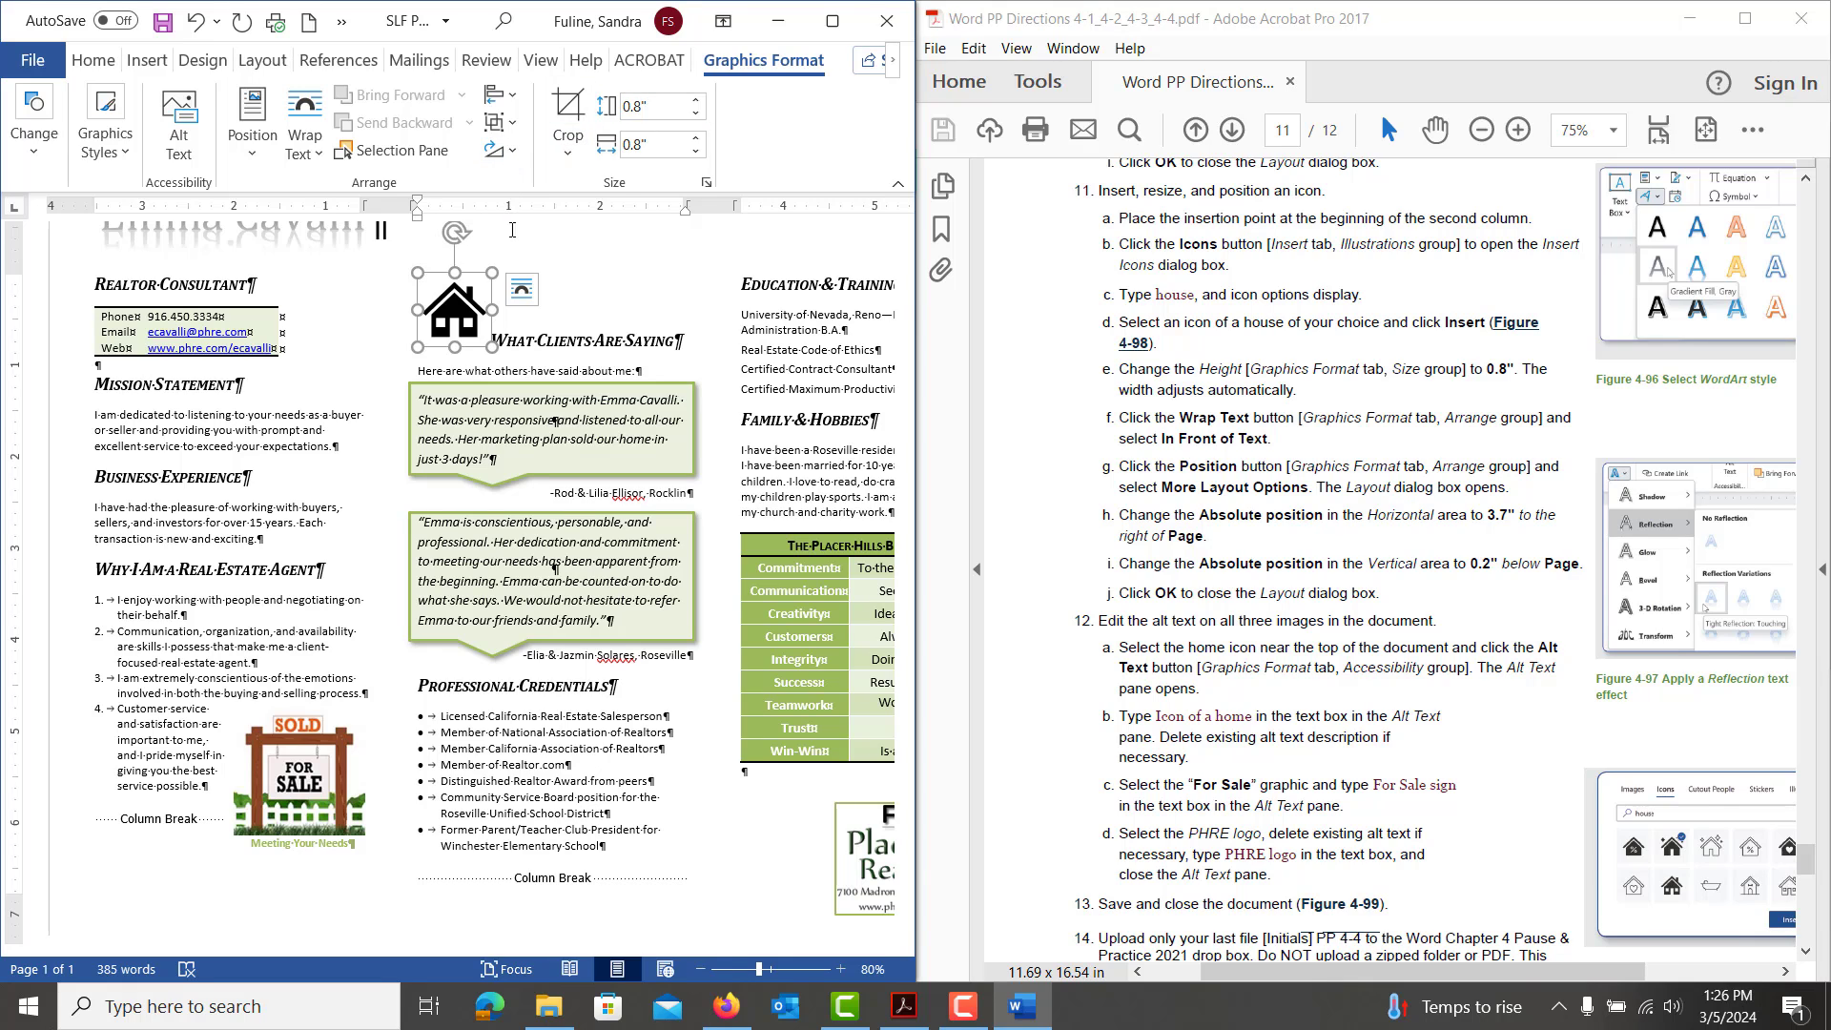
left_click(522, 289)
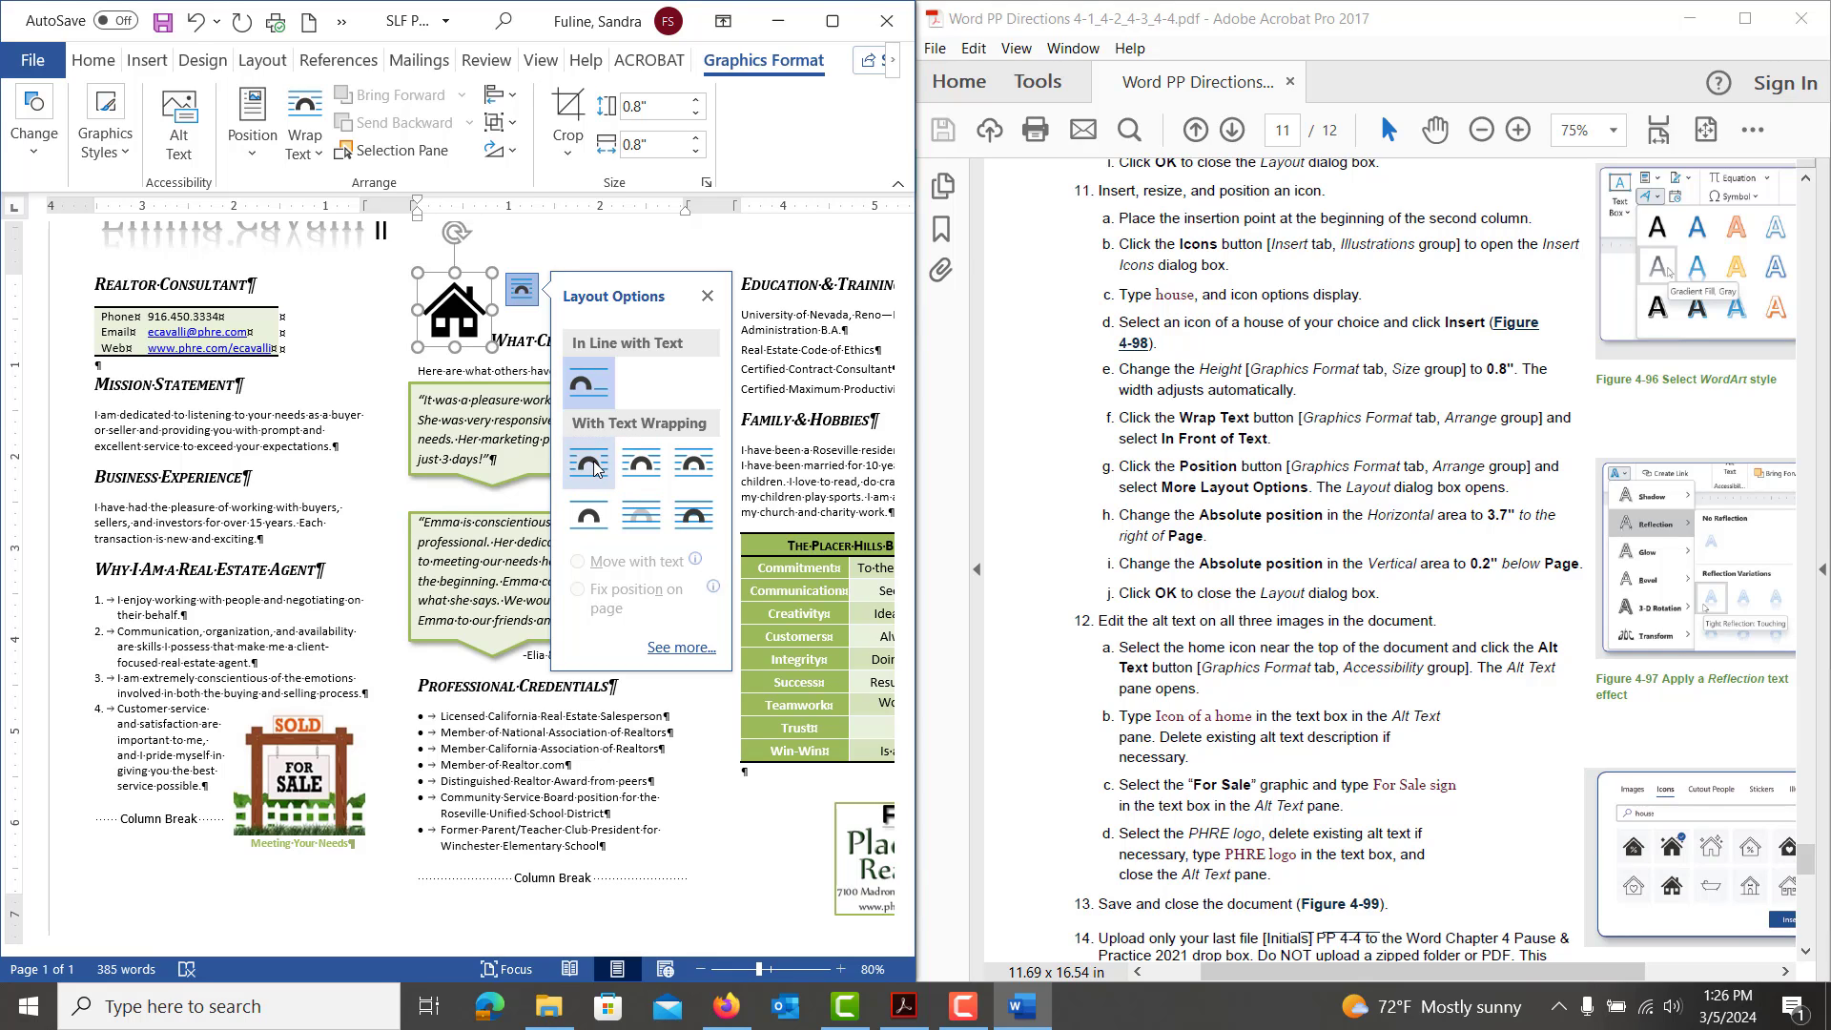
left_click(693, 512)
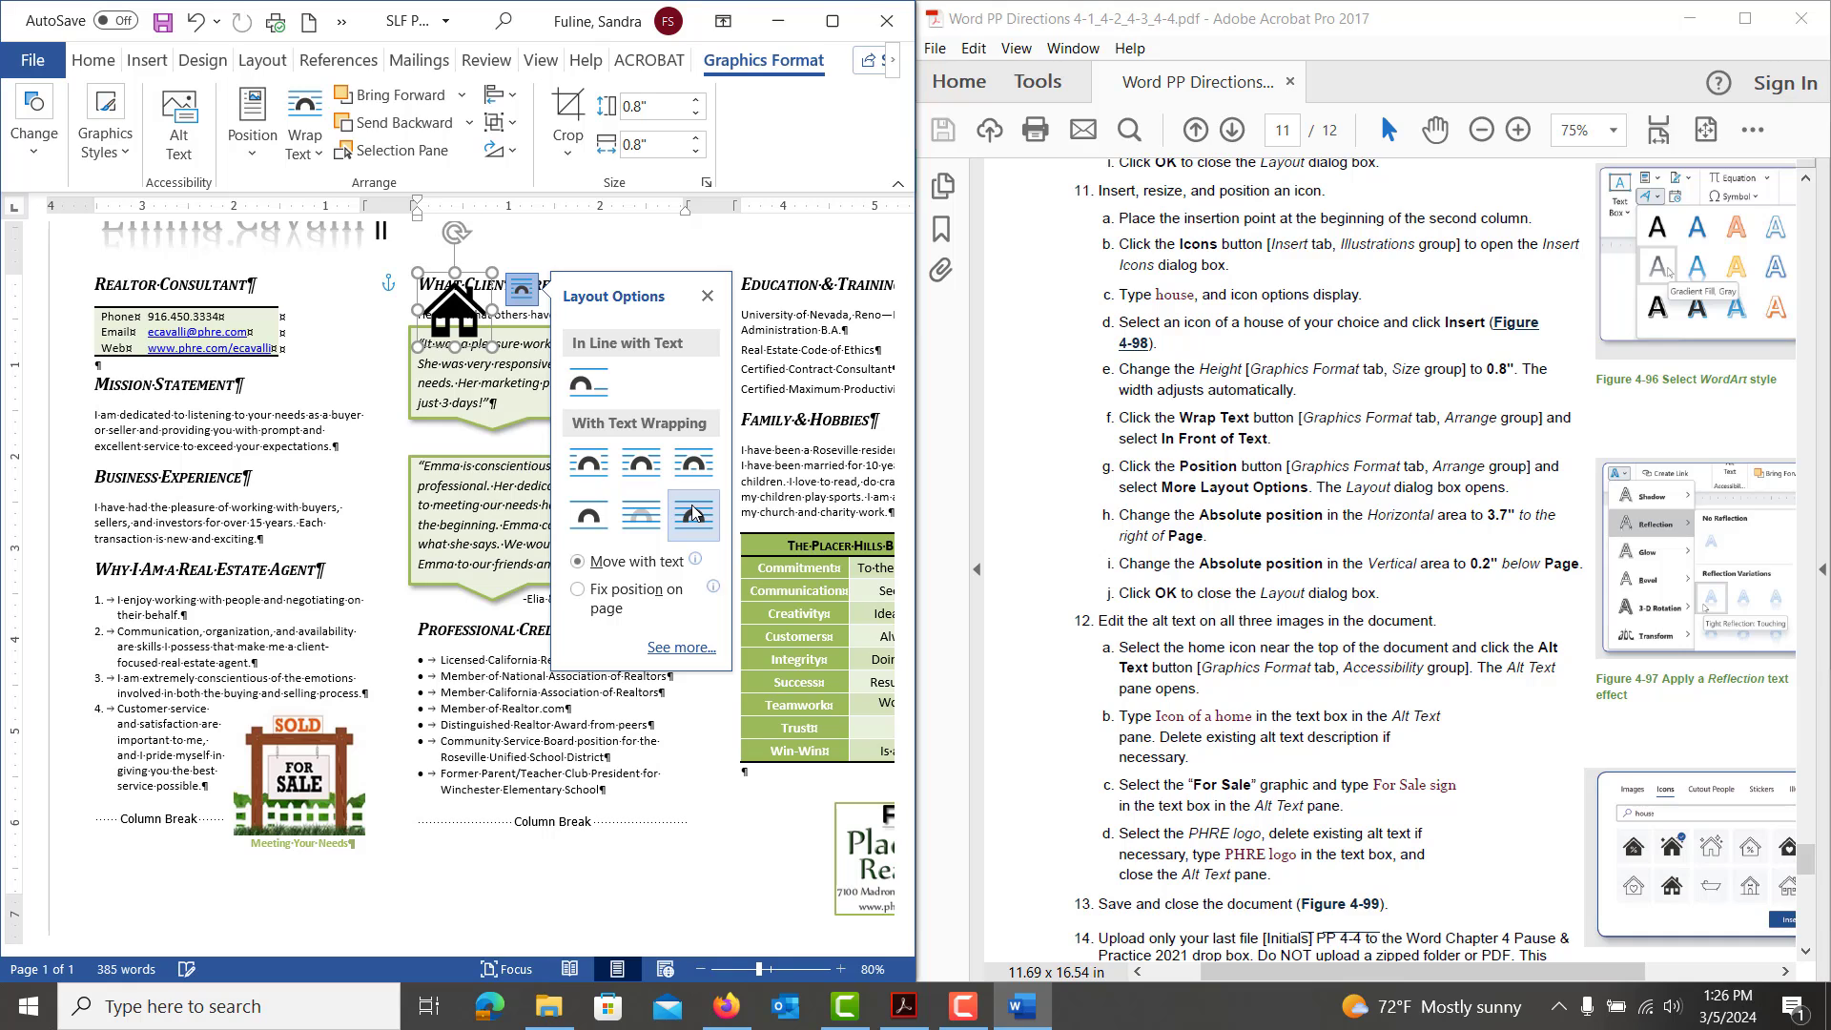
left_click(707, 298)
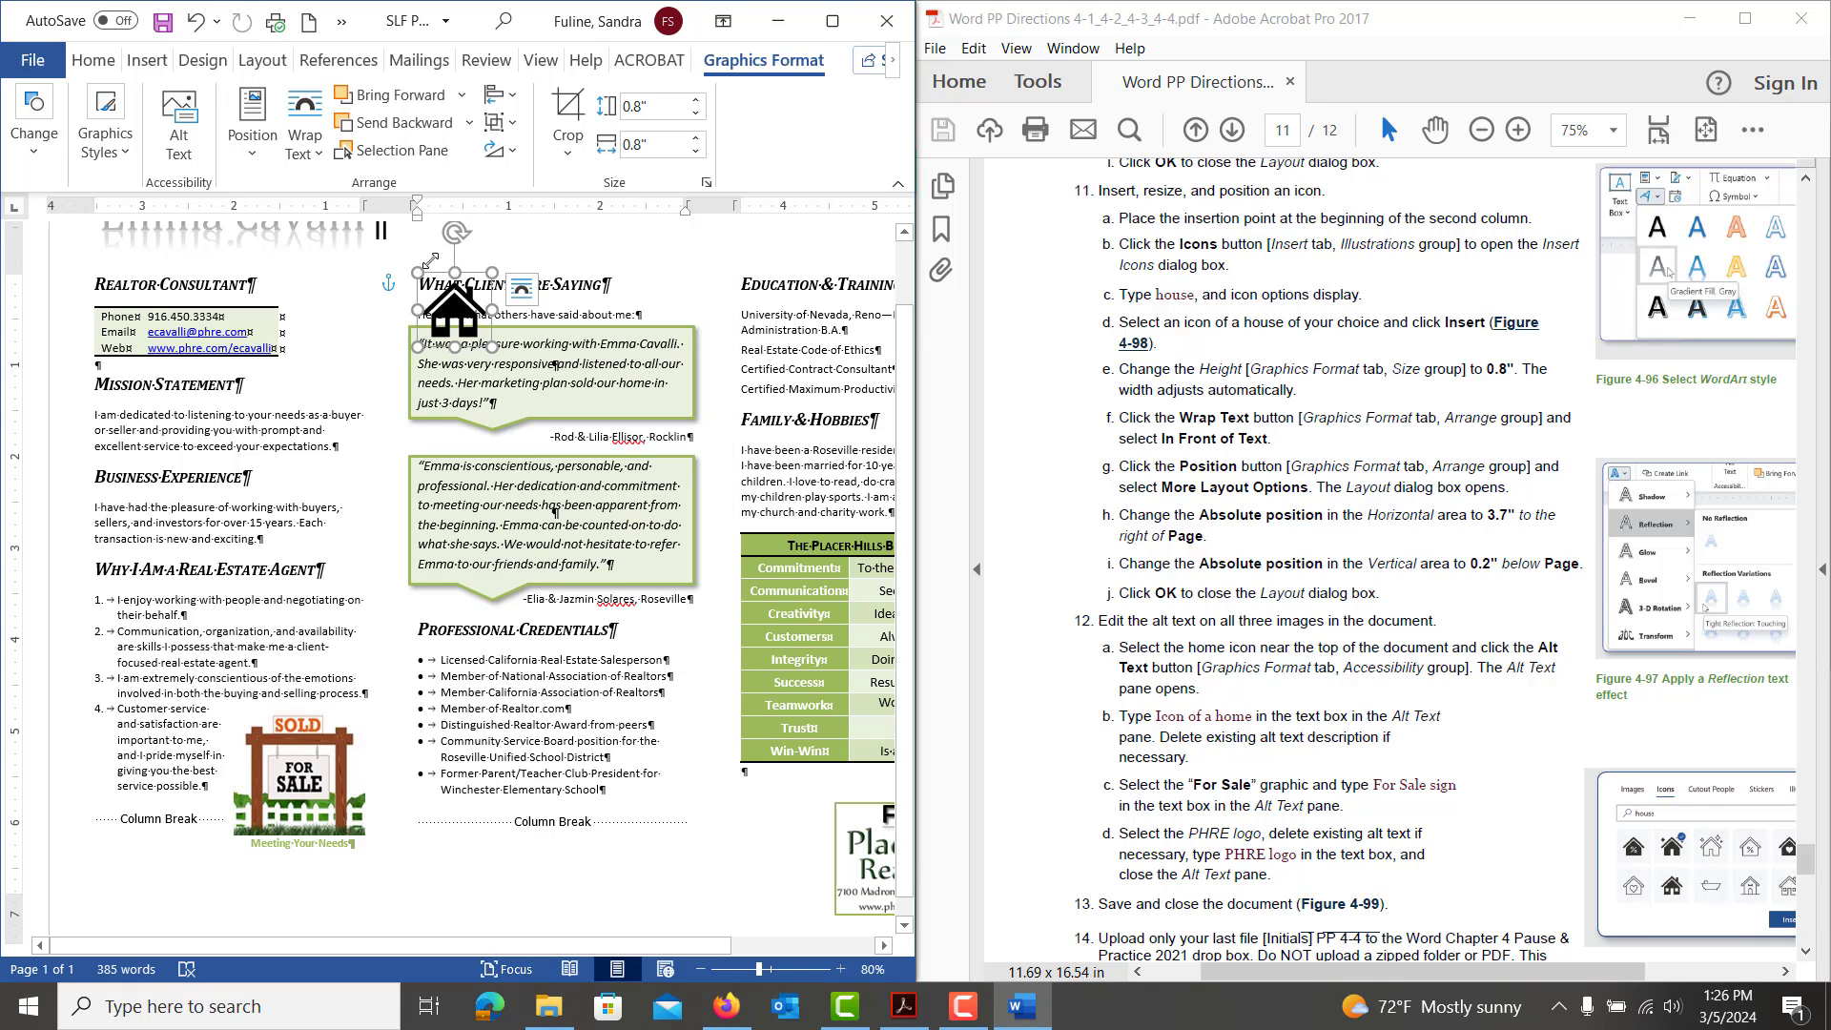
Set the house icon's horizontal absolute position to 3.7" to the right of Page
left_click(252, 120)
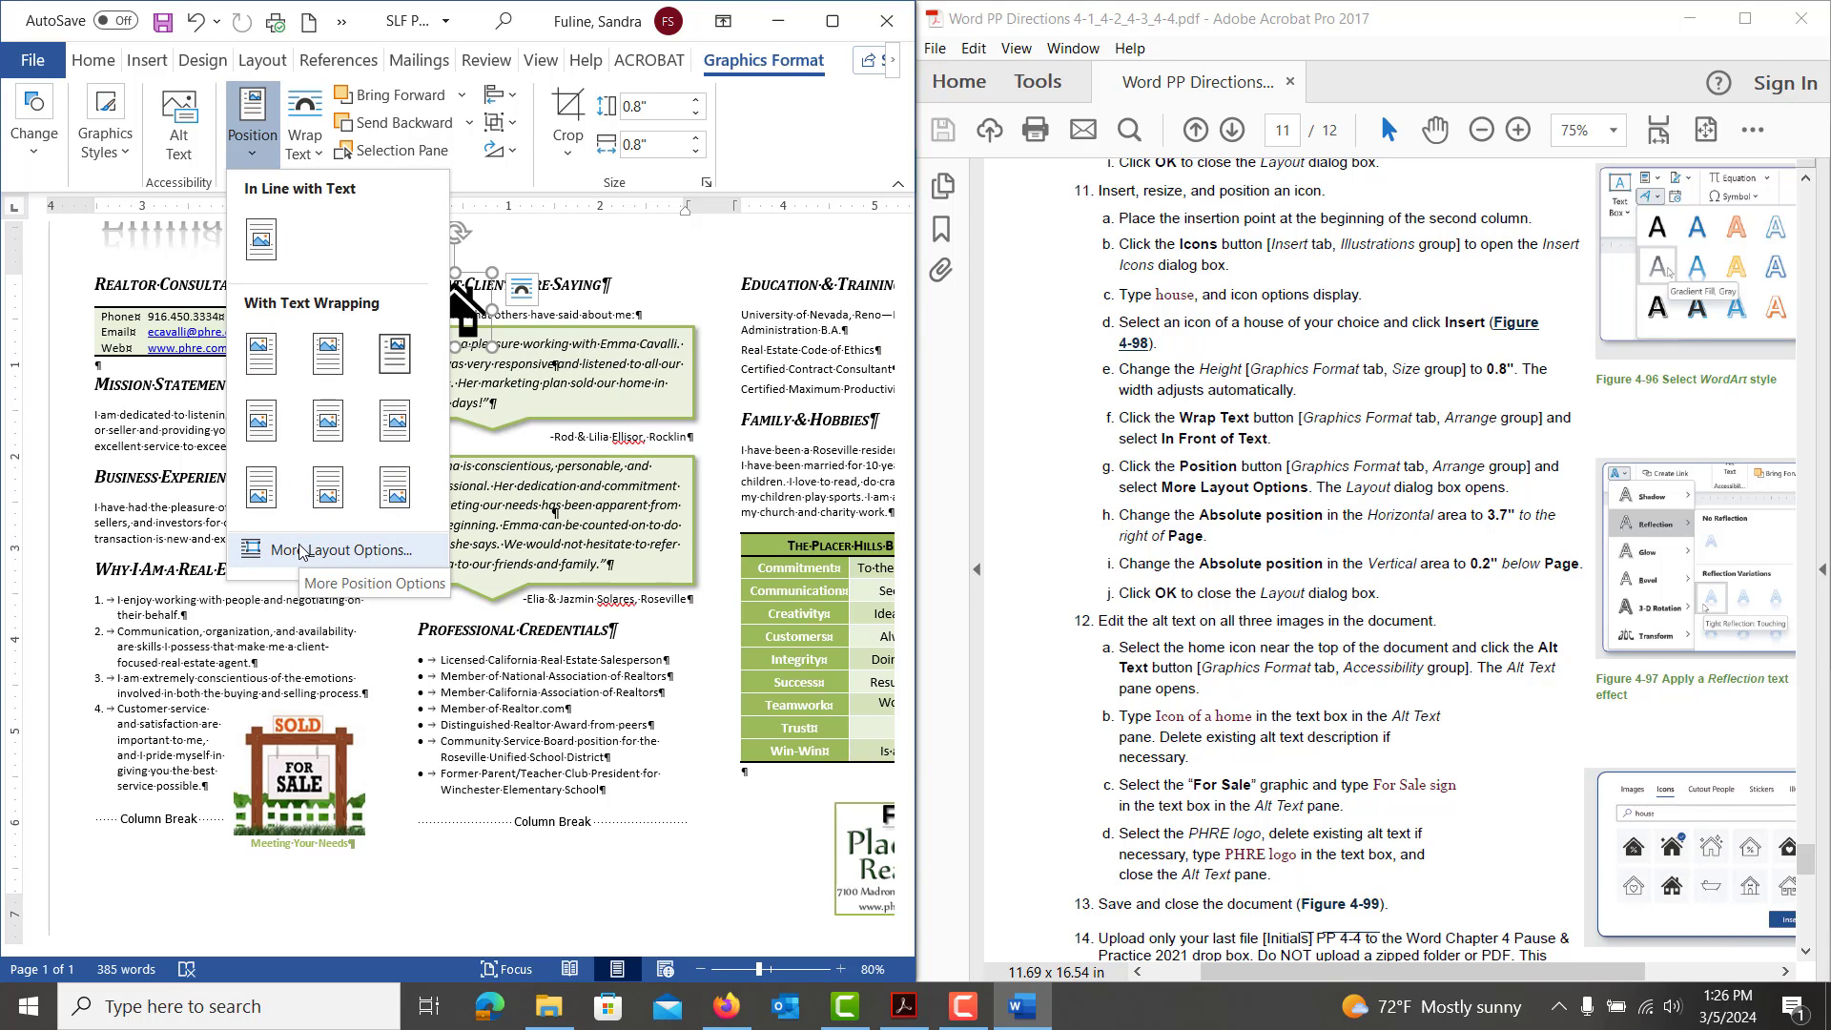
left_click(301, 551)
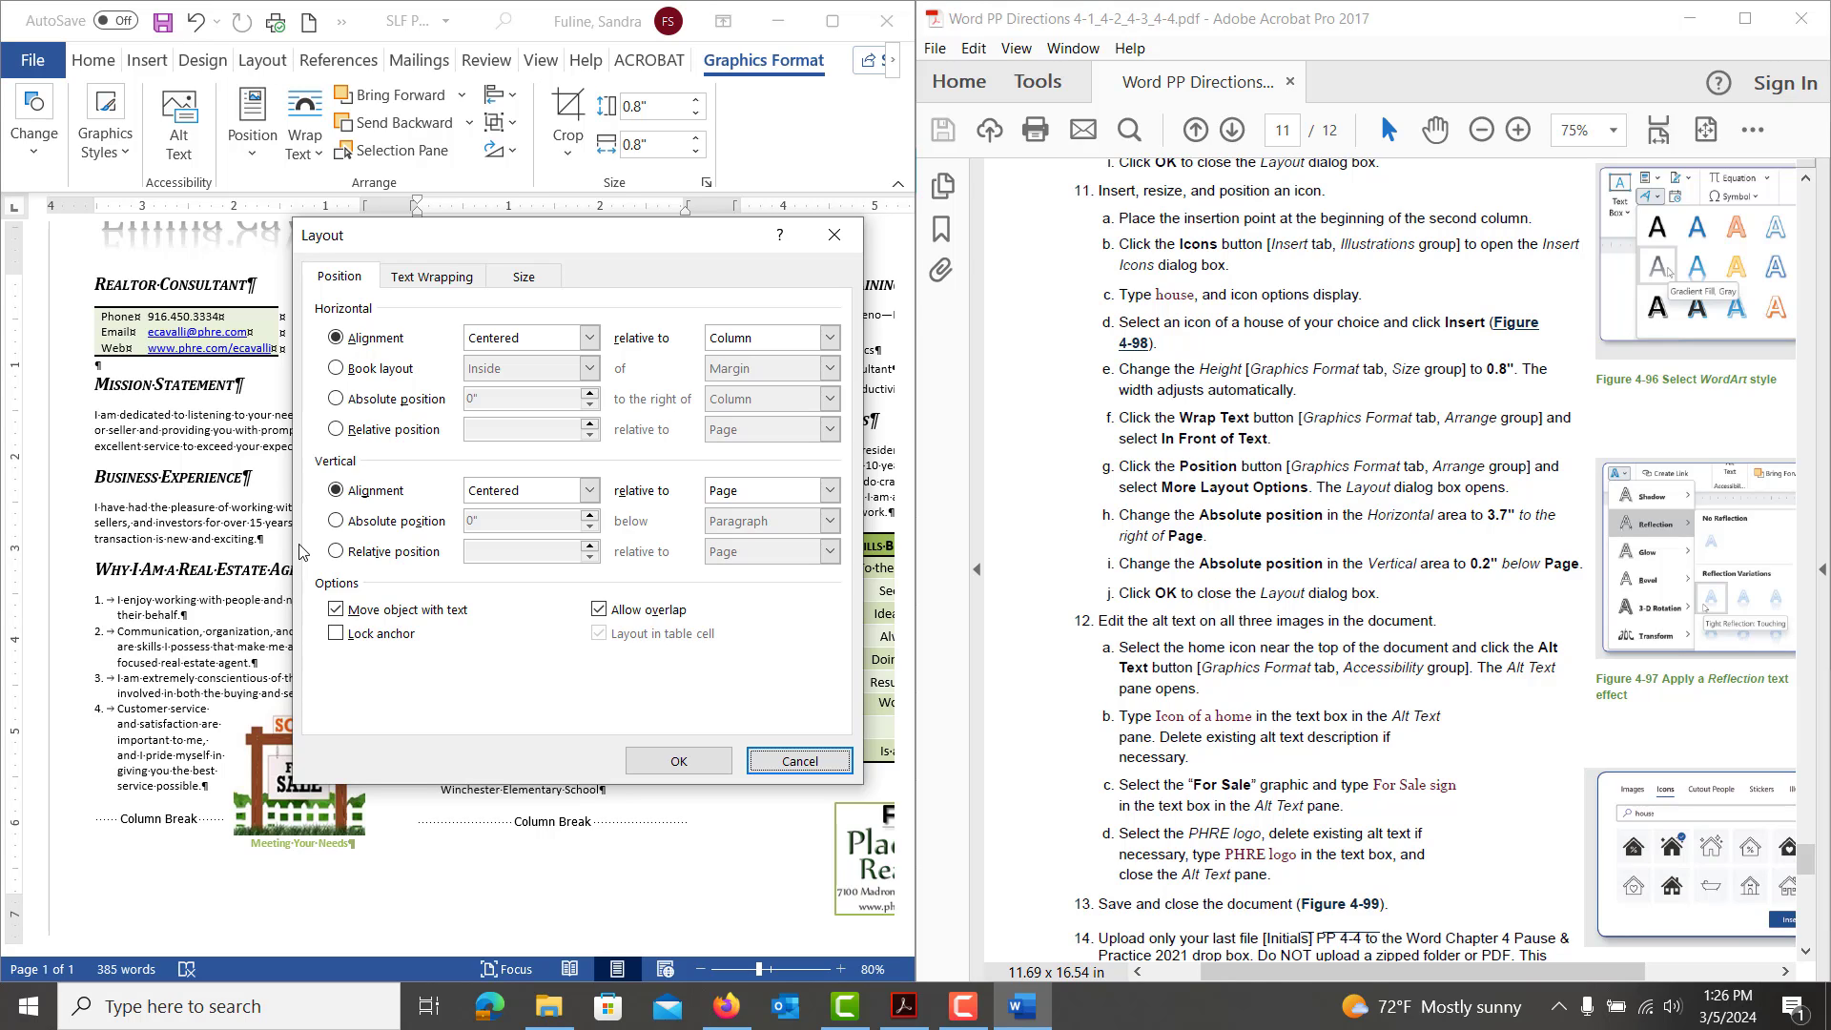
left_click(339, 398)
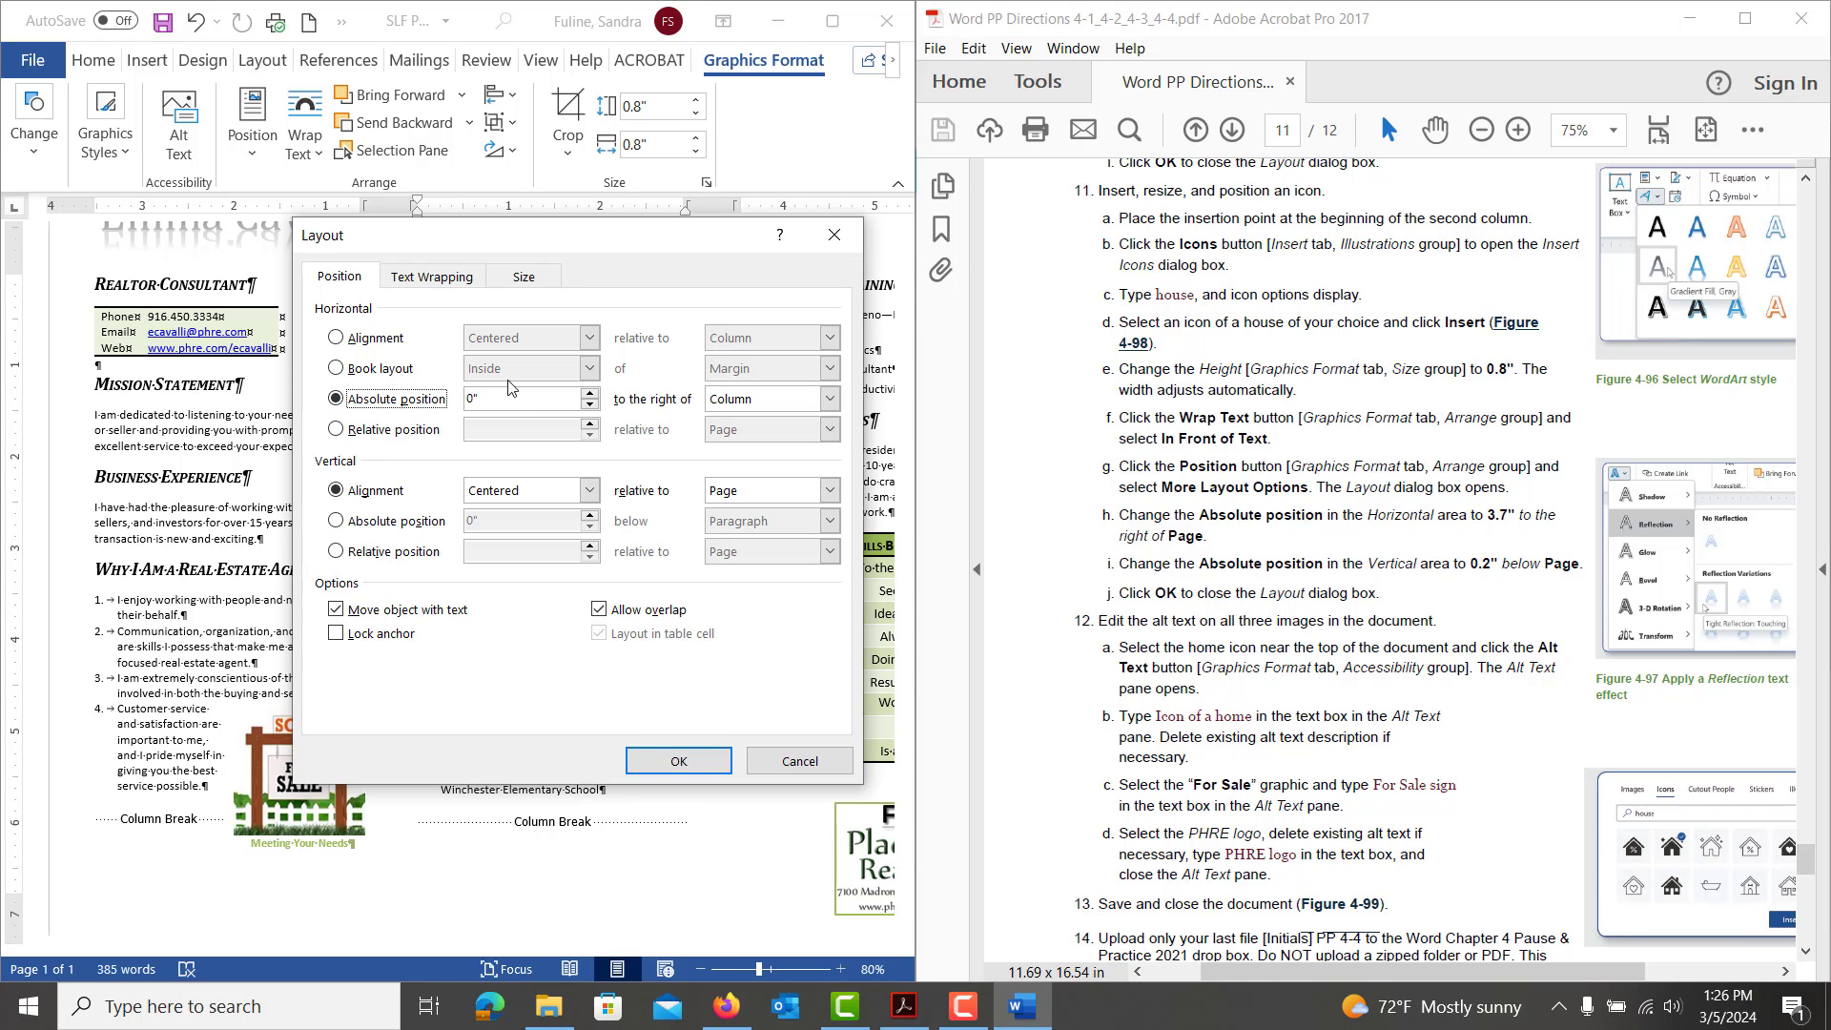
key("Tab")
left_click(758, 401)
left_click(748, 438)
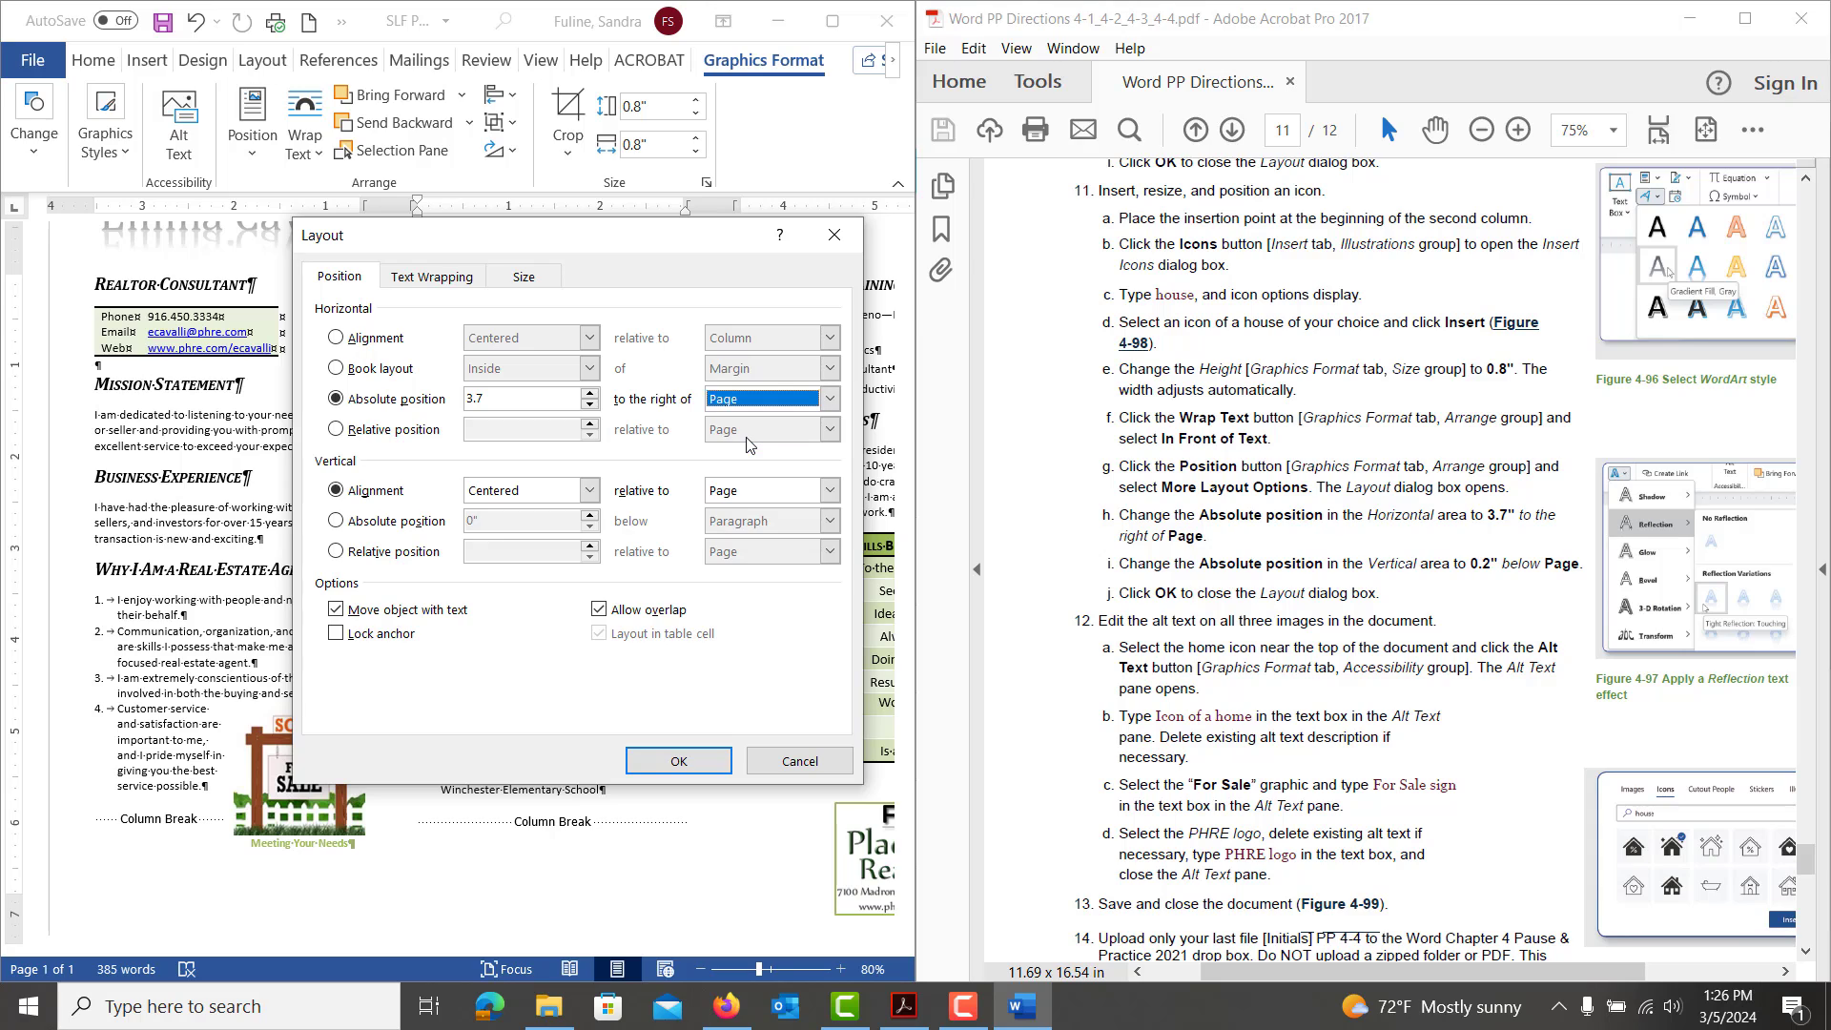
Set the house icon's vertical absolute position to 0.2" below Page and apply the layout
left_click(407, 526)
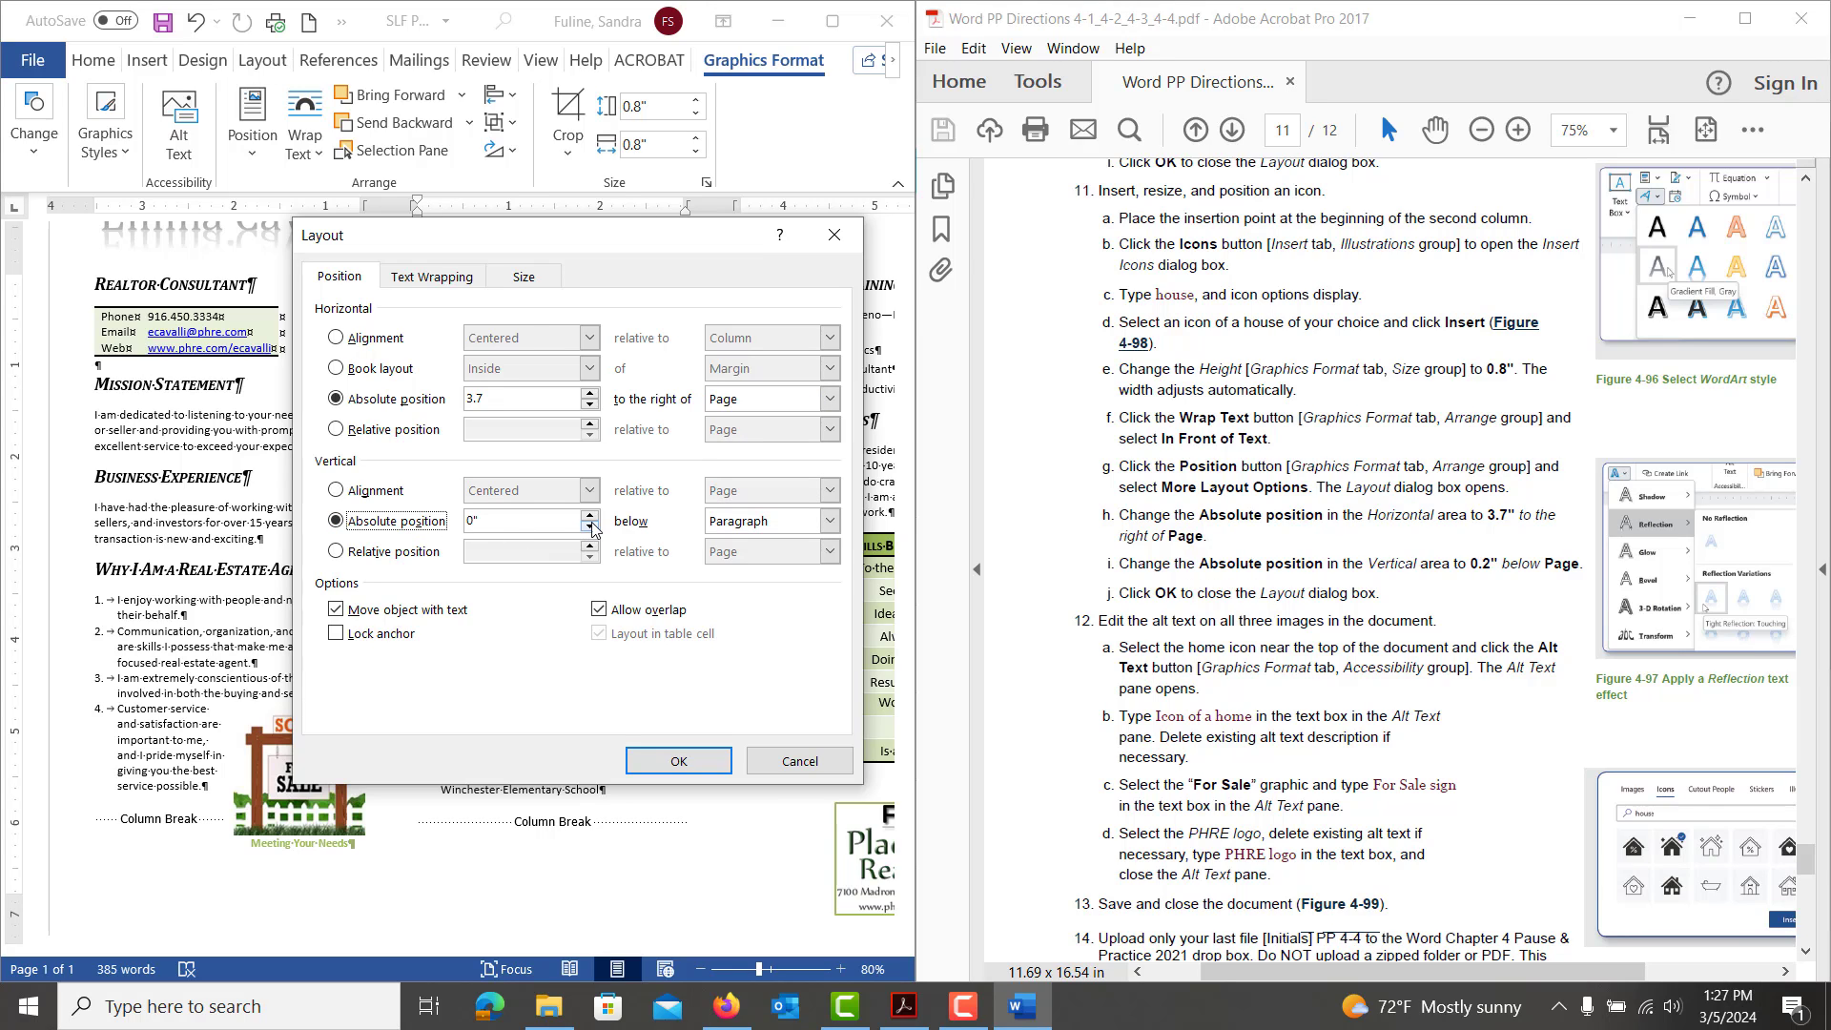
left_click(591, 515)
left_click(829, 520)
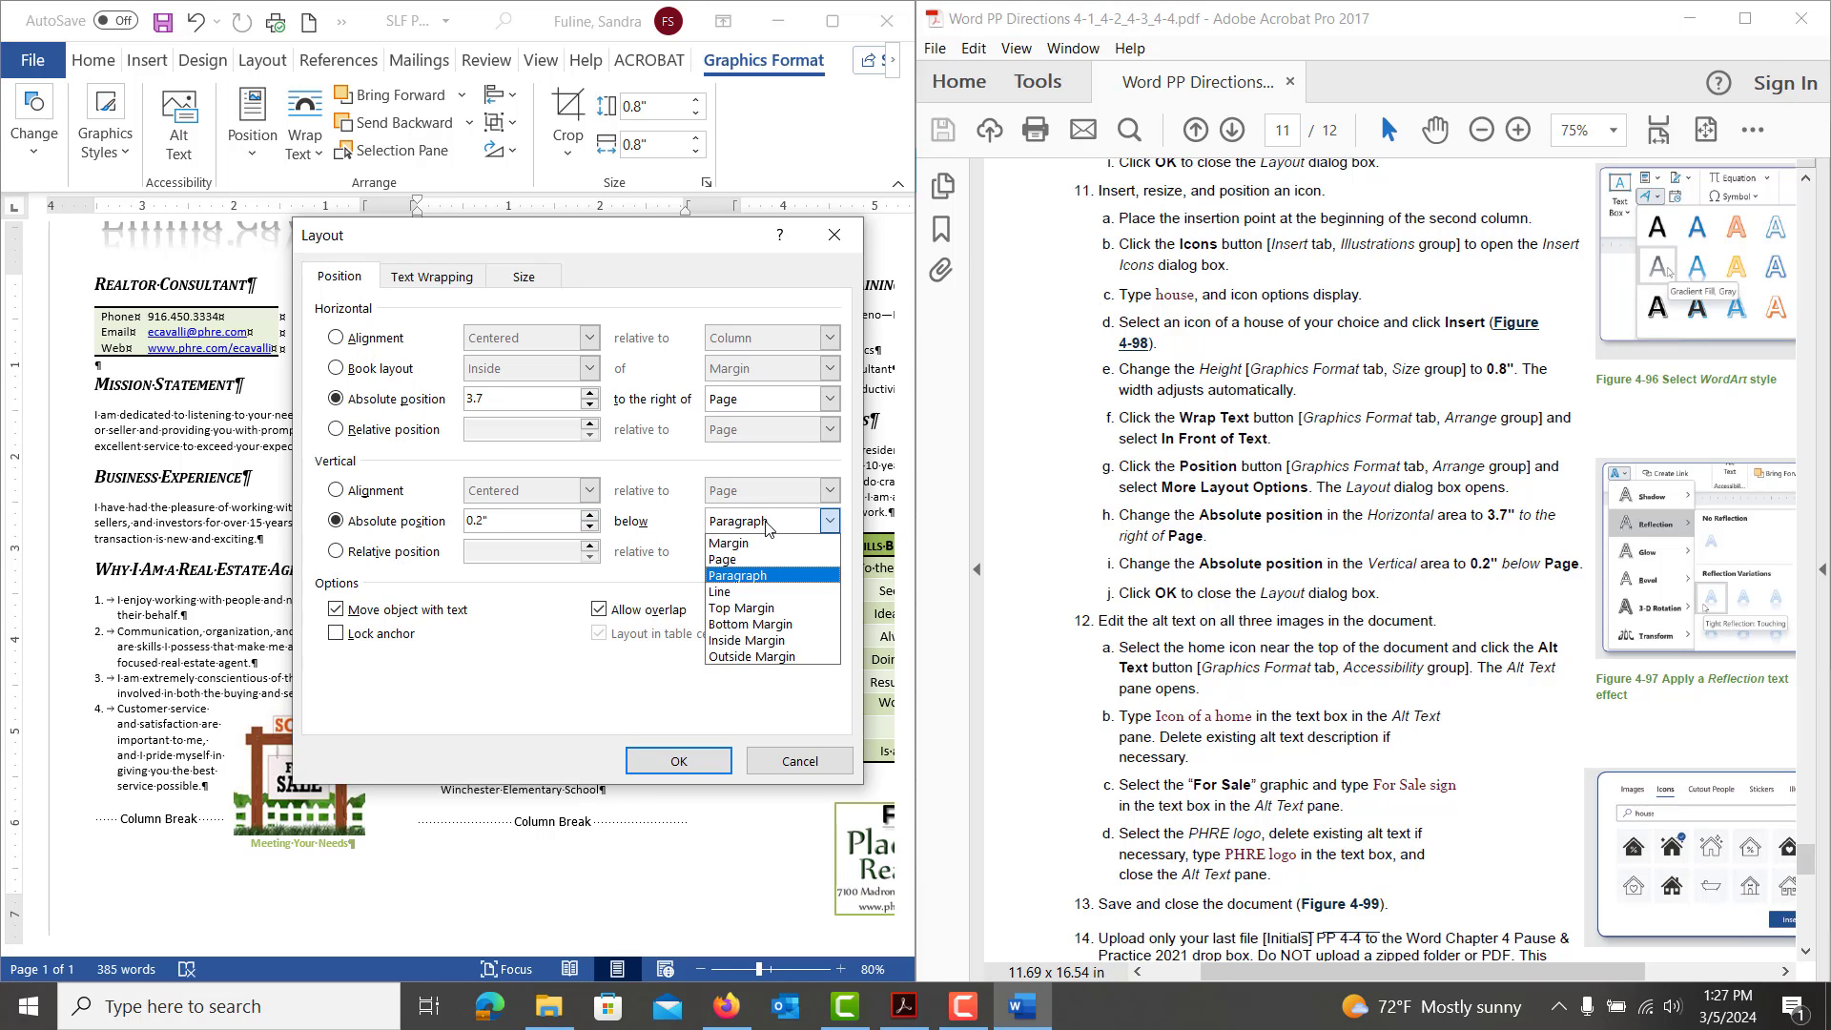
left_click(759, 560)
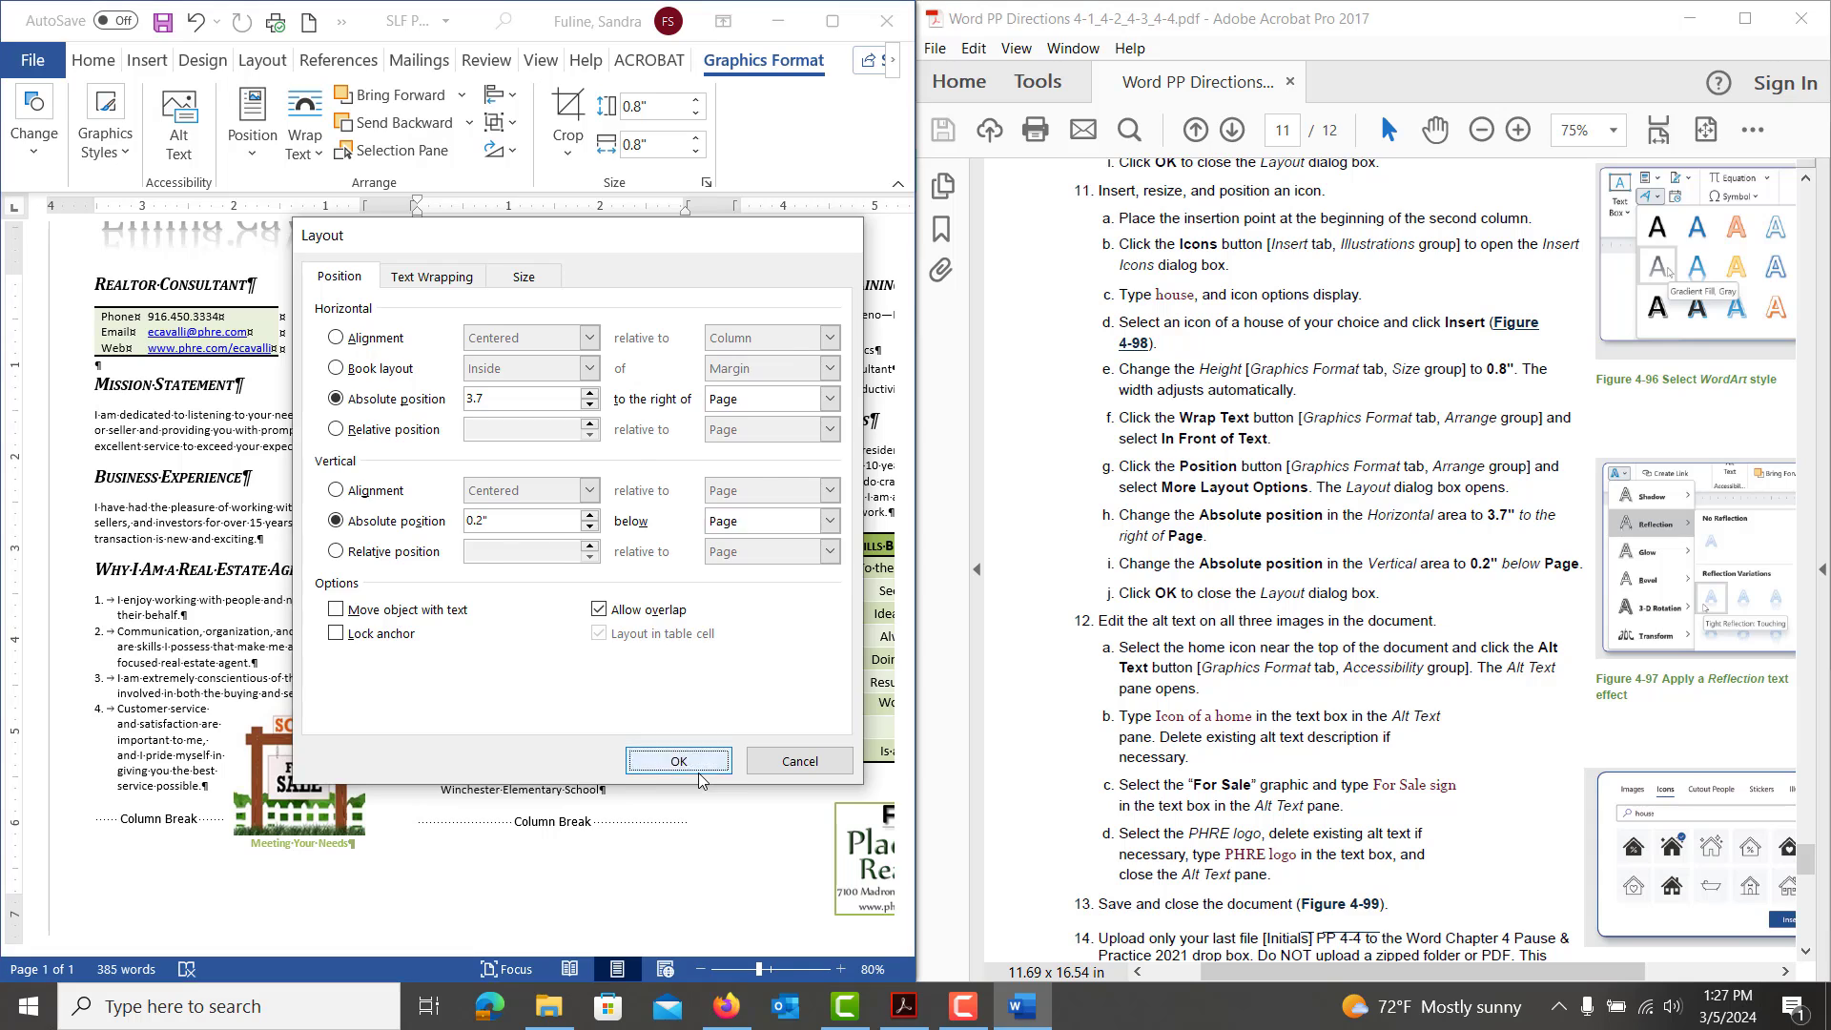
left_click(699, 763)
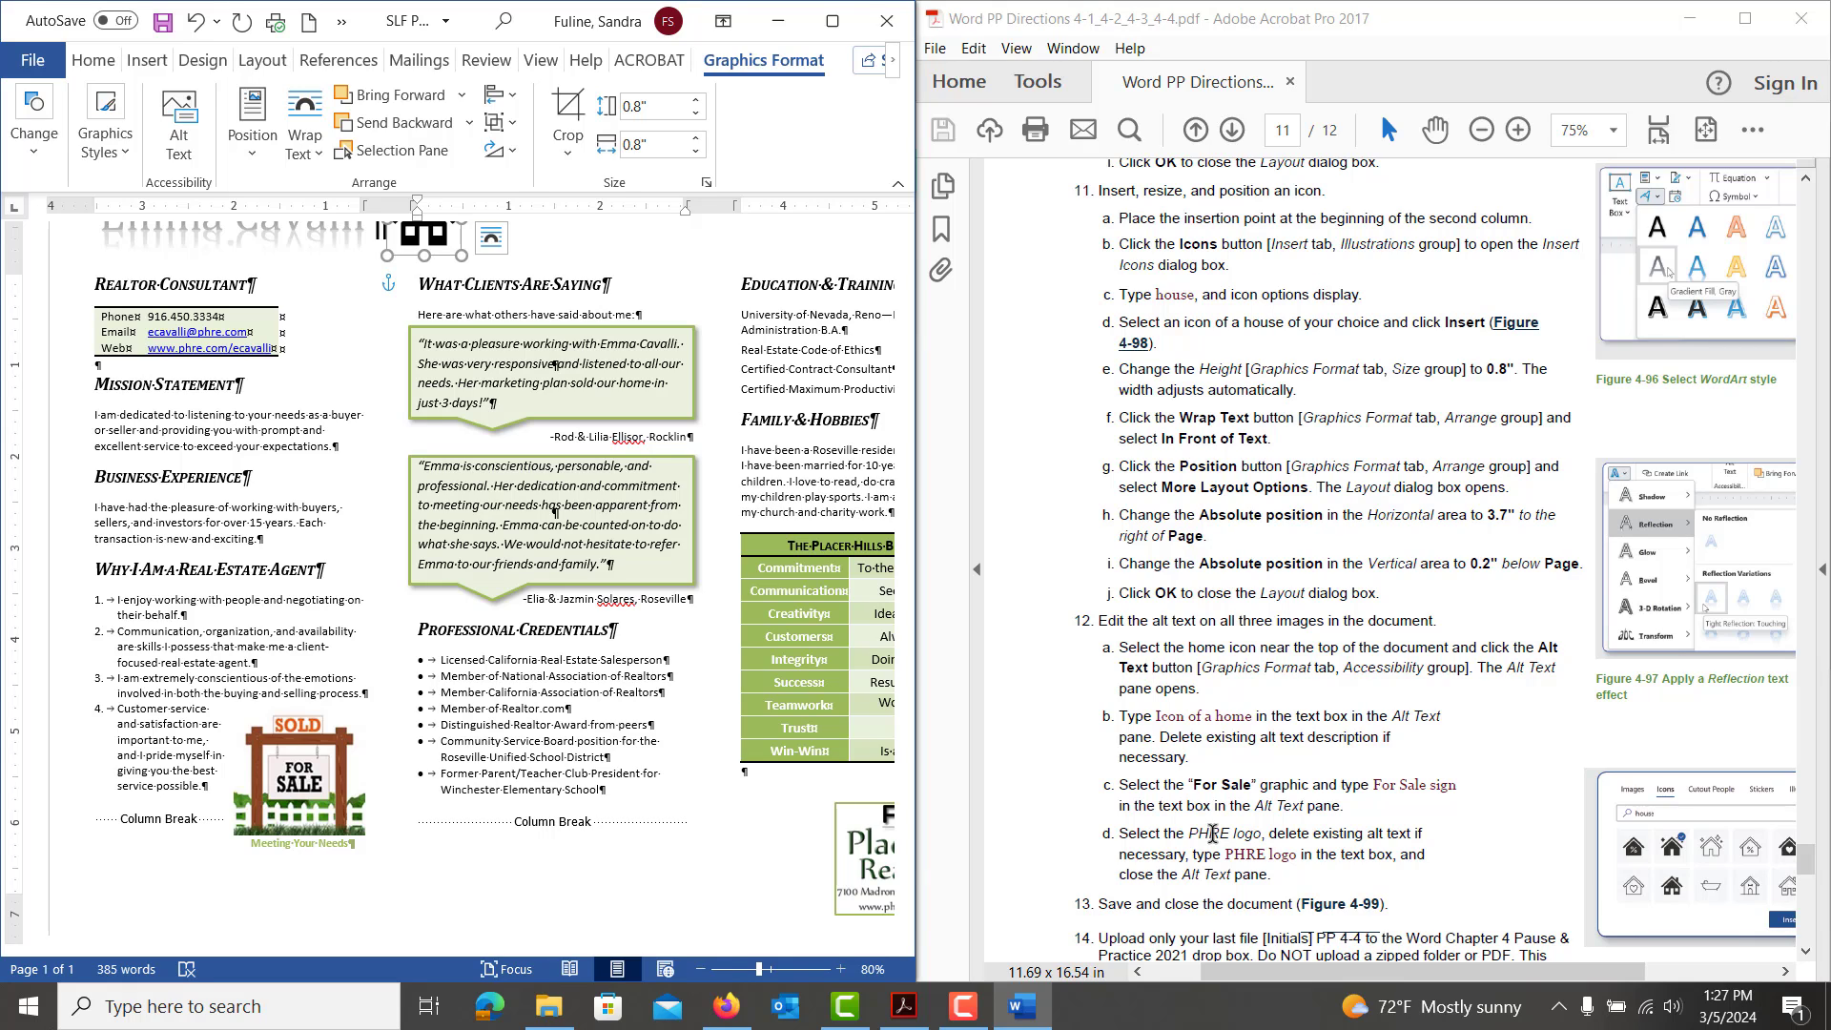
Replace the house icon's alt text with "Icon of a home"
right_click(432, 239)
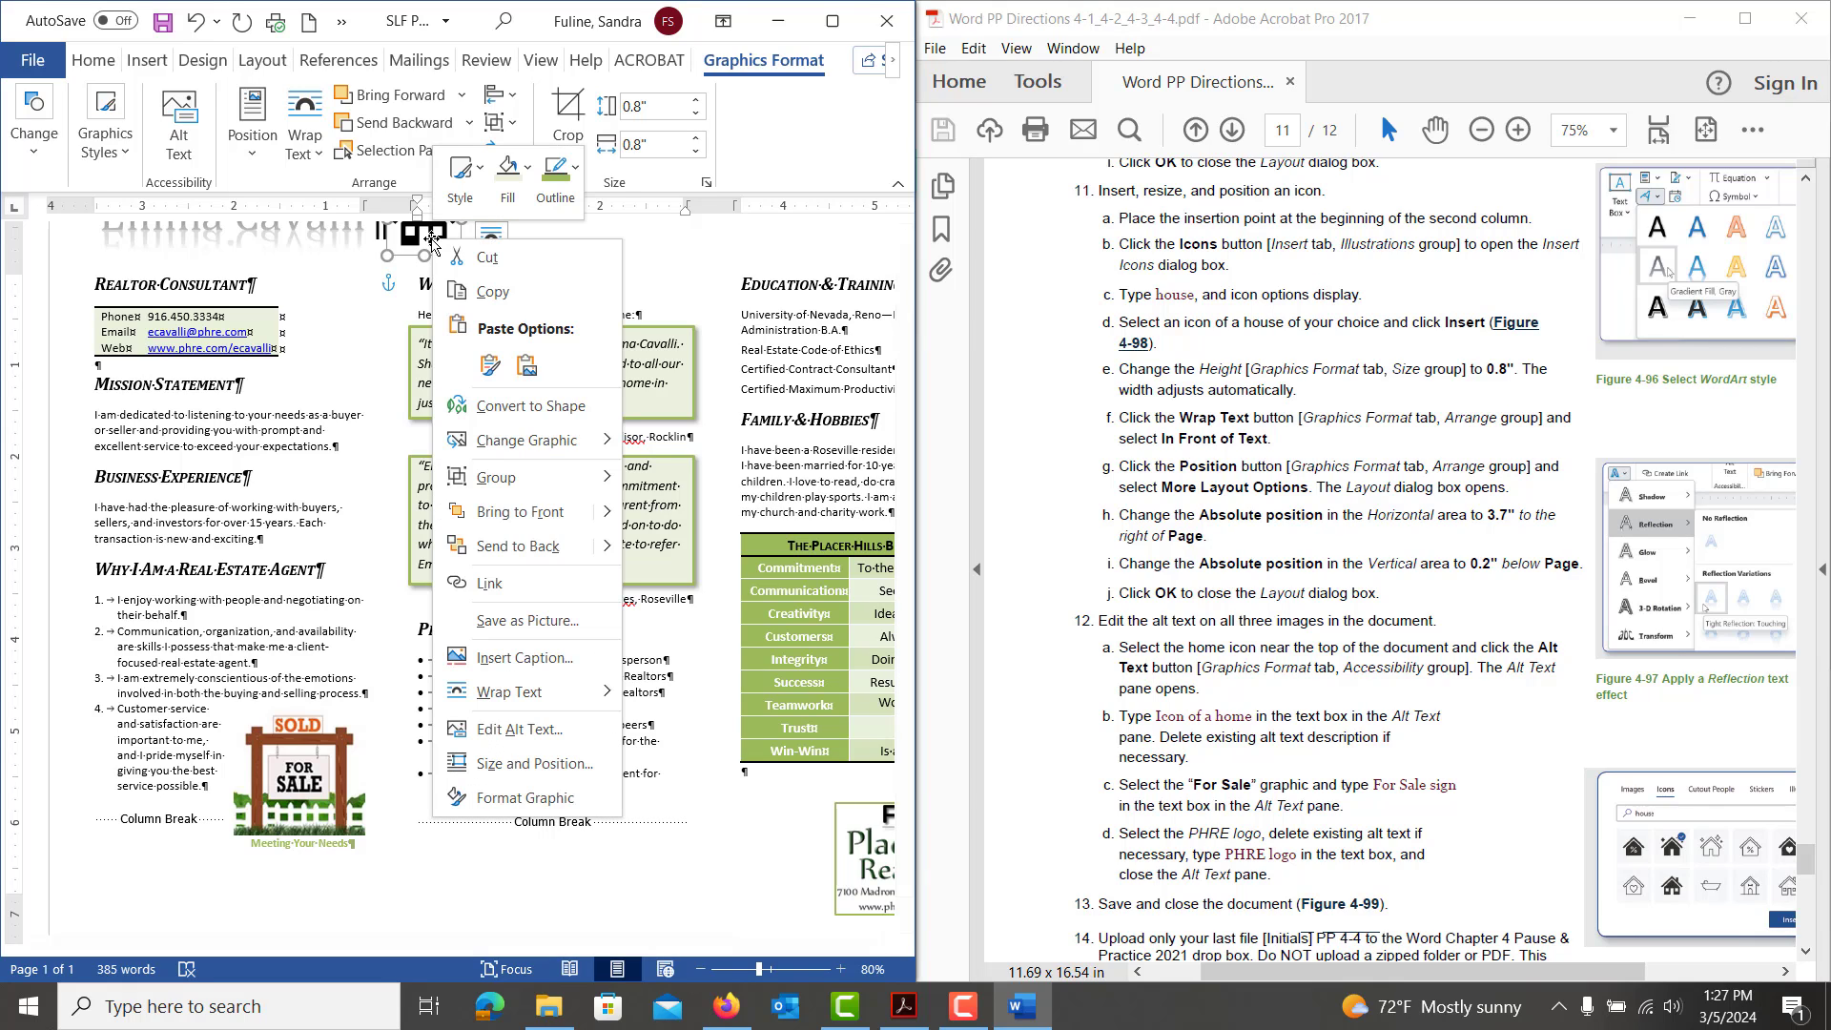
left_click(513, 729)
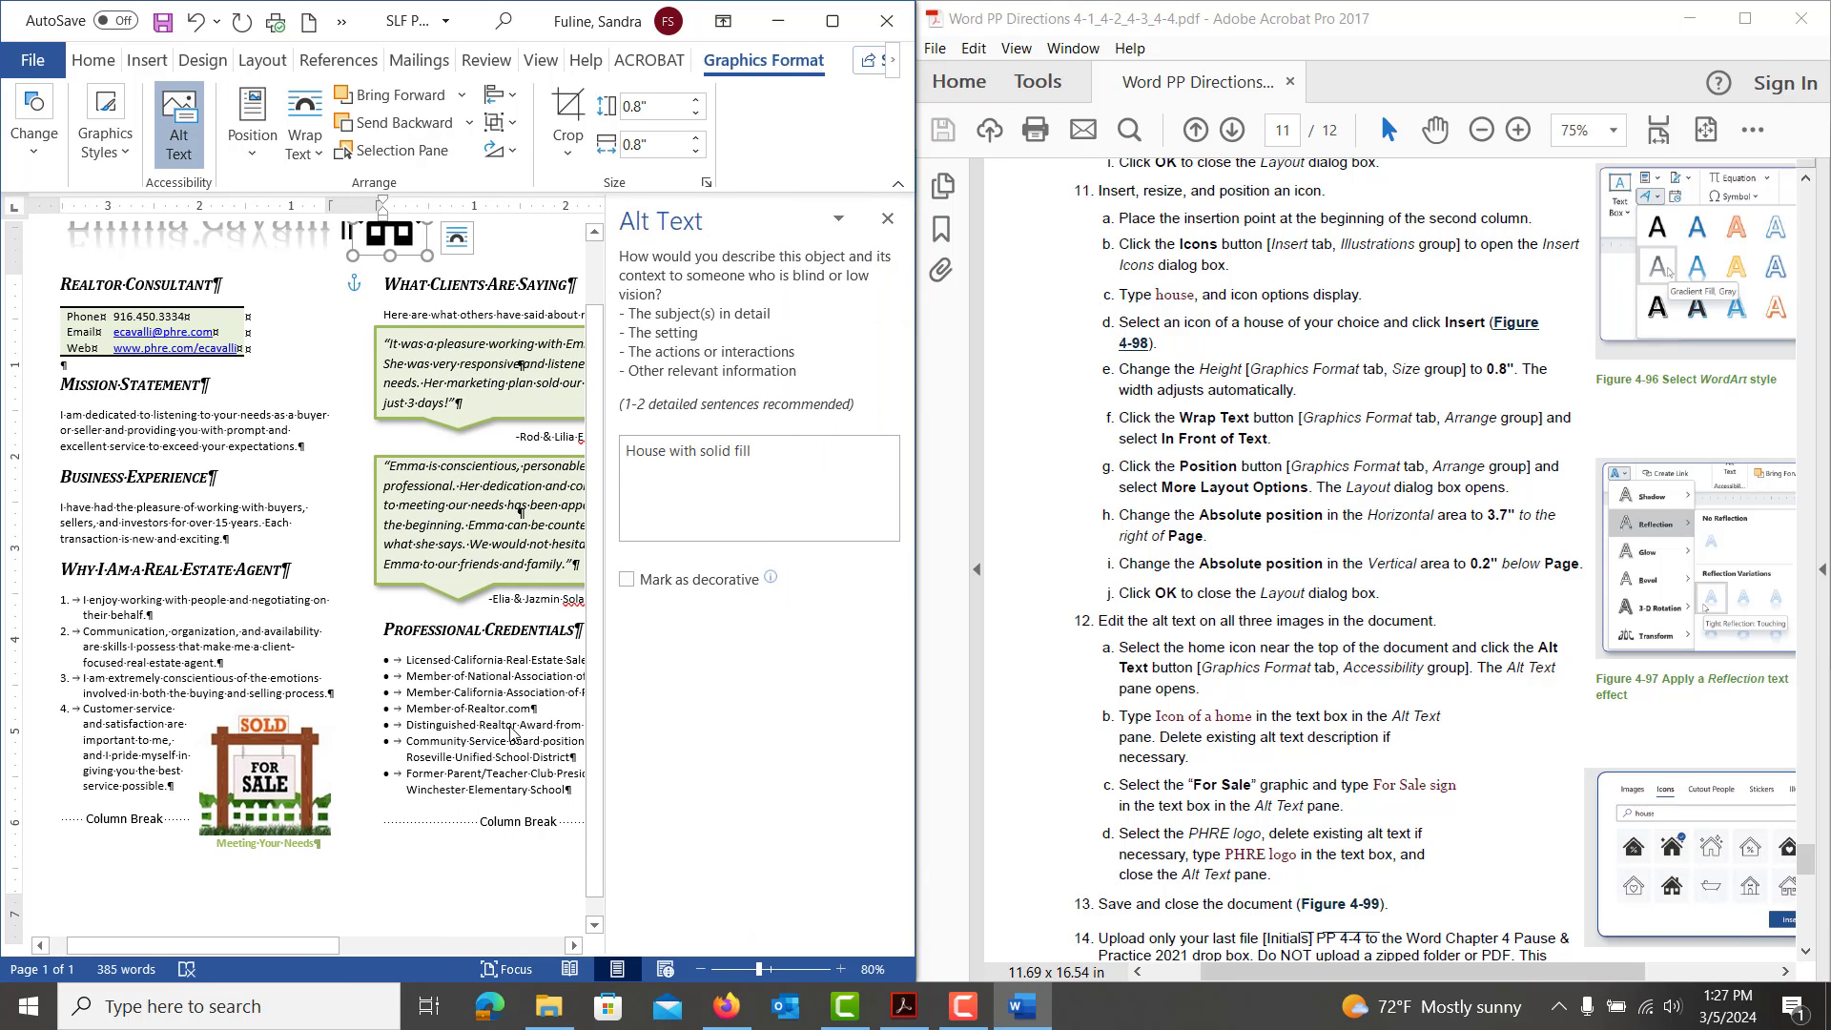
left_click_drag(752, 451, 603, 463)
type("Icon of")
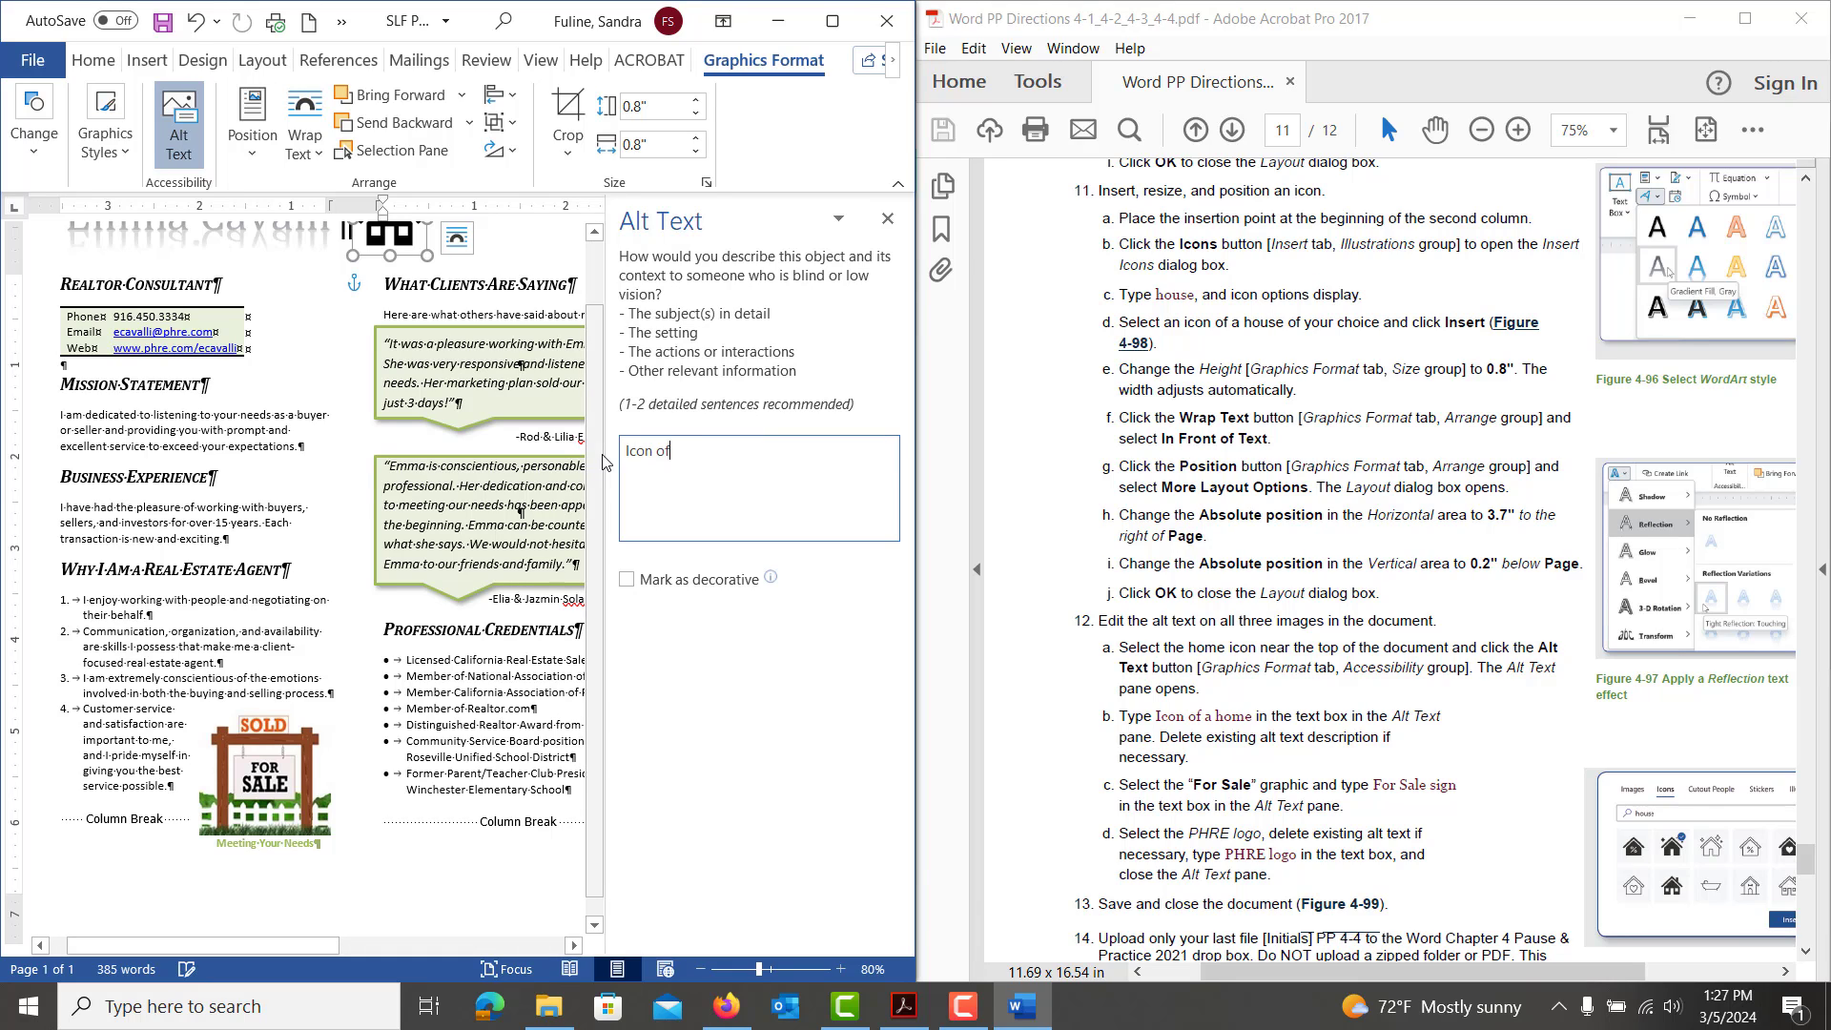
type(" a home")
Add the alt text "For Sale sign" to the For Sale graphic in the first column
left_click(265, 778)
left_click(685, 474)
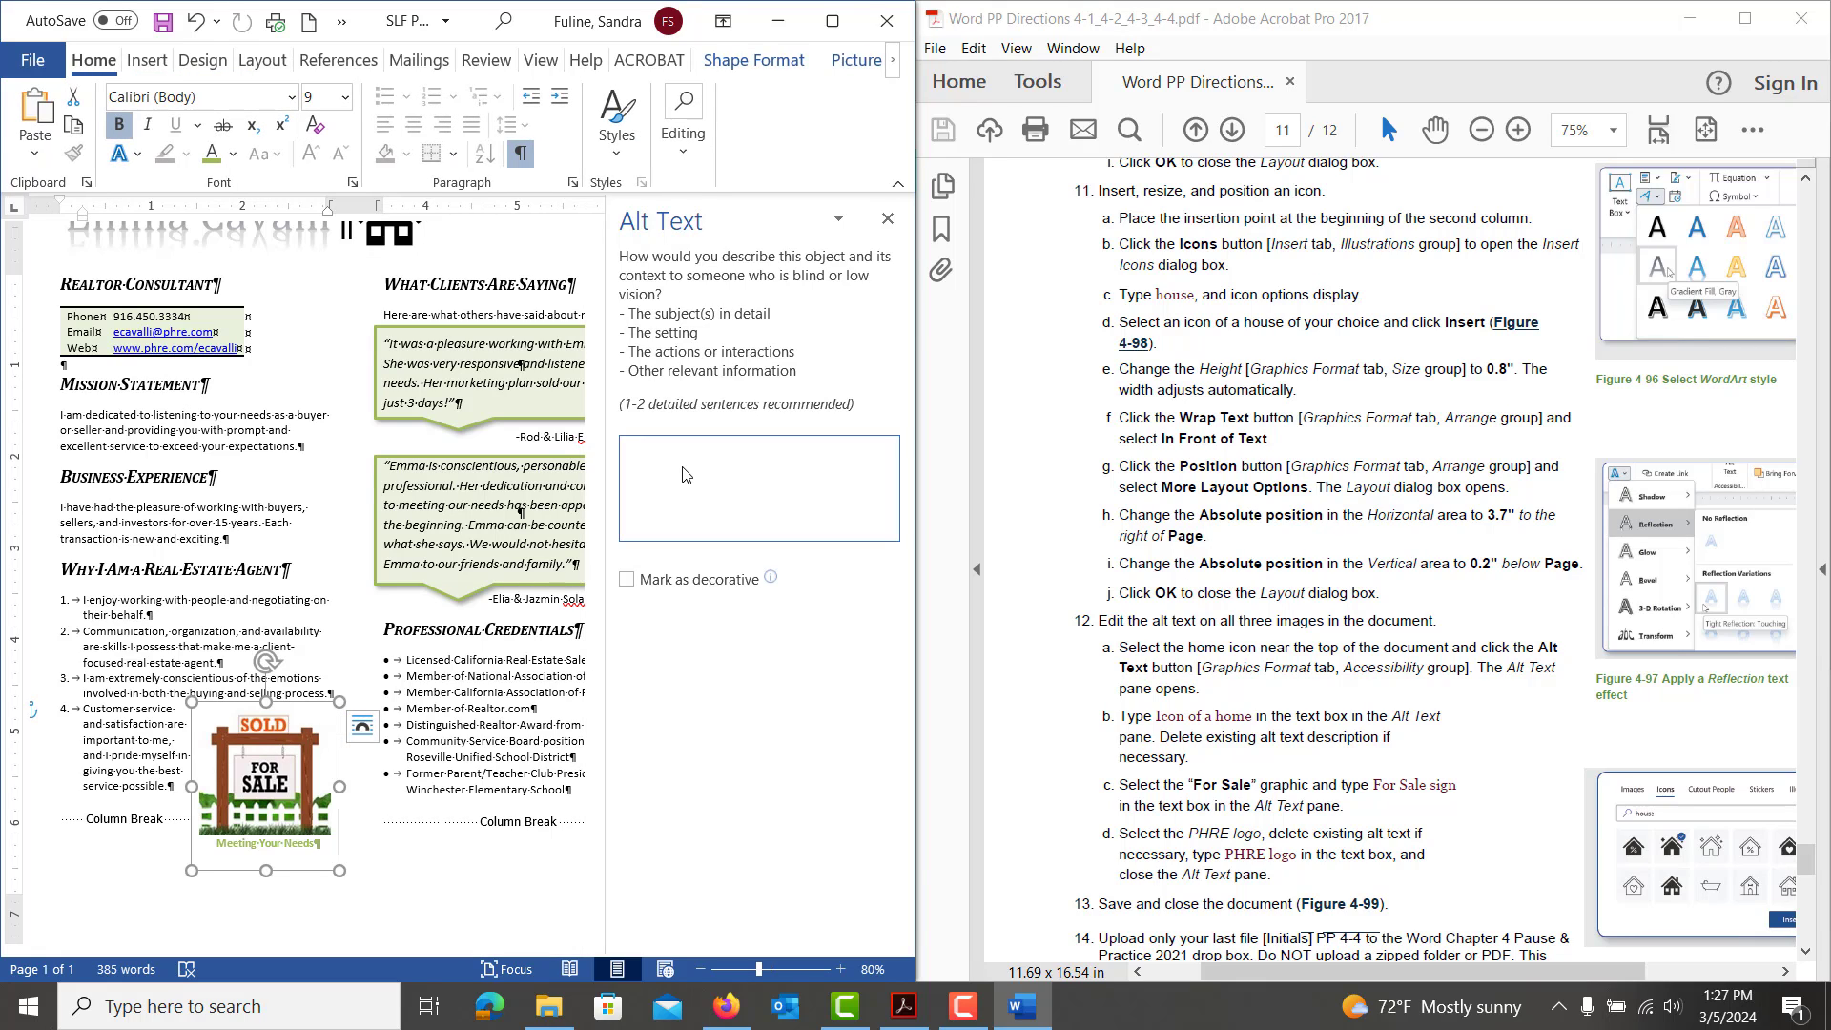
type("For")
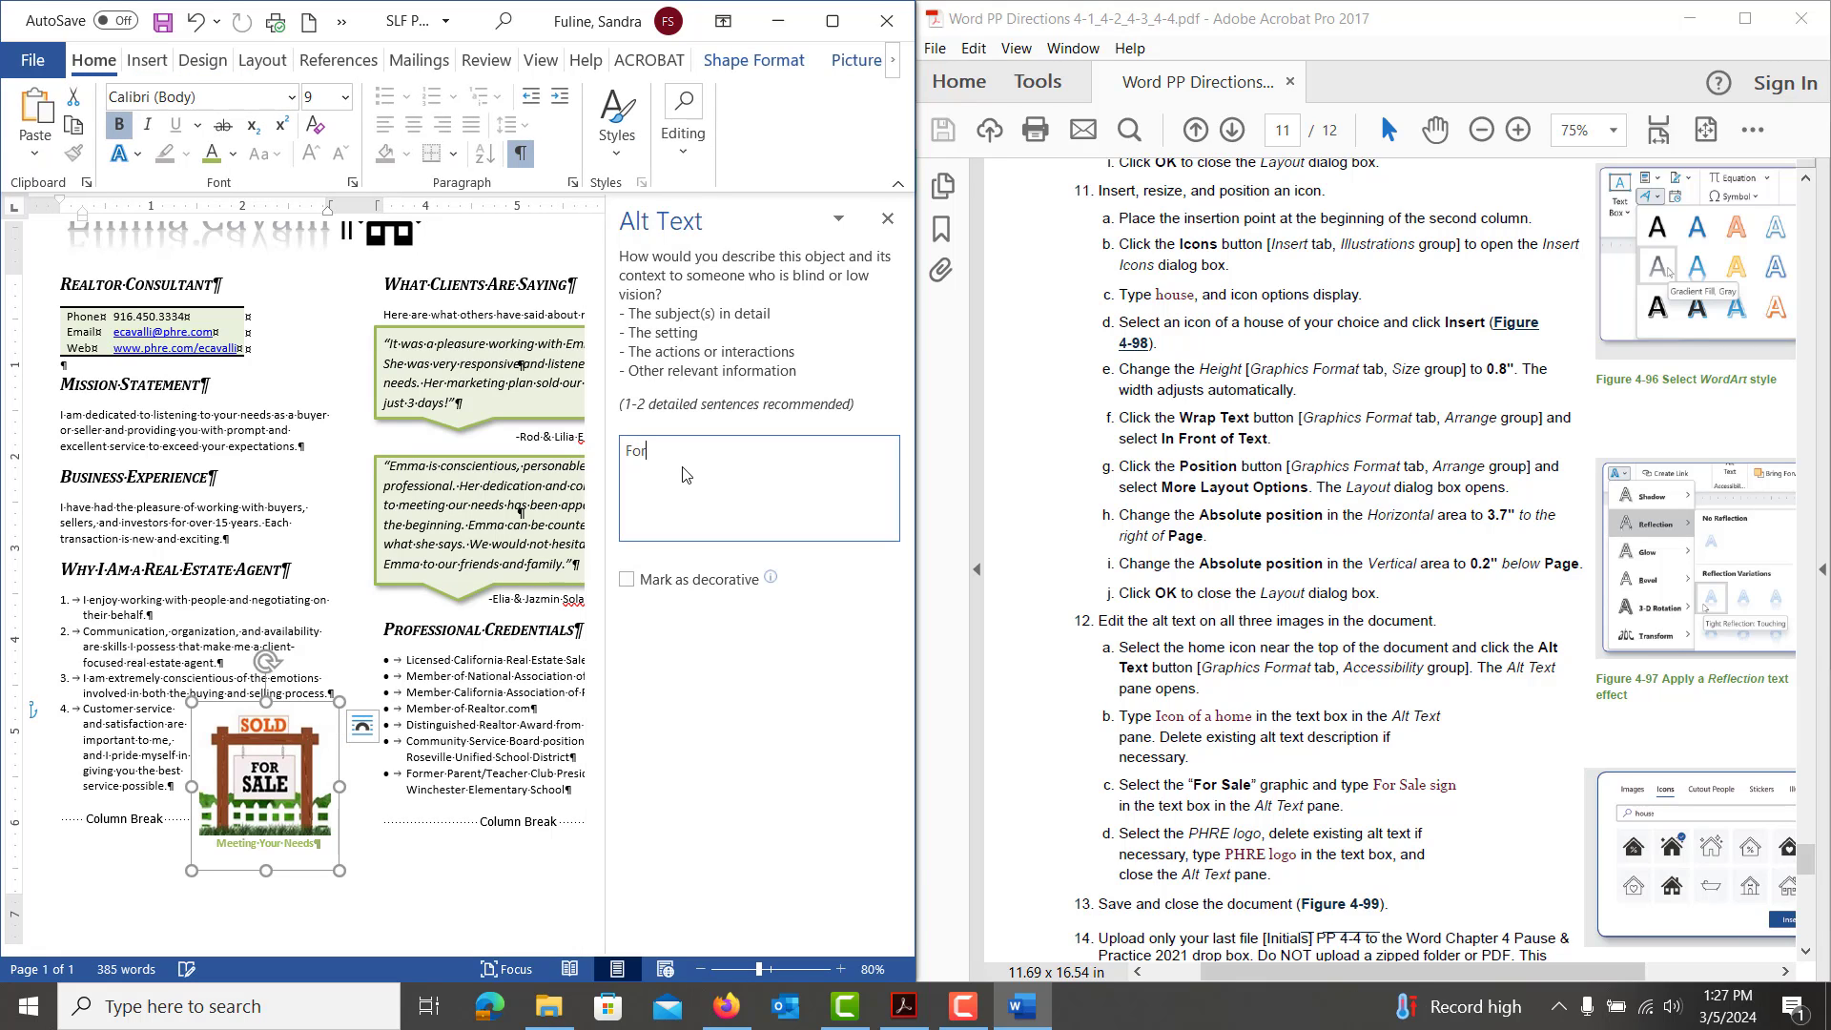
type(" Sale sign")
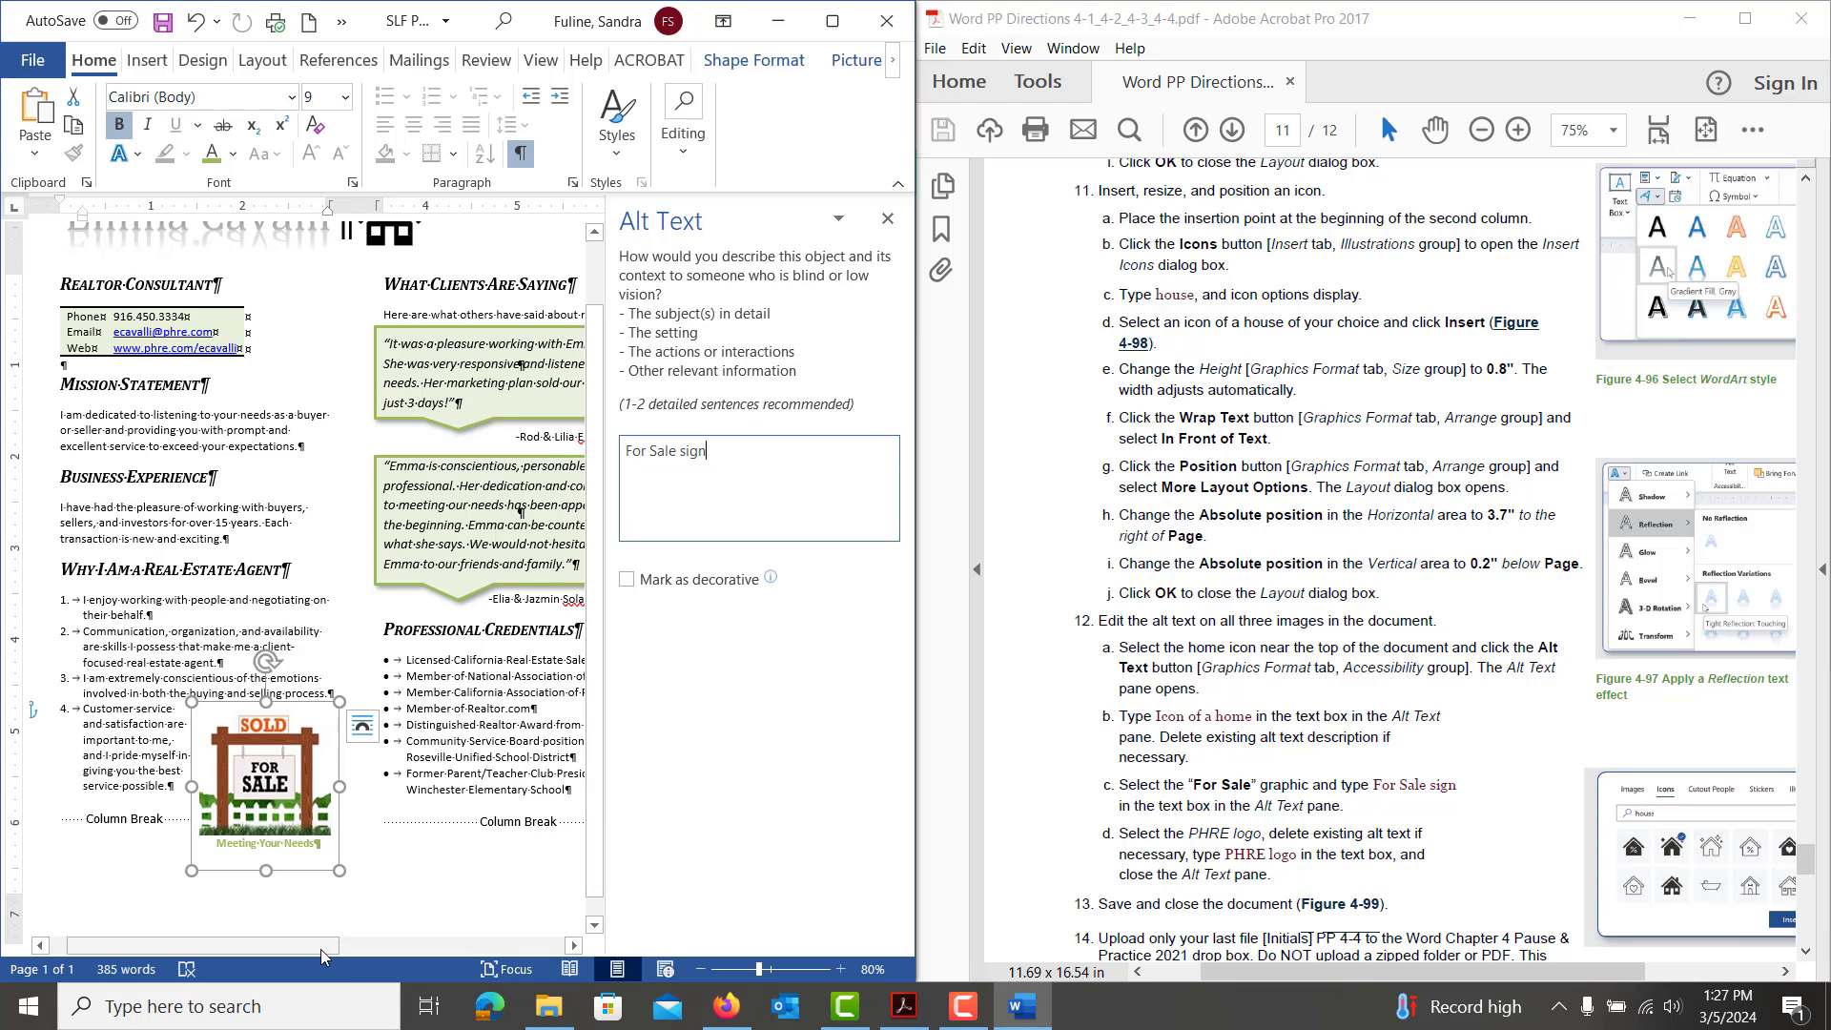
Add the alt text "PHRE logo" to the Placer Hills Real Estate logo below the table in the third column
left_click_drag(320, 948, 546, 948)
left_click(439, 890)
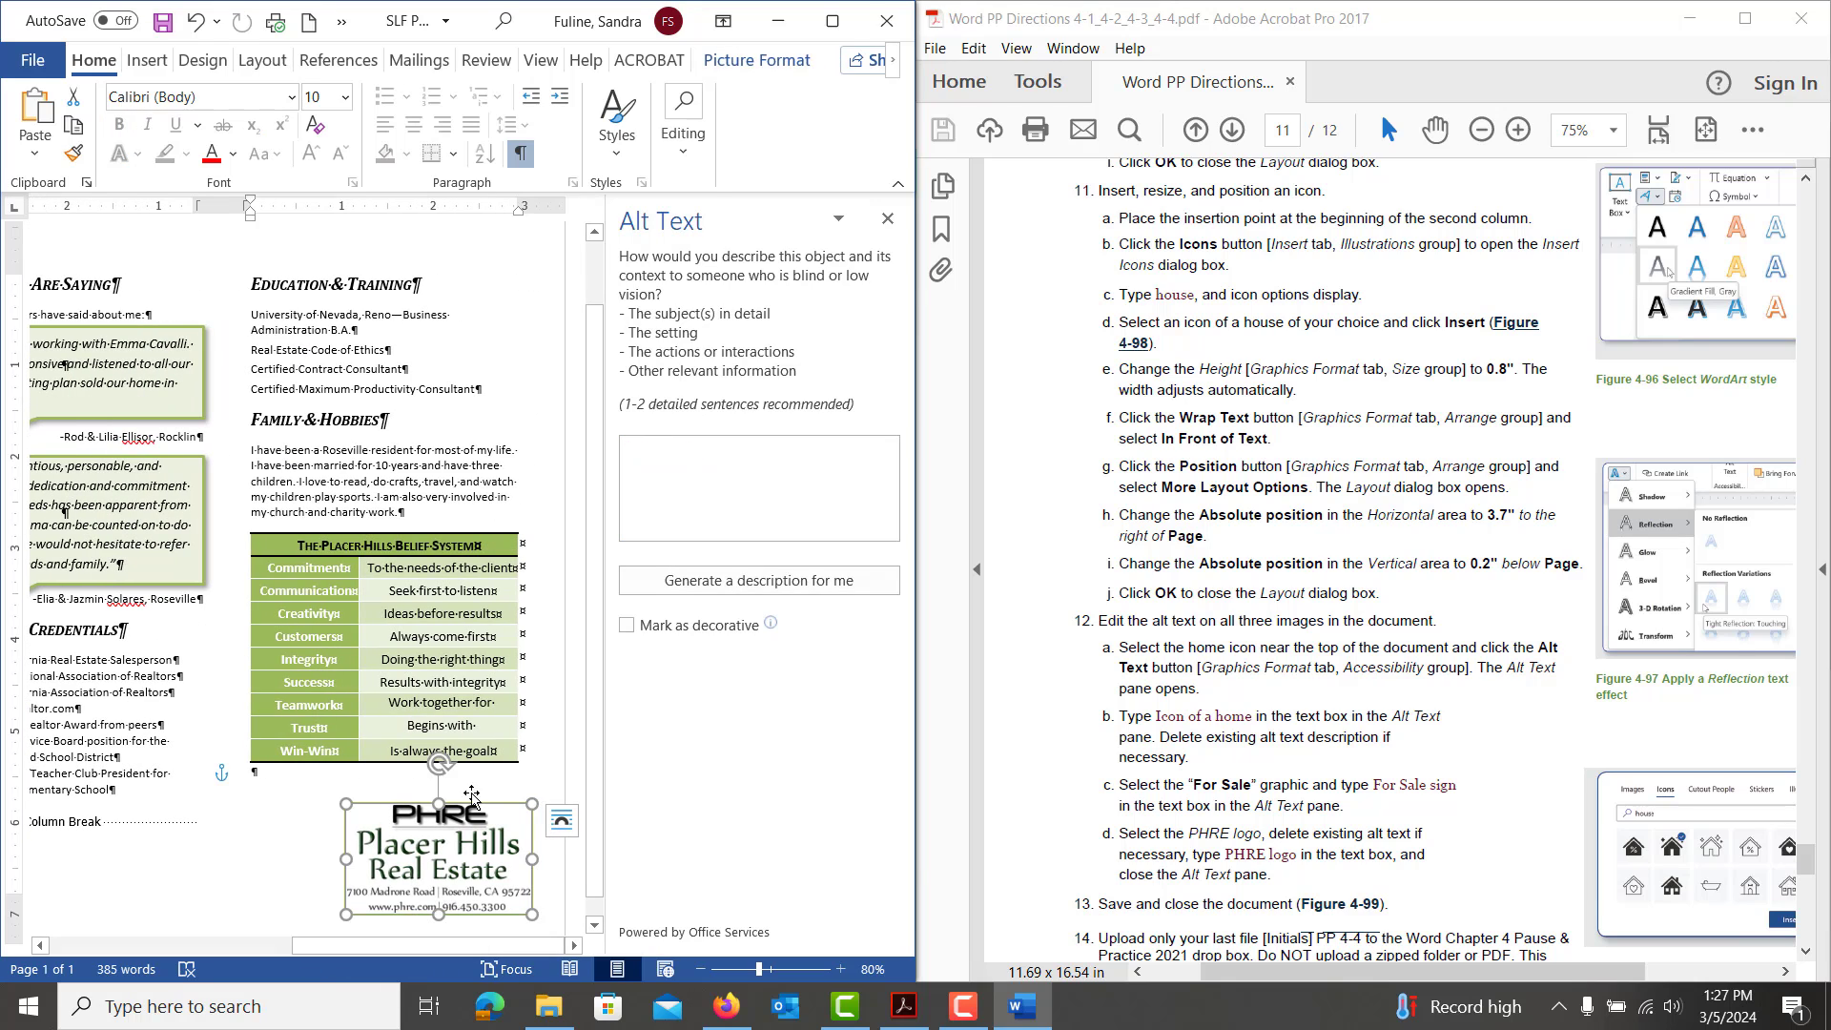
left_click(696, 482)
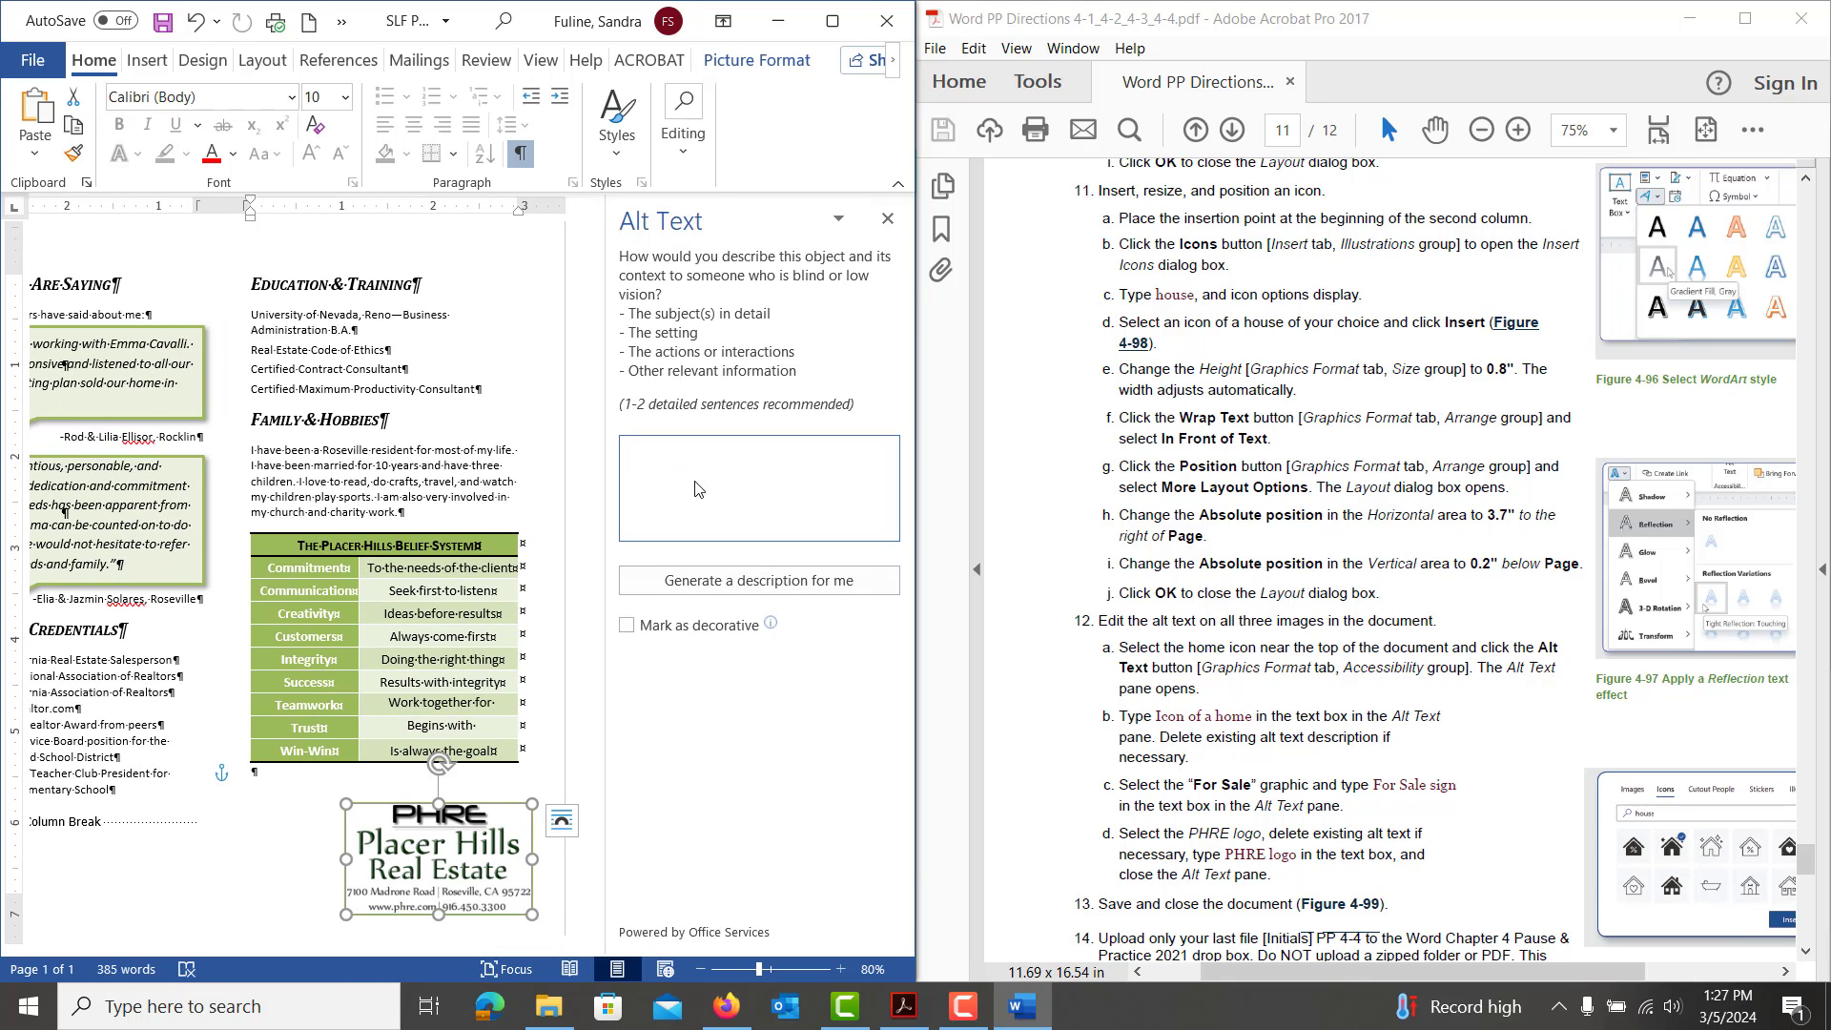
type("PHRE llogo")
key("BackSpace")
key("BackSpace")
key("BackSpace")
type("oh")
key("BackSpace")
type("go")
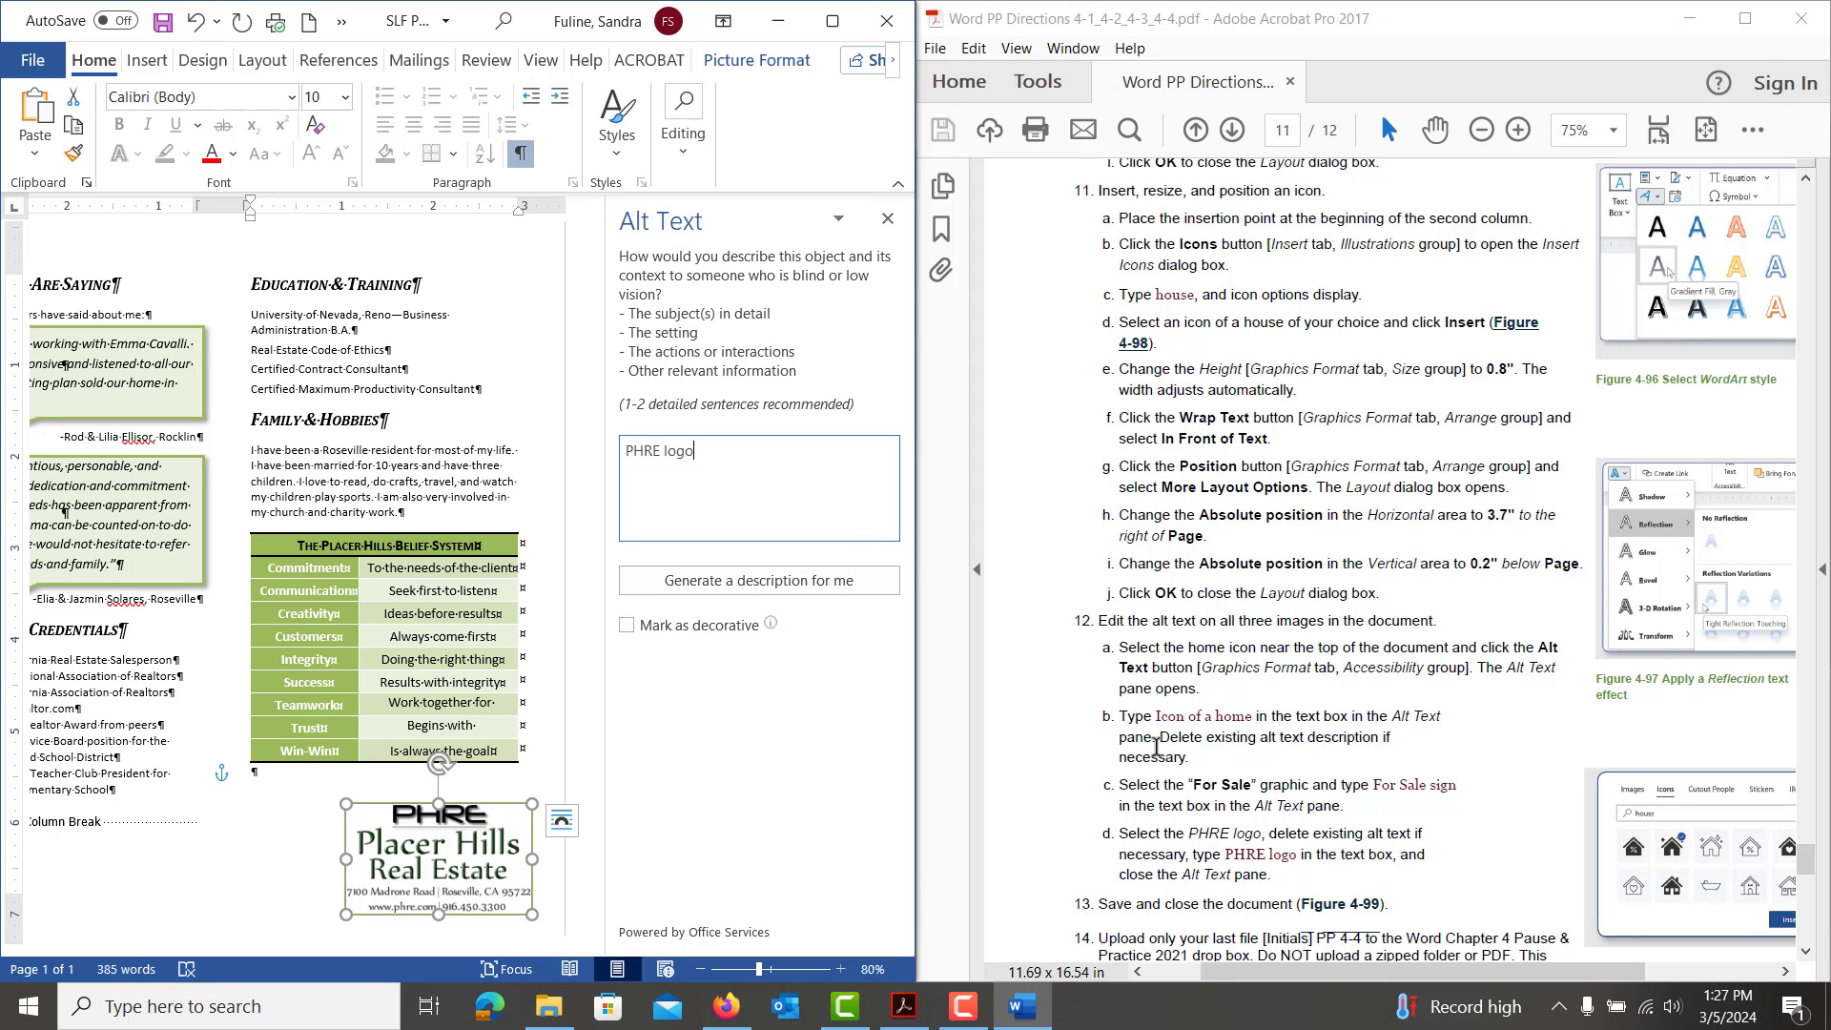
Review the remaining directions through Figure 4-99, close the Alt Text pane, and maximize the brochure's window to check the full page
scroll(1341, 740, "down", 3)
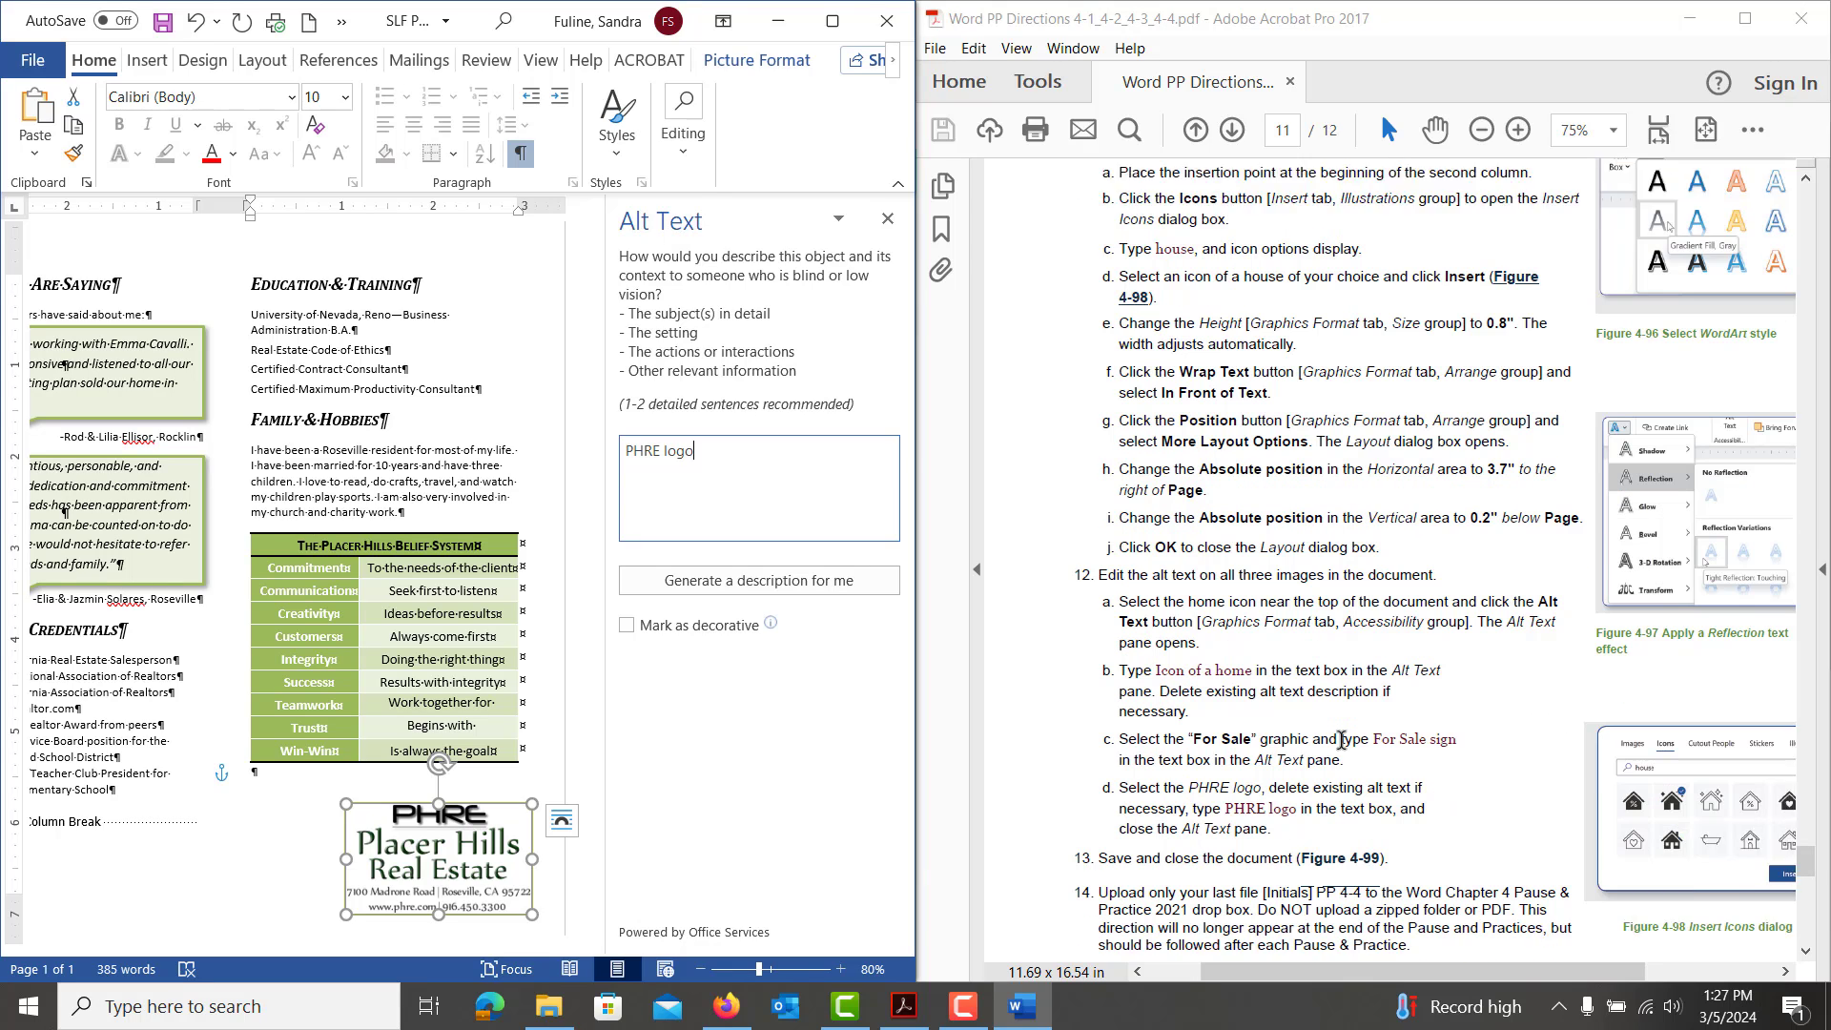
scroll(1341, 740, "down", 10)
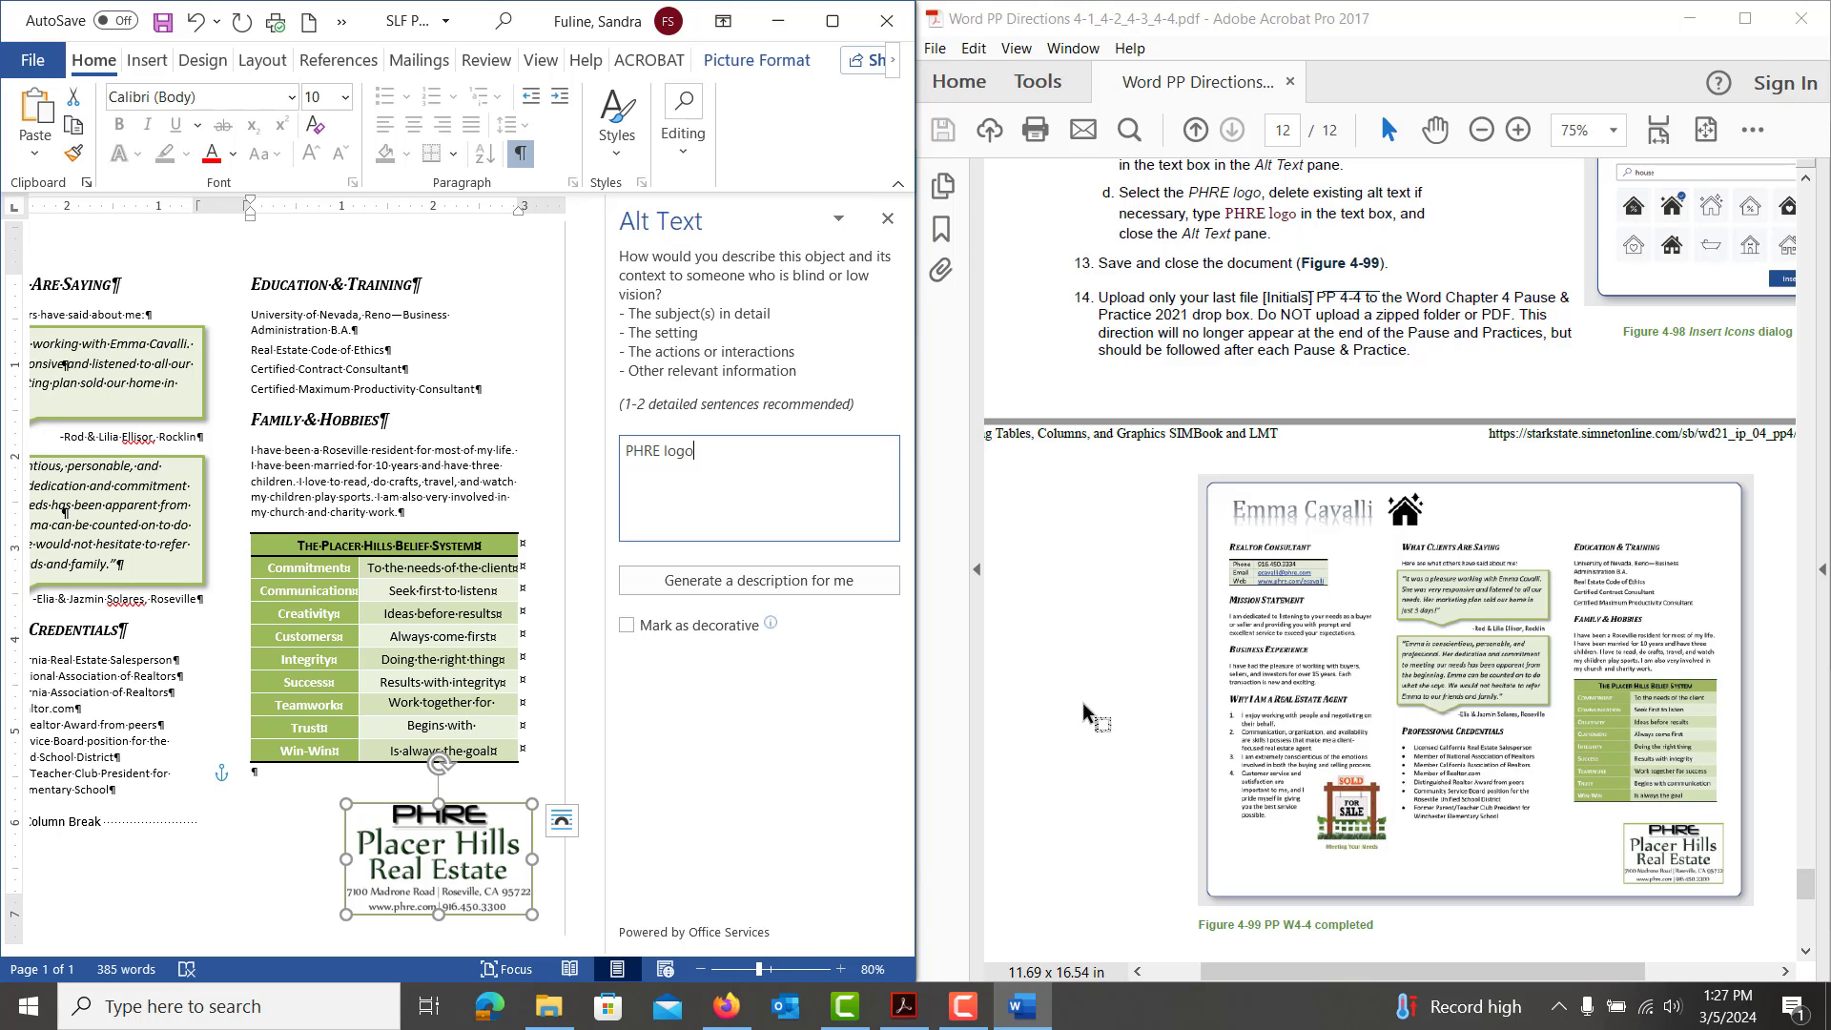
left_click(888, 218)
left_click(838, 12)
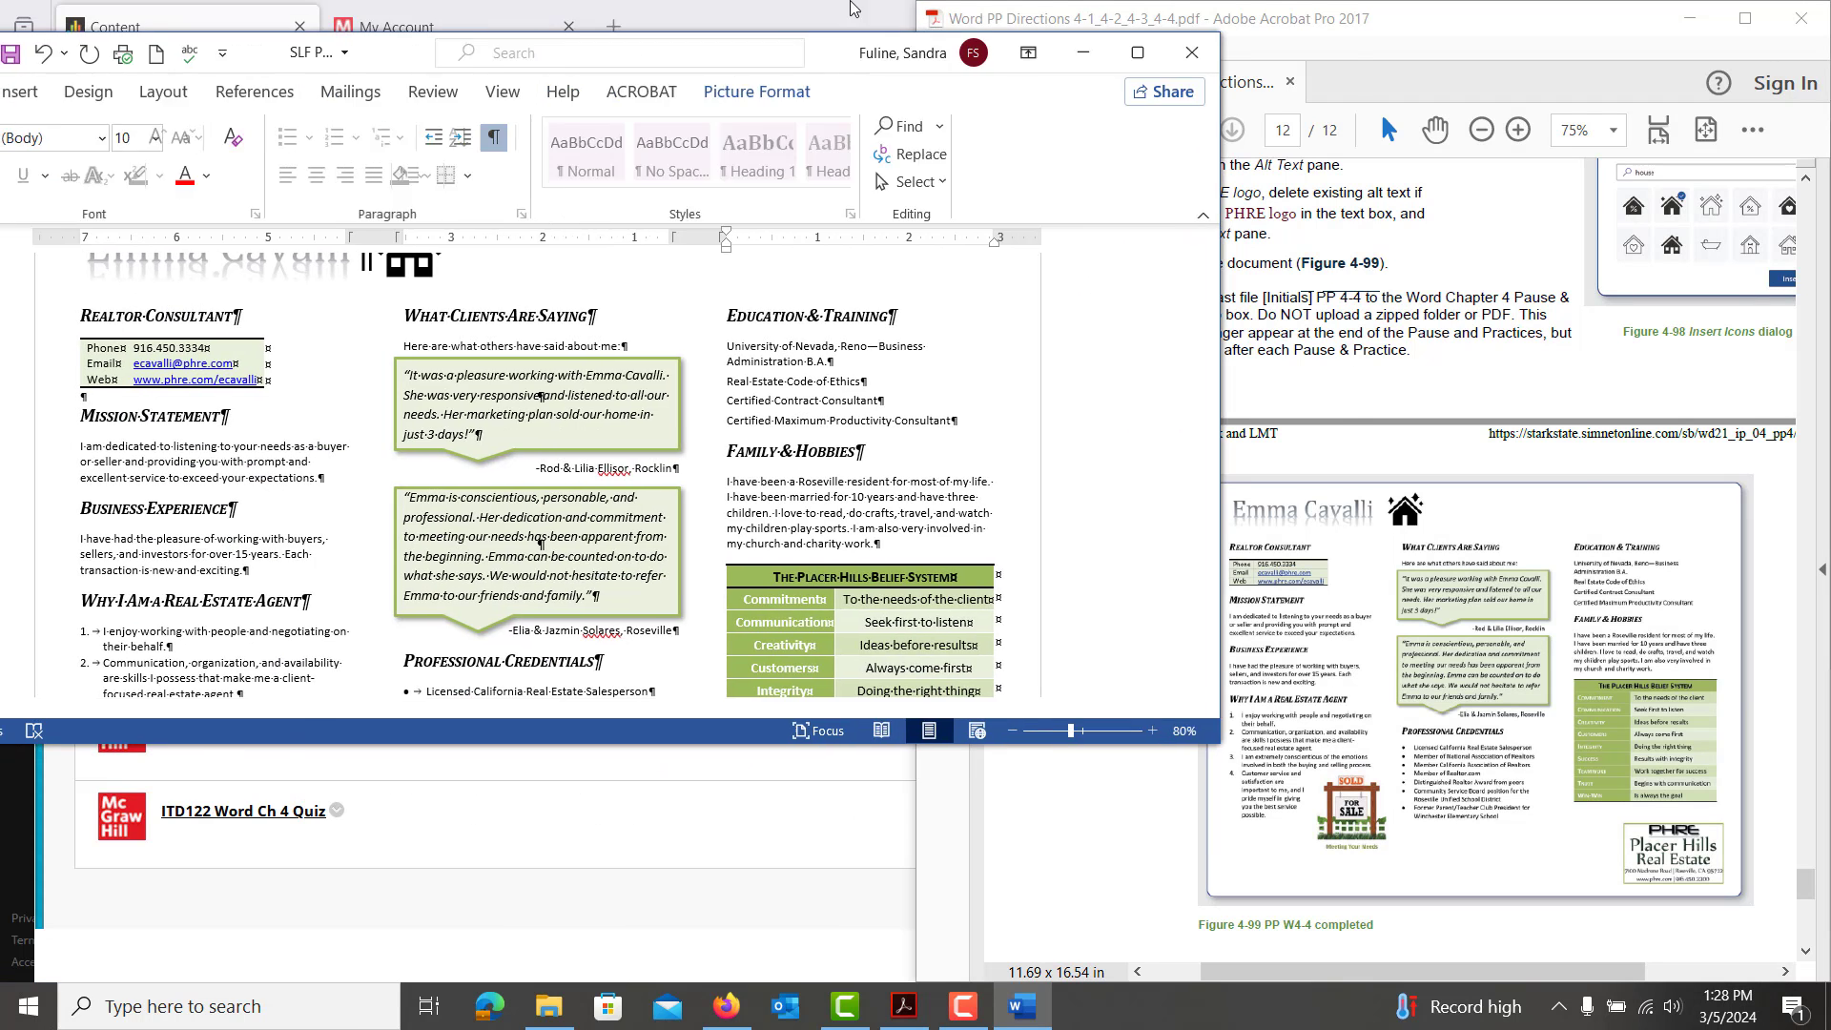
scroll(966, 799, "up", 1)
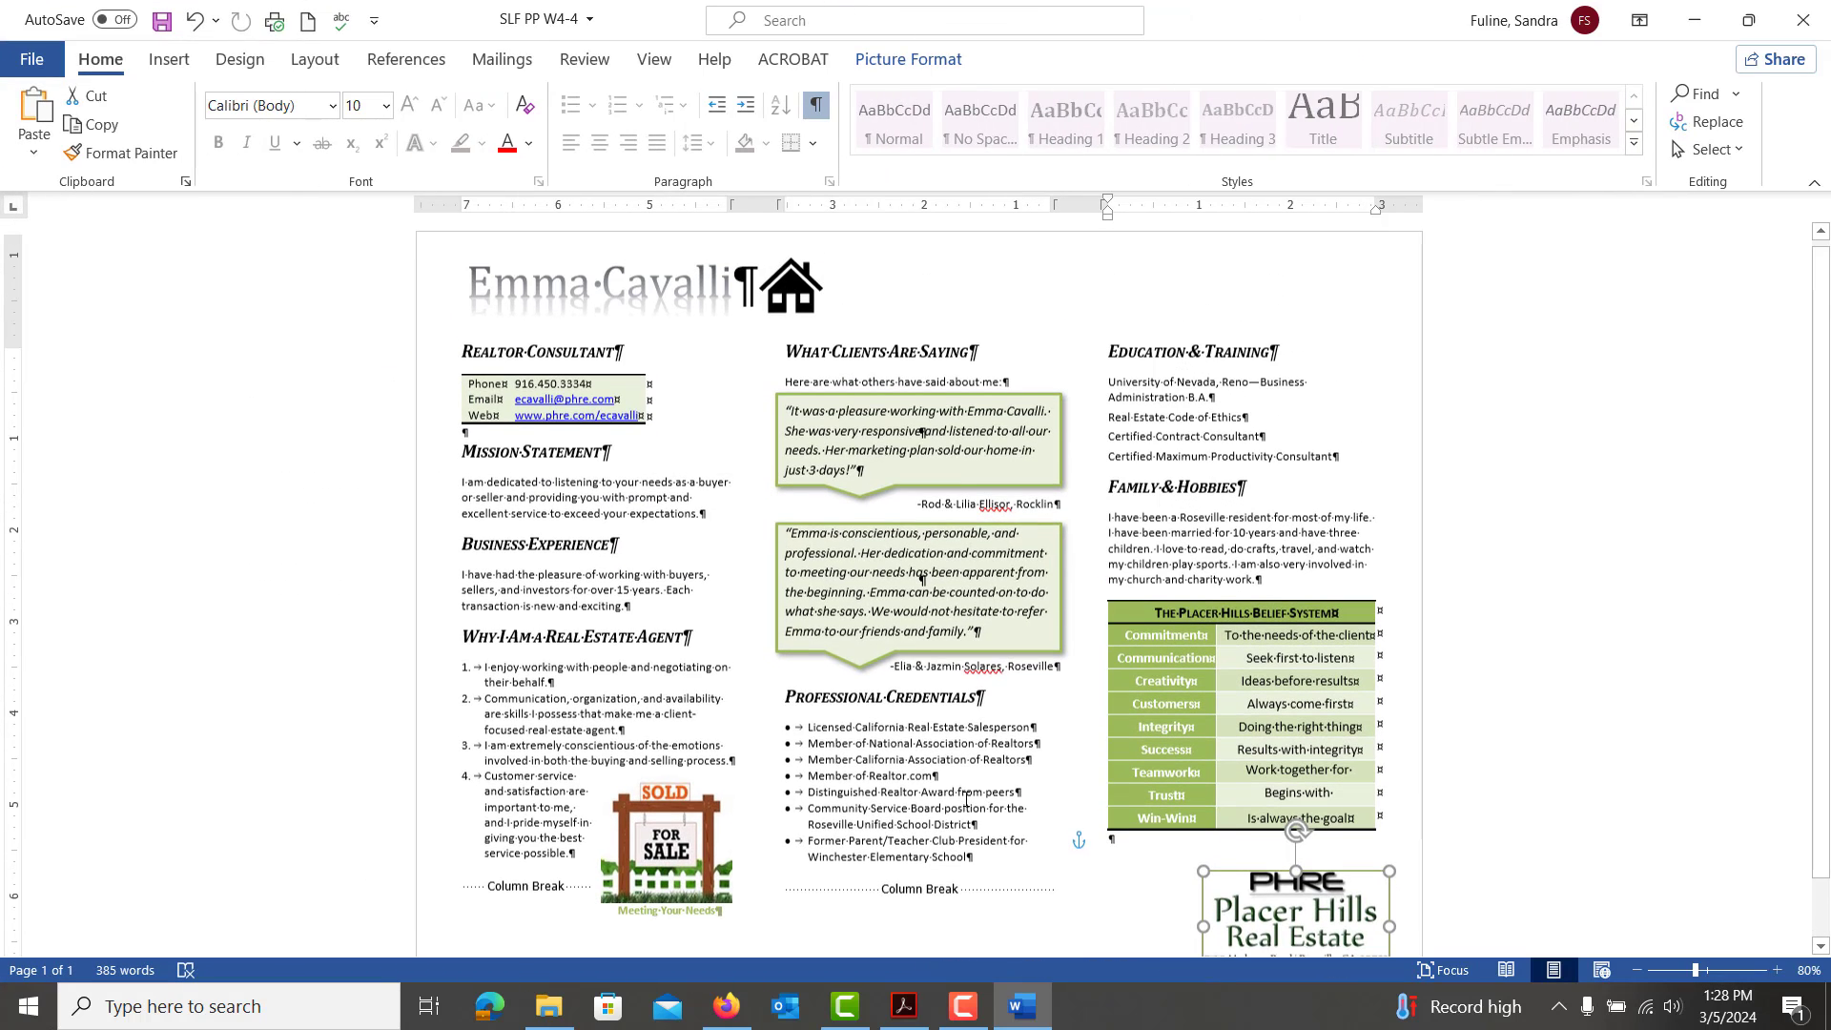
left_click(903, 1006)
left_click(964, 1006)
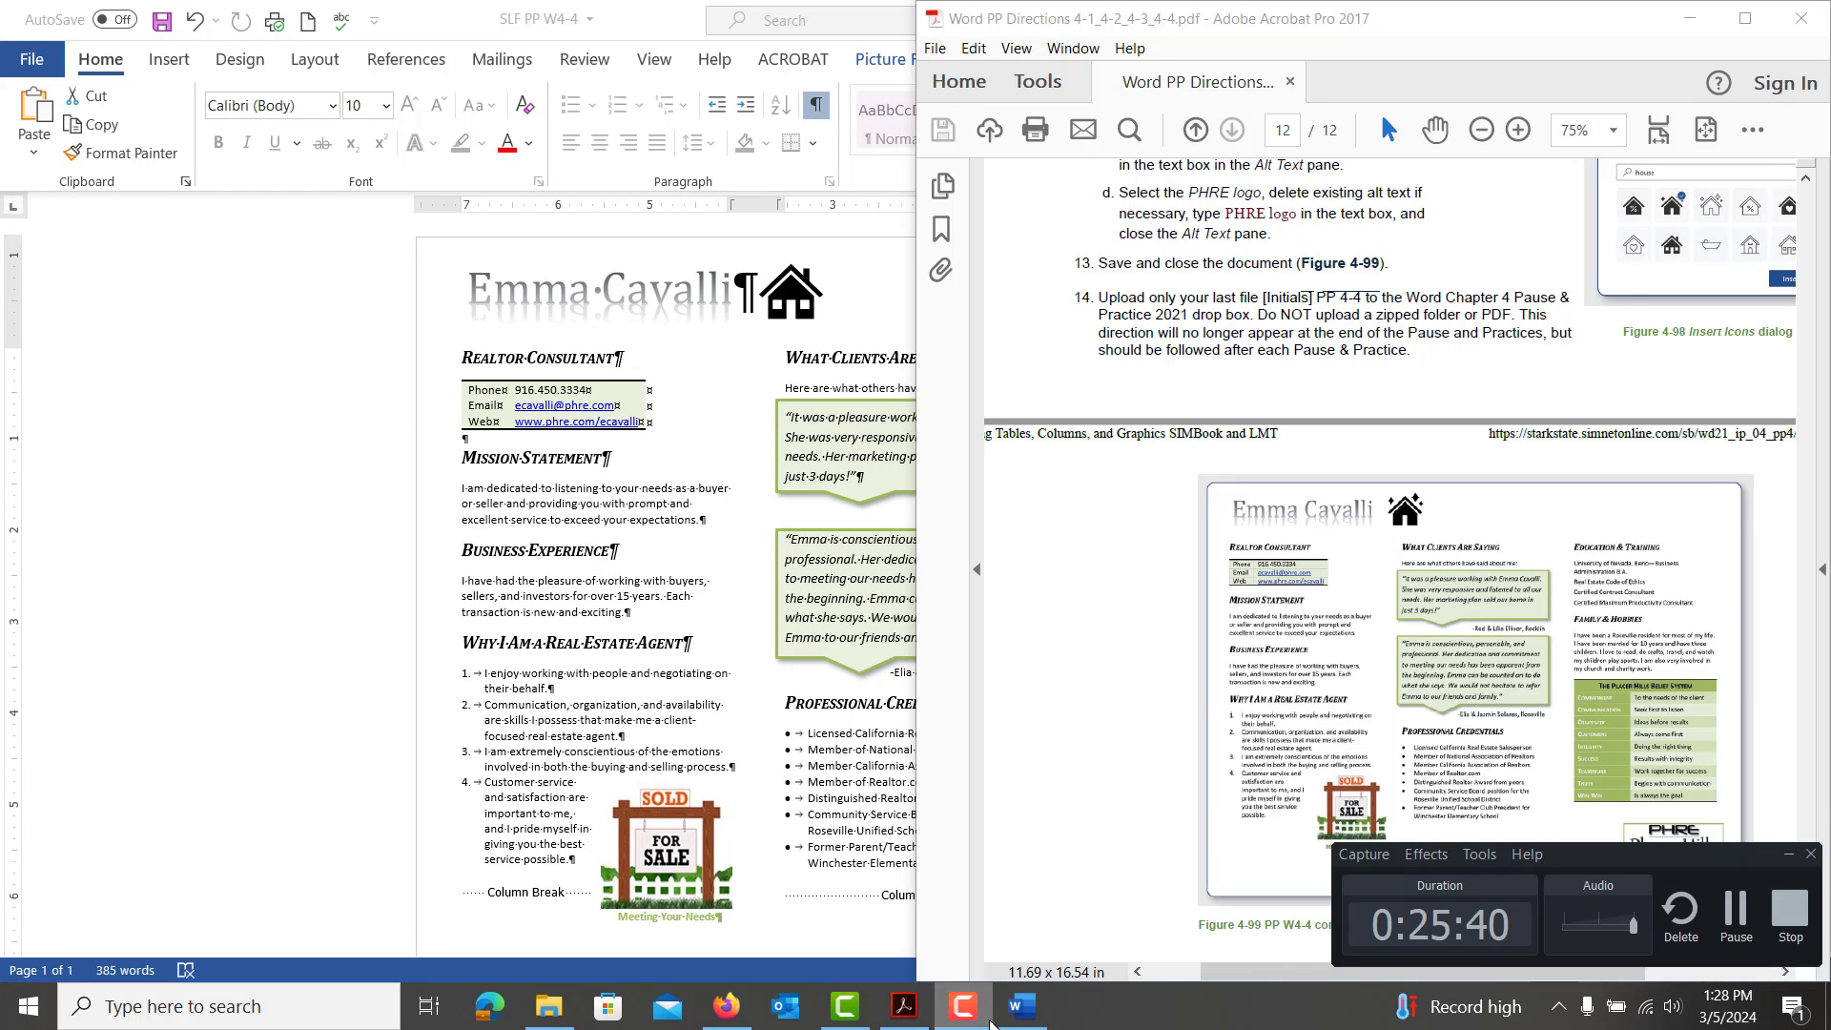